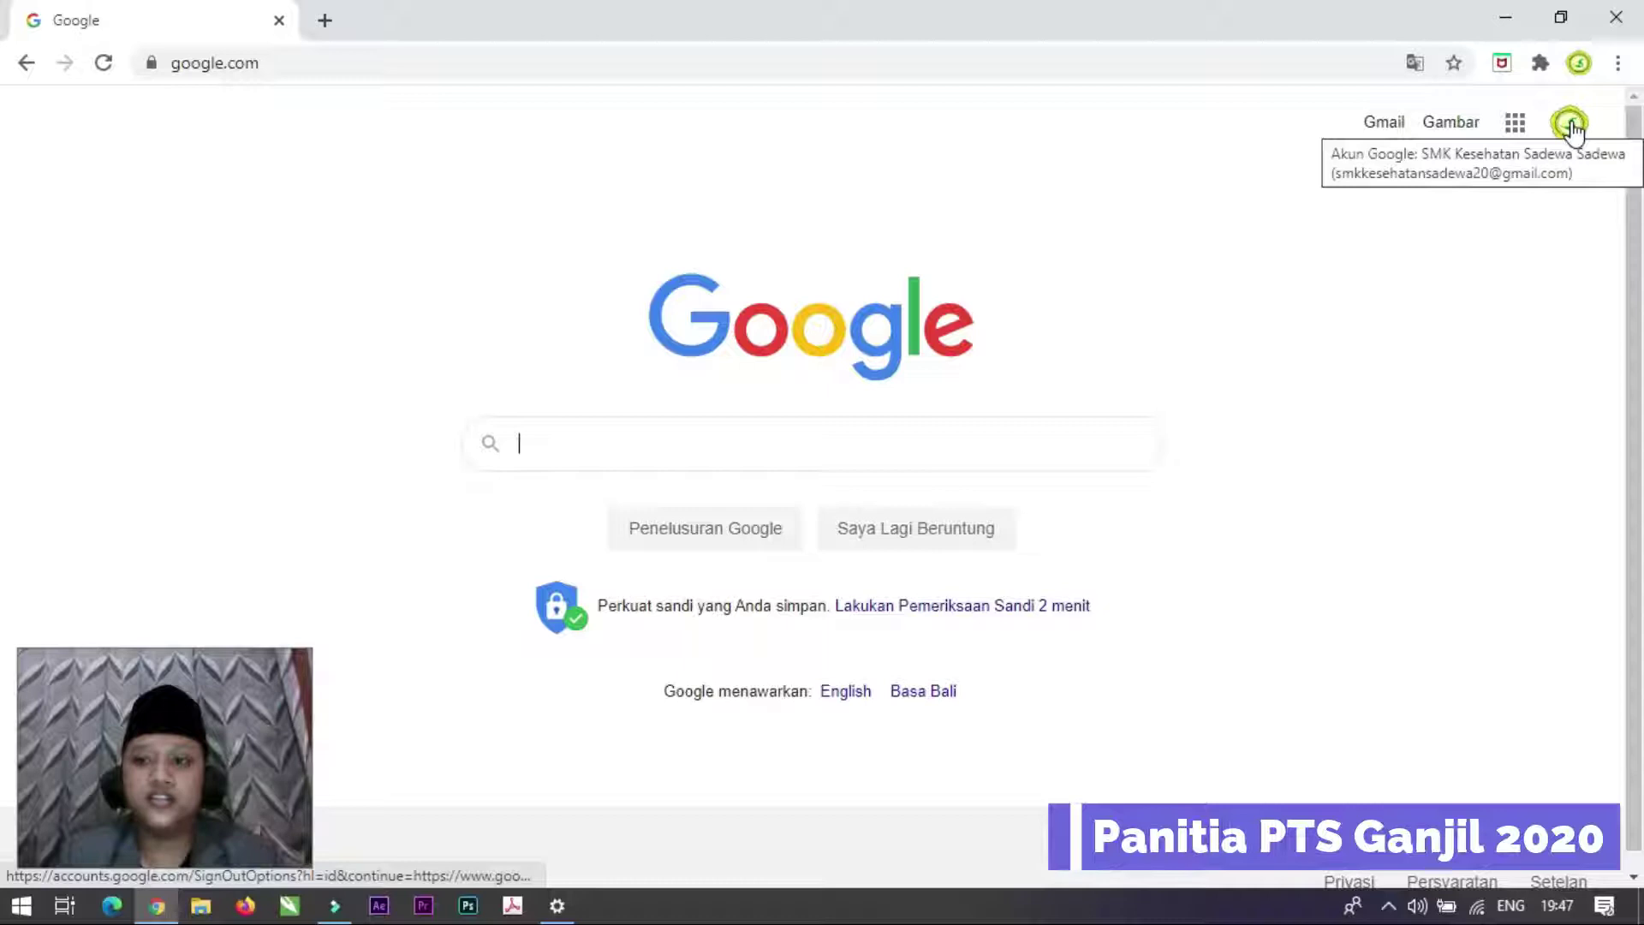
Step: Switch Chrome to the other signed-in Google account
click(1573, 129)
scroll(1404, 492, down, 2)
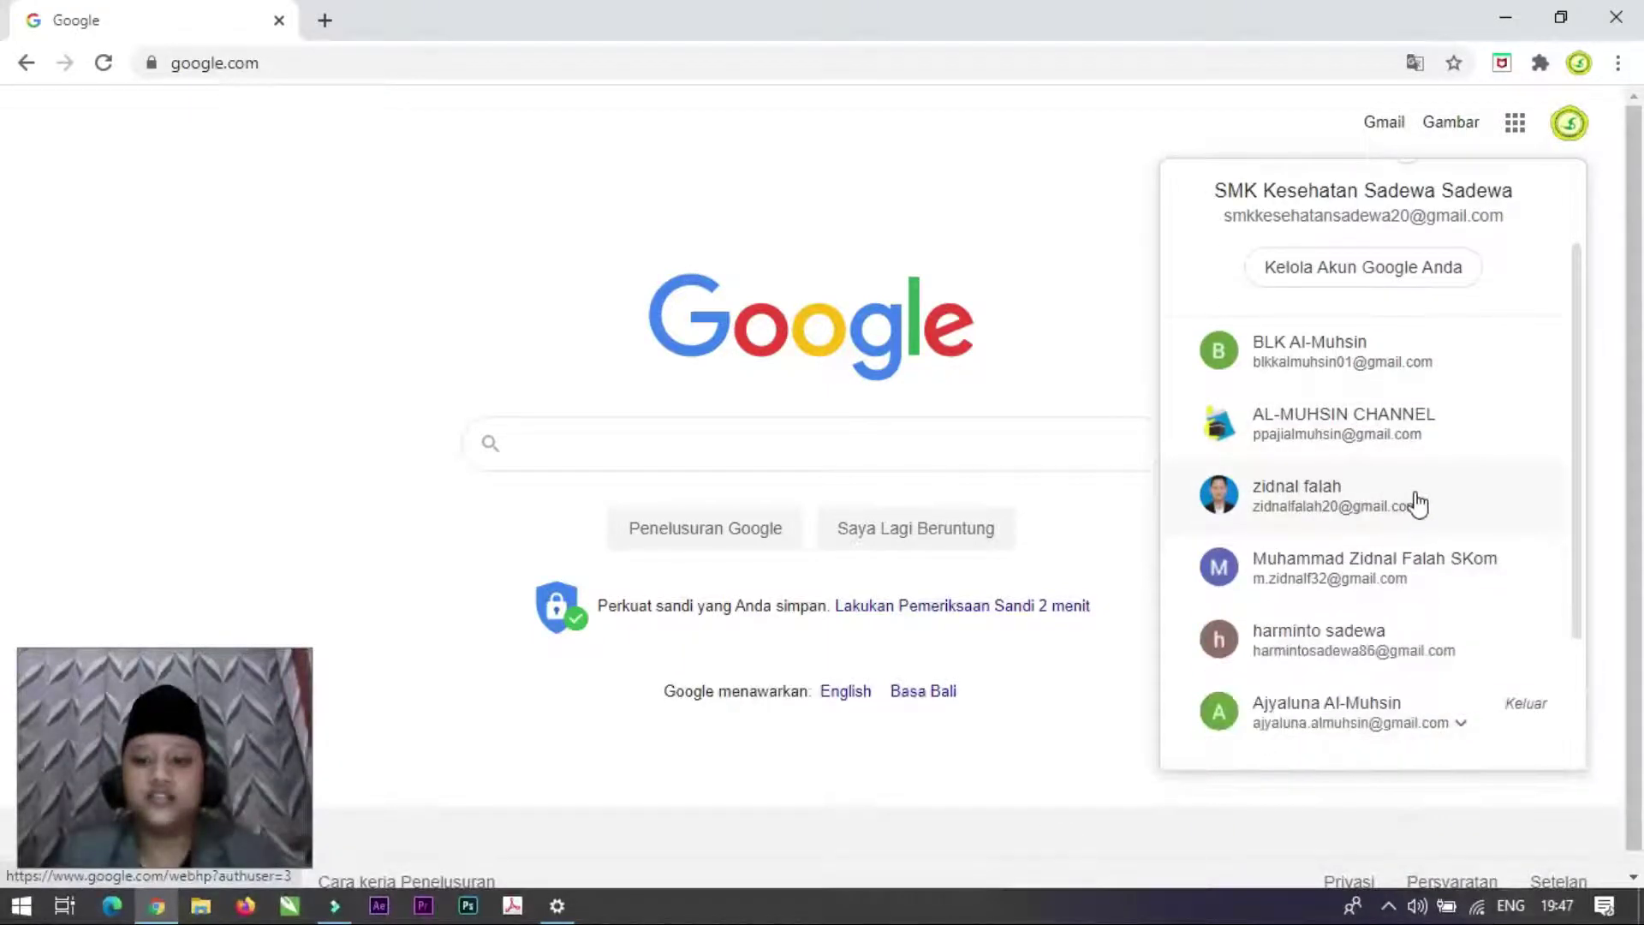
click(1418, 503)
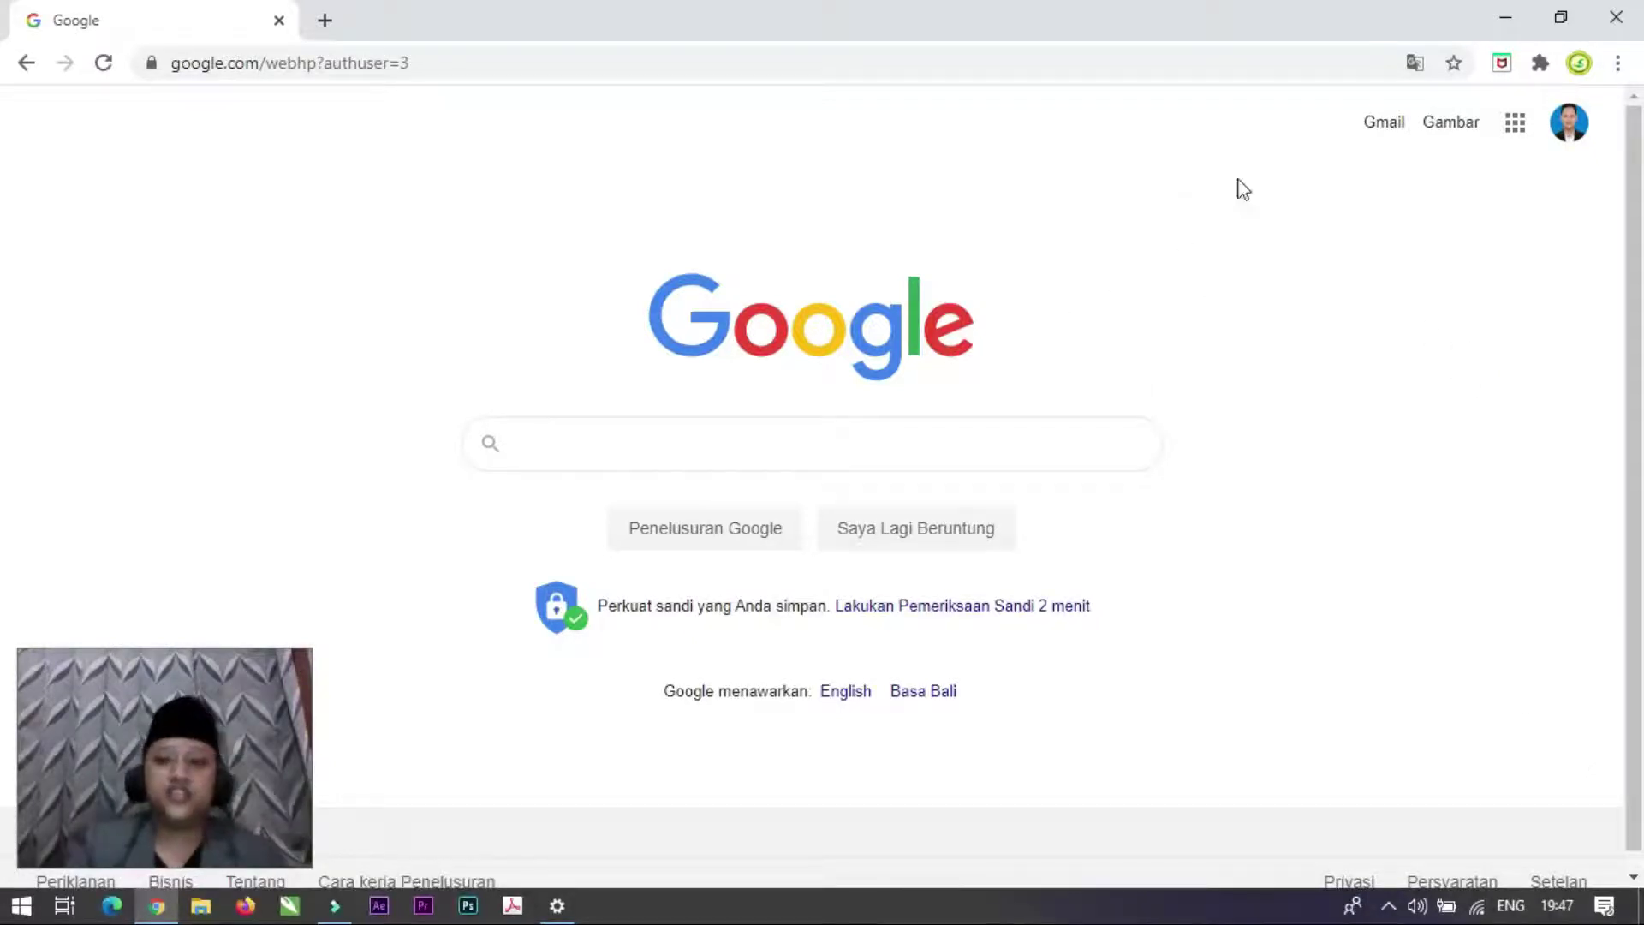
Step: Open Google Drive from the Google apps grid
click(1515, 128)
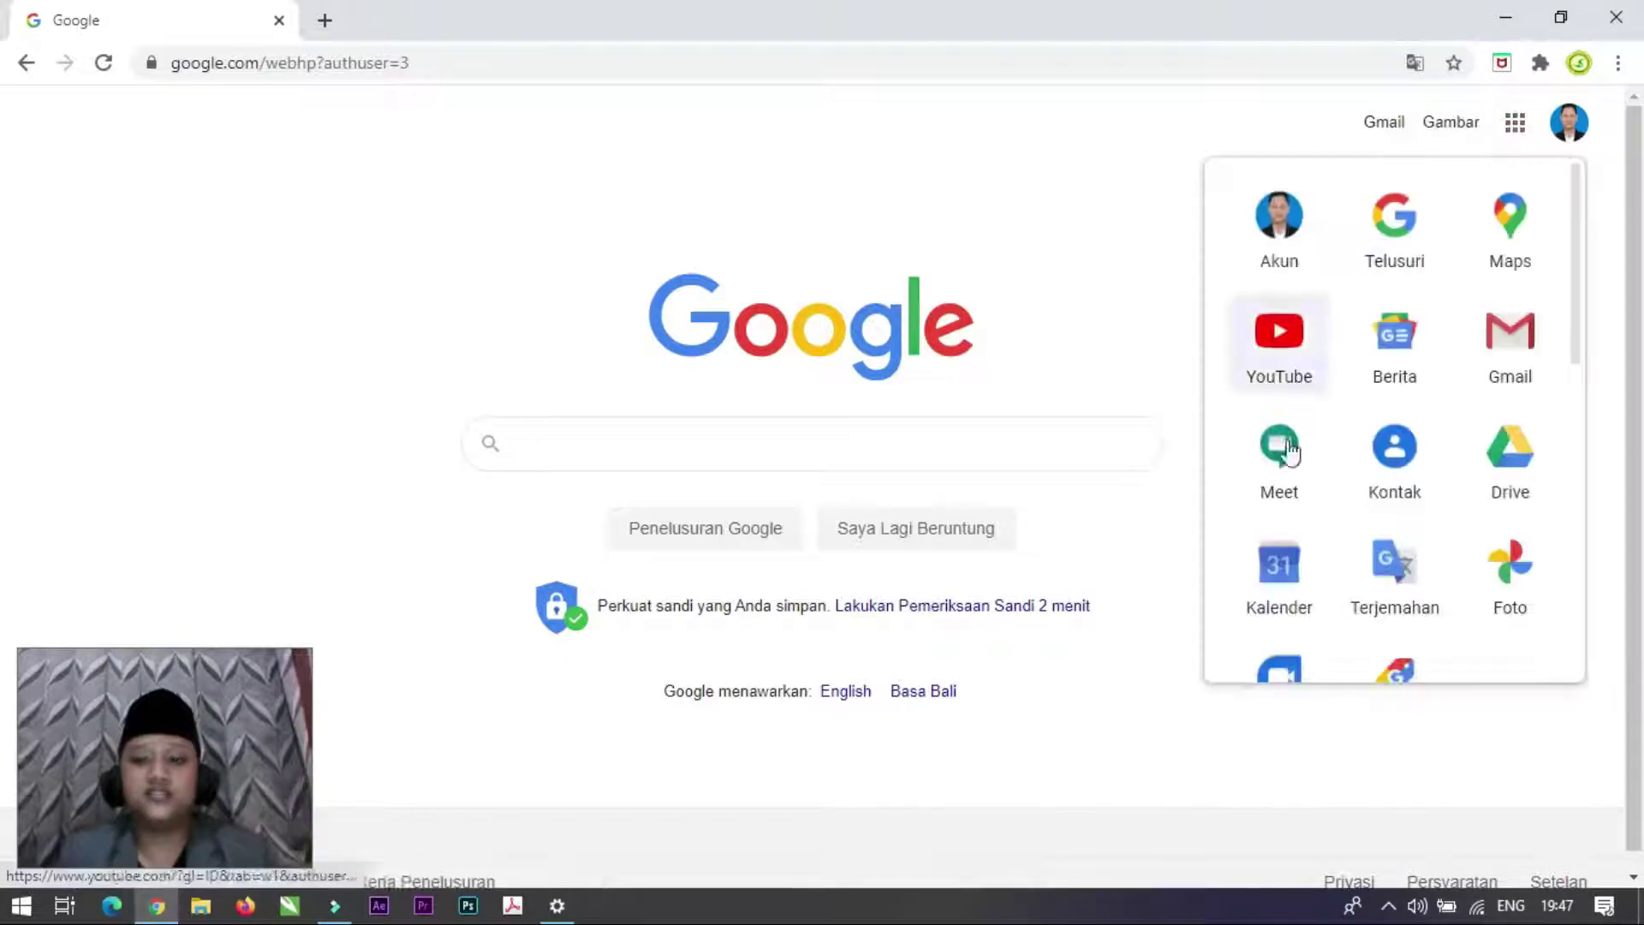
scroll(1443, 459, down, 3)
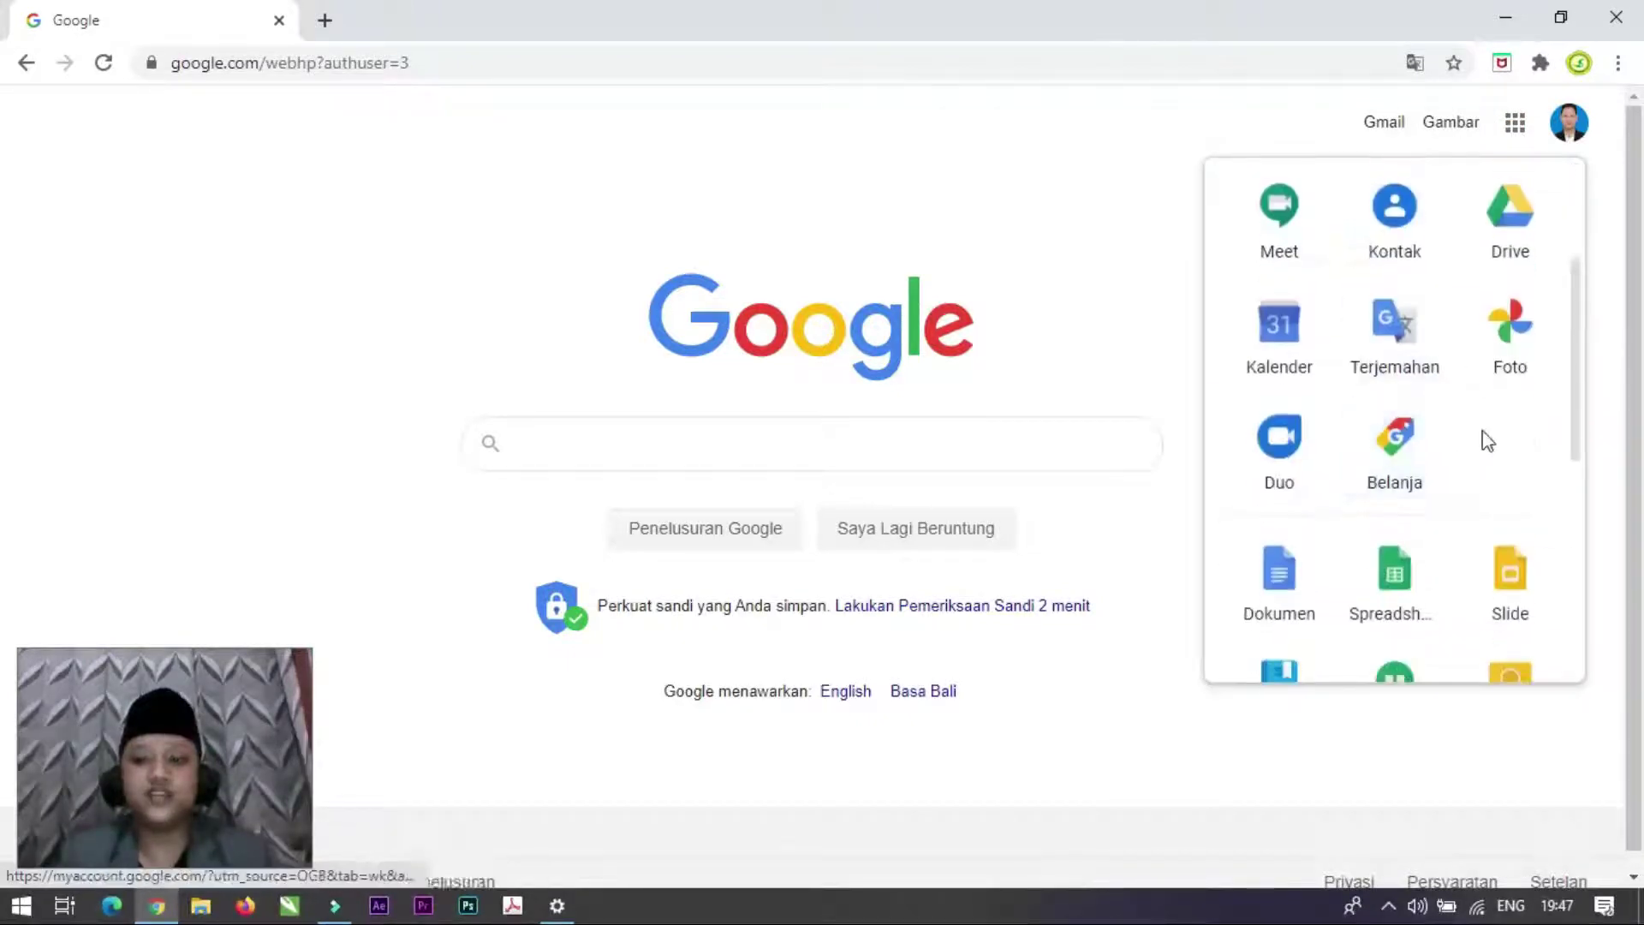
scroll(1490, 437, down, 3)
scroll(1484, 443, up, 4)
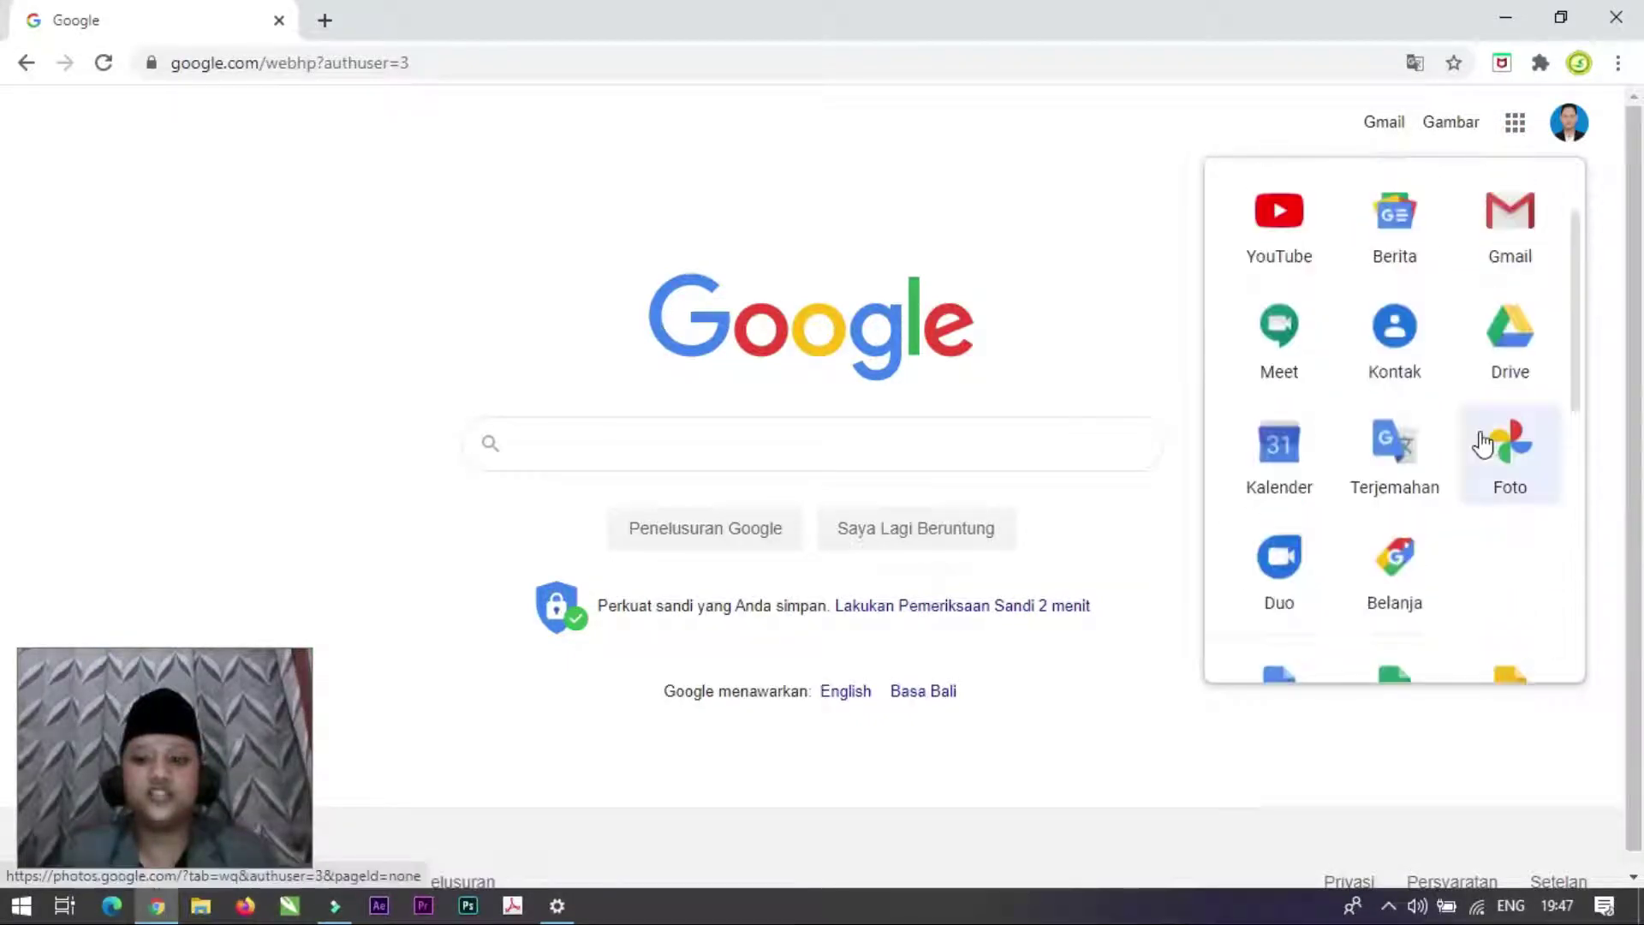
click(1509, 351)
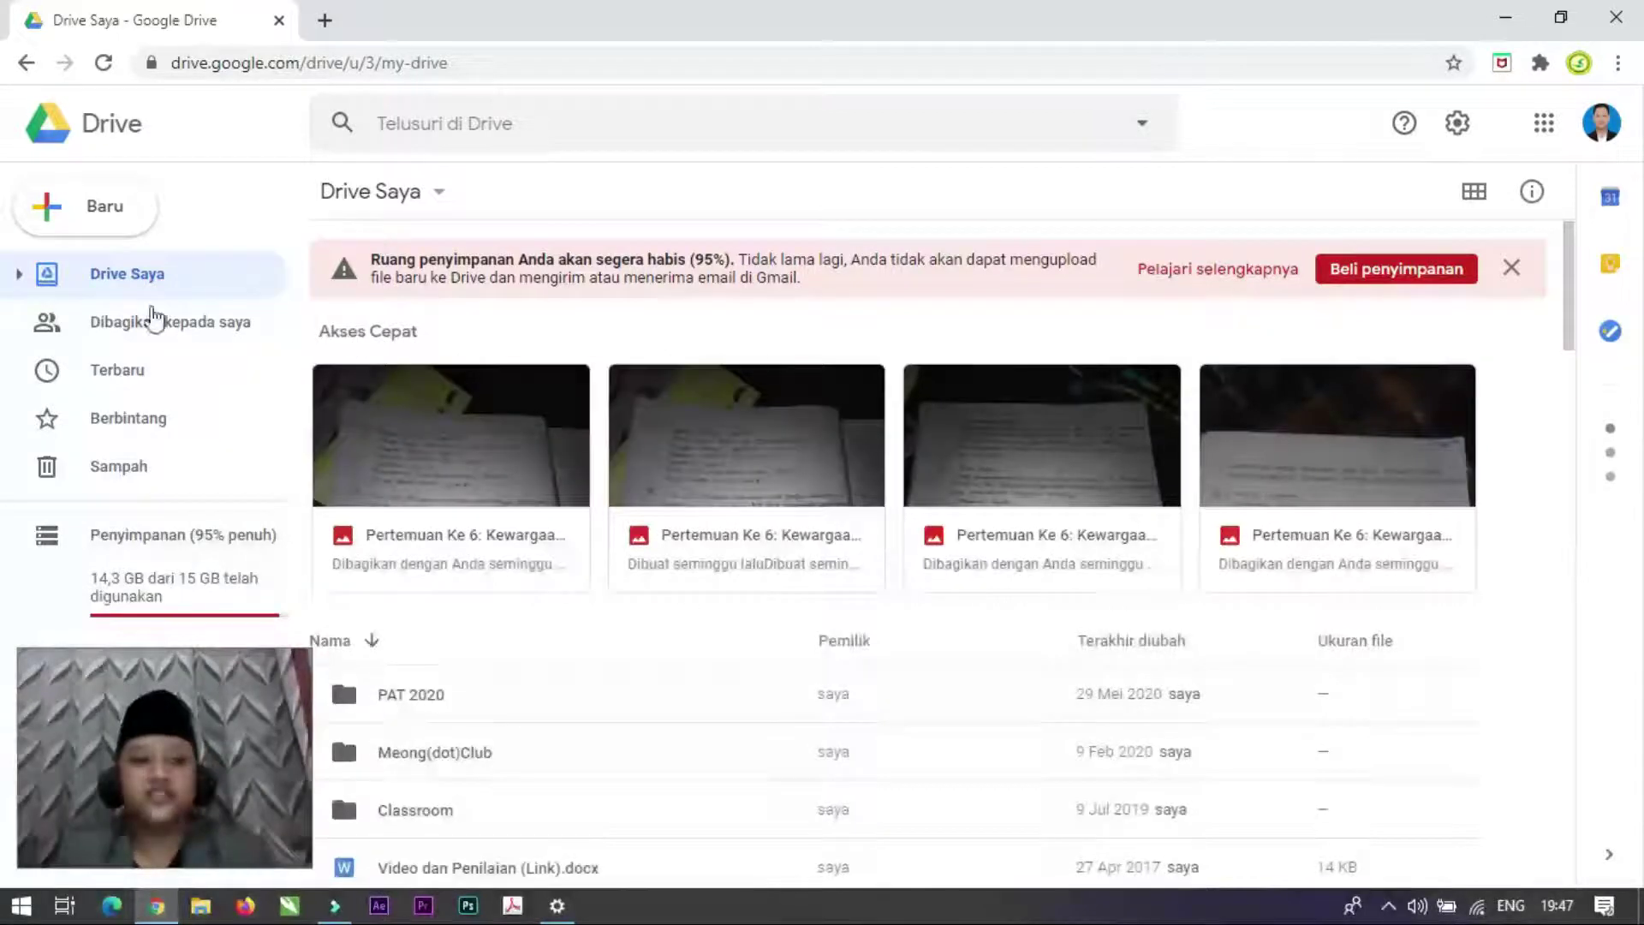
Step: Scroll through My Drive's list of folders such as PAT 2020, Meong(dot)Club and Classroom
scroll(812, 455, down, 4)
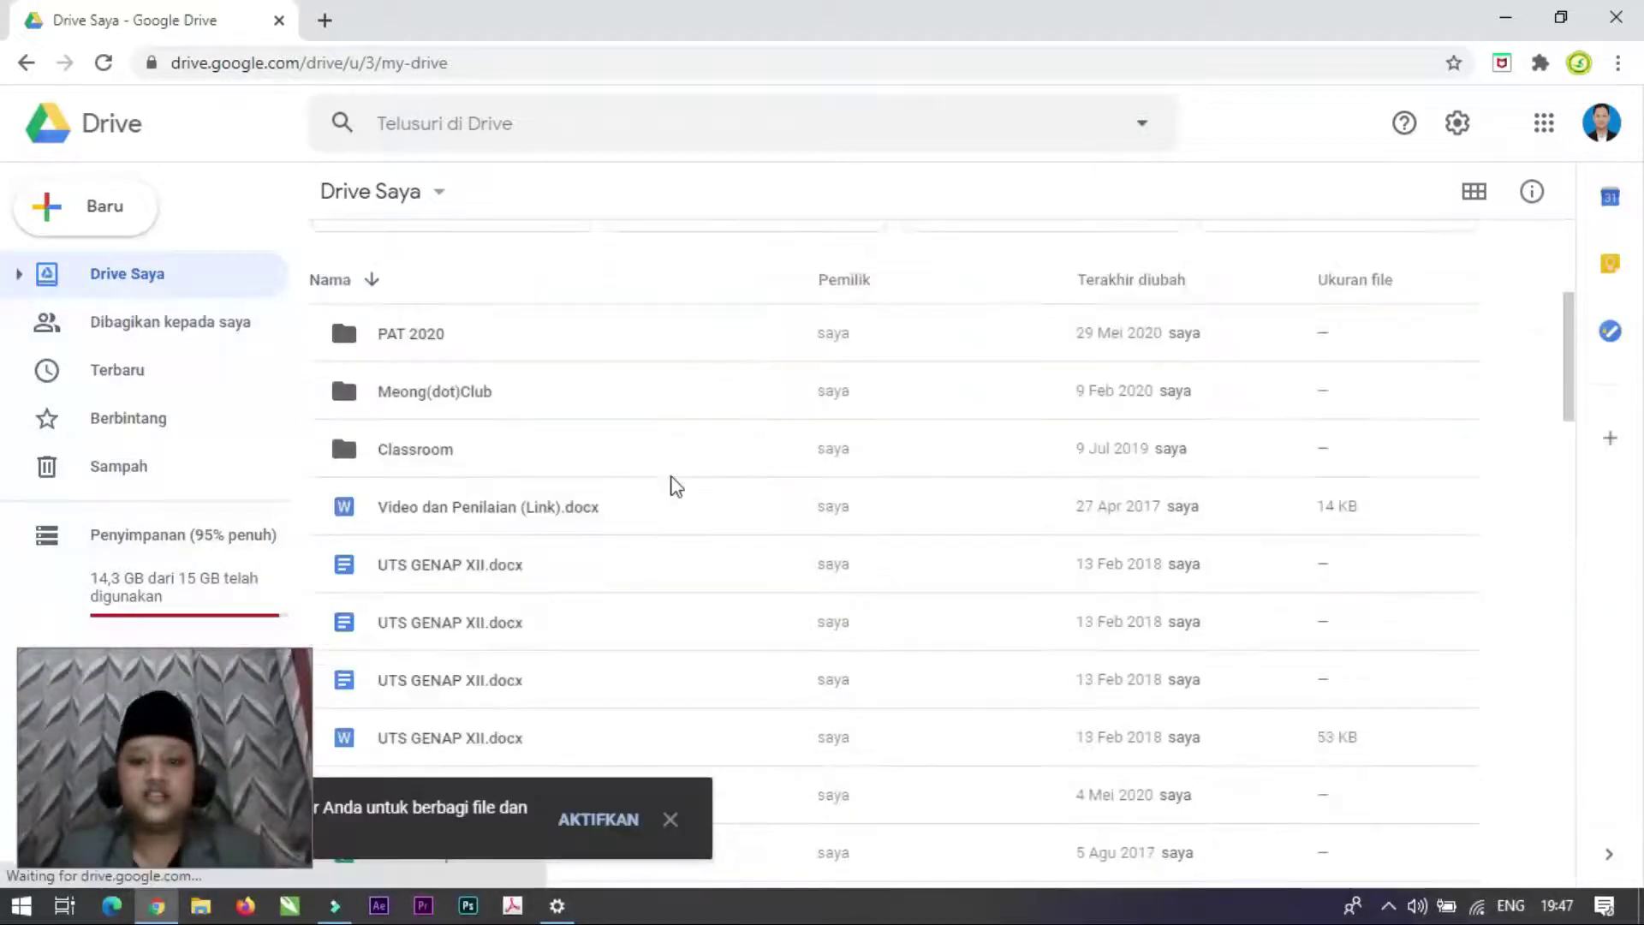
scroll(677, 486, up, 3)
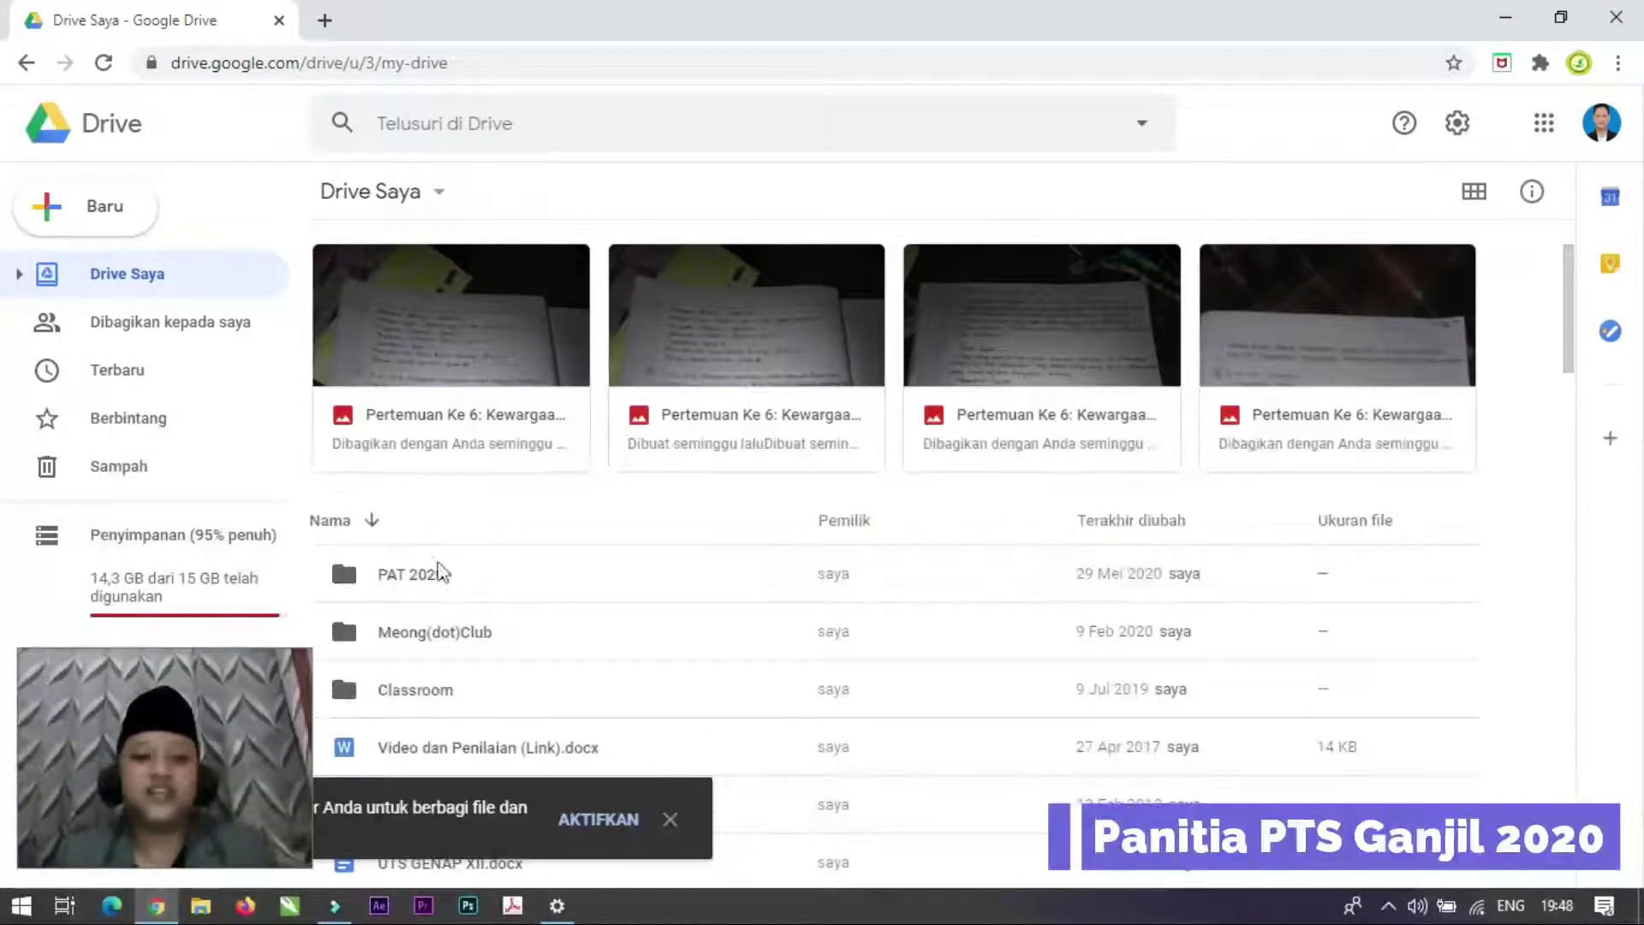
scroll(518, 594, down, 2)
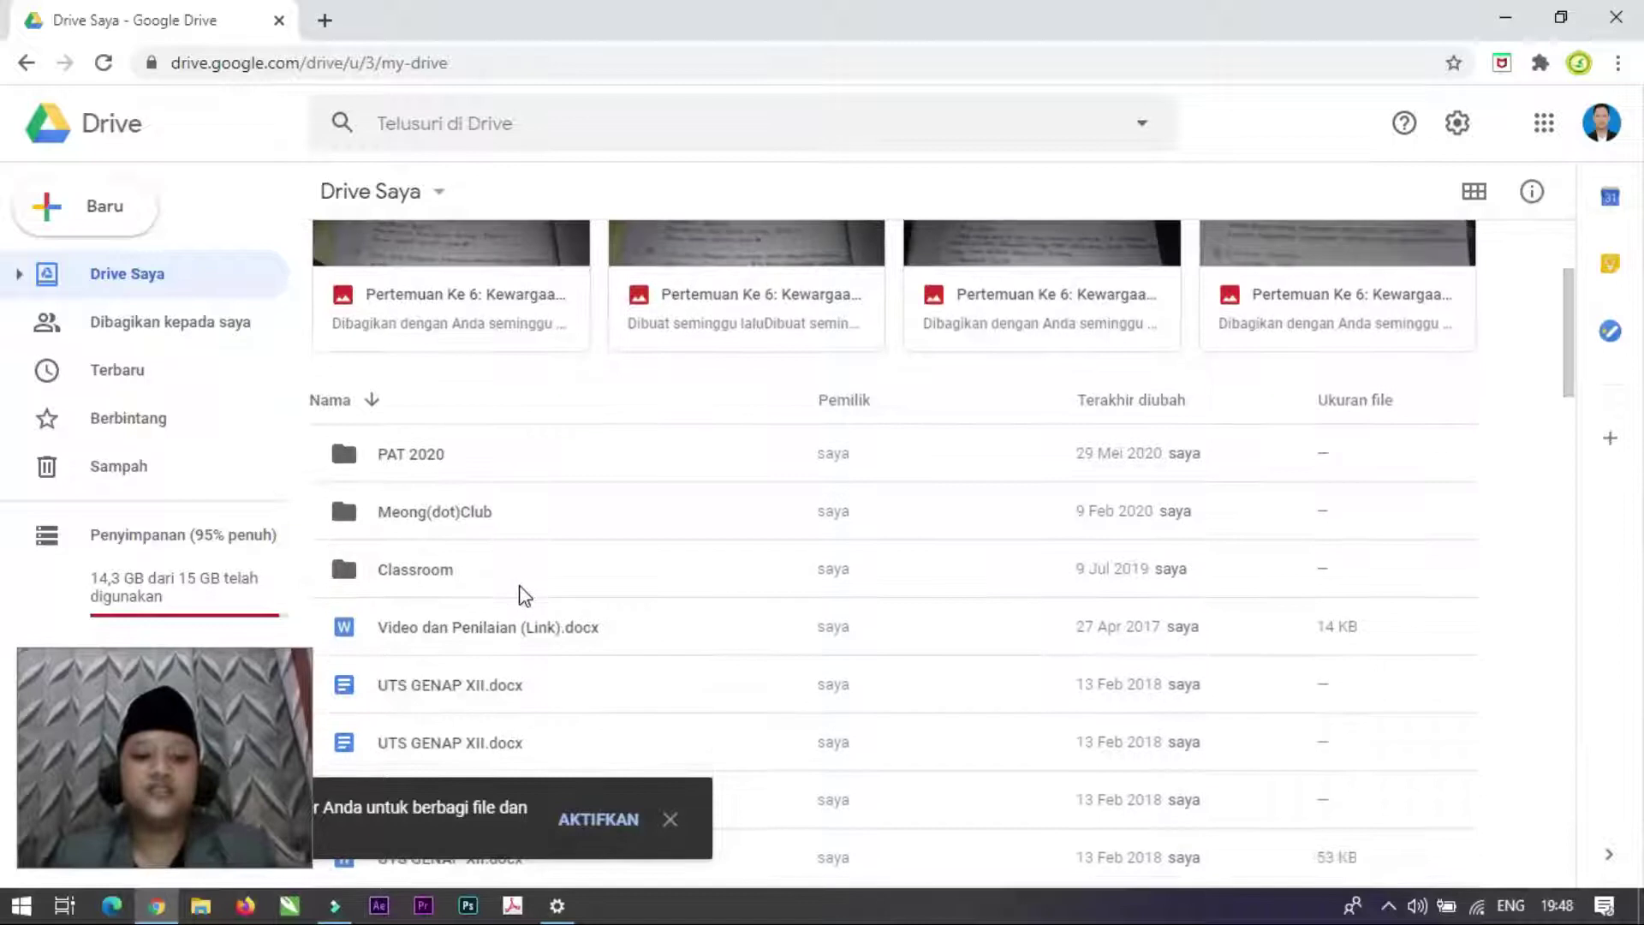
scroll(463, 566, up, 2)
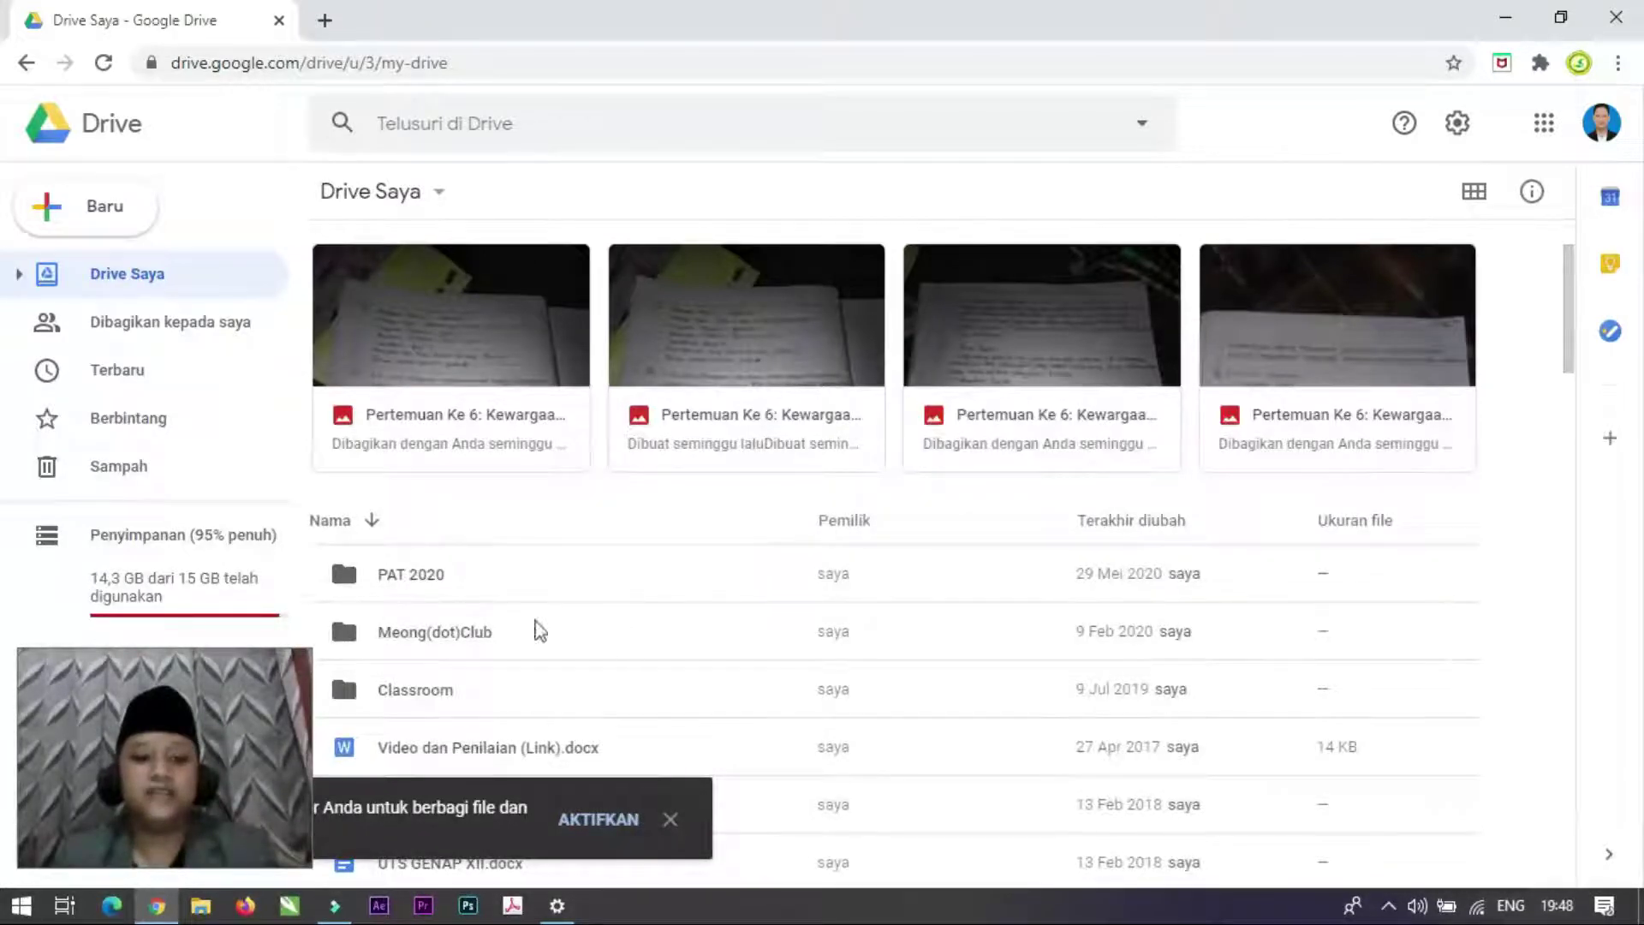
click(39, 267)
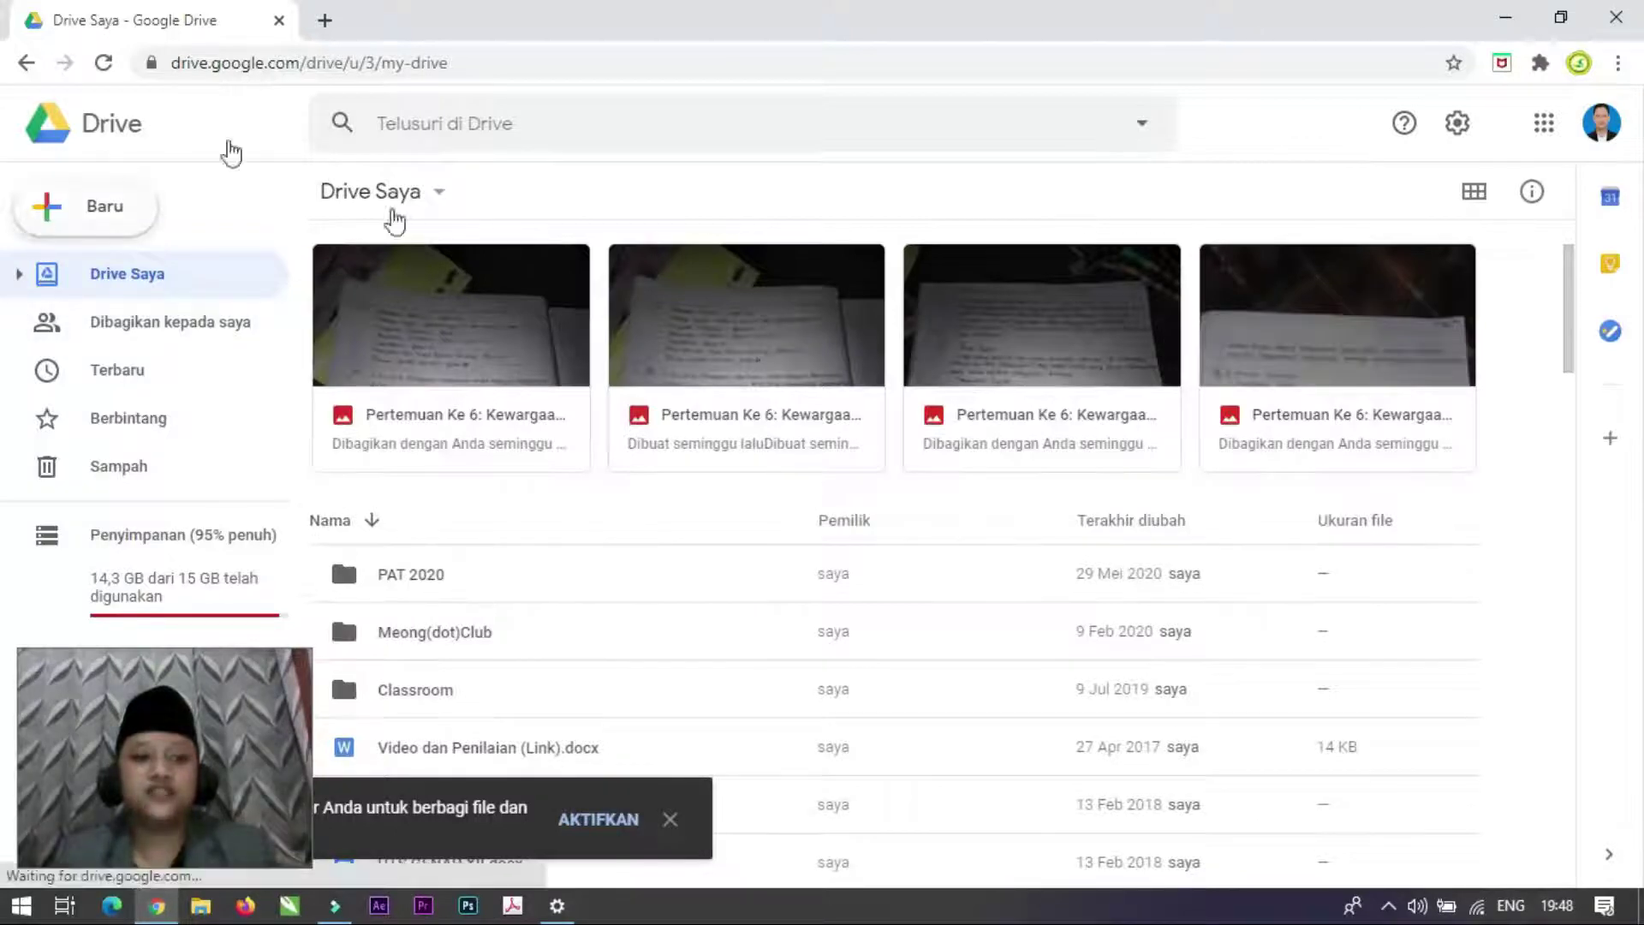
Step: Create a folder named 'PTS 2020' in My Drive and open the empty folder
click(104, 208)
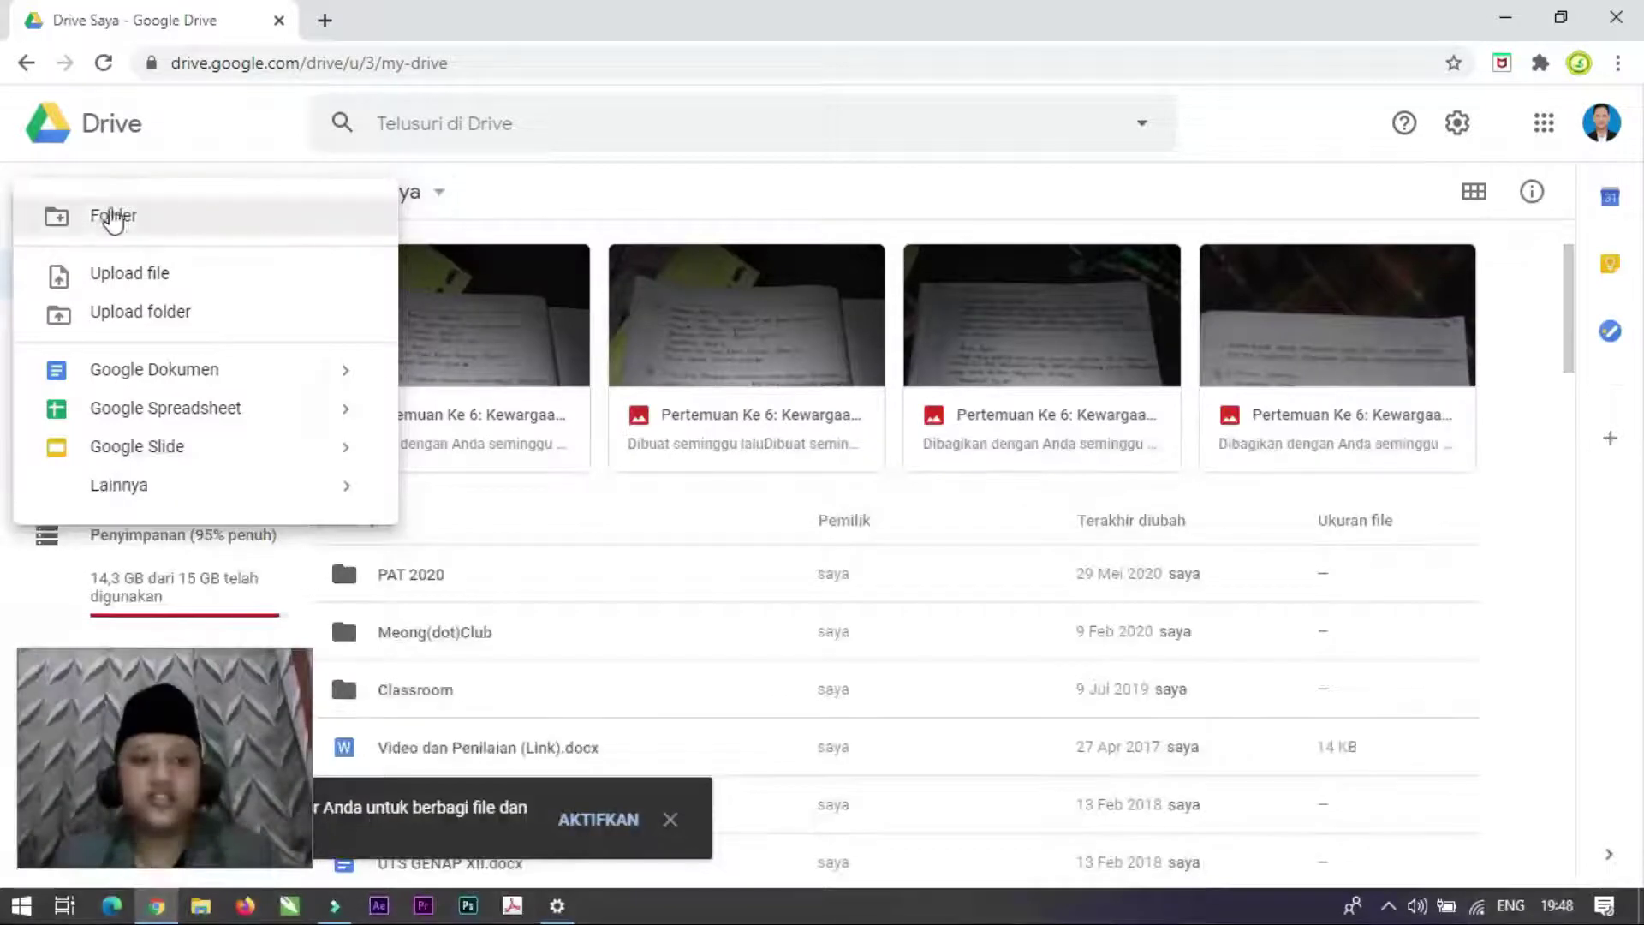
click(157, 215)
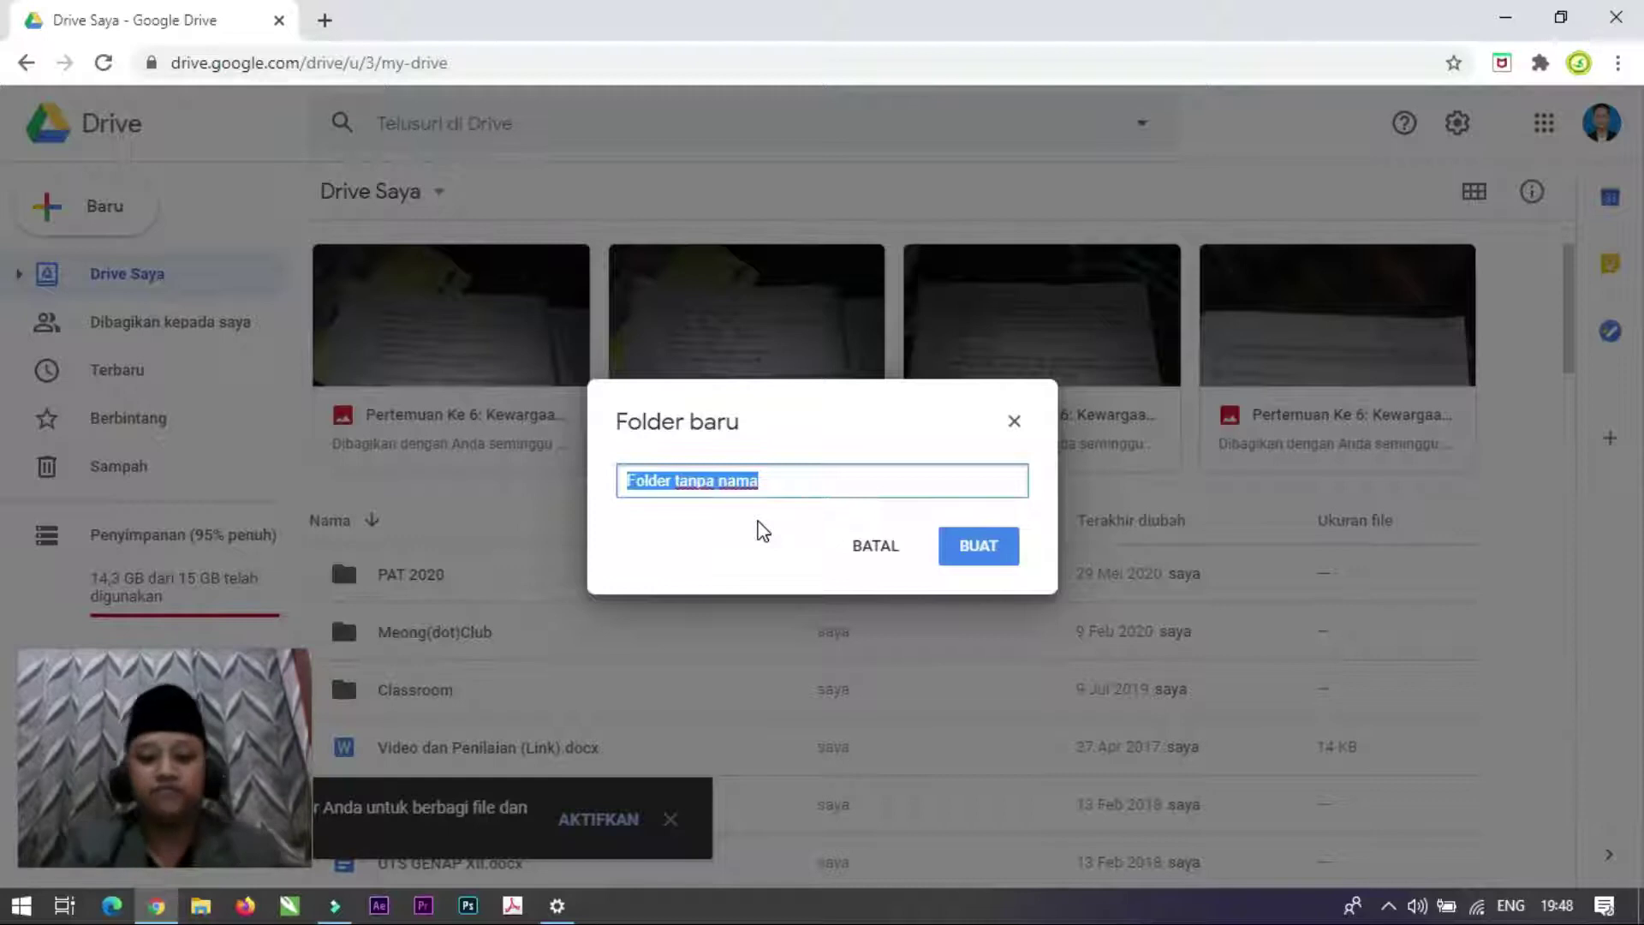
text(a)
key(BackSpace)
text(PTS 2020)
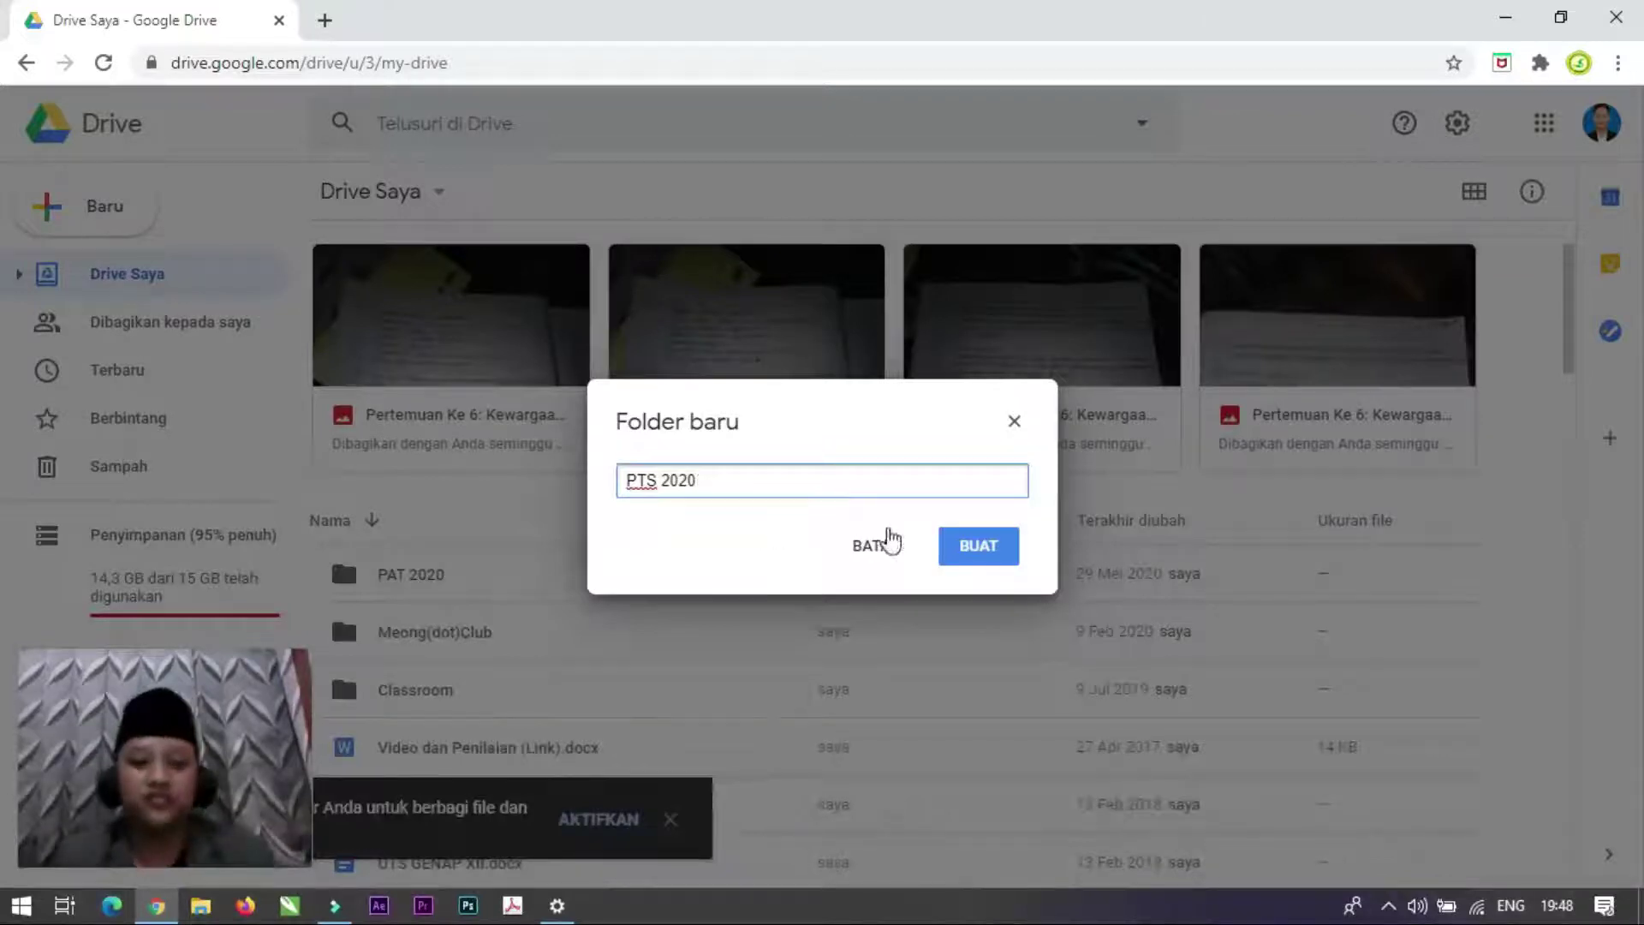
click(991, 557)
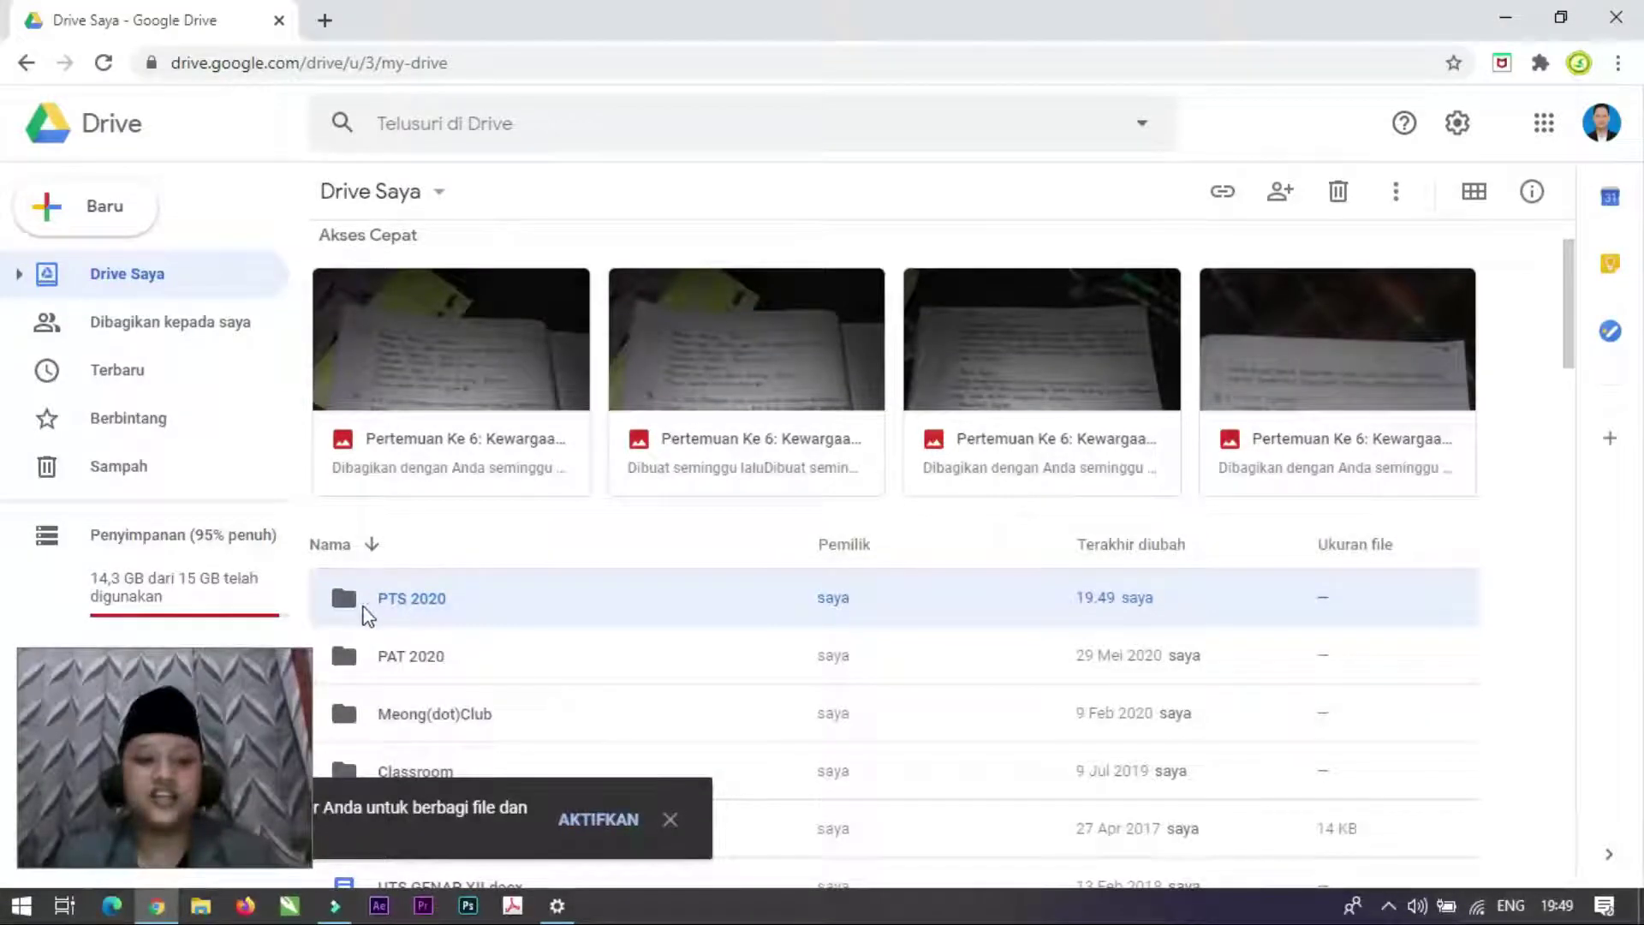
double_click(361, 607)
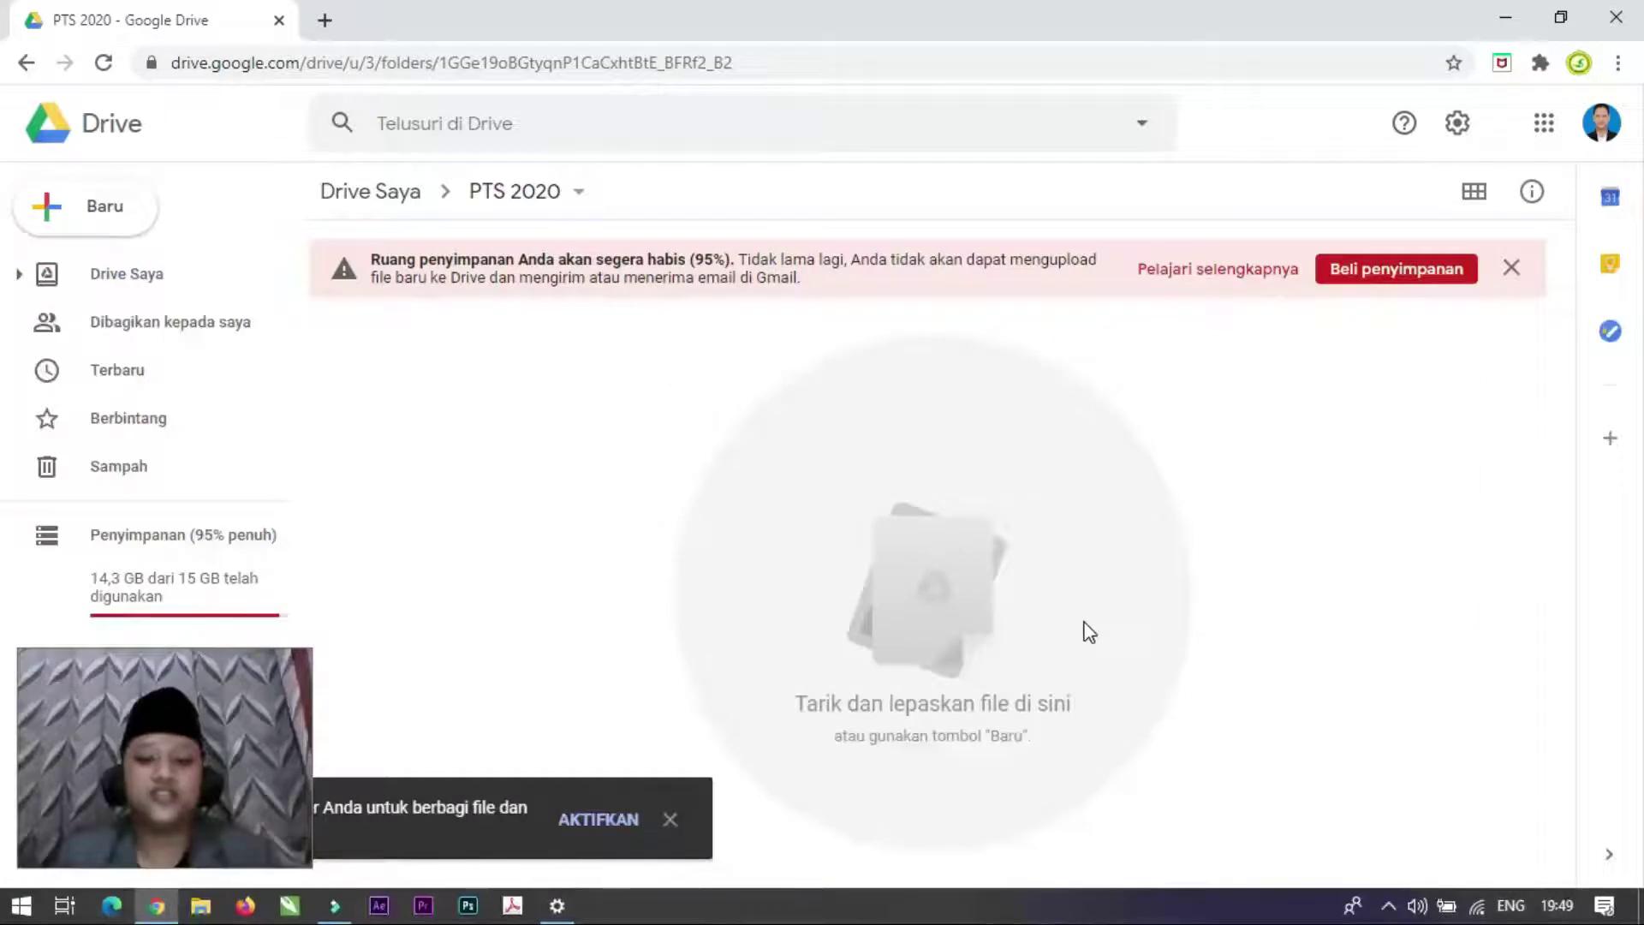
click(383, 192)
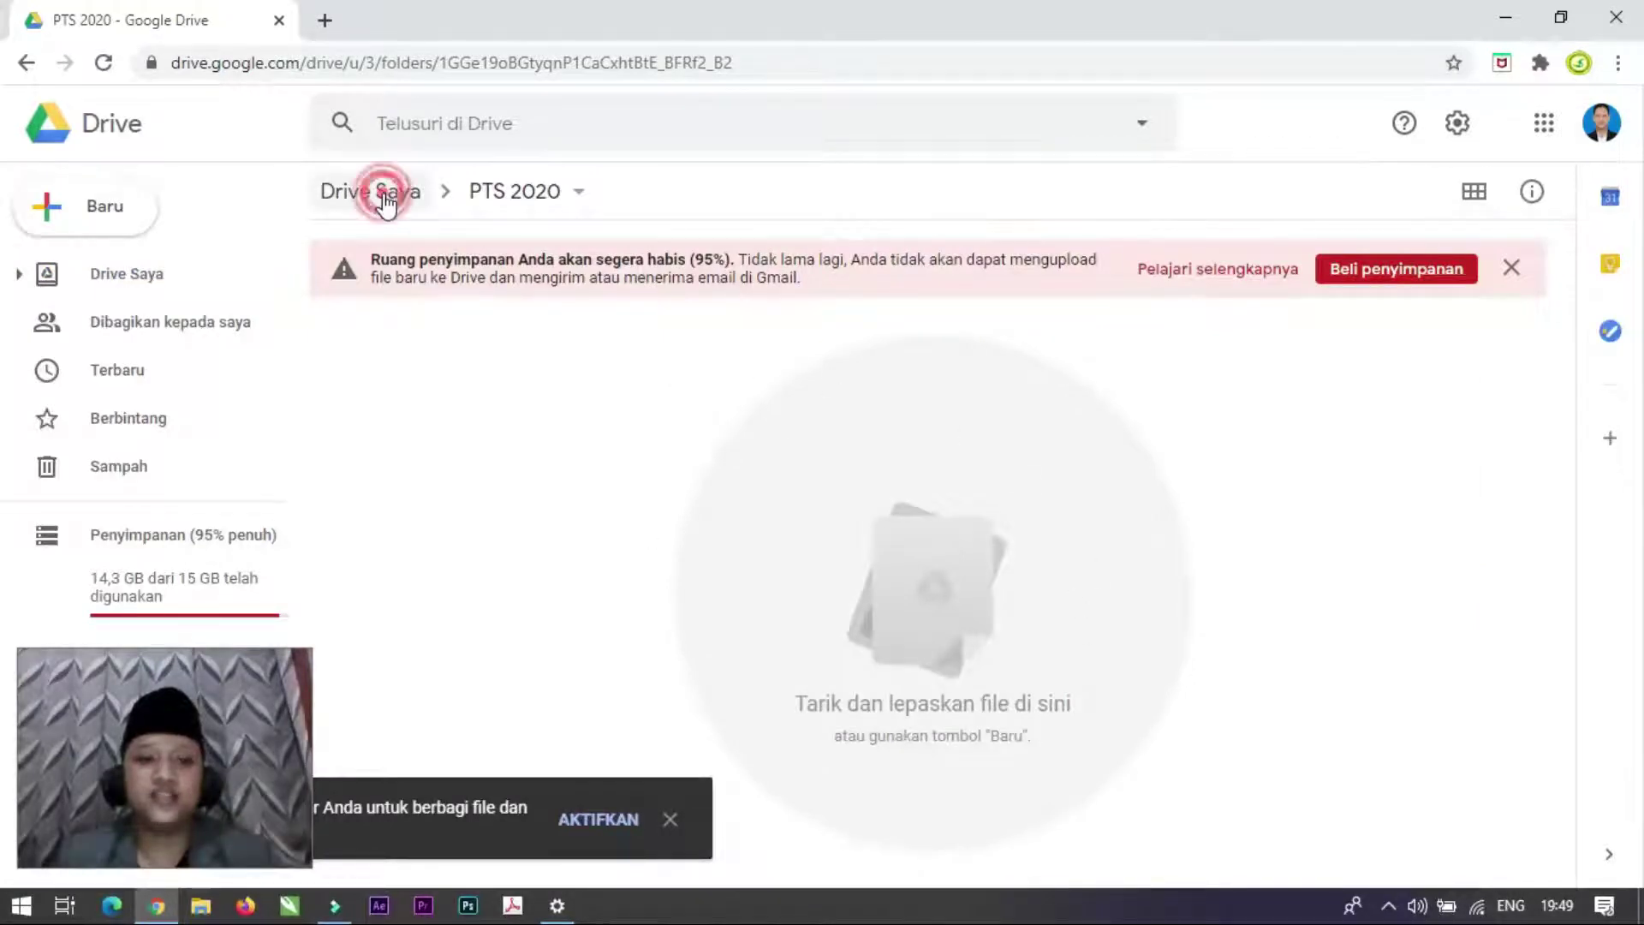
double_click(406, 692)
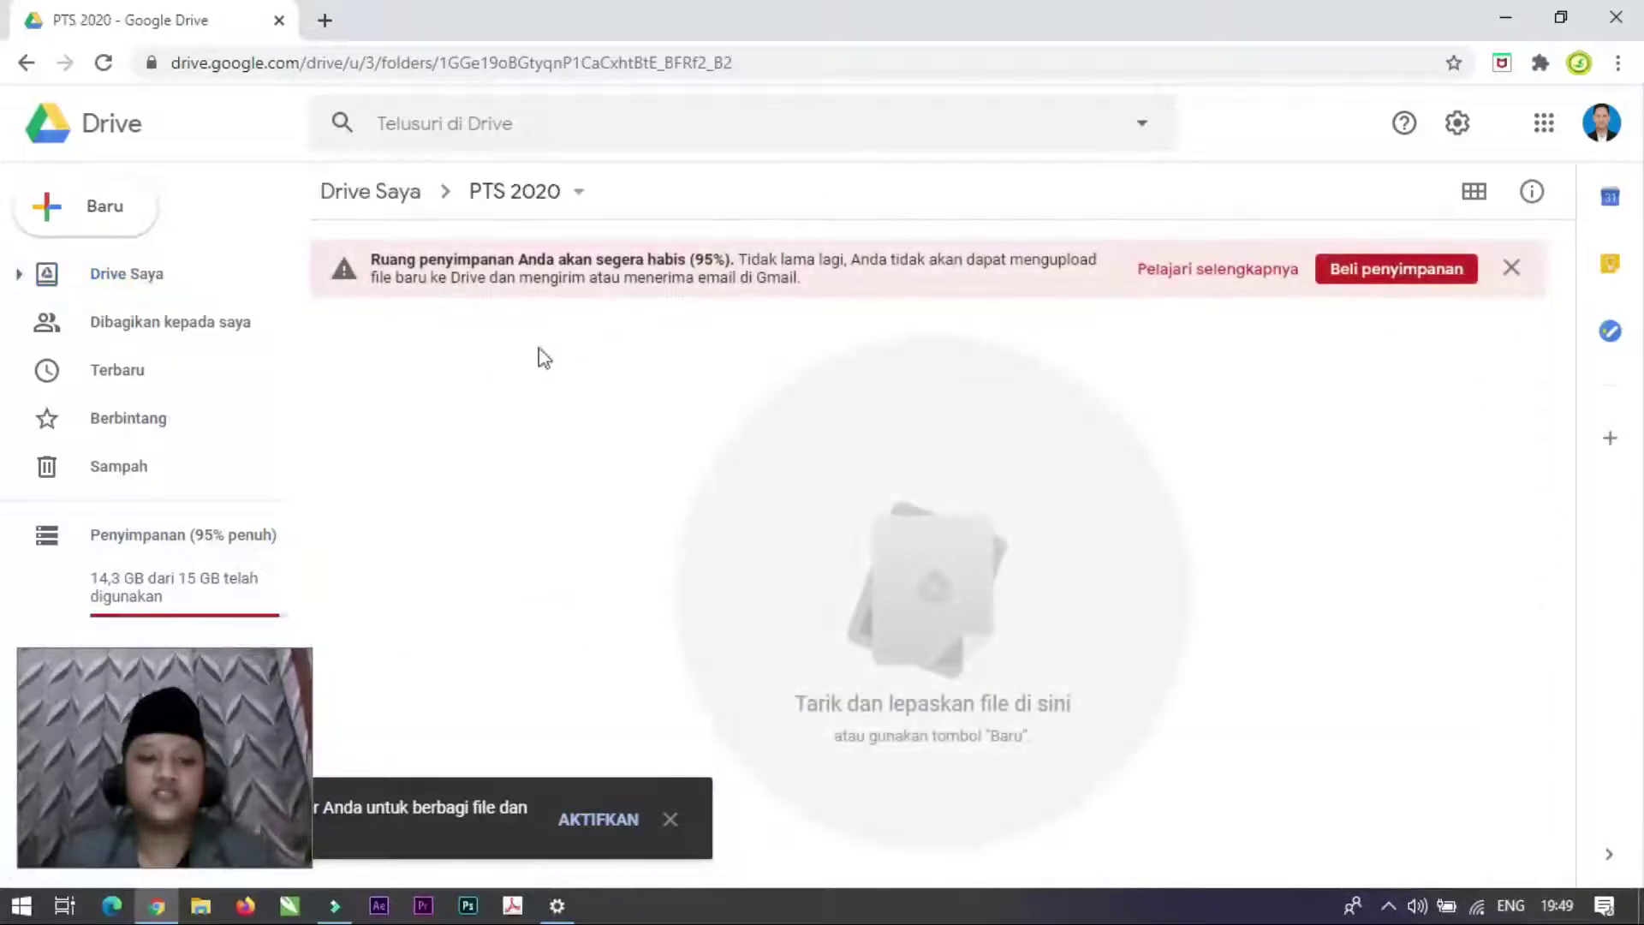
click(103, 218)
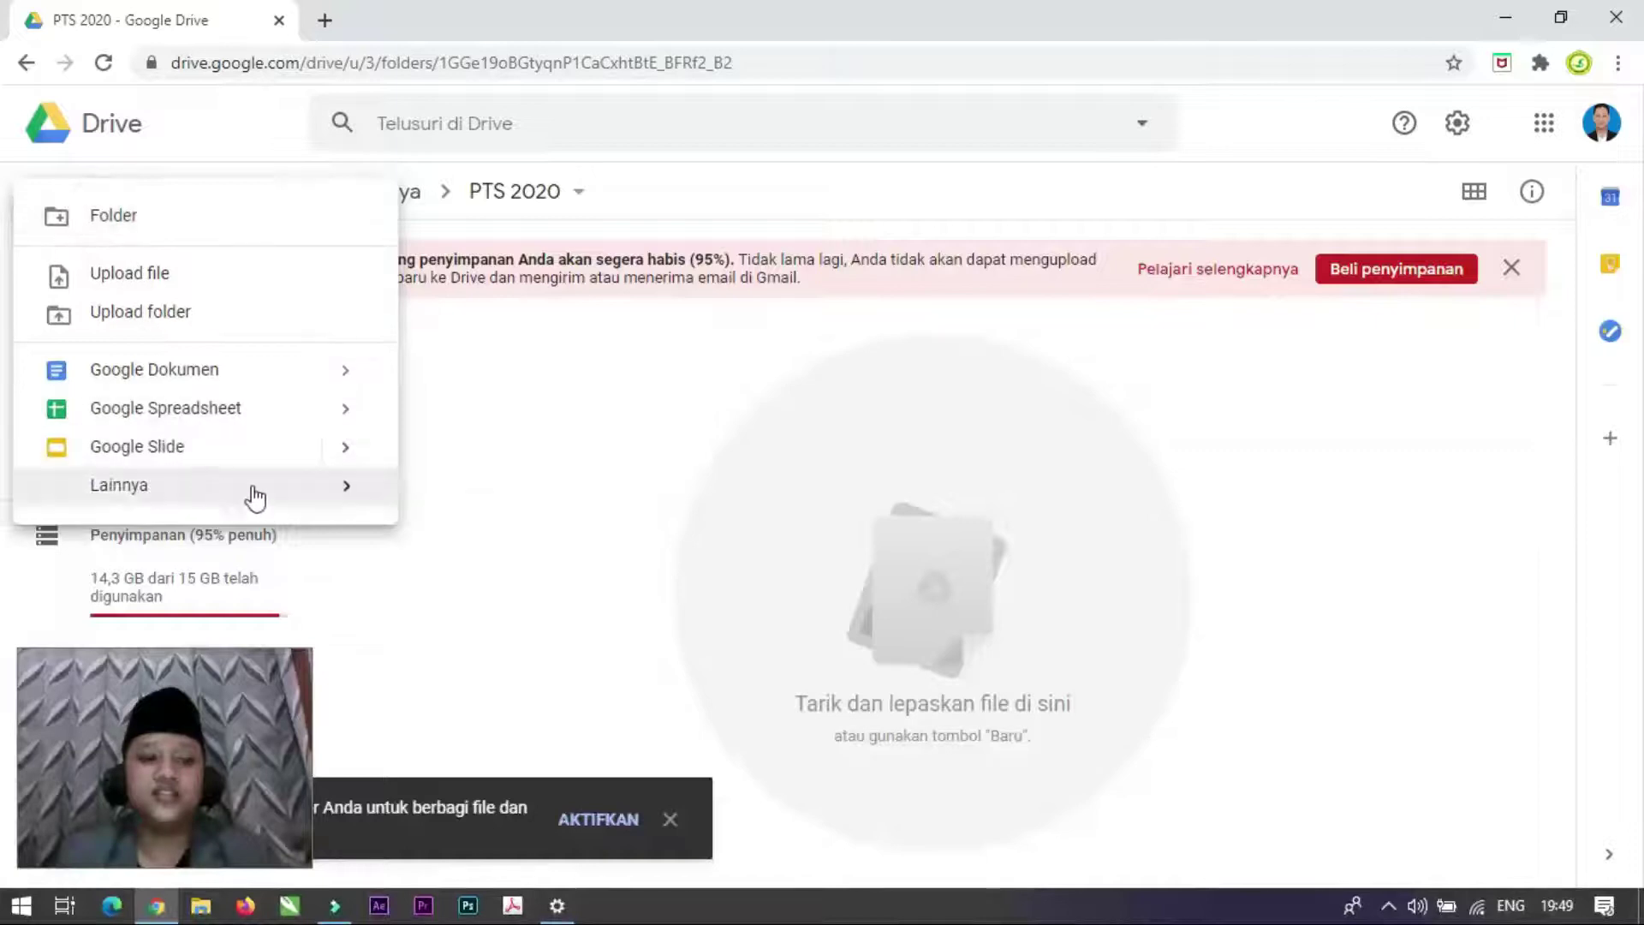
mouse_move(255, 497)
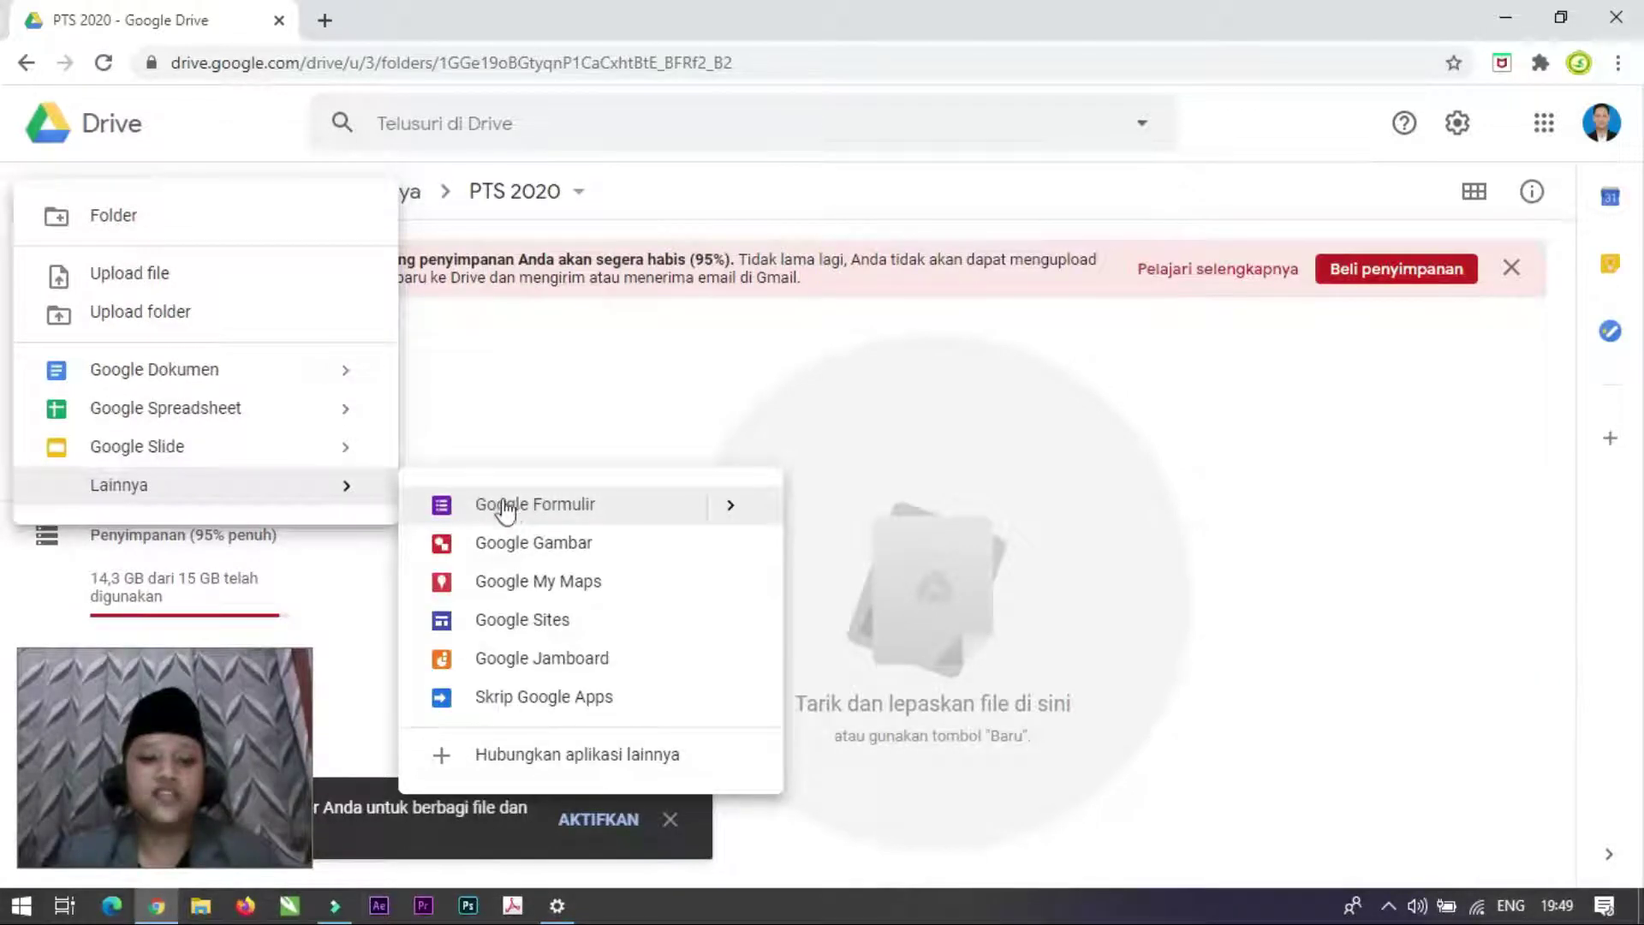
click(479, 404)
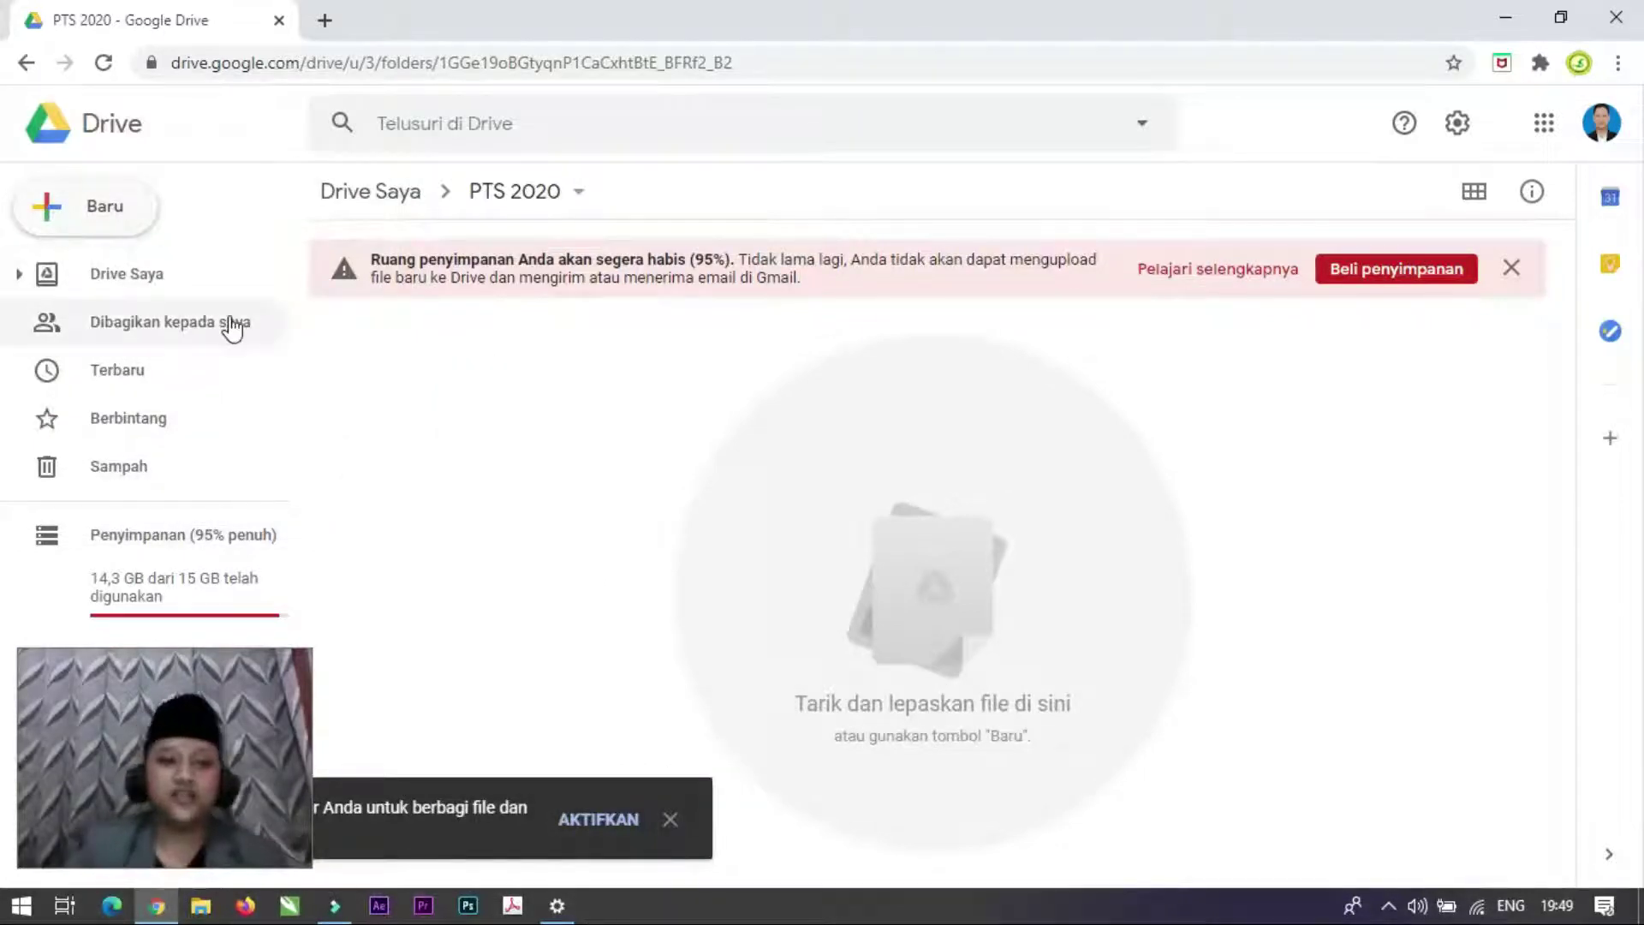
Step: Return to My Drive, open the PAT 2020 folder and select the Soal Simdig form
click(397, 197)
scroll(705, 609, down, 2)
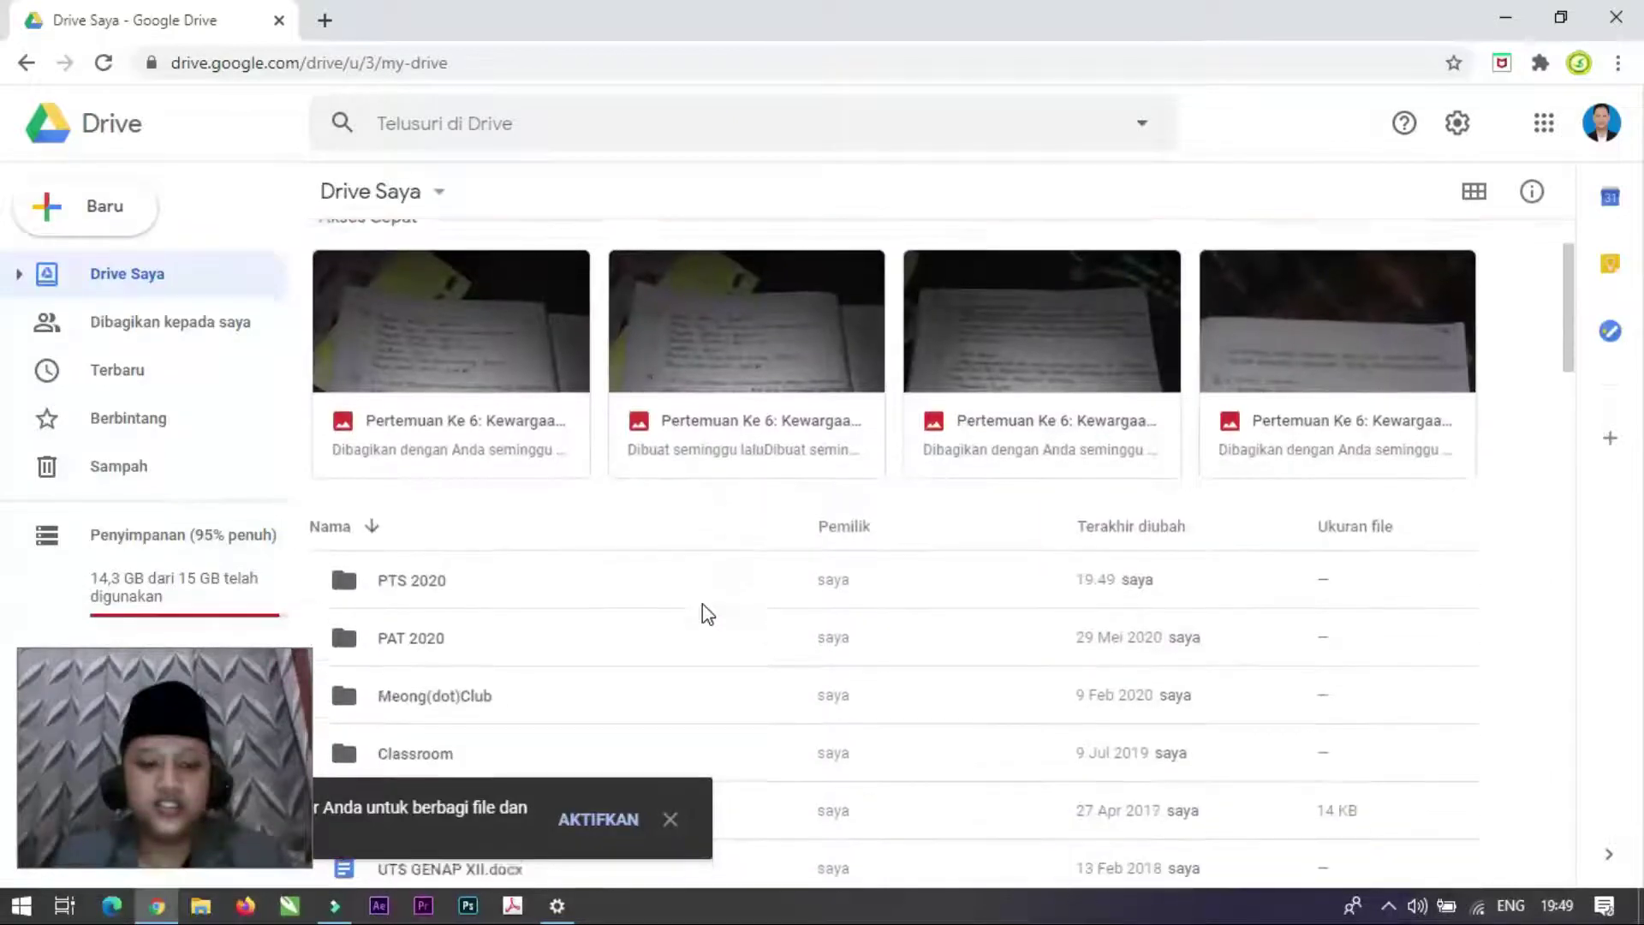
scroll(485, 643, down, 4)
scroll(485, 648, down, 7)
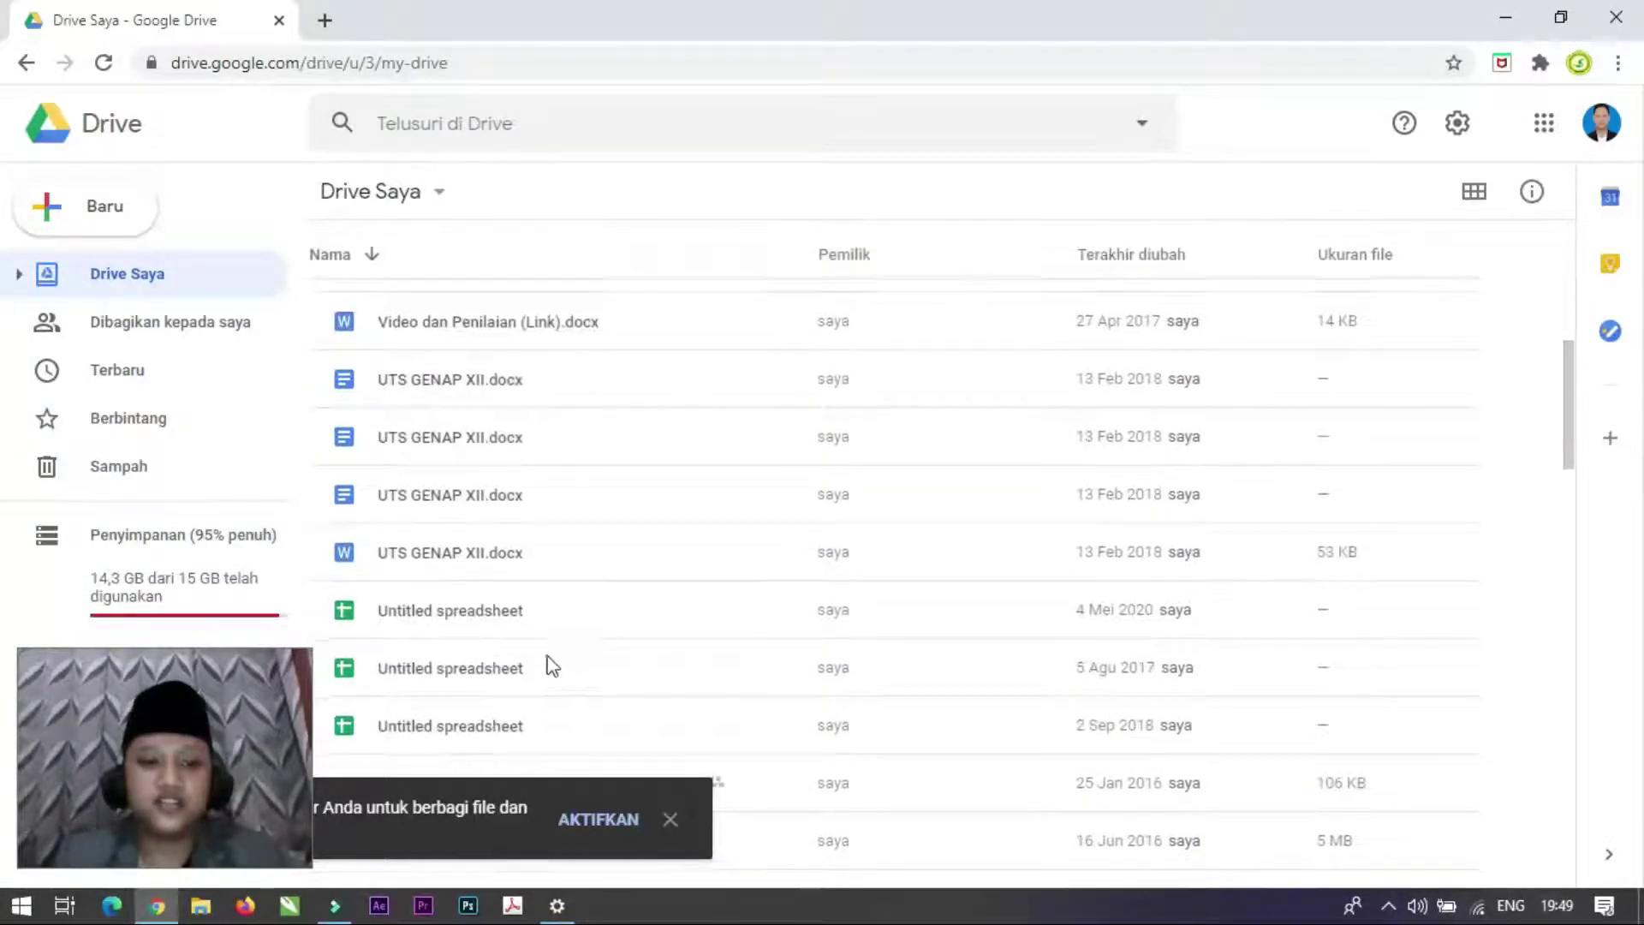
scroll(523, 591, down, 4)
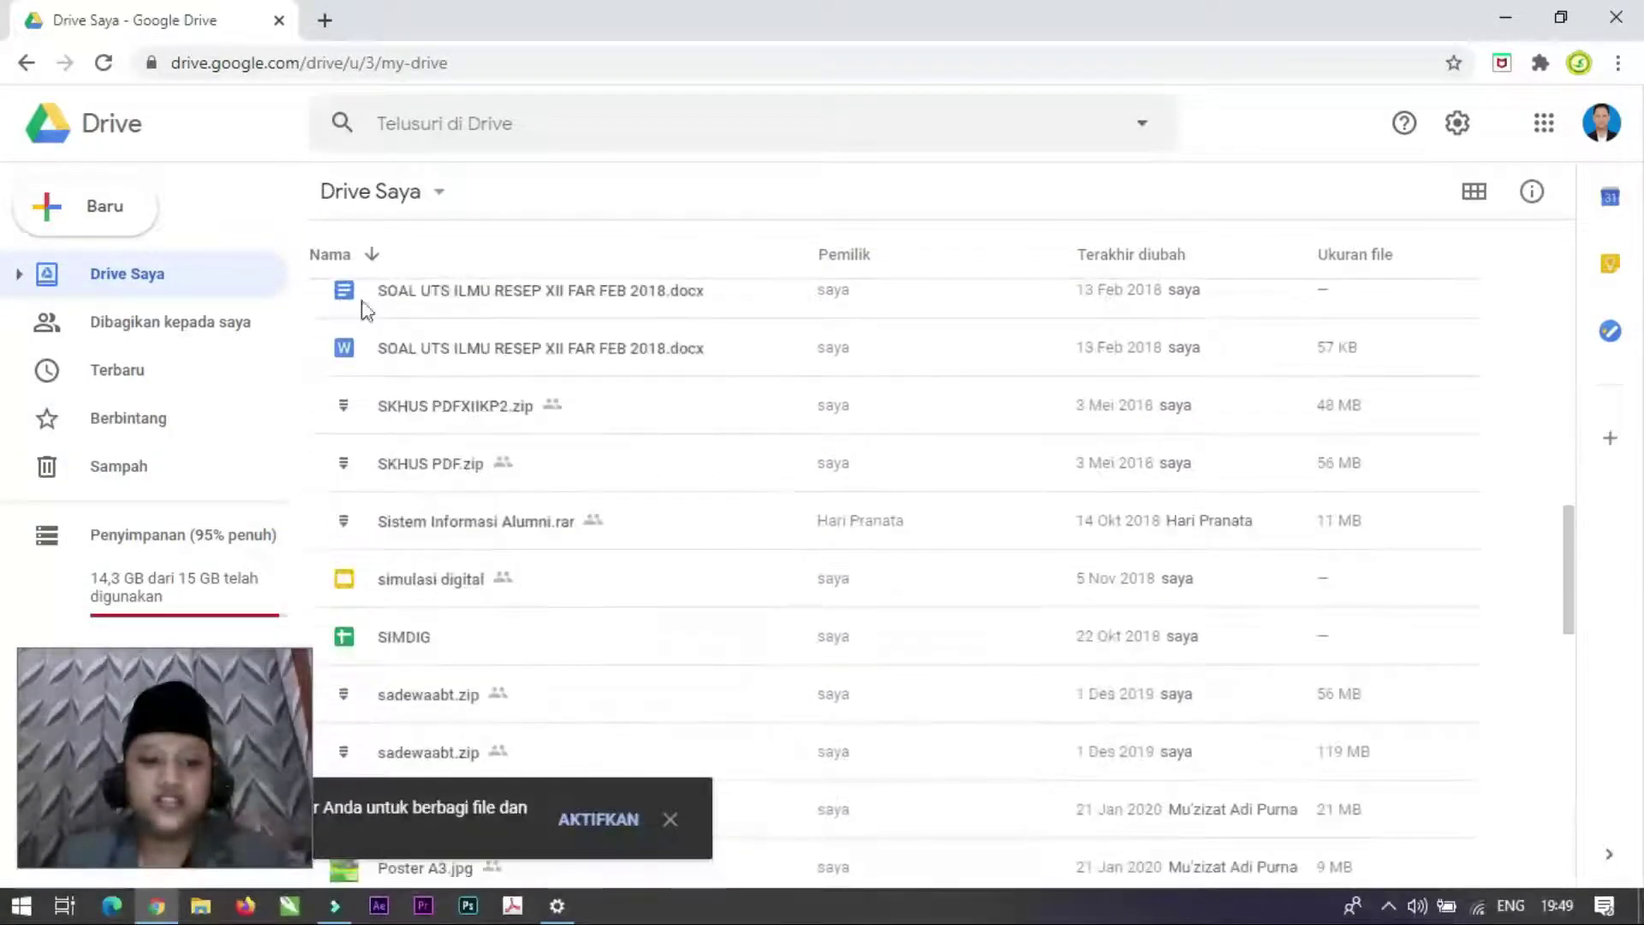
scroll(530, 428, up, 15)
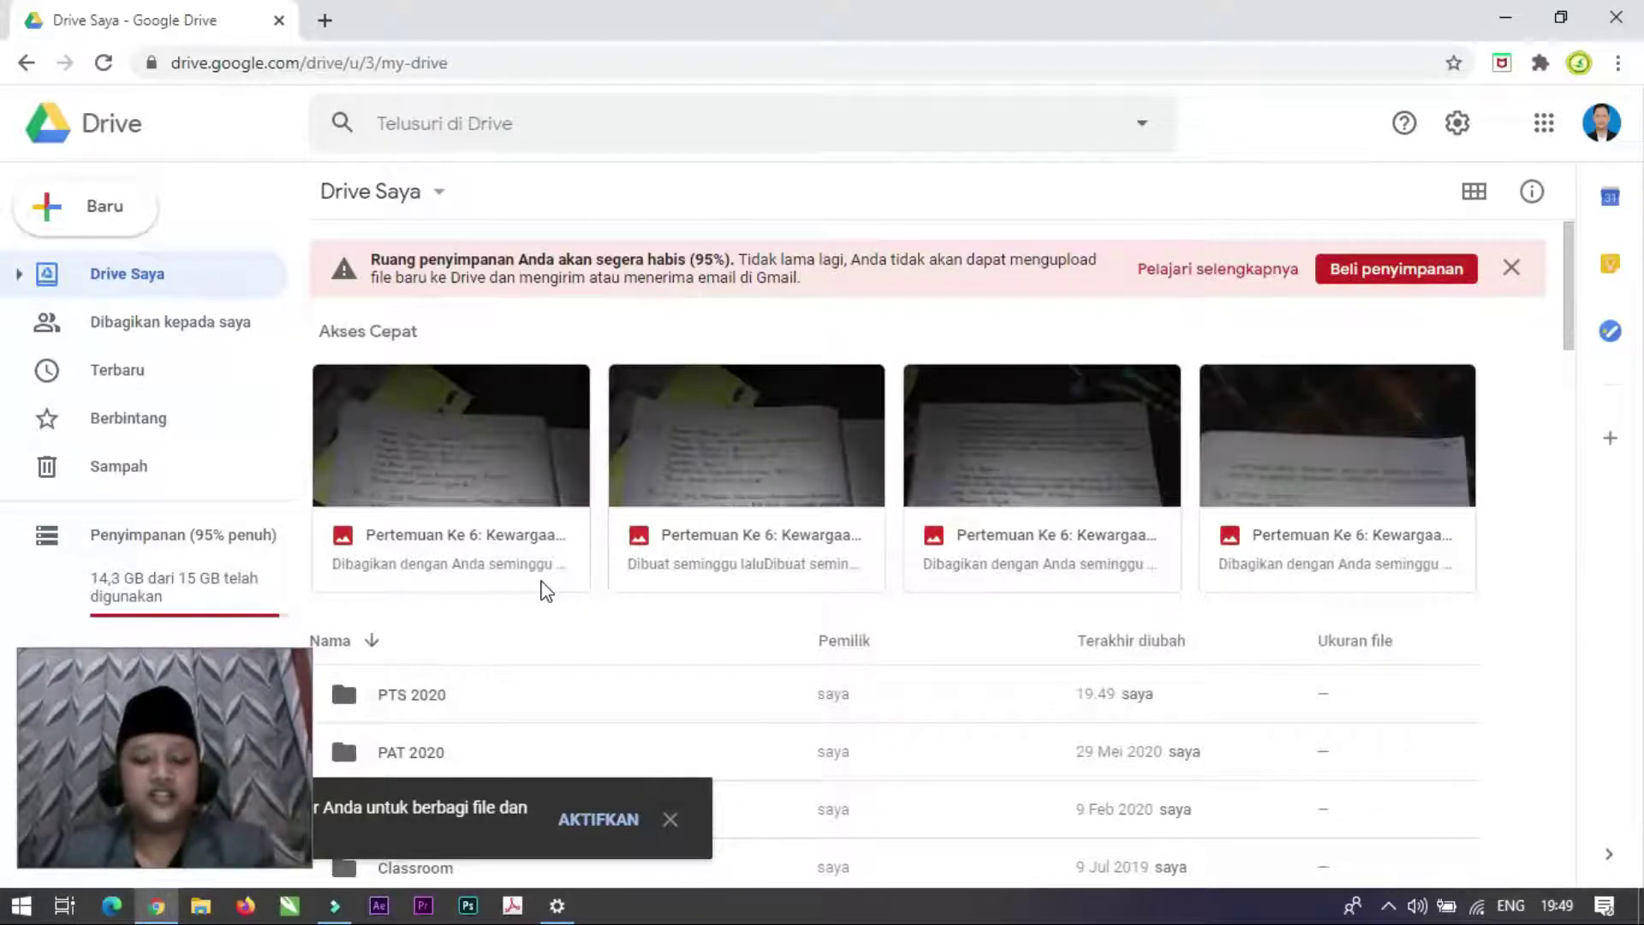
scroll(546, 591, down, 3)
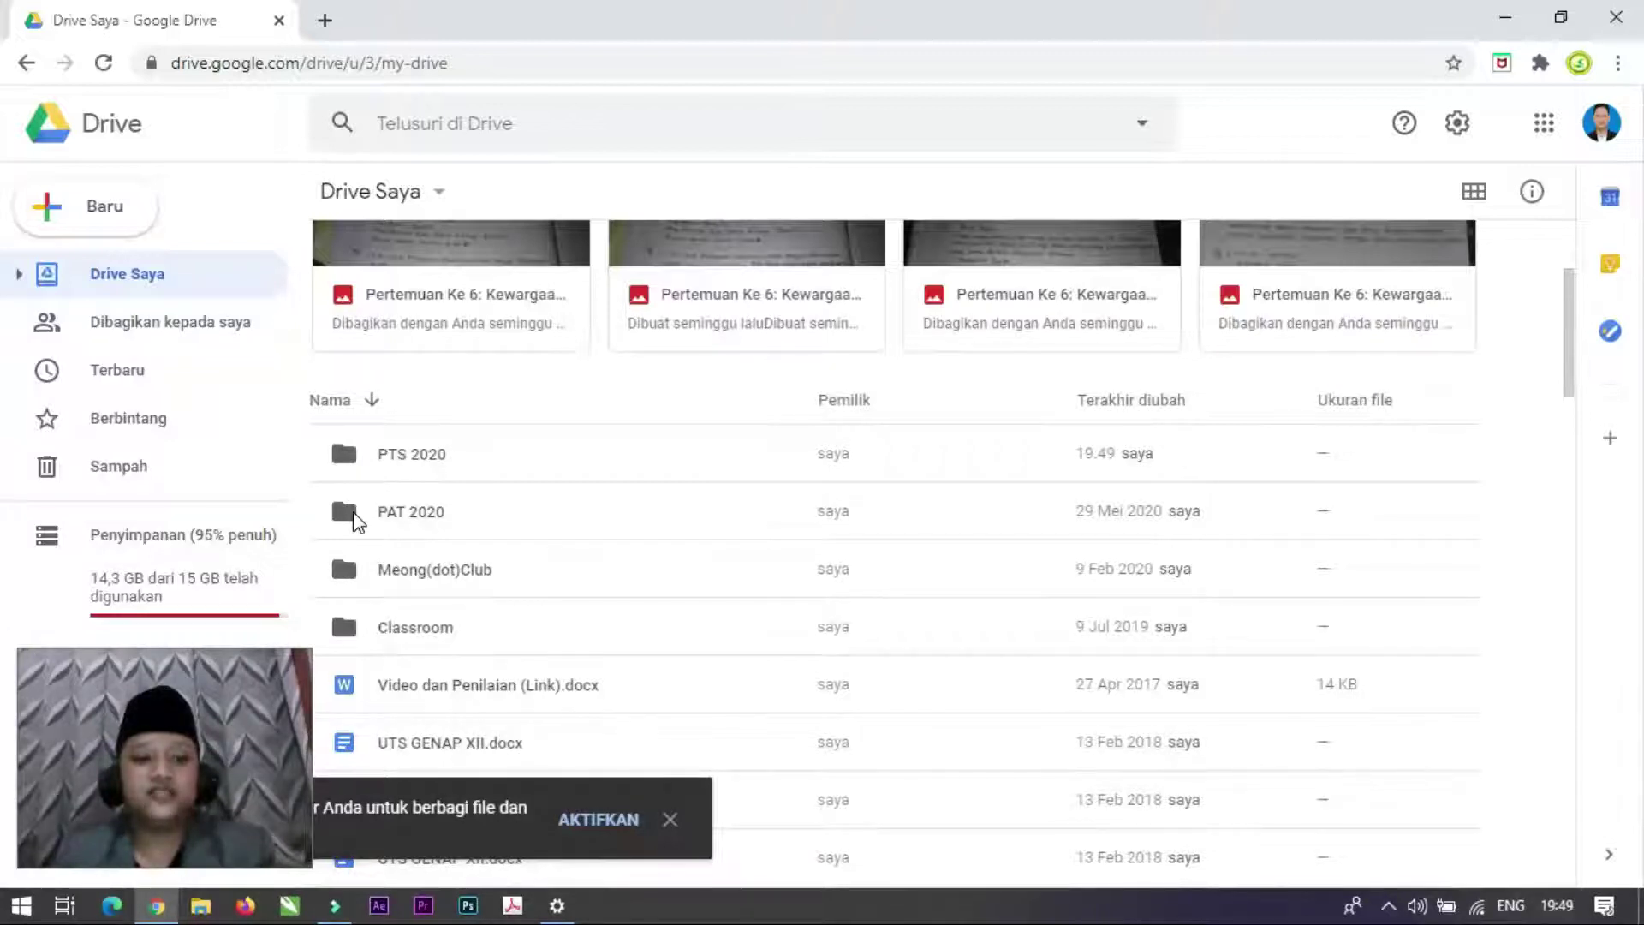
double_click(355, 515)
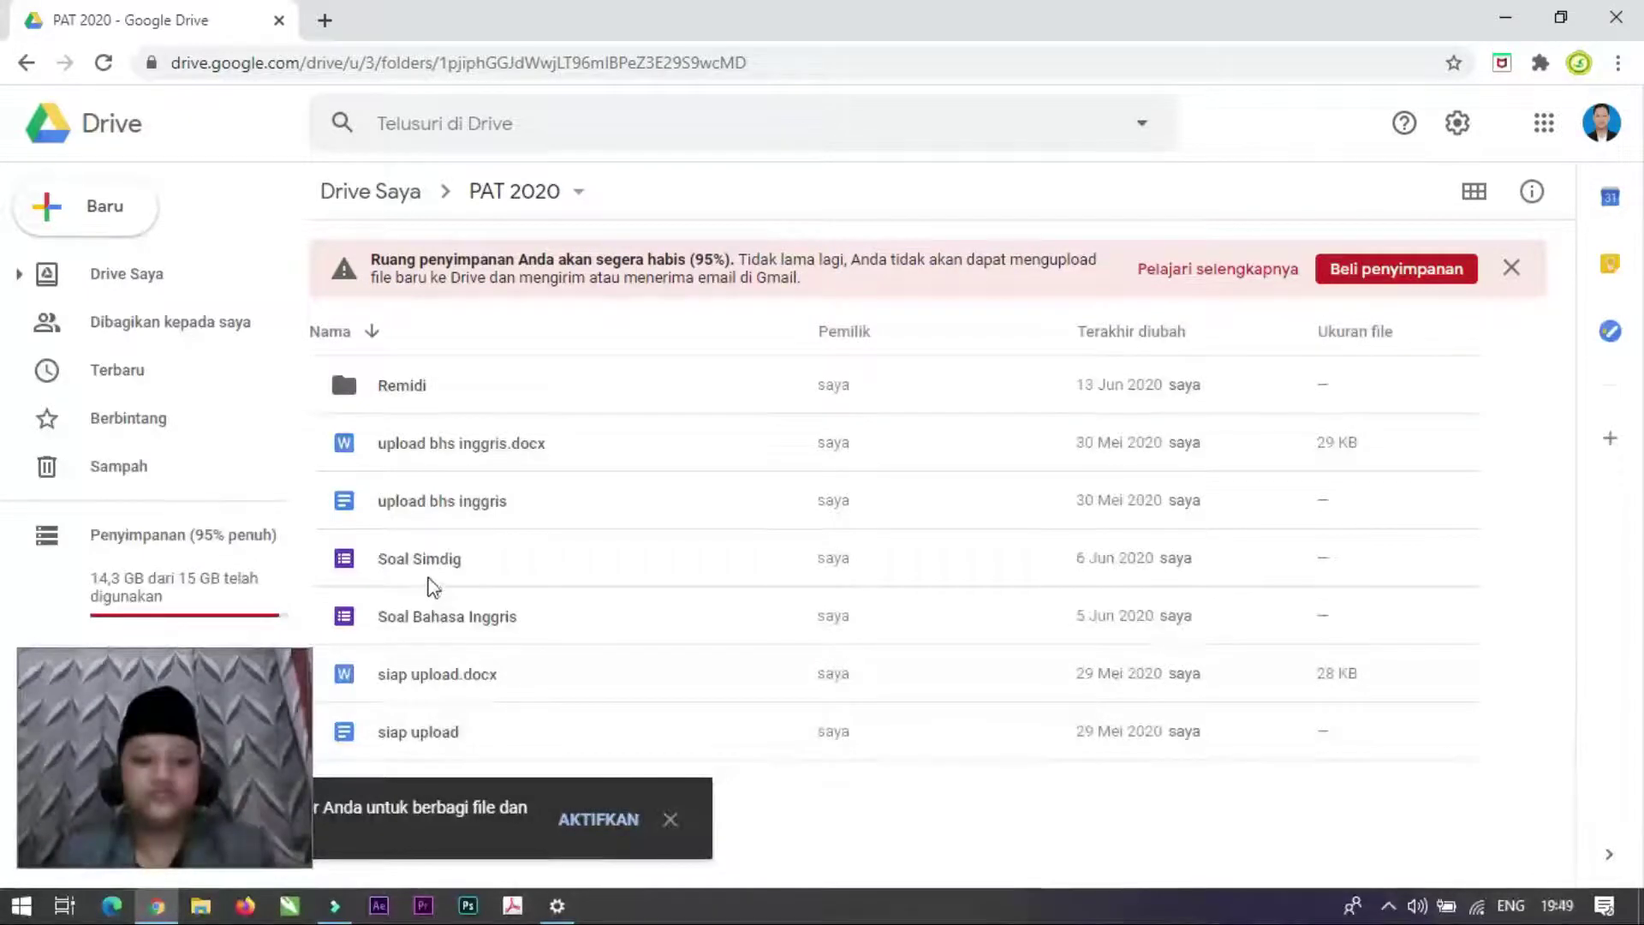
click(485, 582)
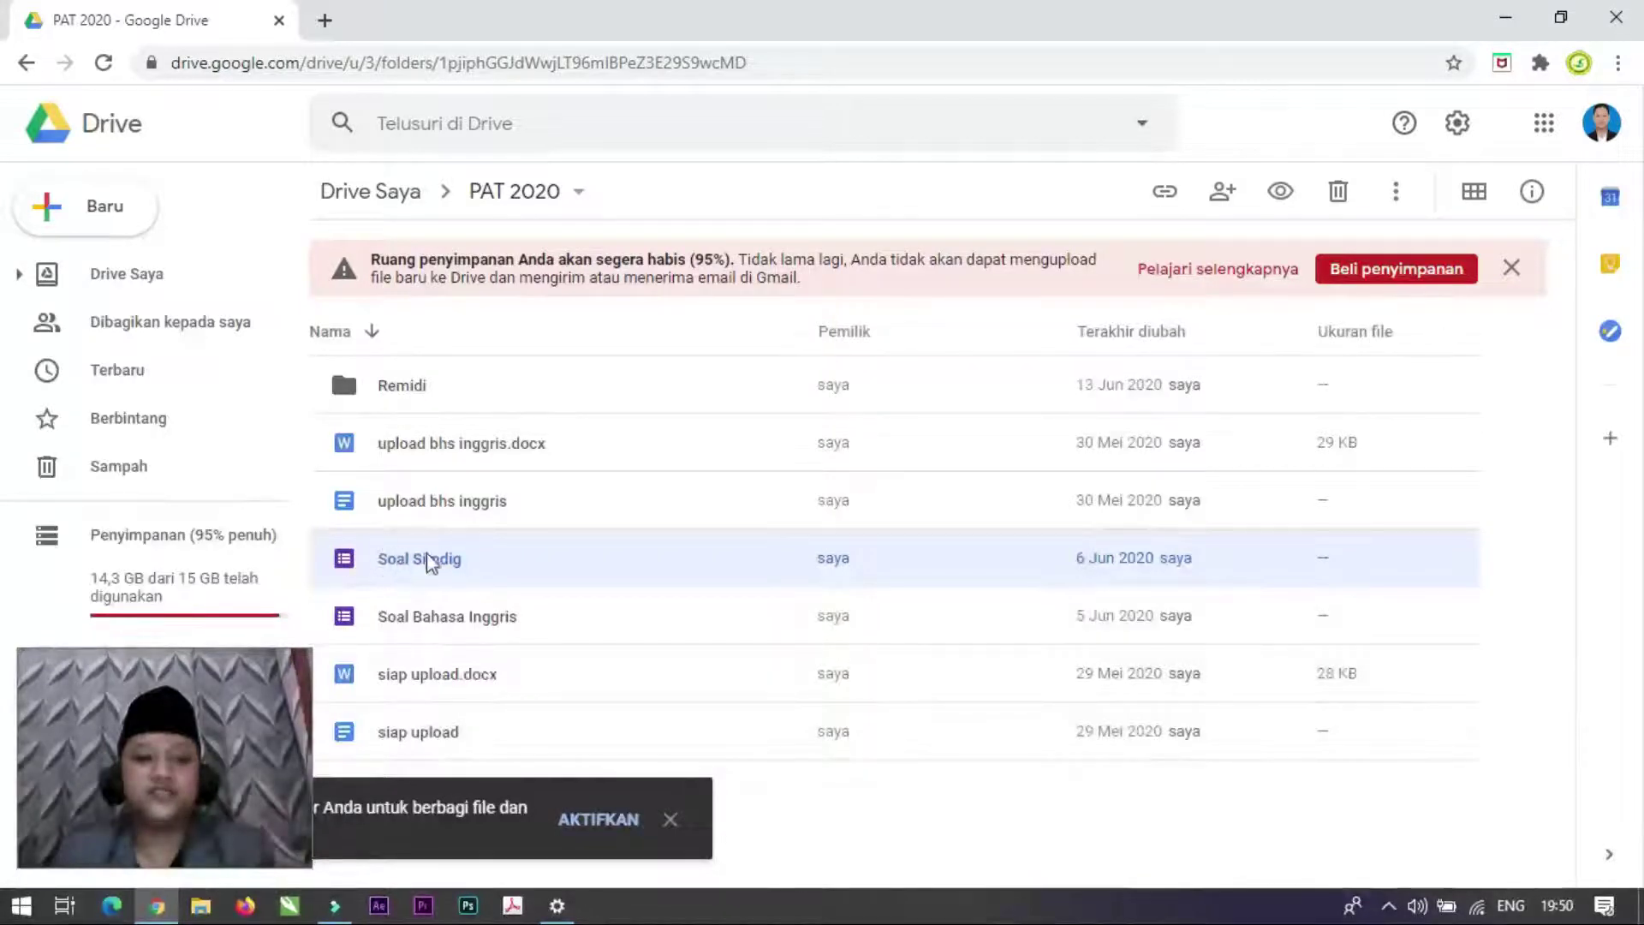
Step: Open Soal Simdig in the Forms editor and scroll through its header, instructions and questions
double_click(343, 561)
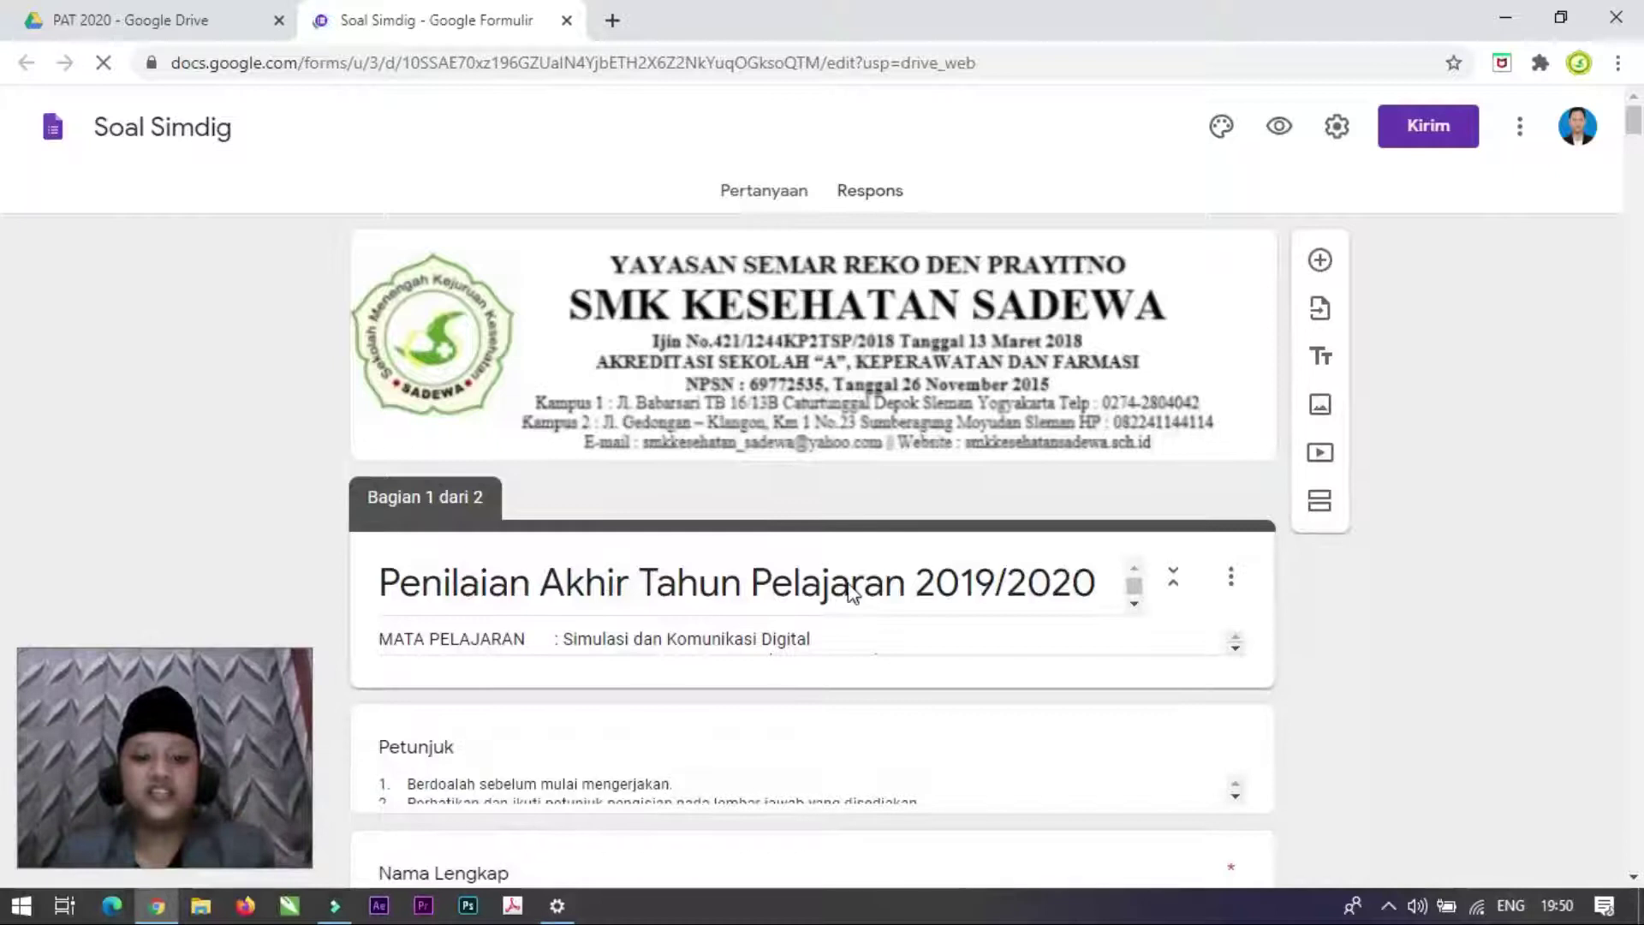
scroll(771, 539, down, 1)
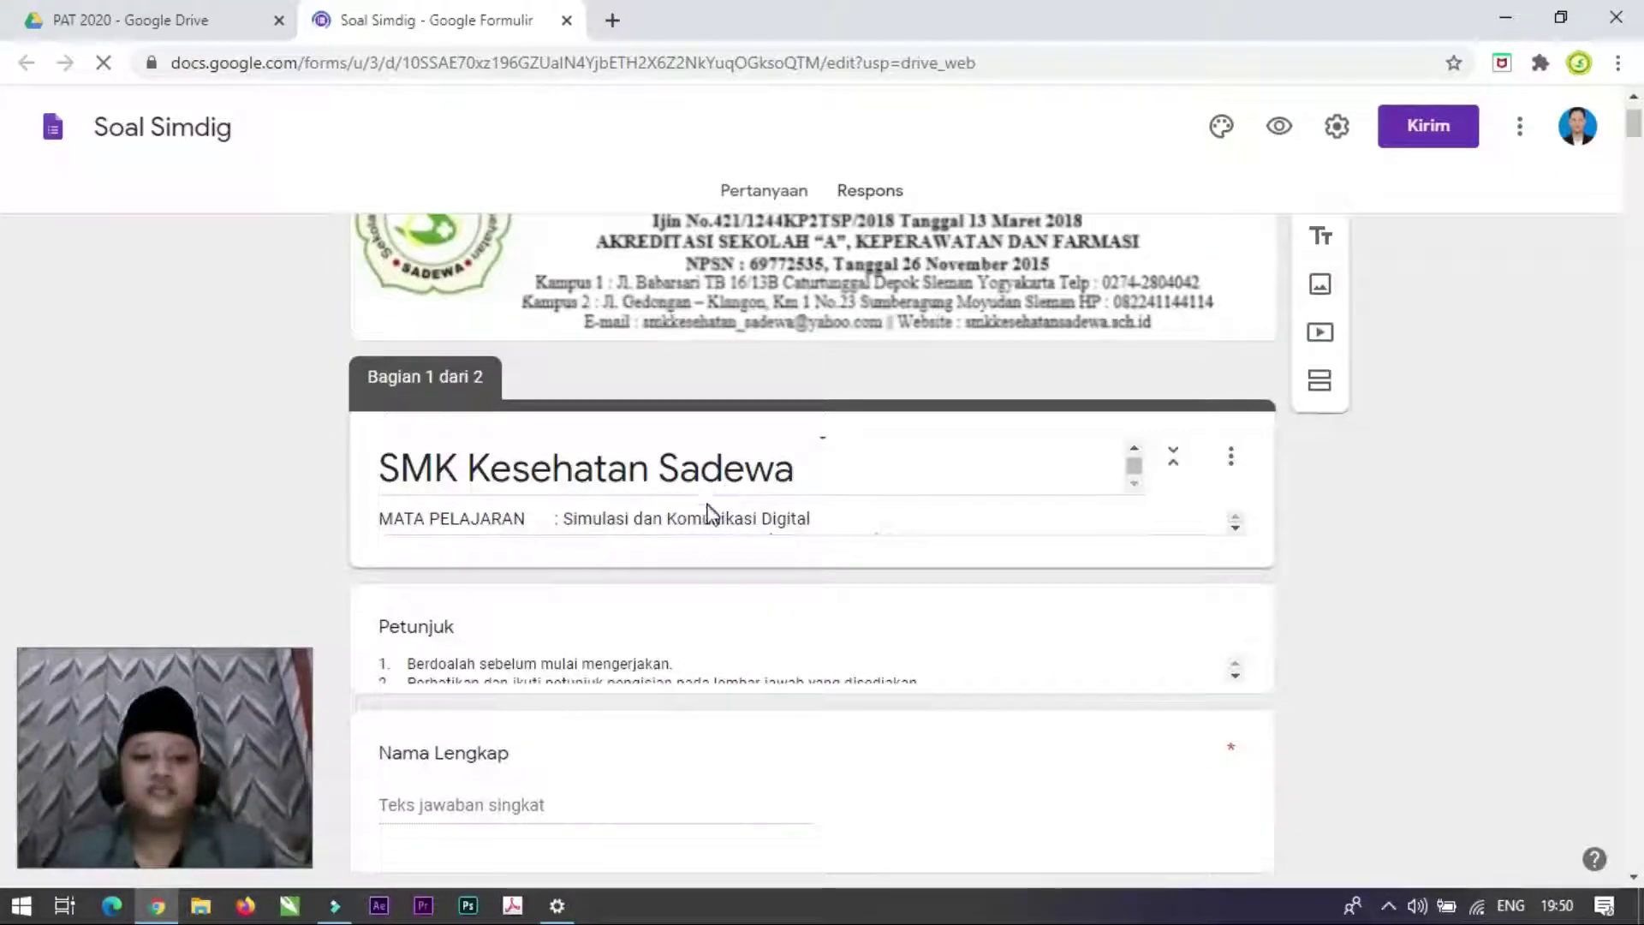
scroll(651, 540, down, 1)
scroll(600, 419, down, 2)
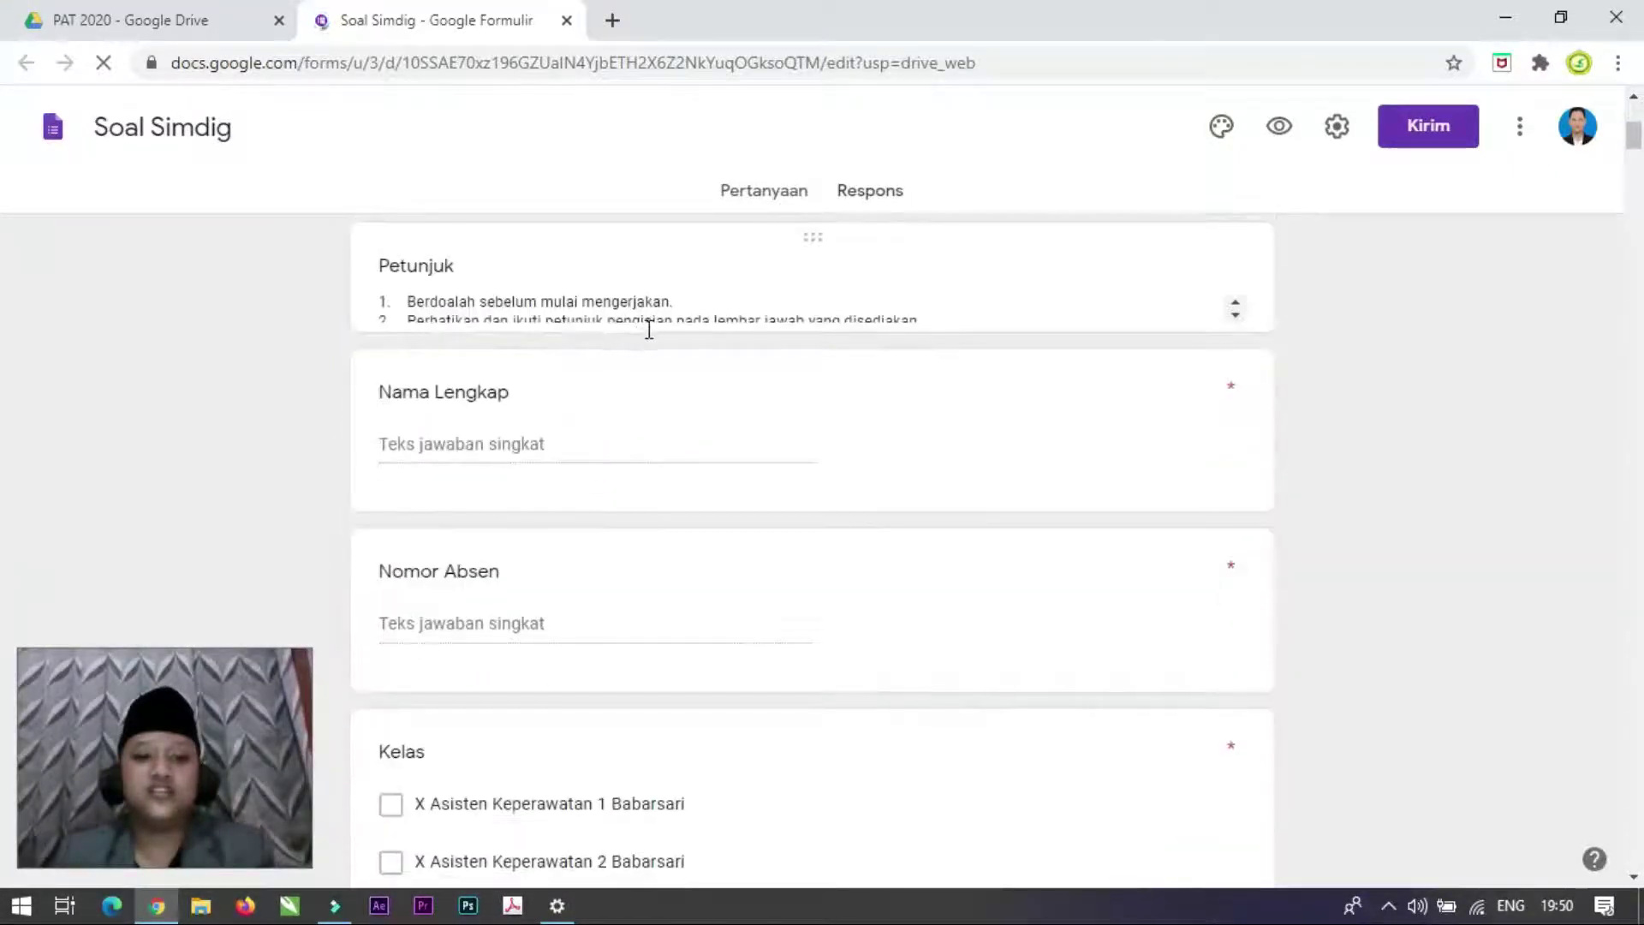
scroll(685, 334, up, 3)
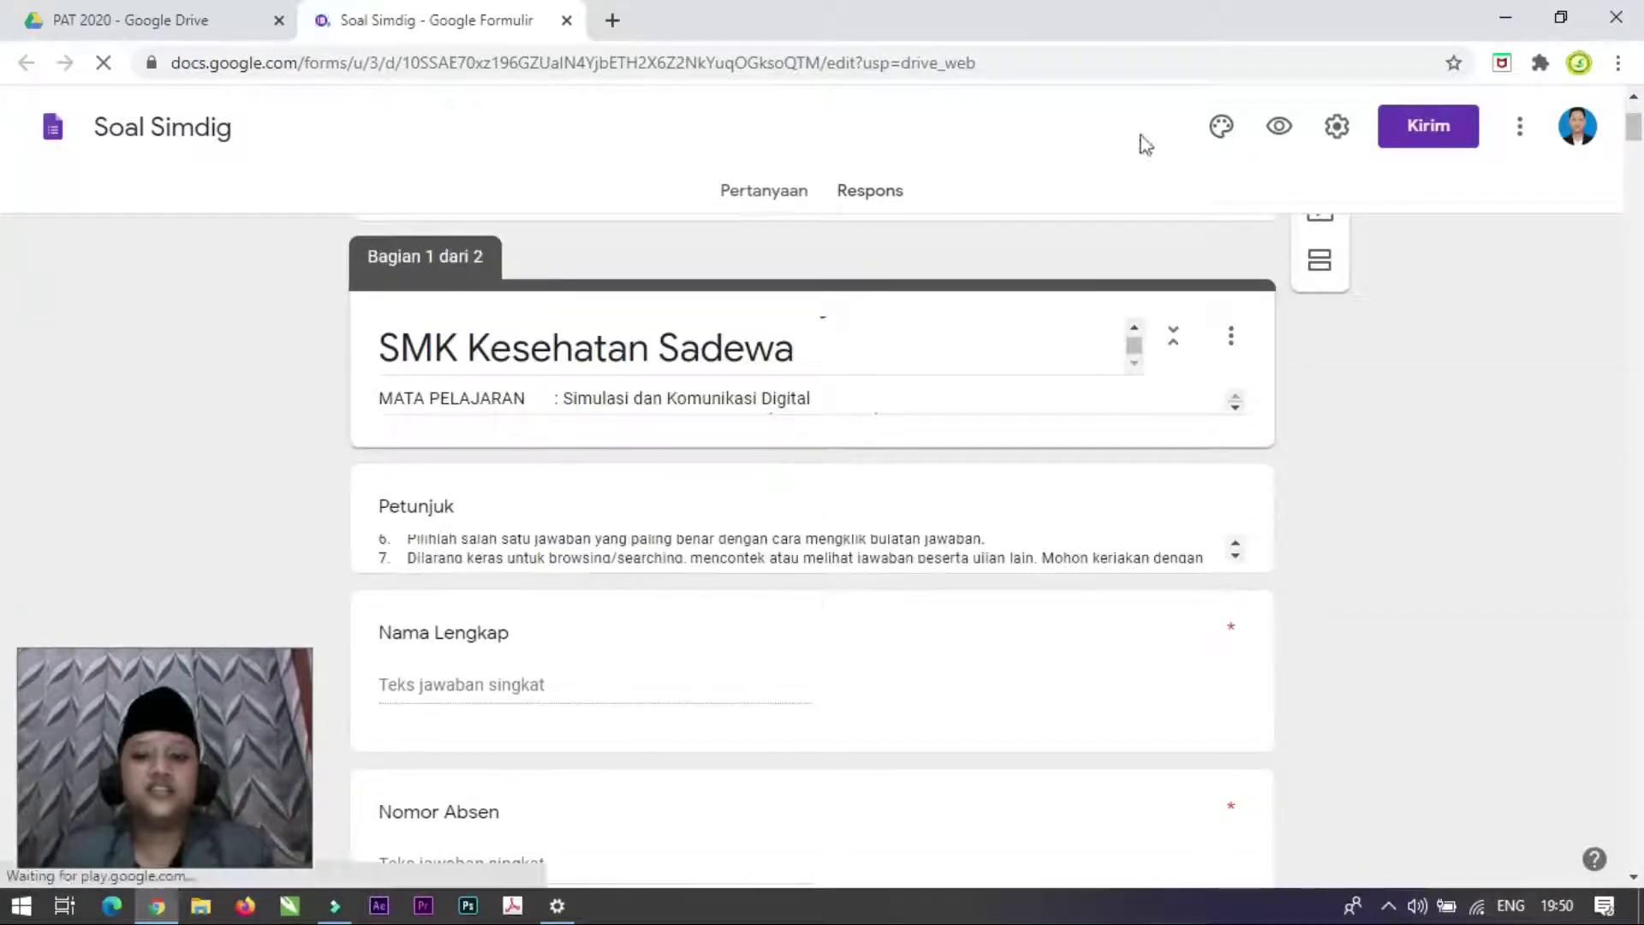
scroll(852, 627, down, 15)
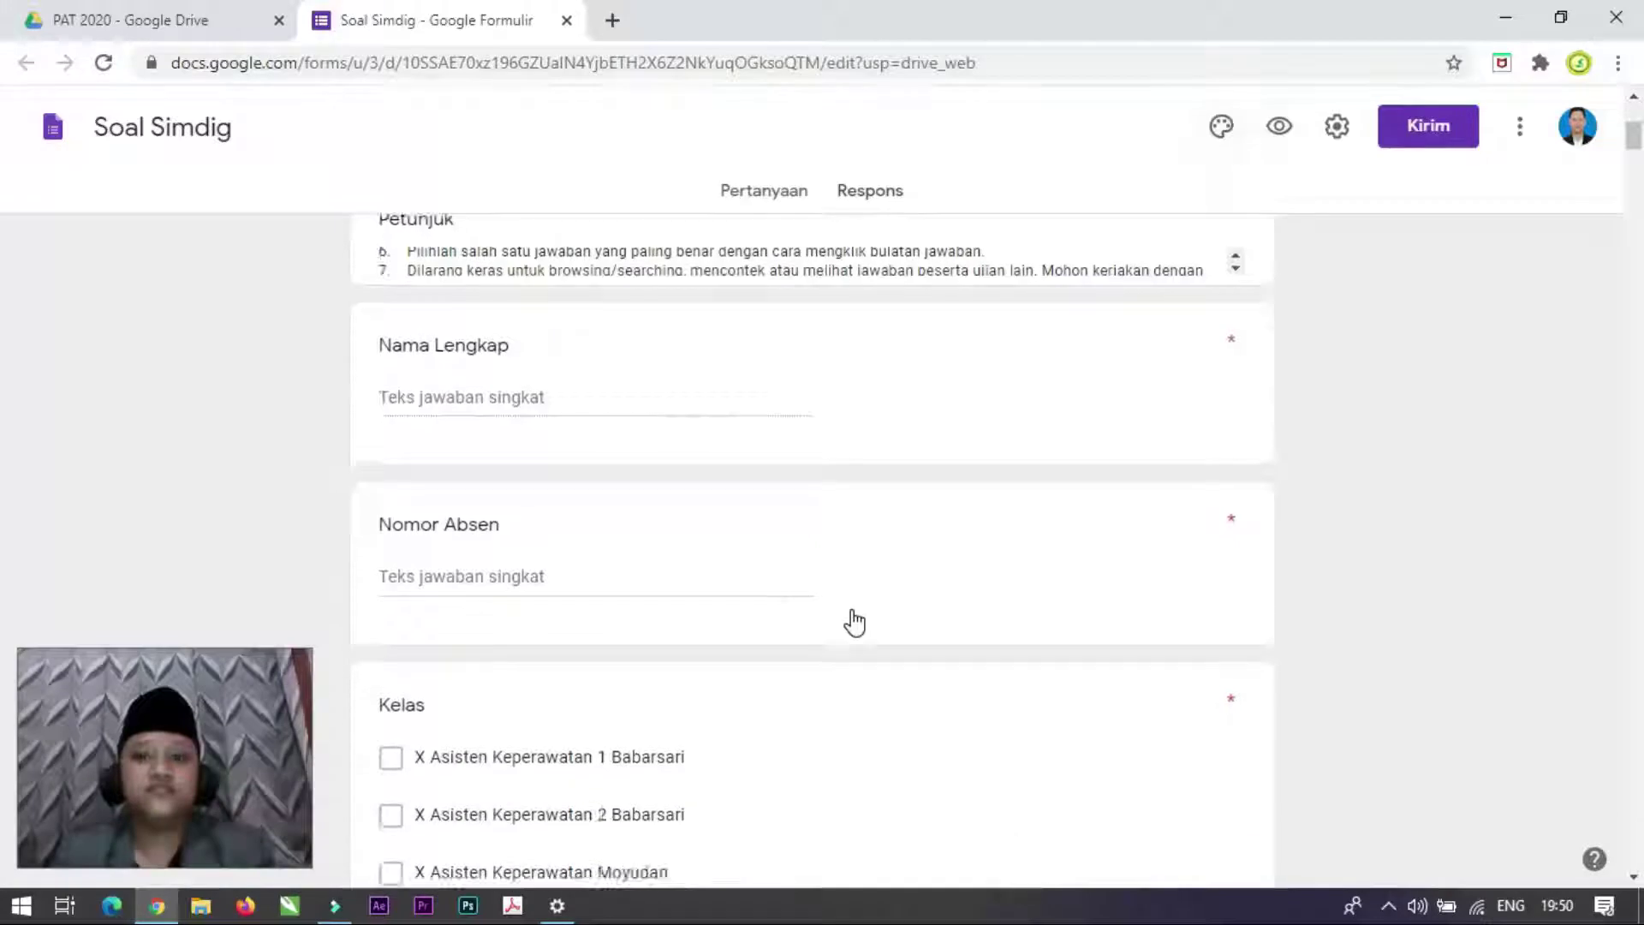
scroll(854, 621, up, 15)
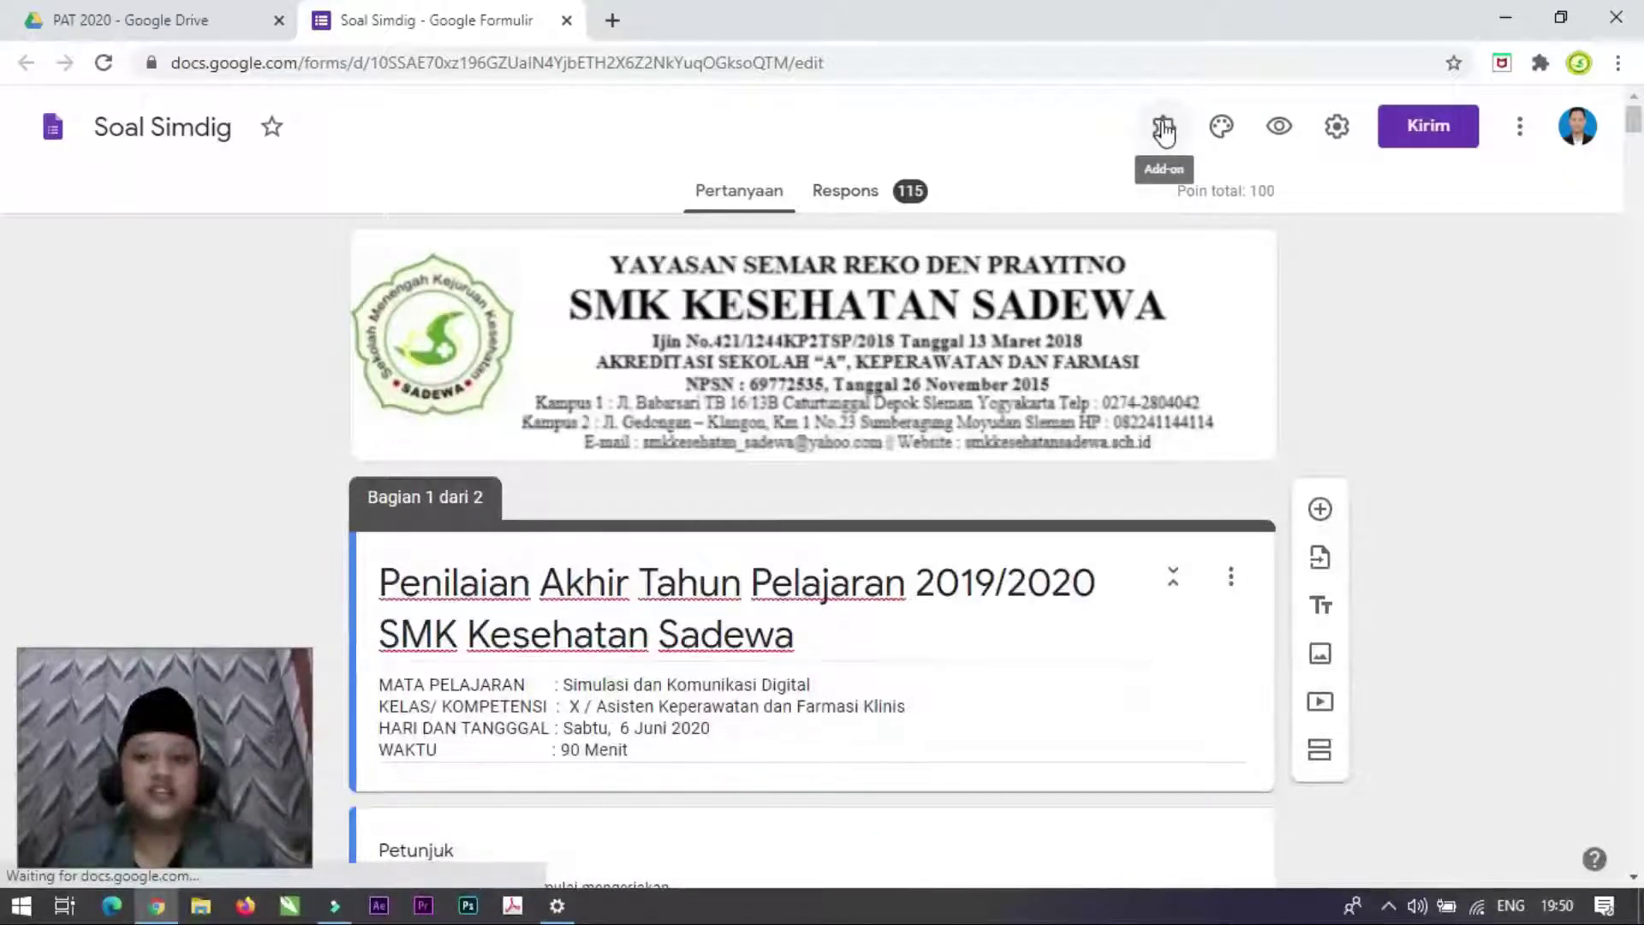
Step: Glance at the add-ons list, close it, and scroll through the form's questions
click(1164, 129)
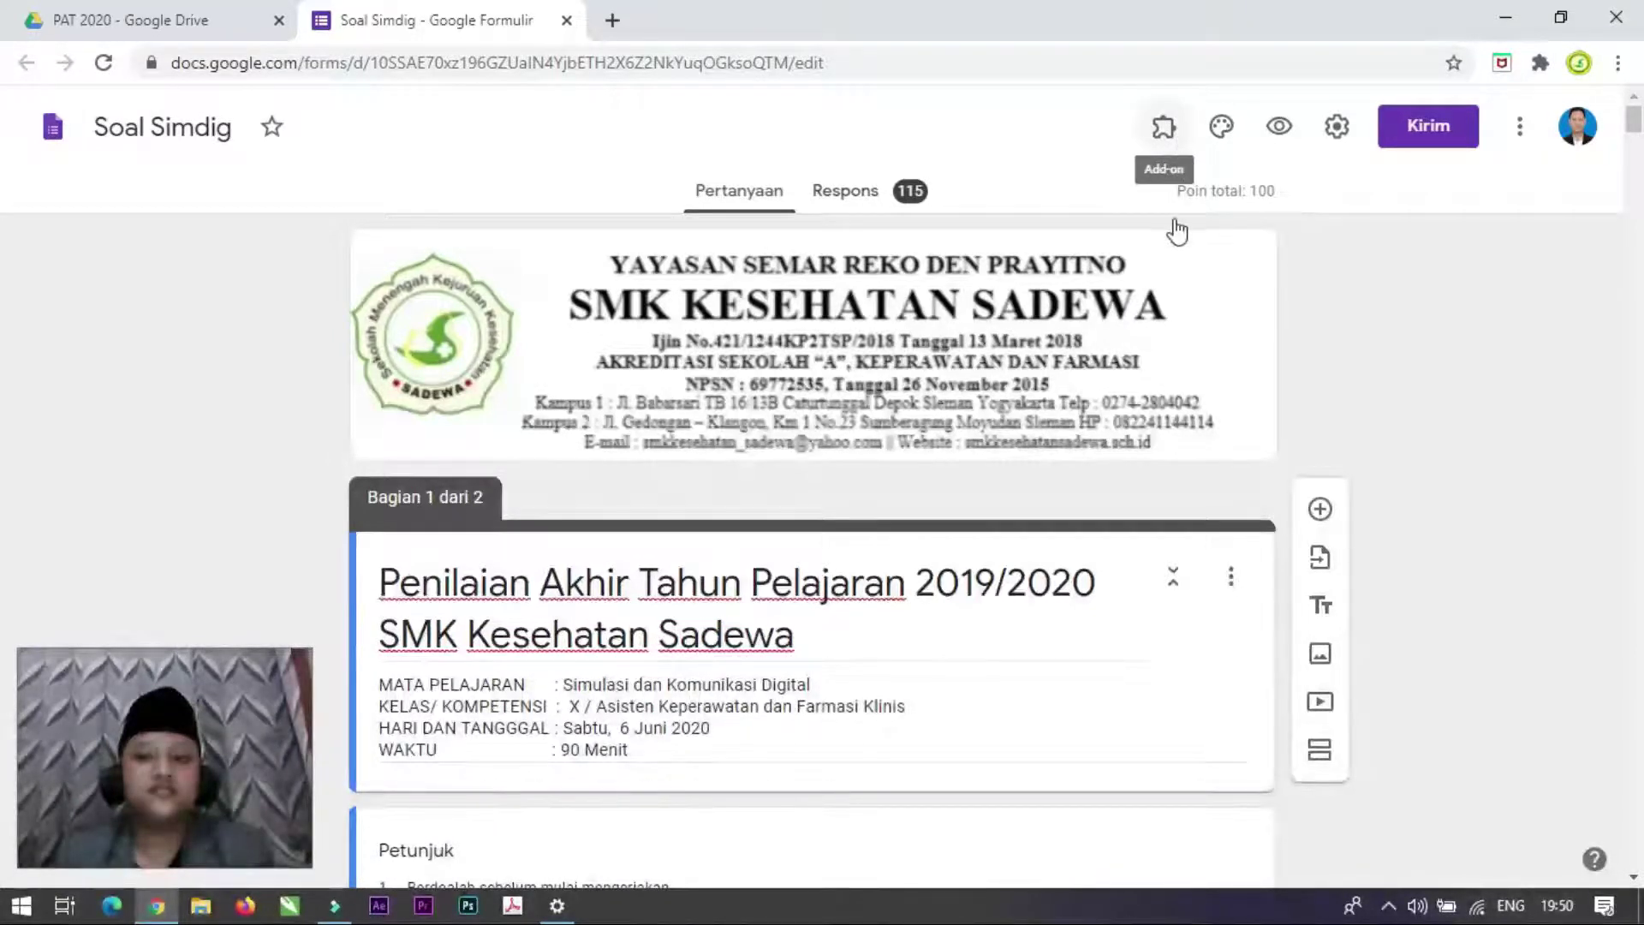
click(1064, 156)
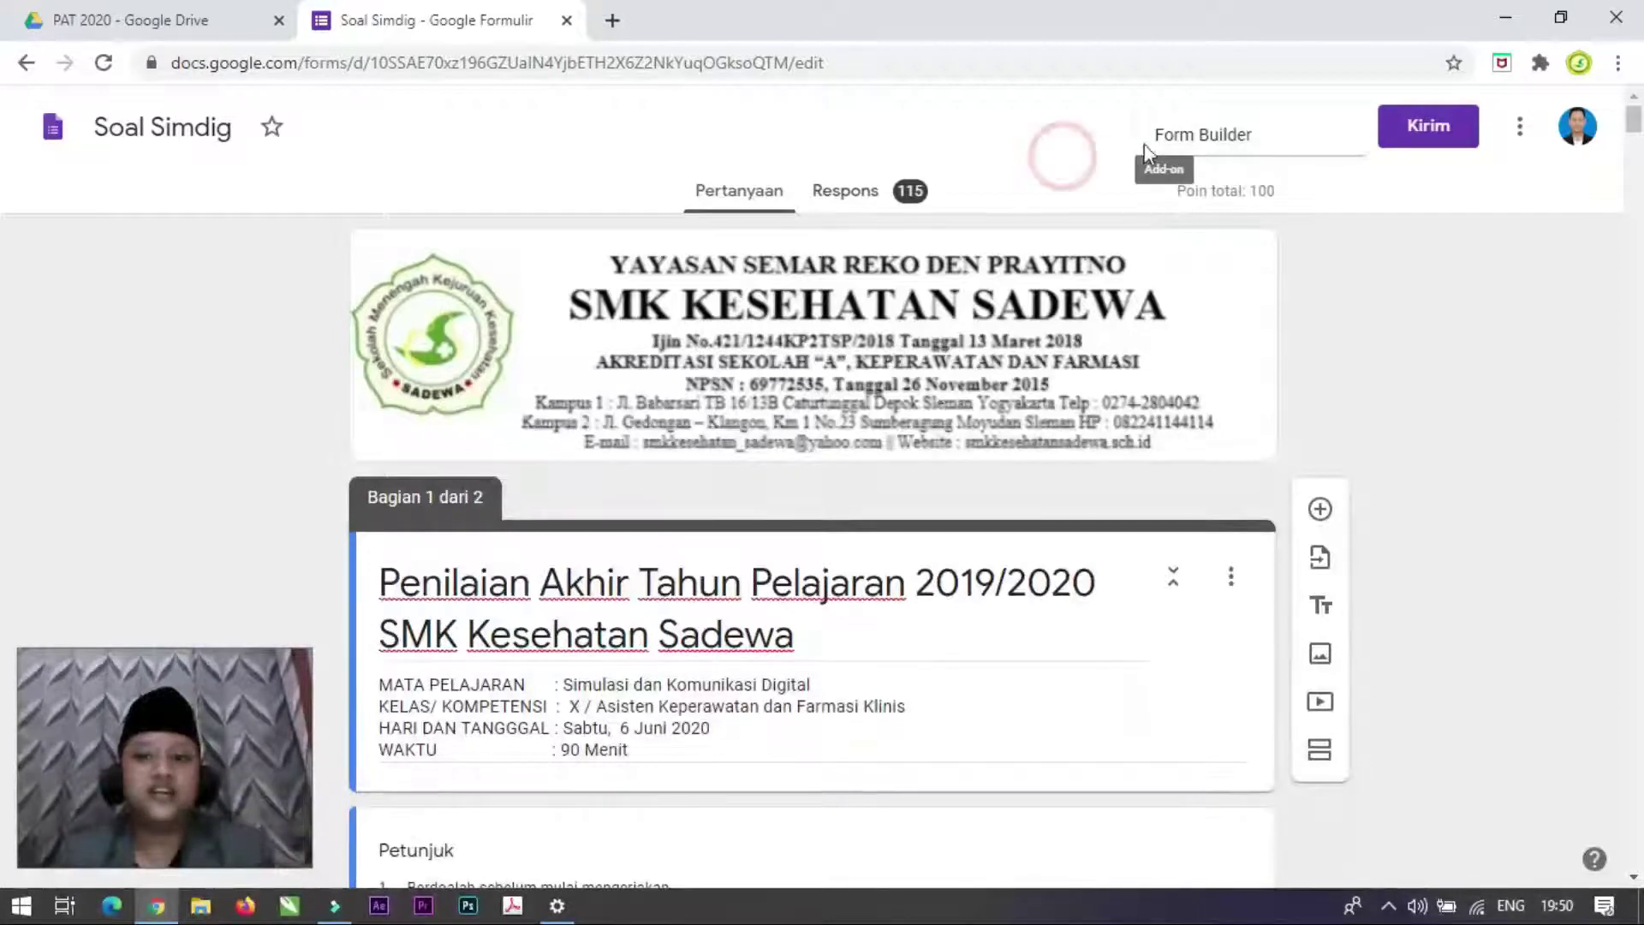
key(alt+Left)
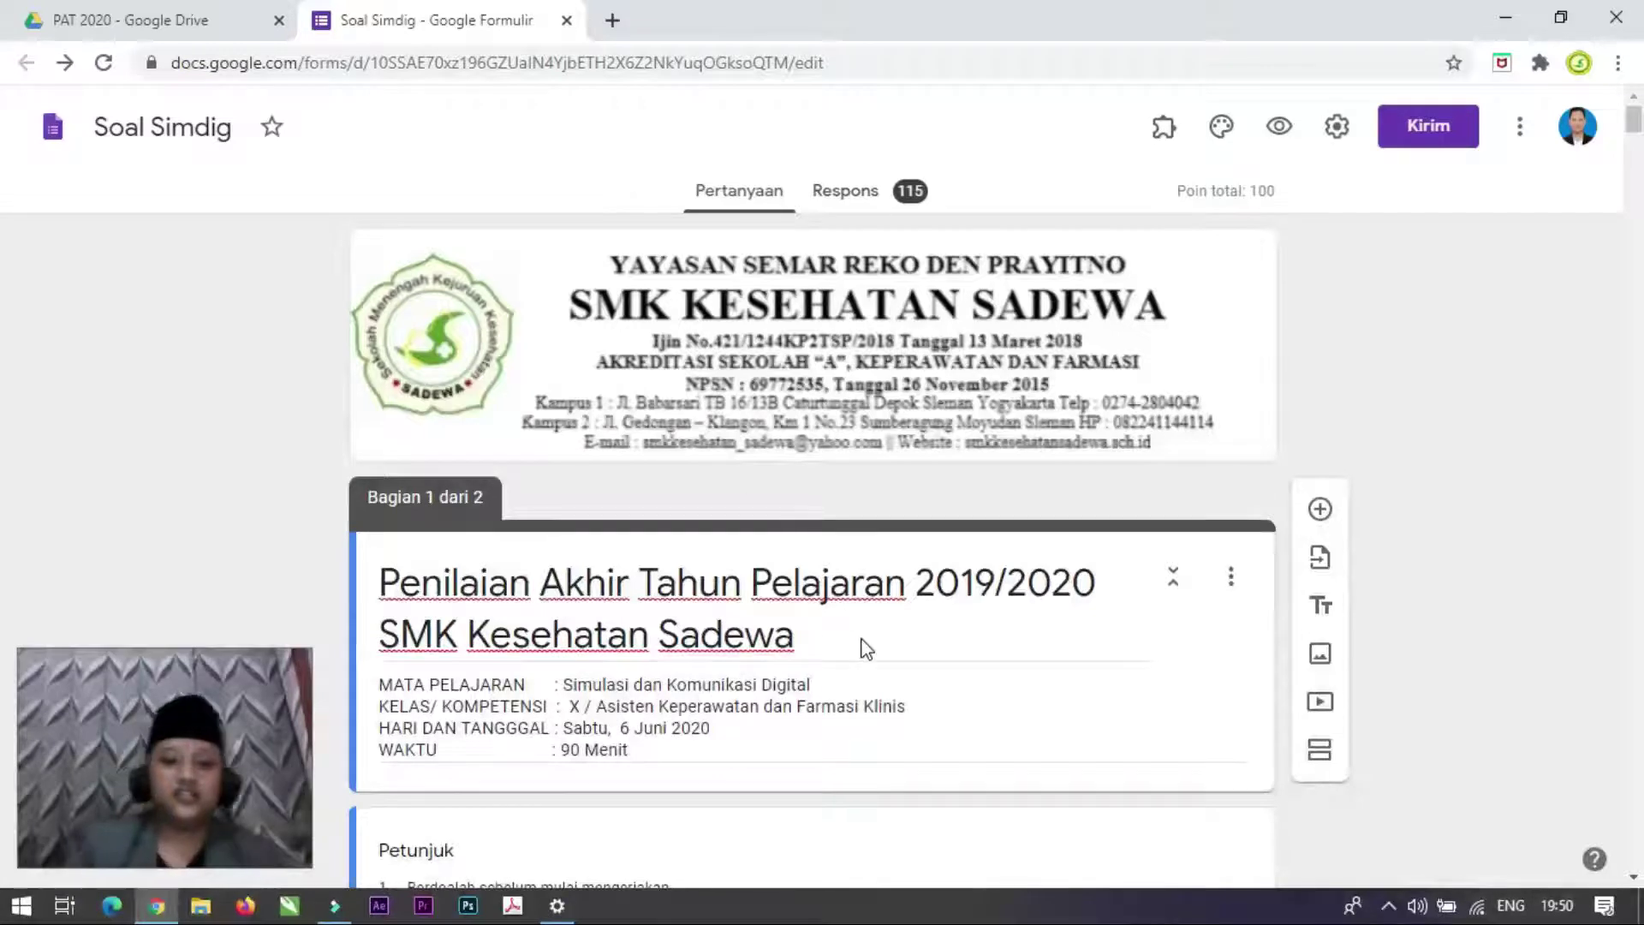
scroll(862, 636, down, 5)
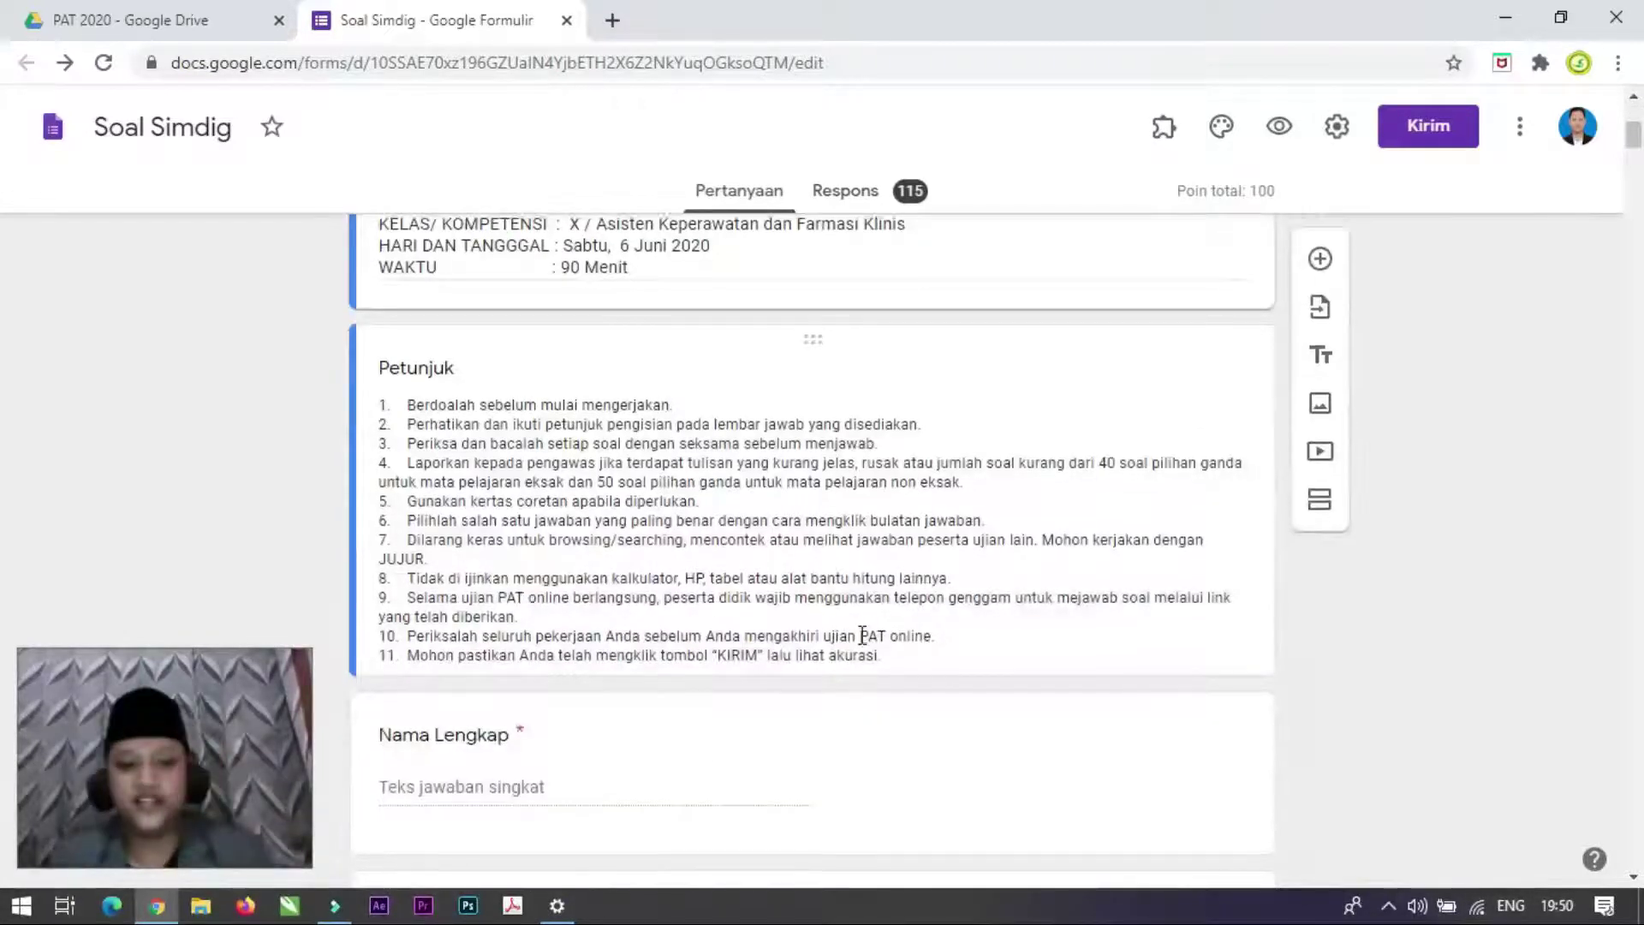
scroll(869, 631, down, 1)
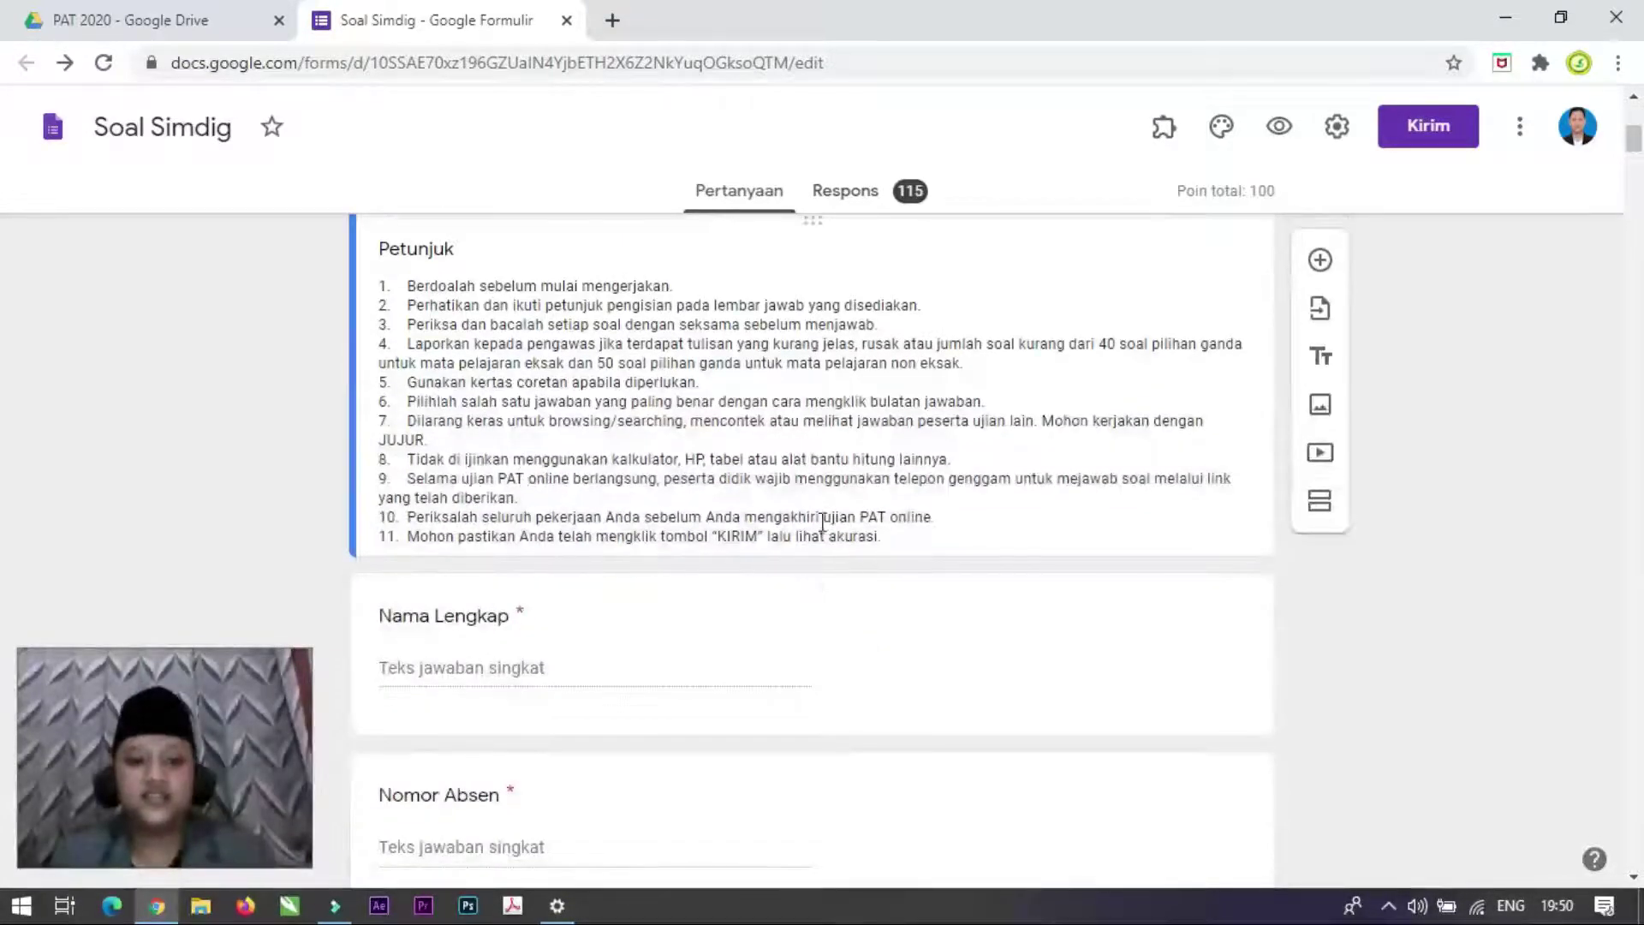
scroll(884, 506, up, 4)
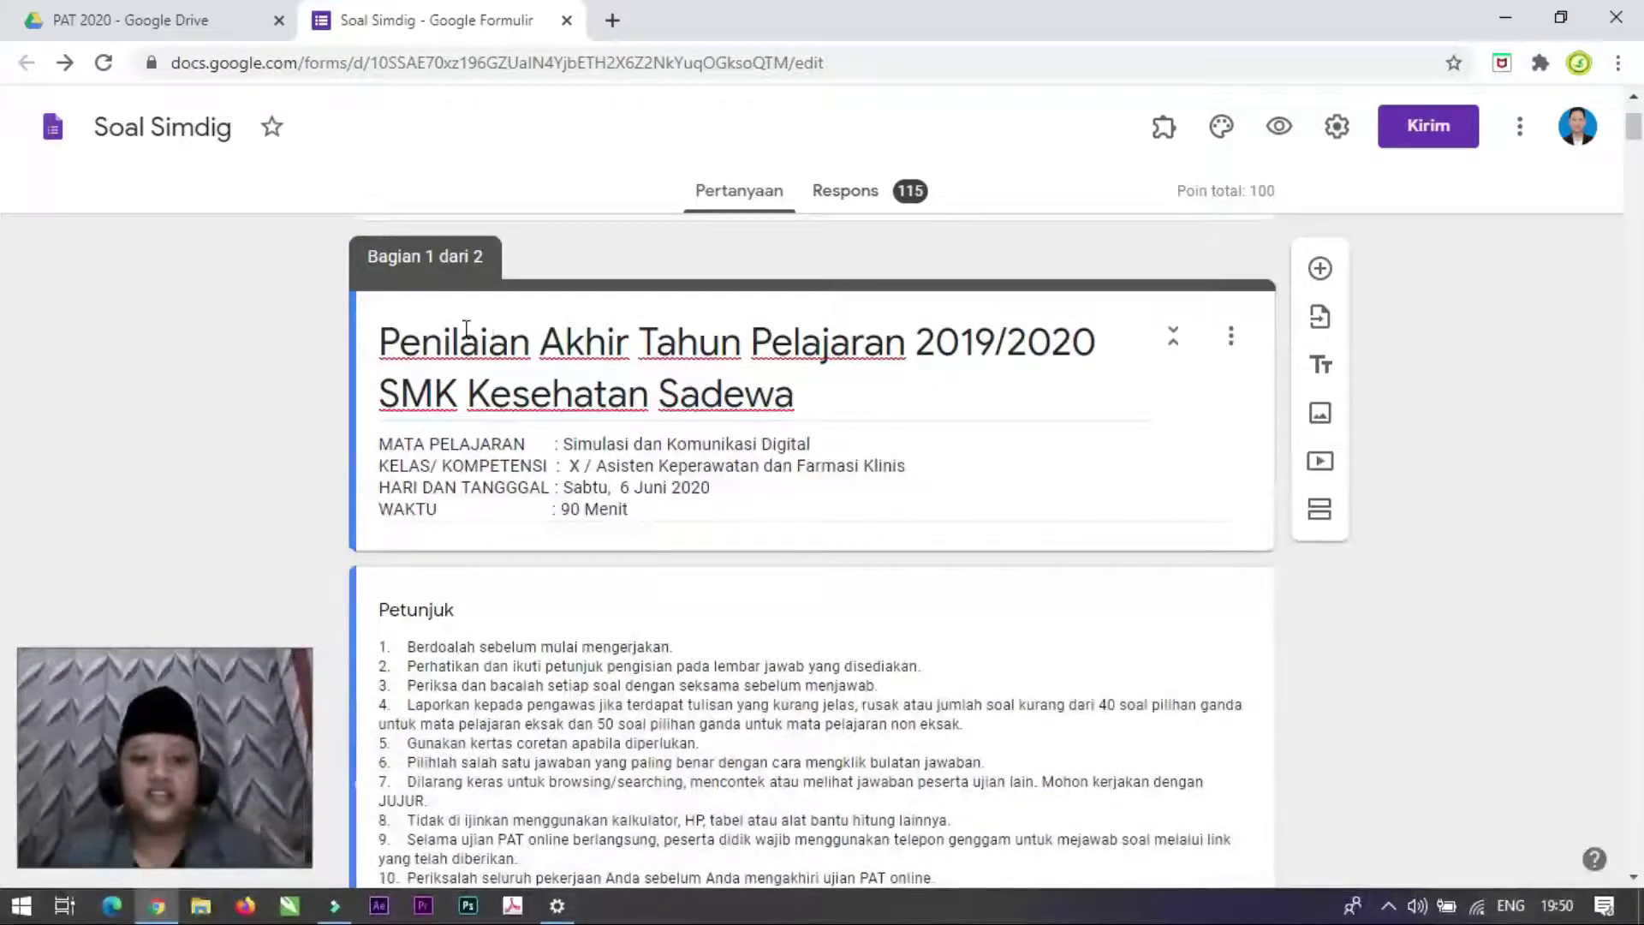
scroll(914, 575, down, 10)
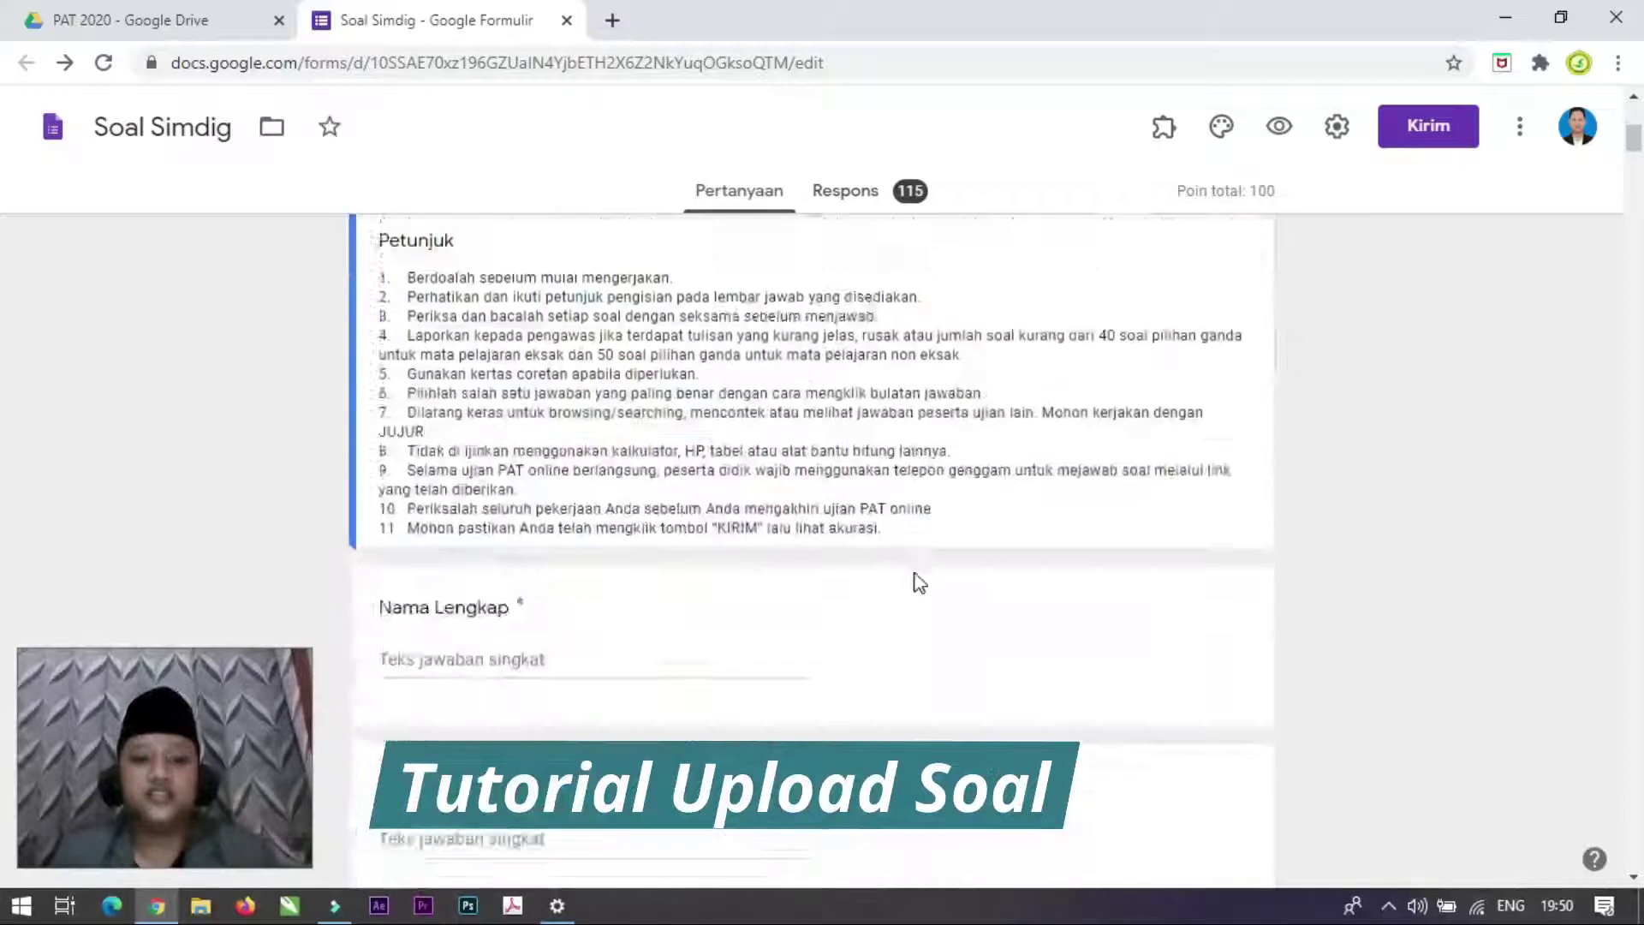
scroll(918, 582, up, 5)
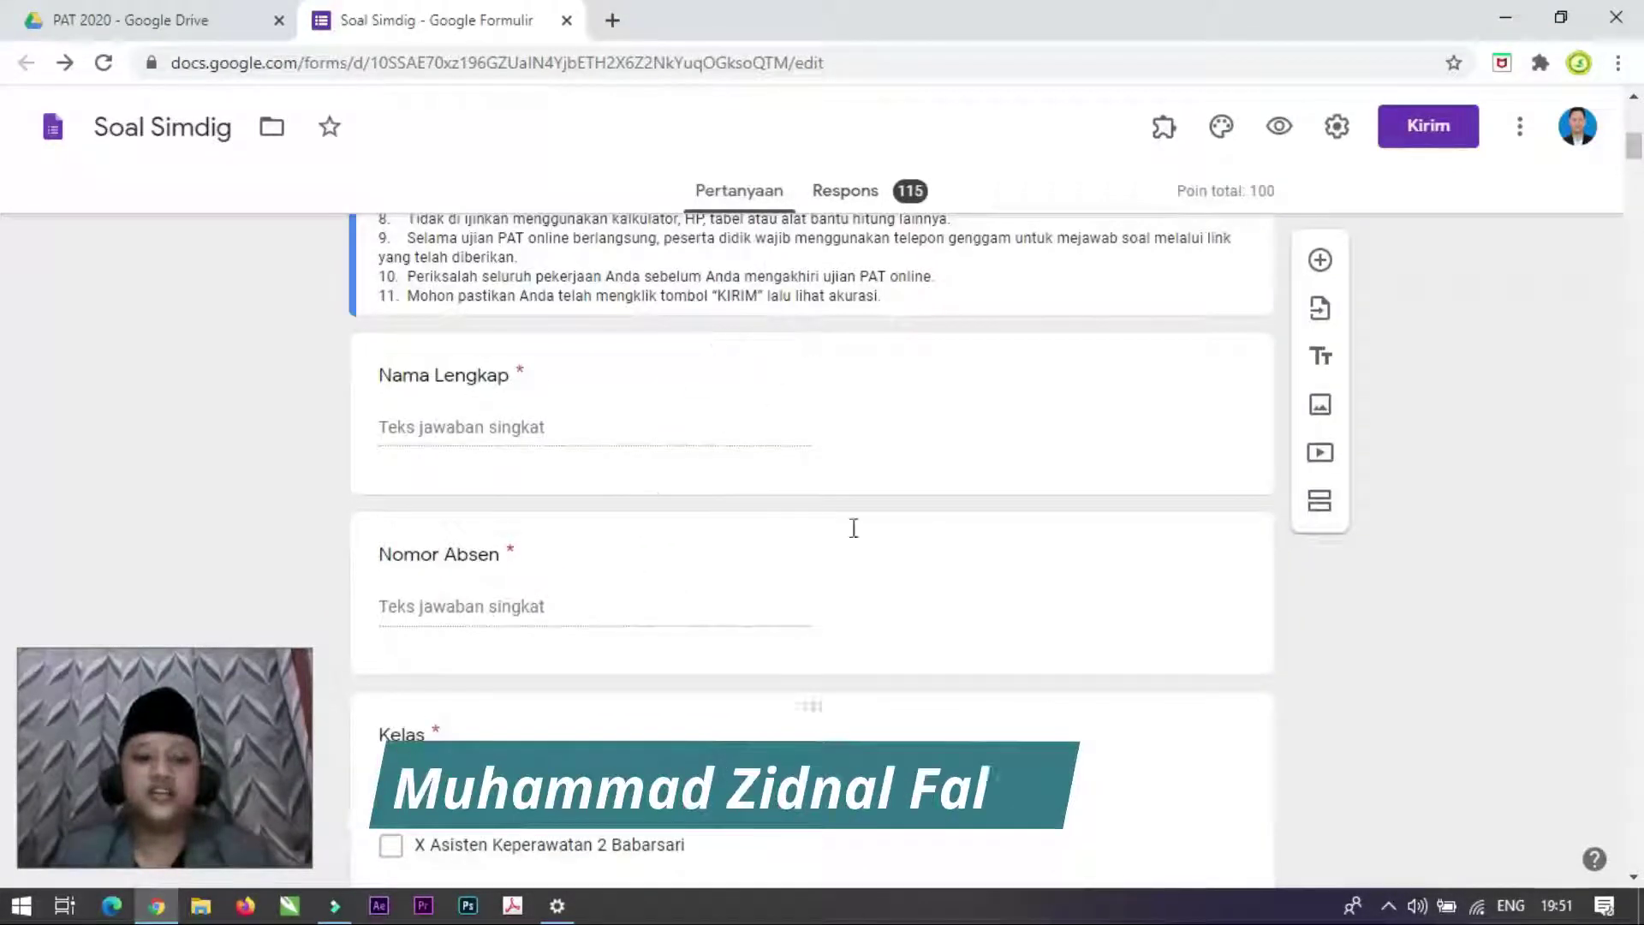
scroll(705, 634, down, 7)
scroll(705, 634, down, 4)
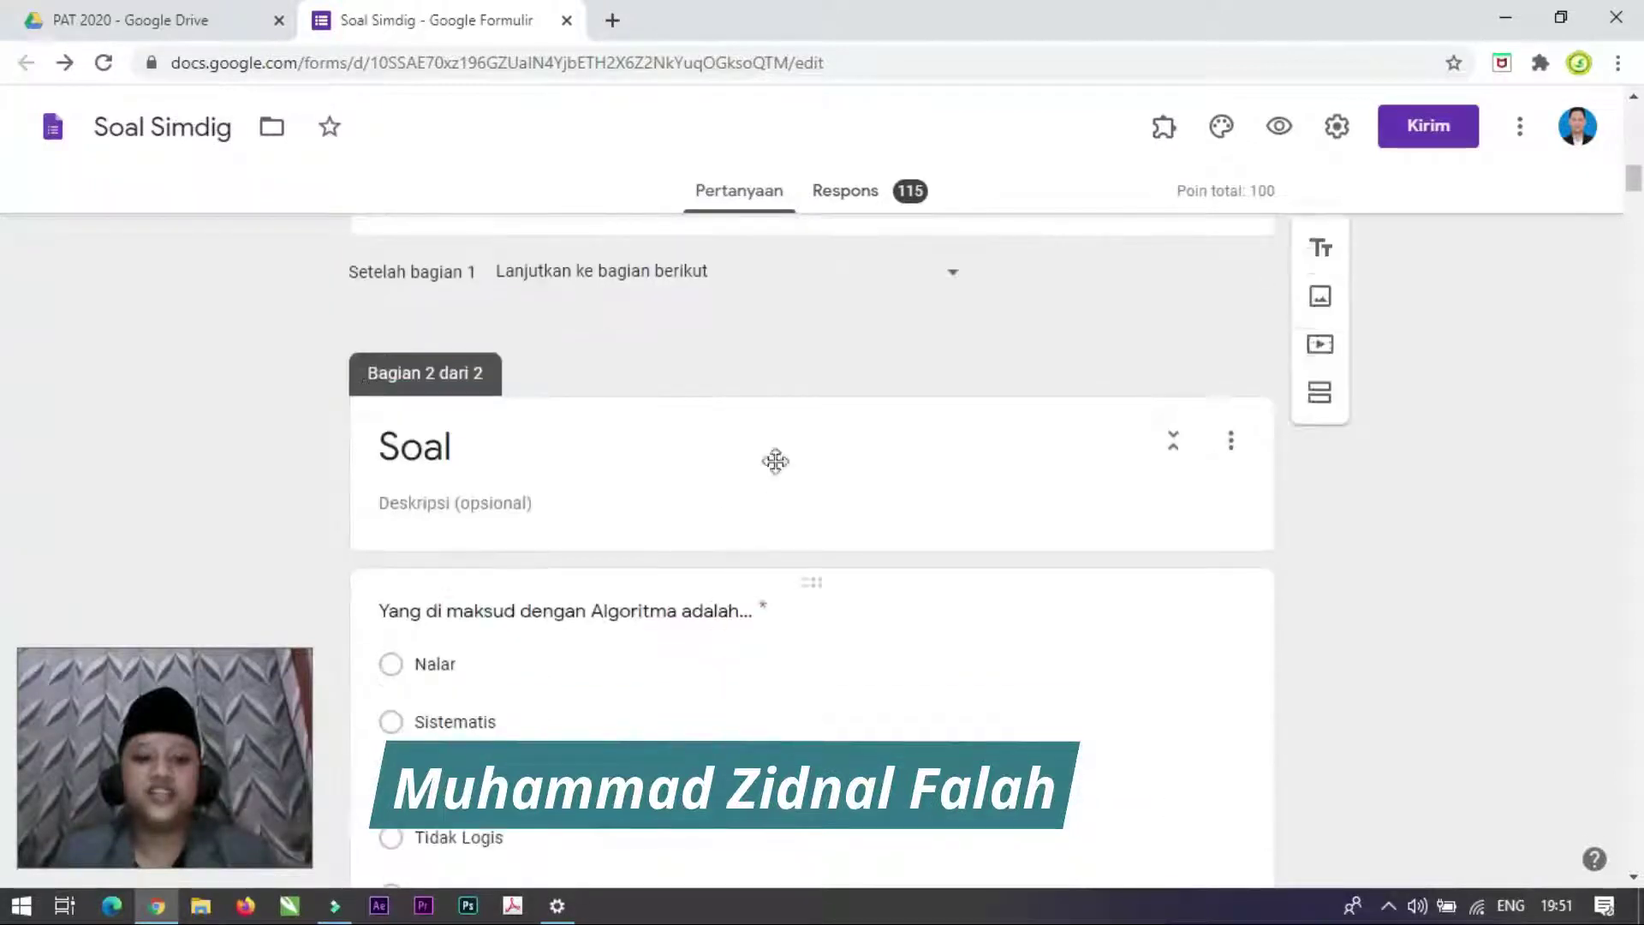
scroll(720, 711, down, 4)
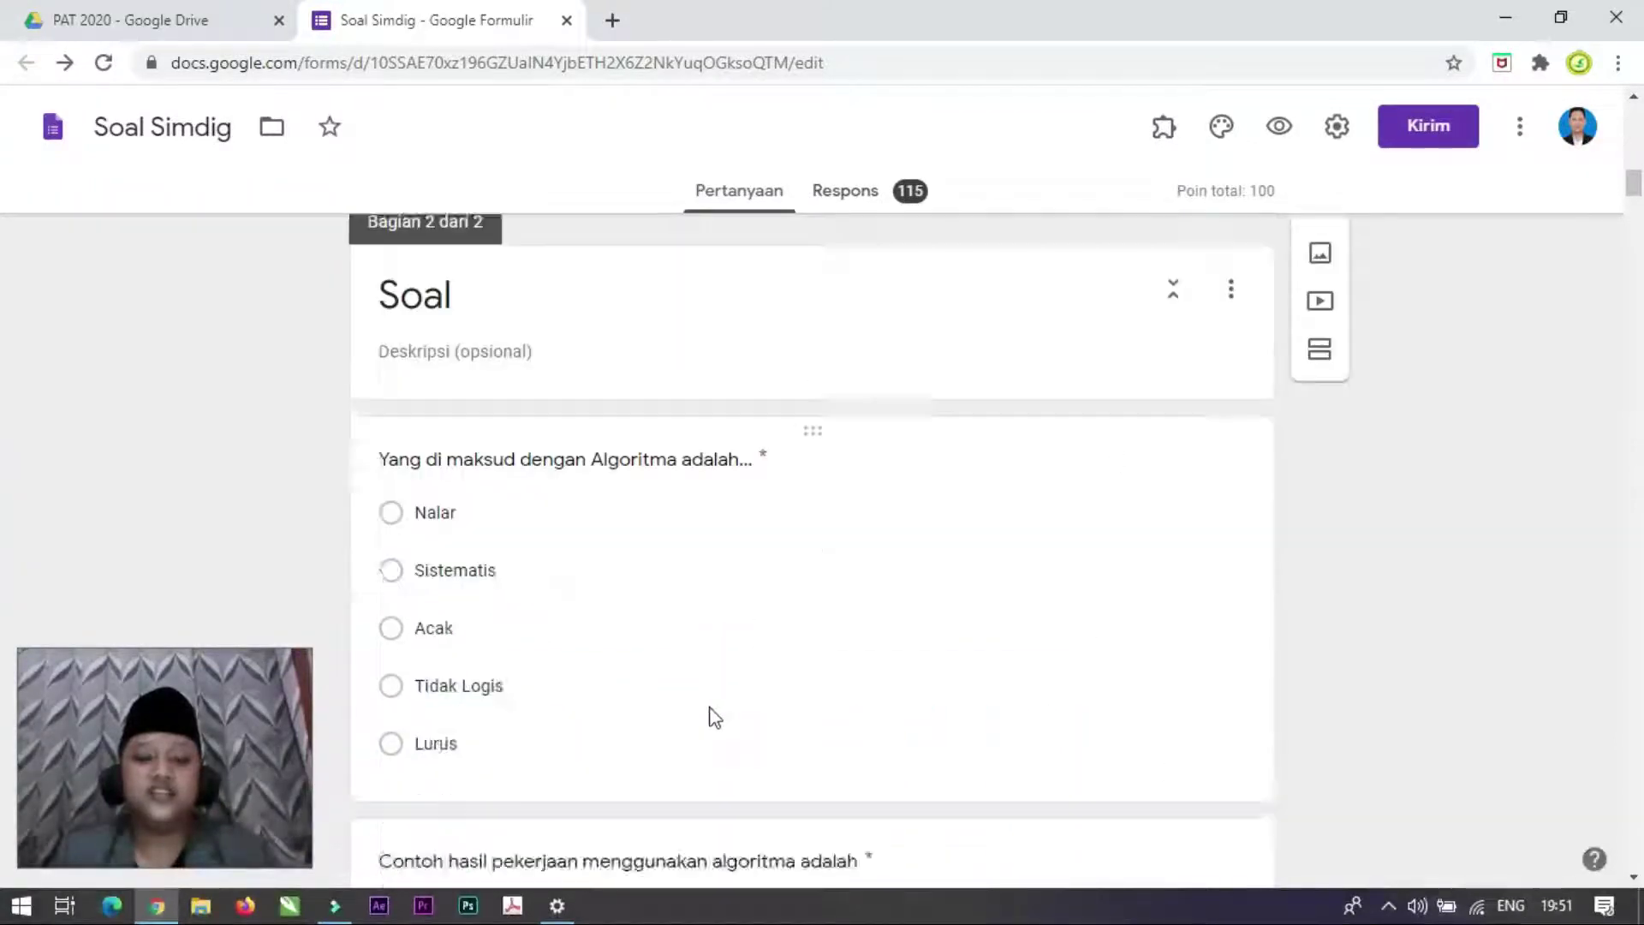
scroll(711, 710, up, 4)
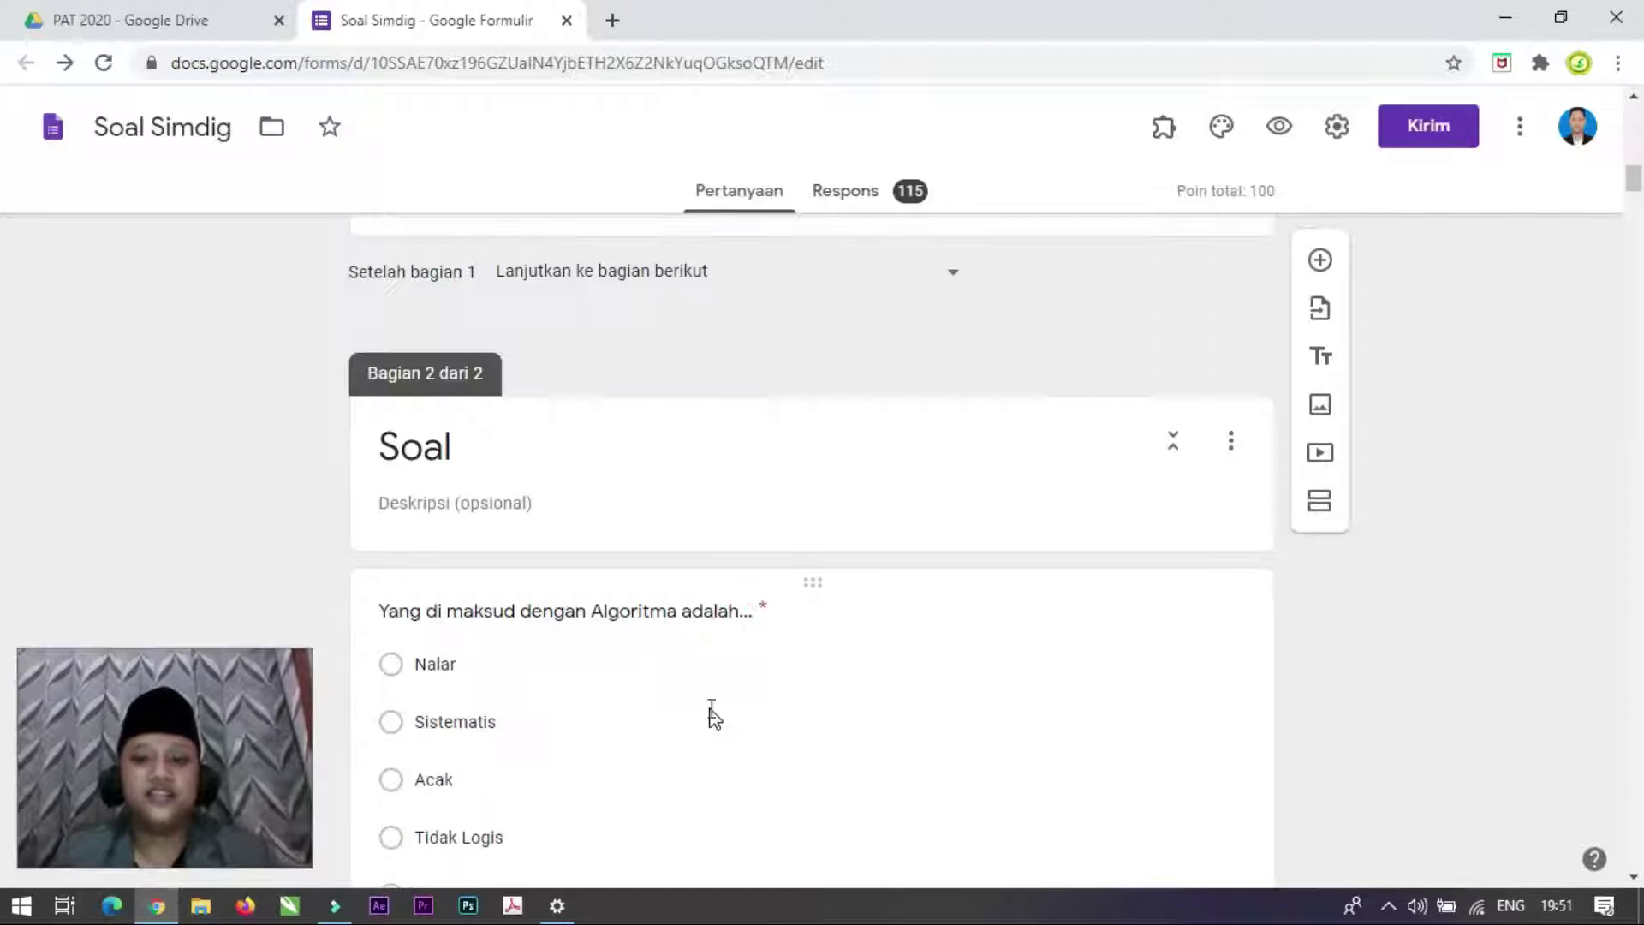
scroll(712, 715, down, 3)
scroll(709, 716, down, 4)
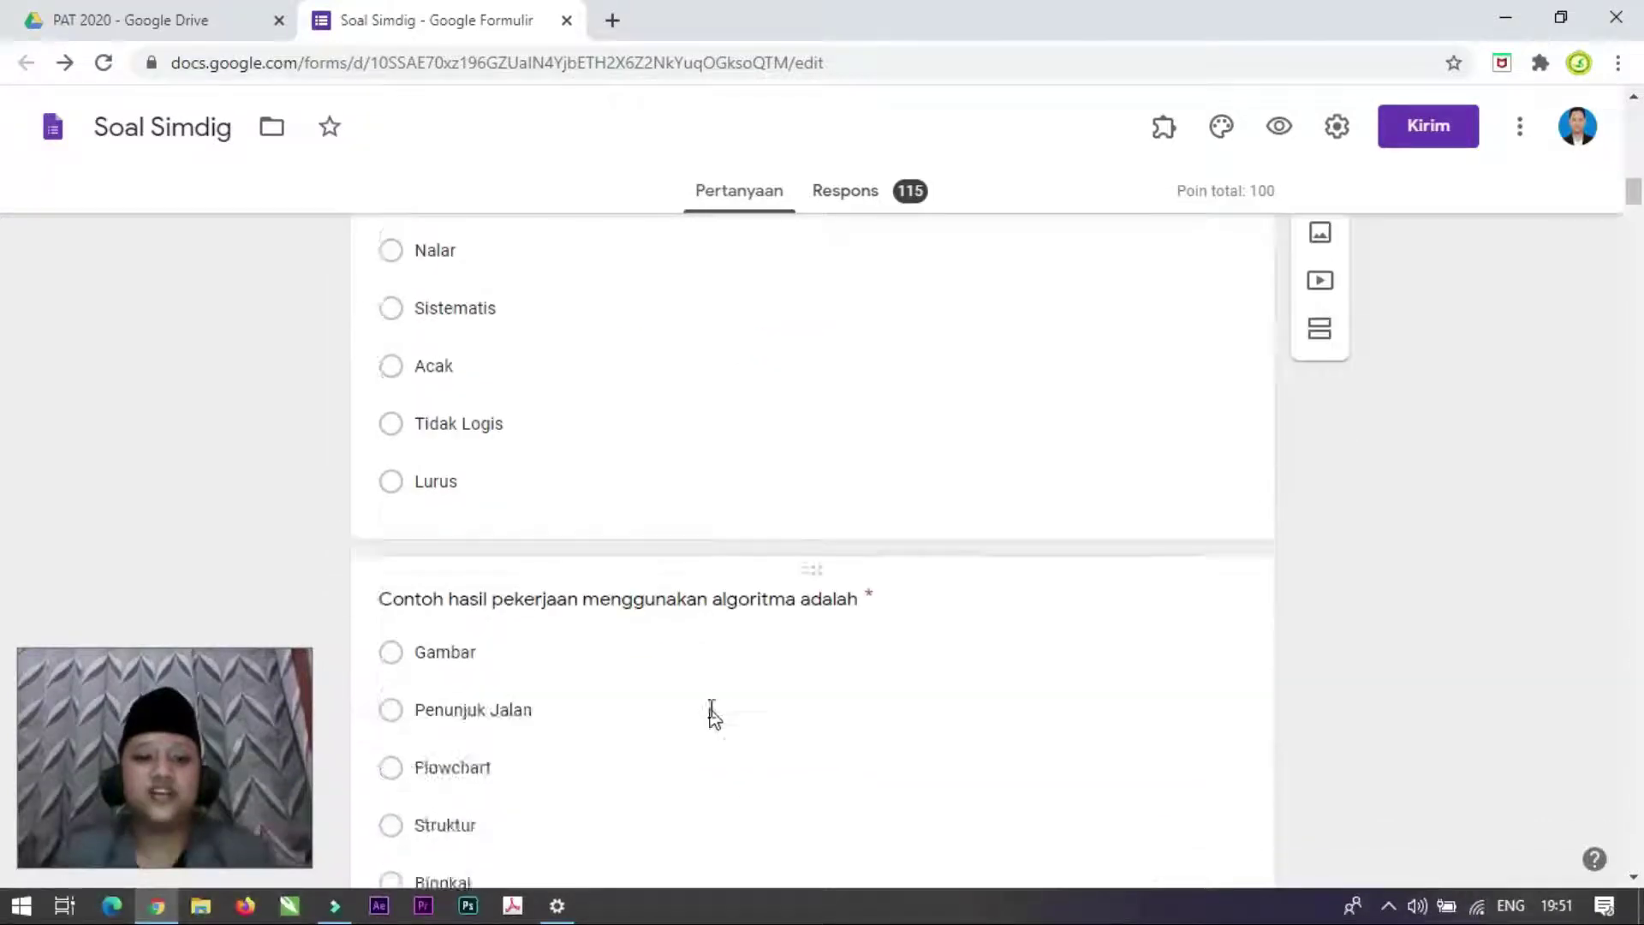
scroll(709, 719, up, 4)
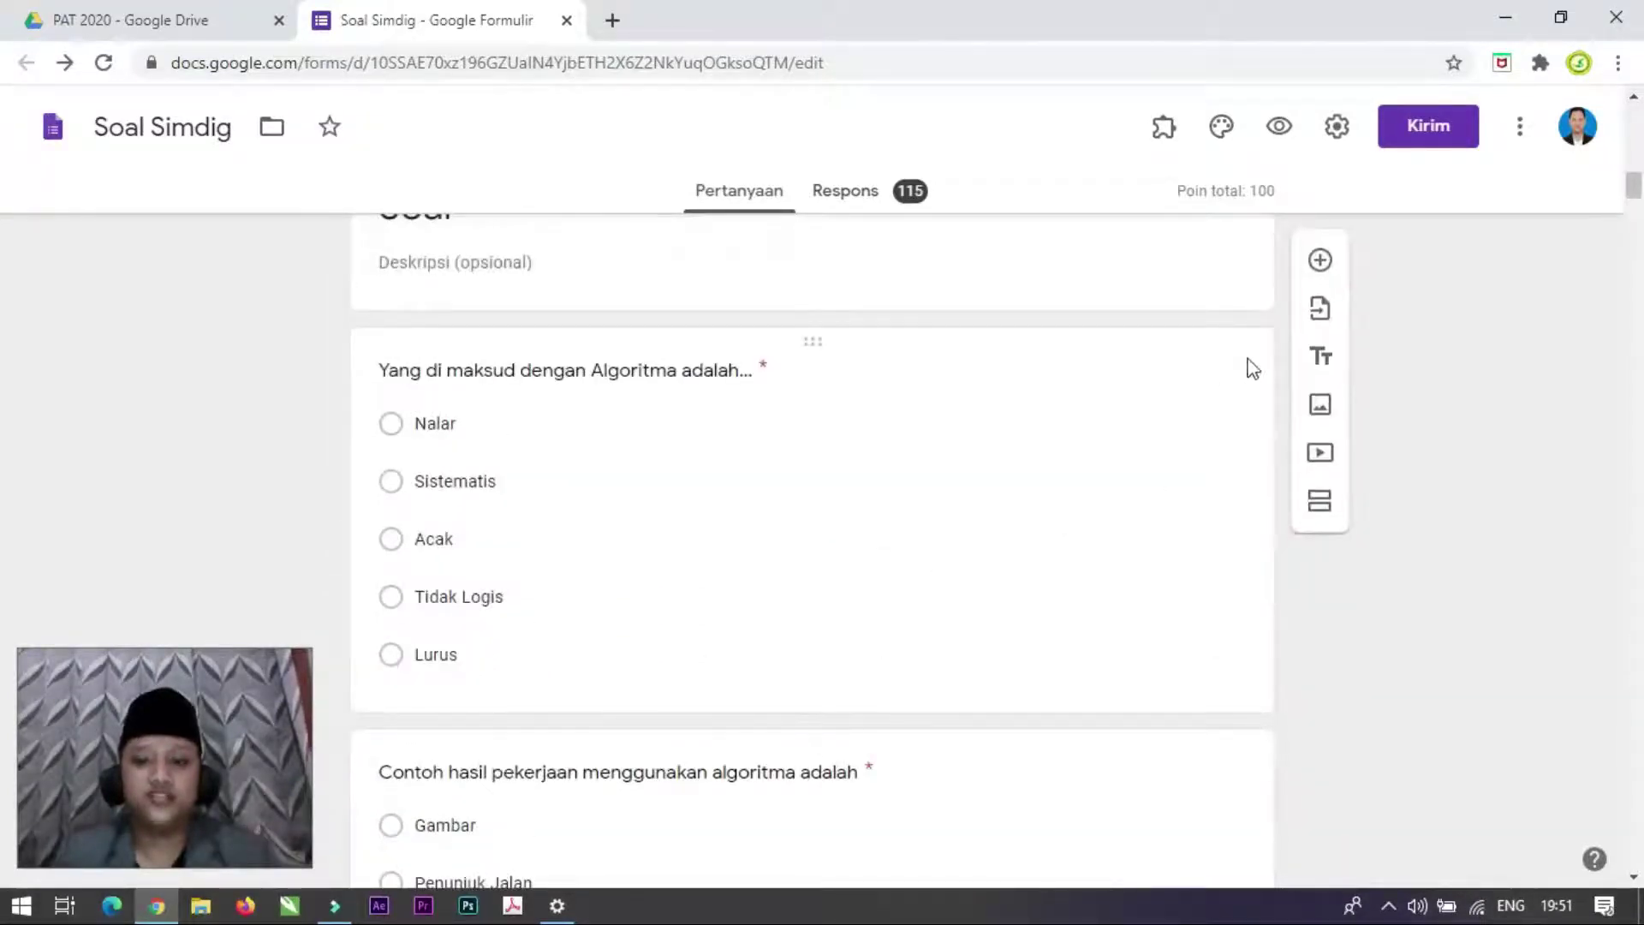
Step: Open the first question for editing, then show the add-ons list with Form Builder and formLimiter – PROD
click(953, 444)
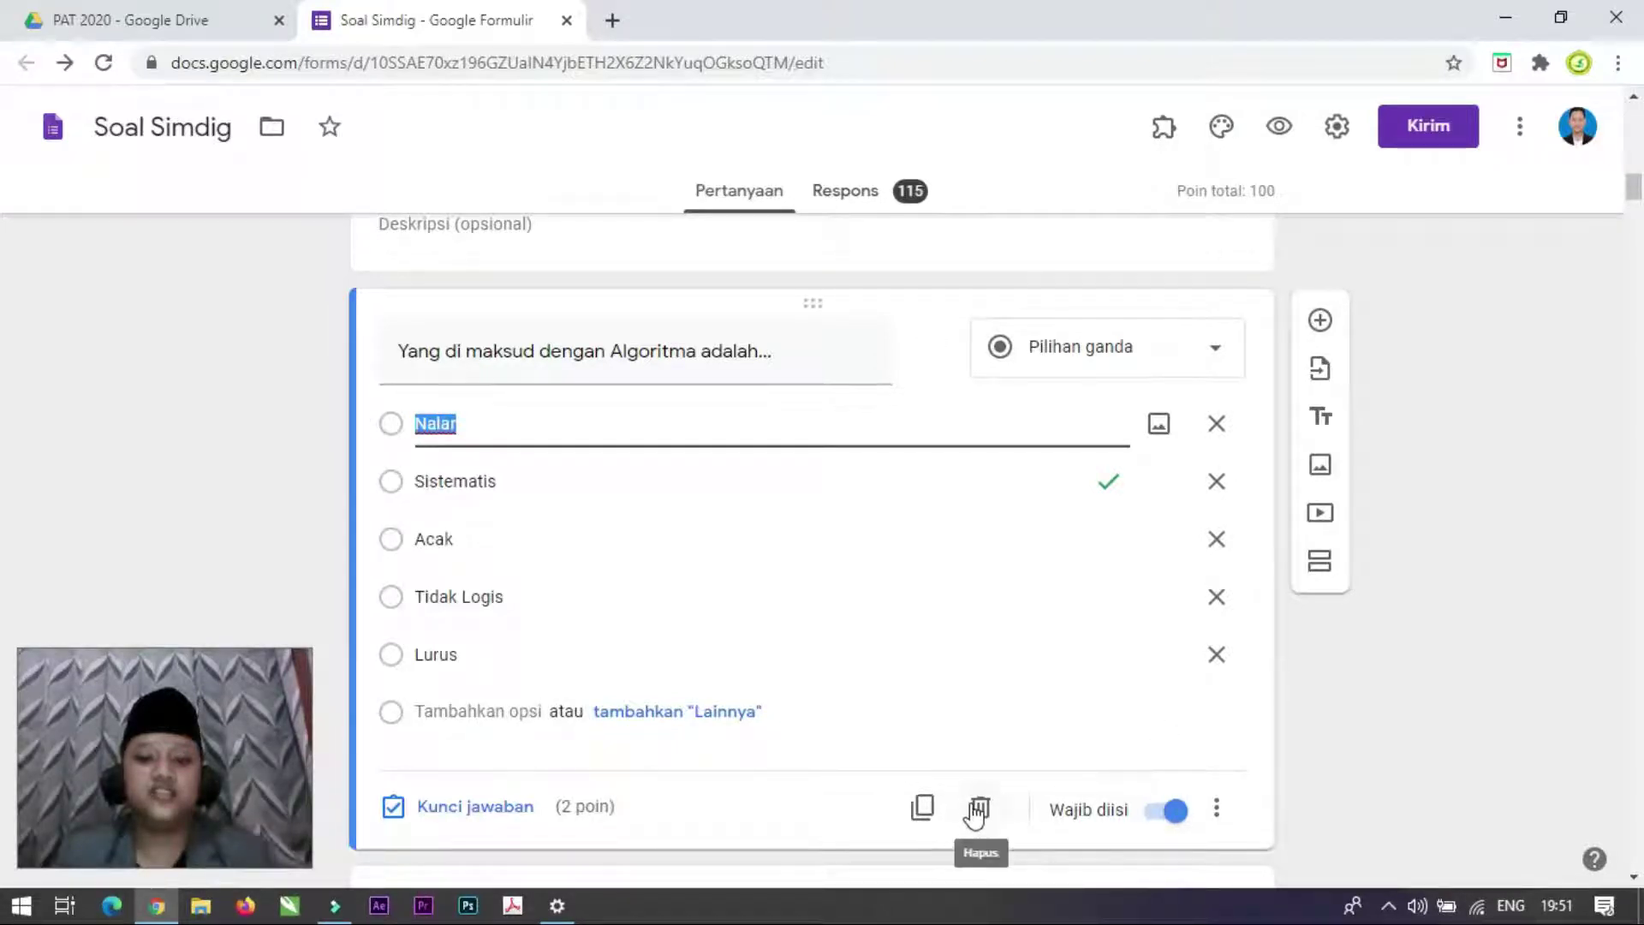
scroll(796, 616, up, 3)
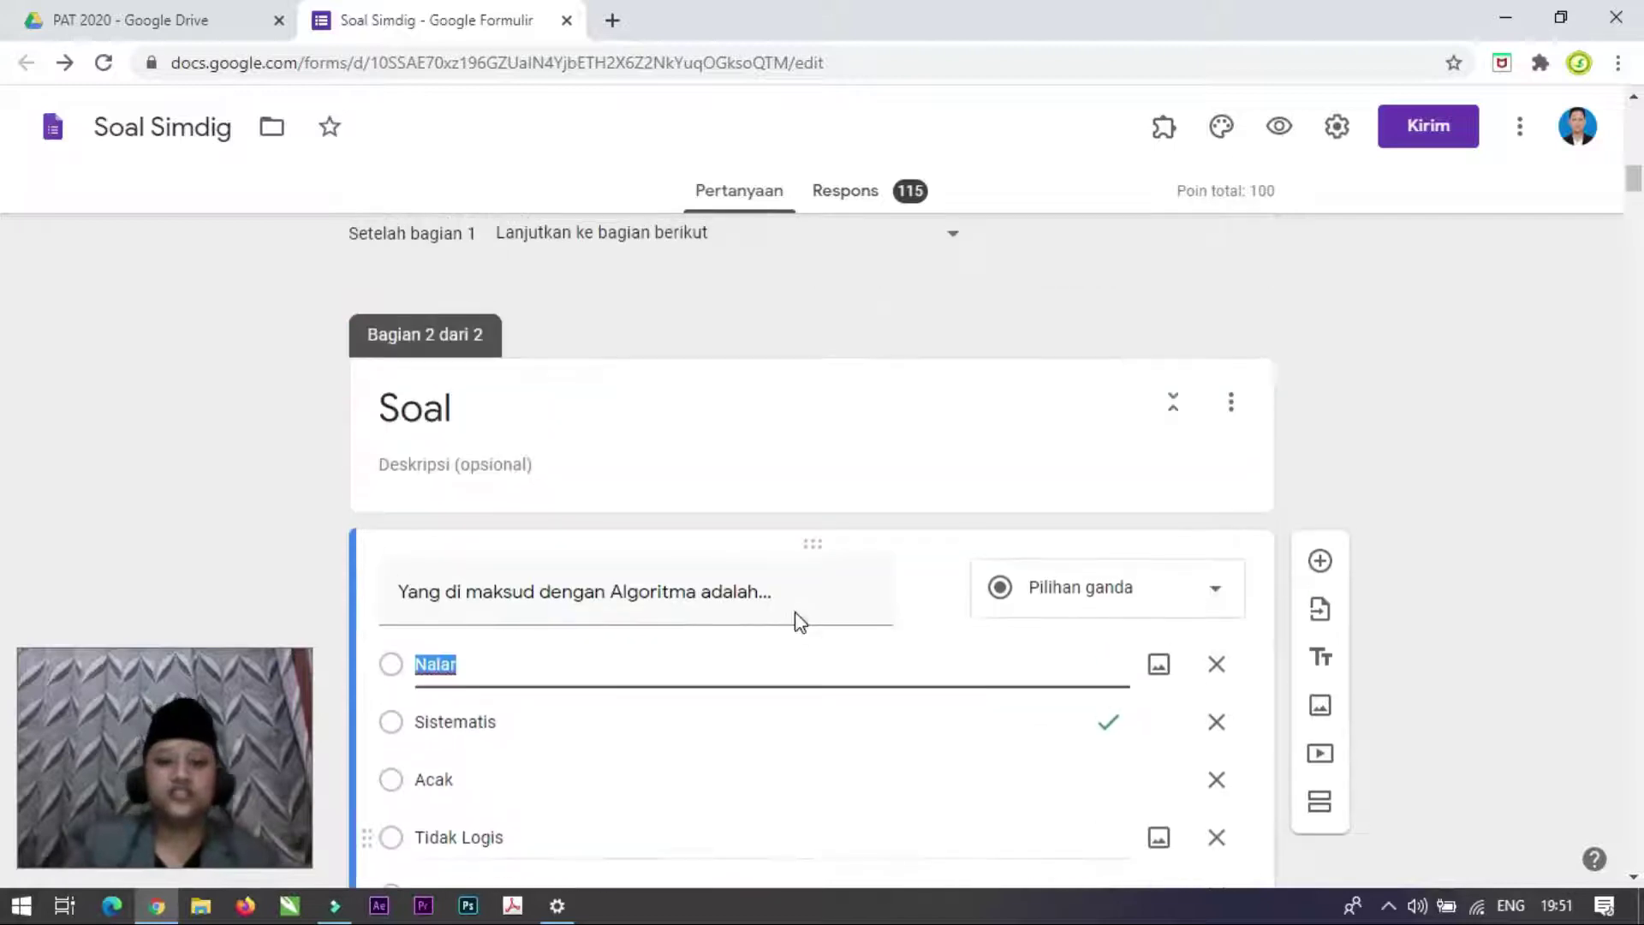
scroll(796, 619, down, 20)
scroll(795, 613, down, 20)
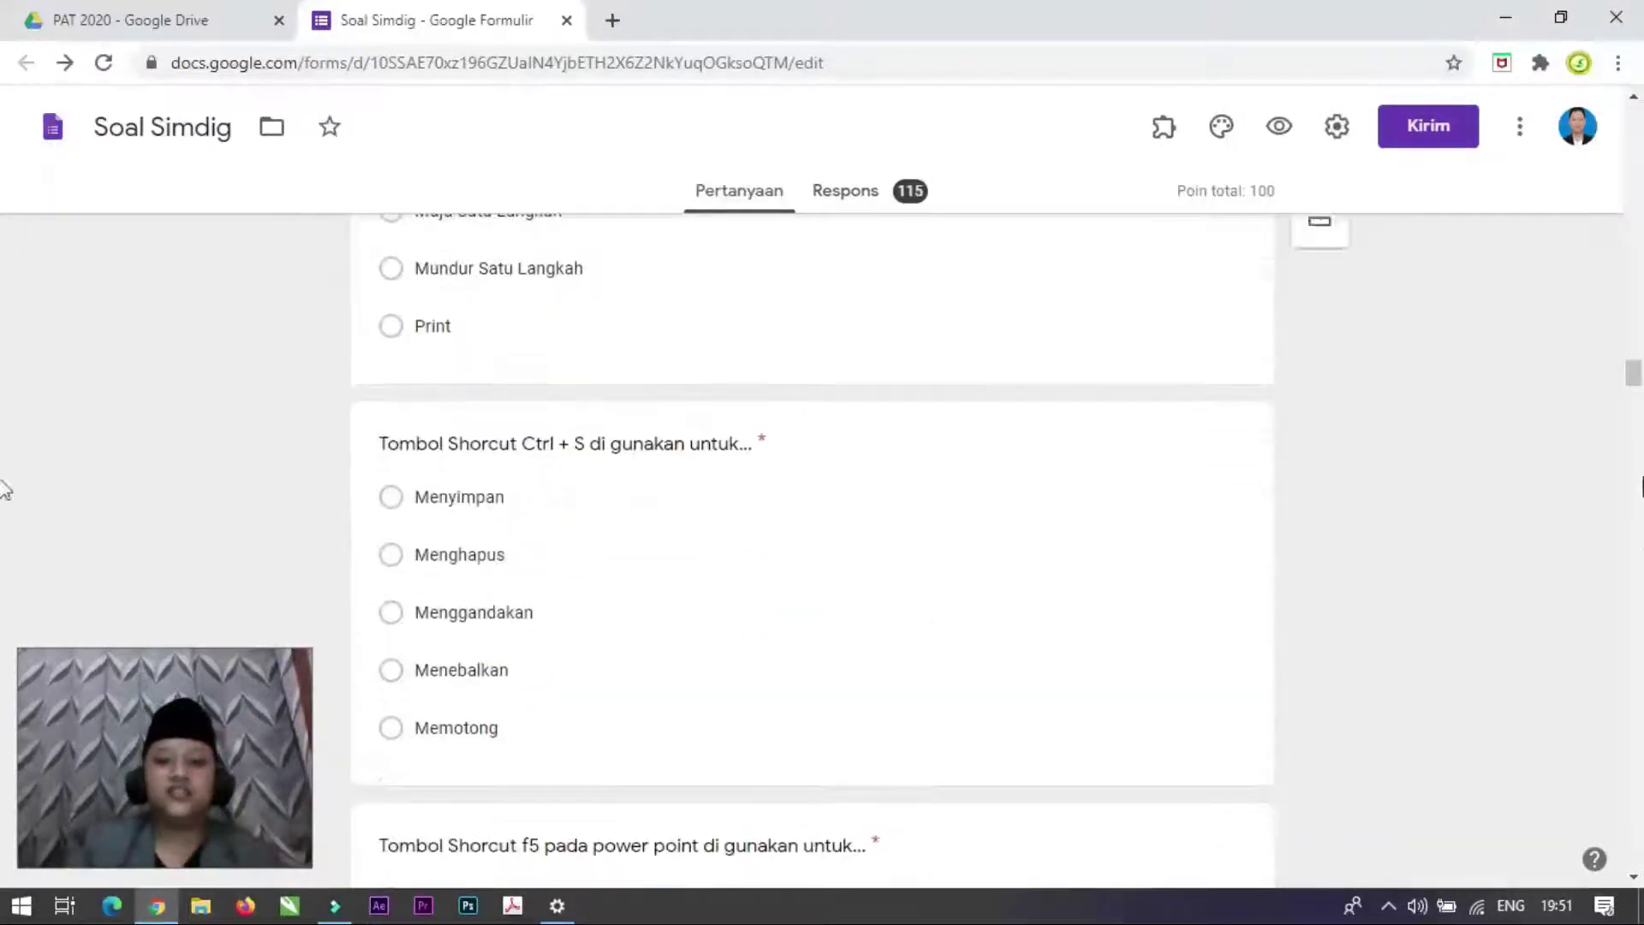
drag(1633, 374, 1593, 120)
scroll(1062, 636, down, 3)
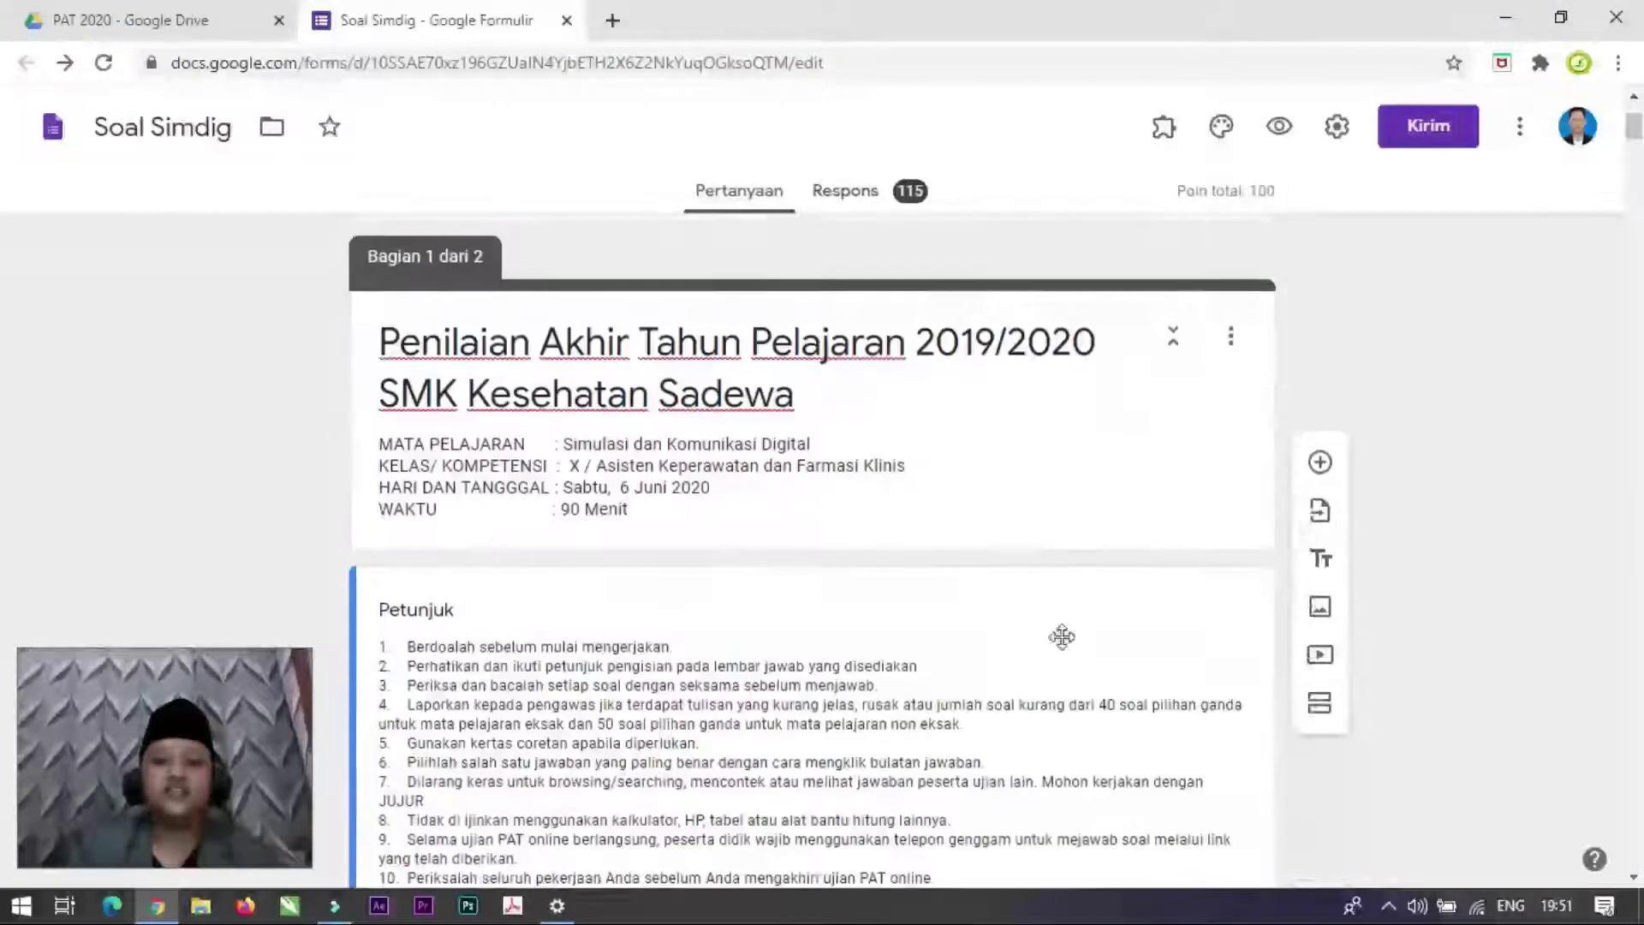
click(1165, 128)
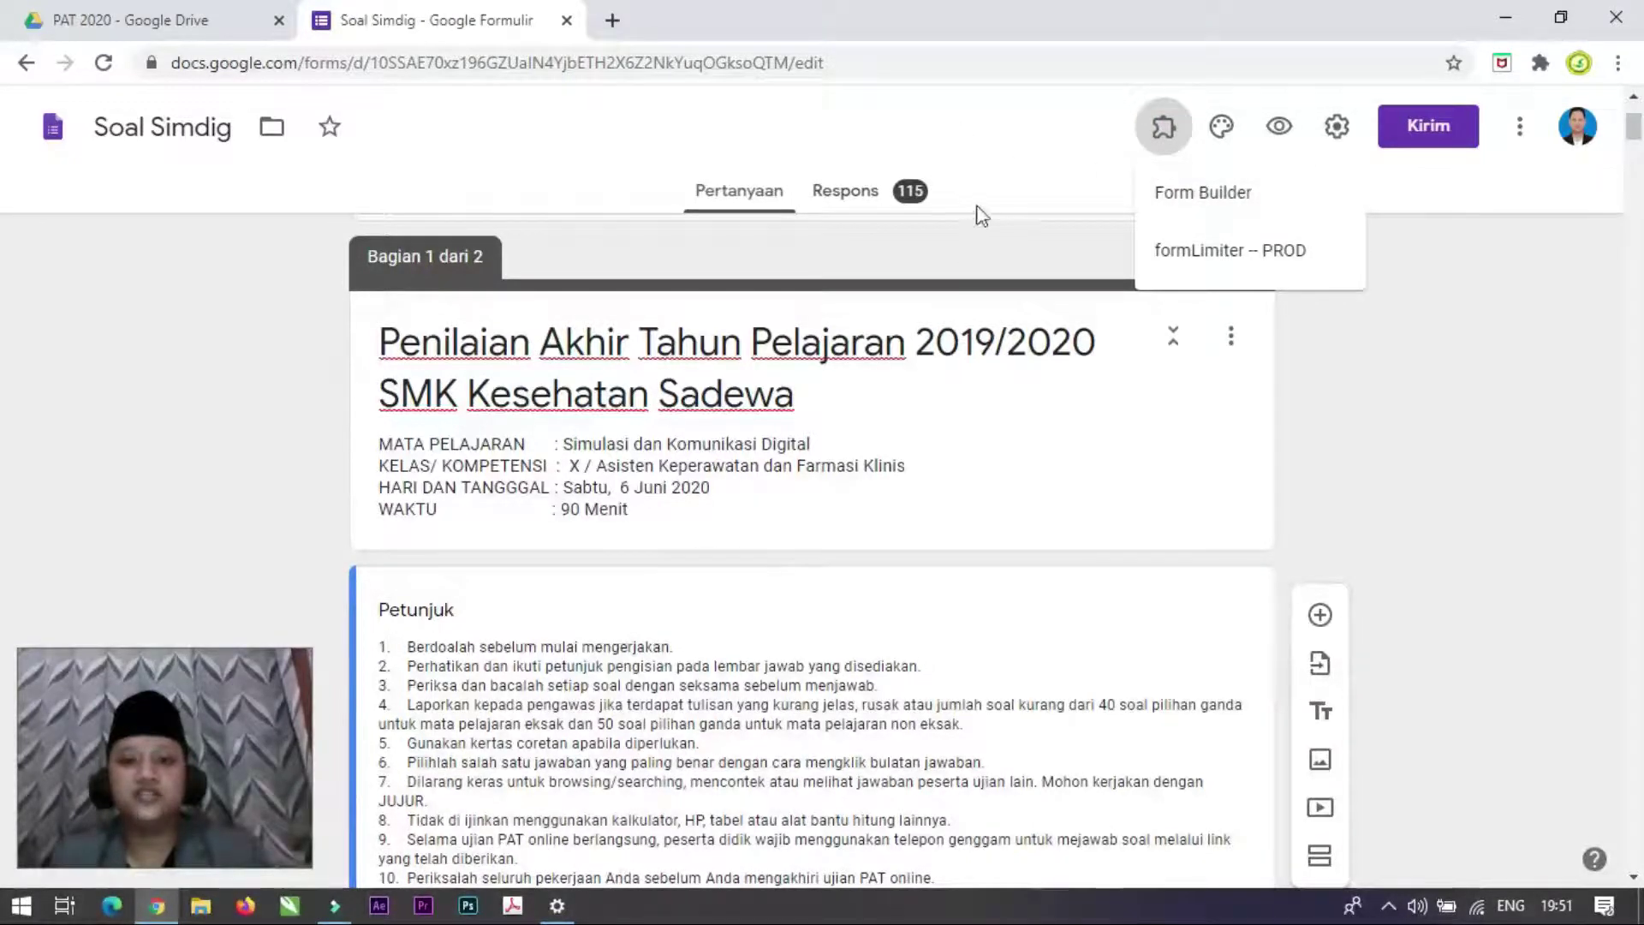
Step: Close the add-ons list and scroll back up to the SMK Kesehatan Sadewa header and Penilaian Akhir title
click(1017, 163)
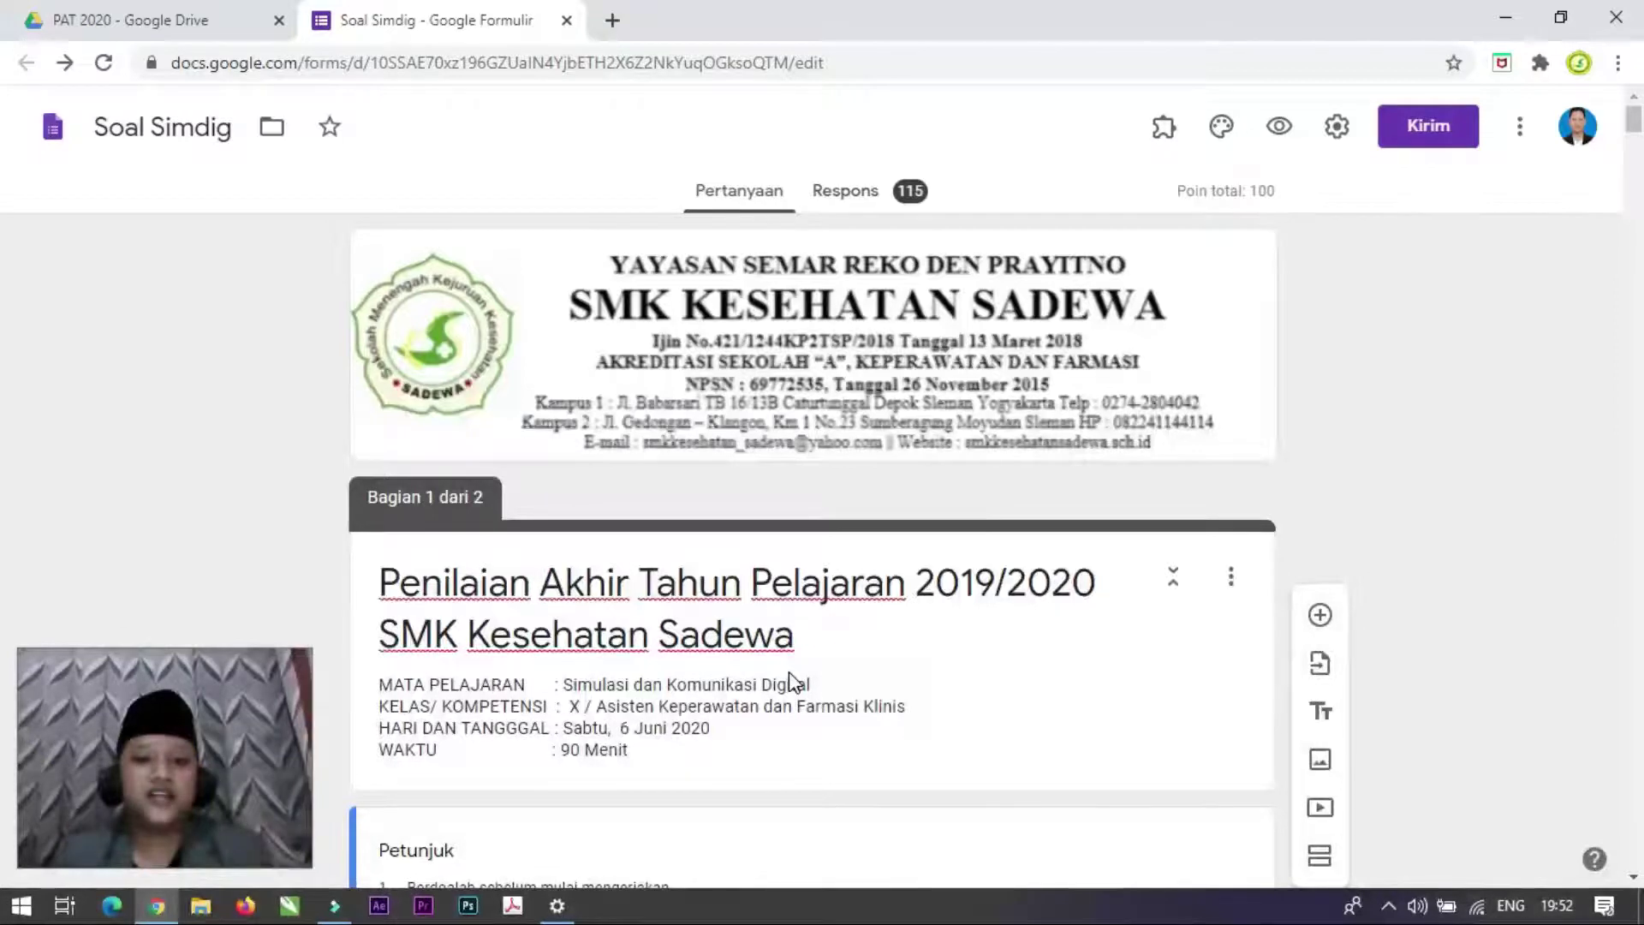
scroll(795, 685, down, 5)
scroll(793, 711, up, 5)
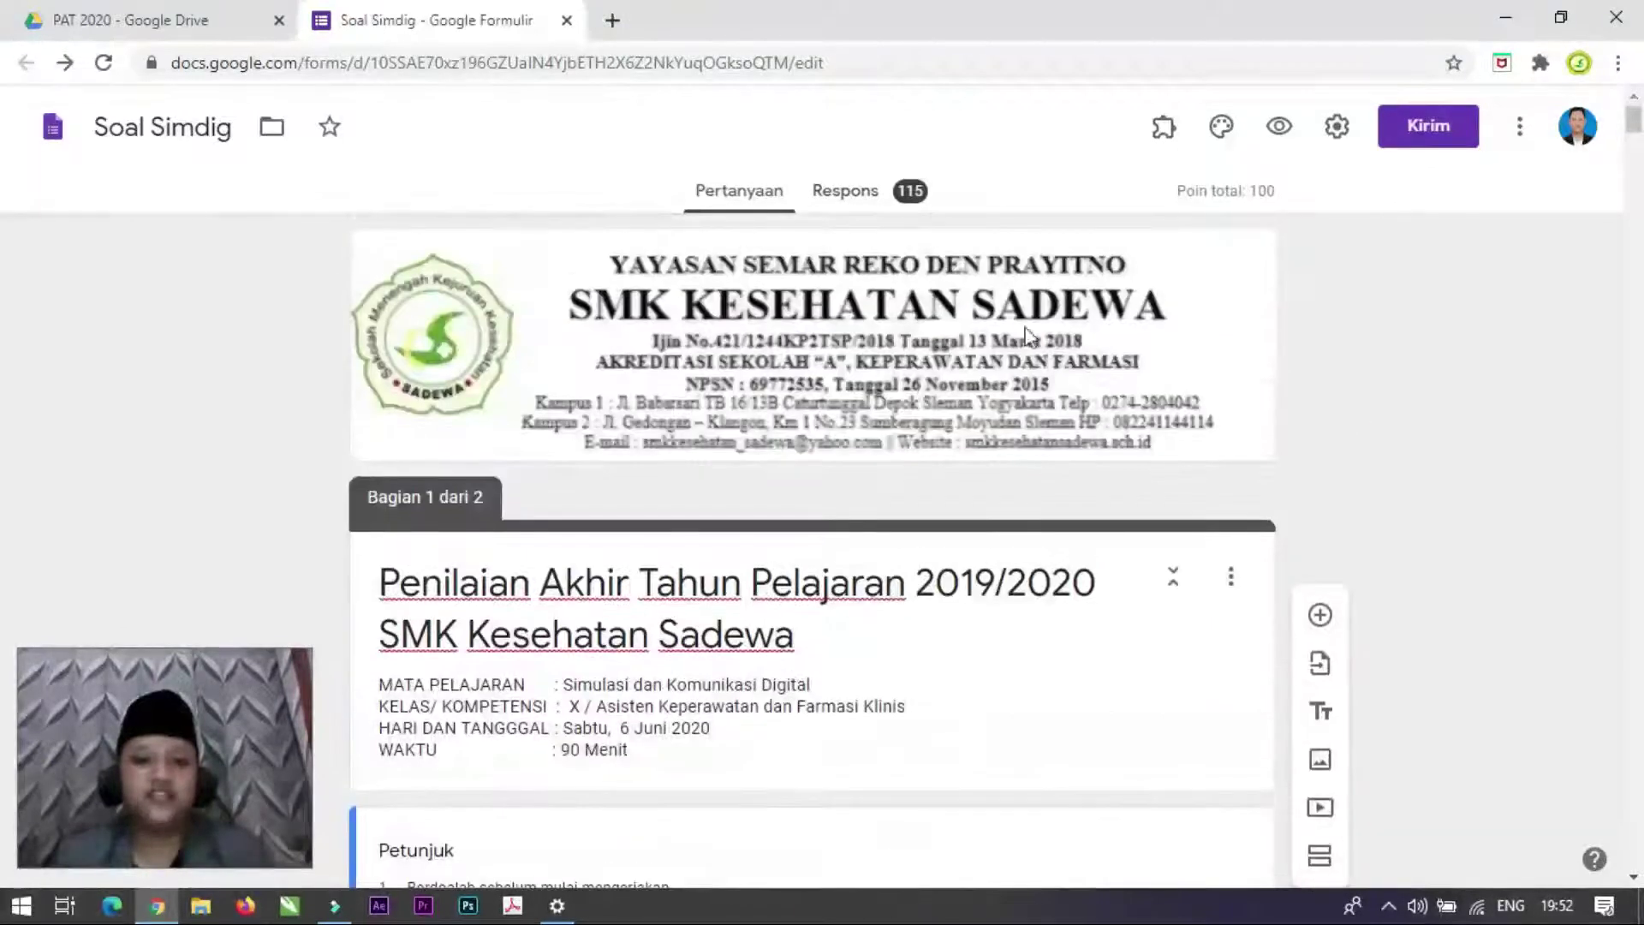
scroll(782, 718, down, 15)
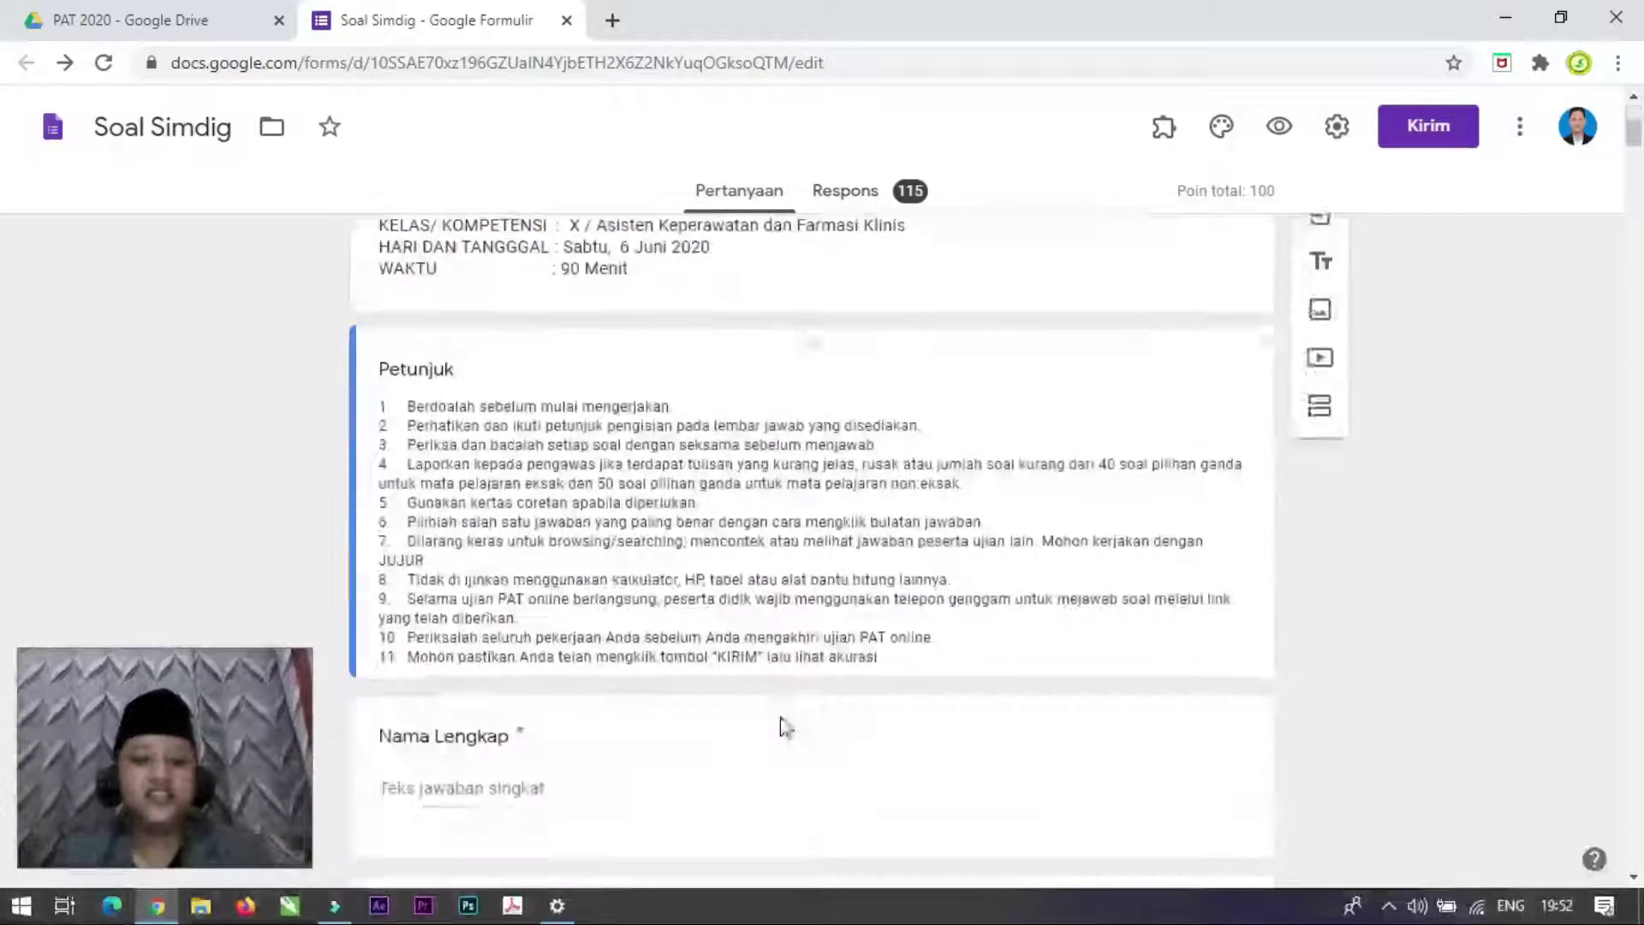
scroll(753, 754, down, 4)
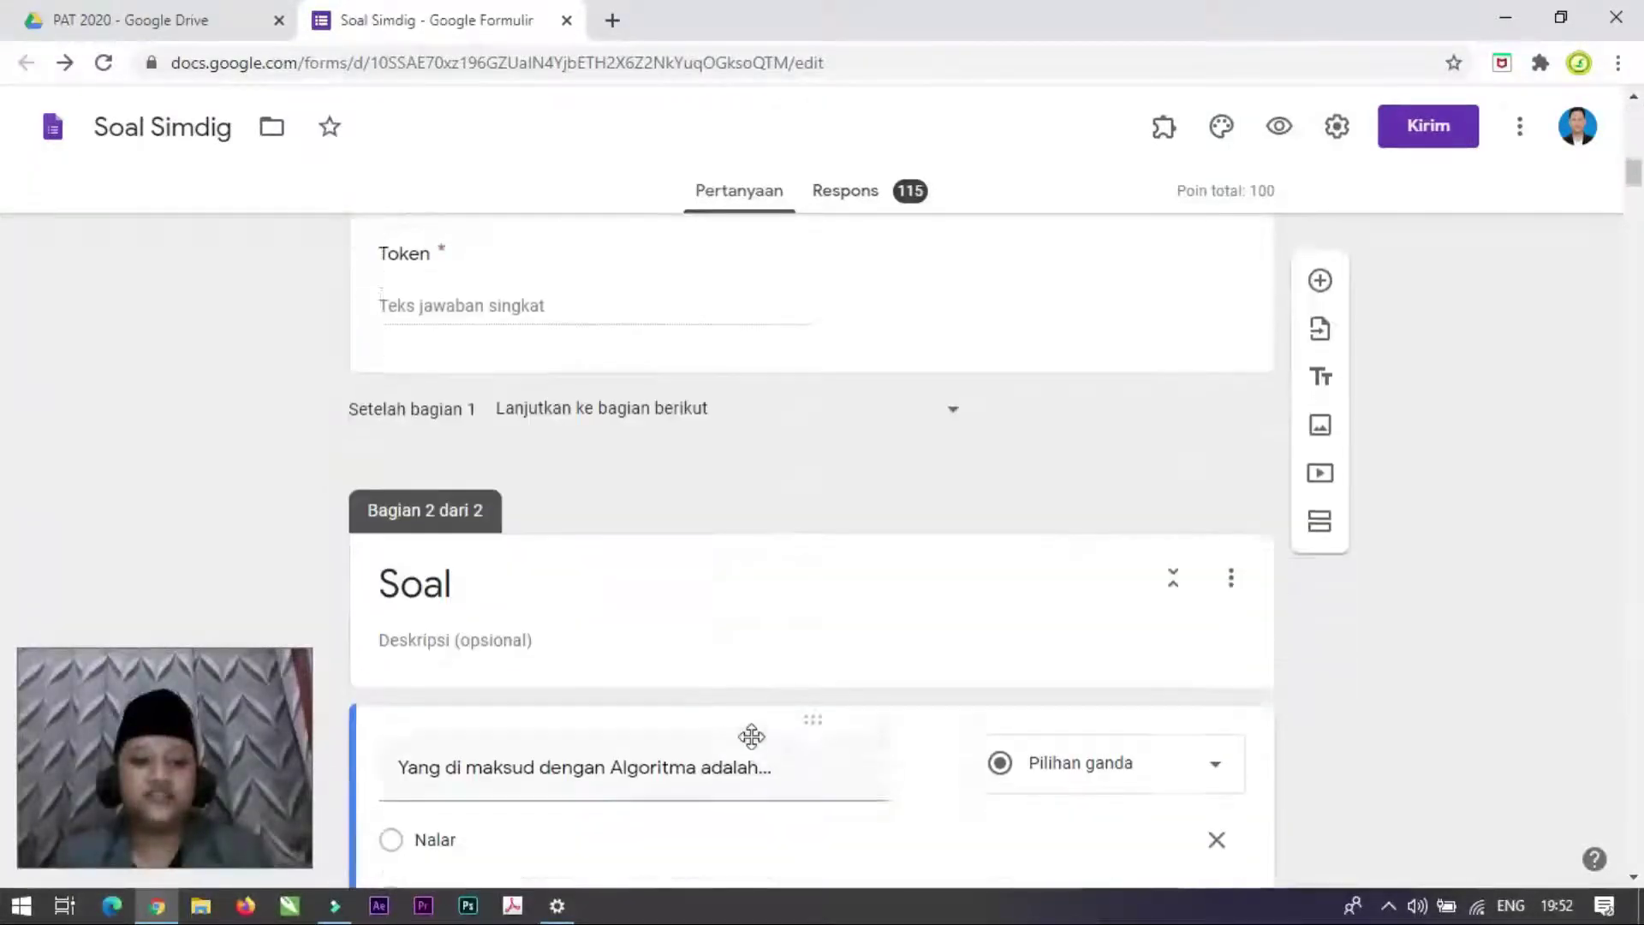
scroll(753, 734, up, 5)
scroll(557, 679, up, 3)
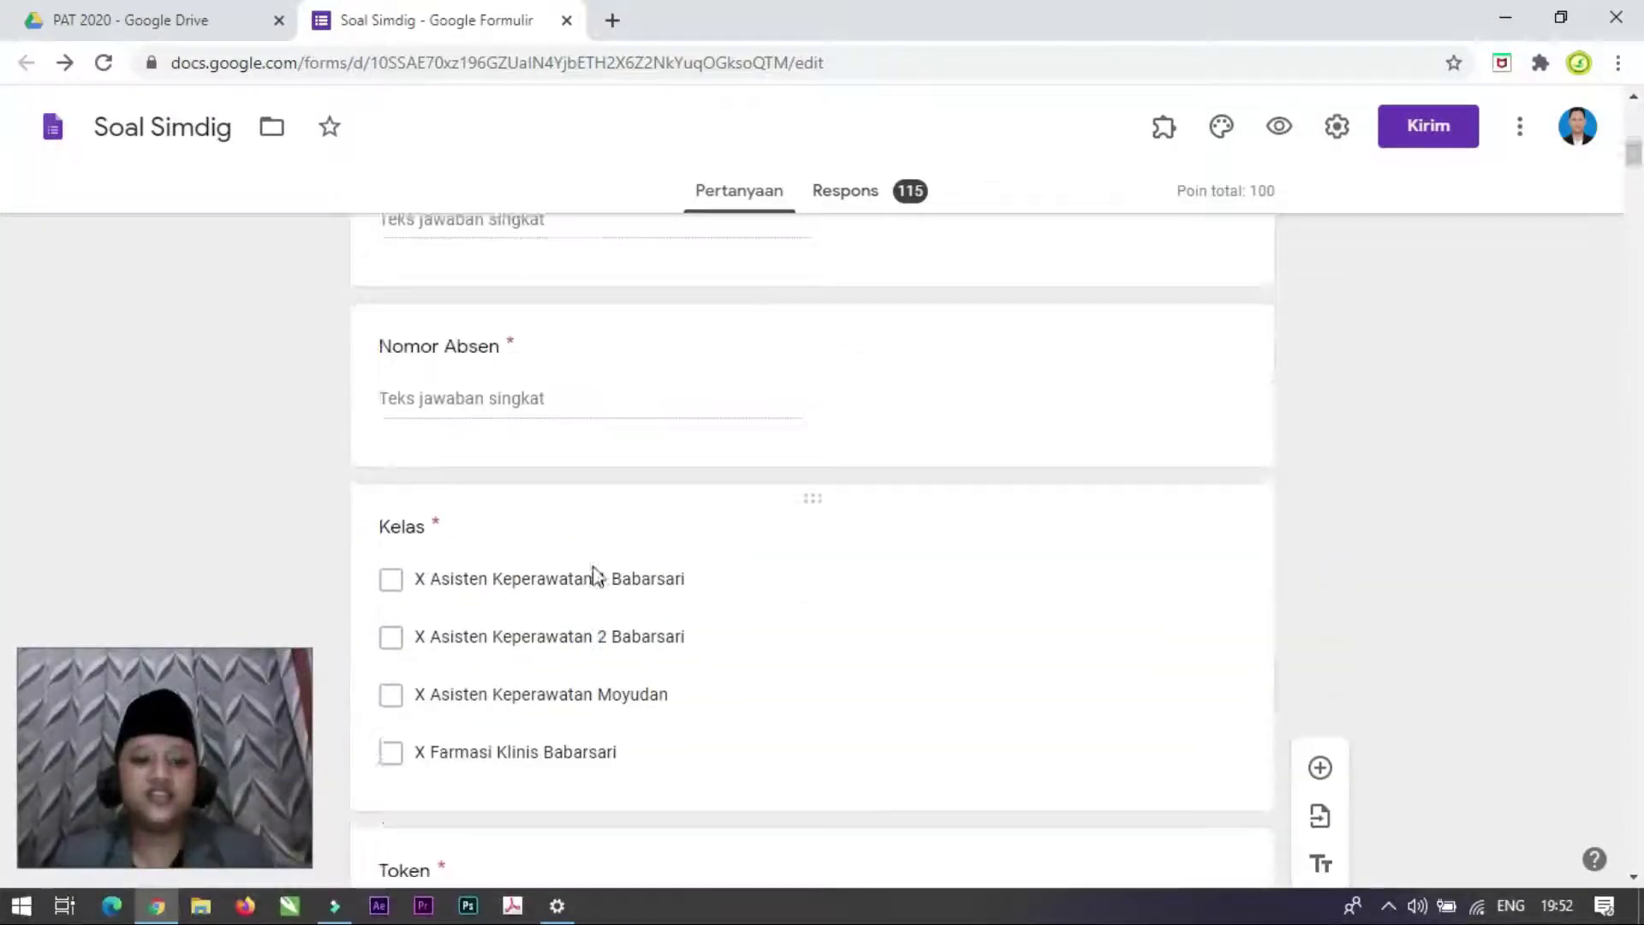
scroll(548, 694, up, 3)
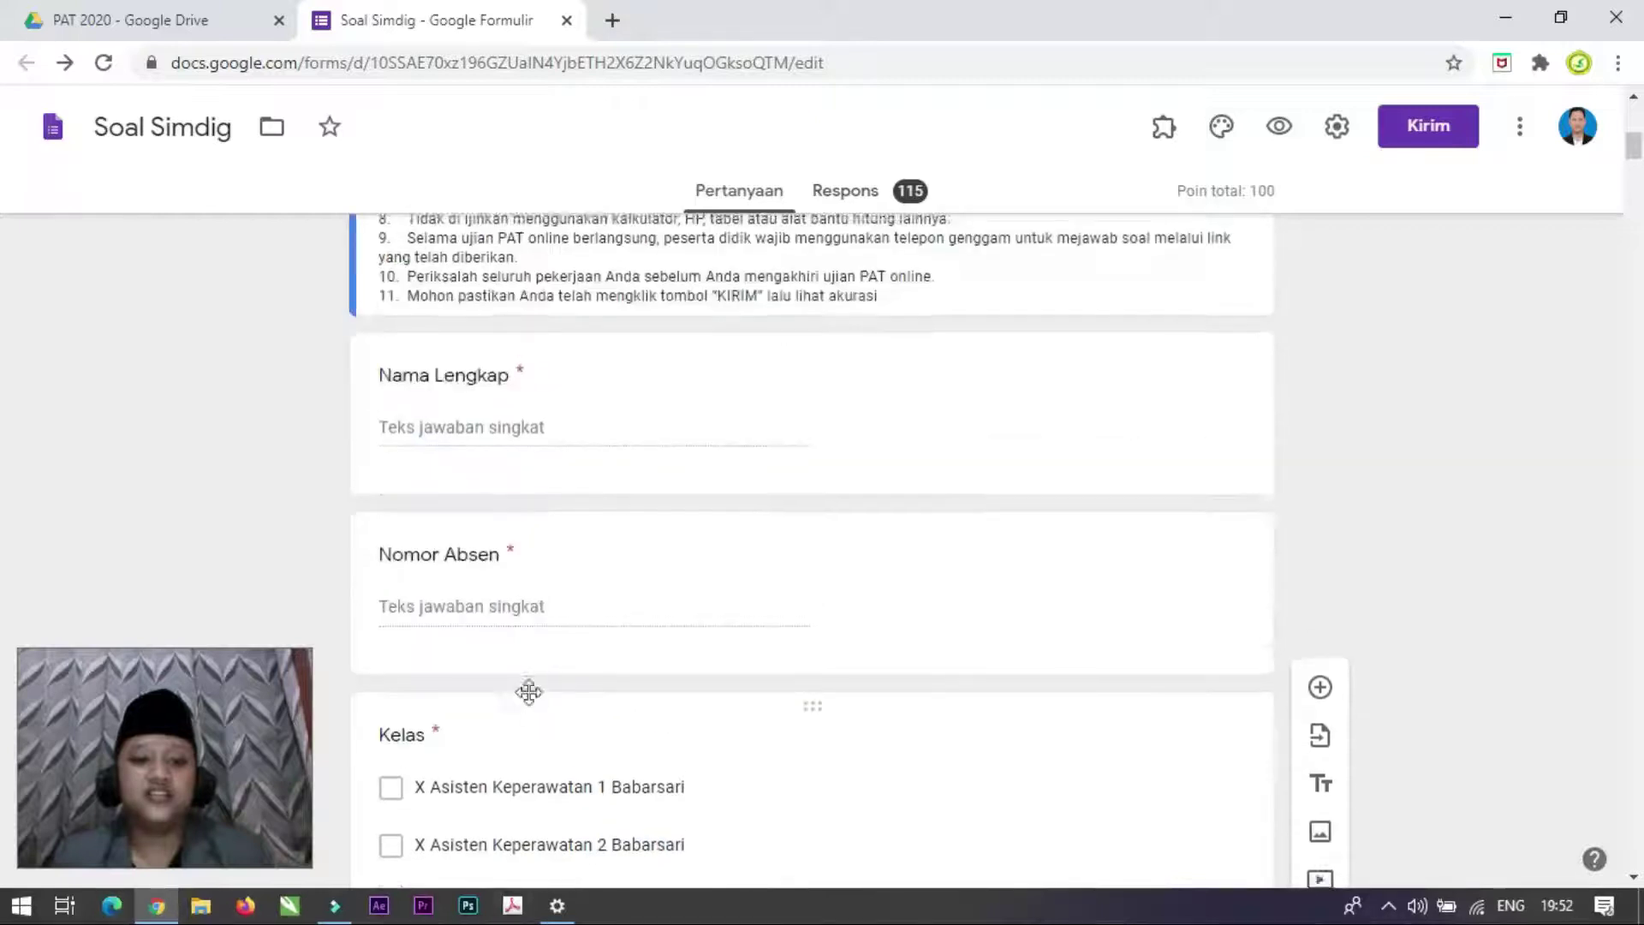
scroll(828, 710, down, 12)
scroll(877, 814, down, 10)
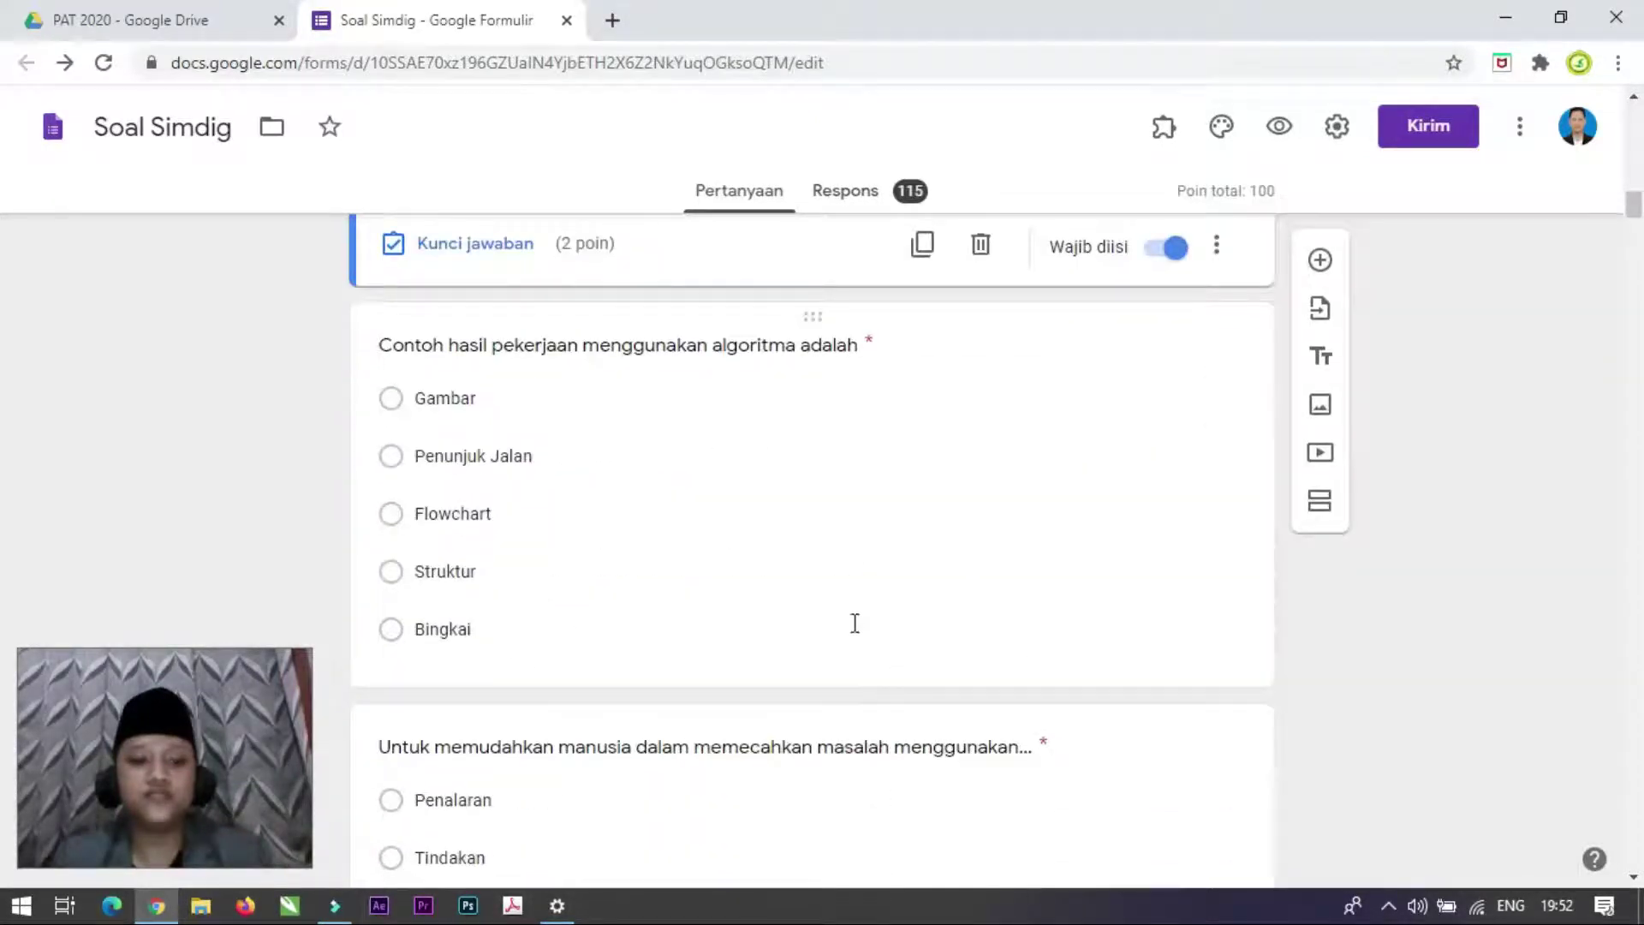
scroll(734, 551, up, 10)
scroll(734, 548, up, 13)
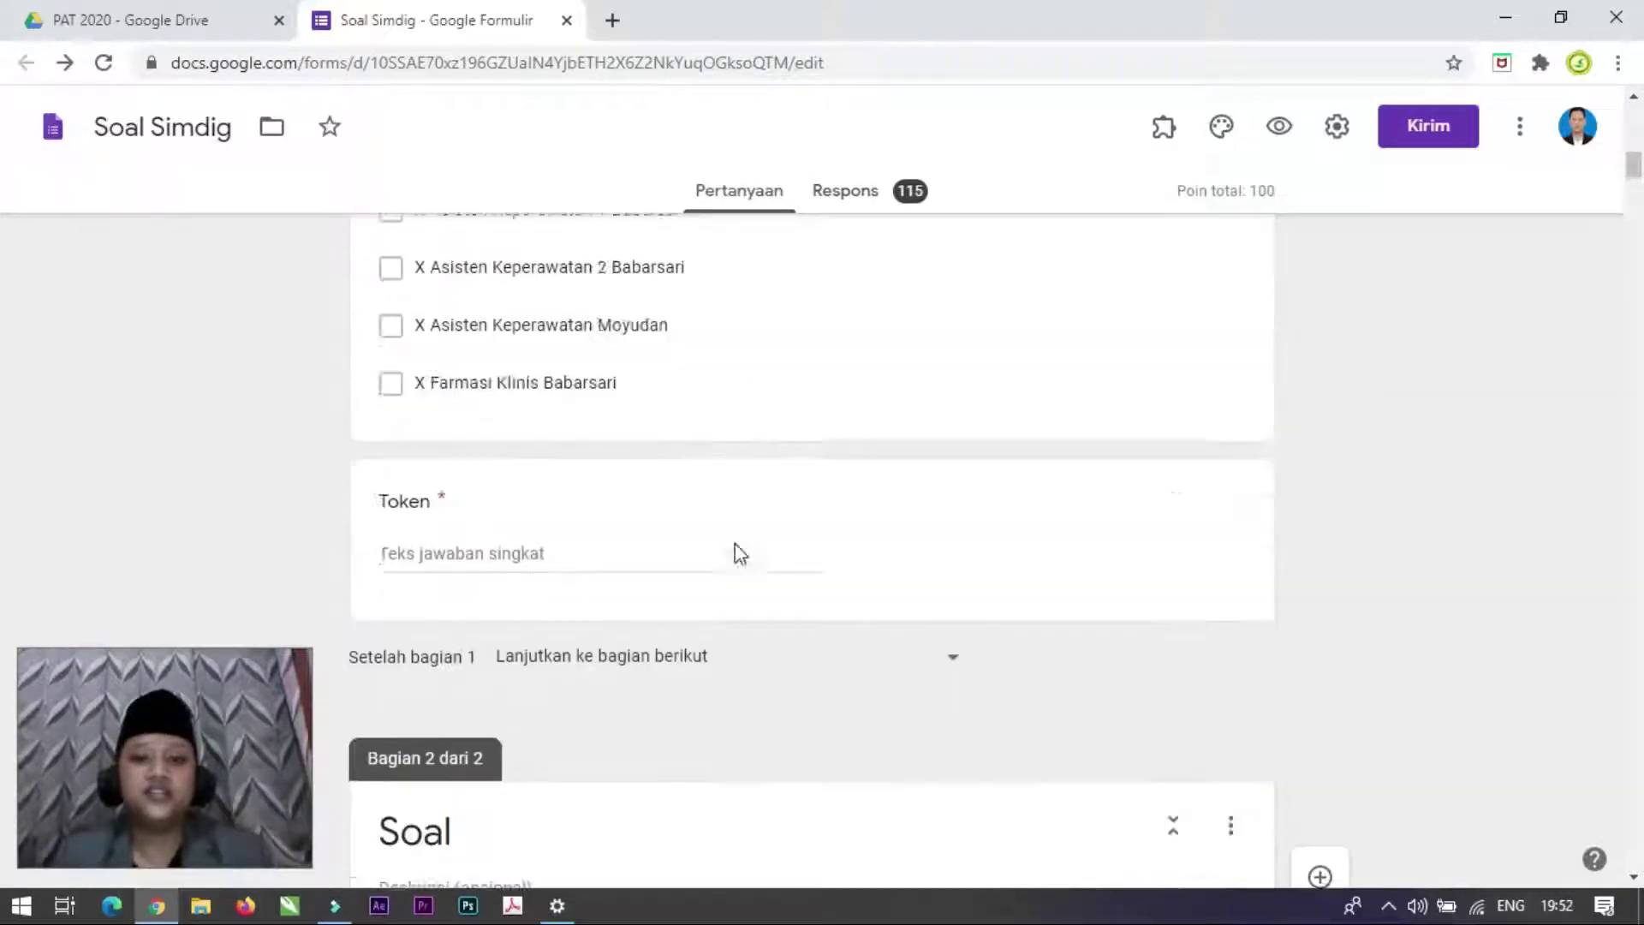
scroll(668, 514, up, 6)
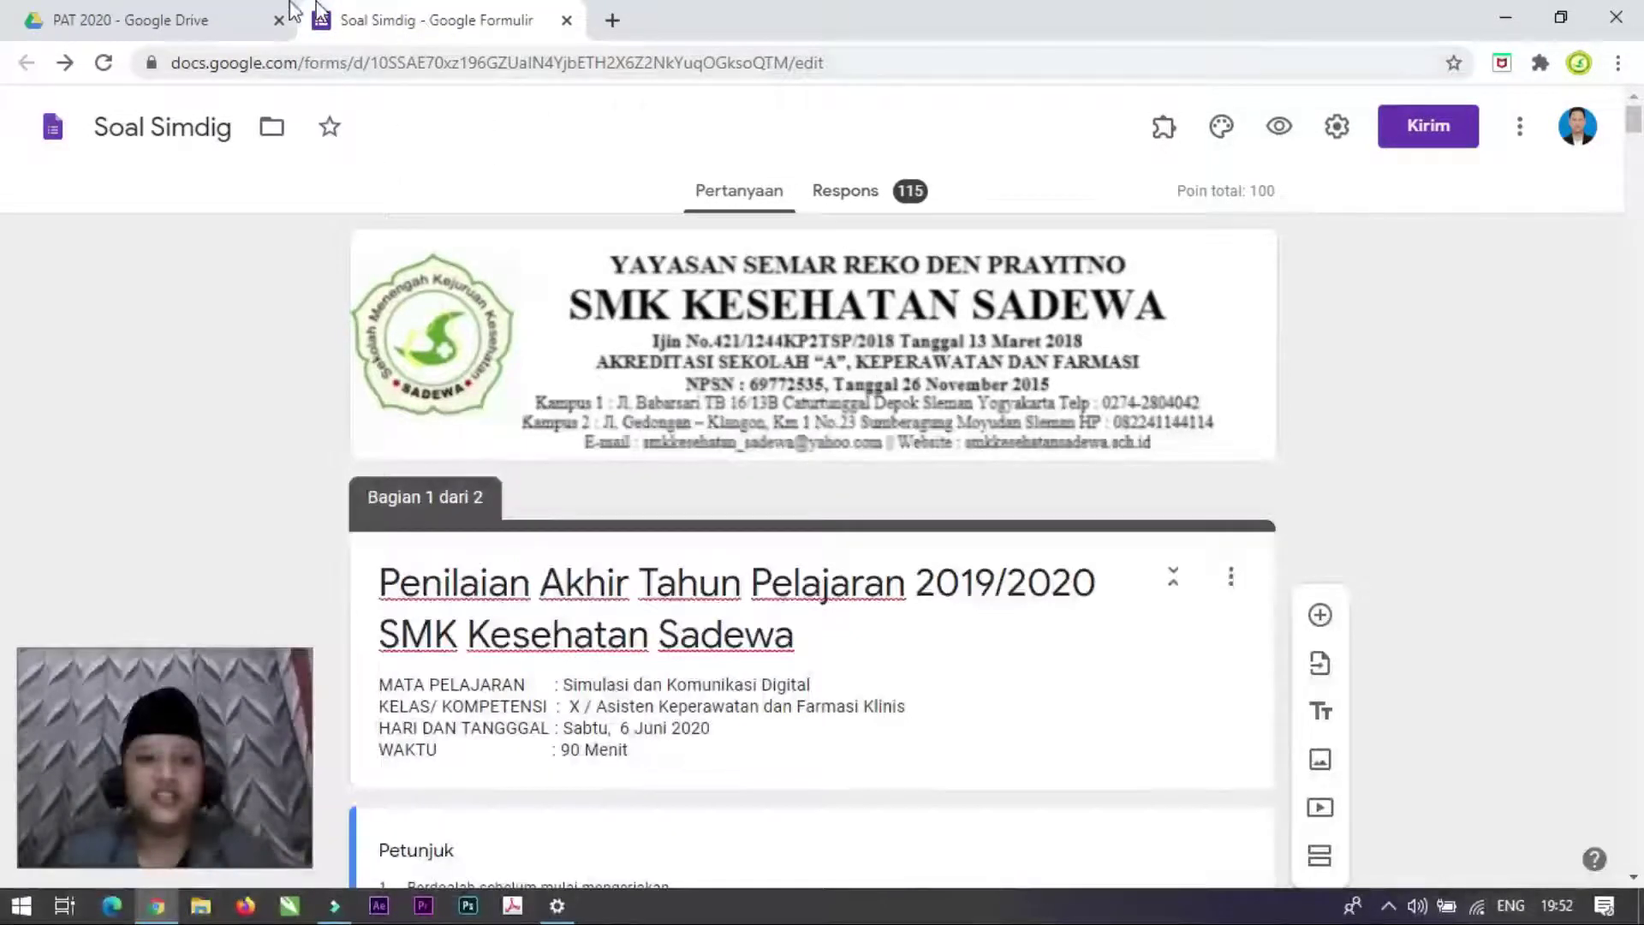
Step: Move from PAT 2020 through My Drive into the PTS 2020 folder and dismiss the AKTIFKAN notification
click(214, 19)
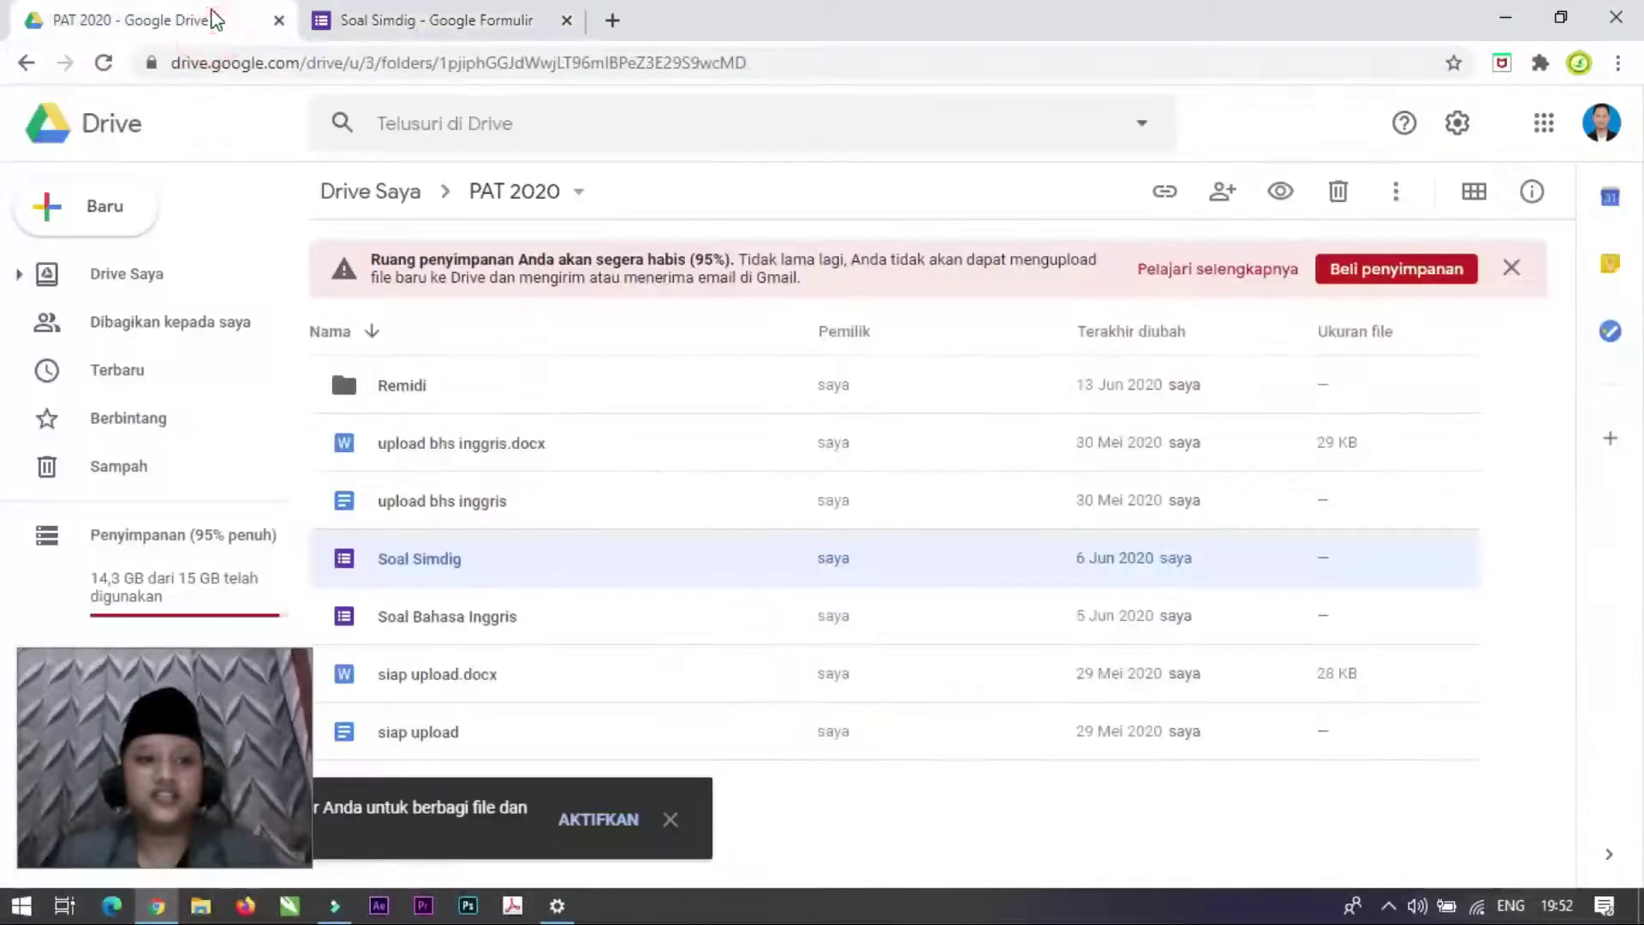
click(384, 193)
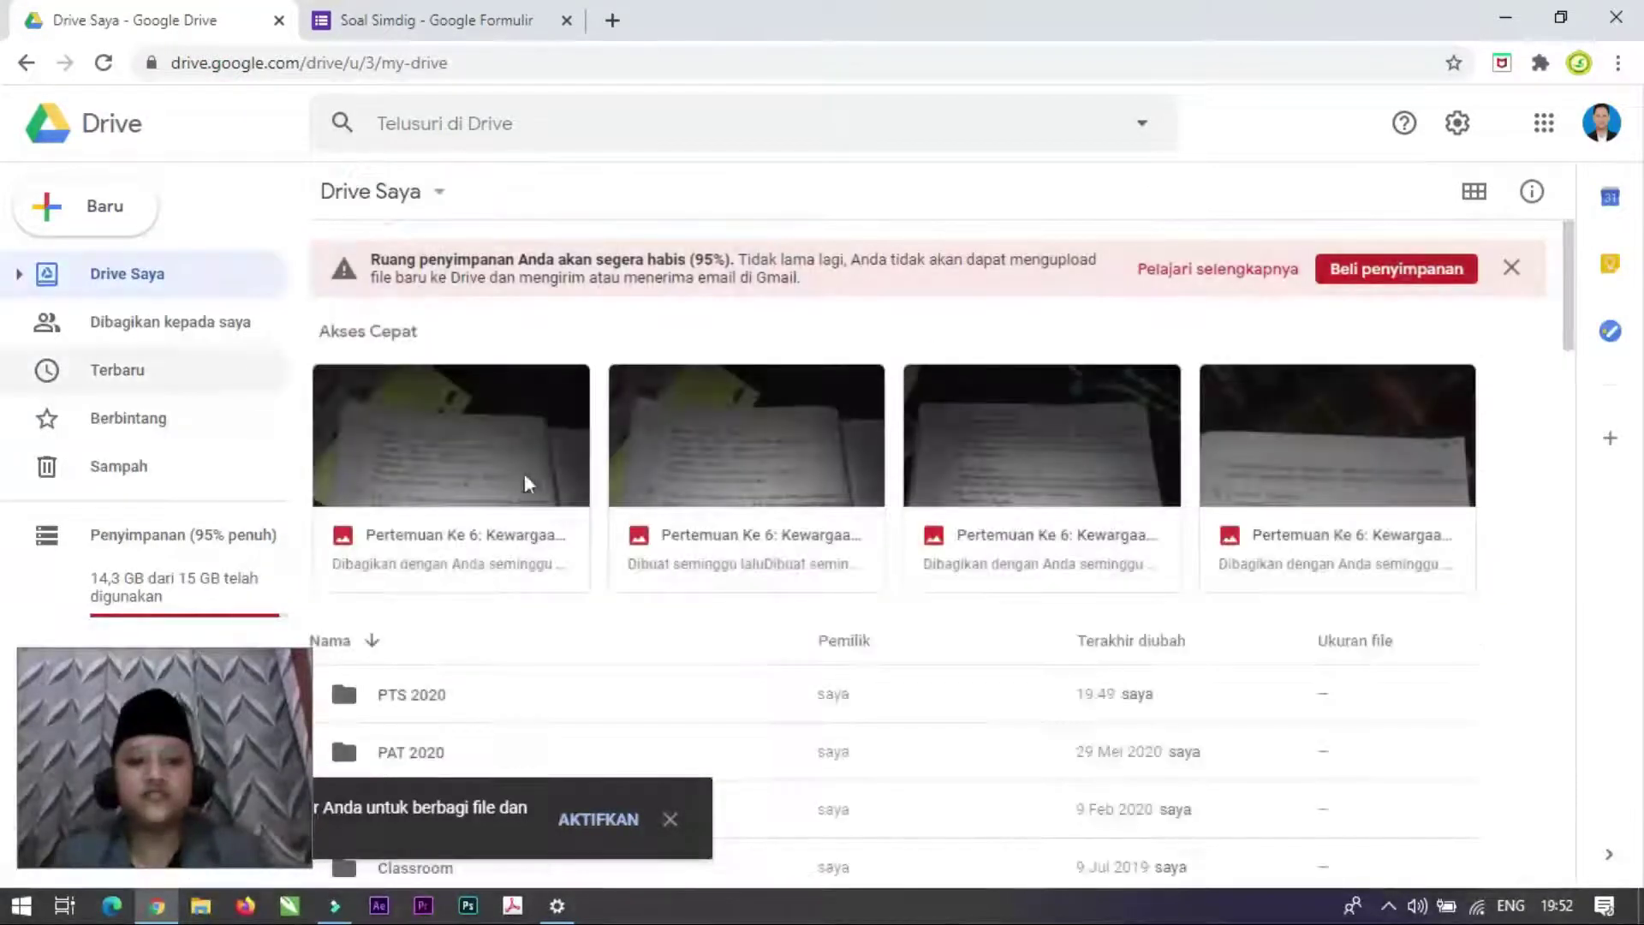
scroll(514, 488, down, 3)
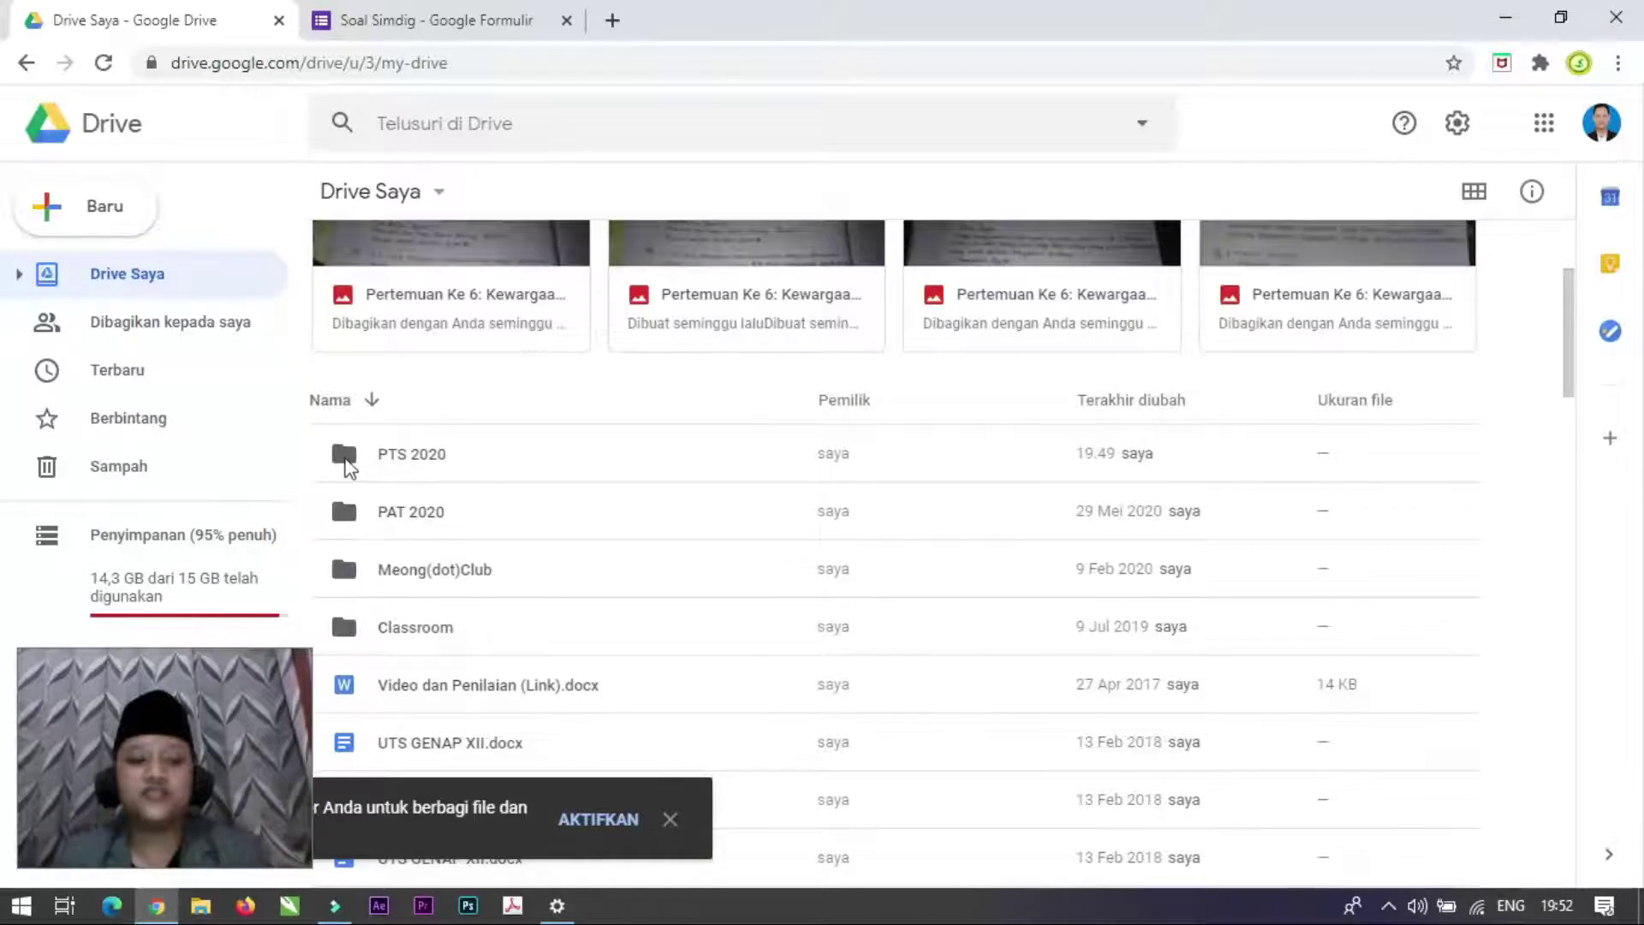
double_click(347, 467)
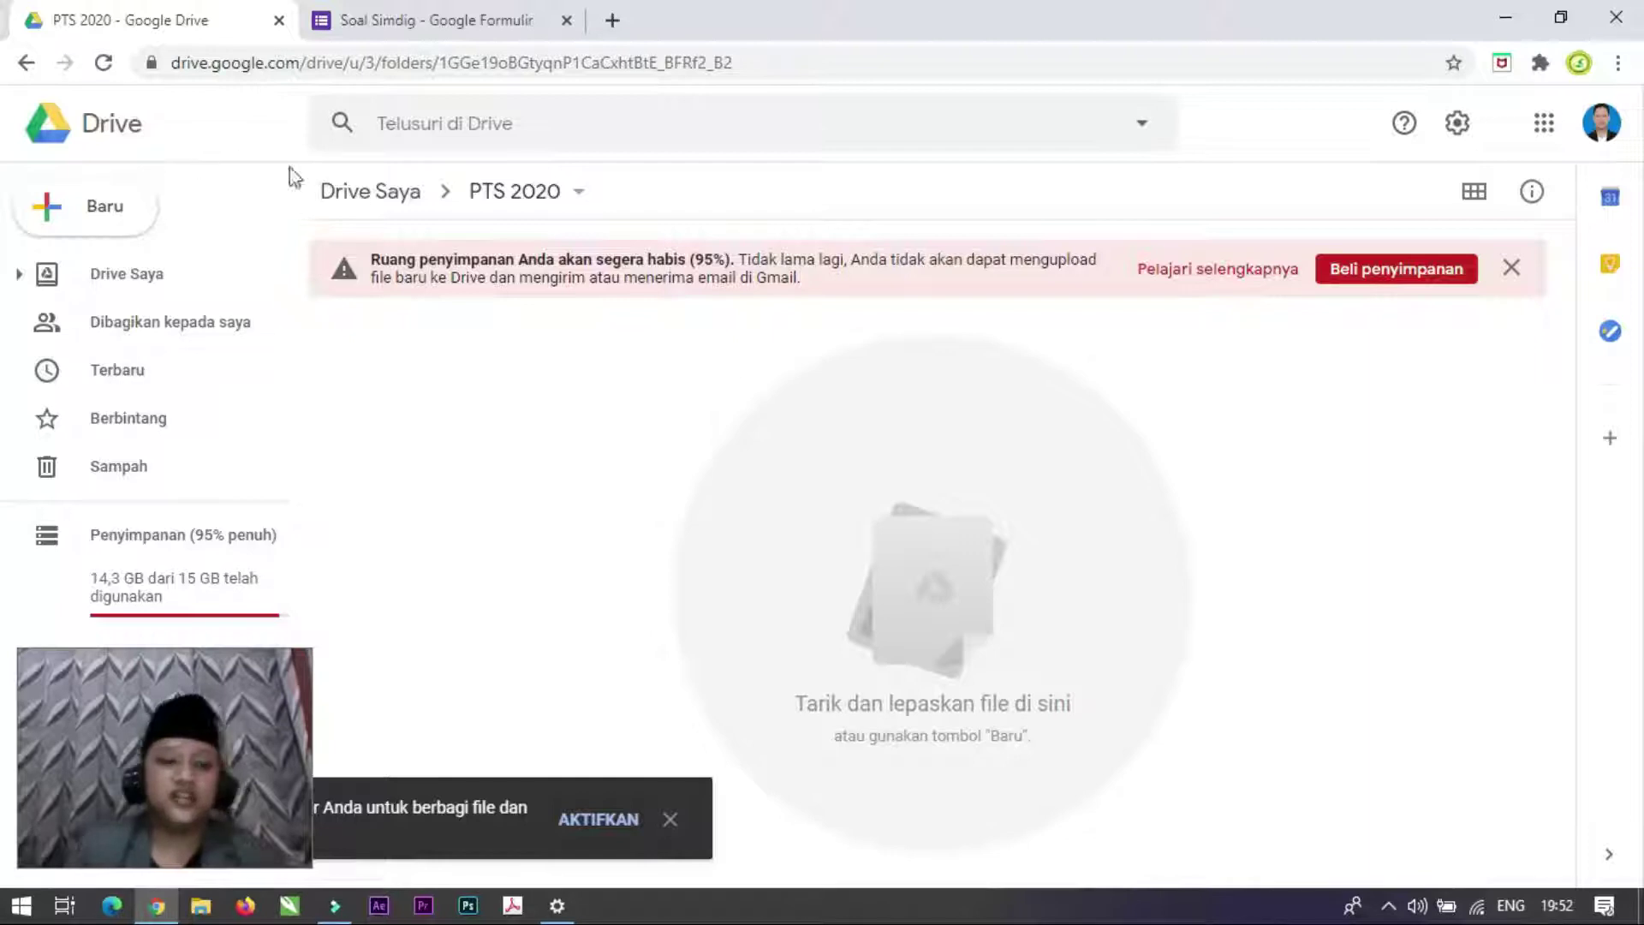
click(670, 820)
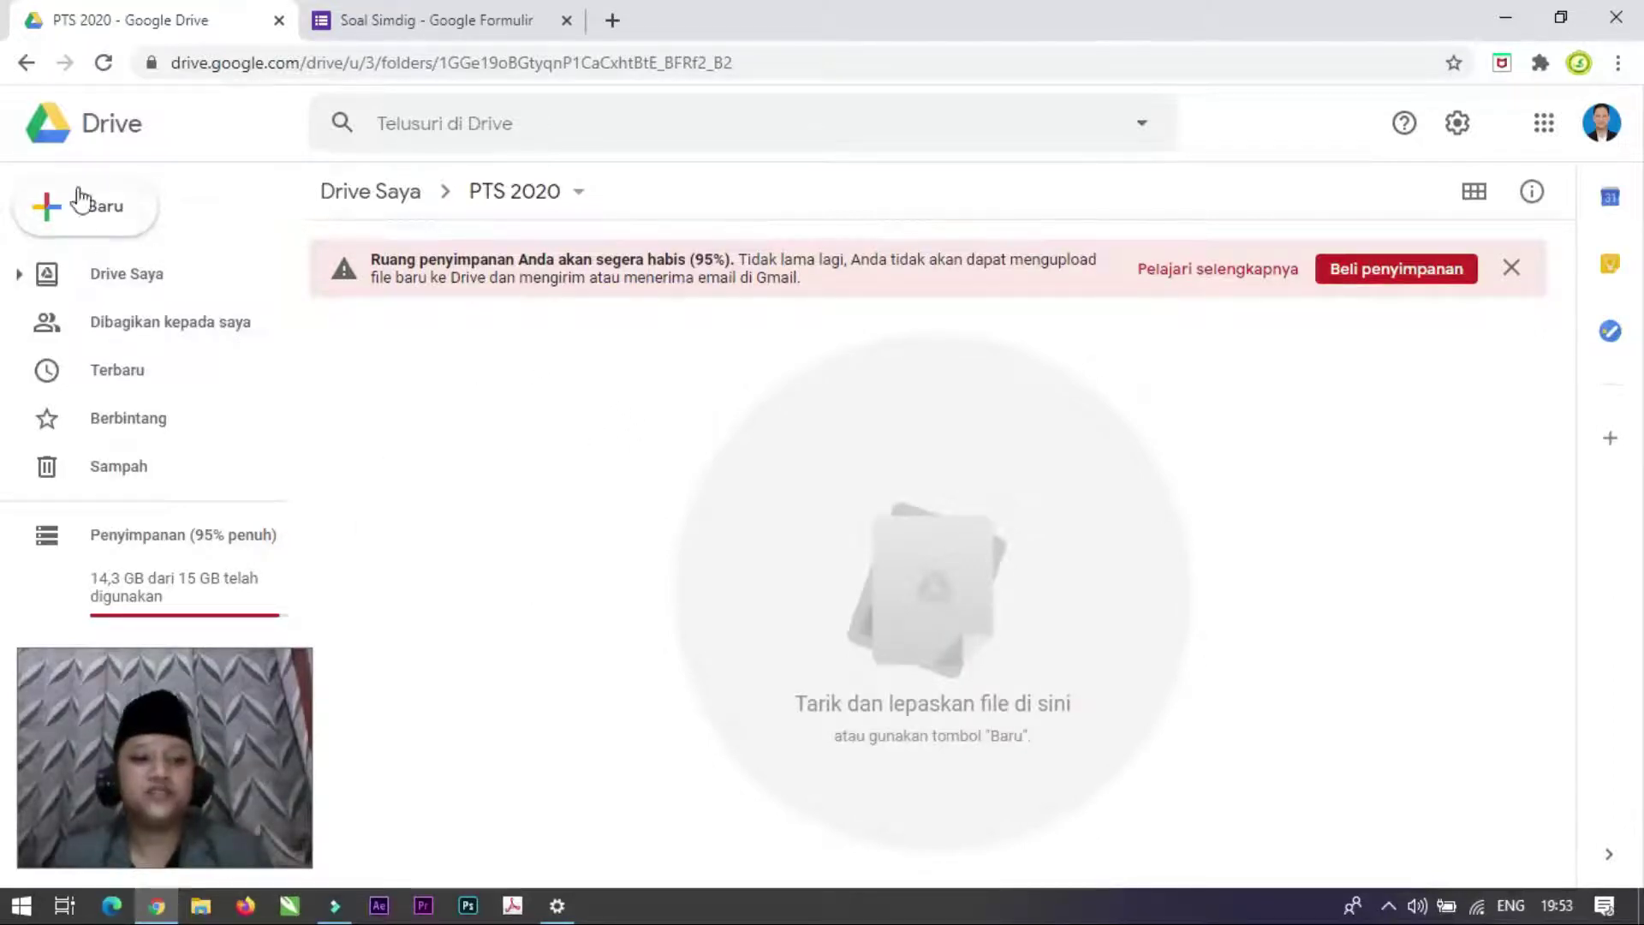
Step: Create a new blank Google Form (Formulir tanpa judul) in the PTS 2020 folder
click(105, 207)
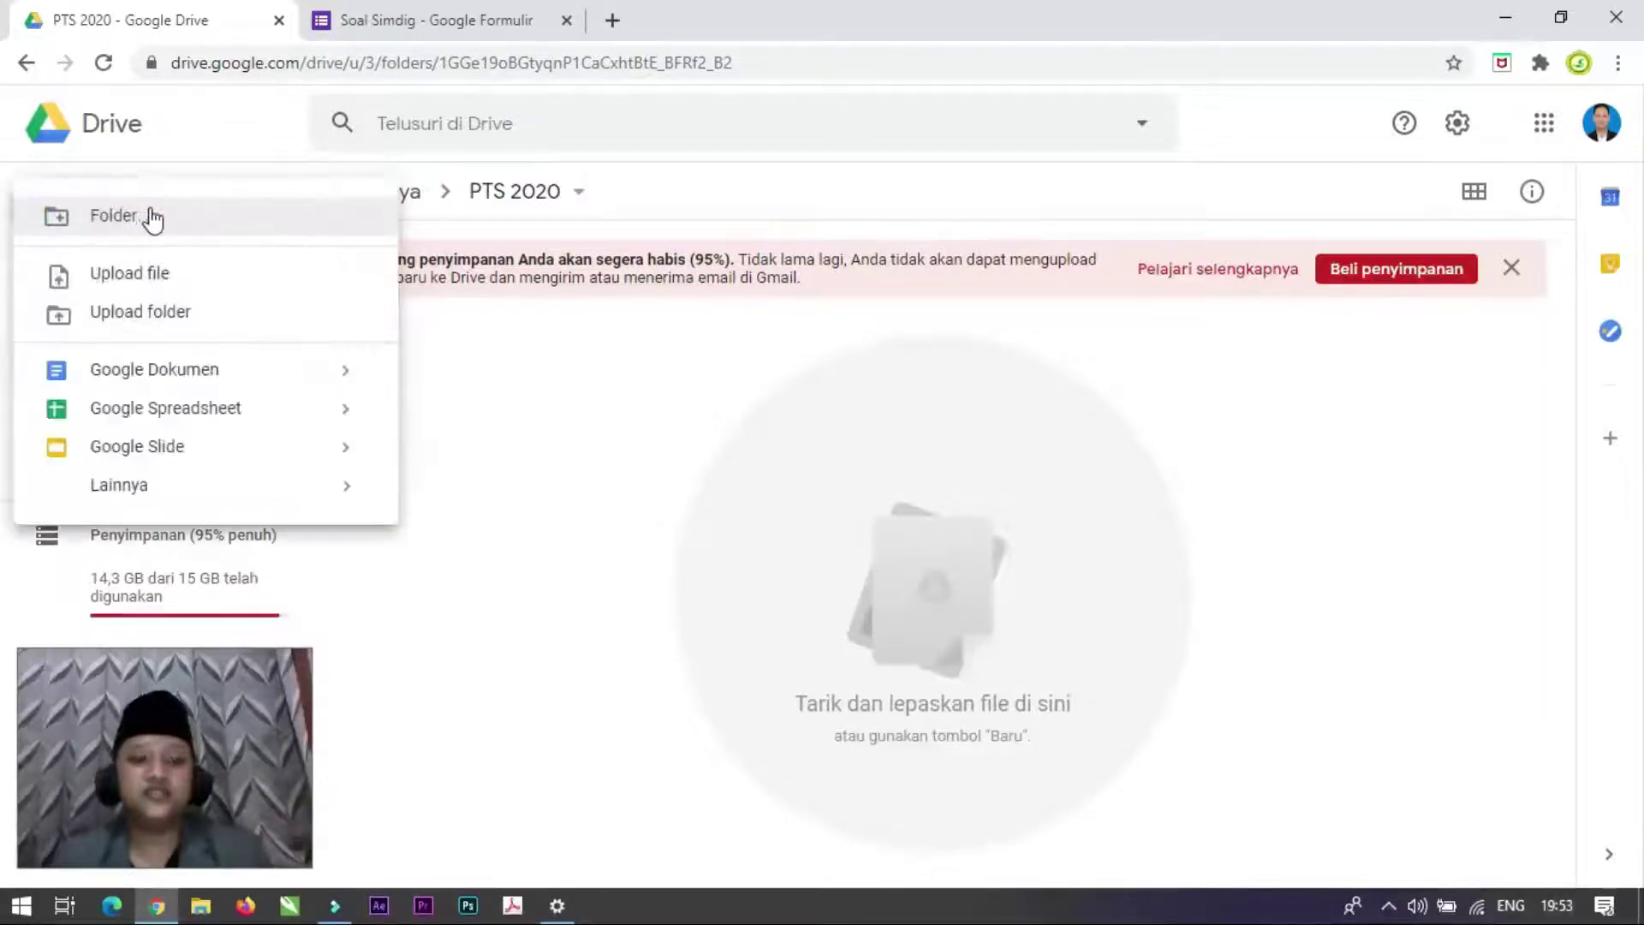
mouse_move(283, 495)
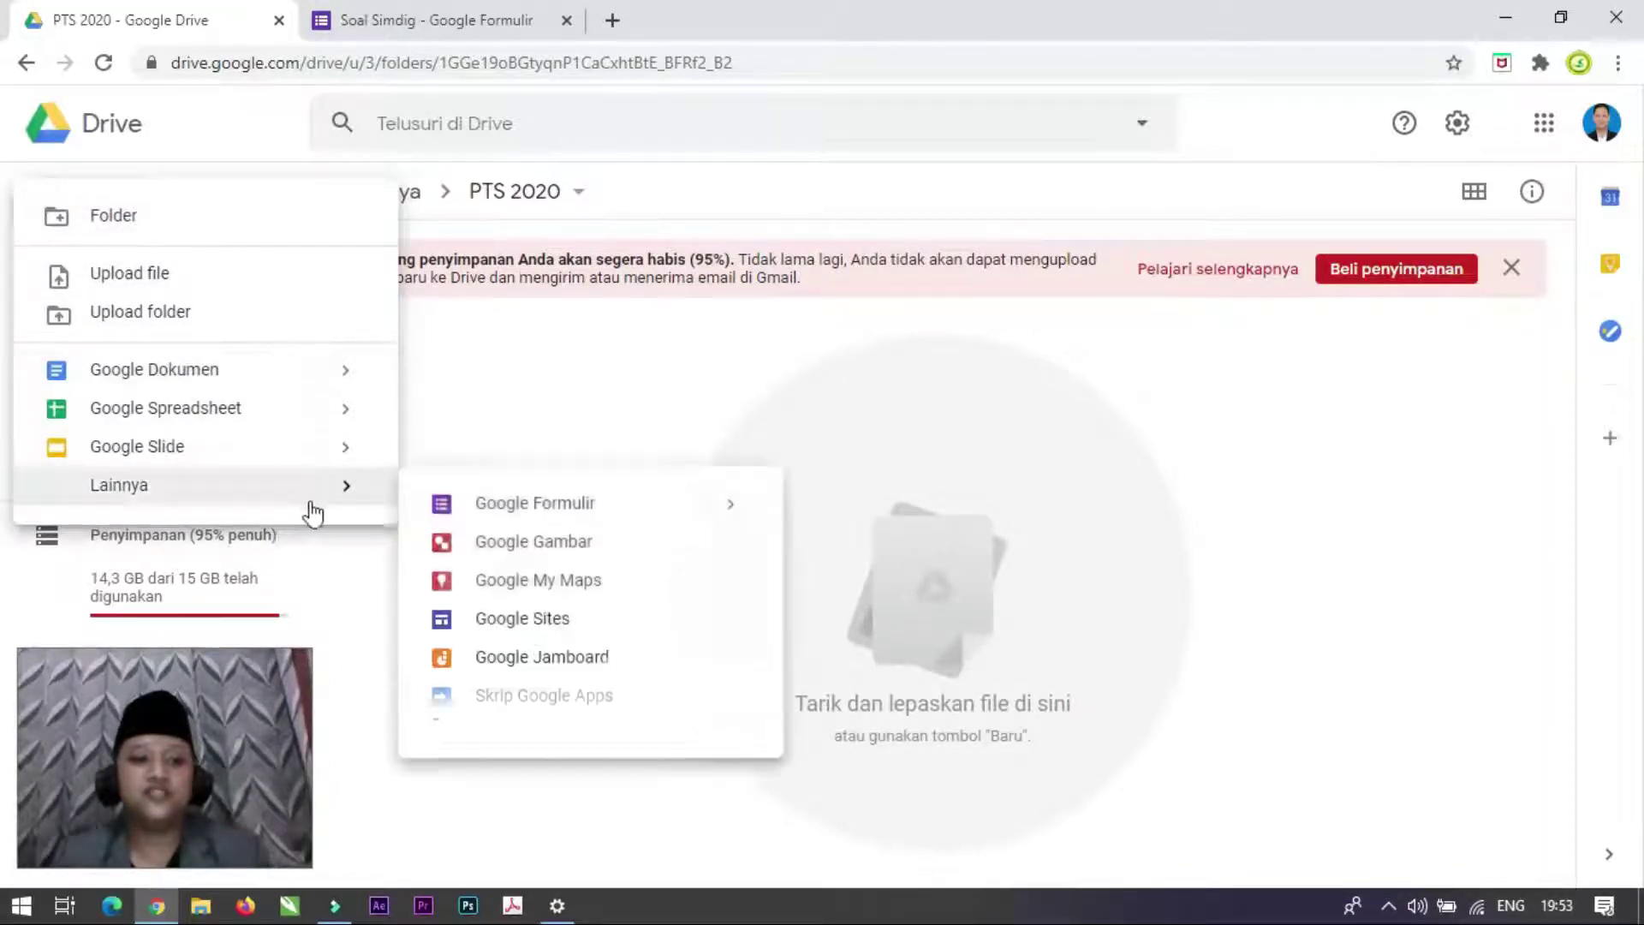
click(621, 514)
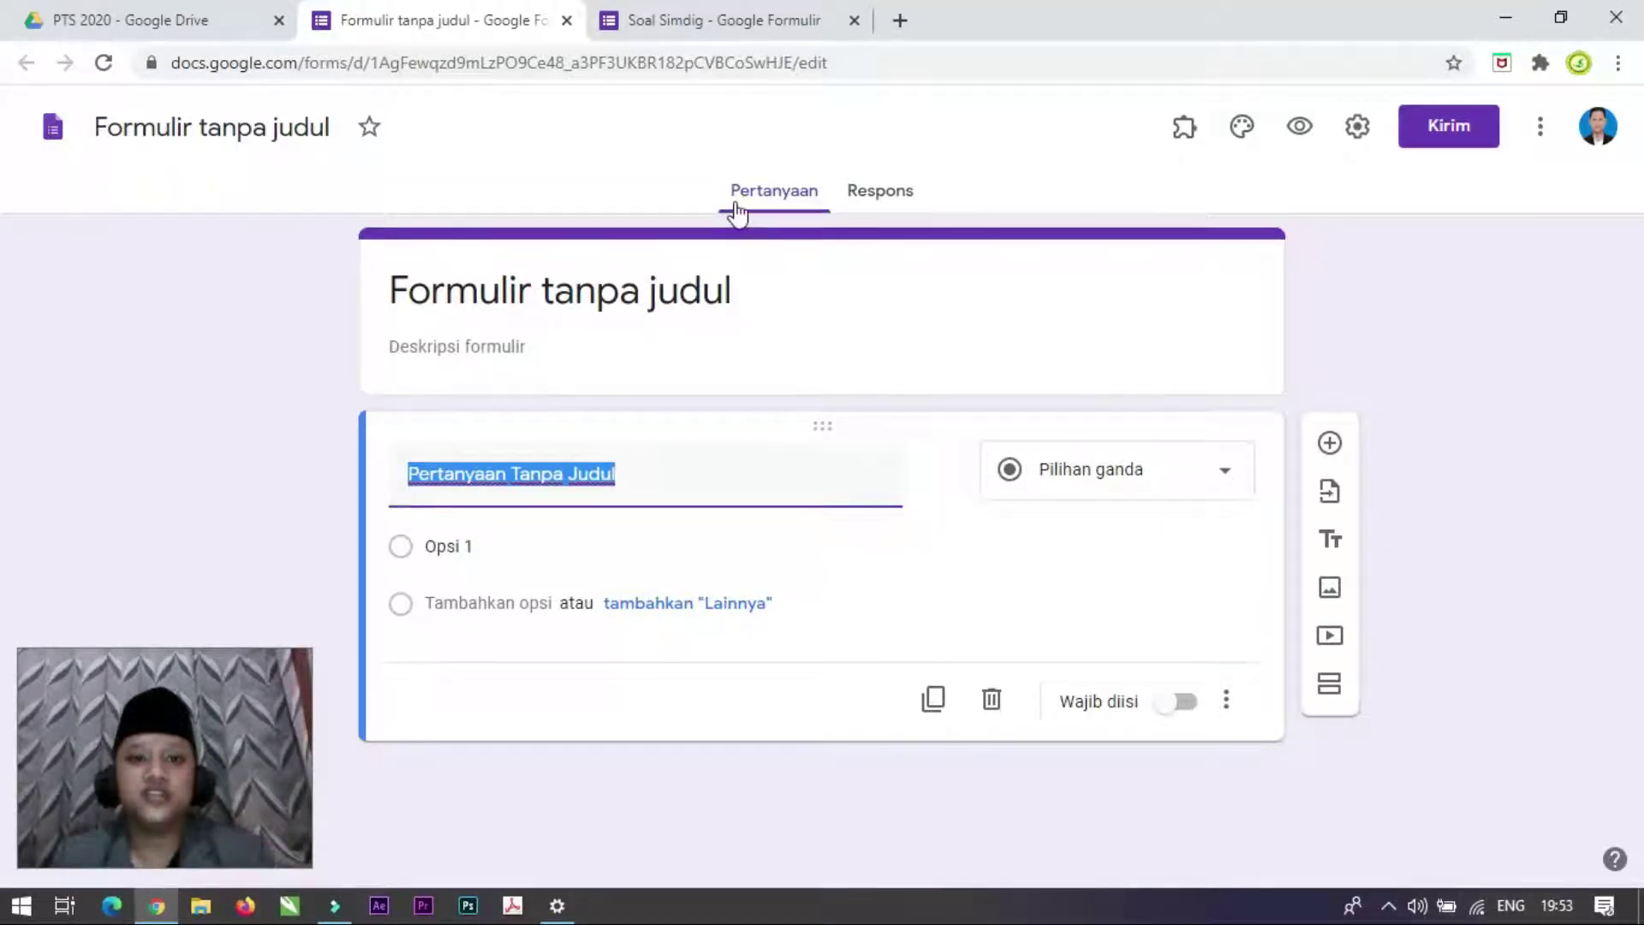
Step: Review the Soal Simdig form's description, then return to the PTS 2020 Drive folder
click(682, 11)
scroll(754, 402, down, 5)
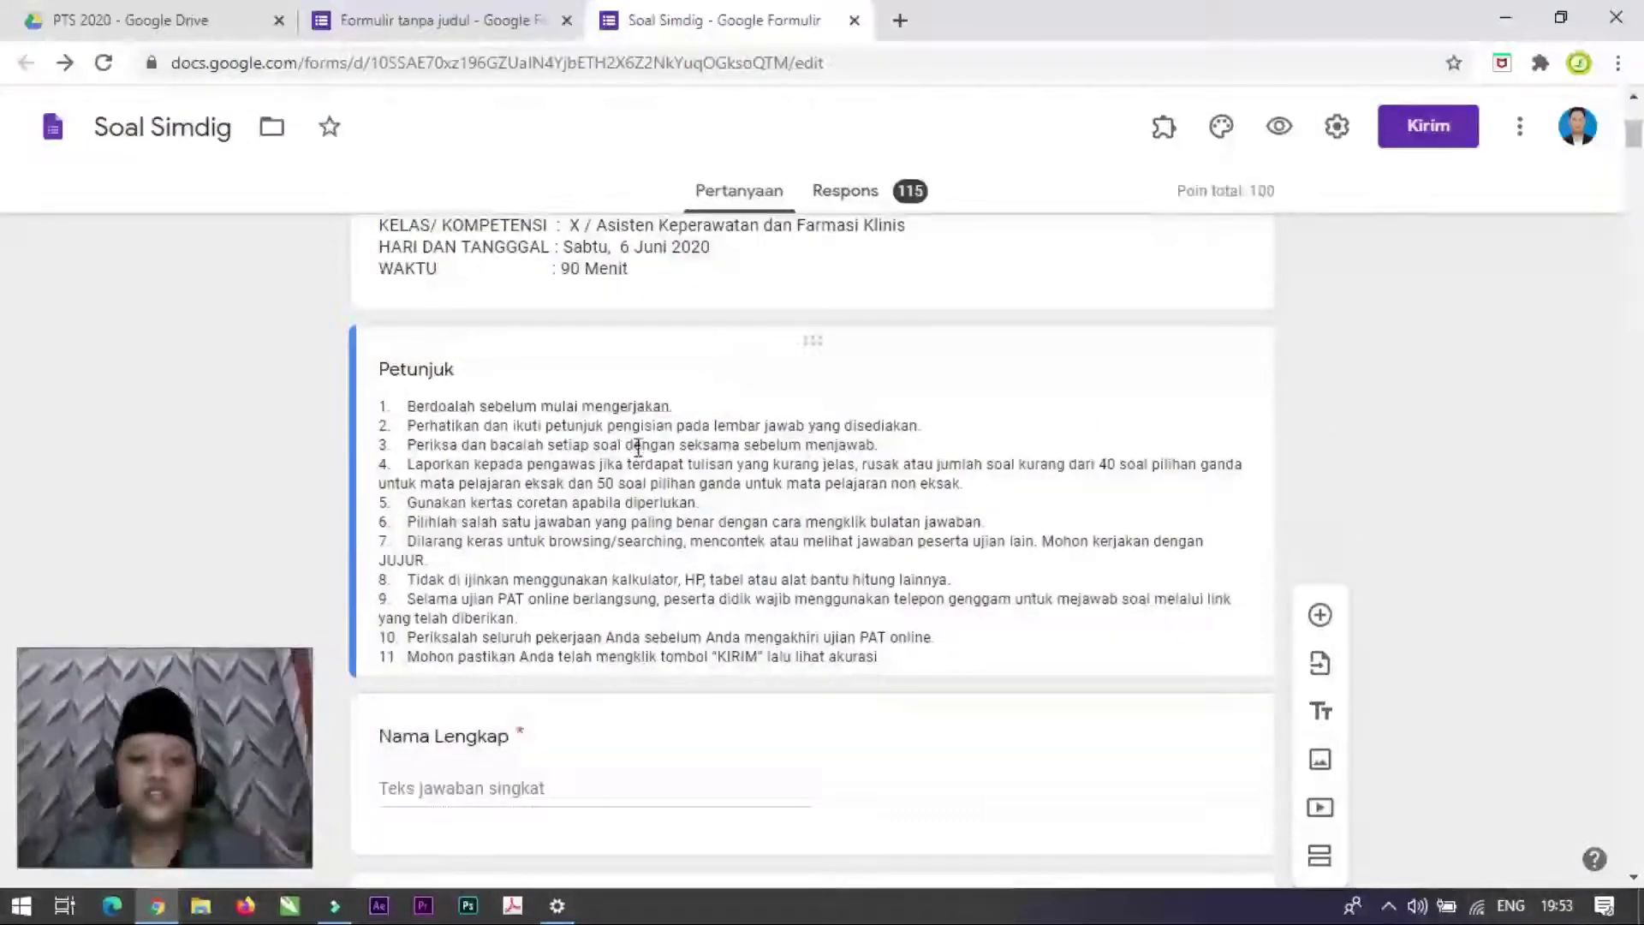
scroll(638, 447, up, 4)
click(709, 623)
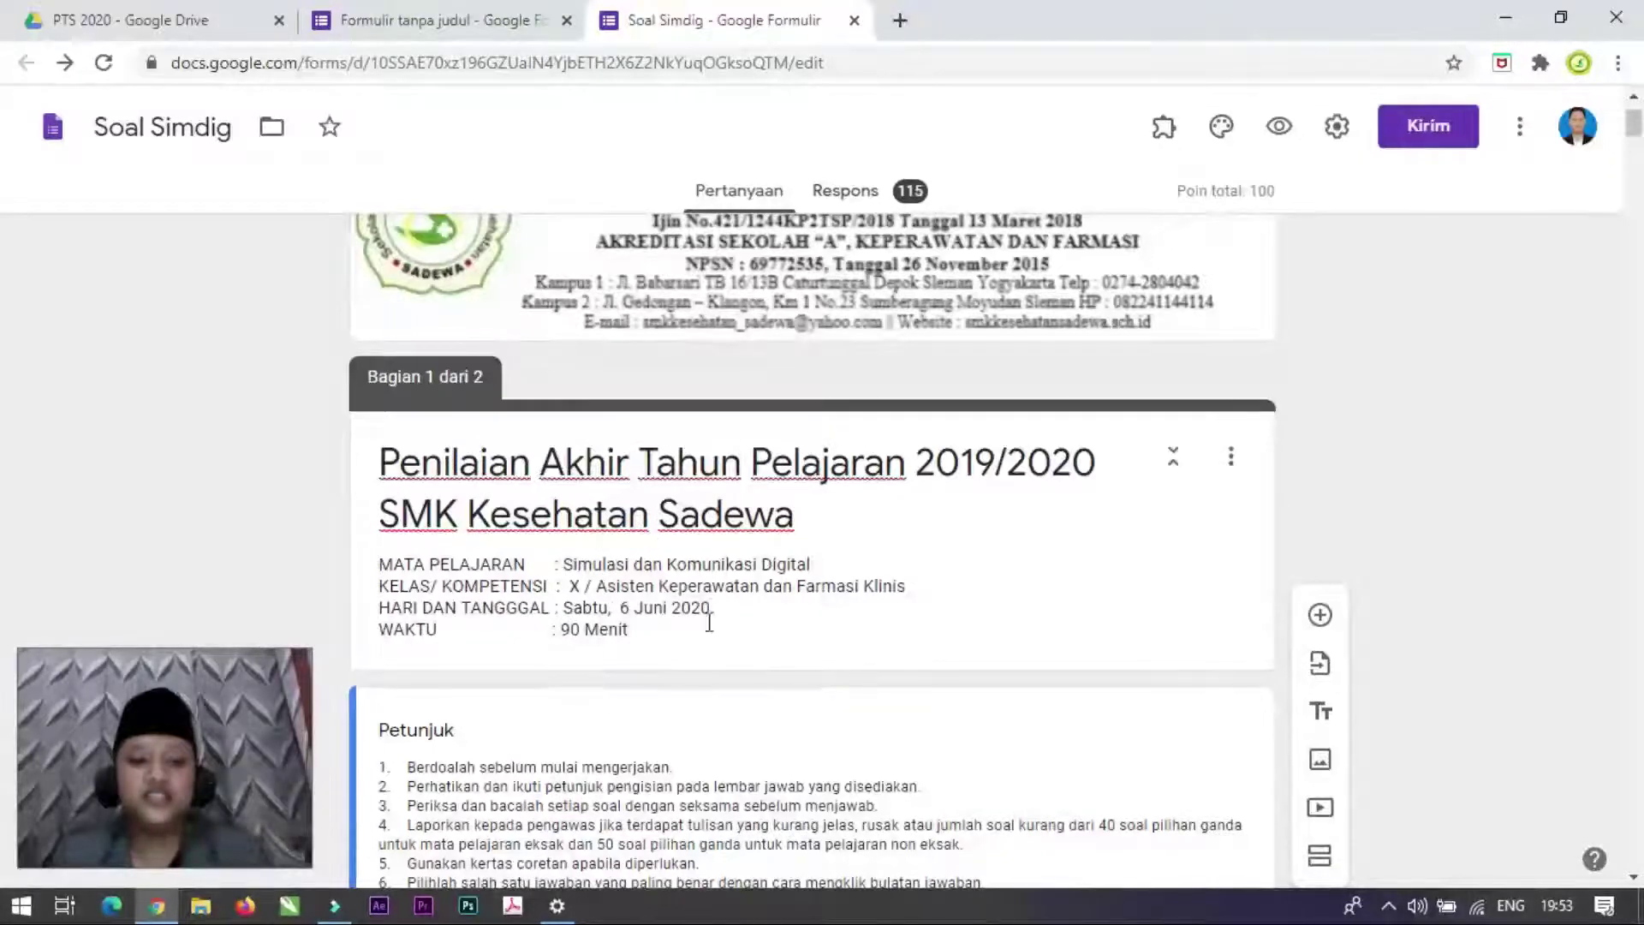
scroll(653, 586, up, 1)
scroll(651, 584, down, 15)
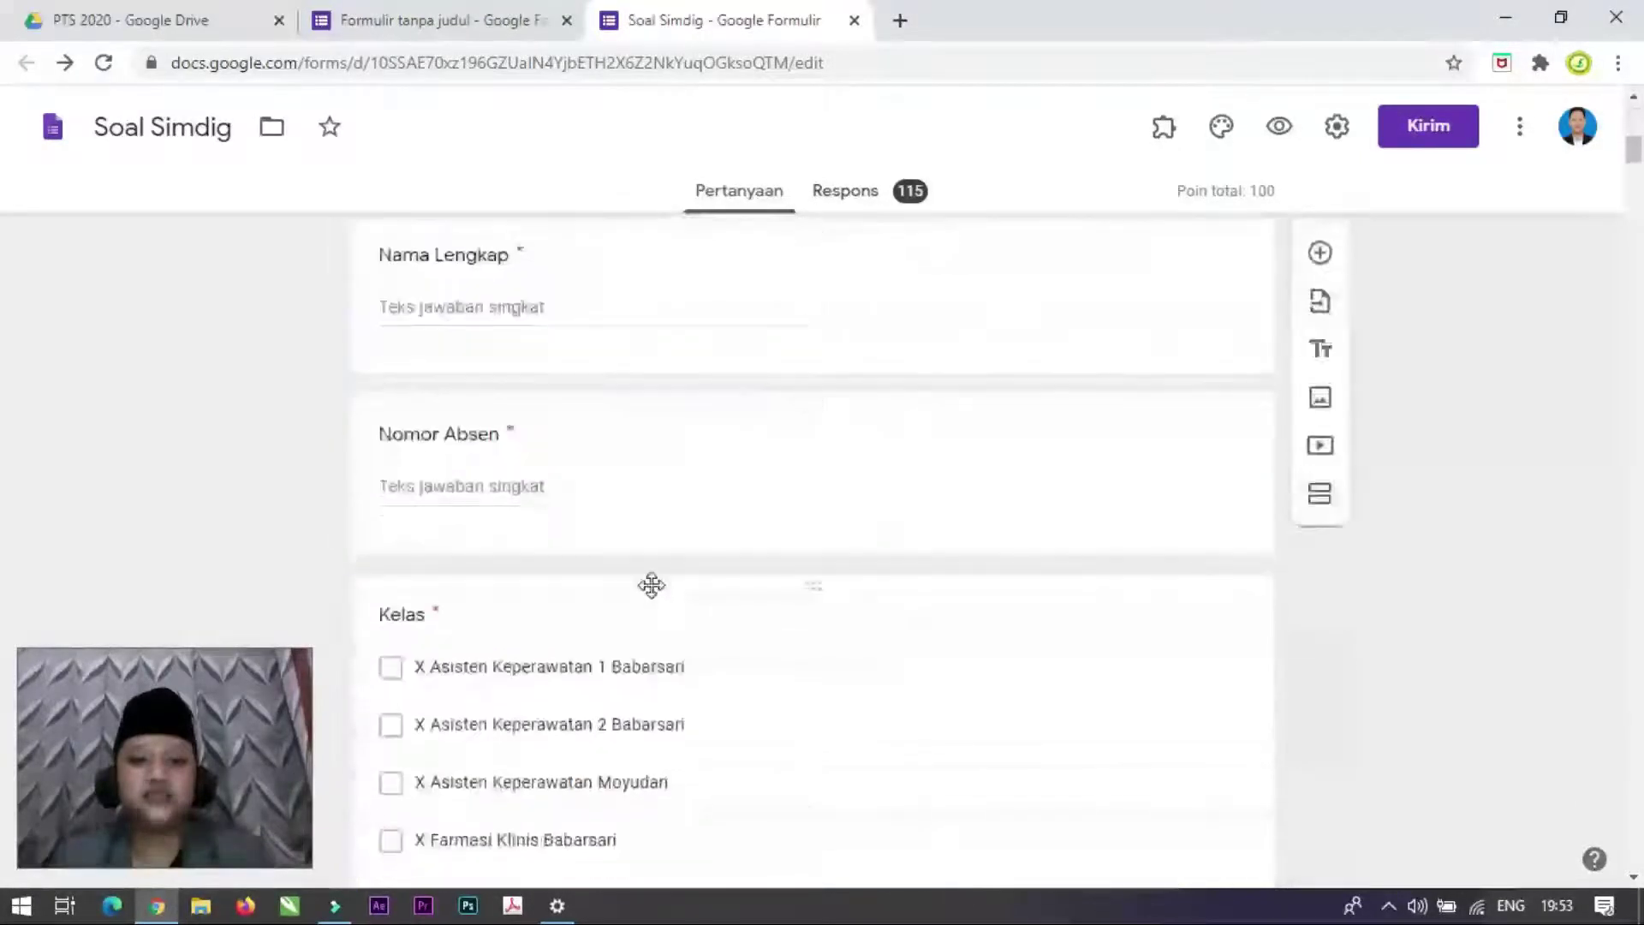
scroll(653, 591, up, 15)
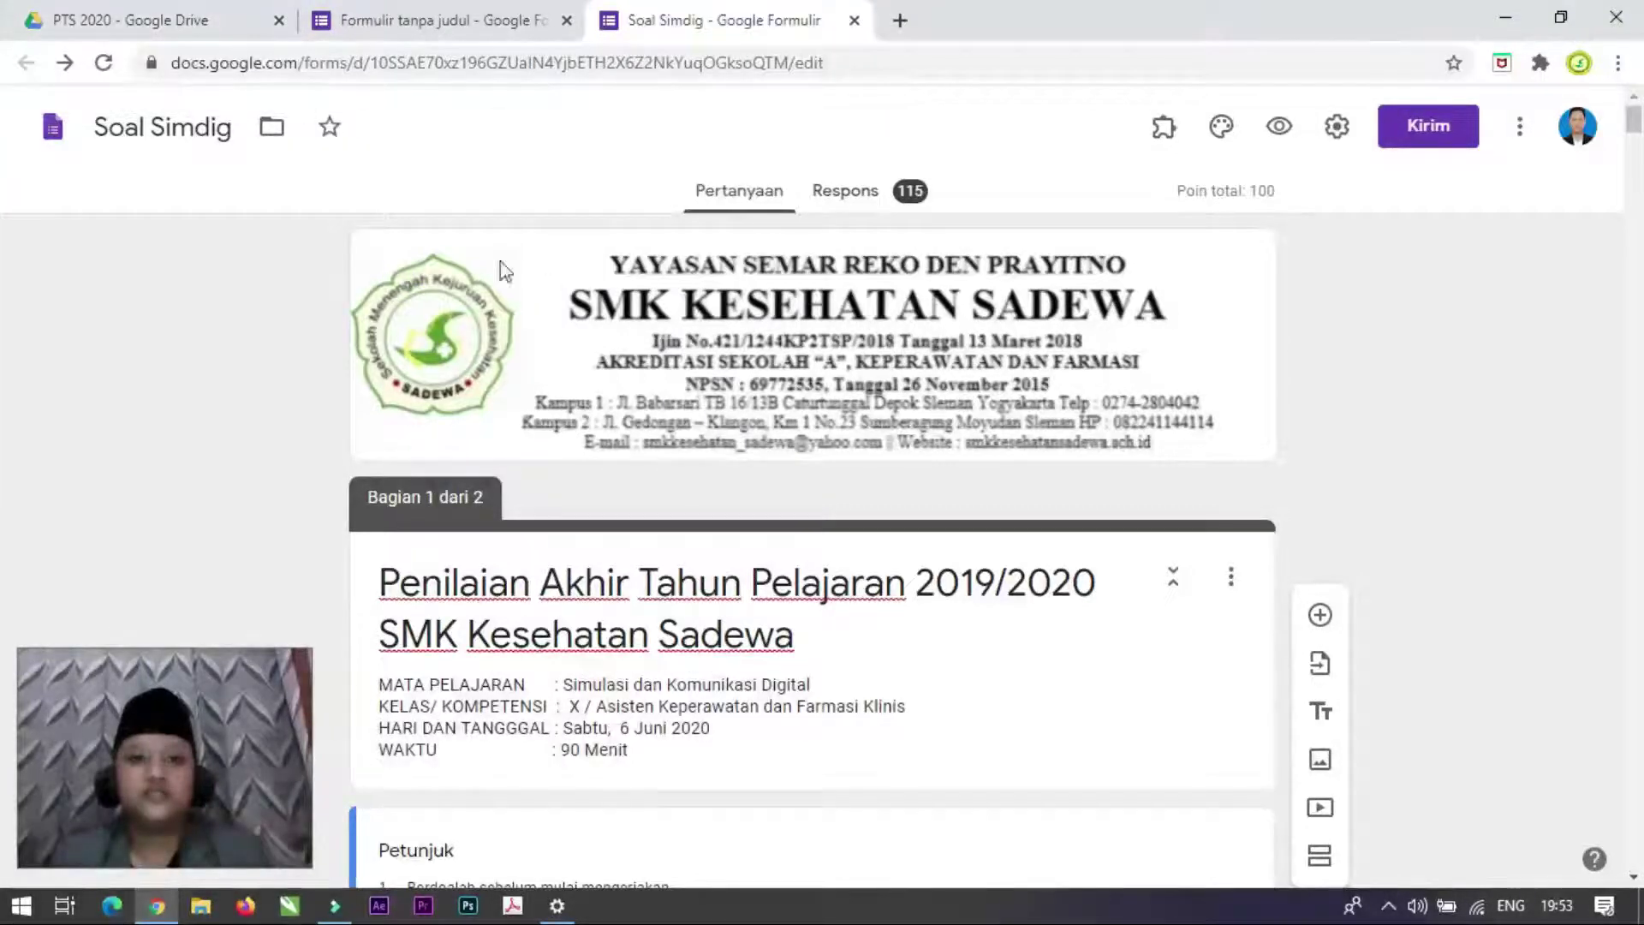
click(201, 19)
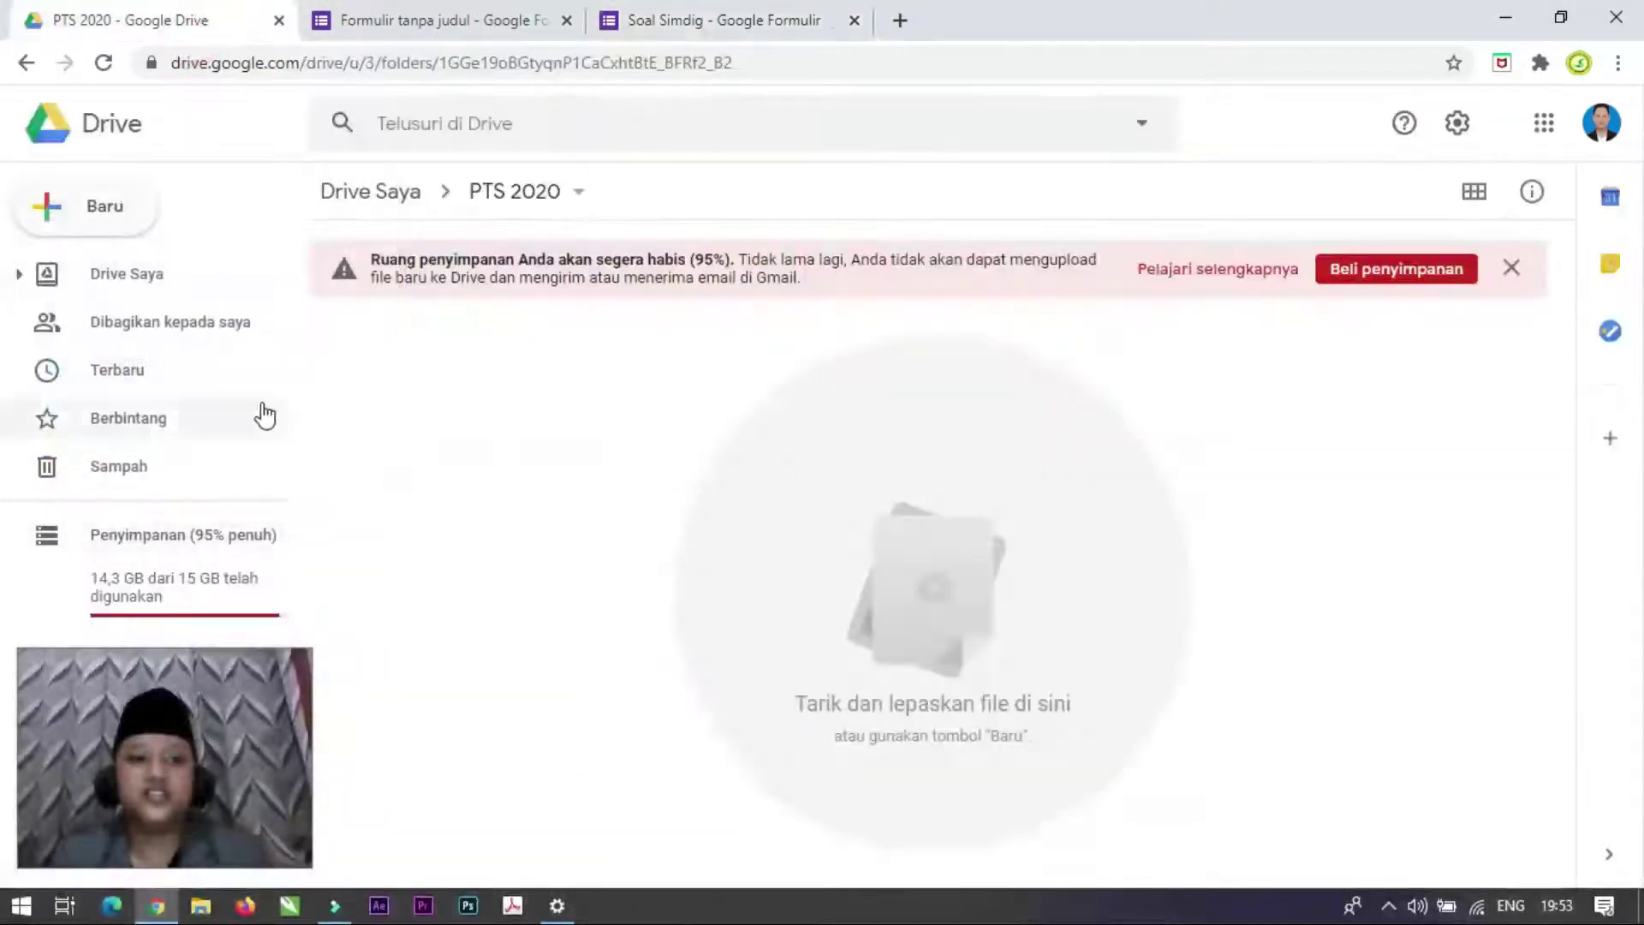
Step: Open PAT 2020 from My Drive, copy Soal Simdig, and select the new 'Salinan Soal Simdig'
click(134, 291)
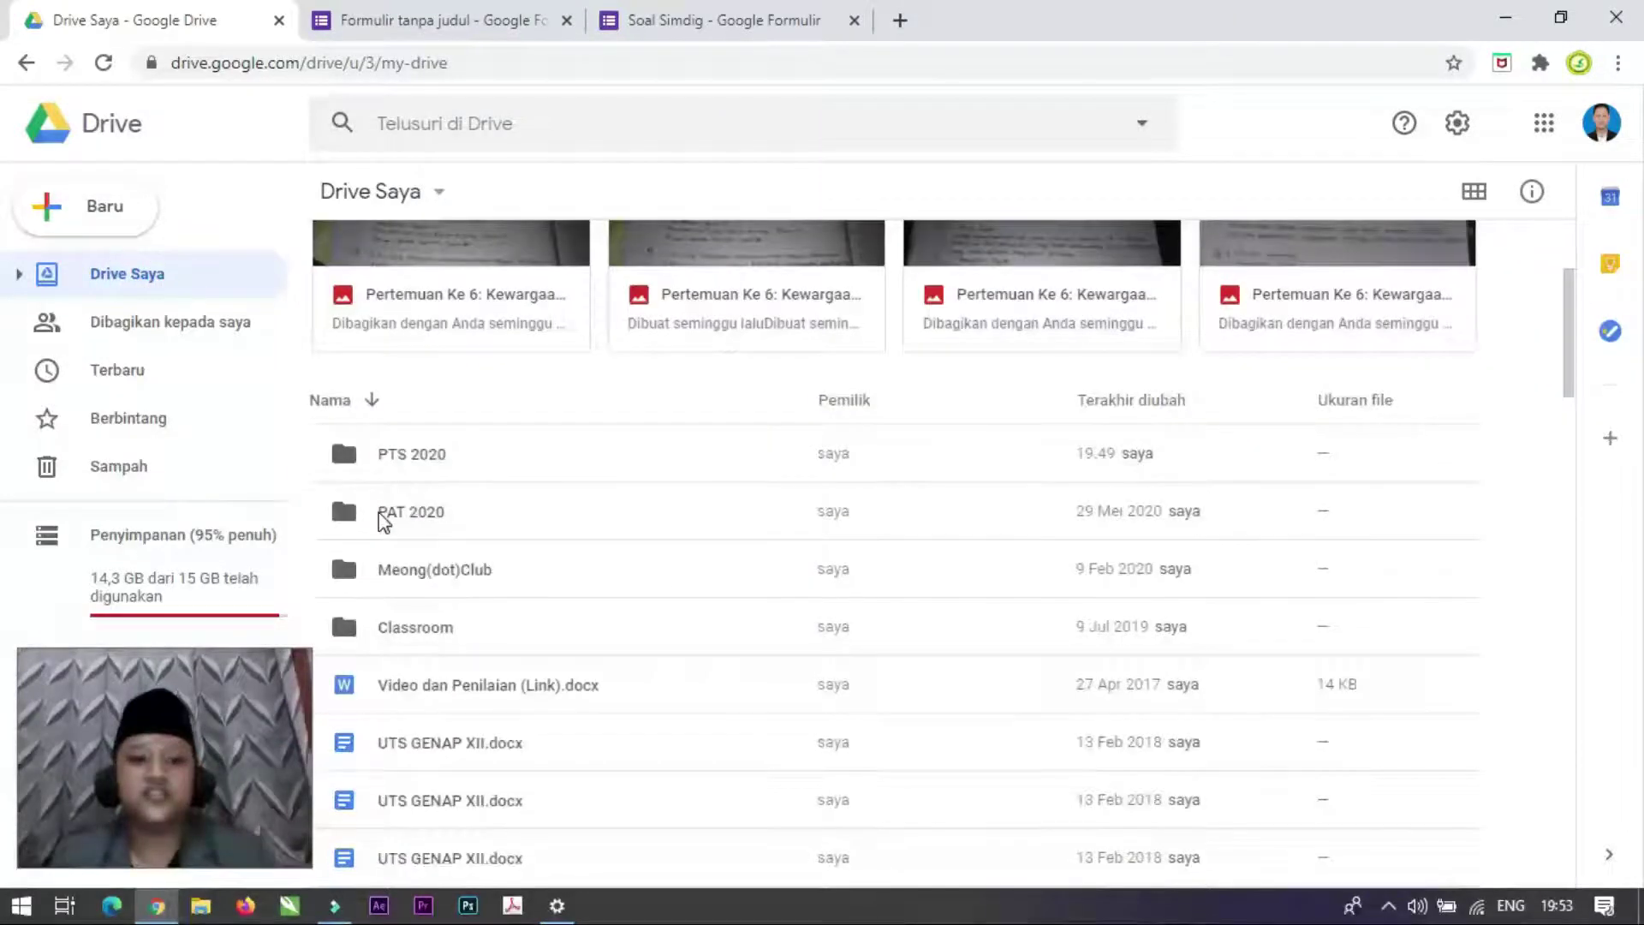
double_click(380, 514)
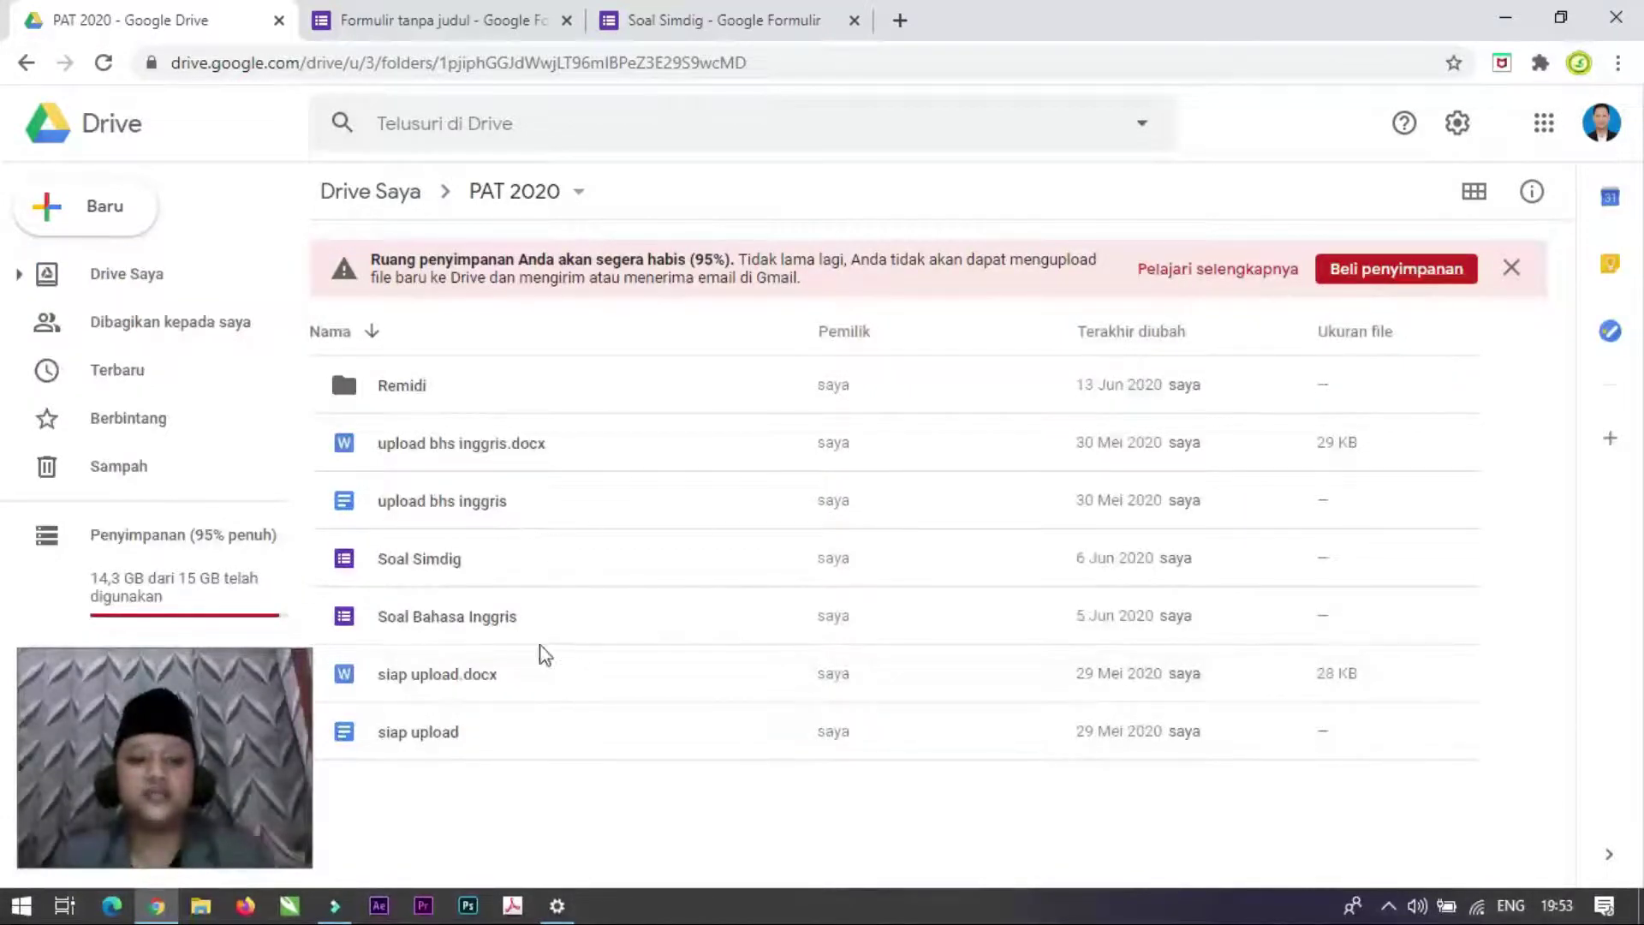
click(452, 563)
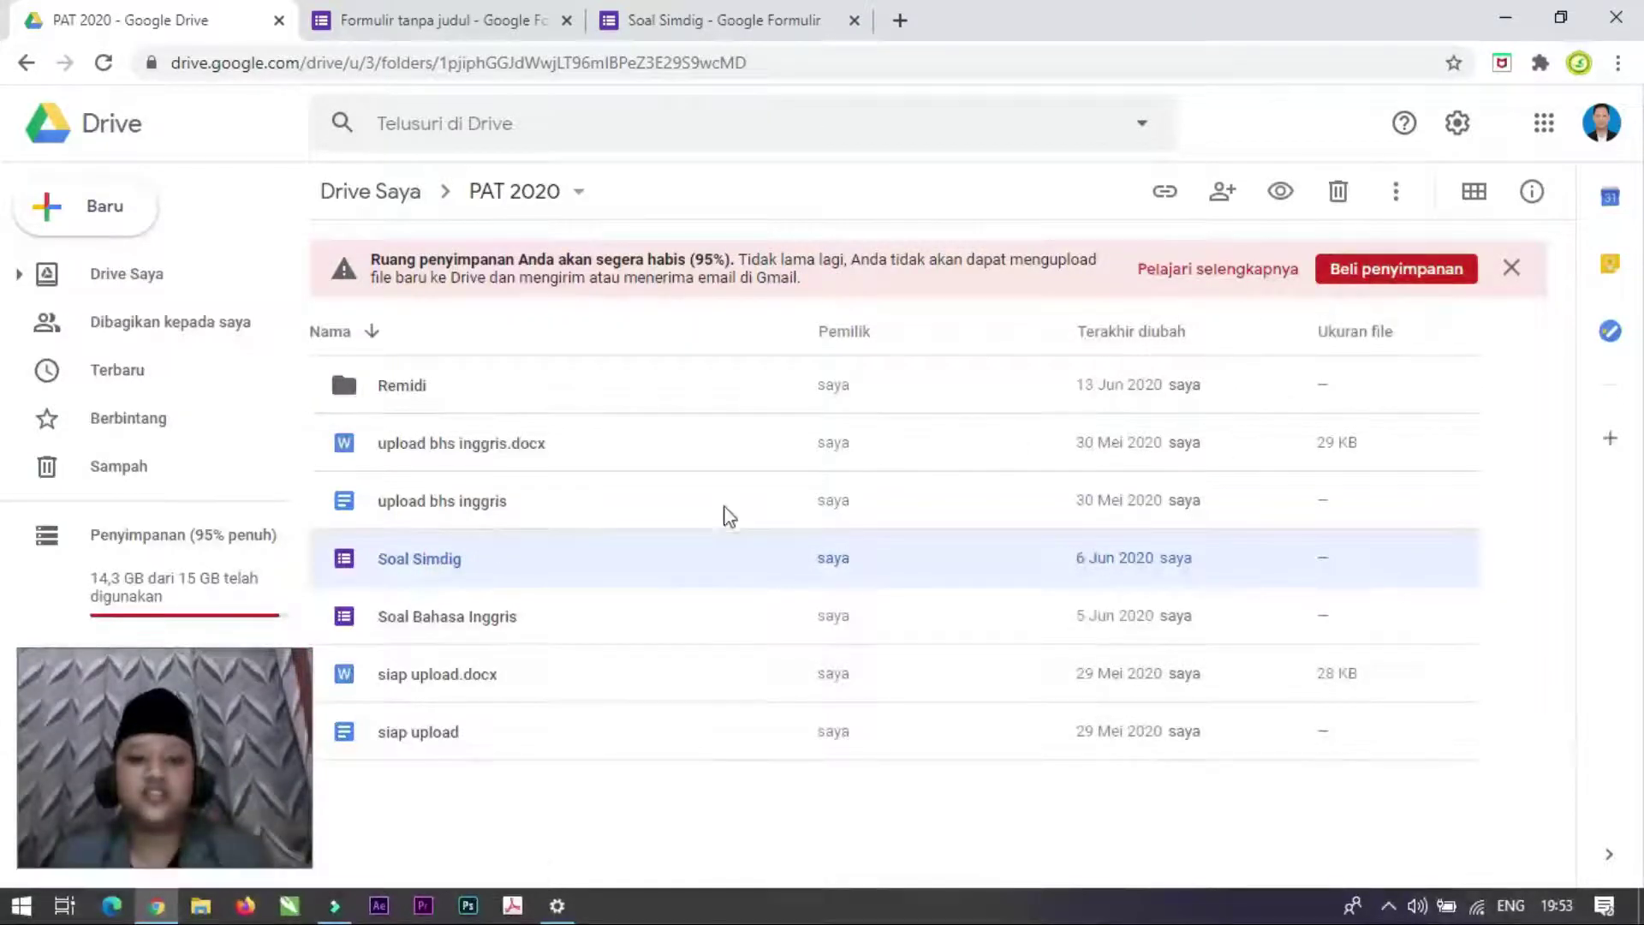
right_click(617, 565)
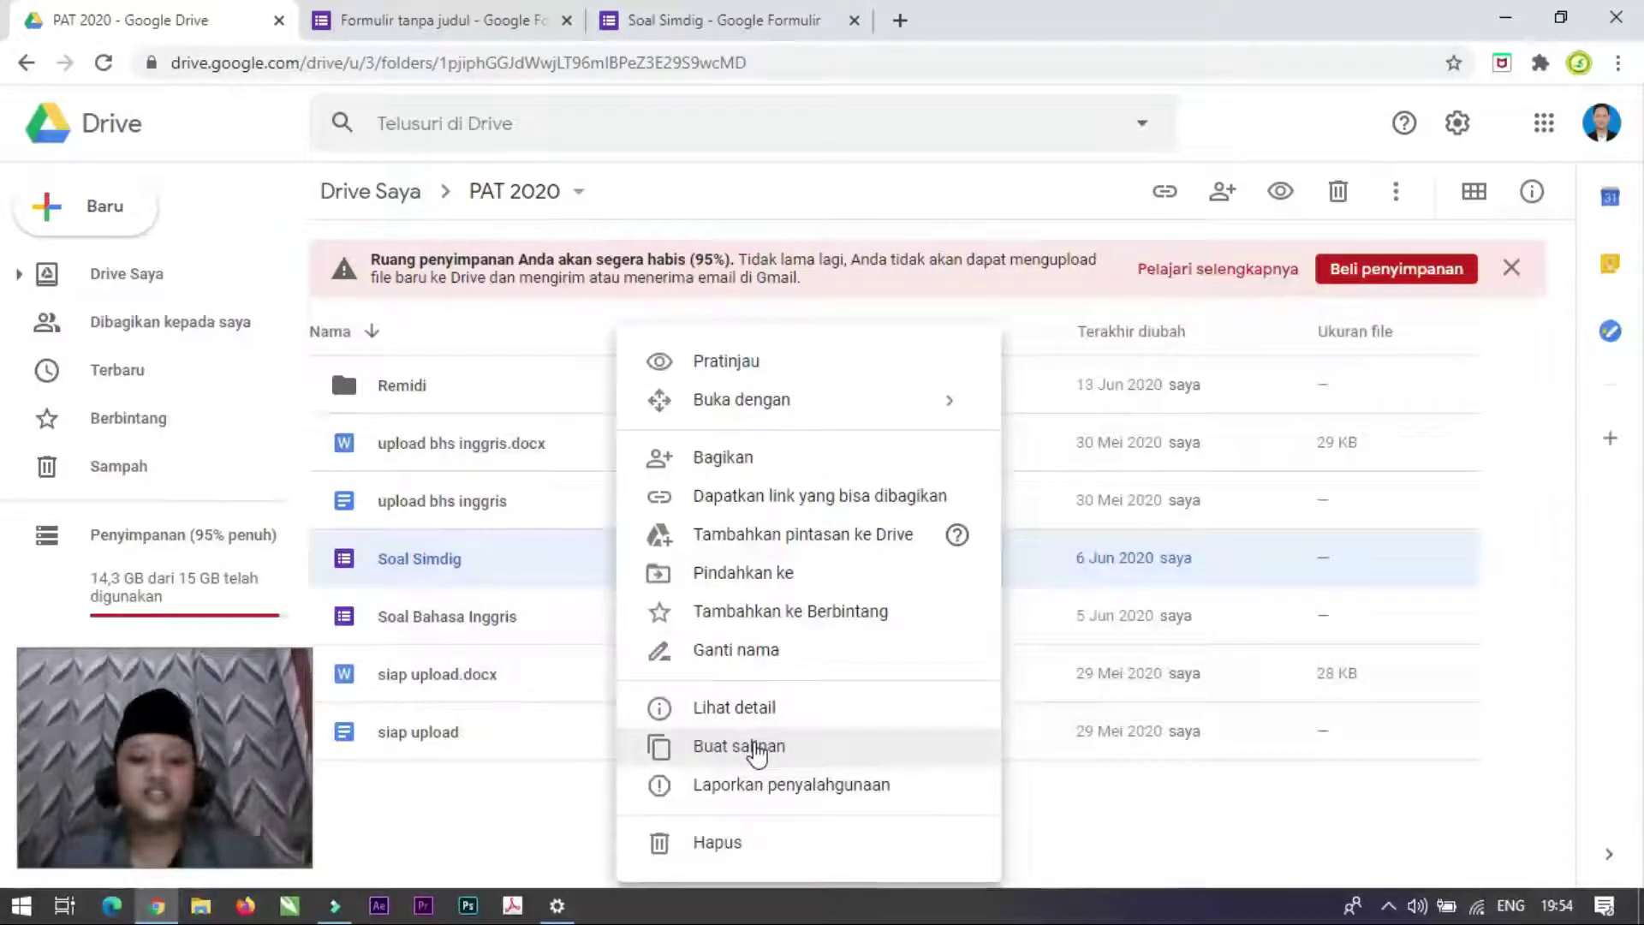
click(758, 748)
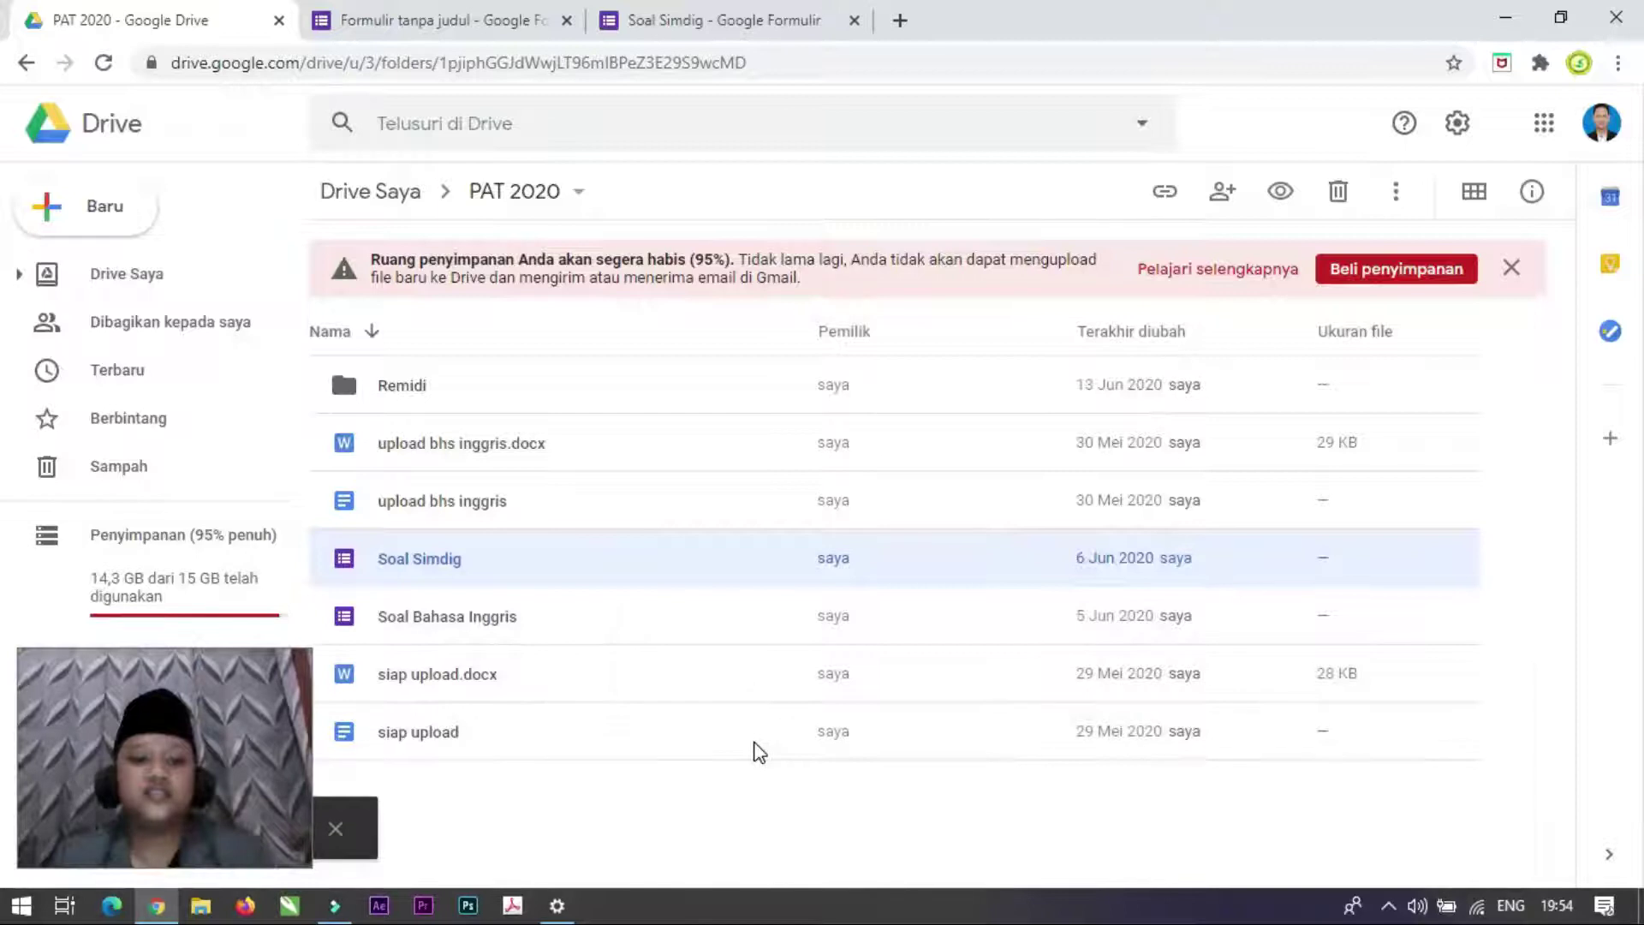
right_click(677, 827)
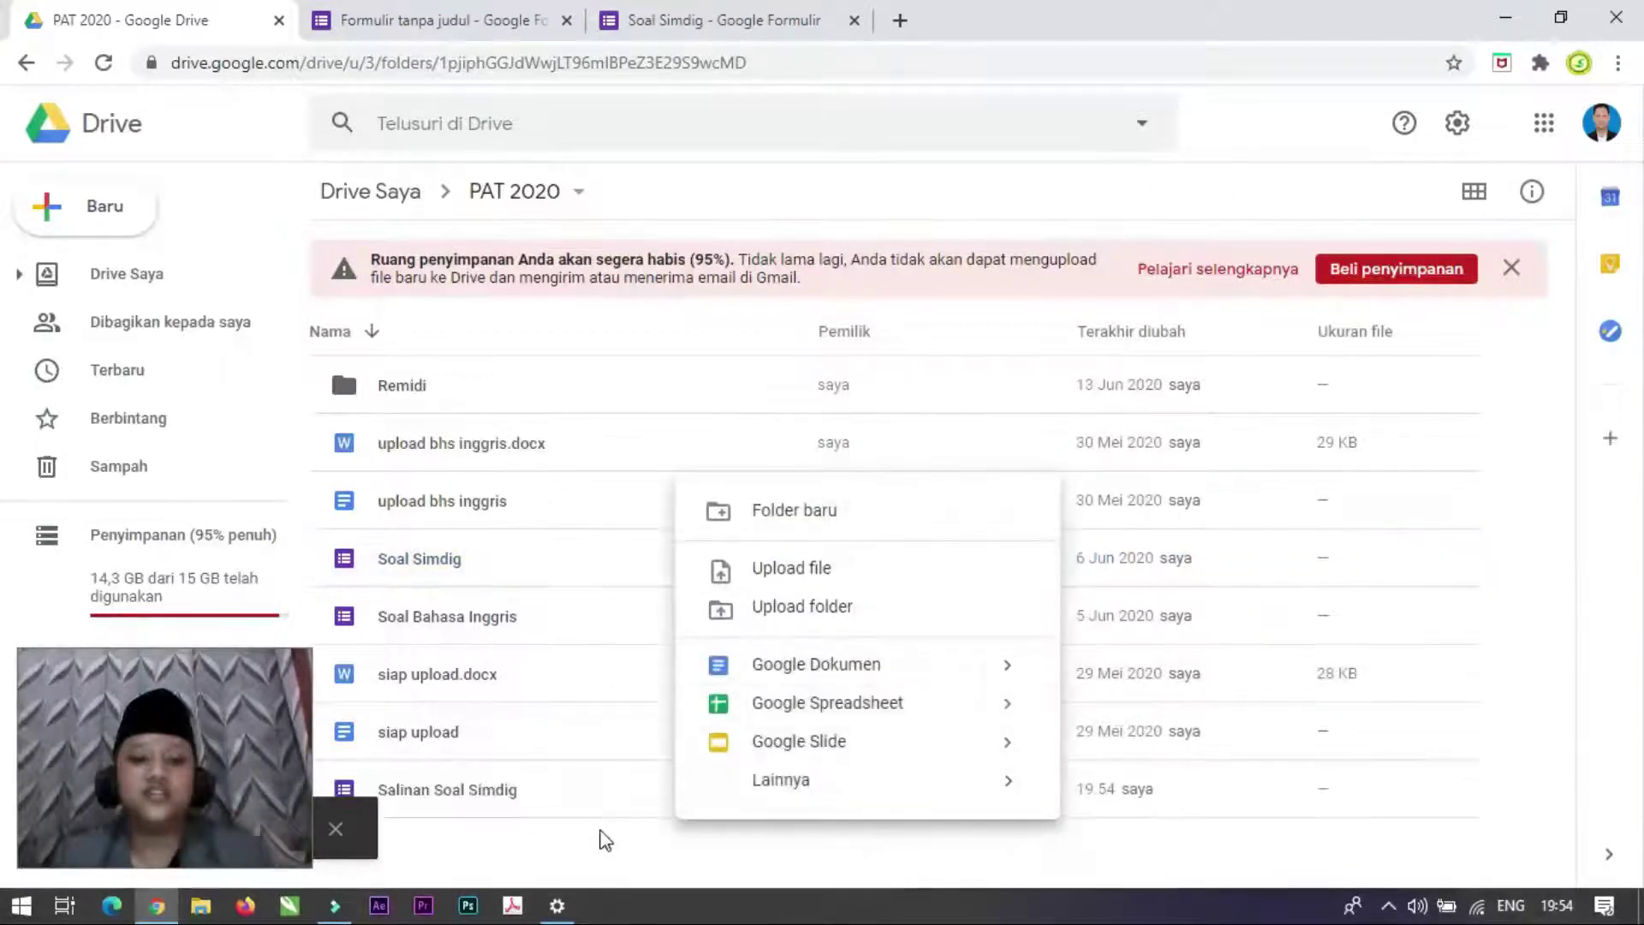
click(591, 789)
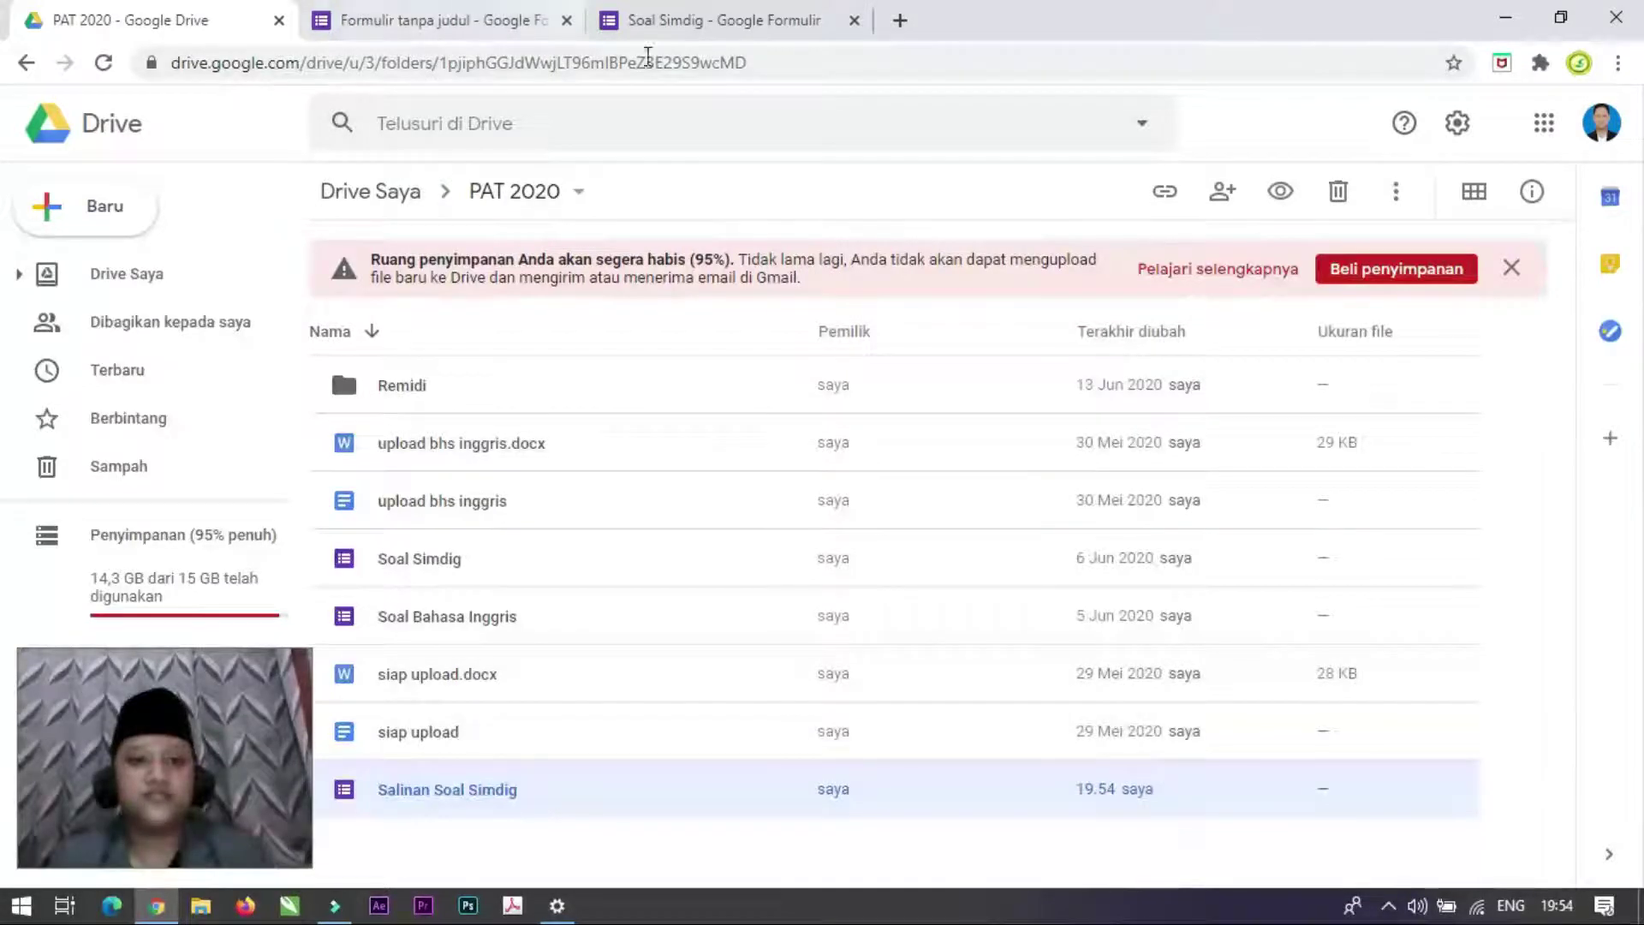
Step: Replace the 'Formulir tanpa judul' title of the new blank form with 'Soal PTS Simdig'
click(477, 12)
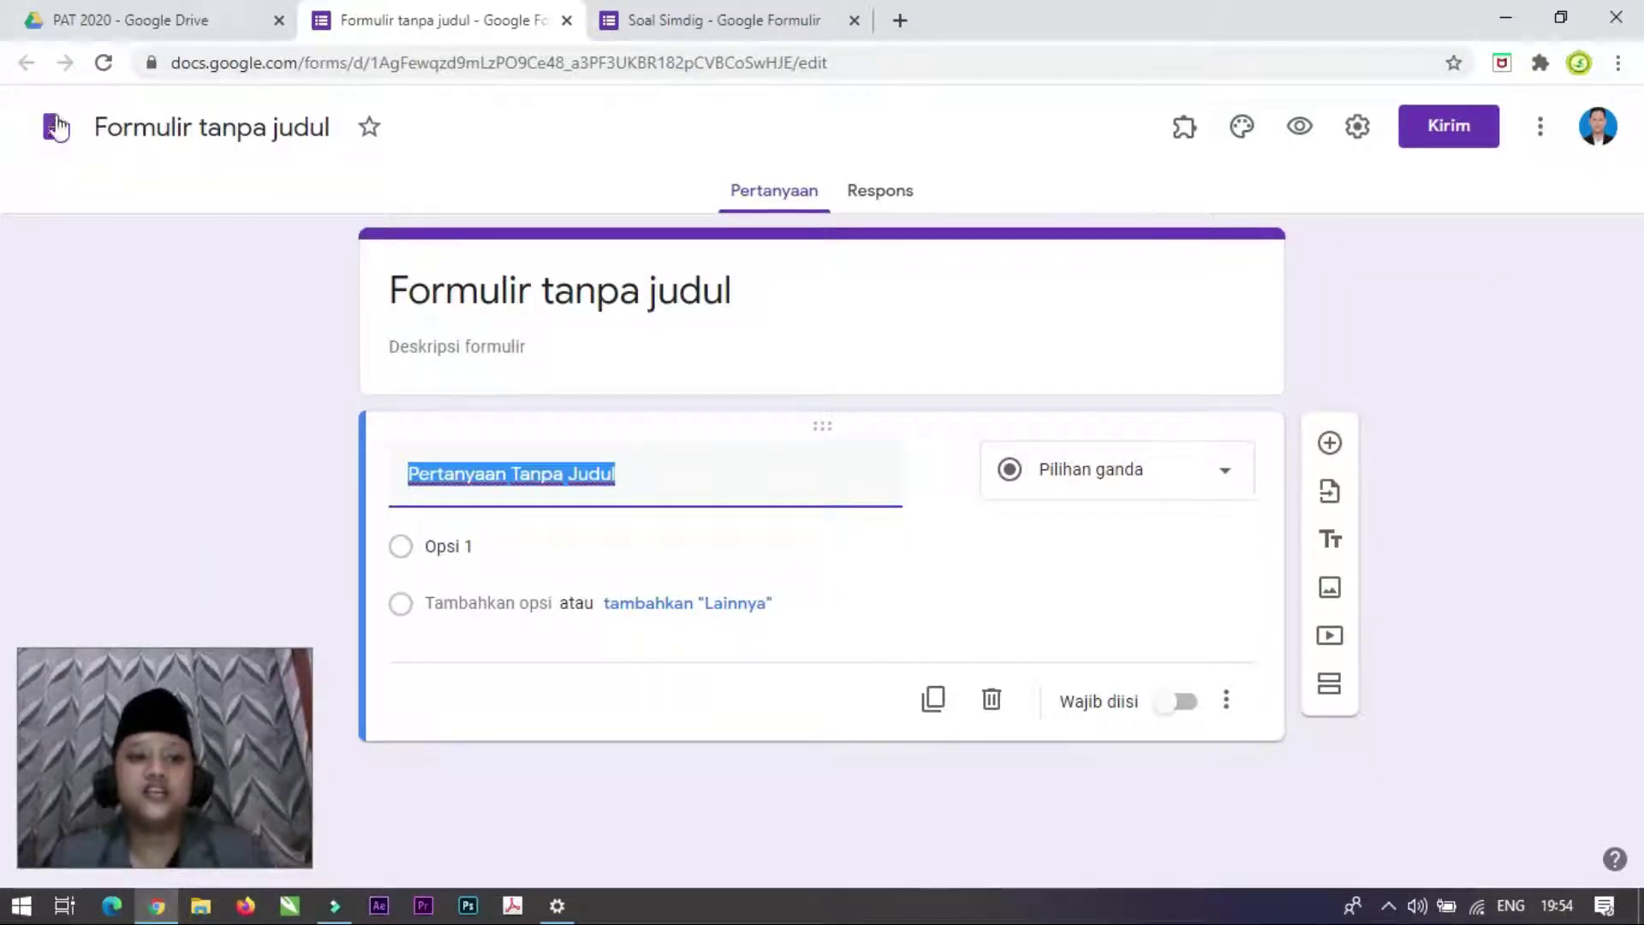
click(174, 125)
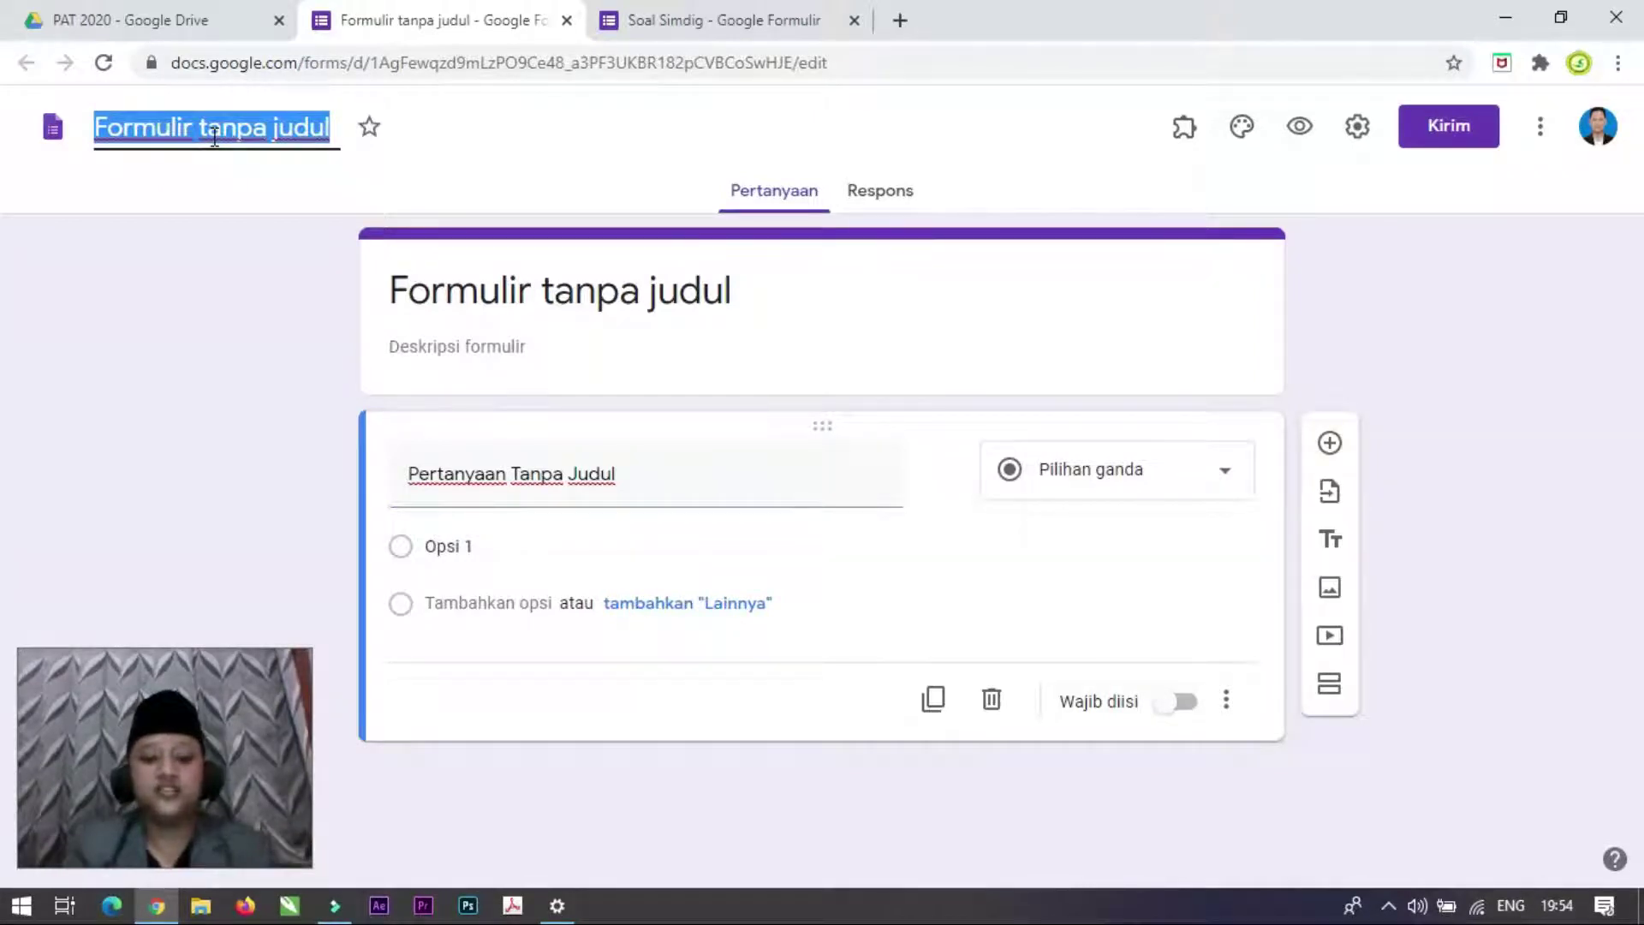
text(SO)
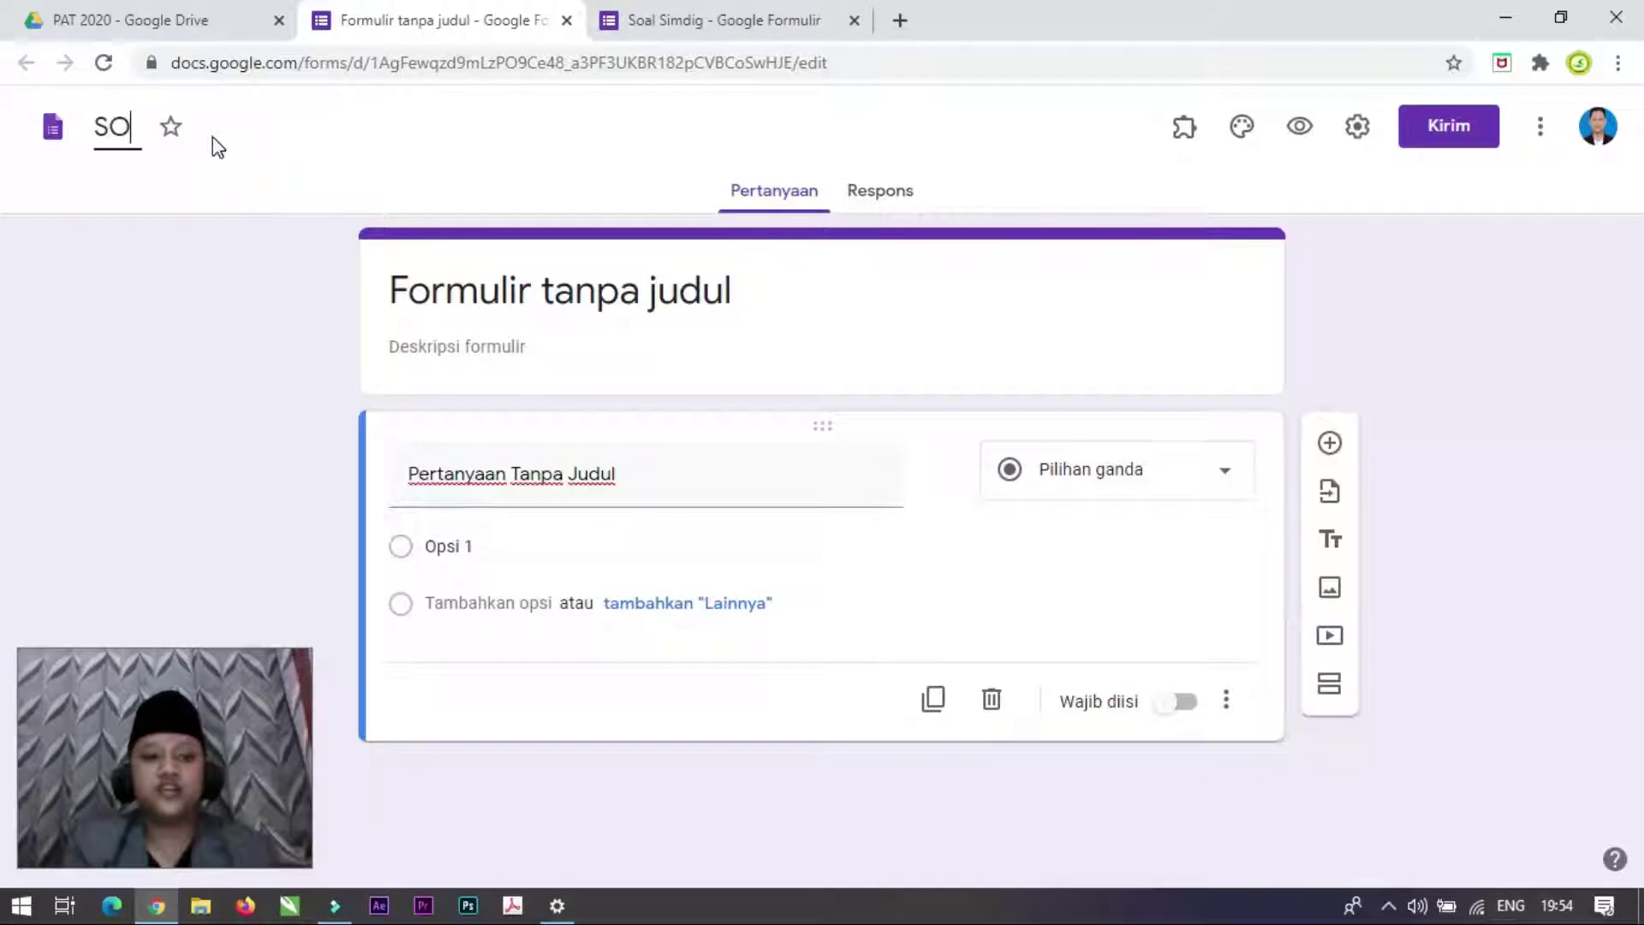
key(BackSpace)
text(oal PTS )
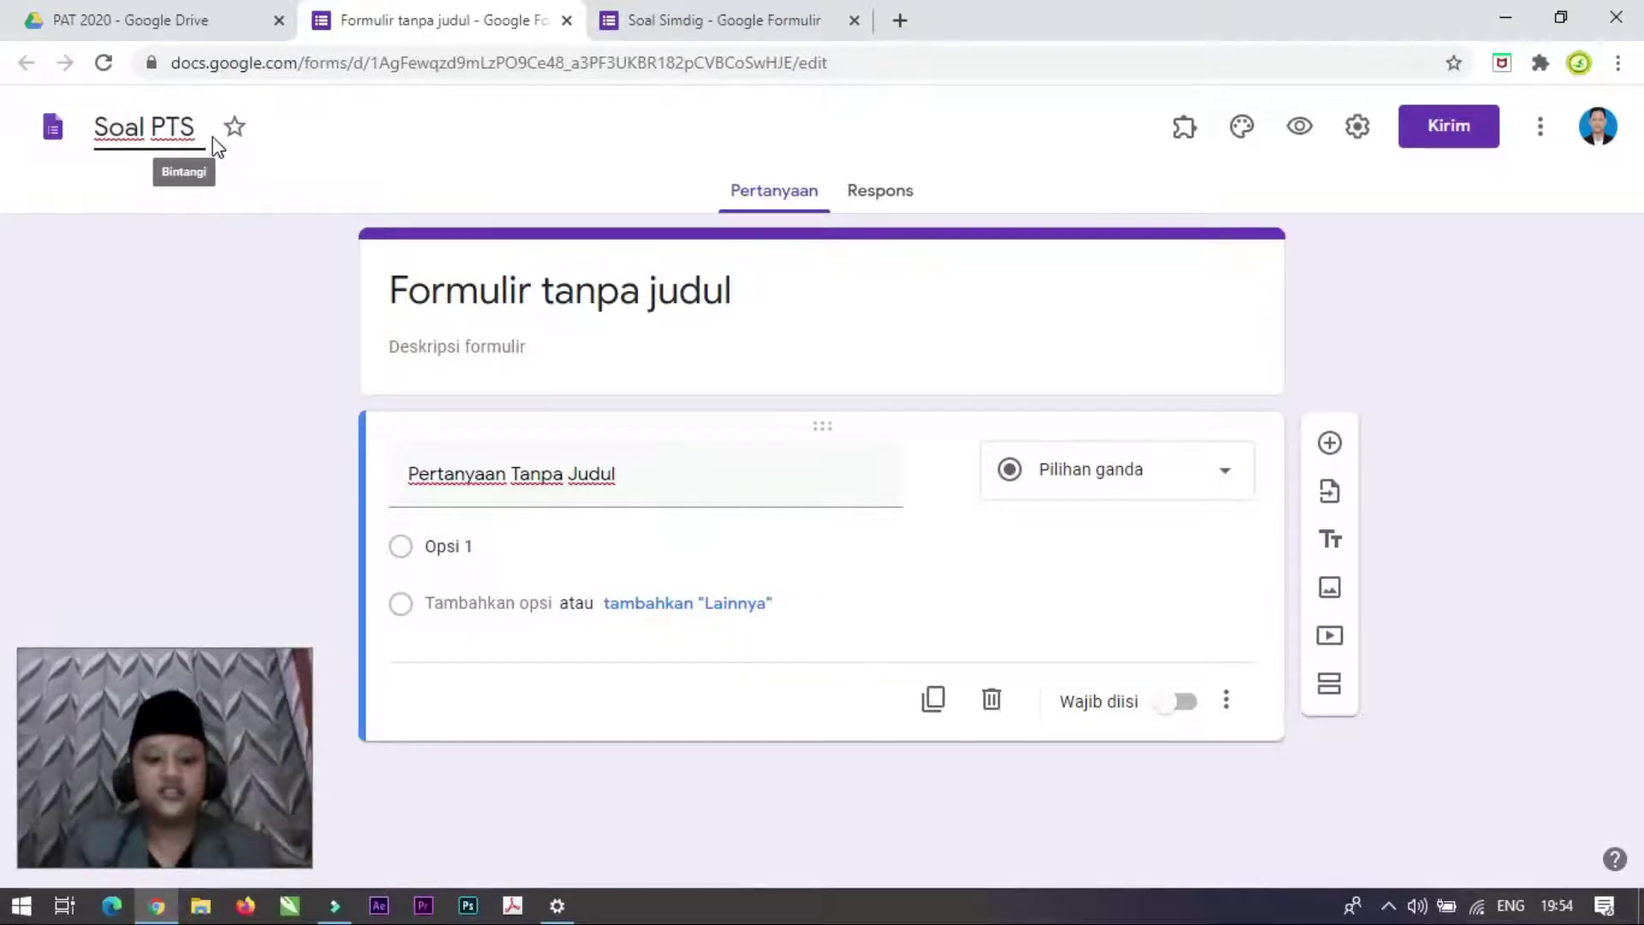
text(Simdig)
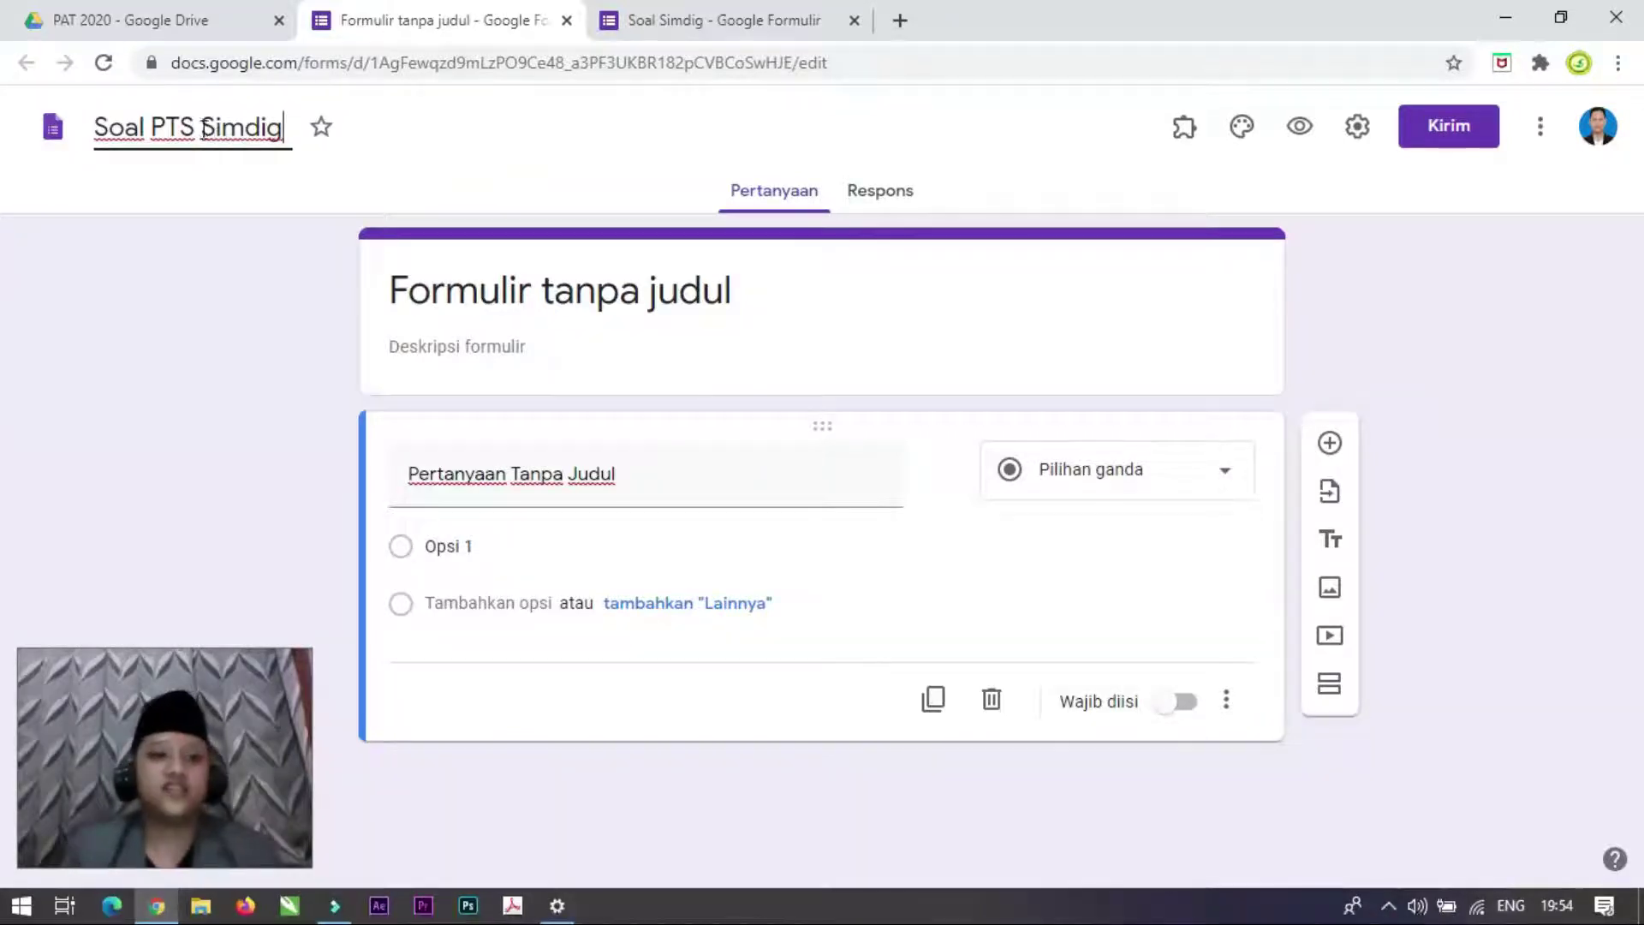
click(336, 192)
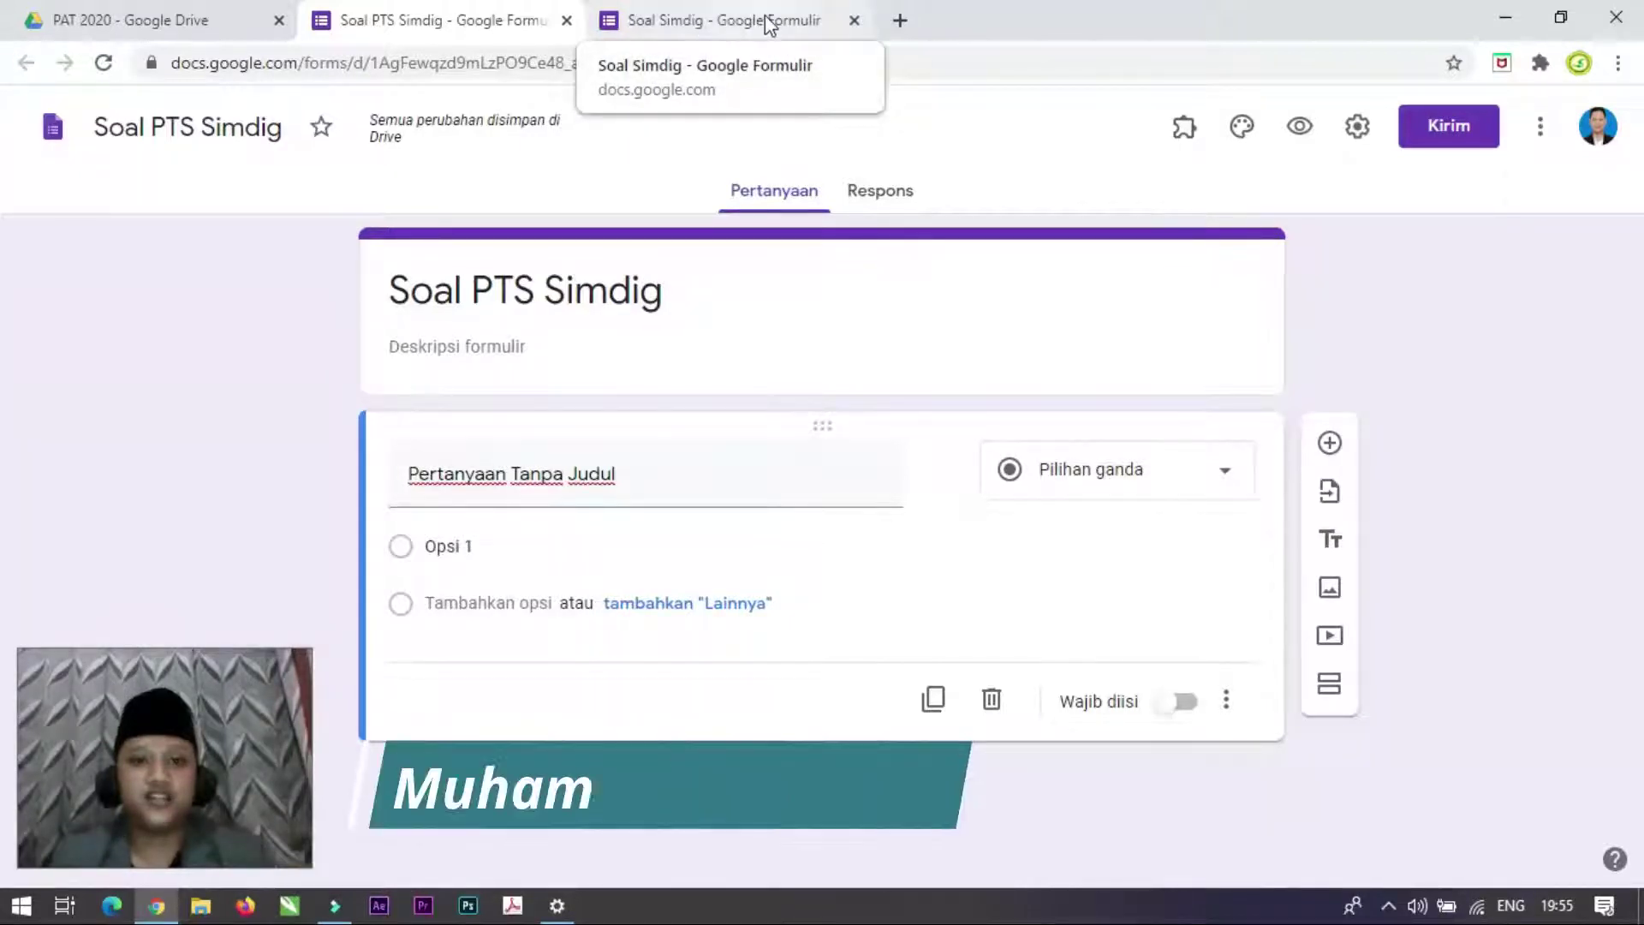
Step: Glance at the original Soal Simdig form, return to Soal PTS Simdig, then show the desktop
click(766, 24)
click(497, 26)
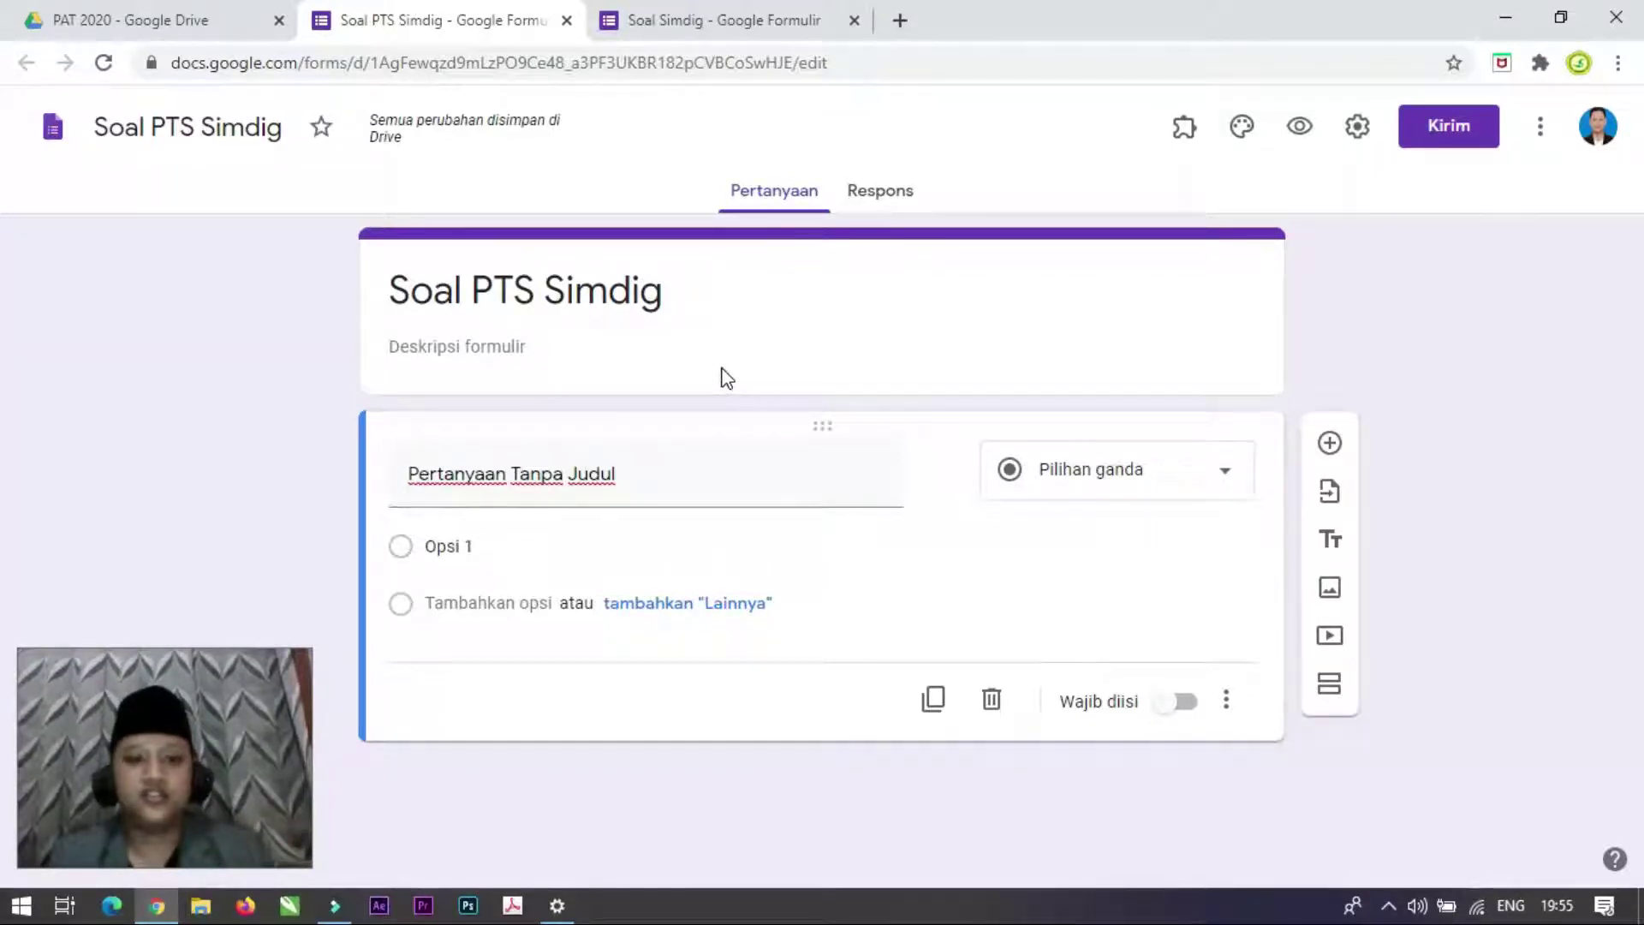
key(super+d)
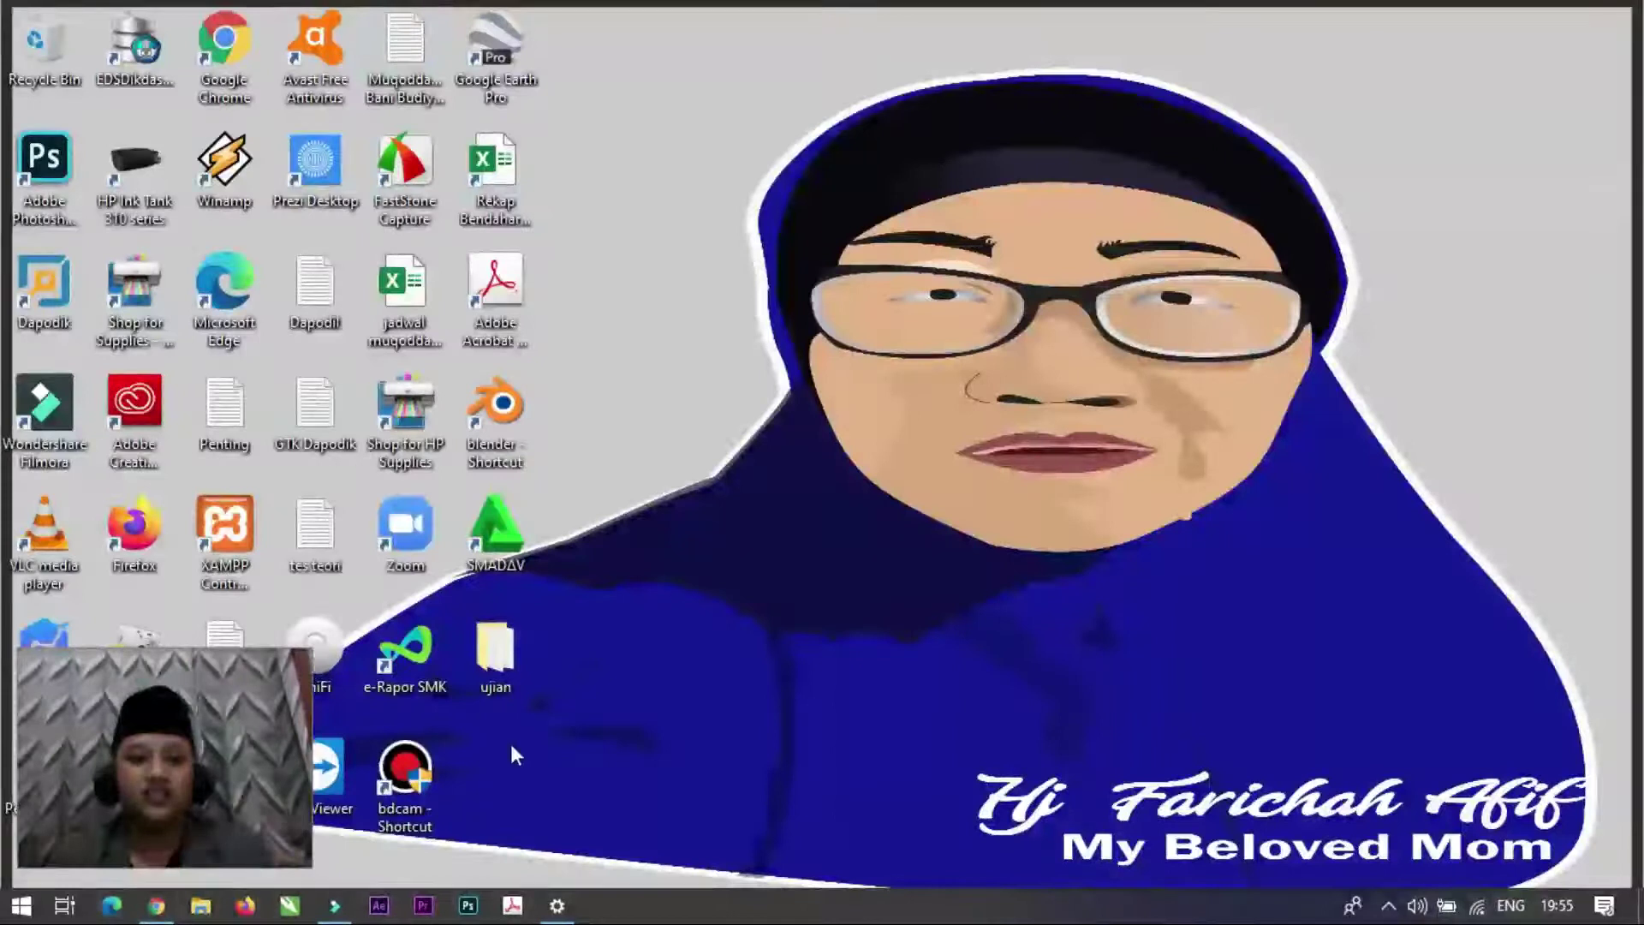
Step: Open Judul from the ujian folder in Notepad, select all its text, and return to Chrome
double_click(523, 676)
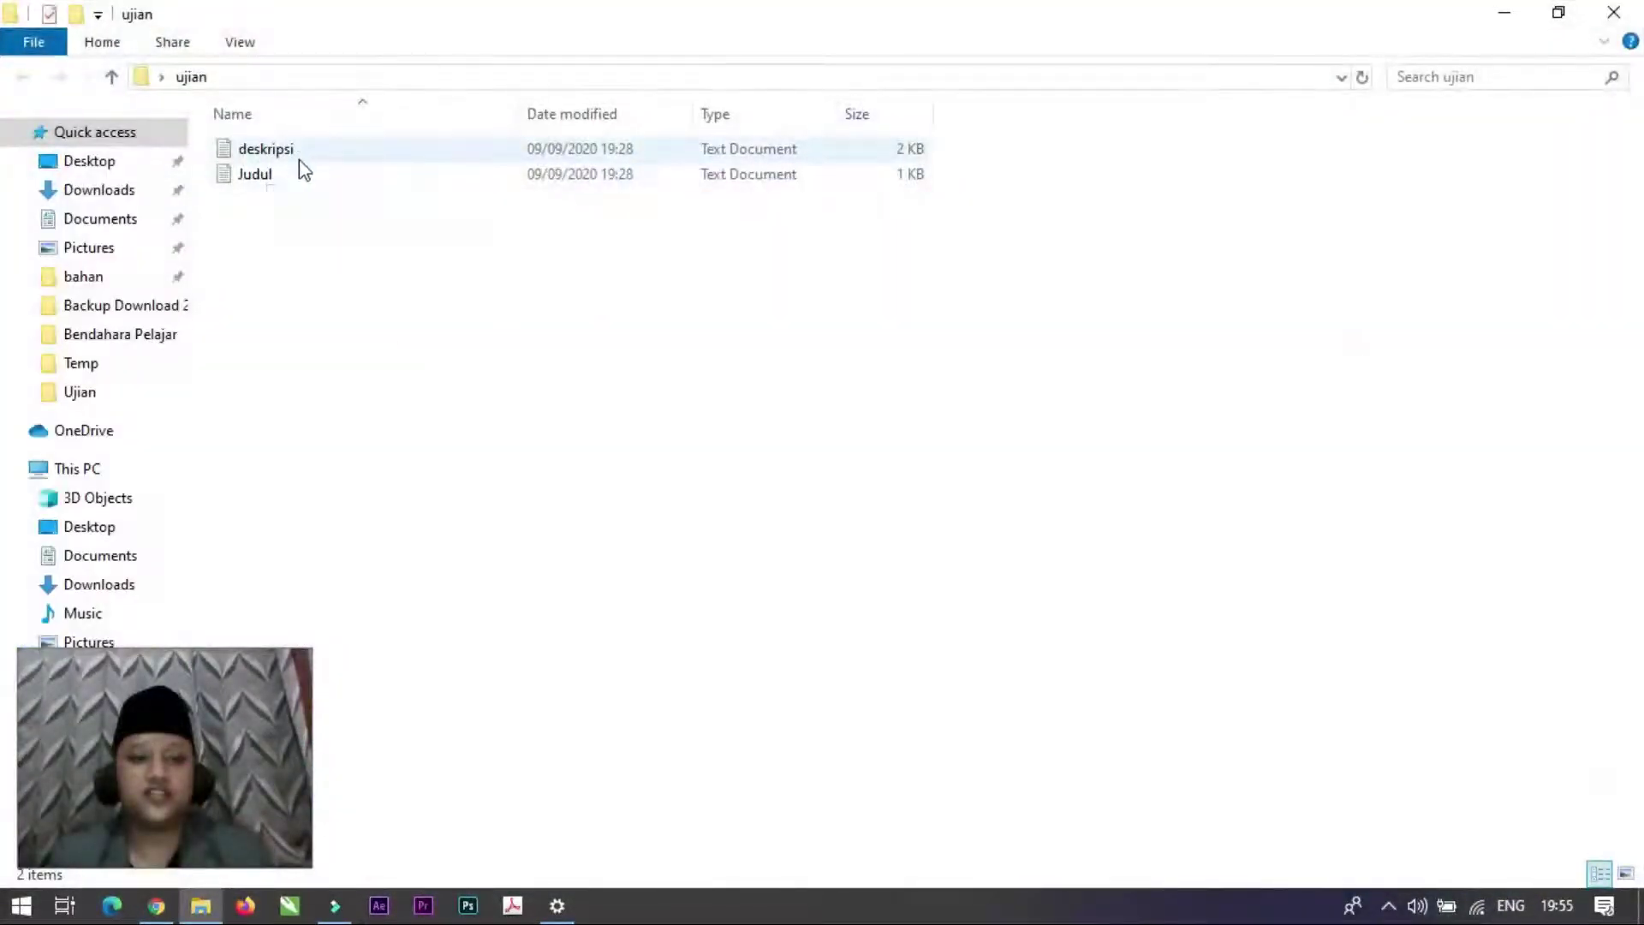
double_click(298, 173)
click(683, 368)
key(ctrl+a)
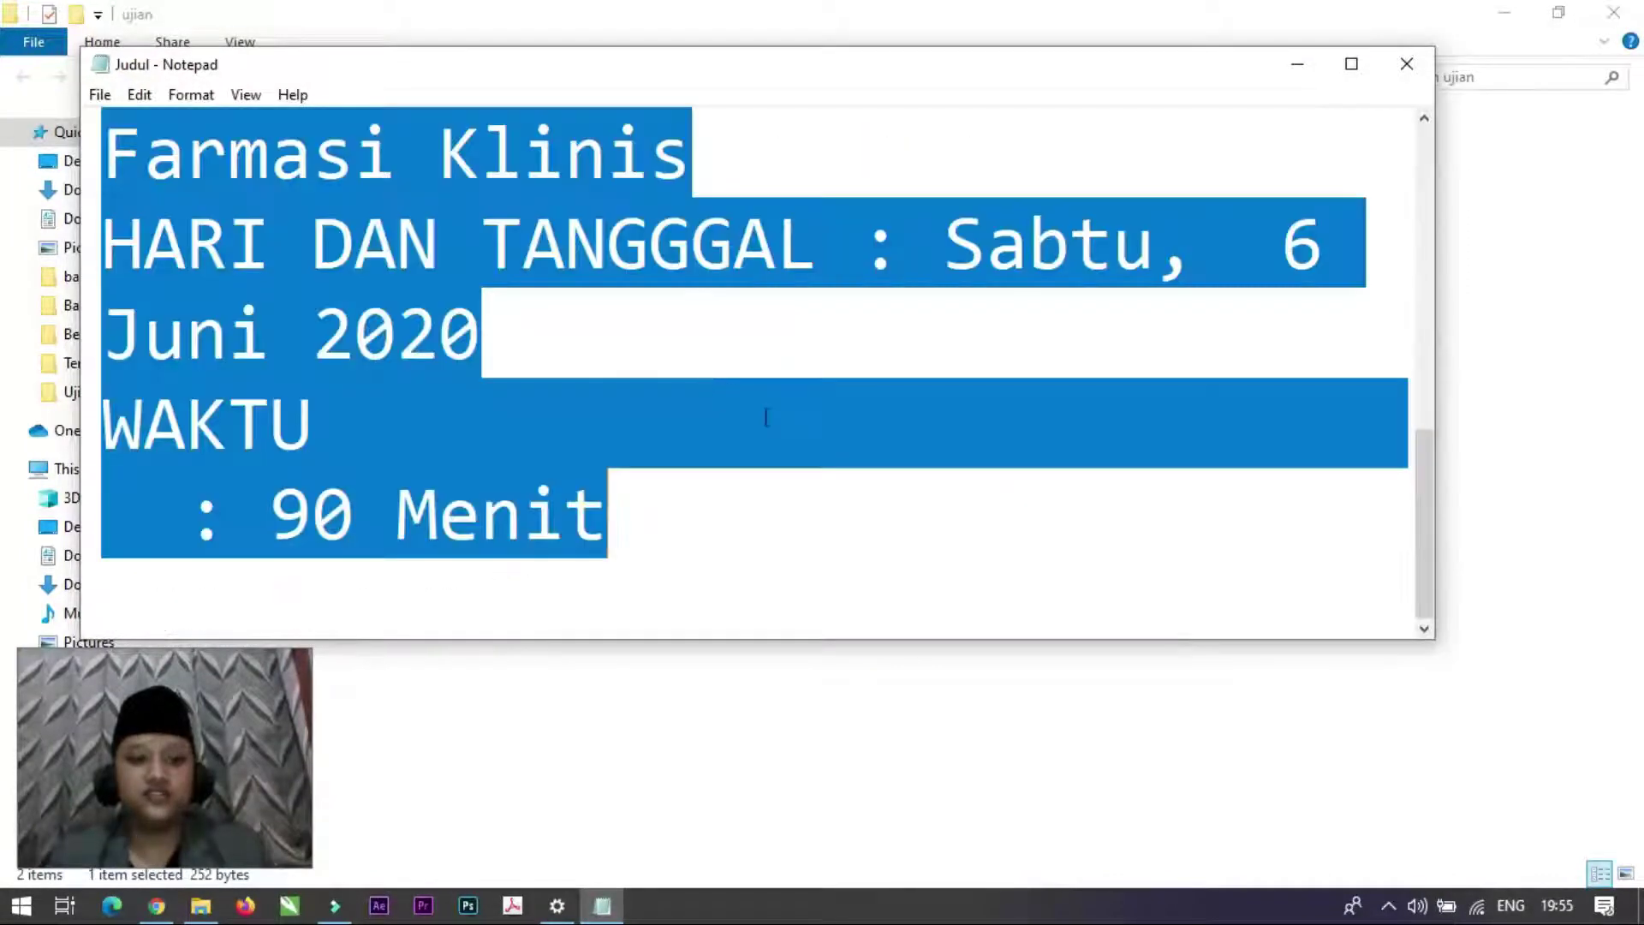
key(alt+Tab)
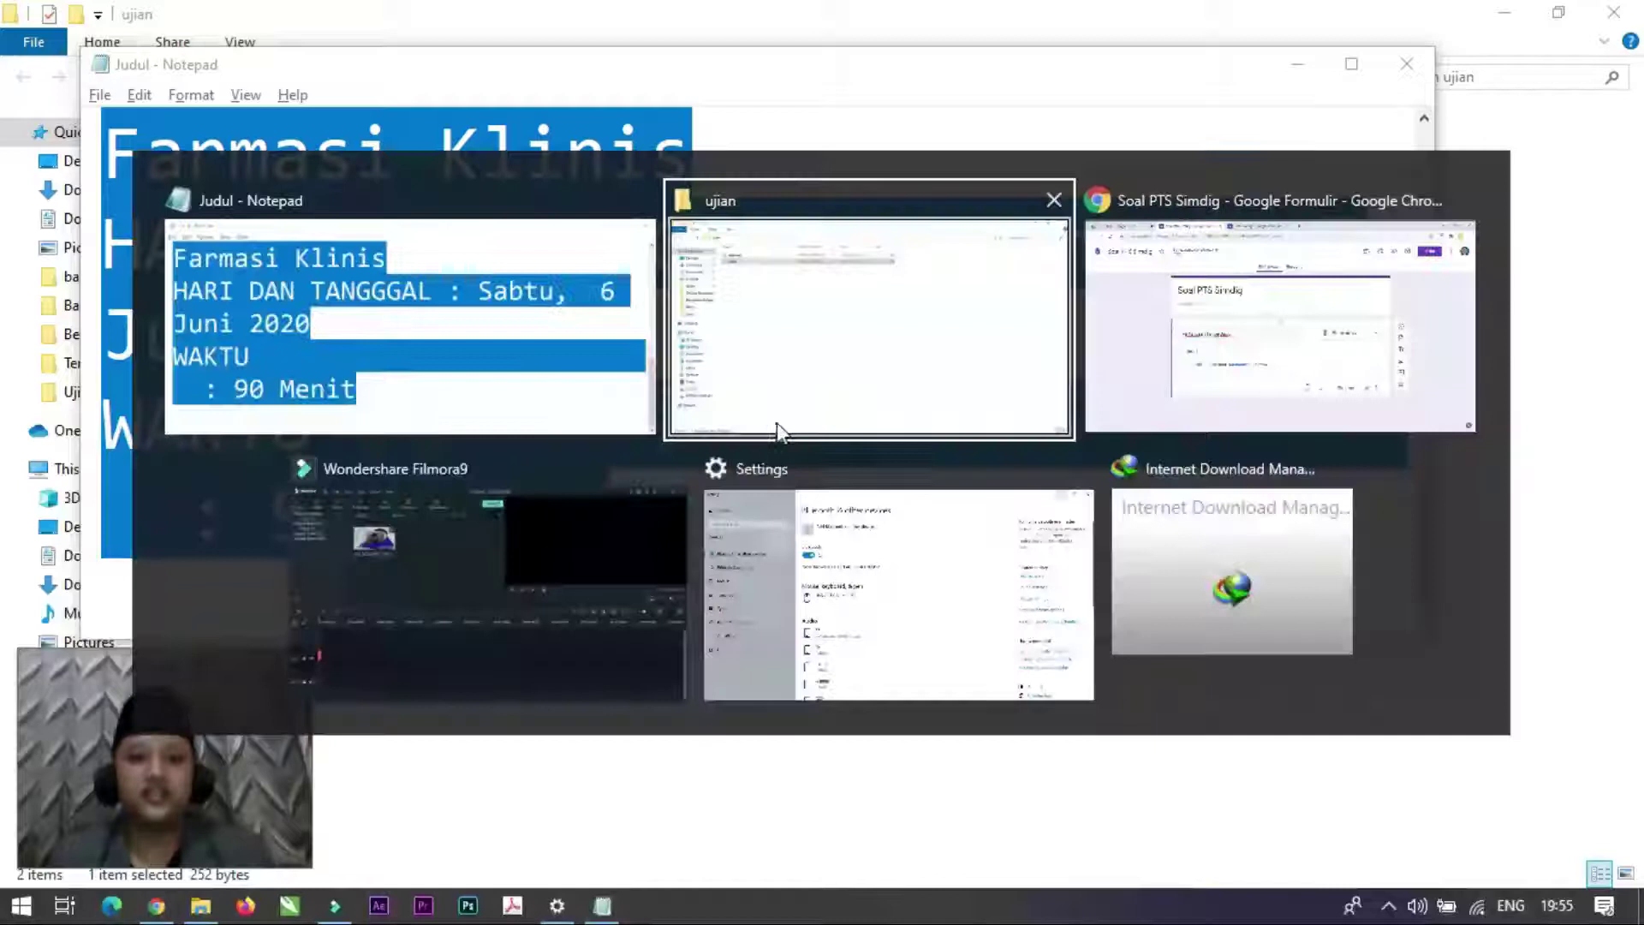
key(alt+Tab)
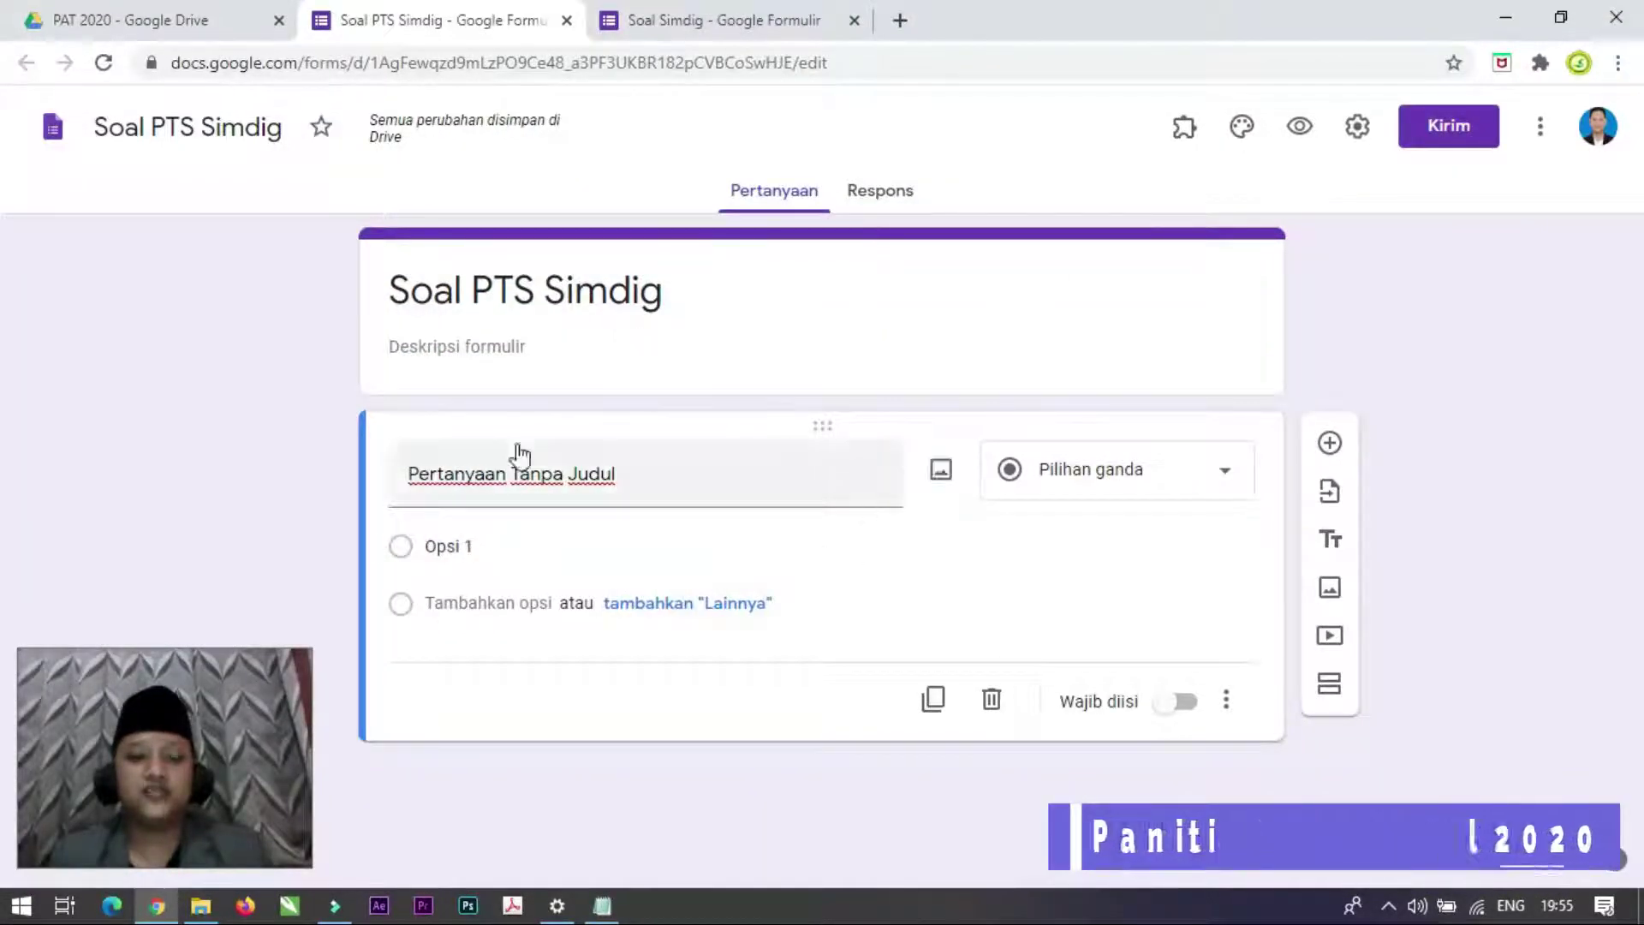
Step: Paste the exam header over the form title and move the exam details into the description
click(712, 311)
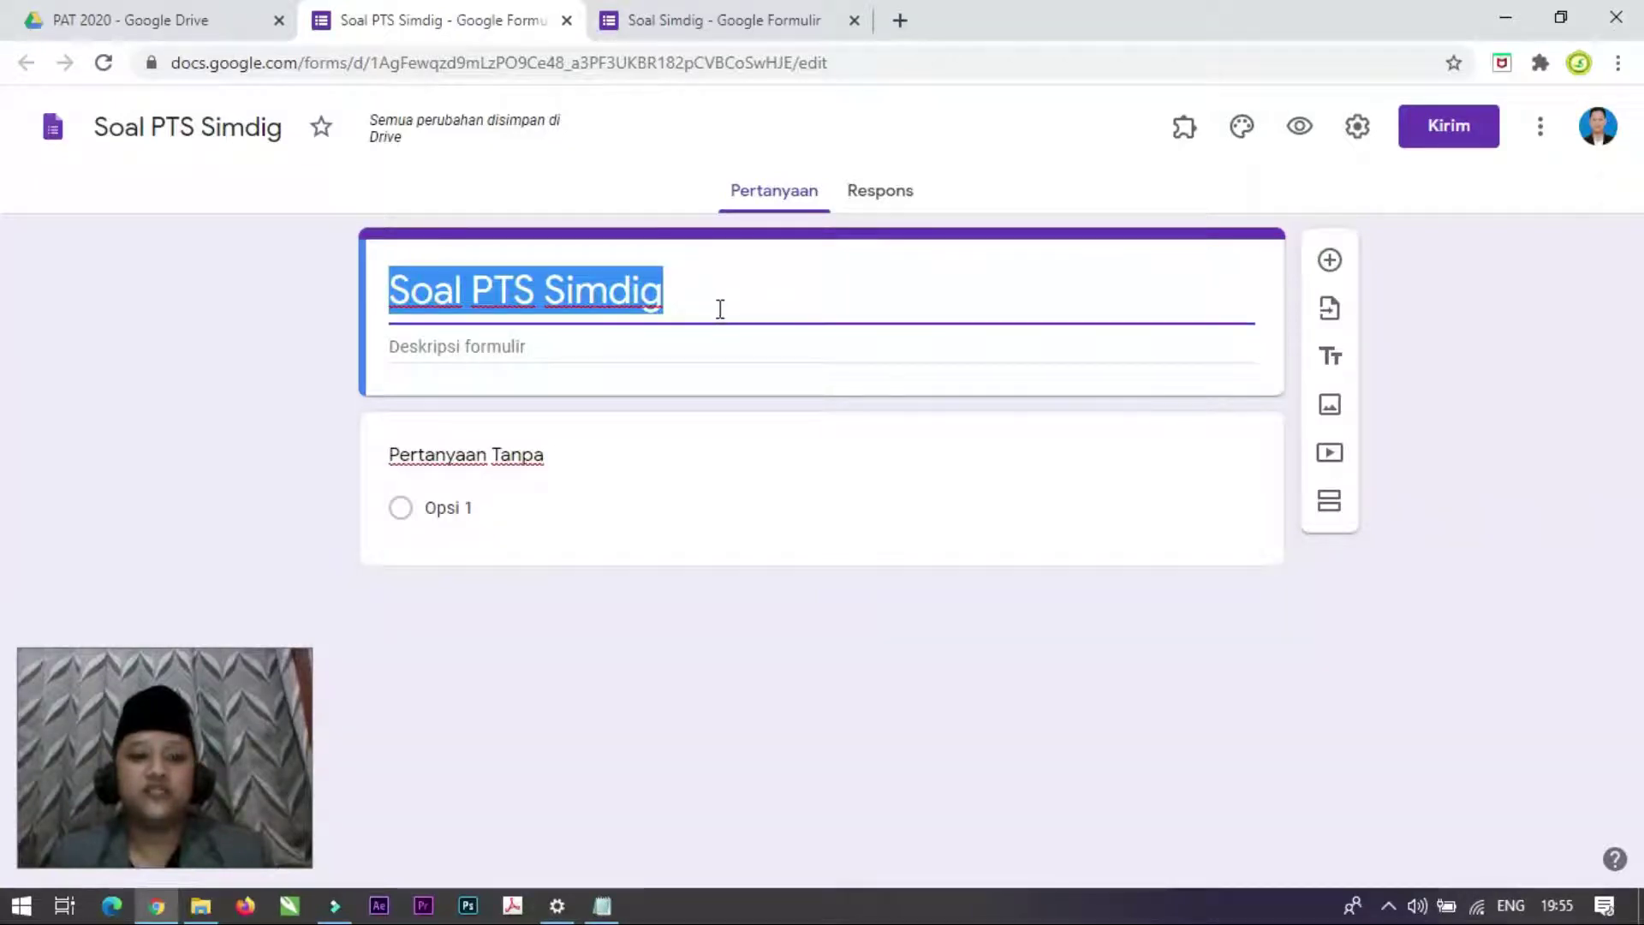
click(692, 305)
click(678, 296)
triple_click(694, 296)
text(Penilaian Akhir Tahun Pelajaran 2019/2020 SMK Kesehatan SadewaMATA PELAJARAN : Simulasi dan Komunikasi DigitalKELAS/KOMPETENSI : X / Asisten Keperawatan dan Farmasi KlinisHARI DAN TANGGGAL : Sabtu, 6 Juni 2020WAKTU : 90 Menit)
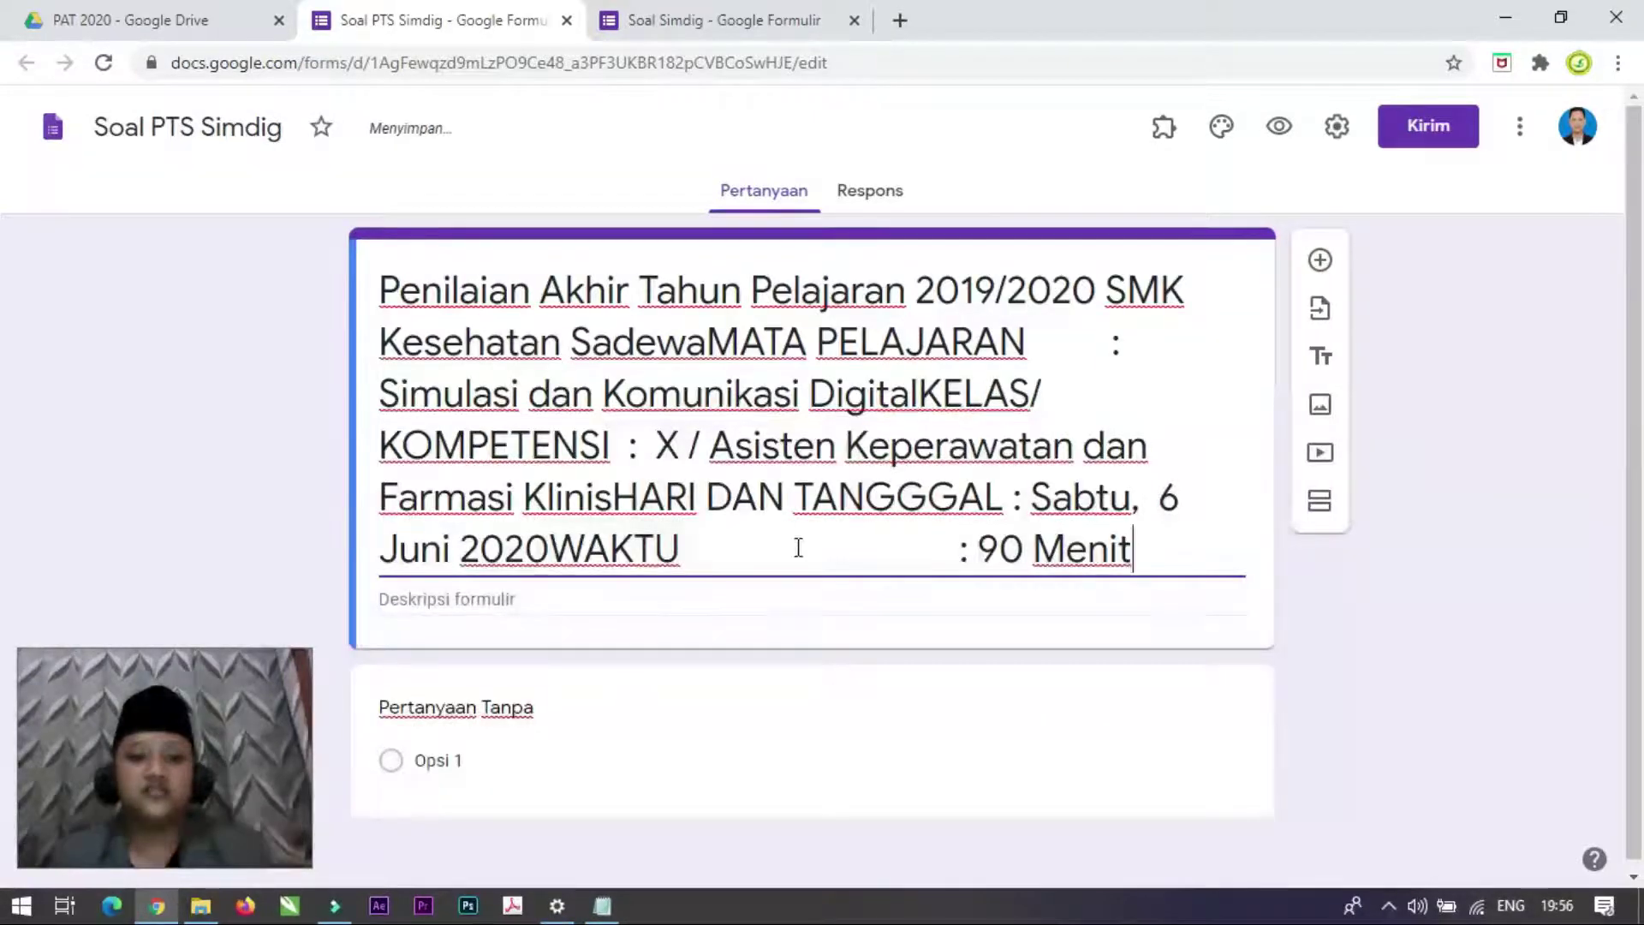
drag(1152, 547, 707, 343)
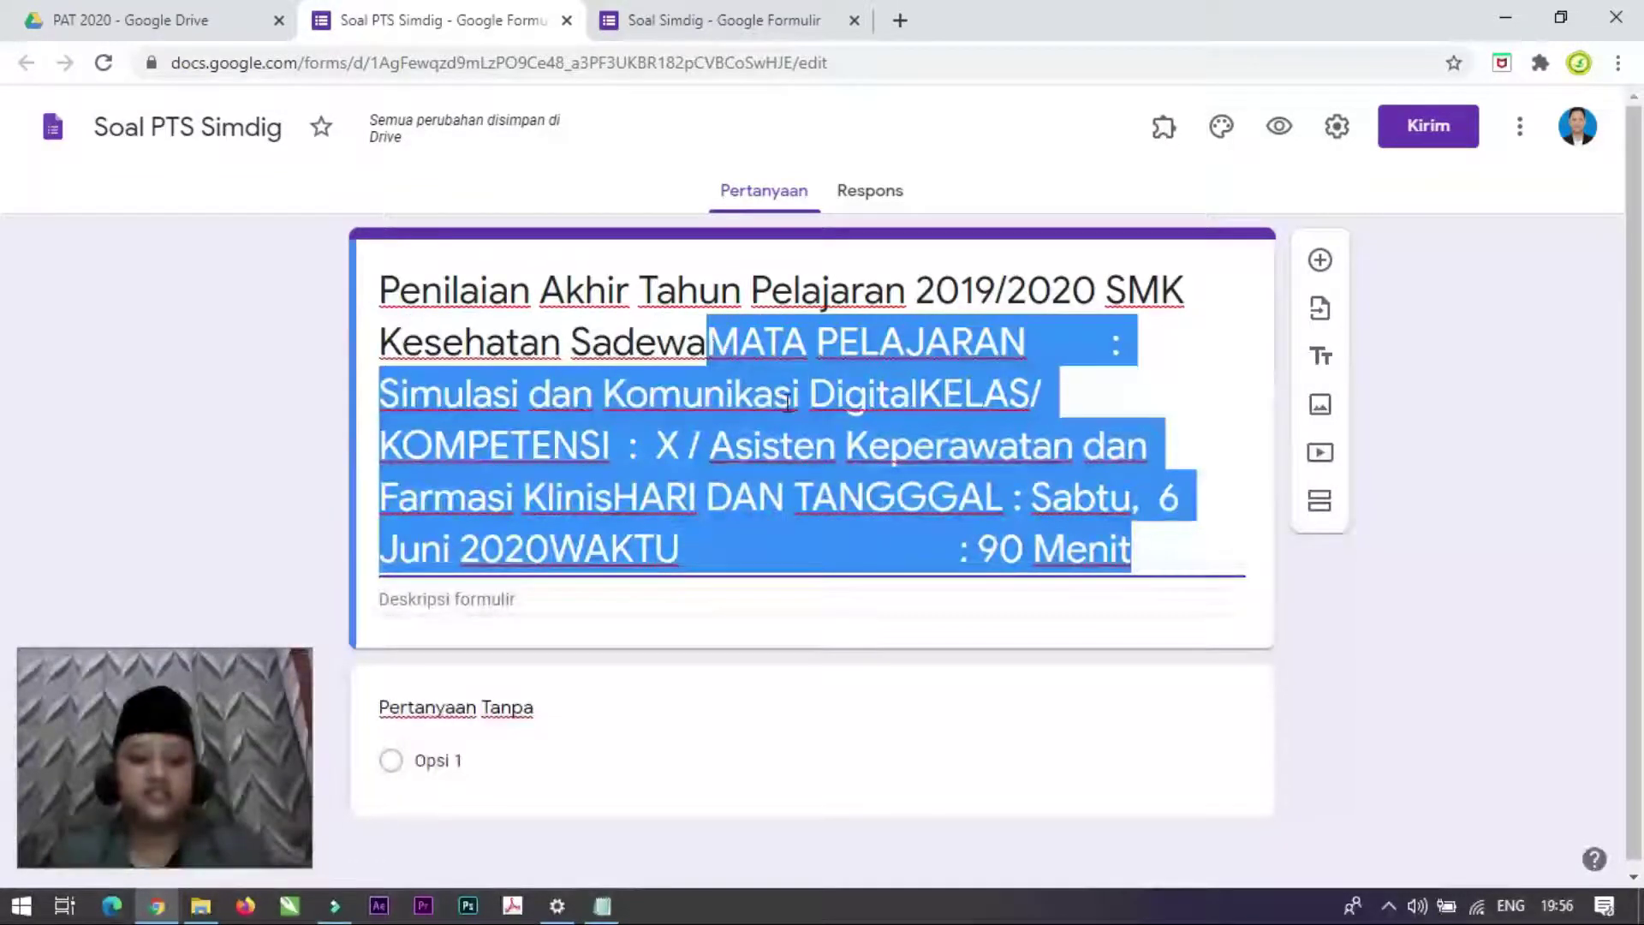
key(BackSpace)
click(513, 394)
text(MATA PELAJARAN : Simulasi dan Komunikasi DigitalKELAS/ KOMPETENSI : X / Asisten Keperawatan dan Farmasi KlinisHARI DAN TANGGGAL : Sabtu, 6 Juni 2020WAKTU : 90 Menit)
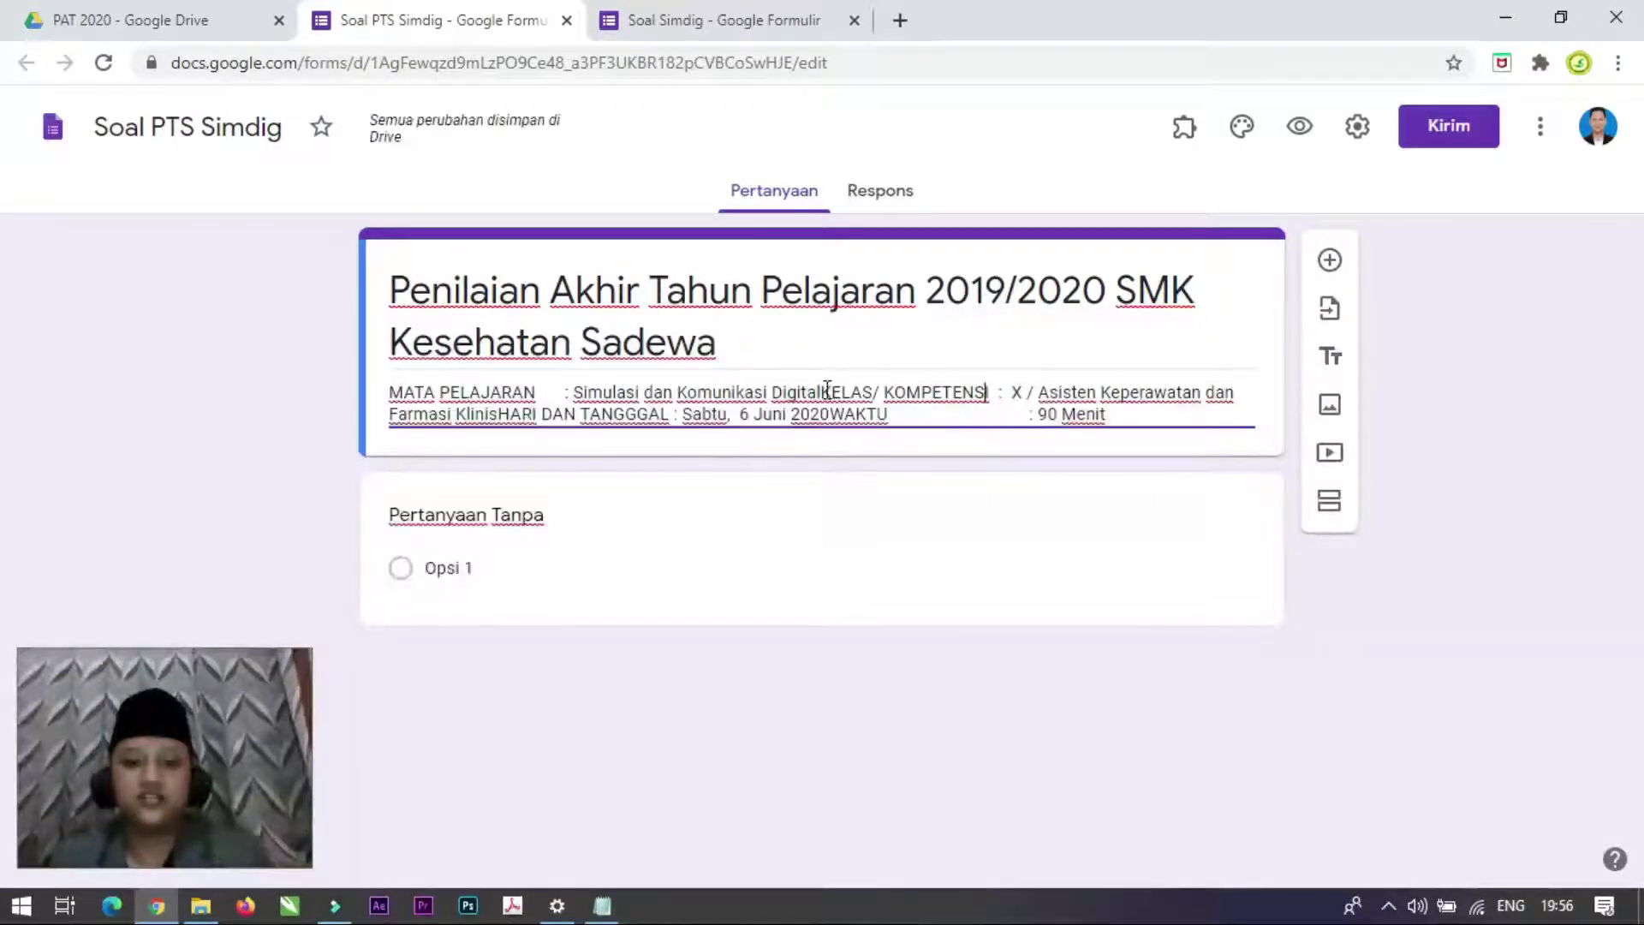
Step: Put MATA PELAJARAN, KELAS/ KOMPETENSI, HARI DAN TANGGGAL and WAKTU on separate description lines
click(823, 391)
key(Return)
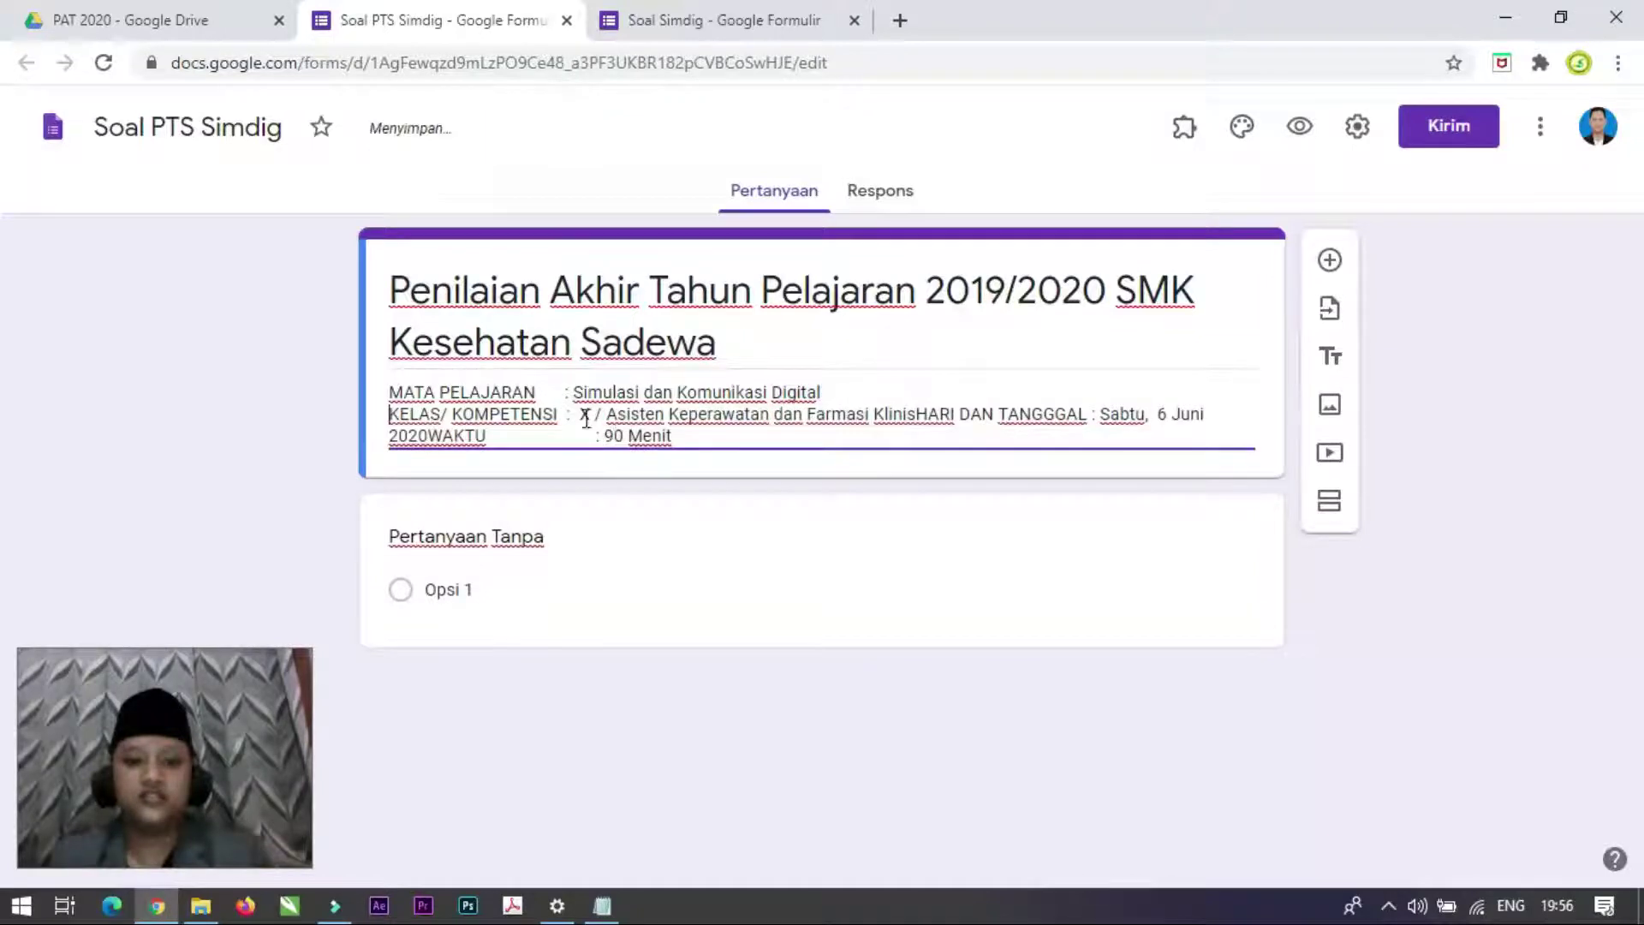
key(alt)
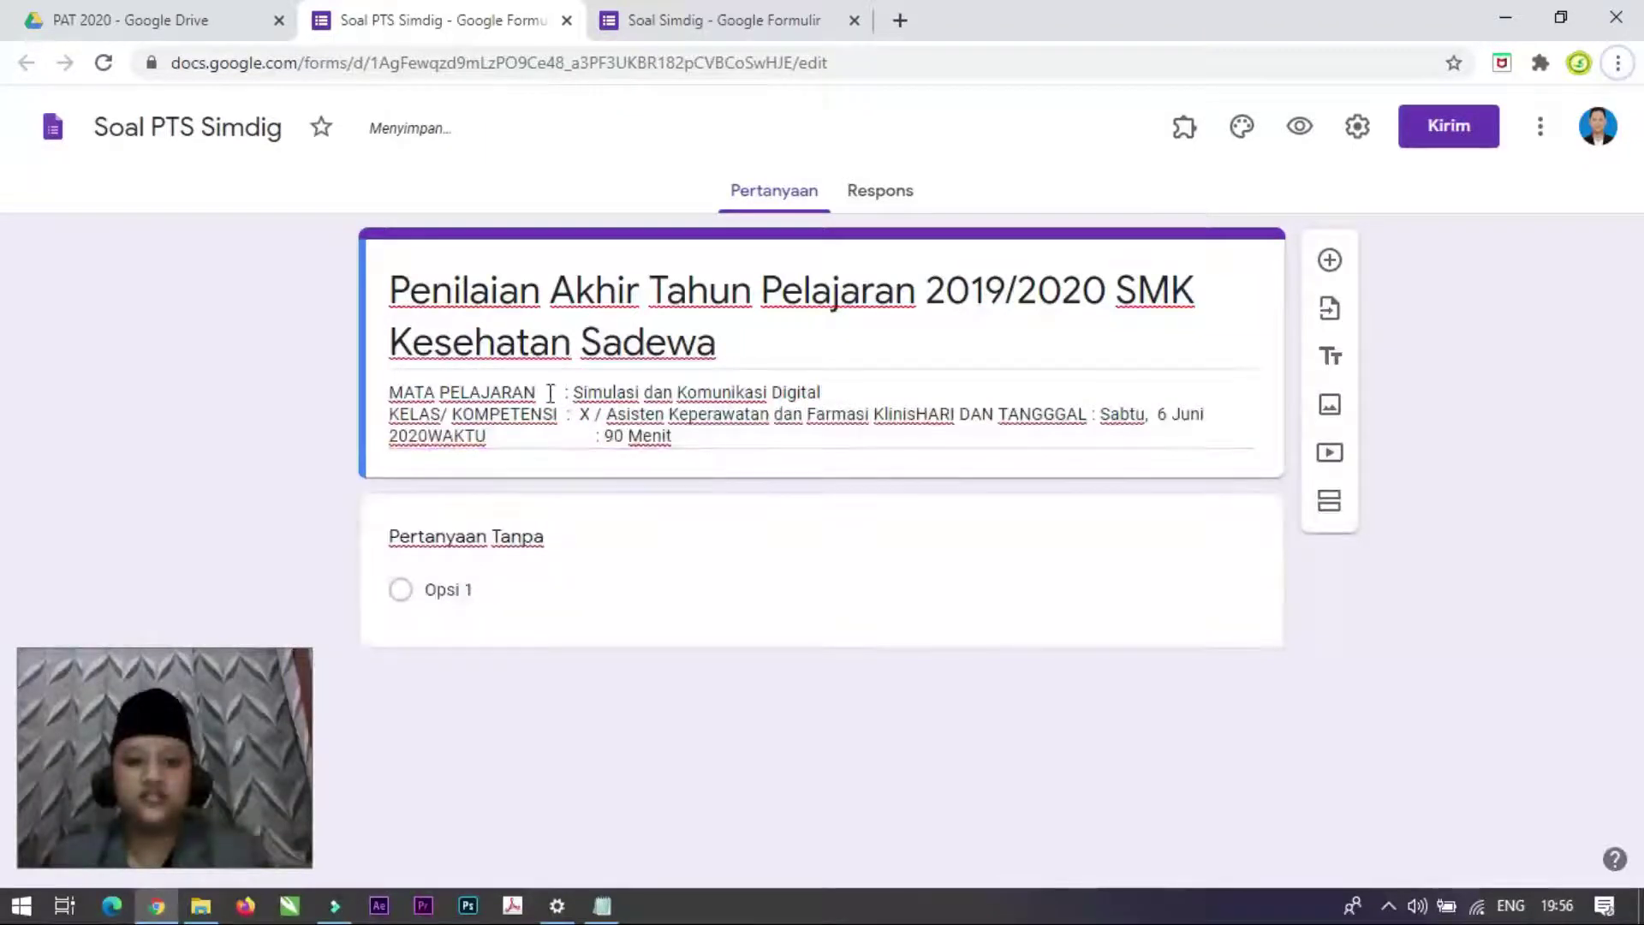
click(550, 393)
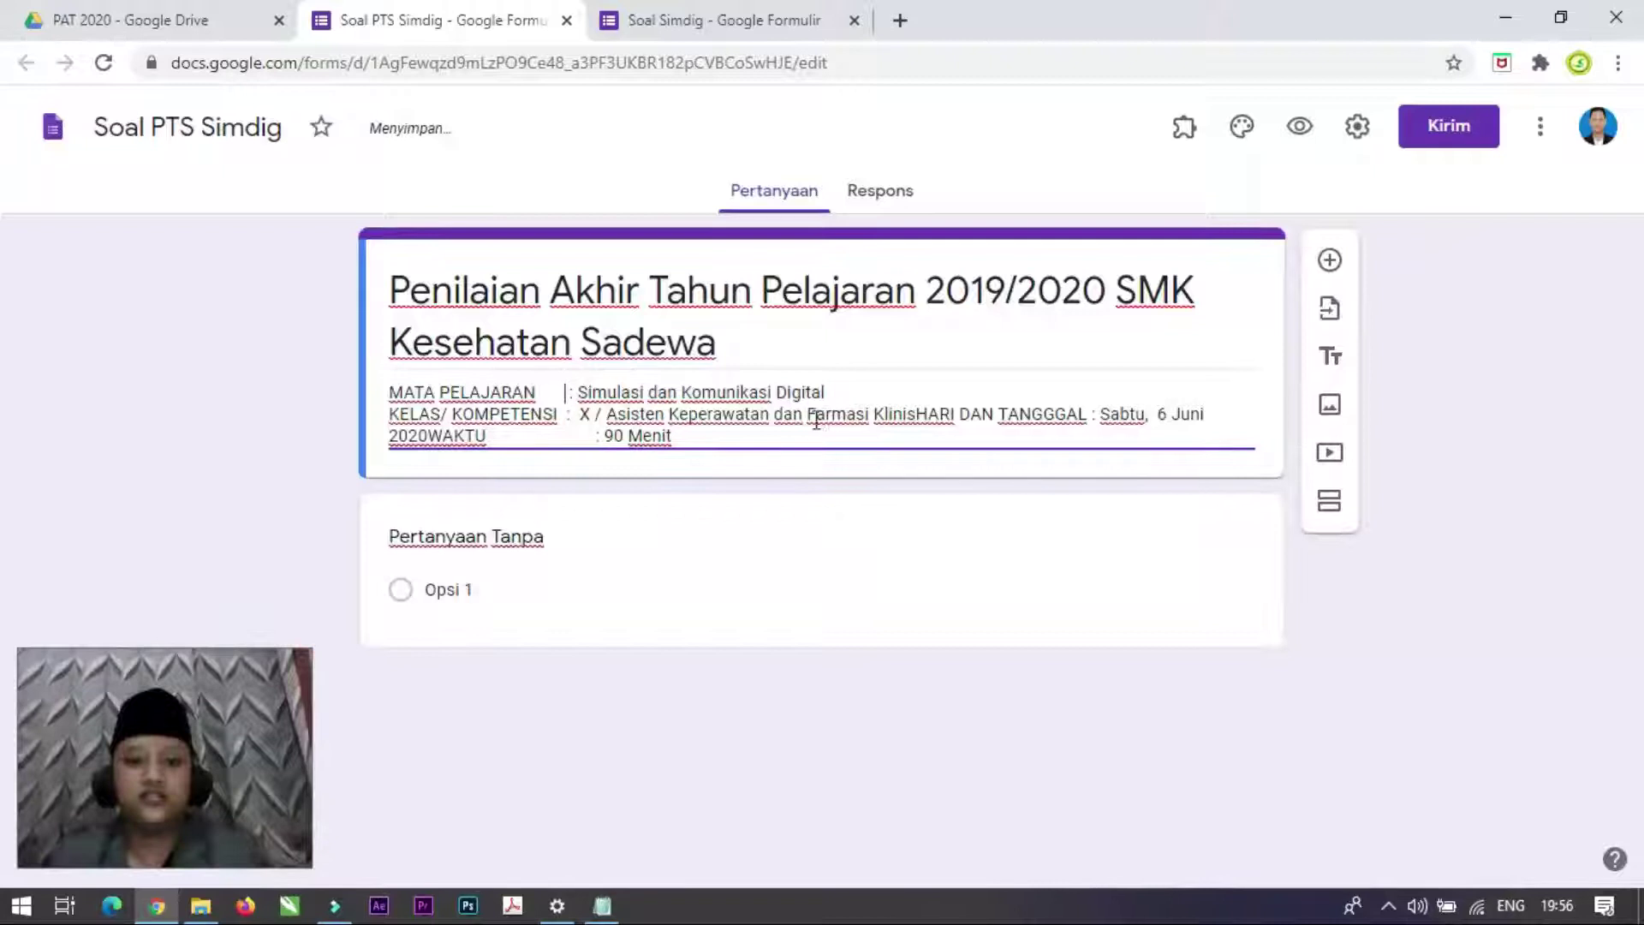
click(911, 418)
key(Return)
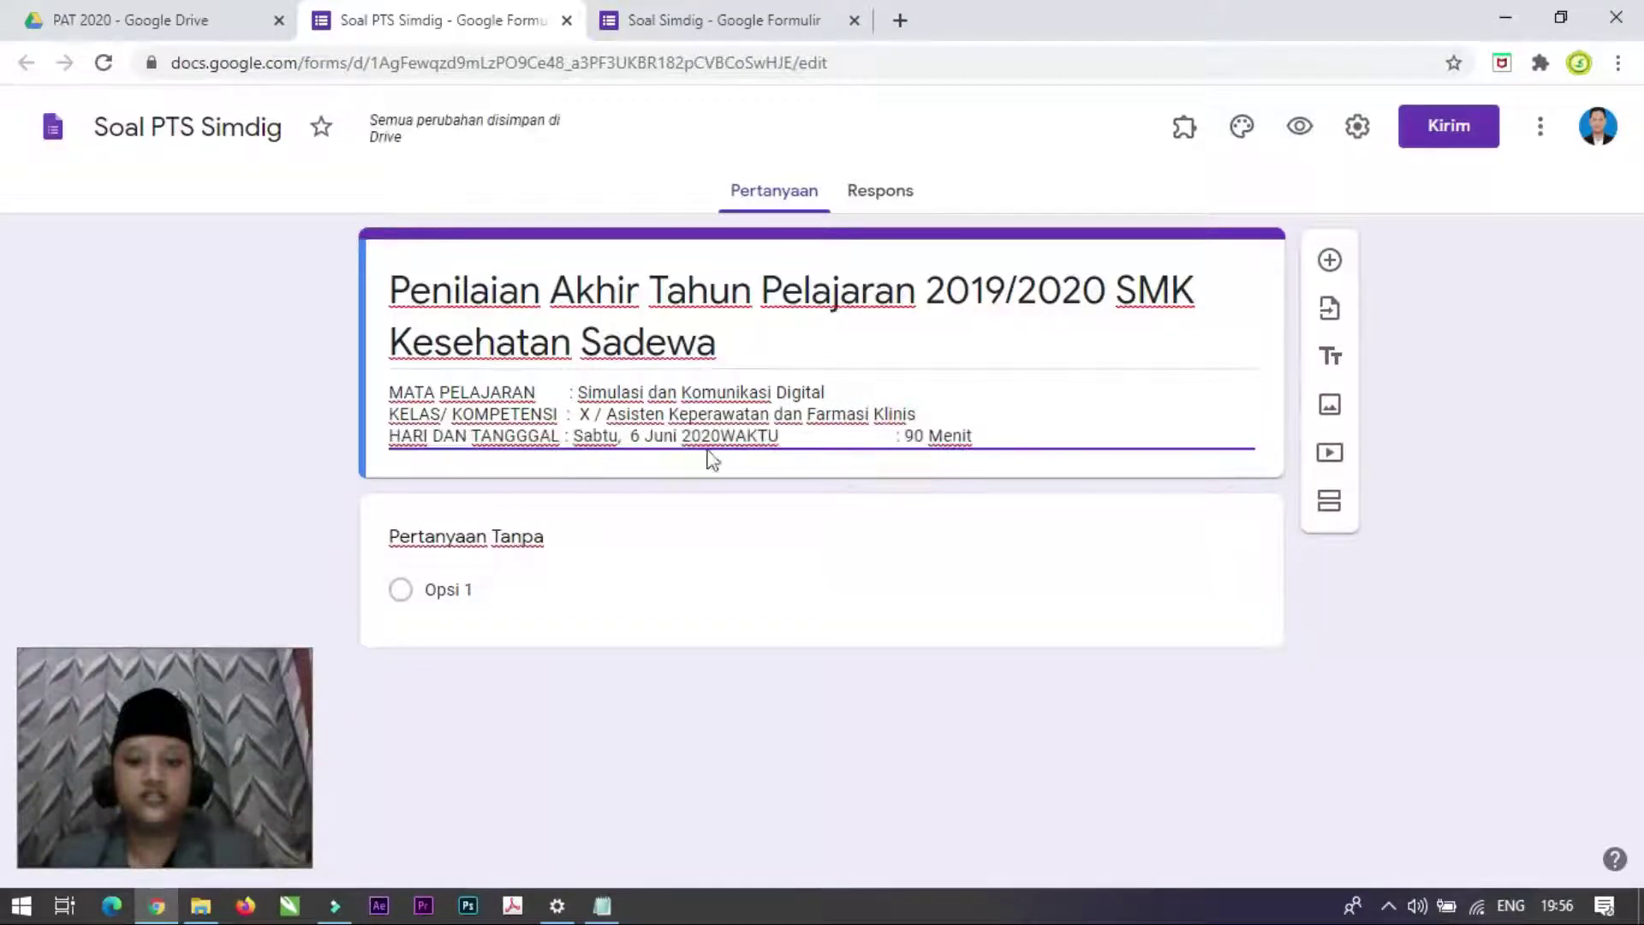
click(721, 437)
key(Return)
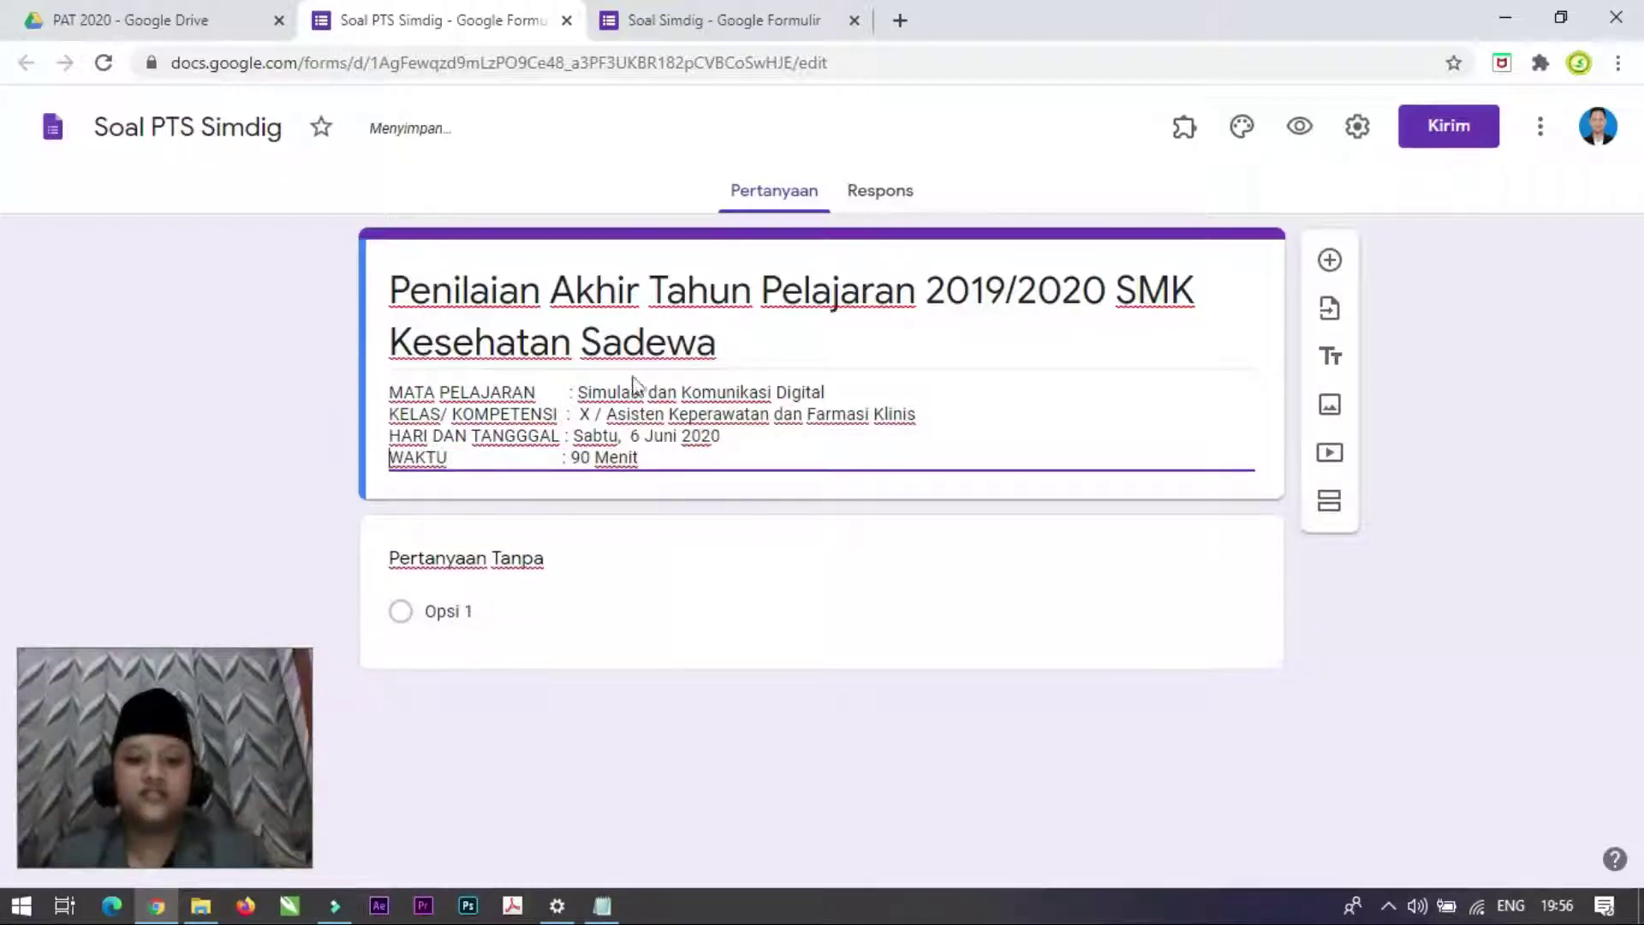
click(657, 437)
click(707, 435)
click(619, 457)
click(741, 437)
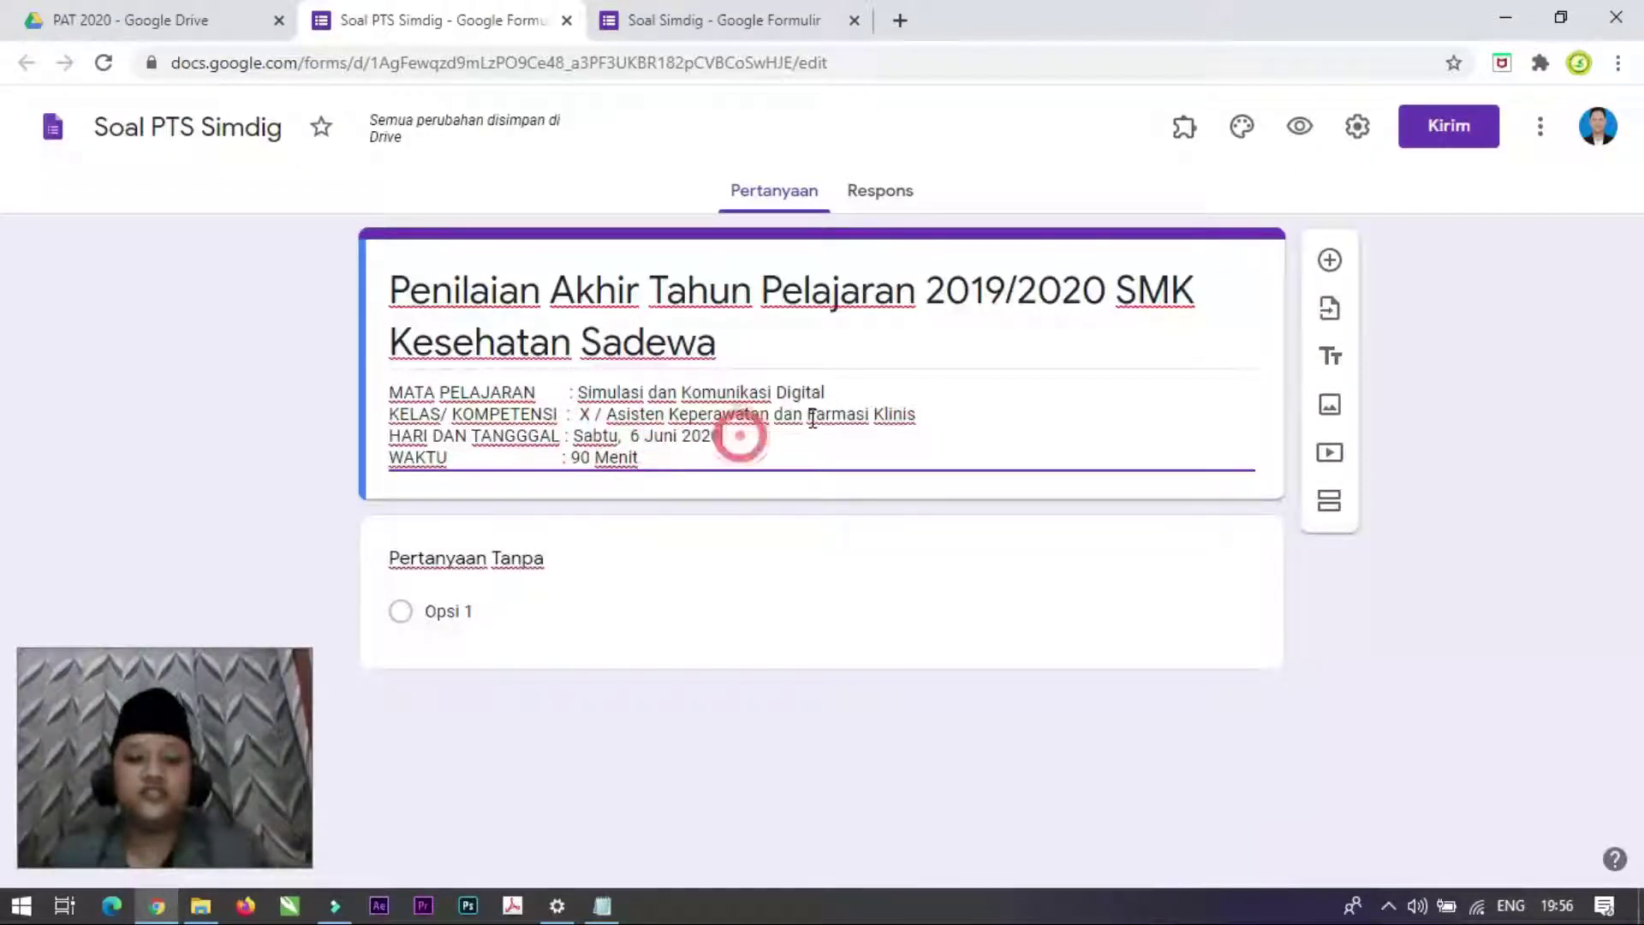
drag(667, 415, 647, 416)
Step: Replace 'Akhir Tahun' in the title with 'Tengah Semester Tahun'
triple_click(598, 291)
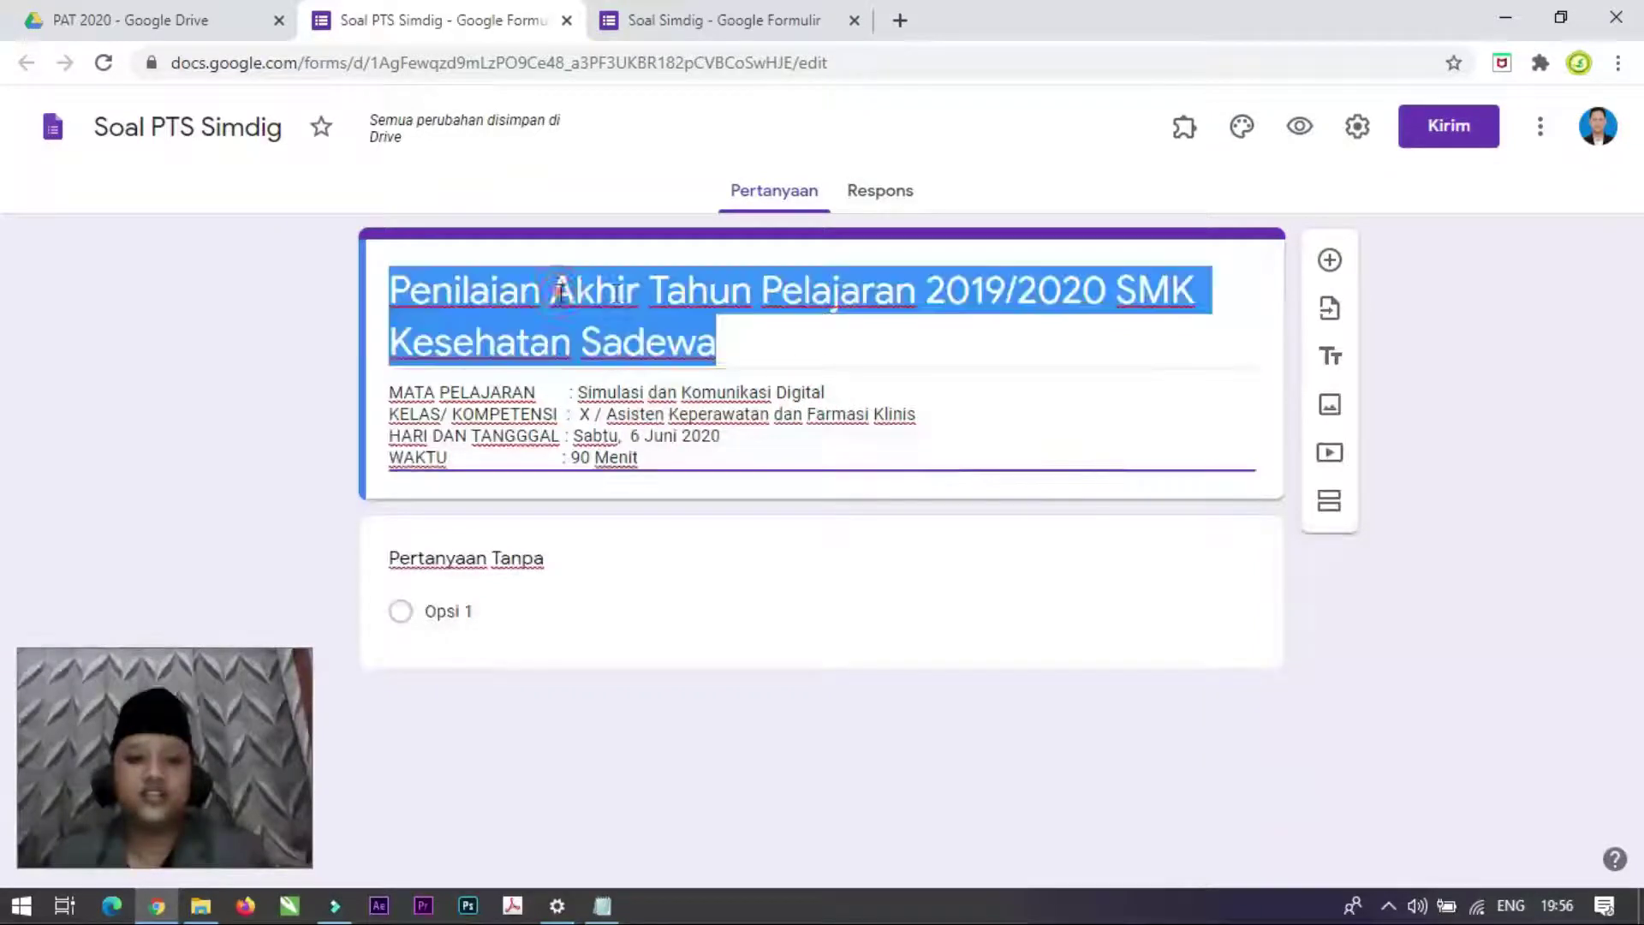
click(752, 291)
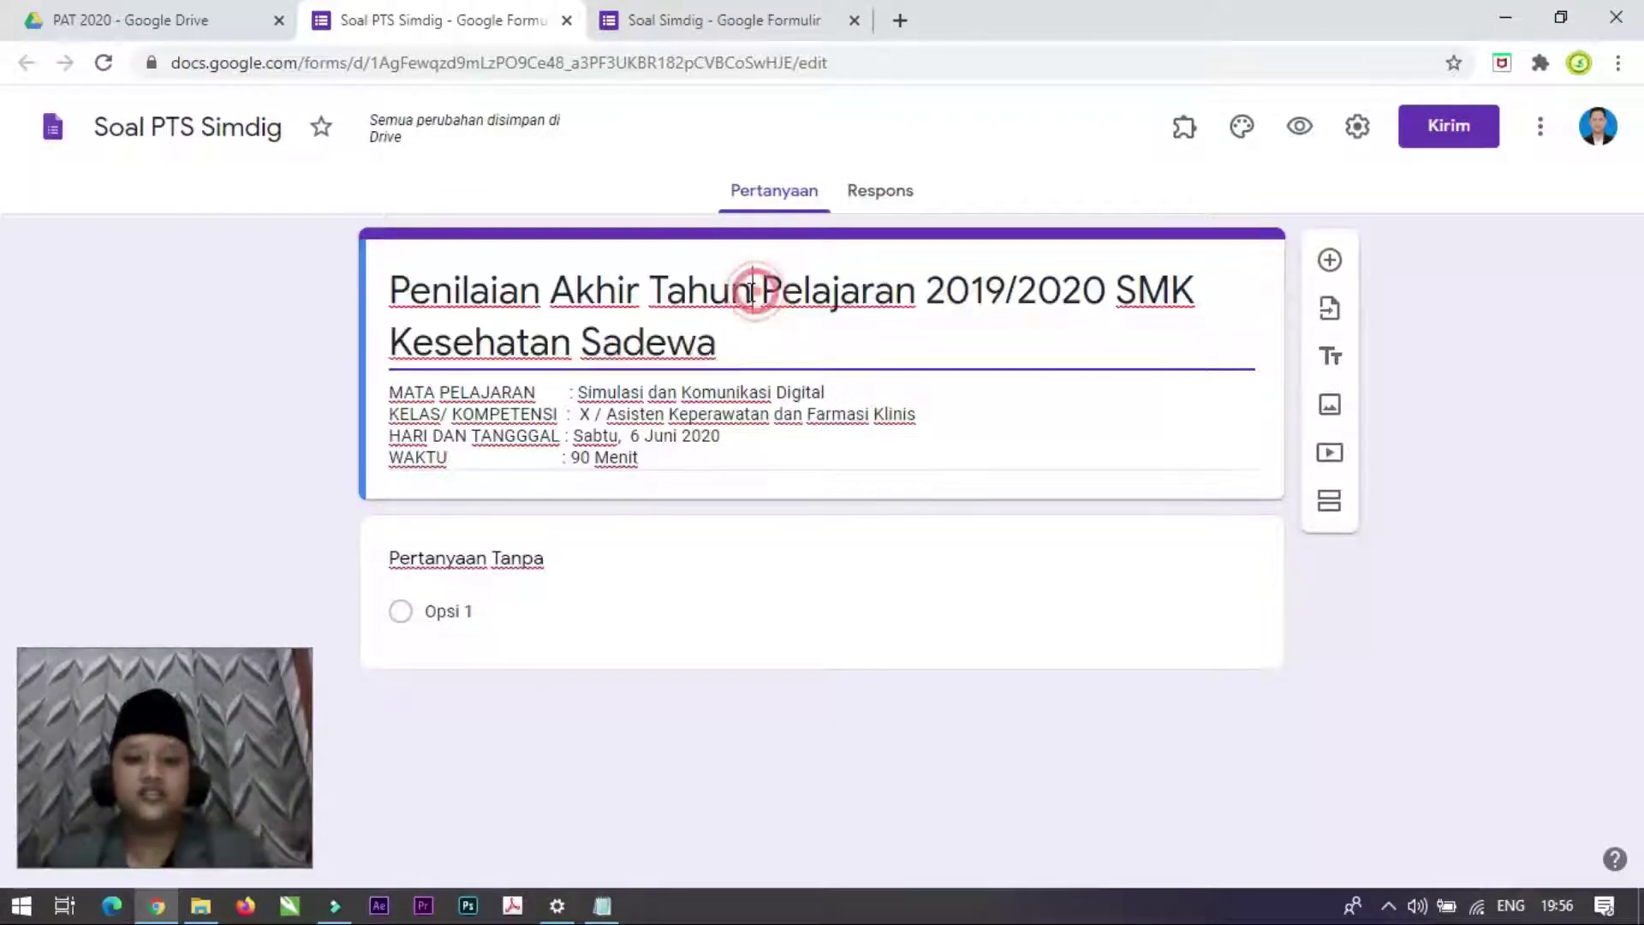
drag(752, 292, 550, 291)
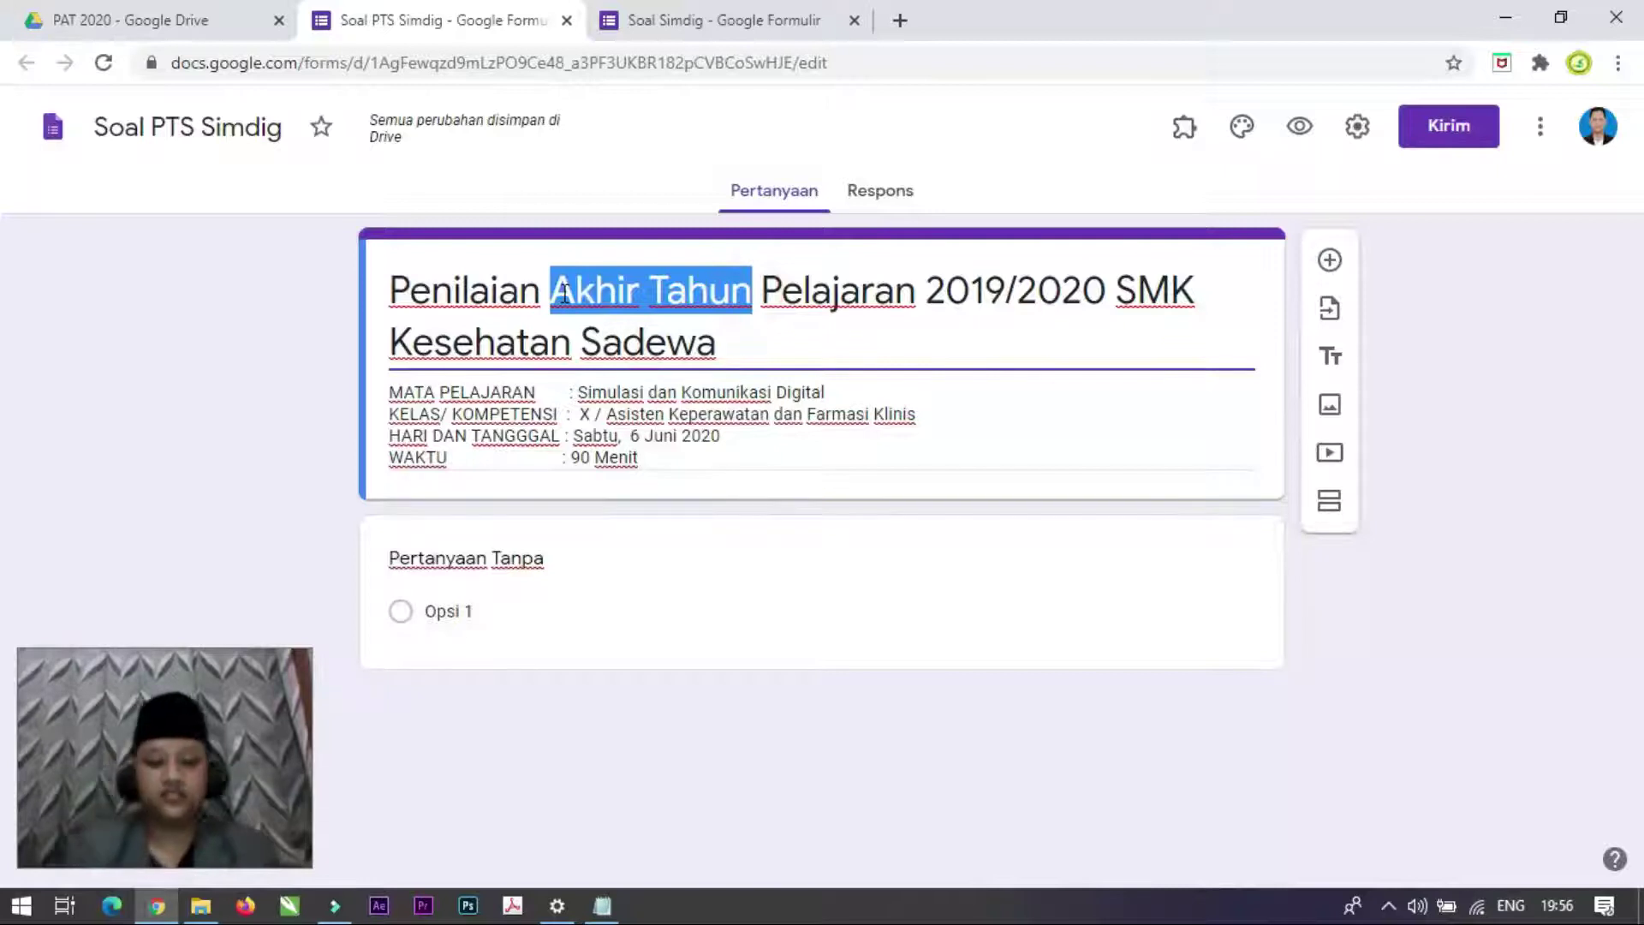
text(T)
text(enag)
key(BackSpace)
key(BackSpace)
text(gah Semest)
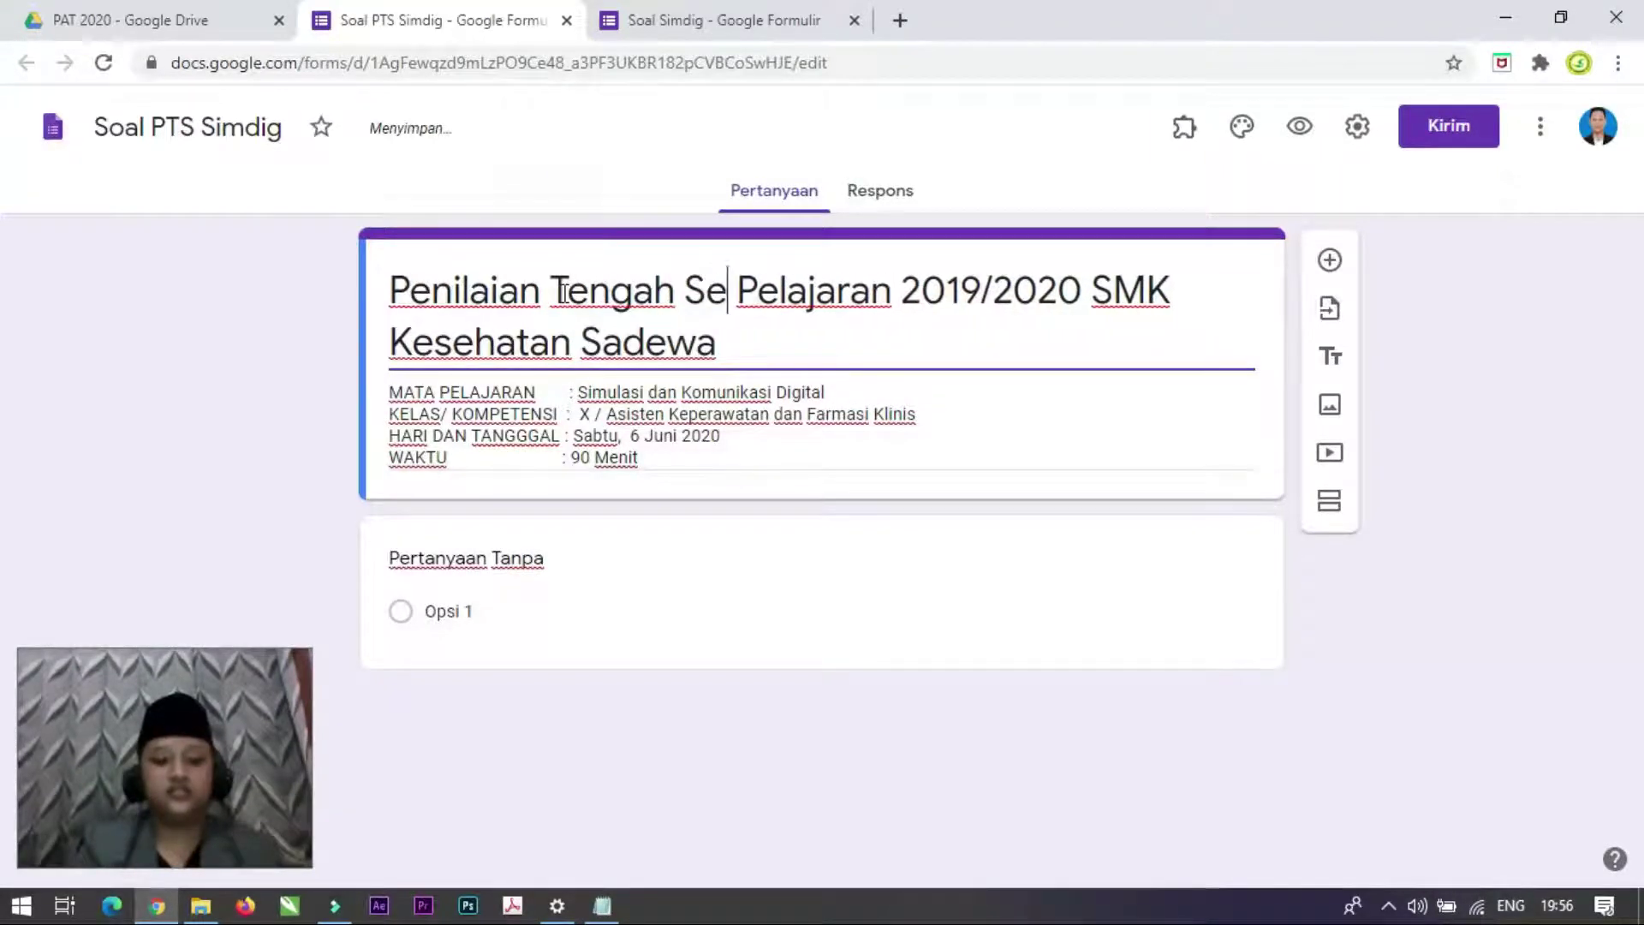
text(er)
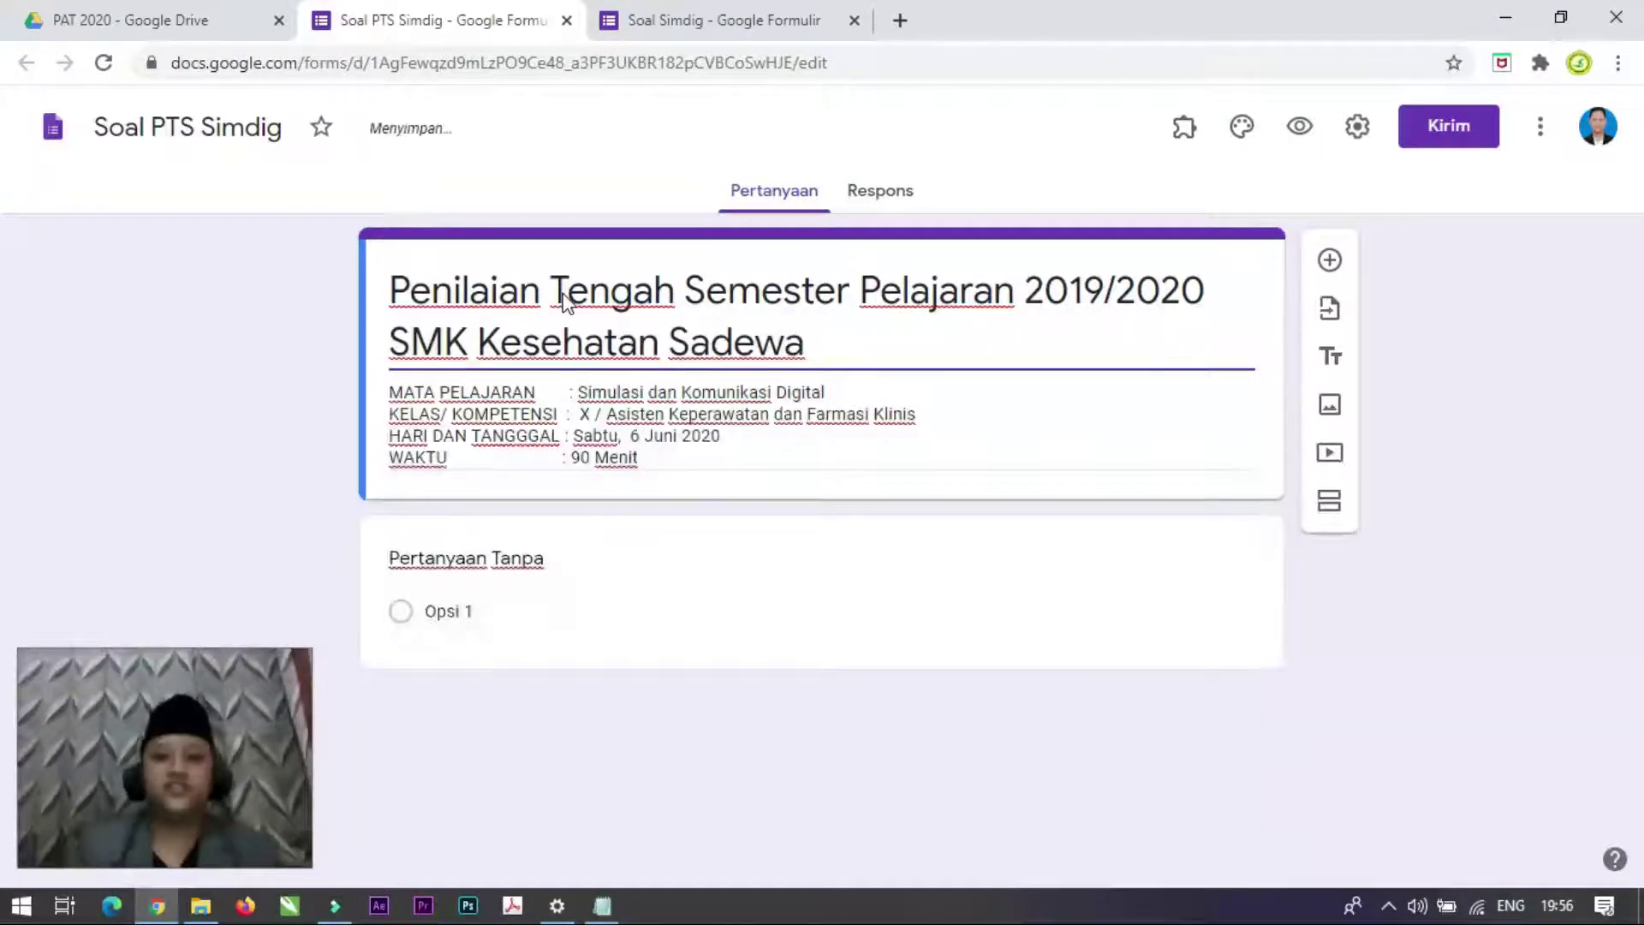
text( Tahu)
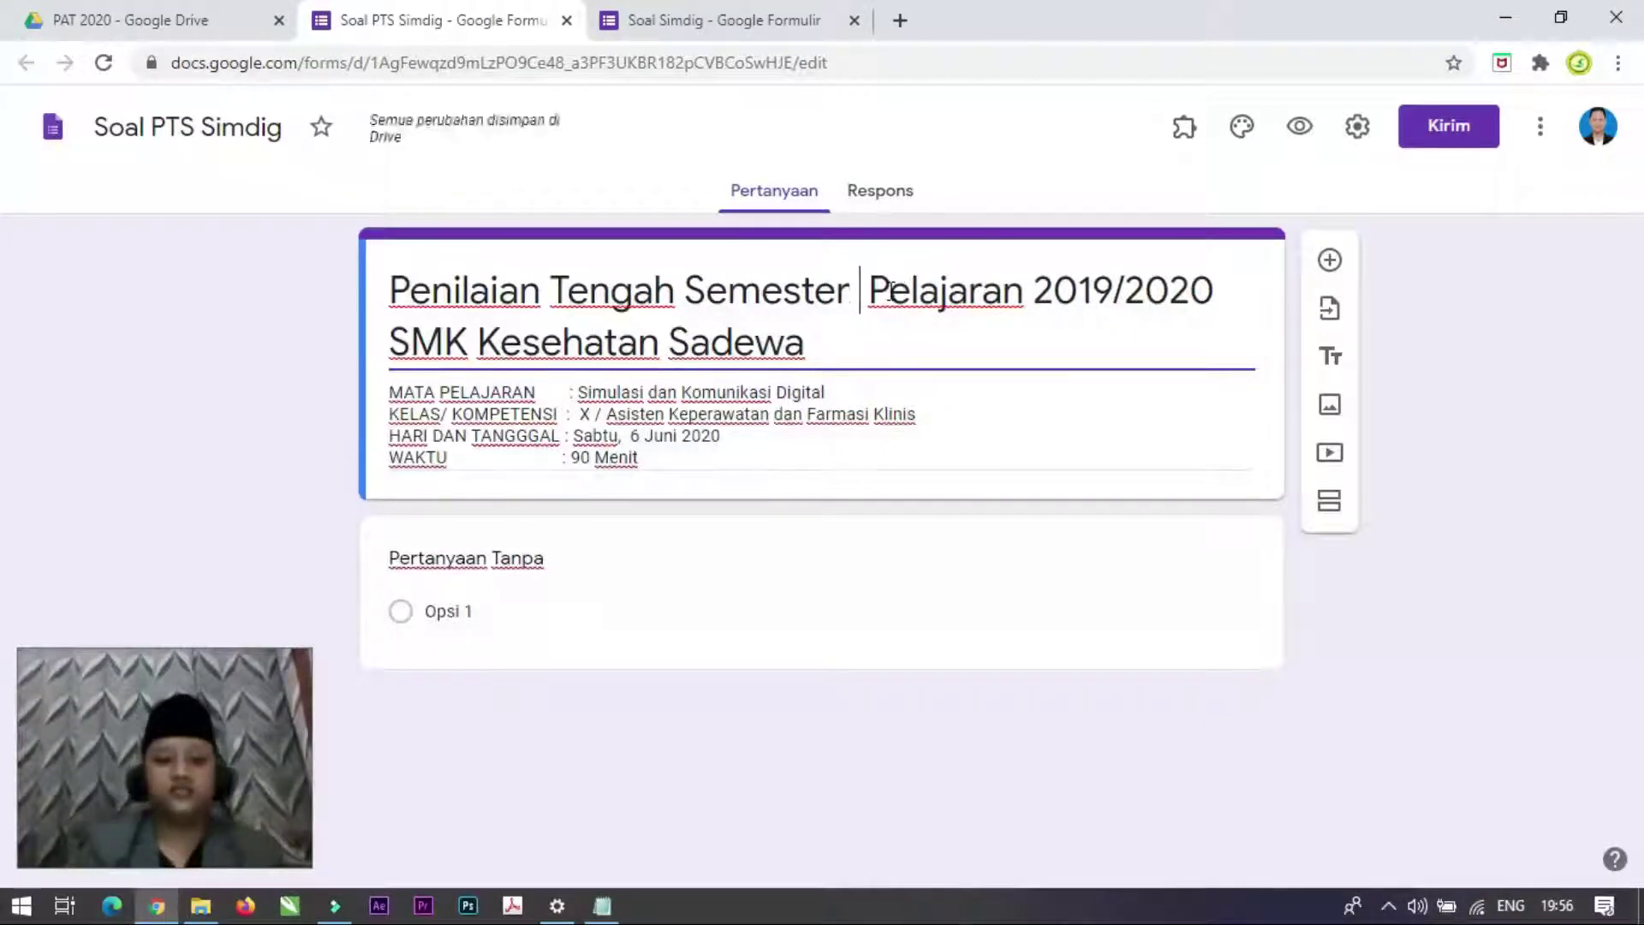
text(n)
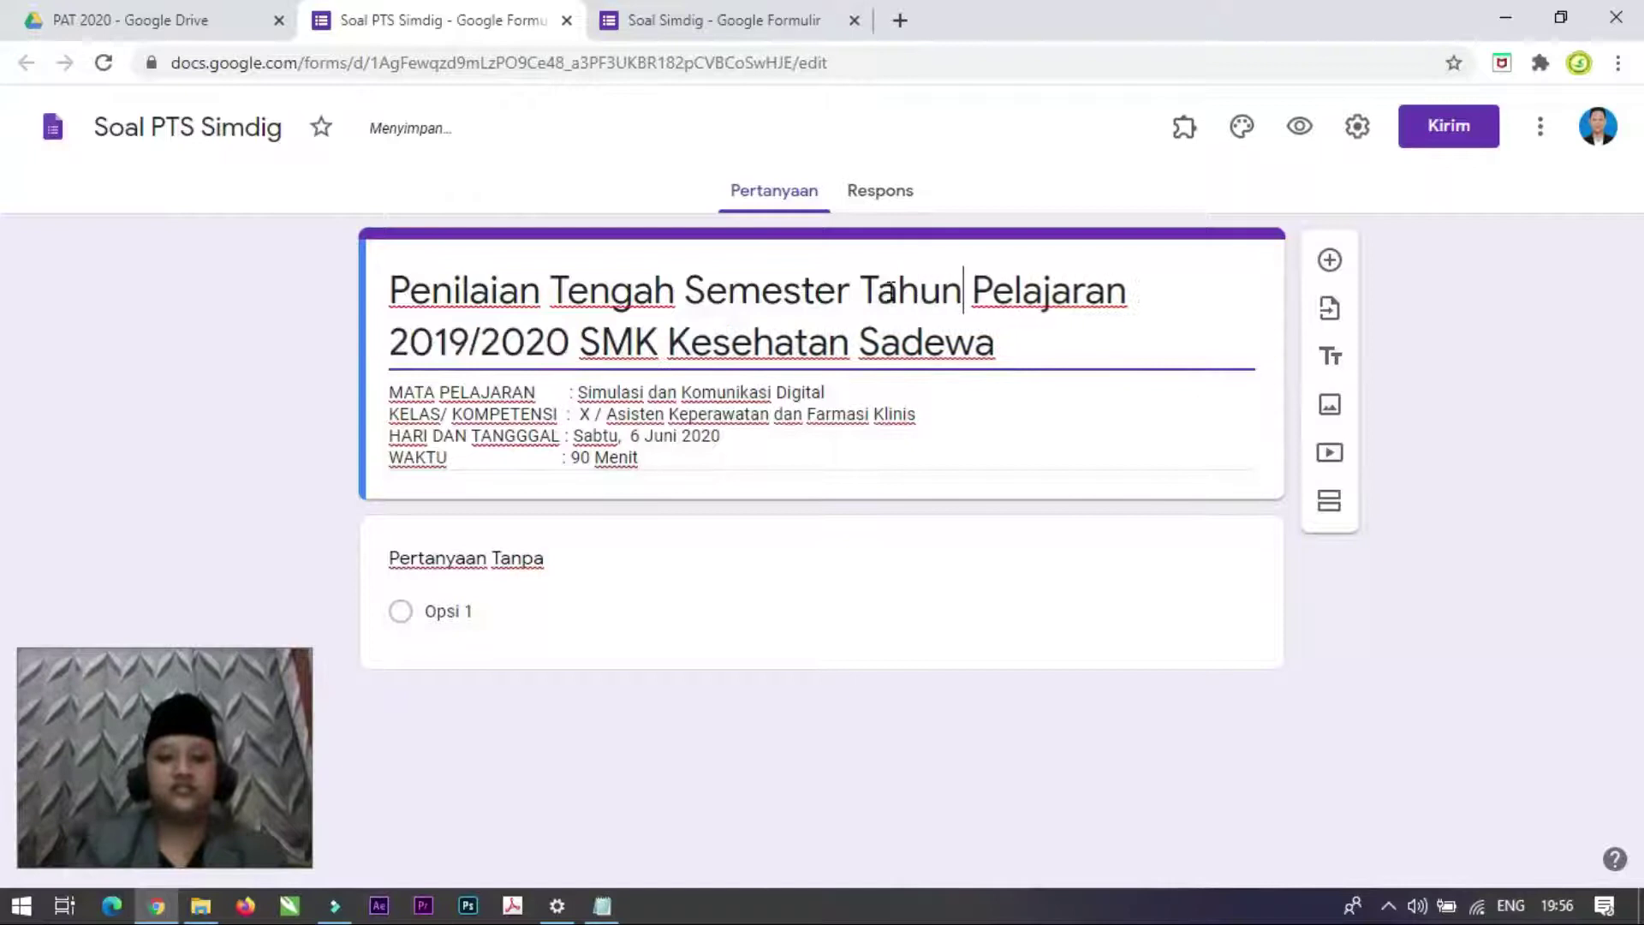
Step: Change the year in the title from 2019/2020 to 2020/2021
click(470, 340)
key(BackSpace)
key(BackSpace)
text(20)
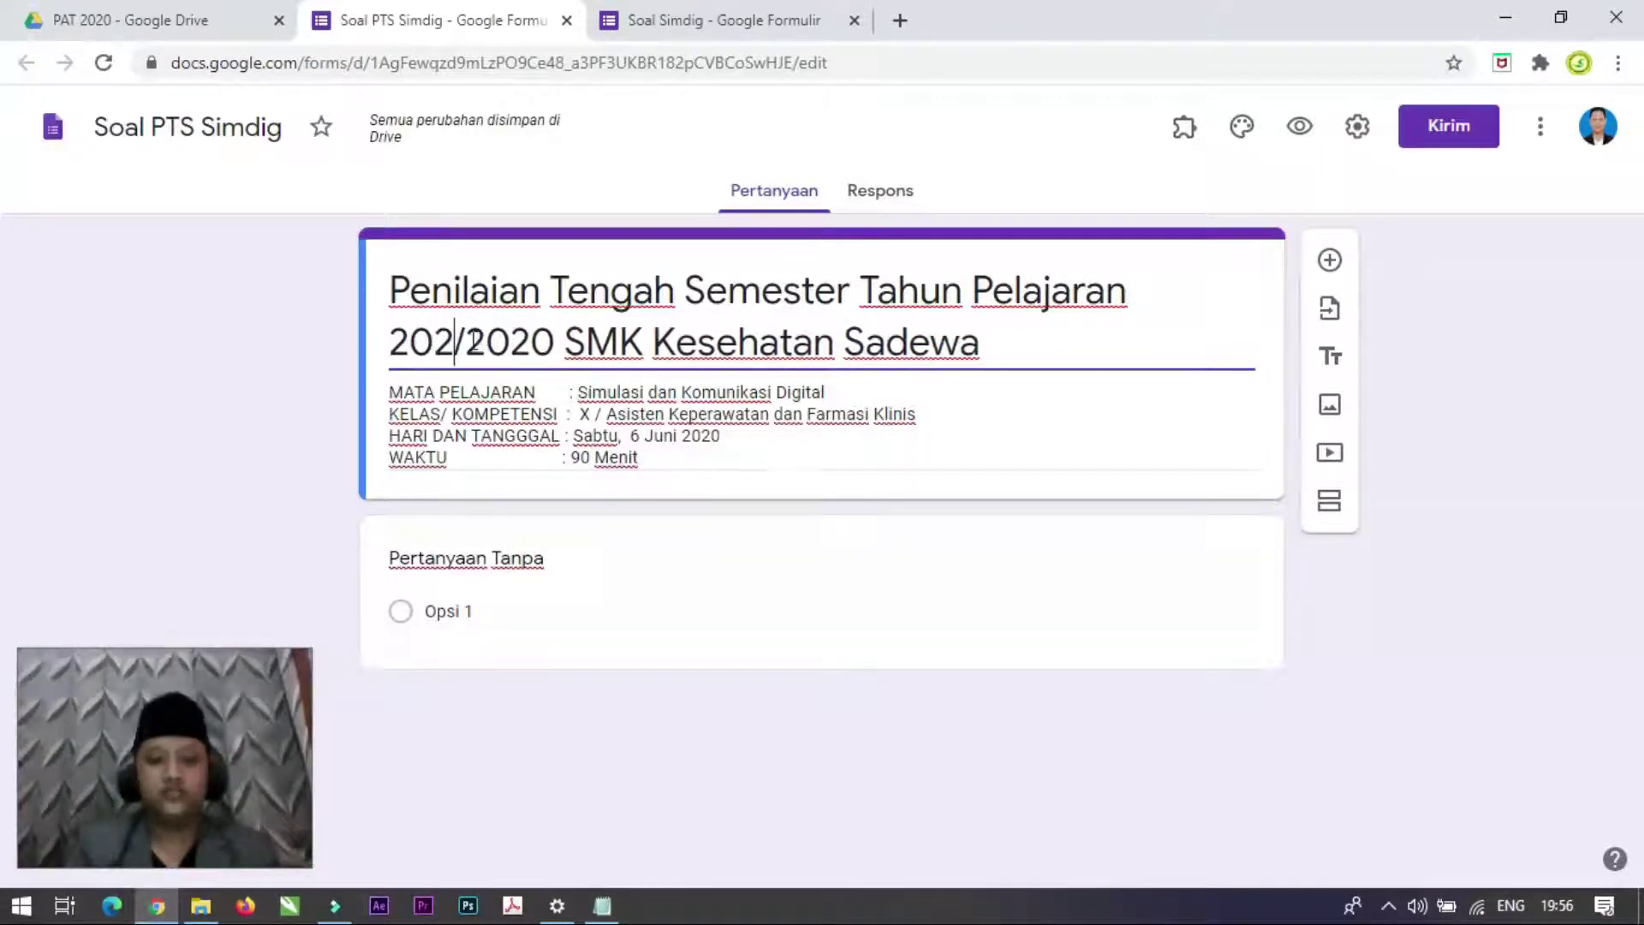
key(BackSpace)
text(1)
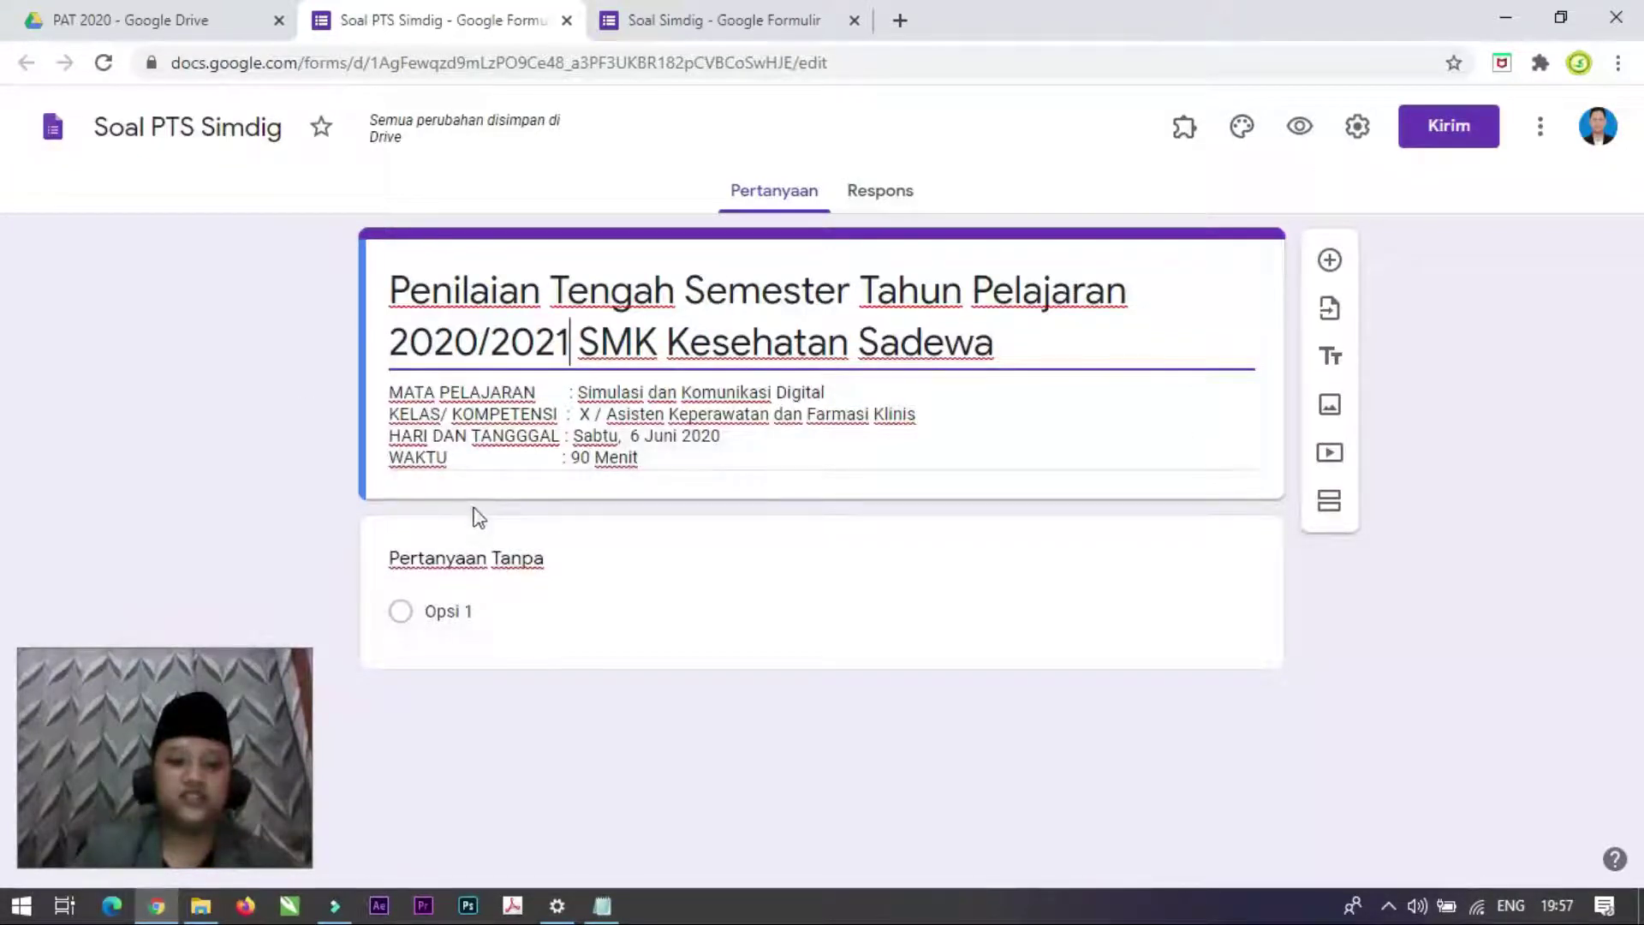
Step: Add a title-and-description block, then copy all instructions from deskripsi in Notepad
click(1334, 360)
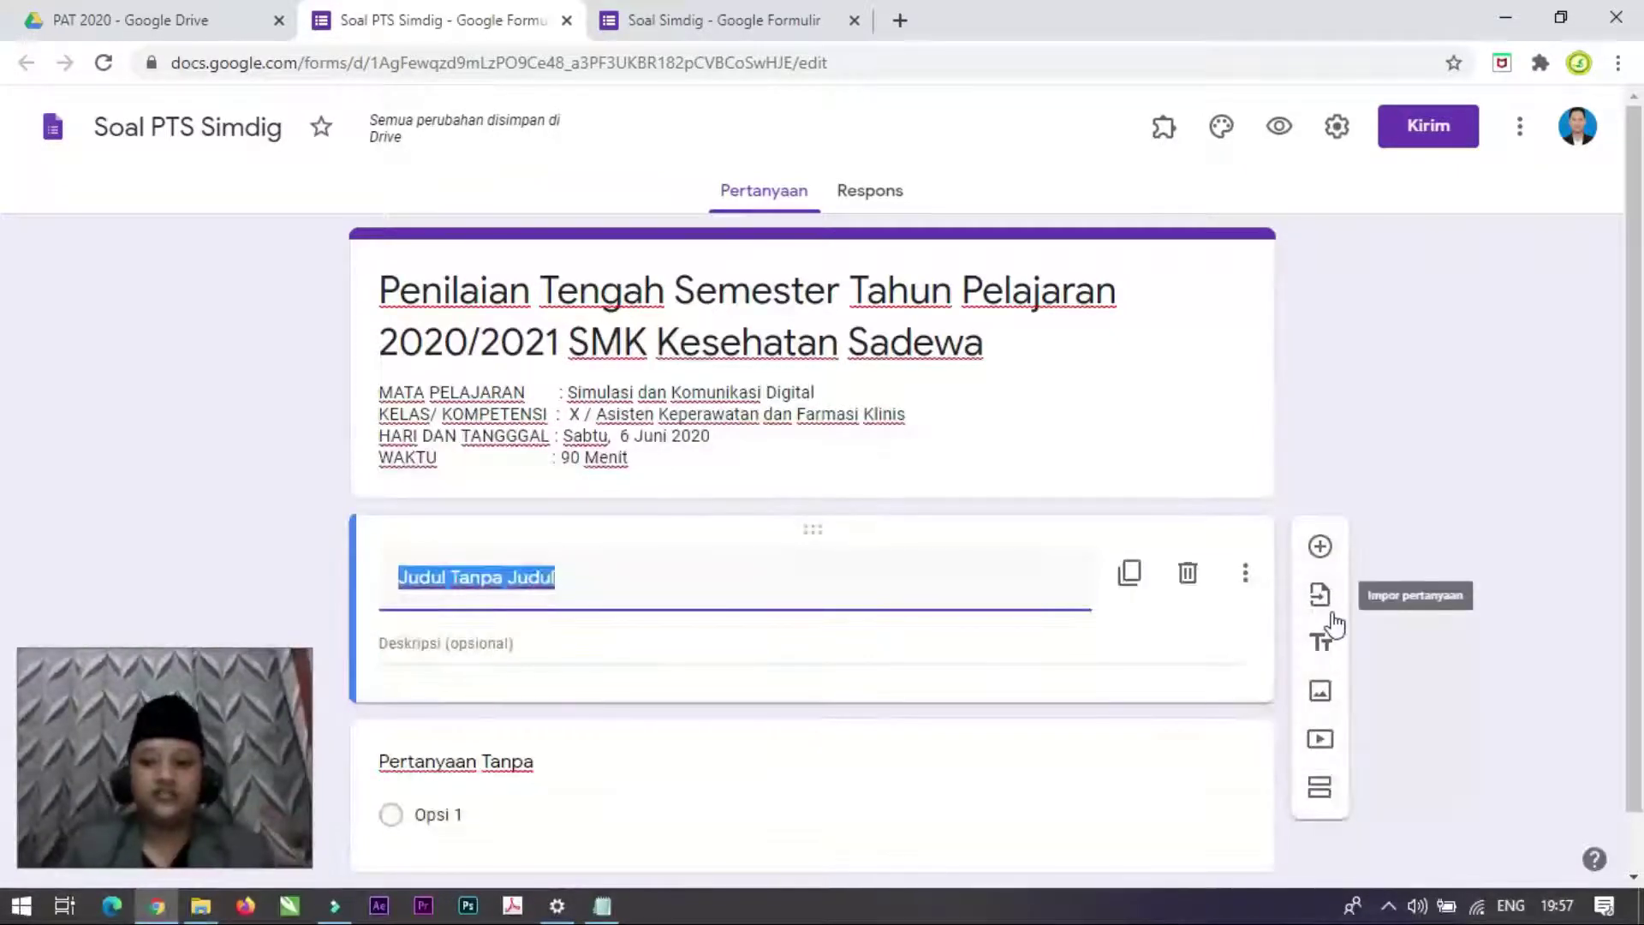
key(alt+Tab)
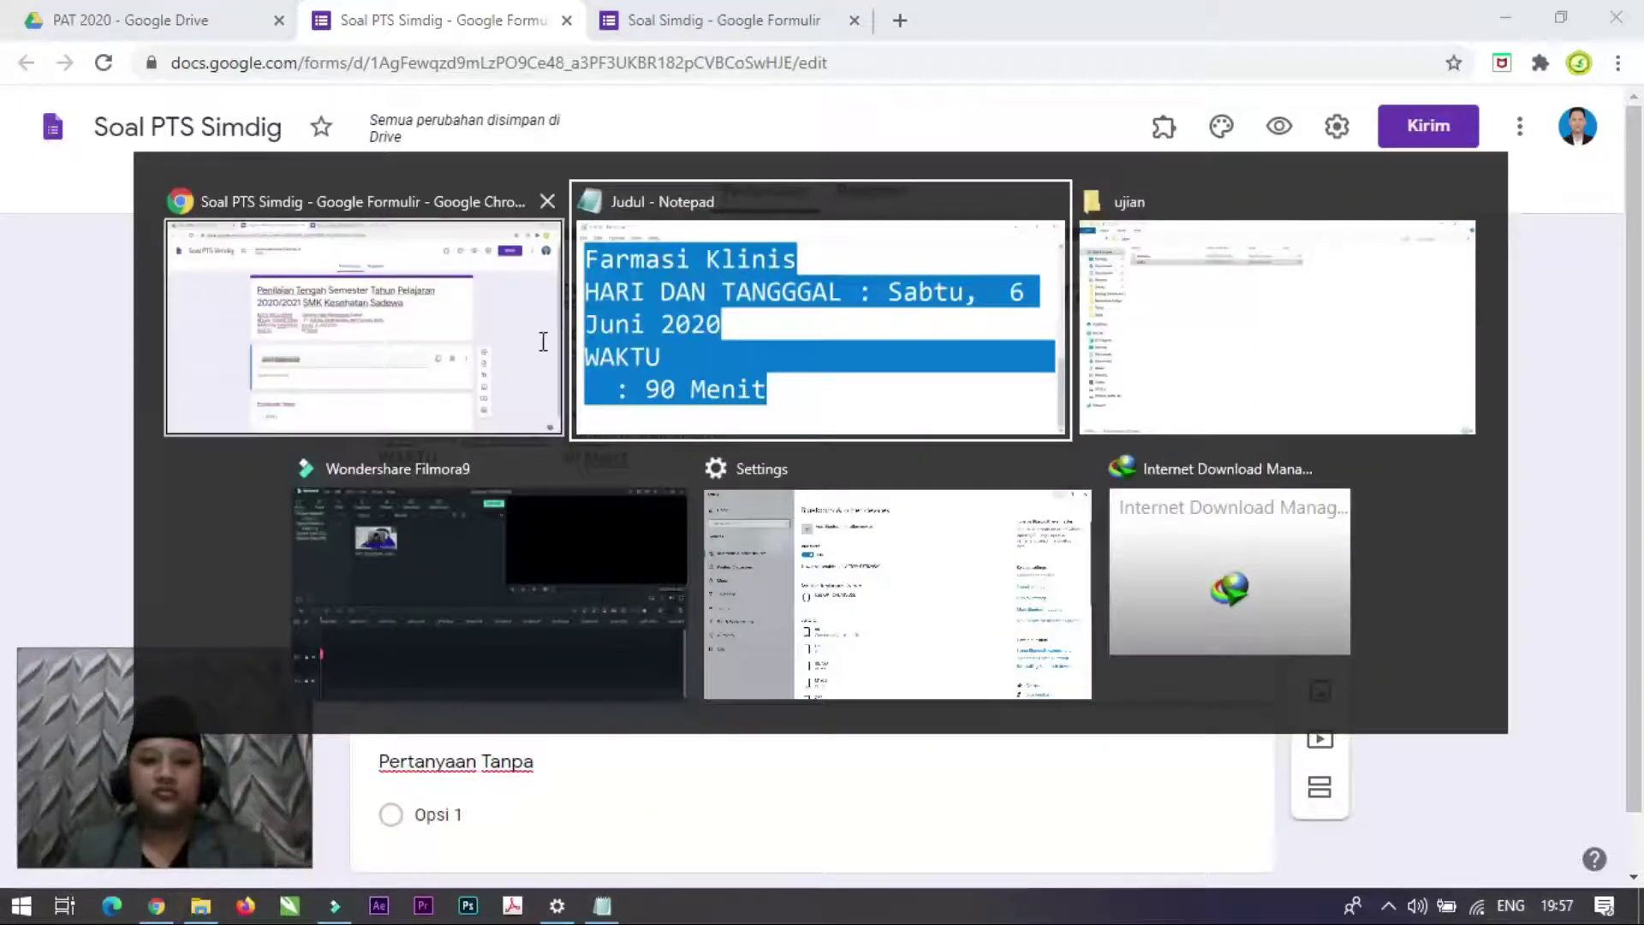
key(alt+Tab)
key(alt+Tab)
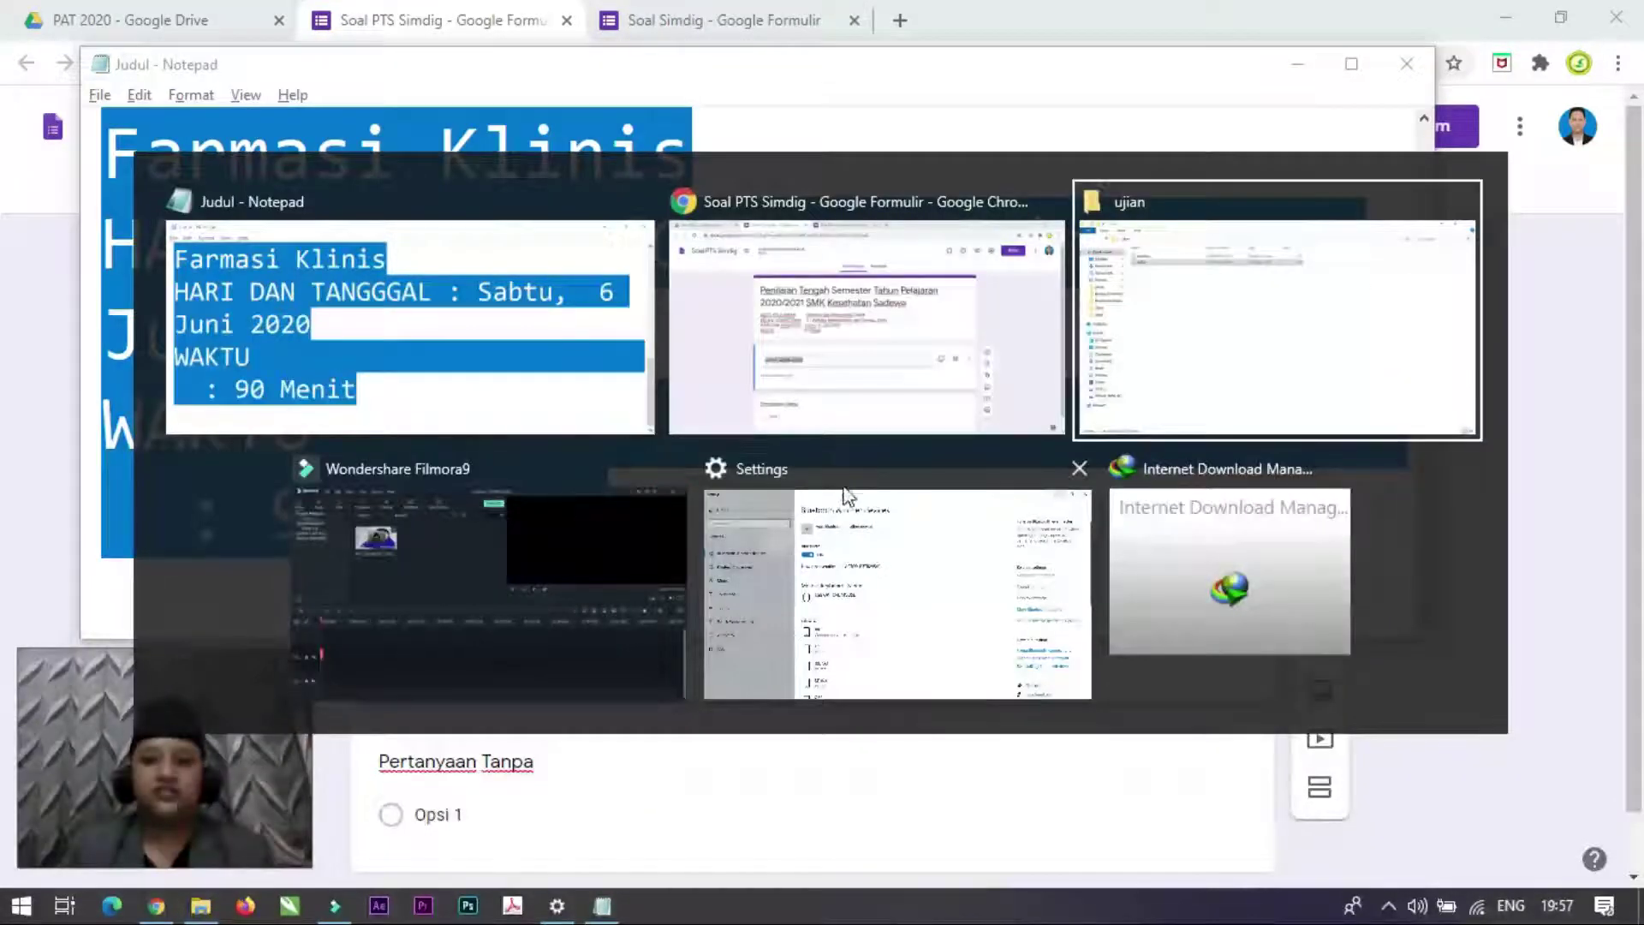
double_click(308, 147)
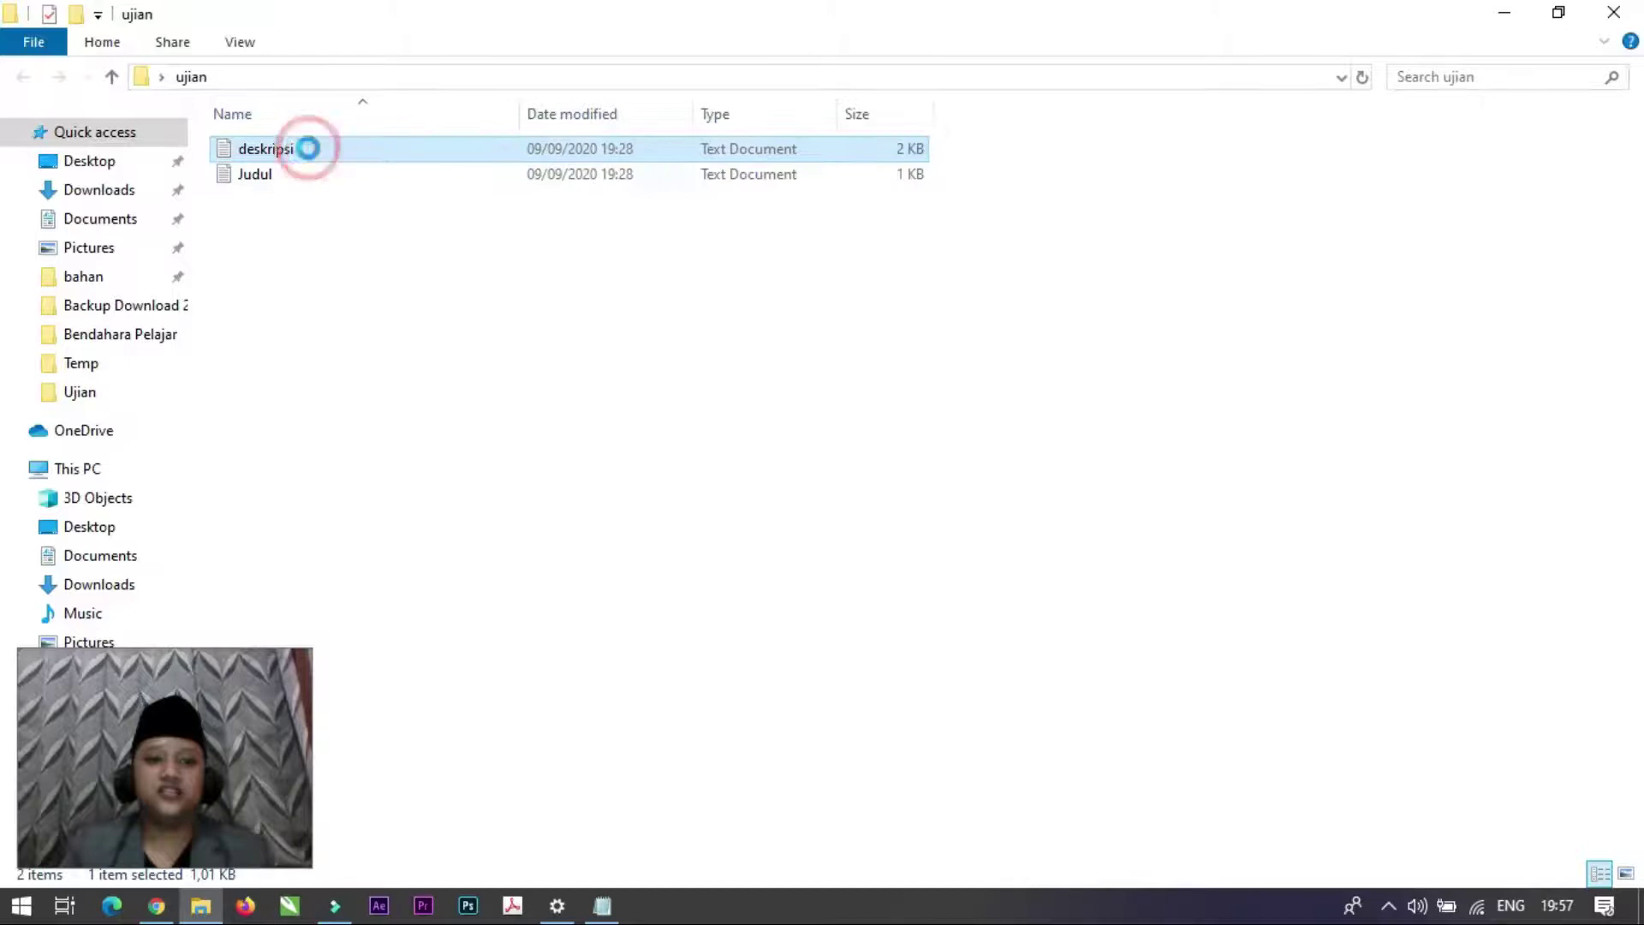
click(498, 249)
key(ctrl+a)
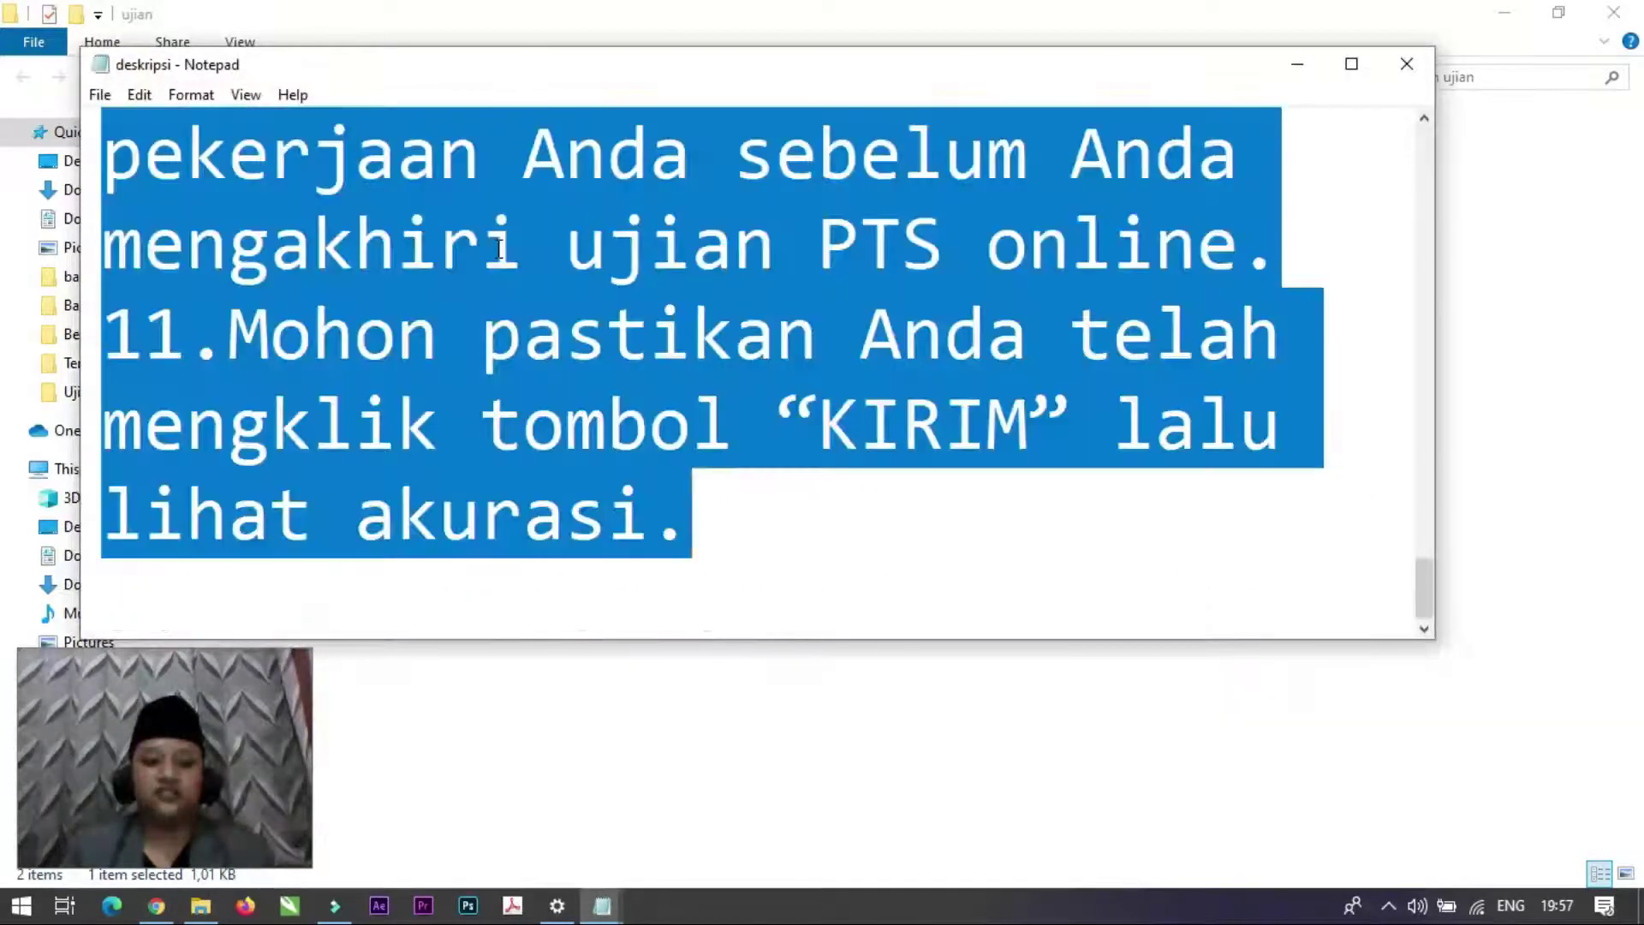
key(alt+Tab)
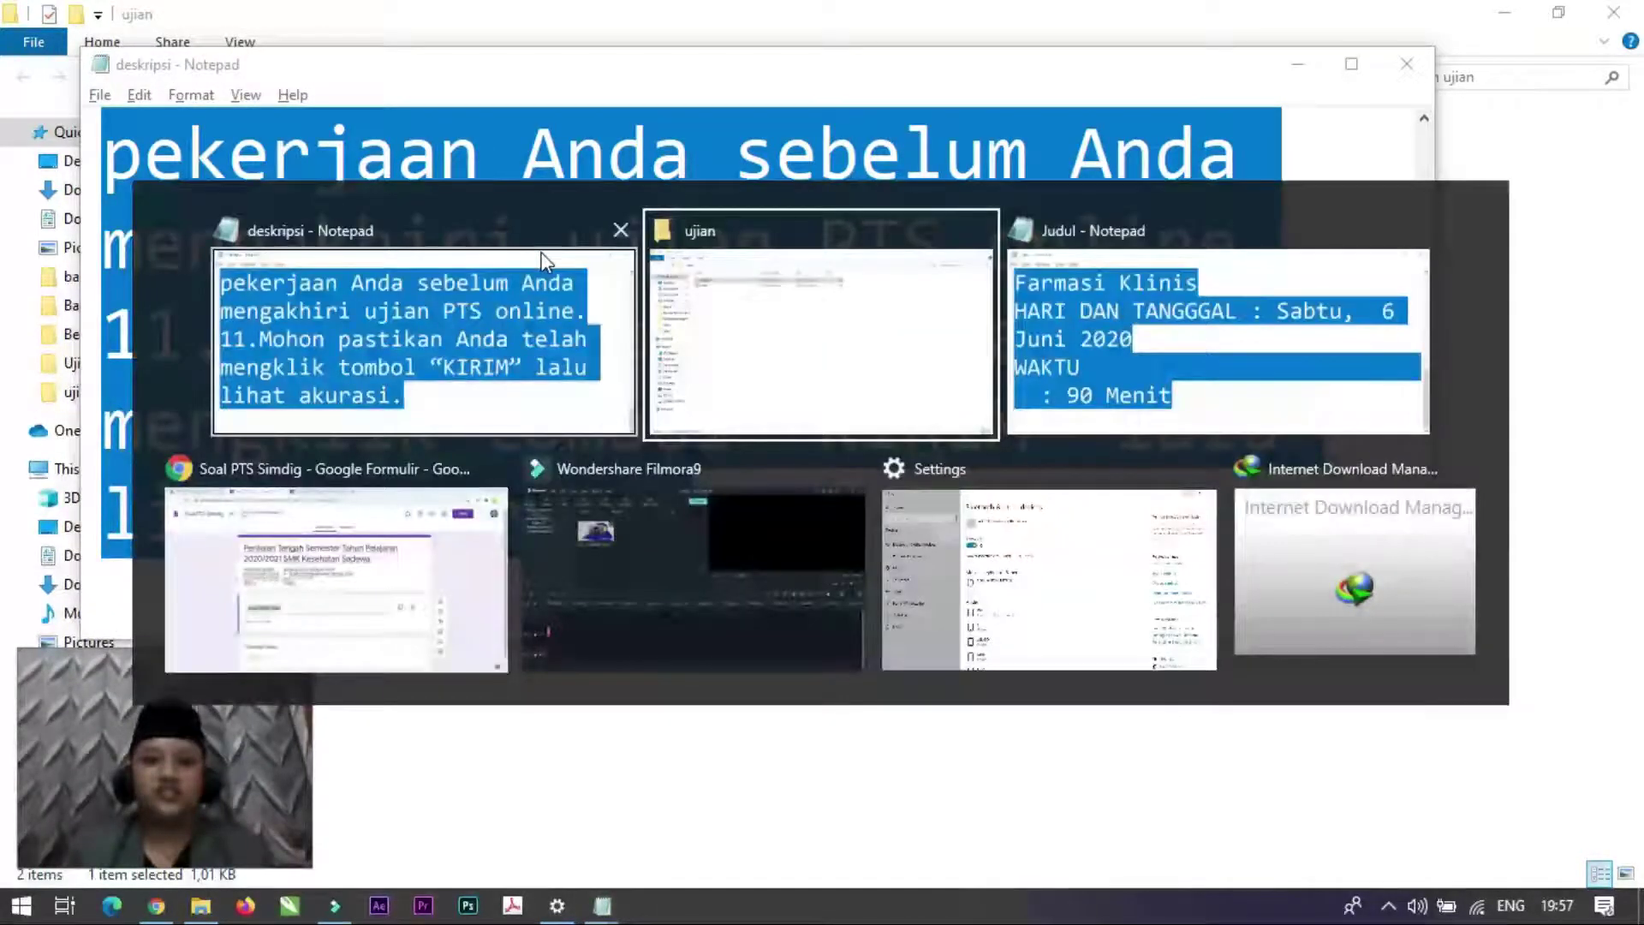
key(alt+Tab)
key(alt+Tab)
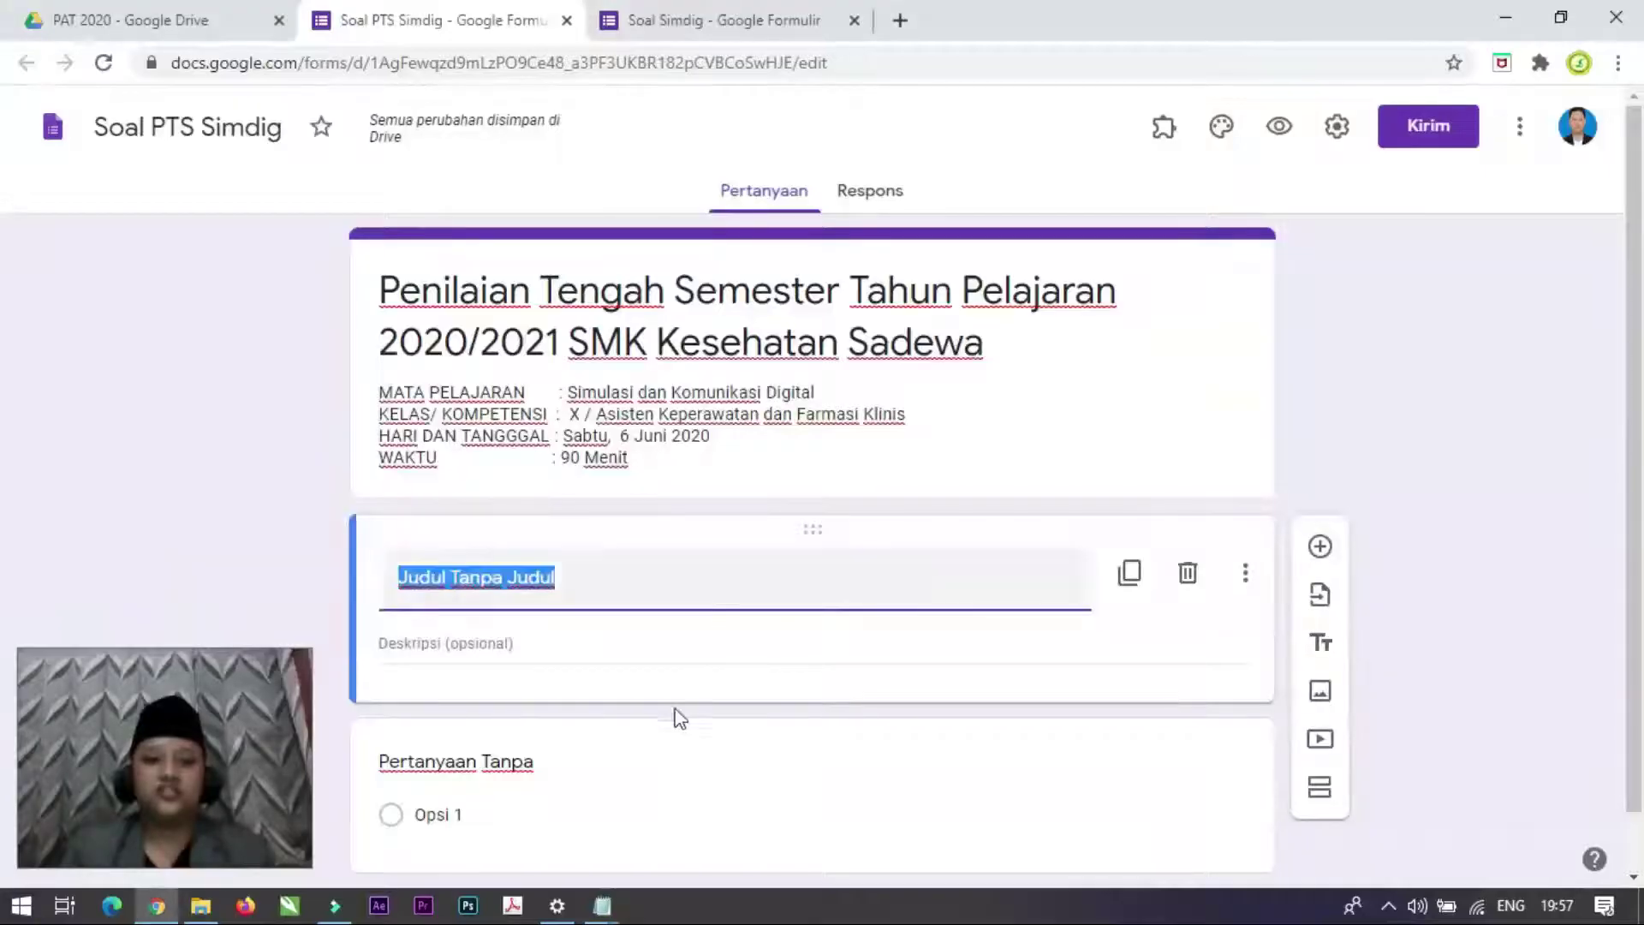
Step: Paste the exam rules into the new block's description and title it 'Petunjuk'
click(505, 642)
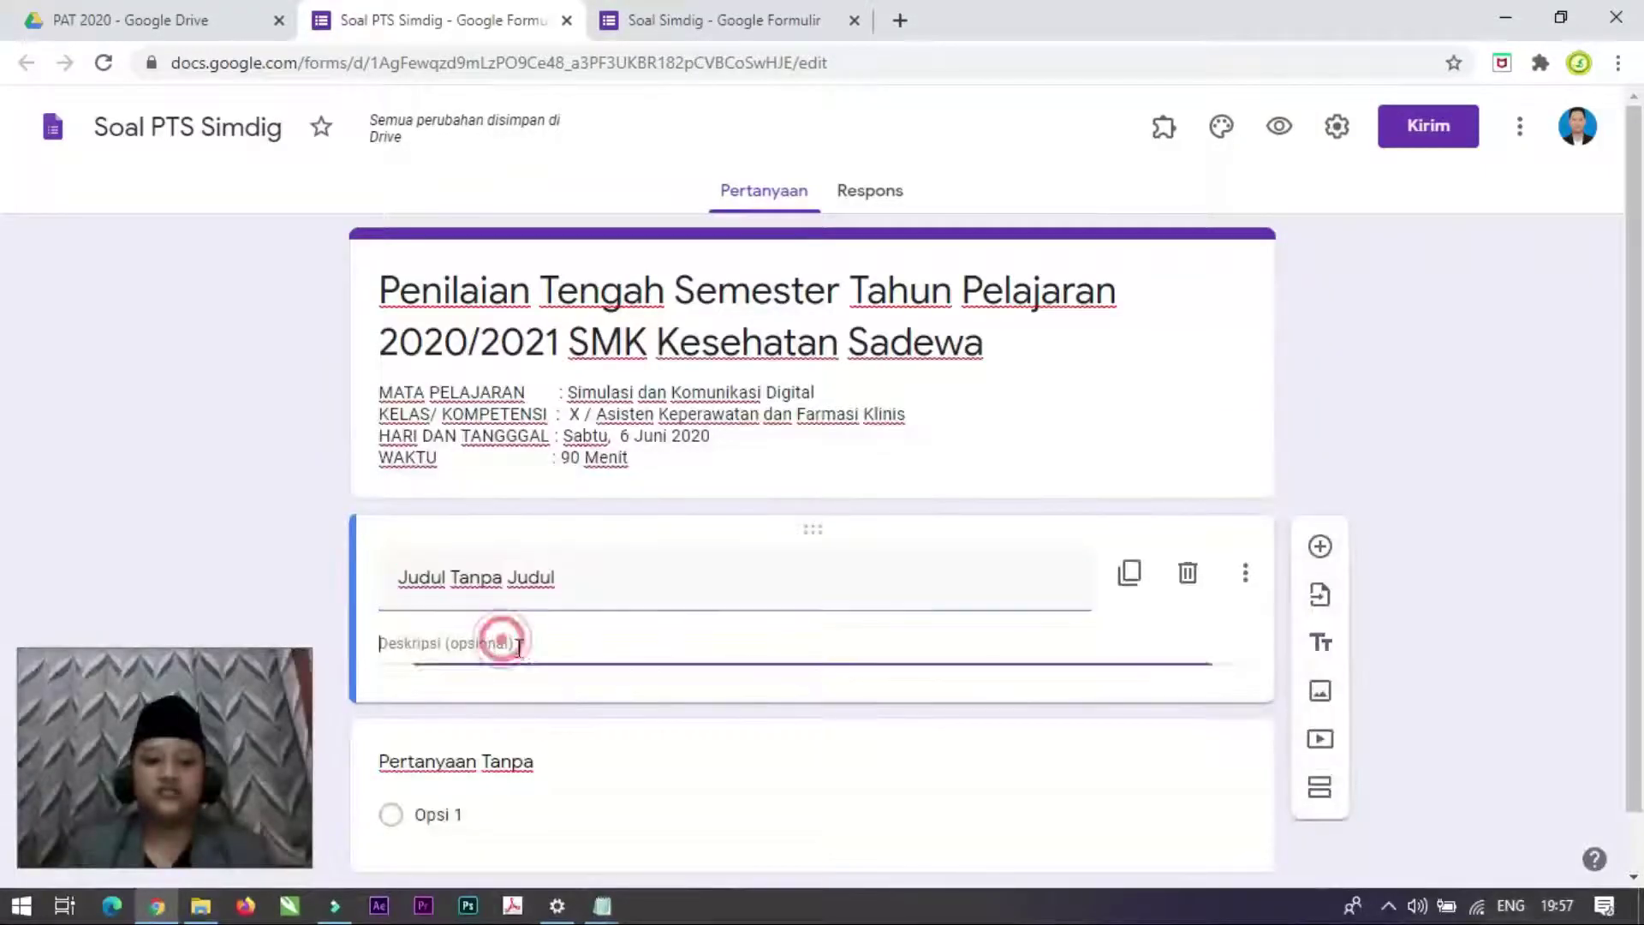
text(1.Berdoalah sebelum mulai mengerjakan. 2.Perhatikan dan ikuti petunjuk pengisian pada lembar jawab yang disediakan. 3.Periksa dan bacalah setiap soal dengan seksama sebelum menjawab. 4.Laporkan kepada pengawas jika terdapat tulisan yang kurang jelas, rusak atau jumlah soal kurang dari 25 soal pilihan ganda untuk mata pelajaran eksak dan 30 soal pilihan ganda untuk mata pelajaran non eksak. 5.Gunakan kertas coretan apabila diperlukan. 6.Pilihlah salah satu jawaban yang paling benar dengan cara mengklik bulatan jawaban. 7.Dilarang keras untuk browsing/searching, mencontek atau melihat jawaban peserta ujian lain. Mohon kerjakan dengan JUJUR. 8.Tidak di ijinkan menggunakan kalkulator, HP, tabel atau alat bantu hitung lainnya. 9.Selama ujian PTS online berlangsung, peserta didik wajib menggunakan telepon genggam untuk mejawab soal melalui link yang telah diberikan 10.Periksalah seluruh pekerjaan Anda sebelum Anda mengakhiri ujian PTS online. 11.Mohon pastikan Anda telah mengklik tombol "KIRIM" lalu lihat akurasi.)
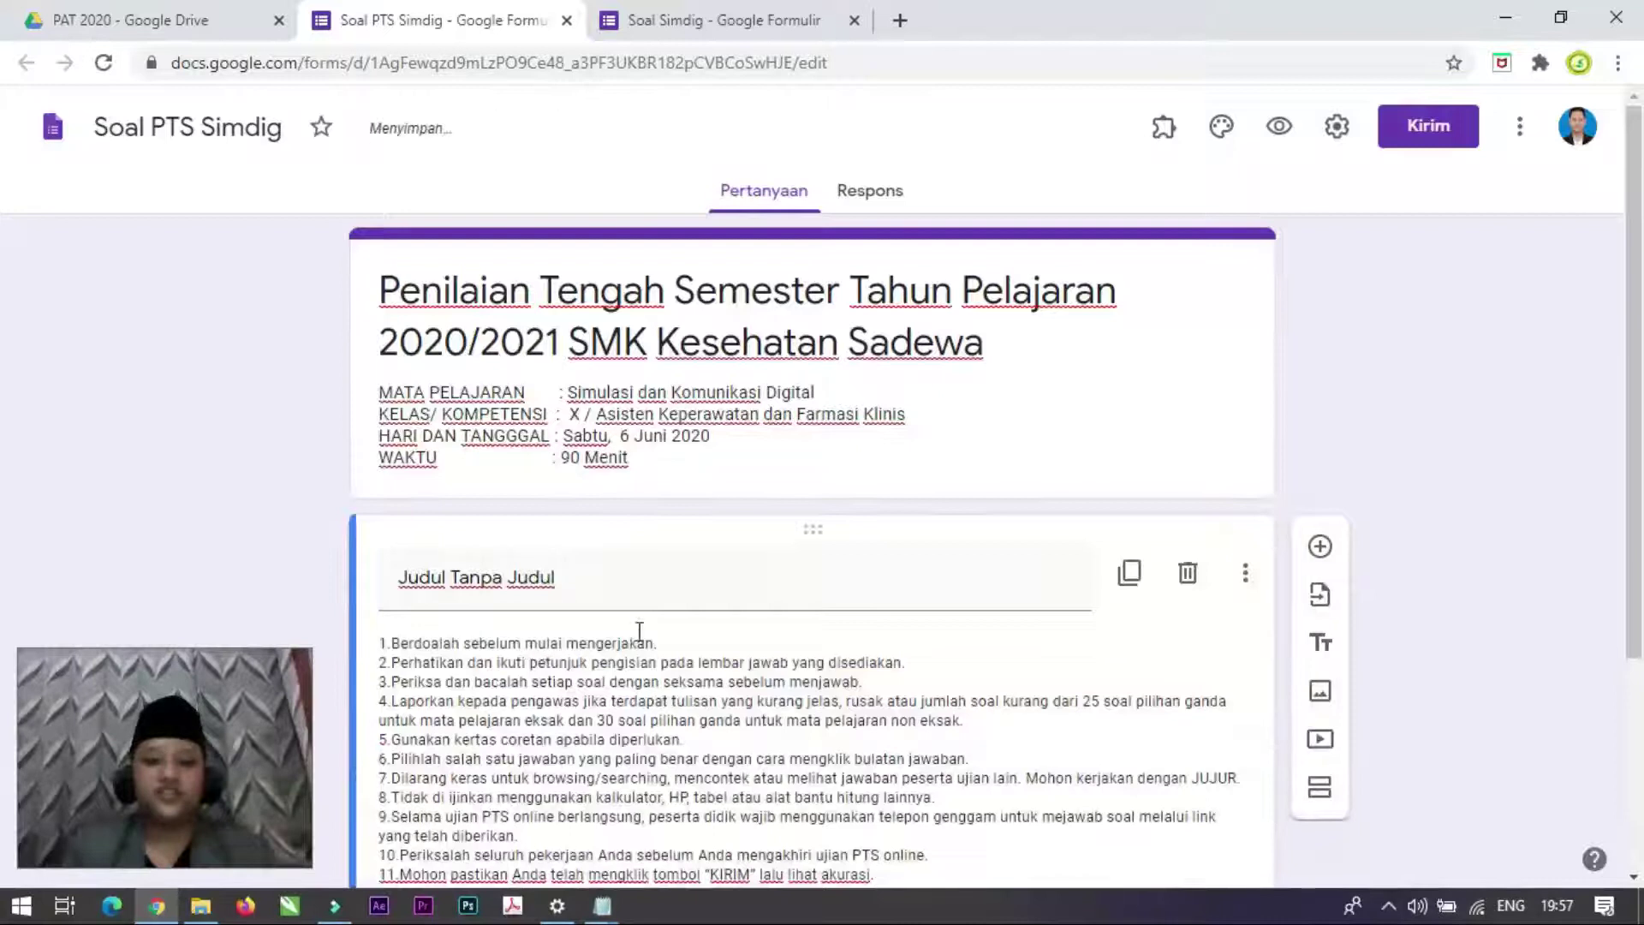
scroll(479, 514, down, 1)
click(441, 447)
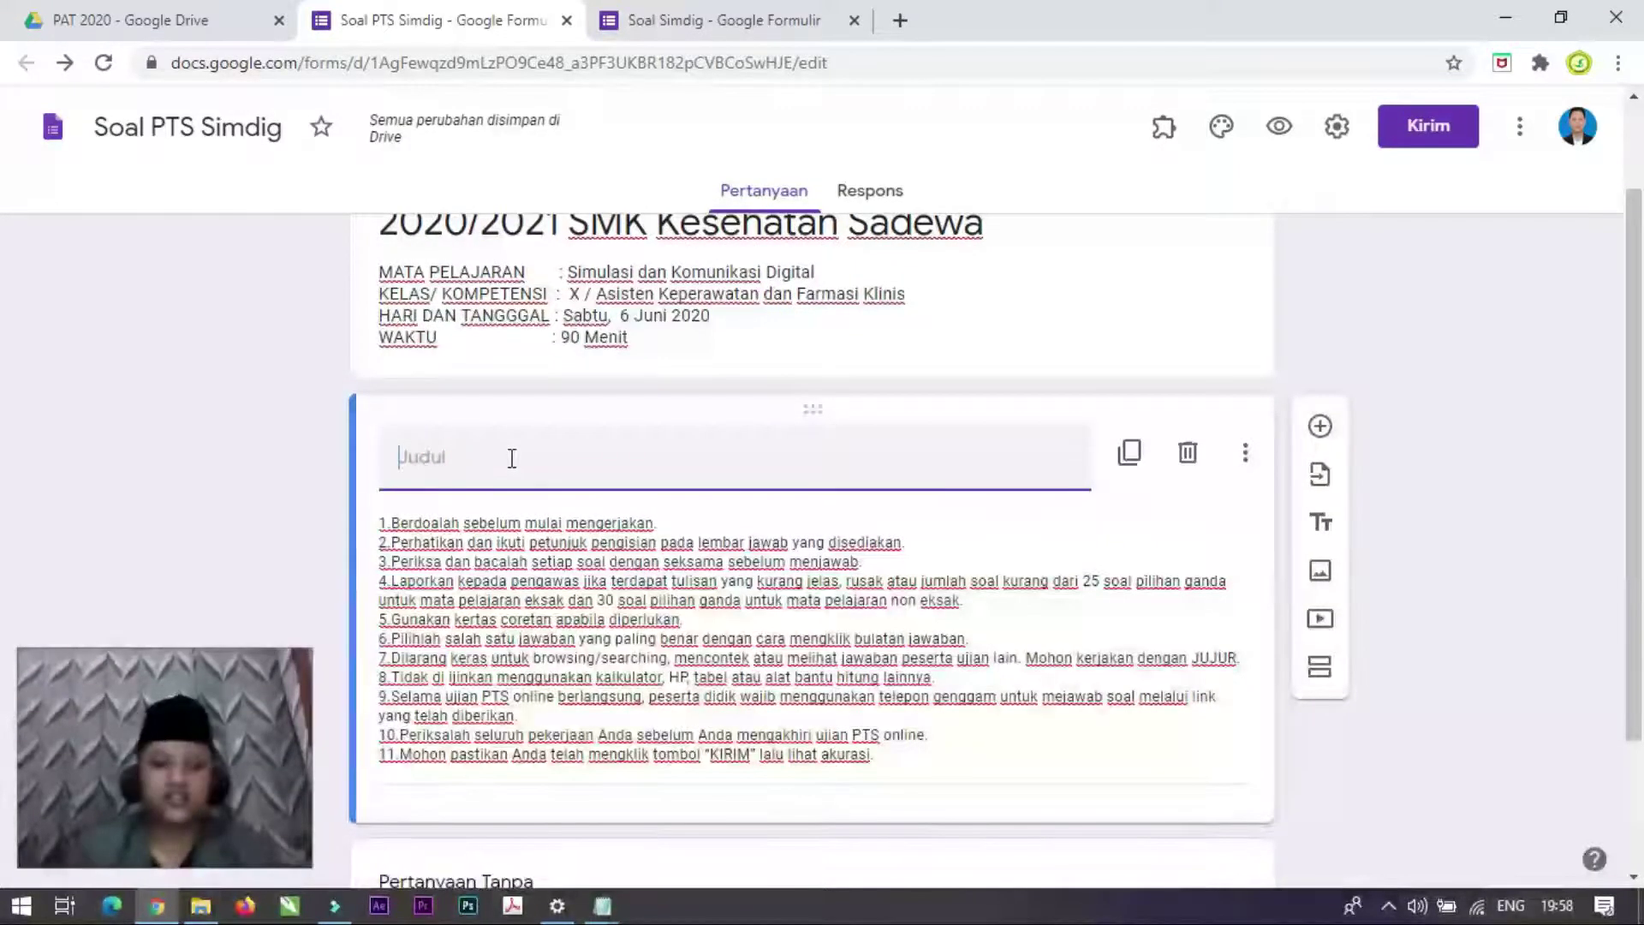
text(Petunjuk)
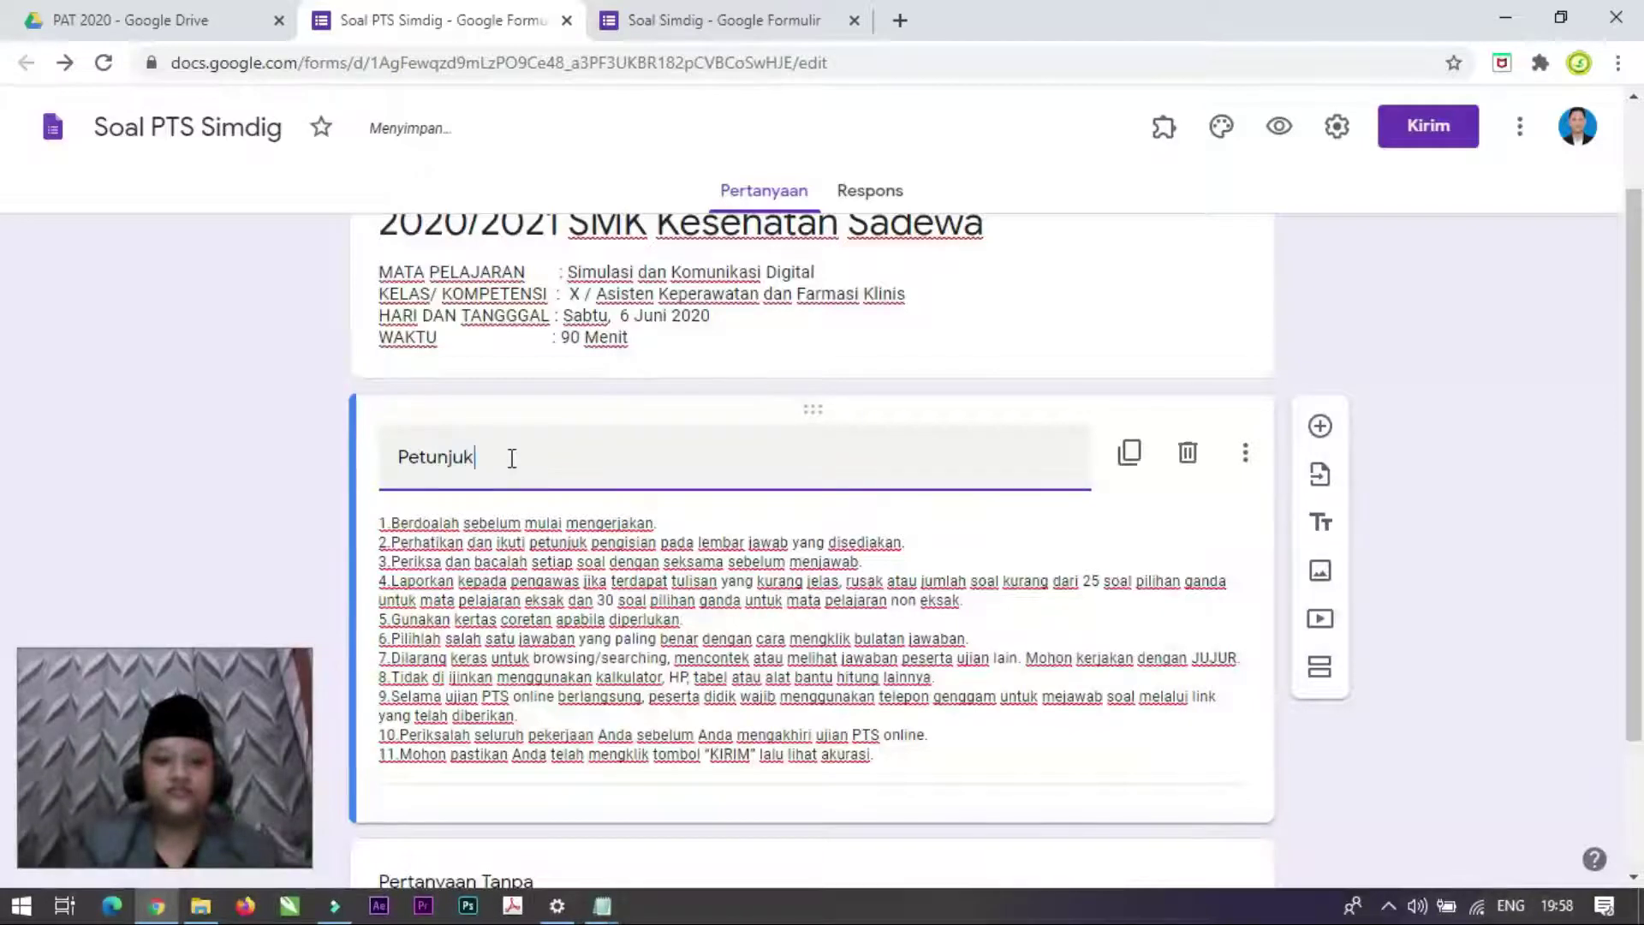
Step: Compare with the Soal Simdig form, then review the Soal PTS Simdig header and Petunjuk section
click(664, 11)
scroll(465, 396, up, 3)
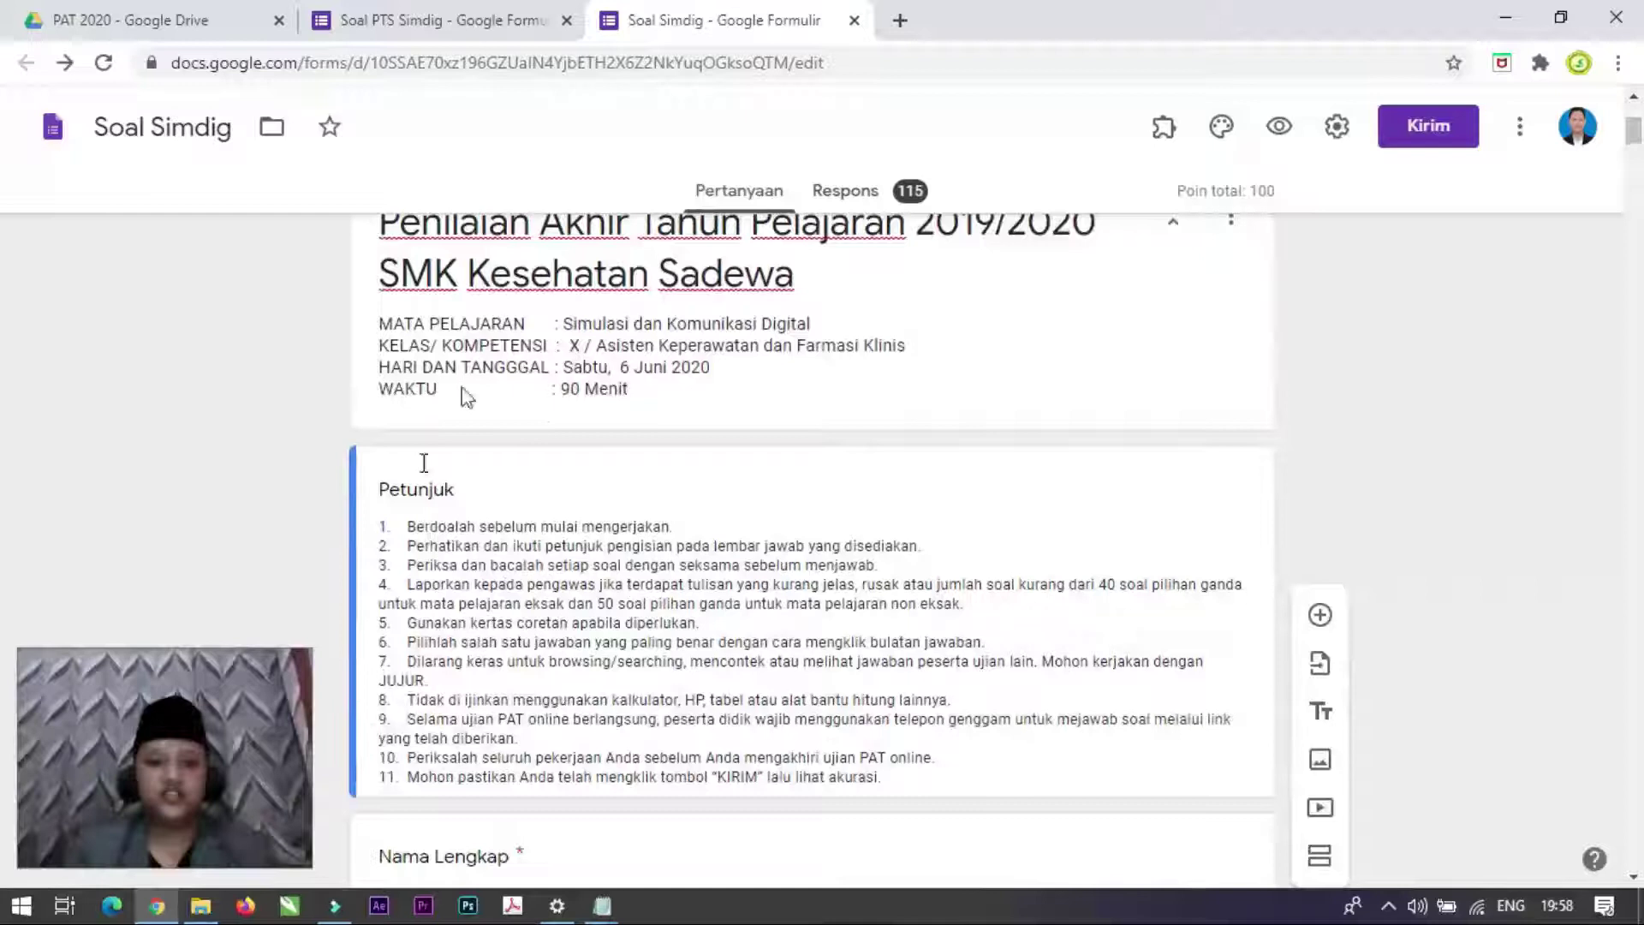
click(506, 7)
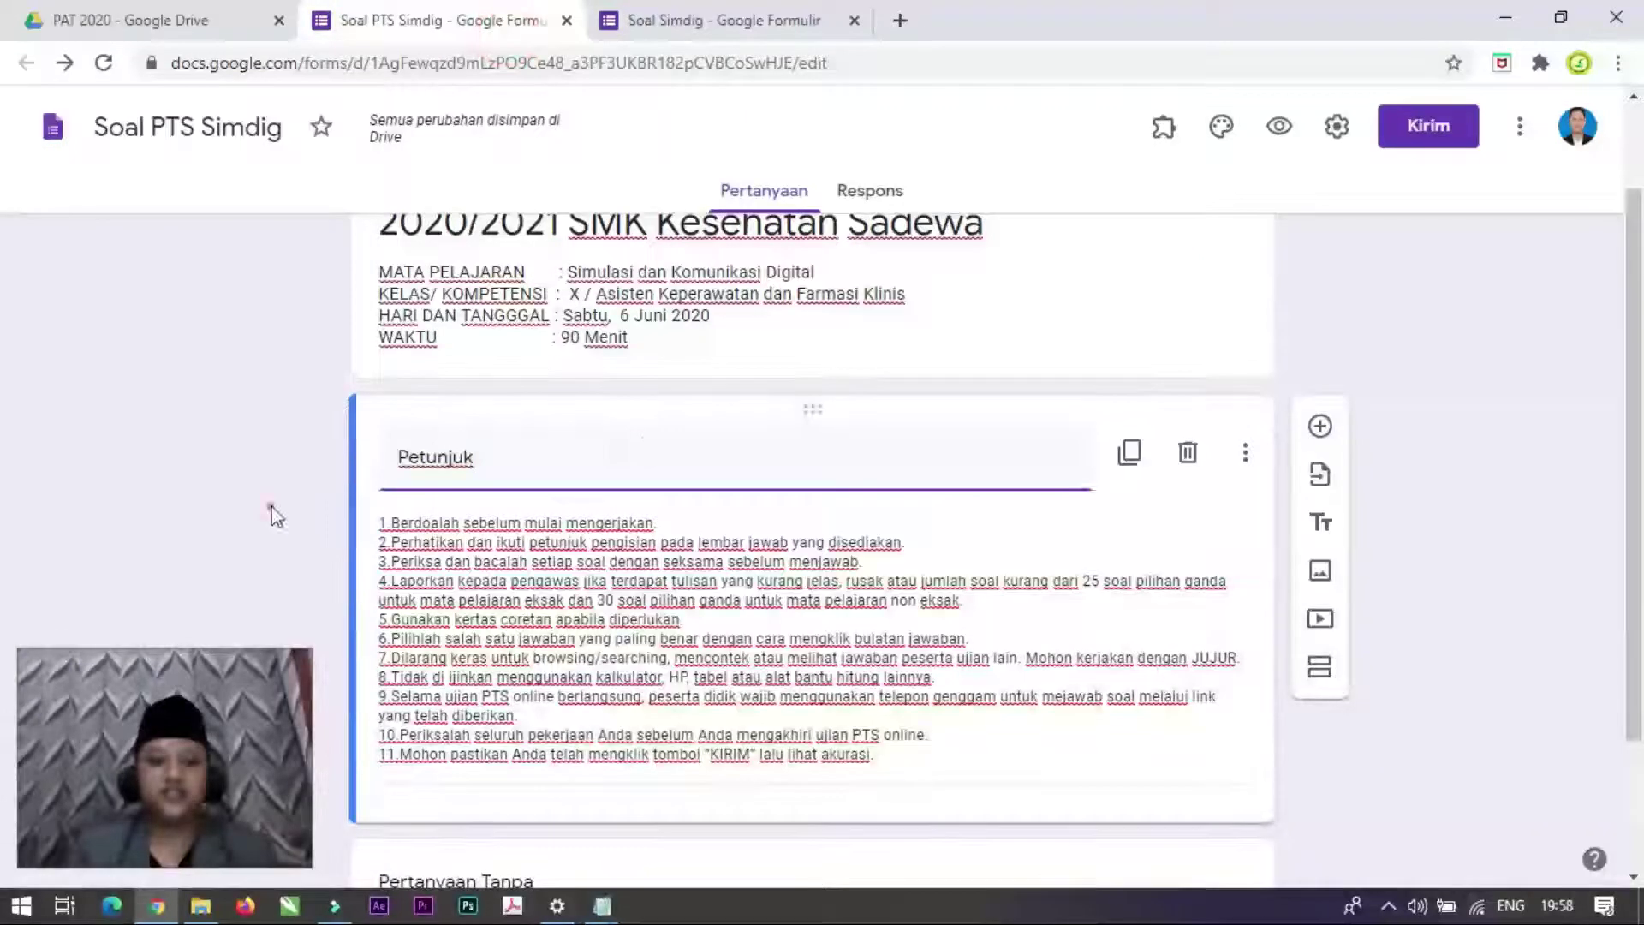
scroll(774, 437, up, 2)
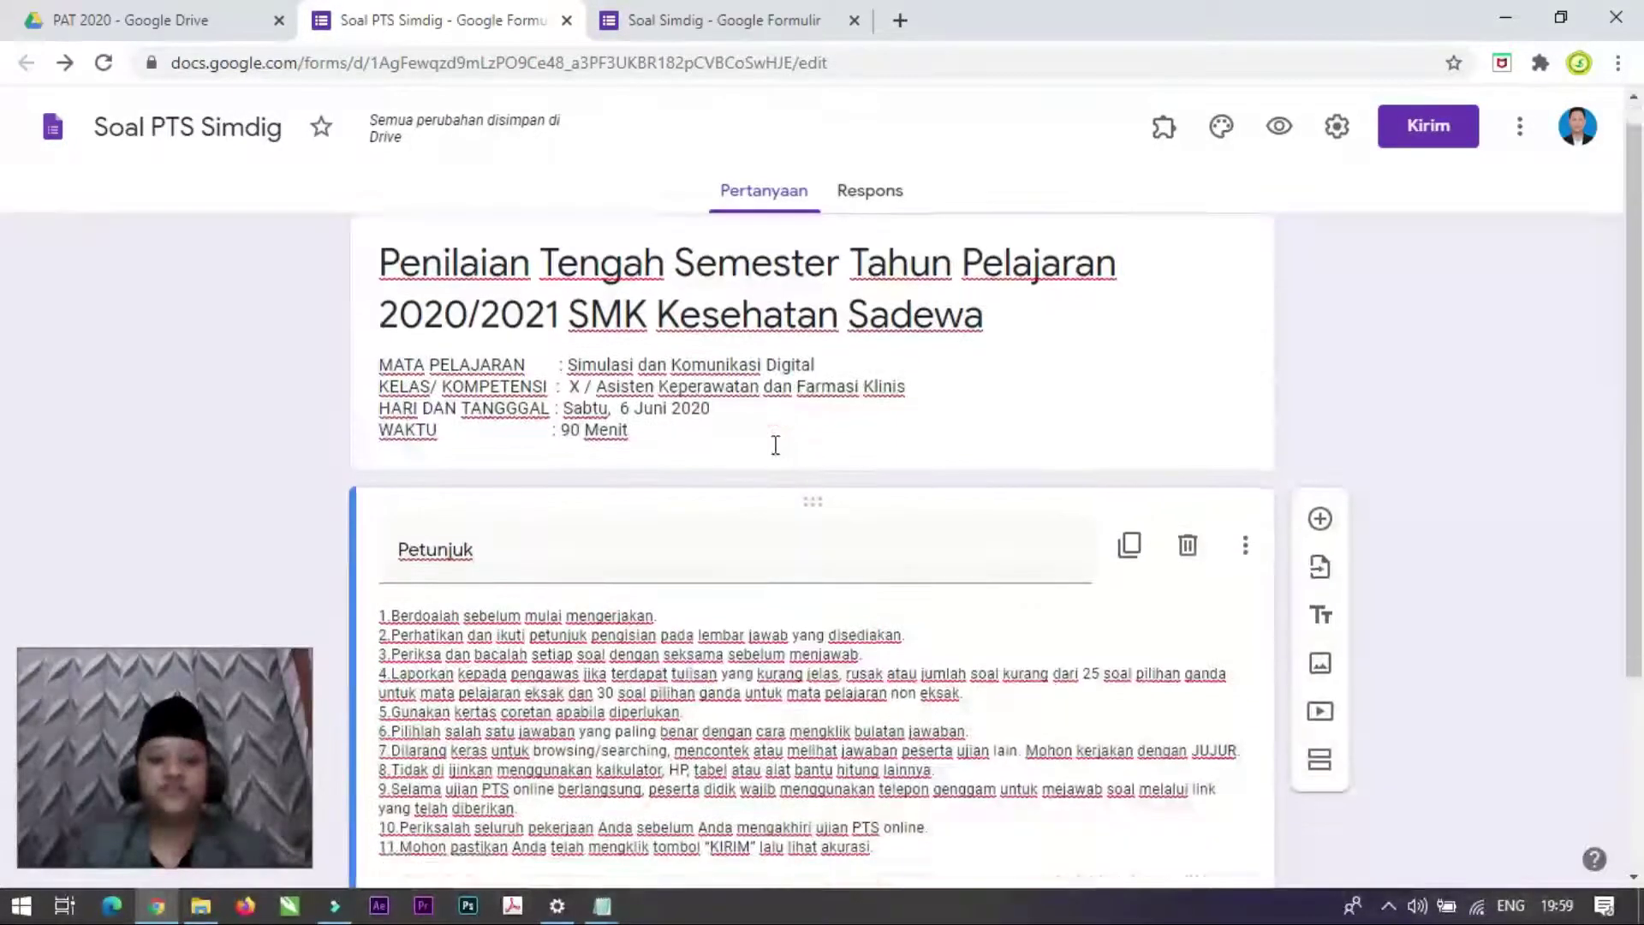
scroll(775, 444, down, 2)
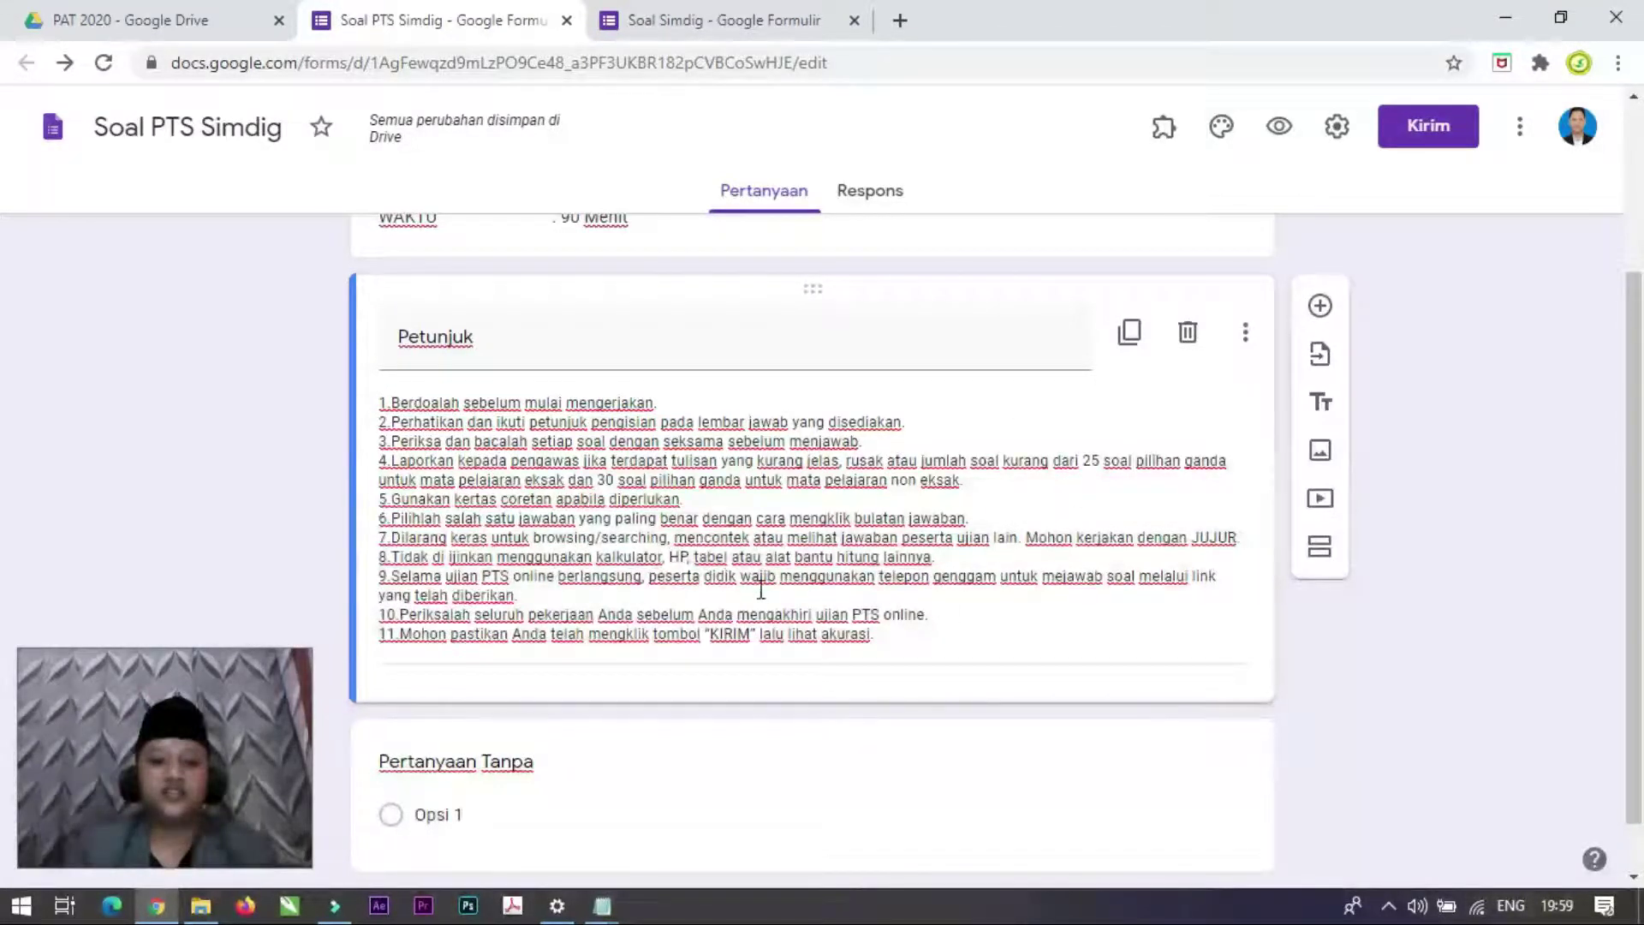
scroll(773, 593, up, 3)
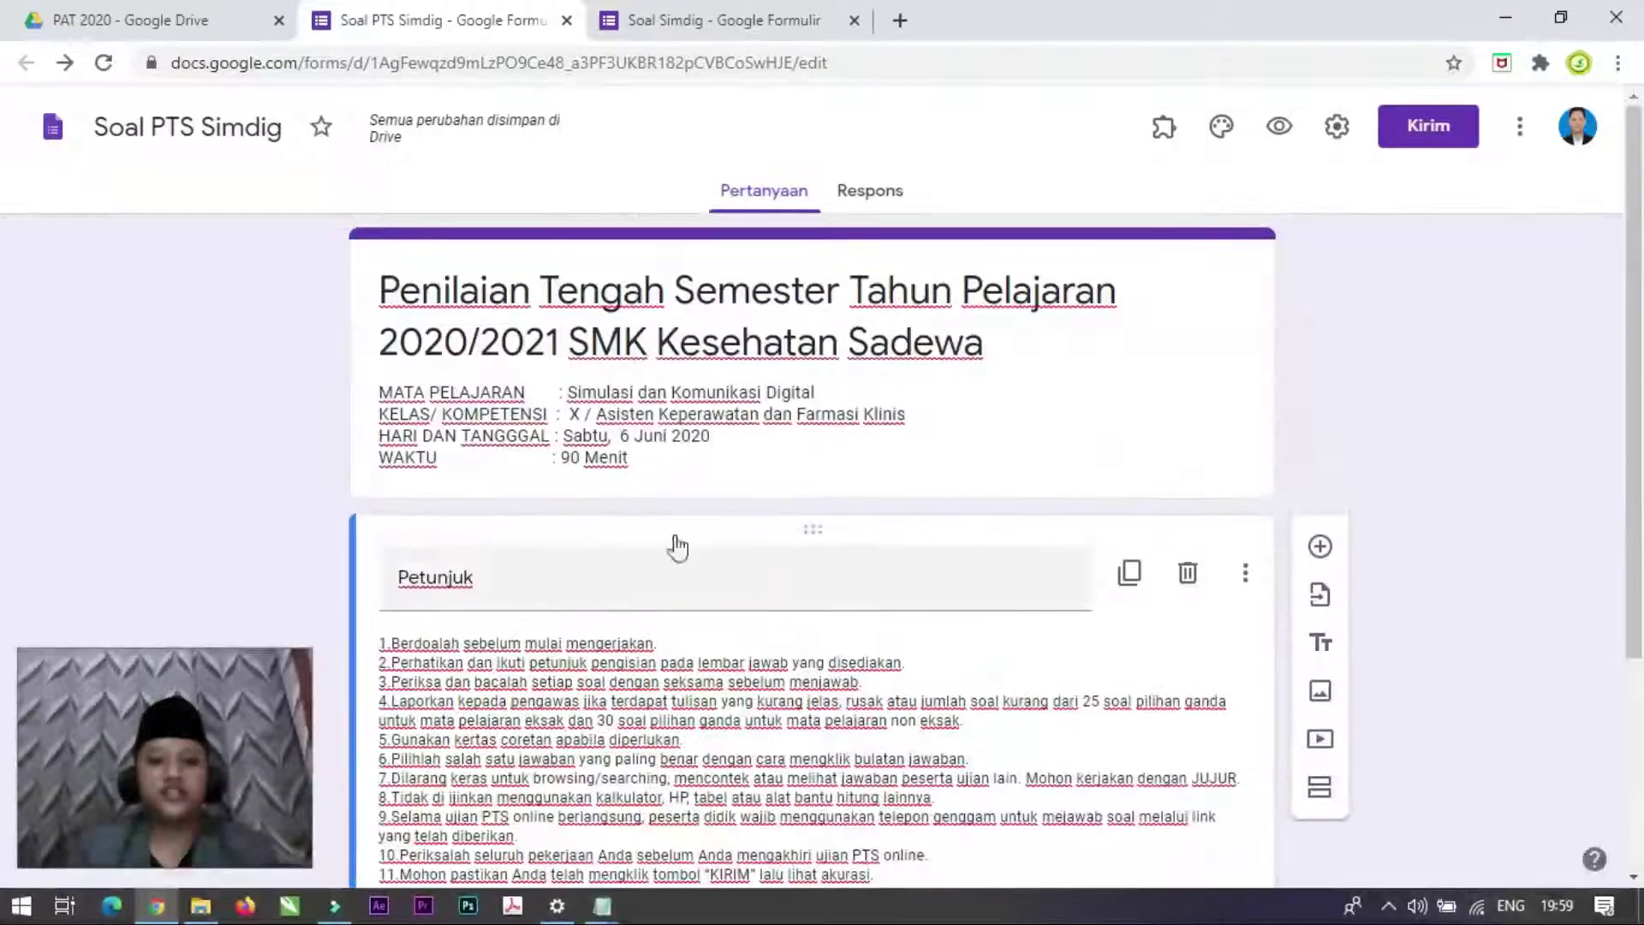
scroll(671, 543, down, 2)
scroll(735, 681, down, 1)
scroll(735, 681, up, 3)
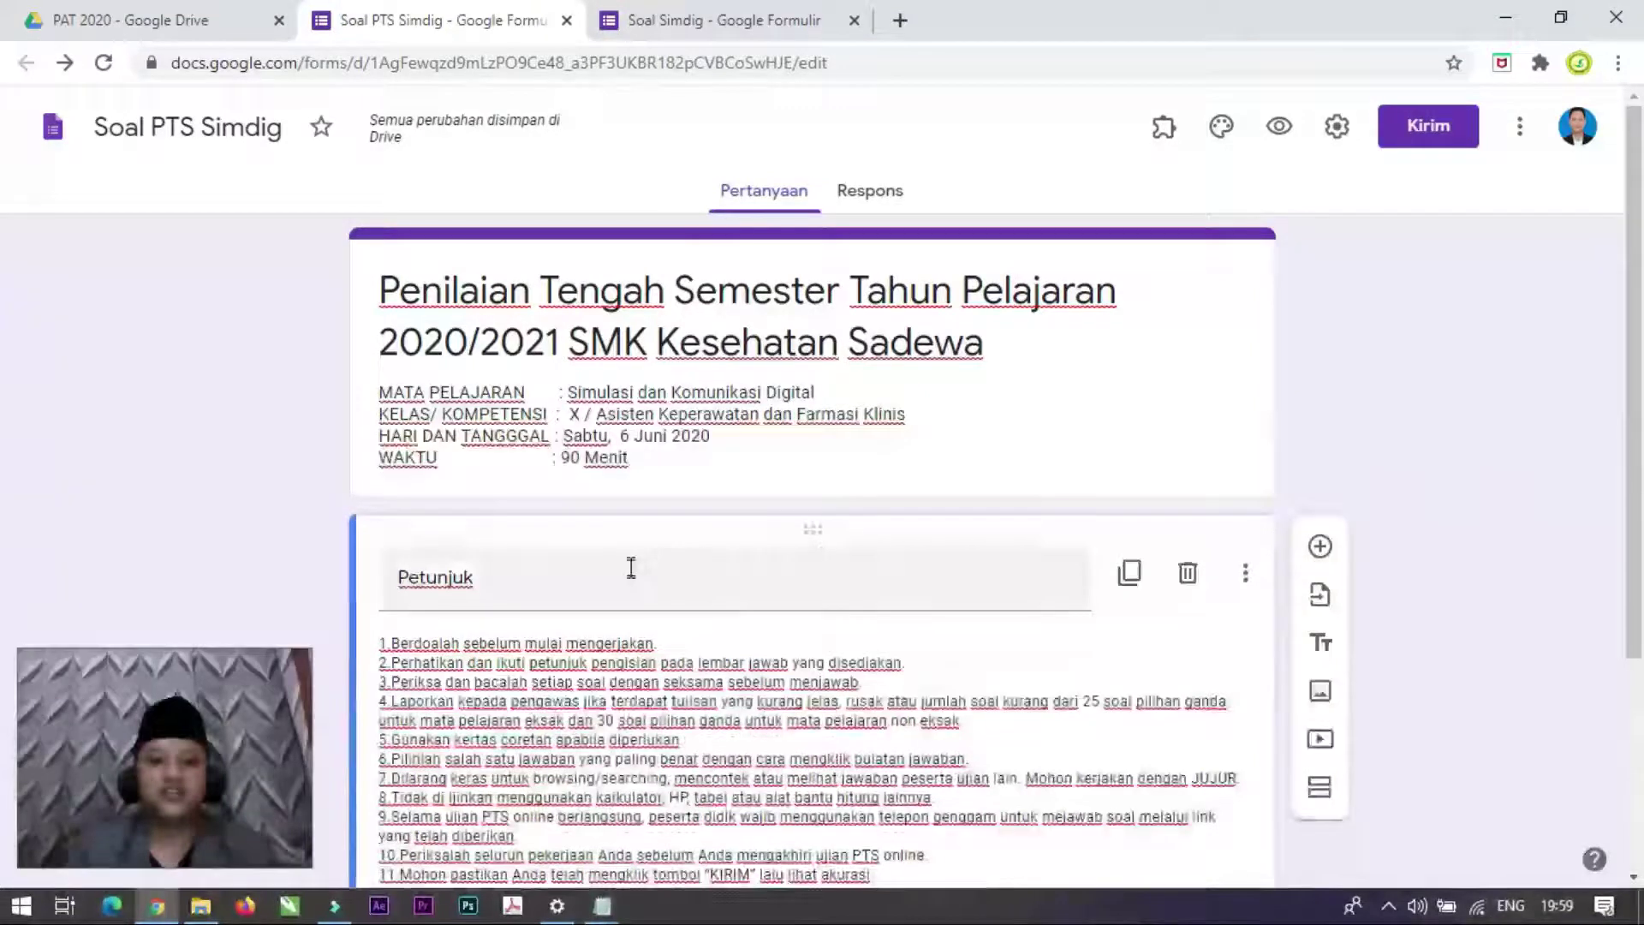
scroll(810, 579, down, 3)
scroll(810, 579, up, 3)
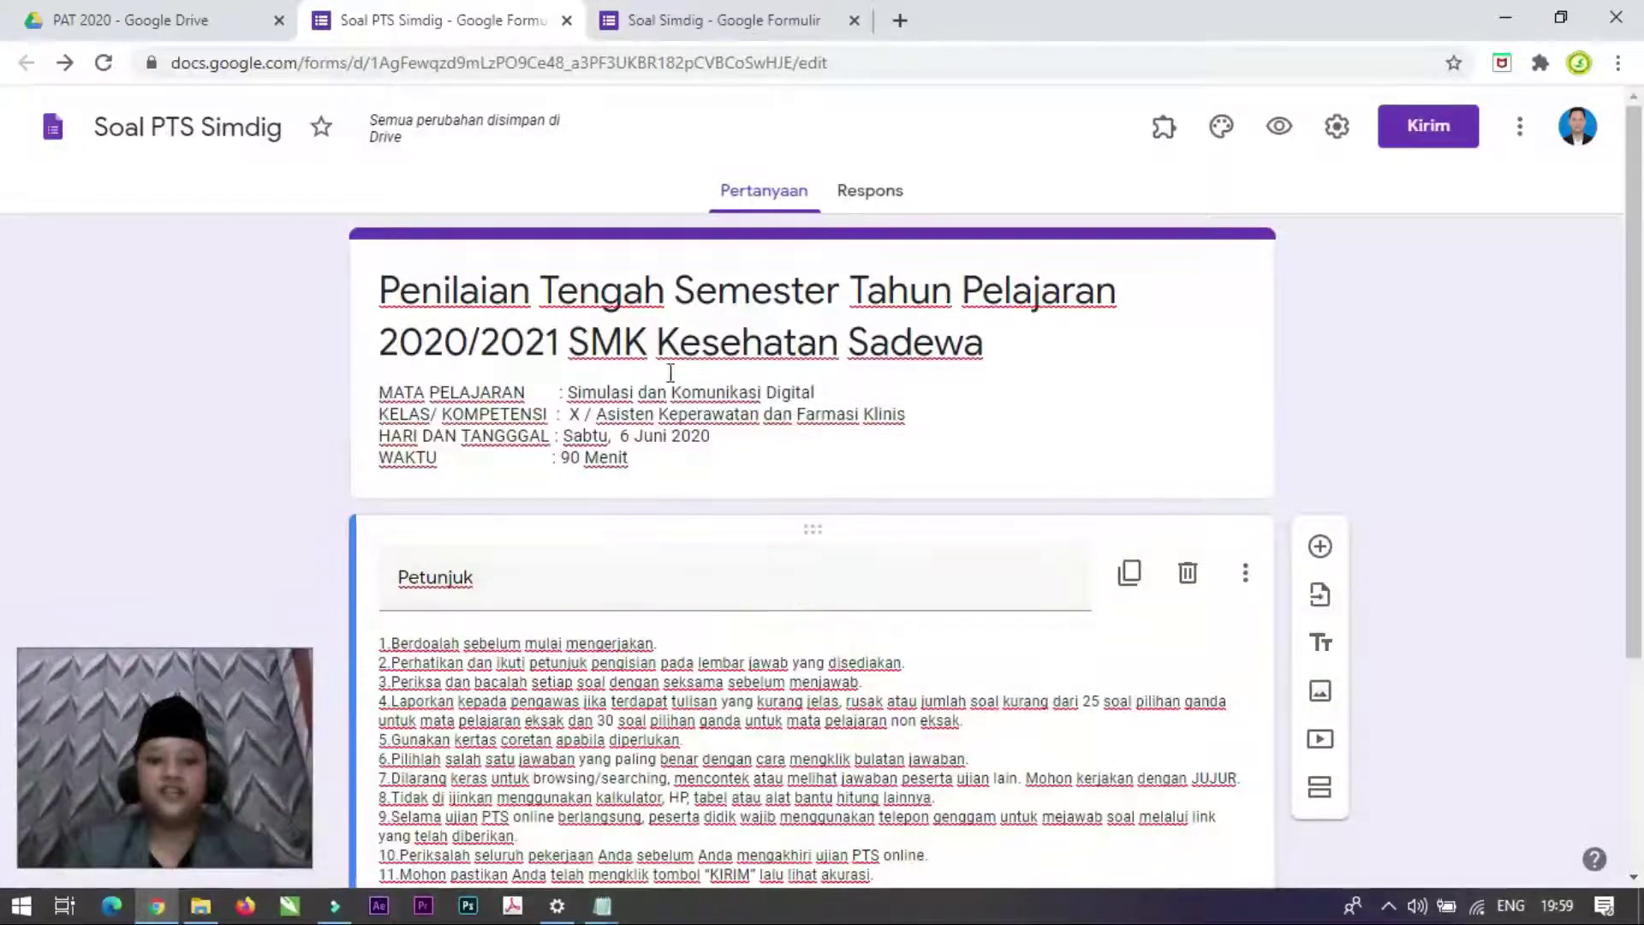
scroll(726, 382, down, 2)
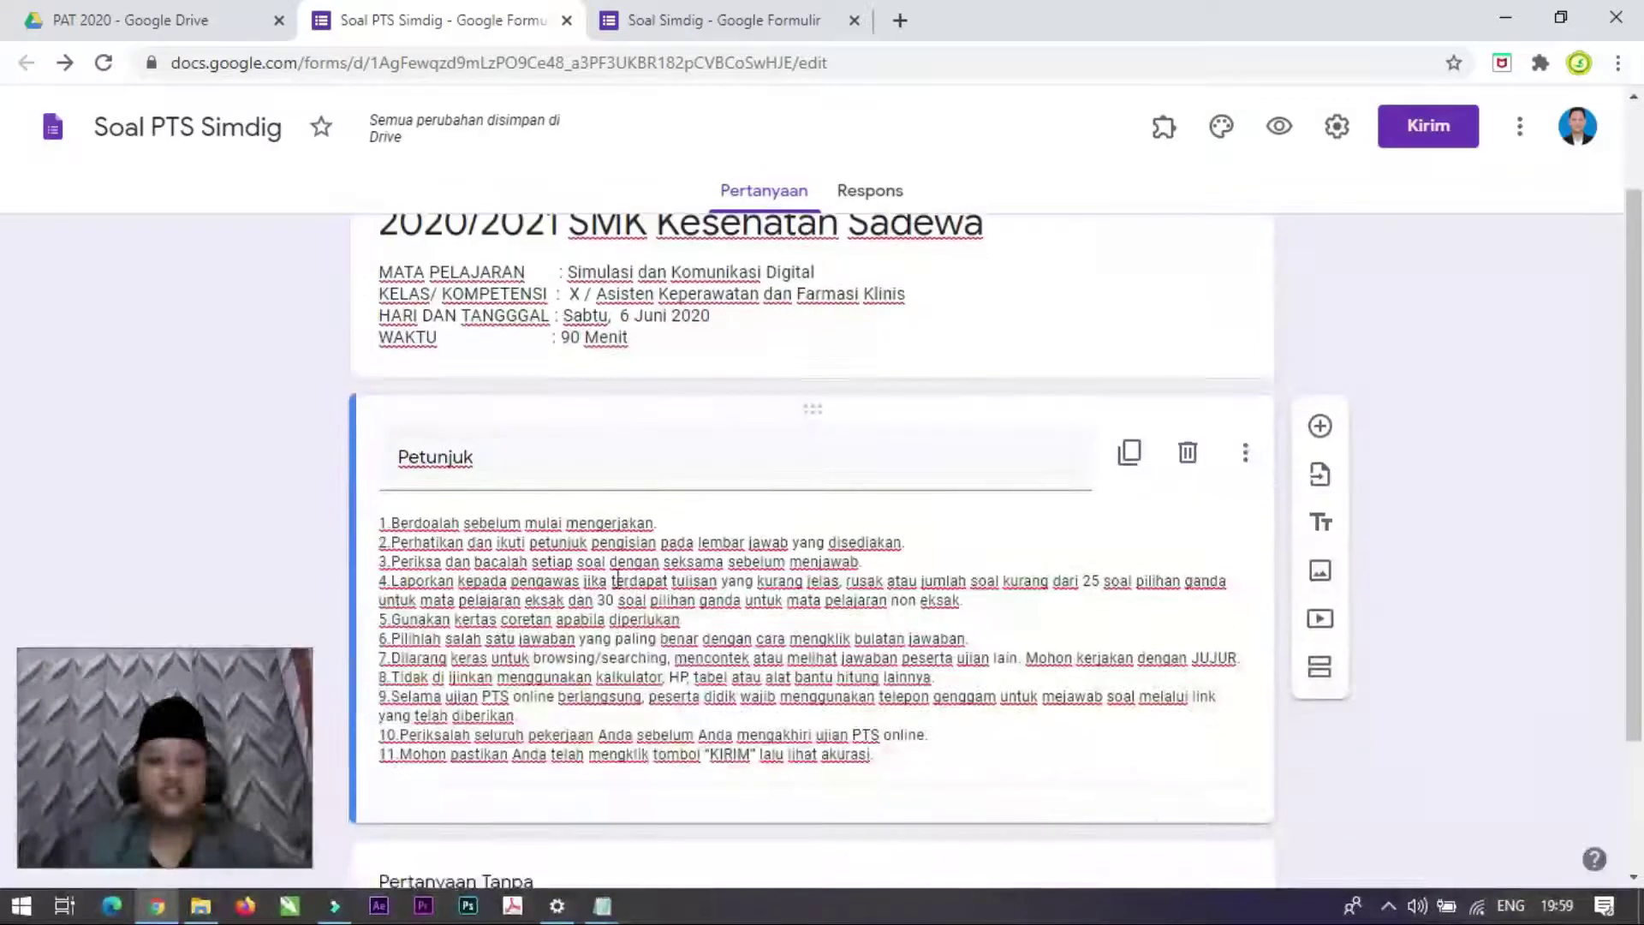
scroll(756, 452, up, 2)
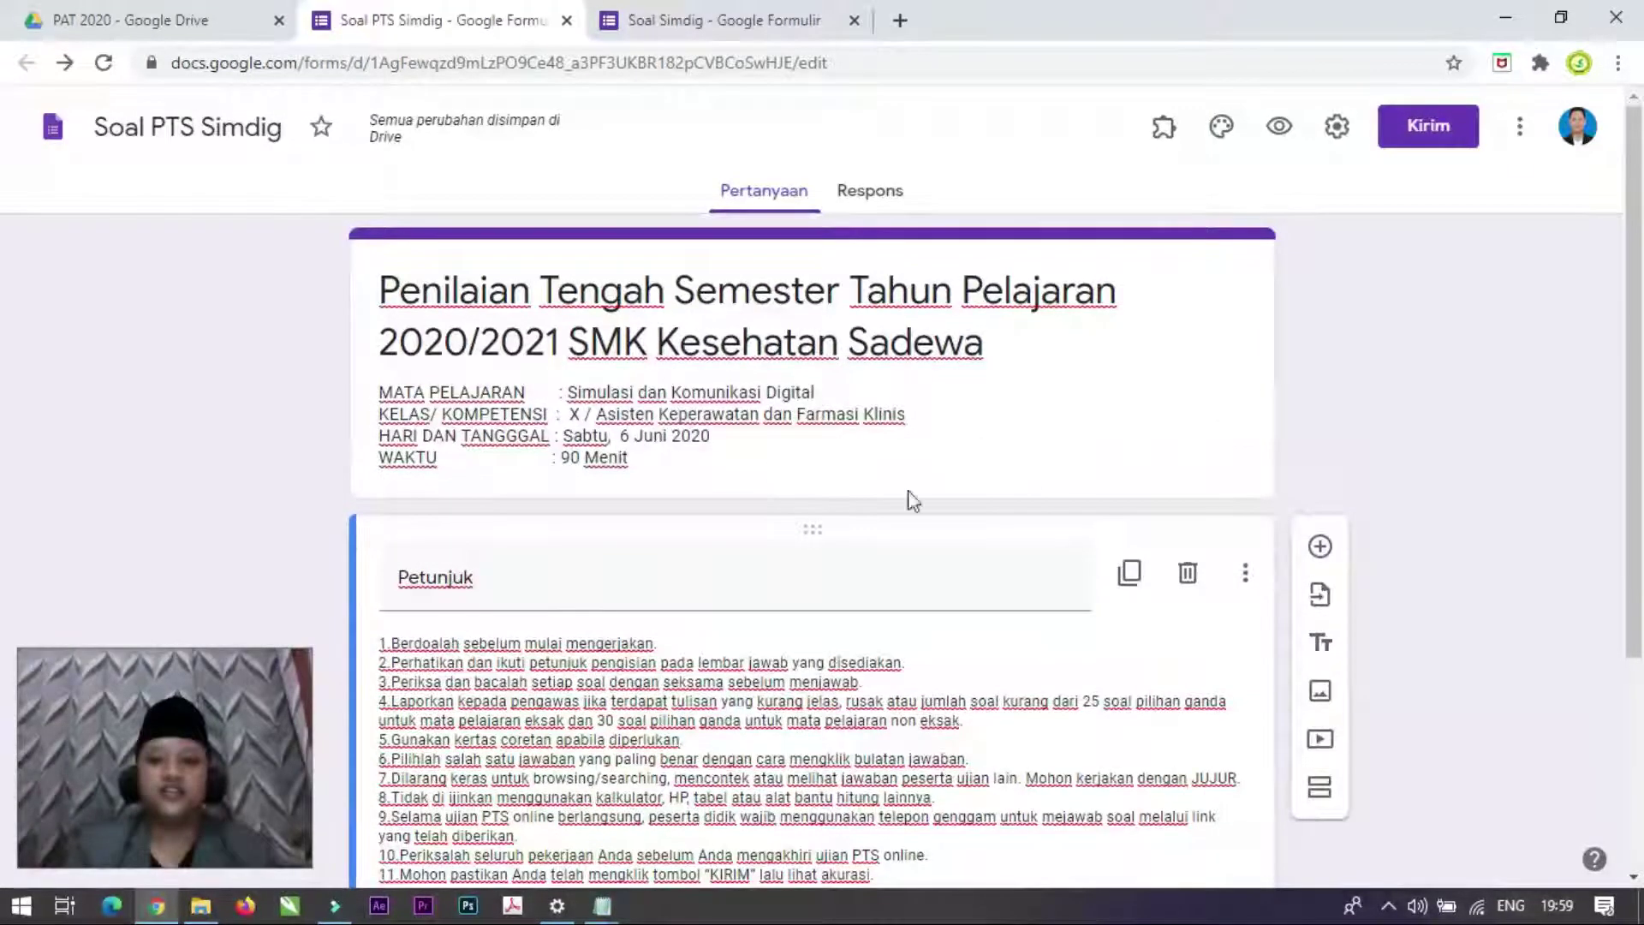
Step: Upload the Kop Sadewa image as the form's header image, giving the theme a pink colour
click(1224, 135)
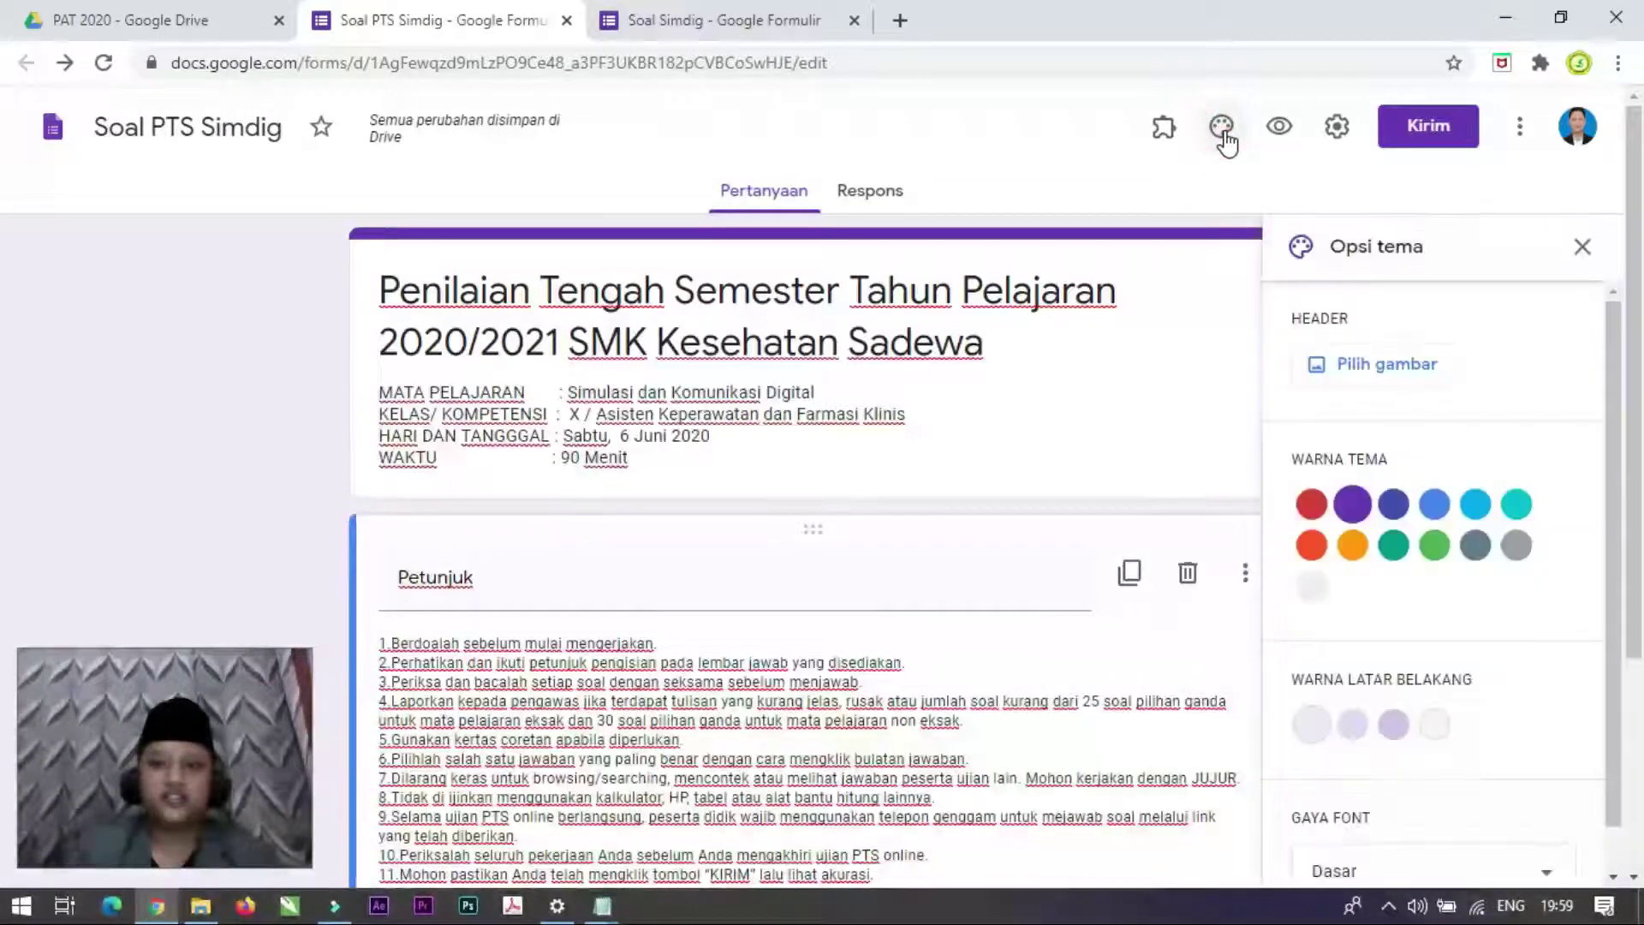
click(1388, 371)
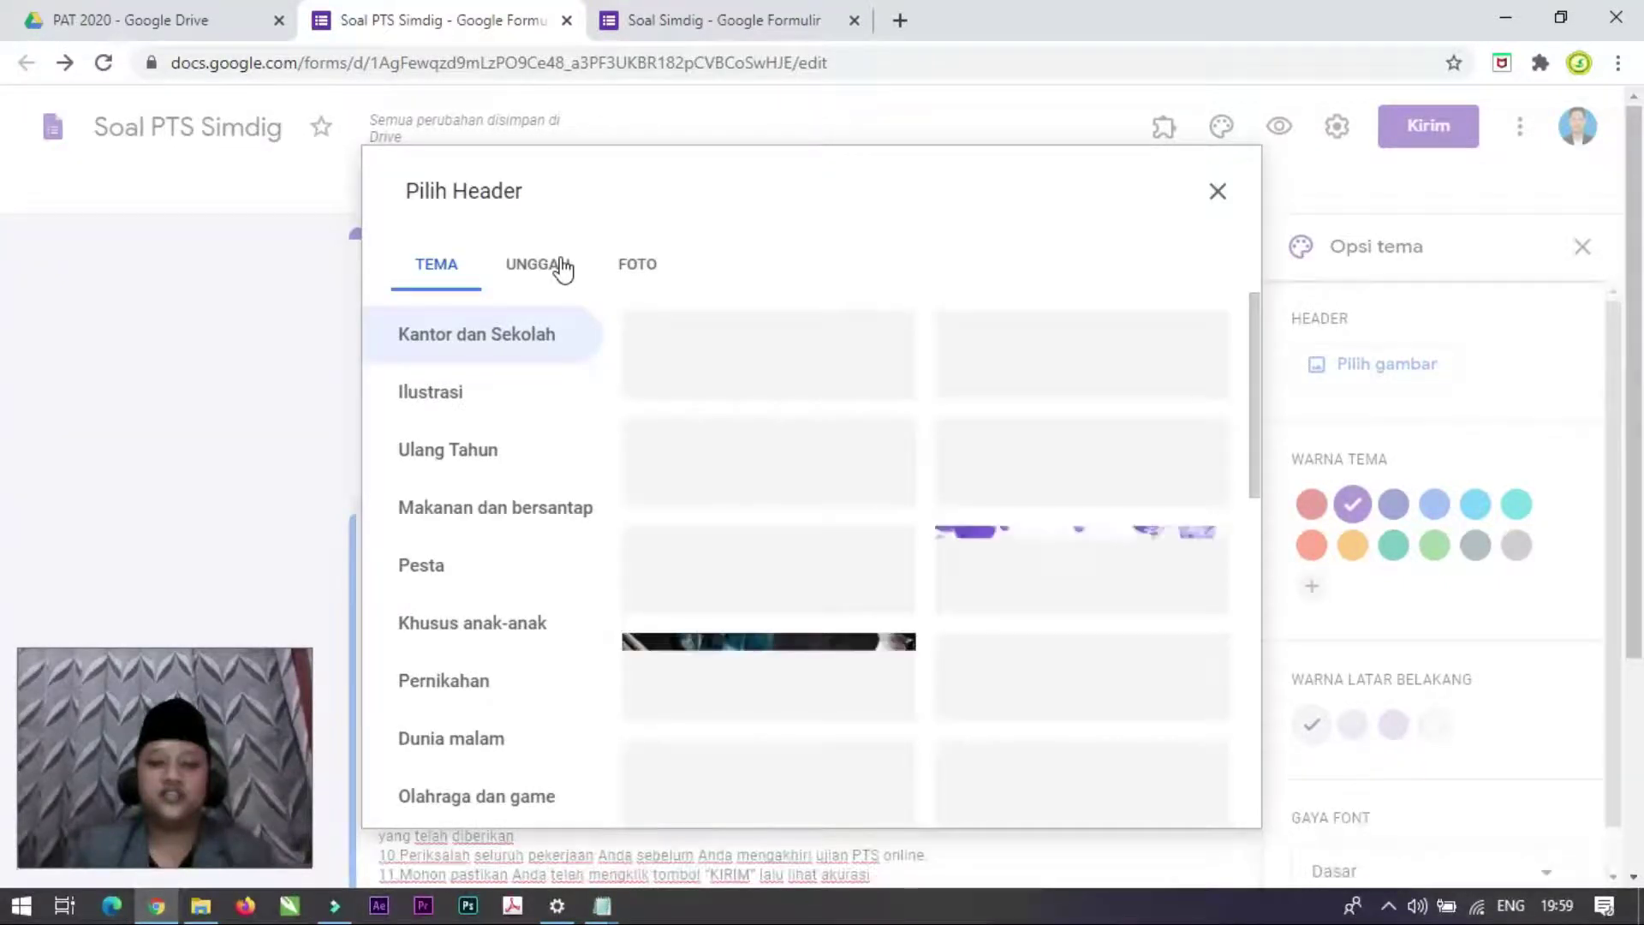
click(562, 268)
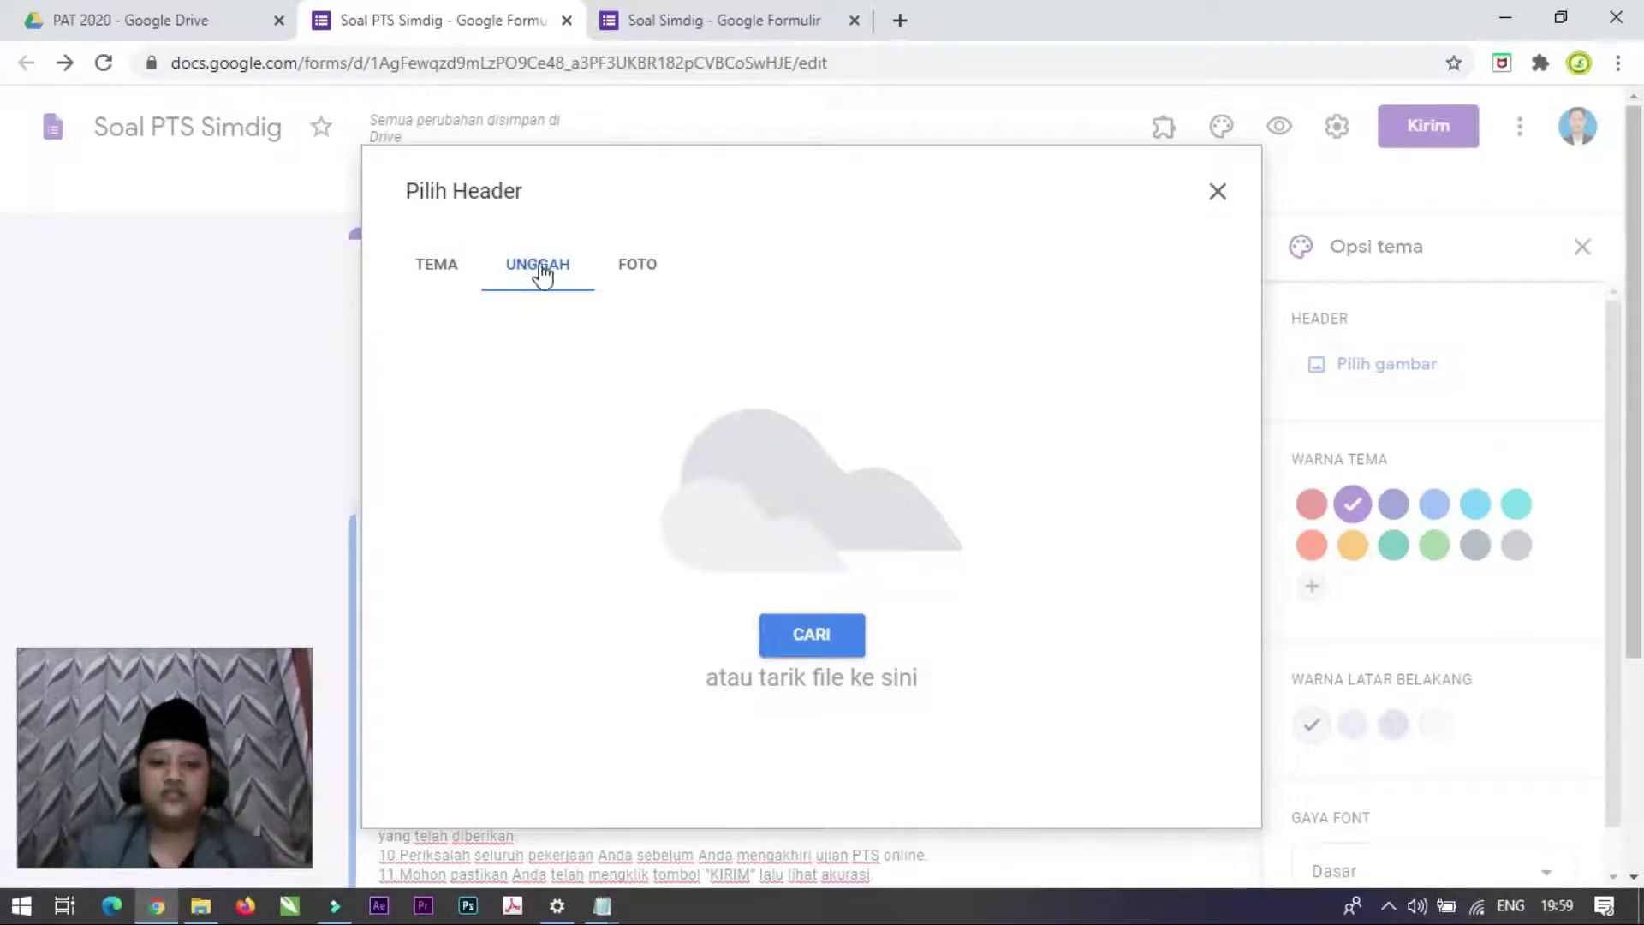
click(826, 642)
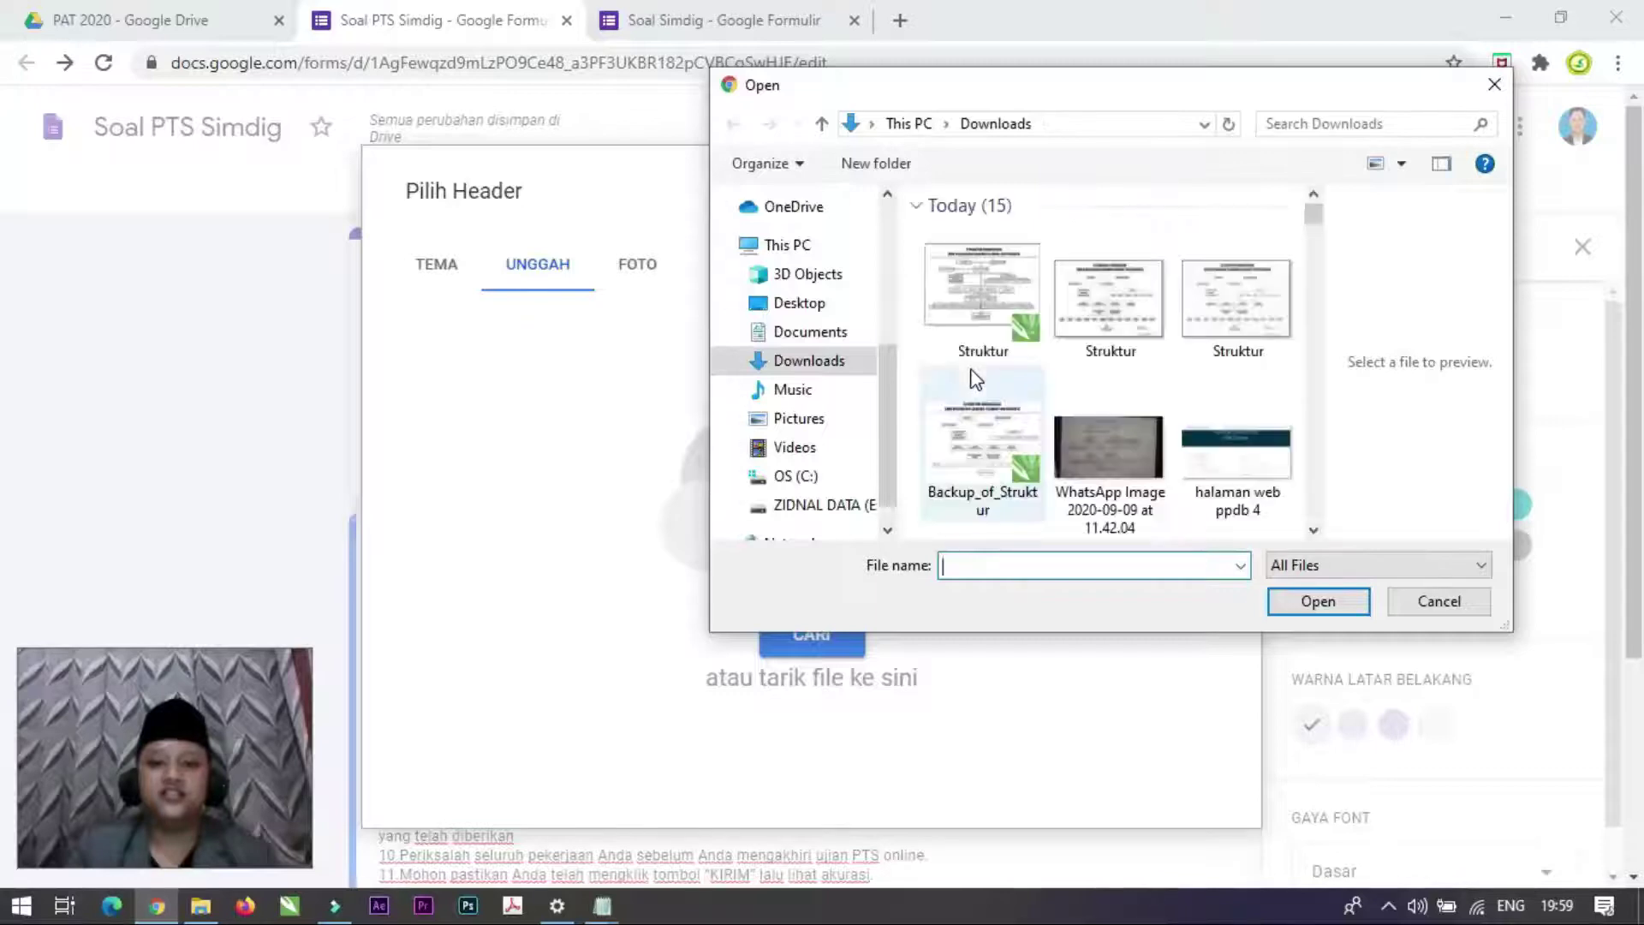
scroll(1028, 416, down, 5)
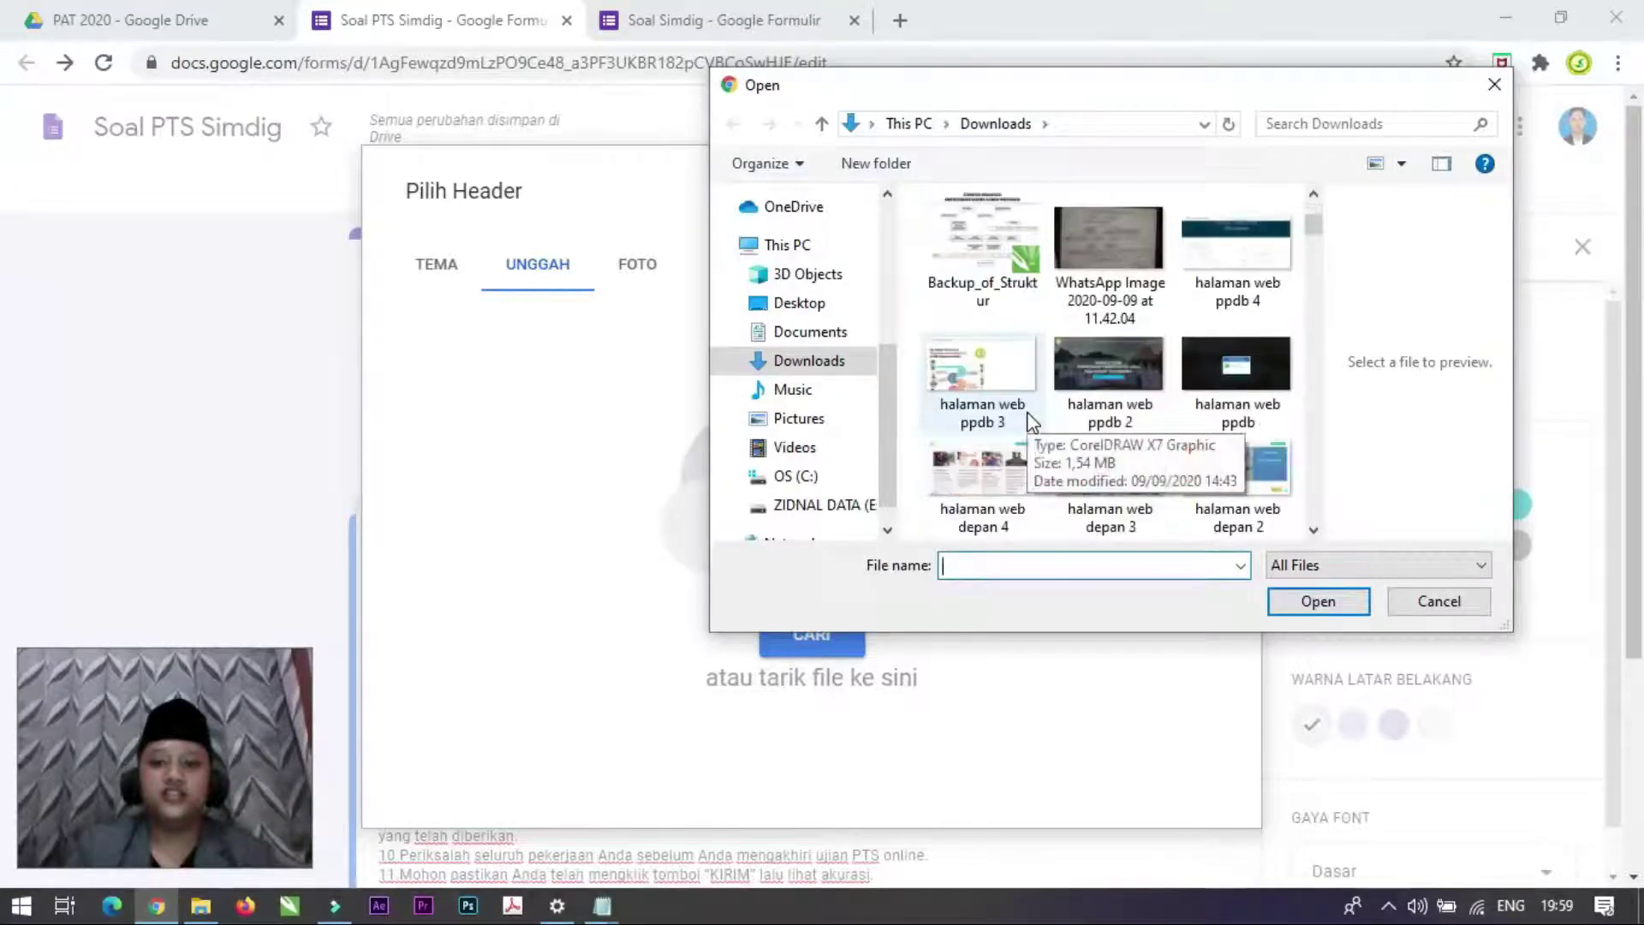
scroll(1028, 415, up, 3)
scroll(1041, 398, down, 2)
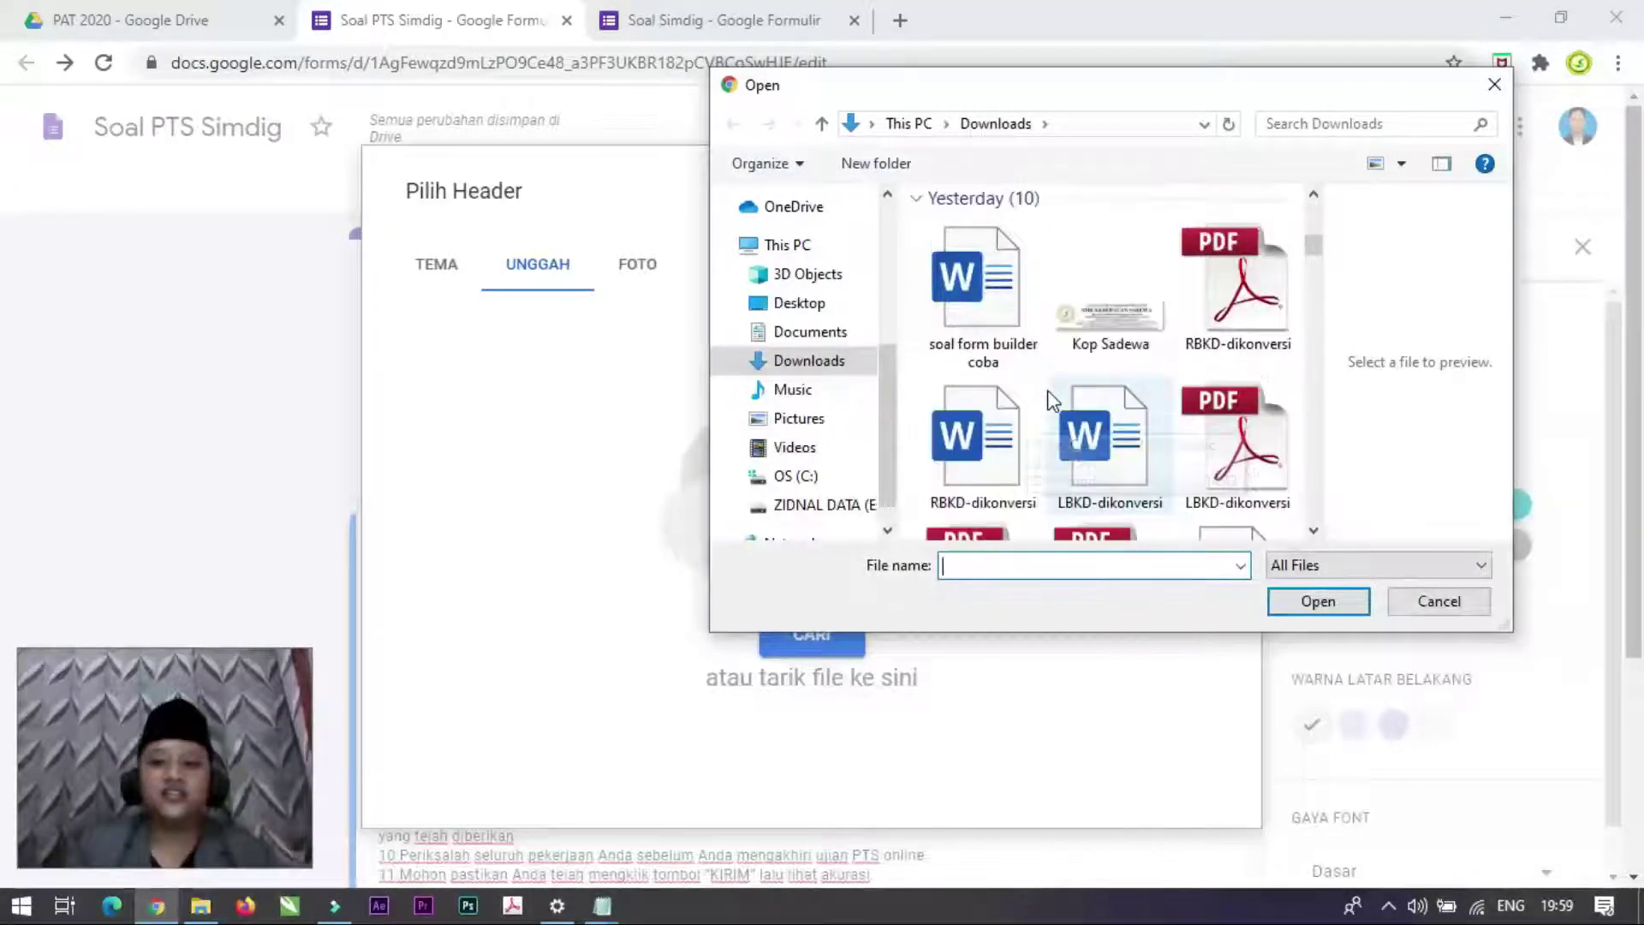
click(1124, 315)
click(1323, 602)
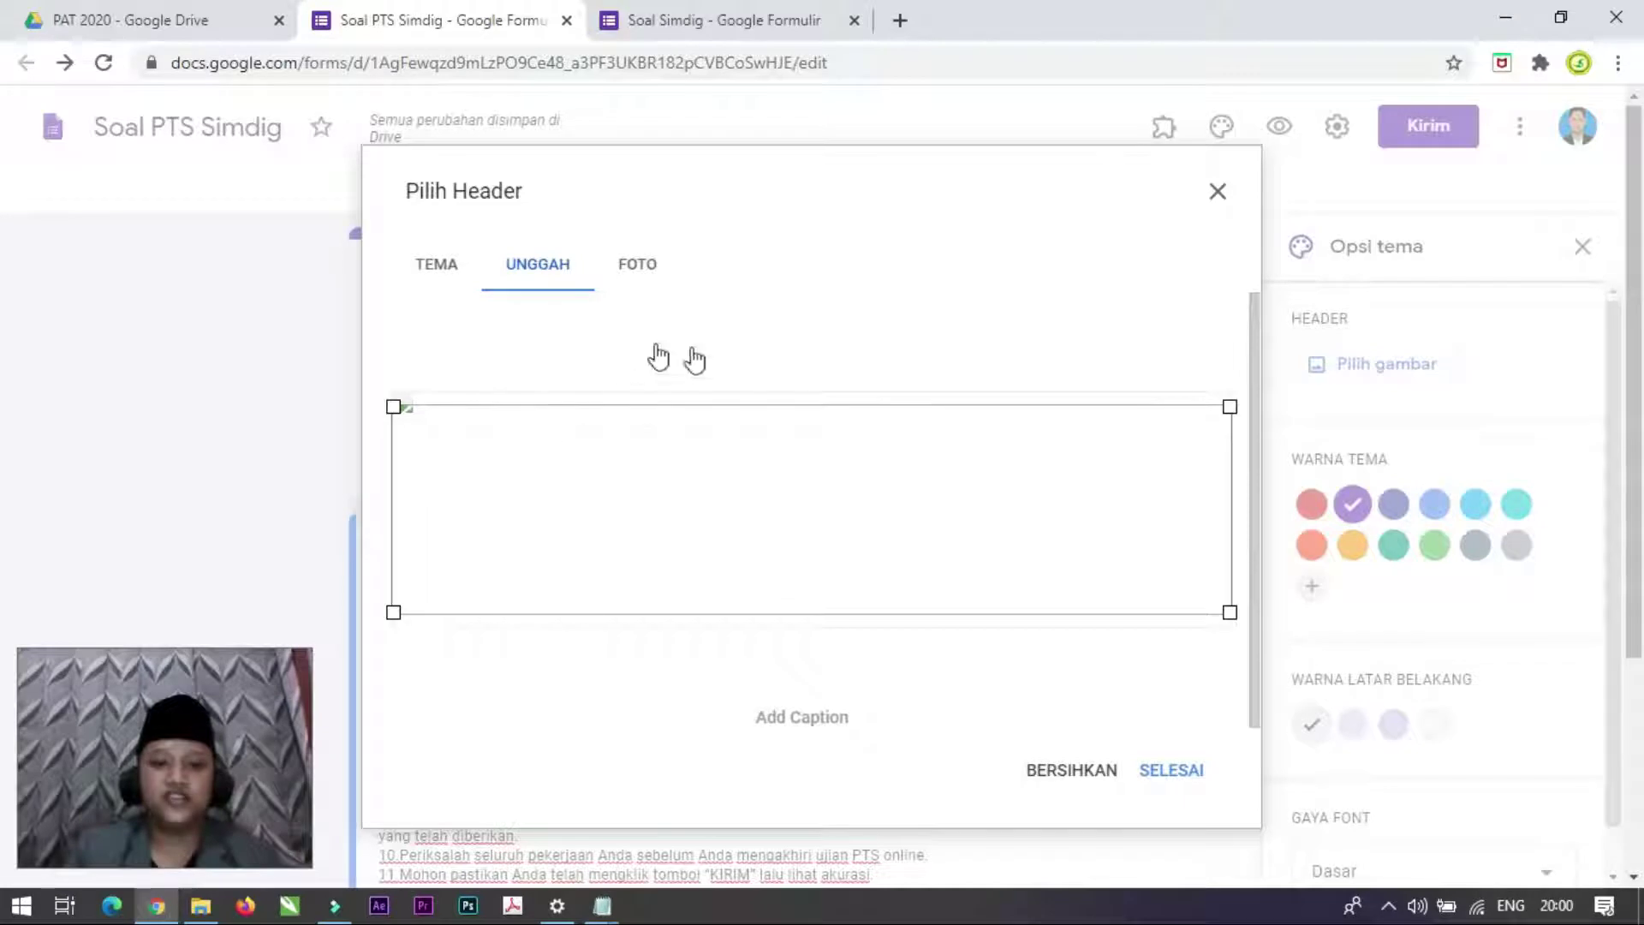
click(1169, 770)
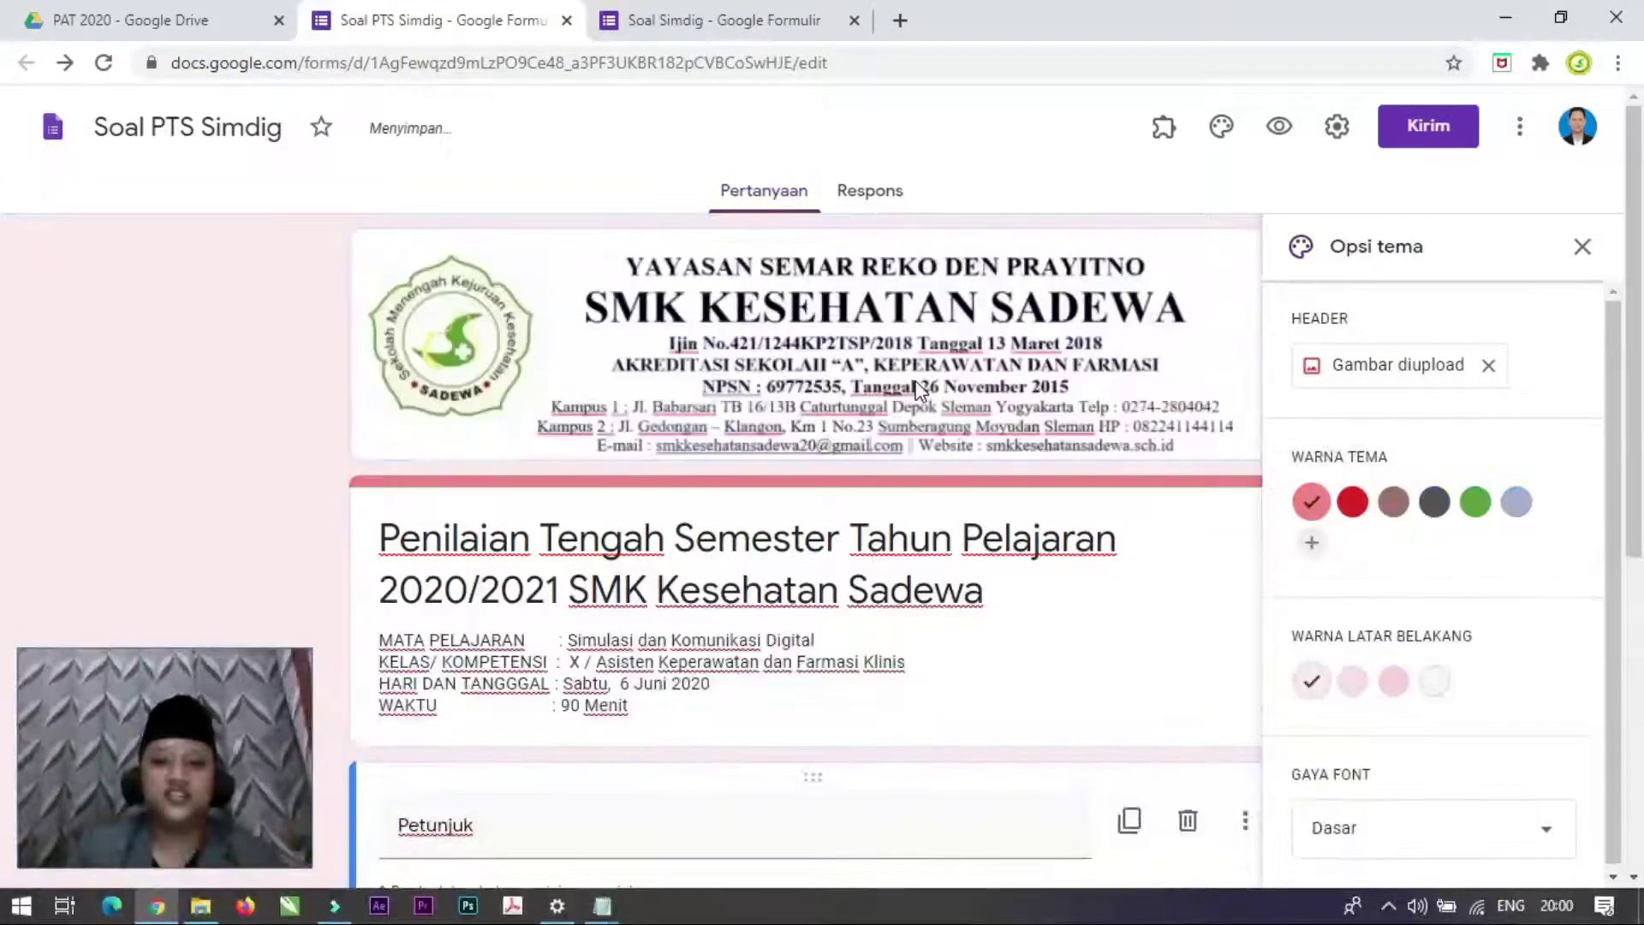
scroll(804, 481, down, 2)
scroll(816, 481, up, 1)
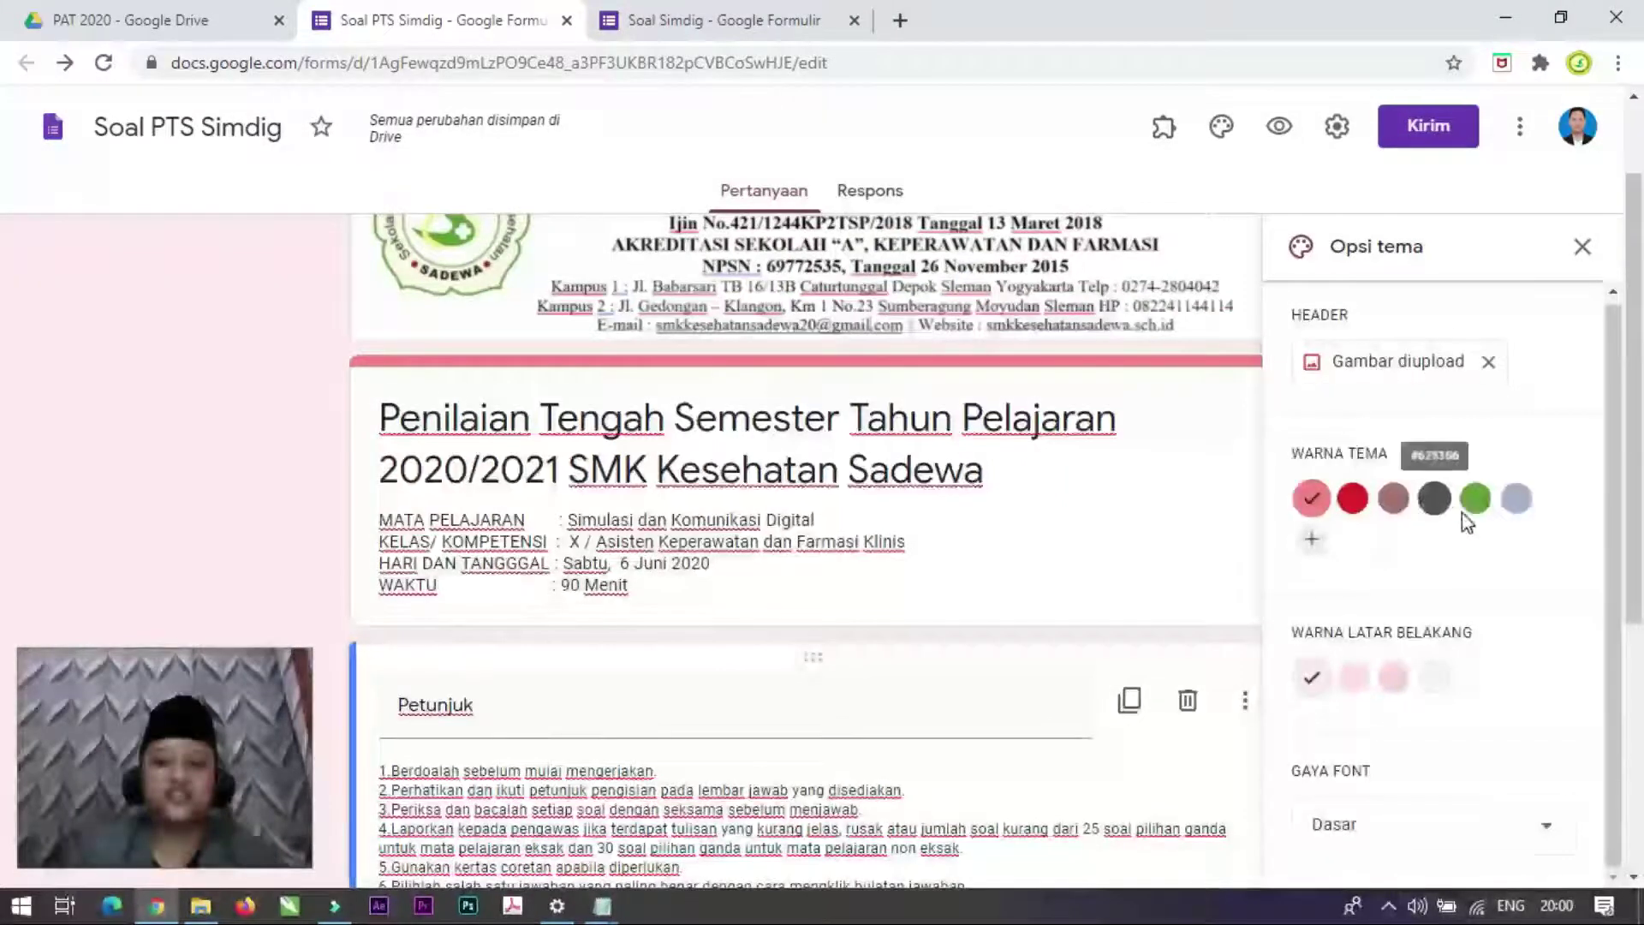
click(1583, 249)
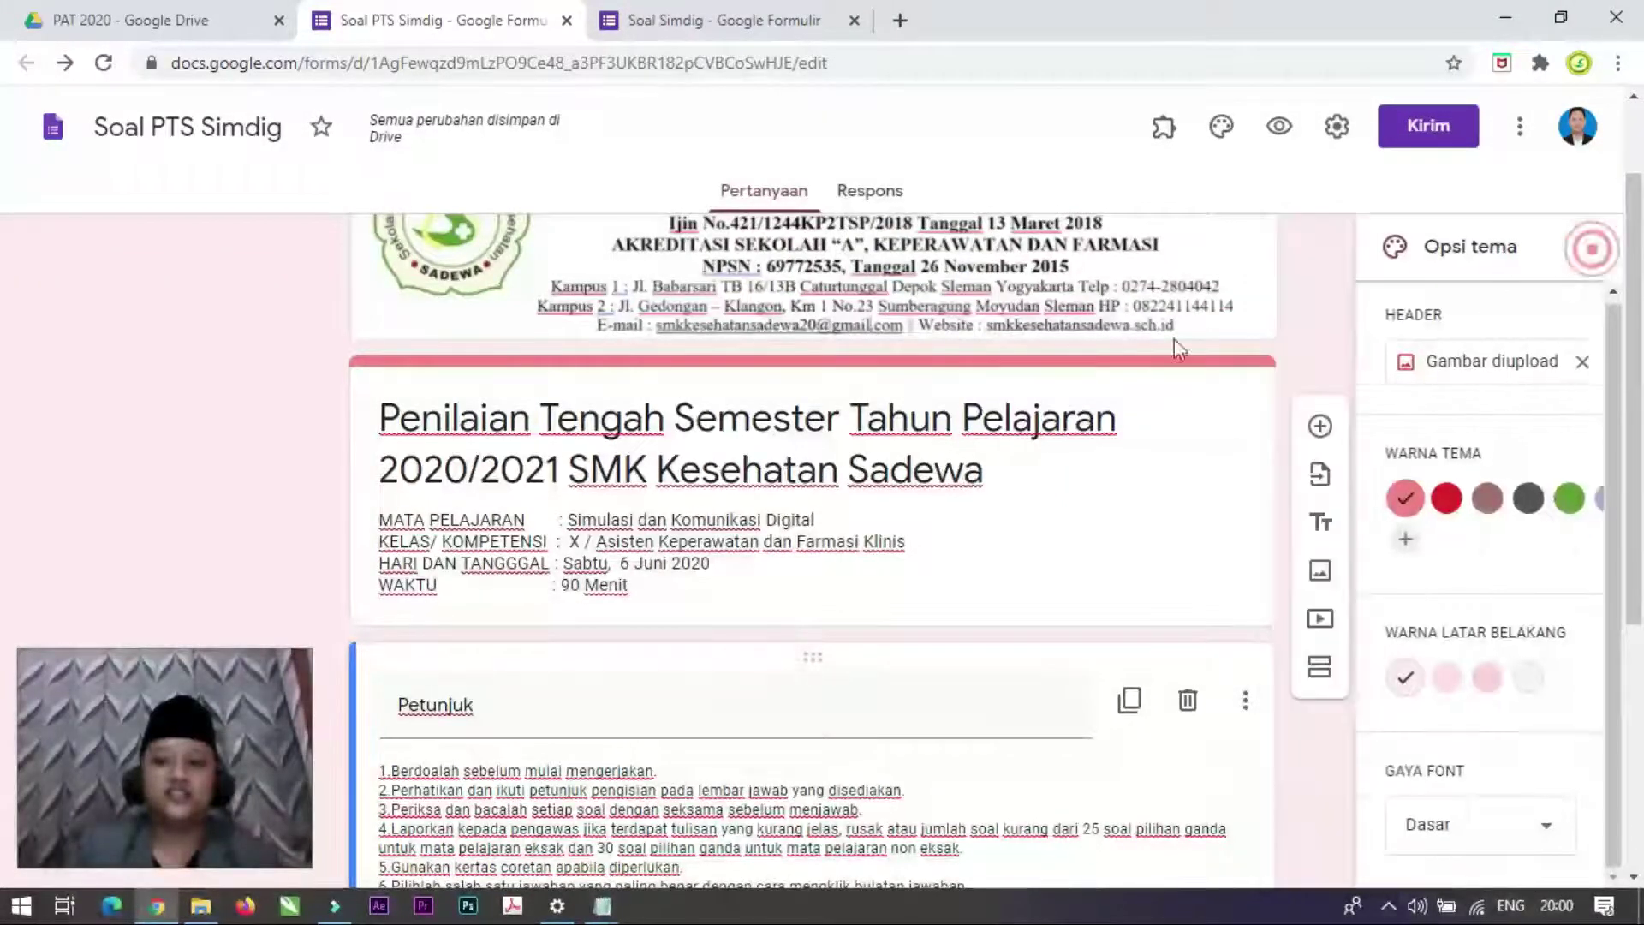
Step: Scroll through the form to check the letterhead header, then switch to the Soal Simdig form
scroll(749, 382, down, 4)
scroll(786, 413, down, 2)
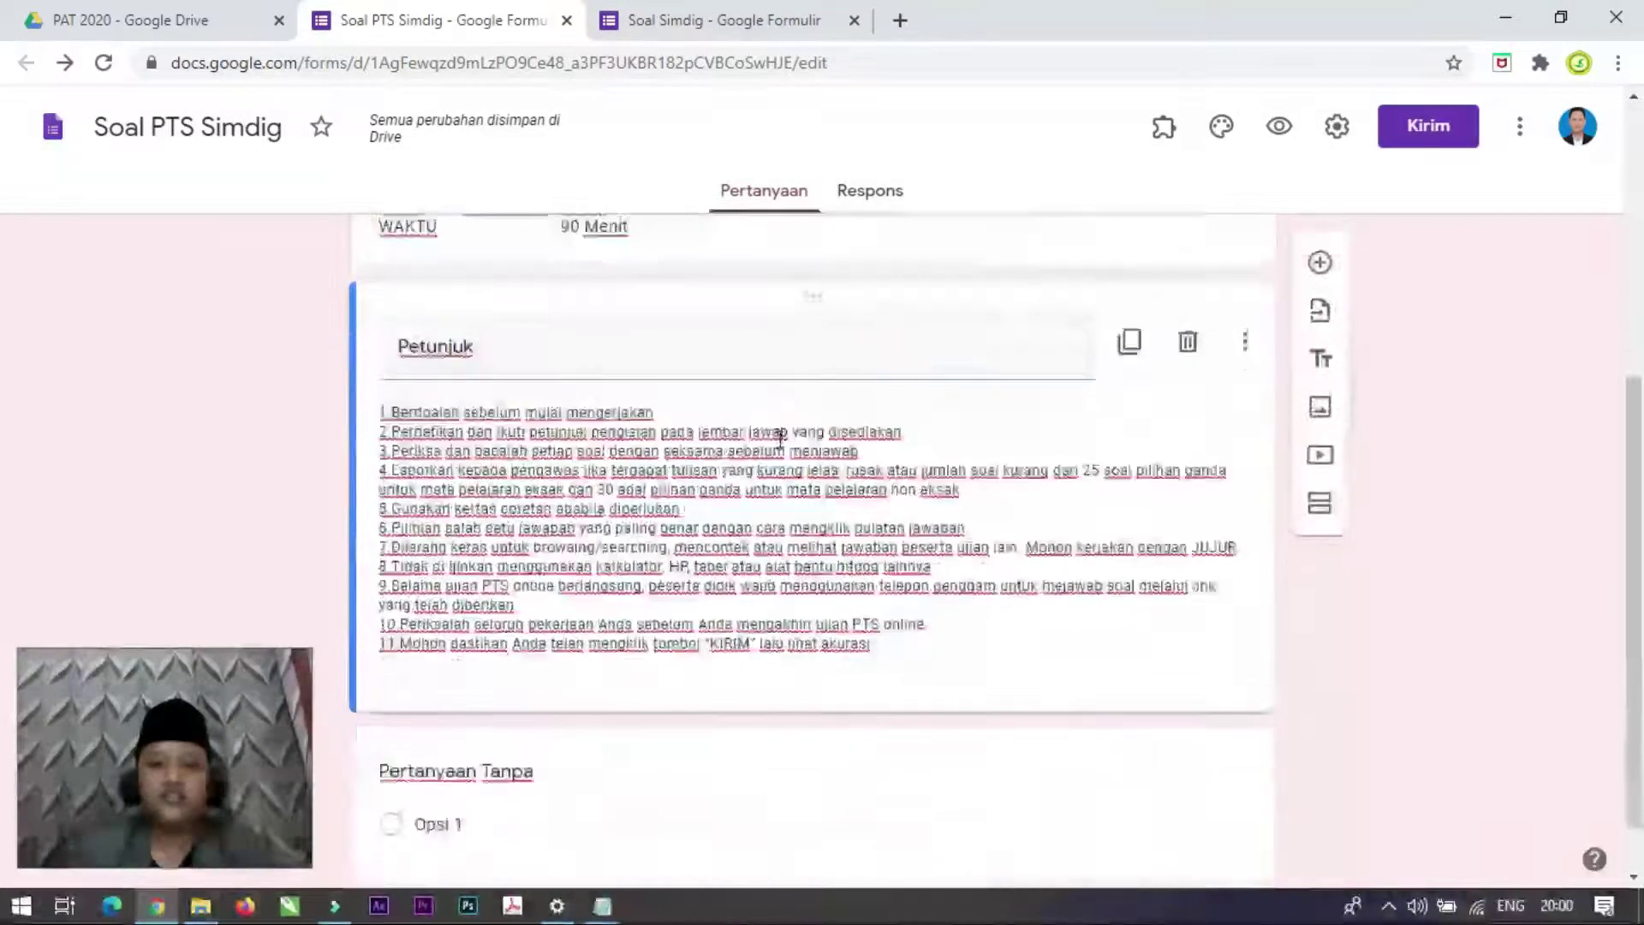
scroll(942, 372, up, 6)
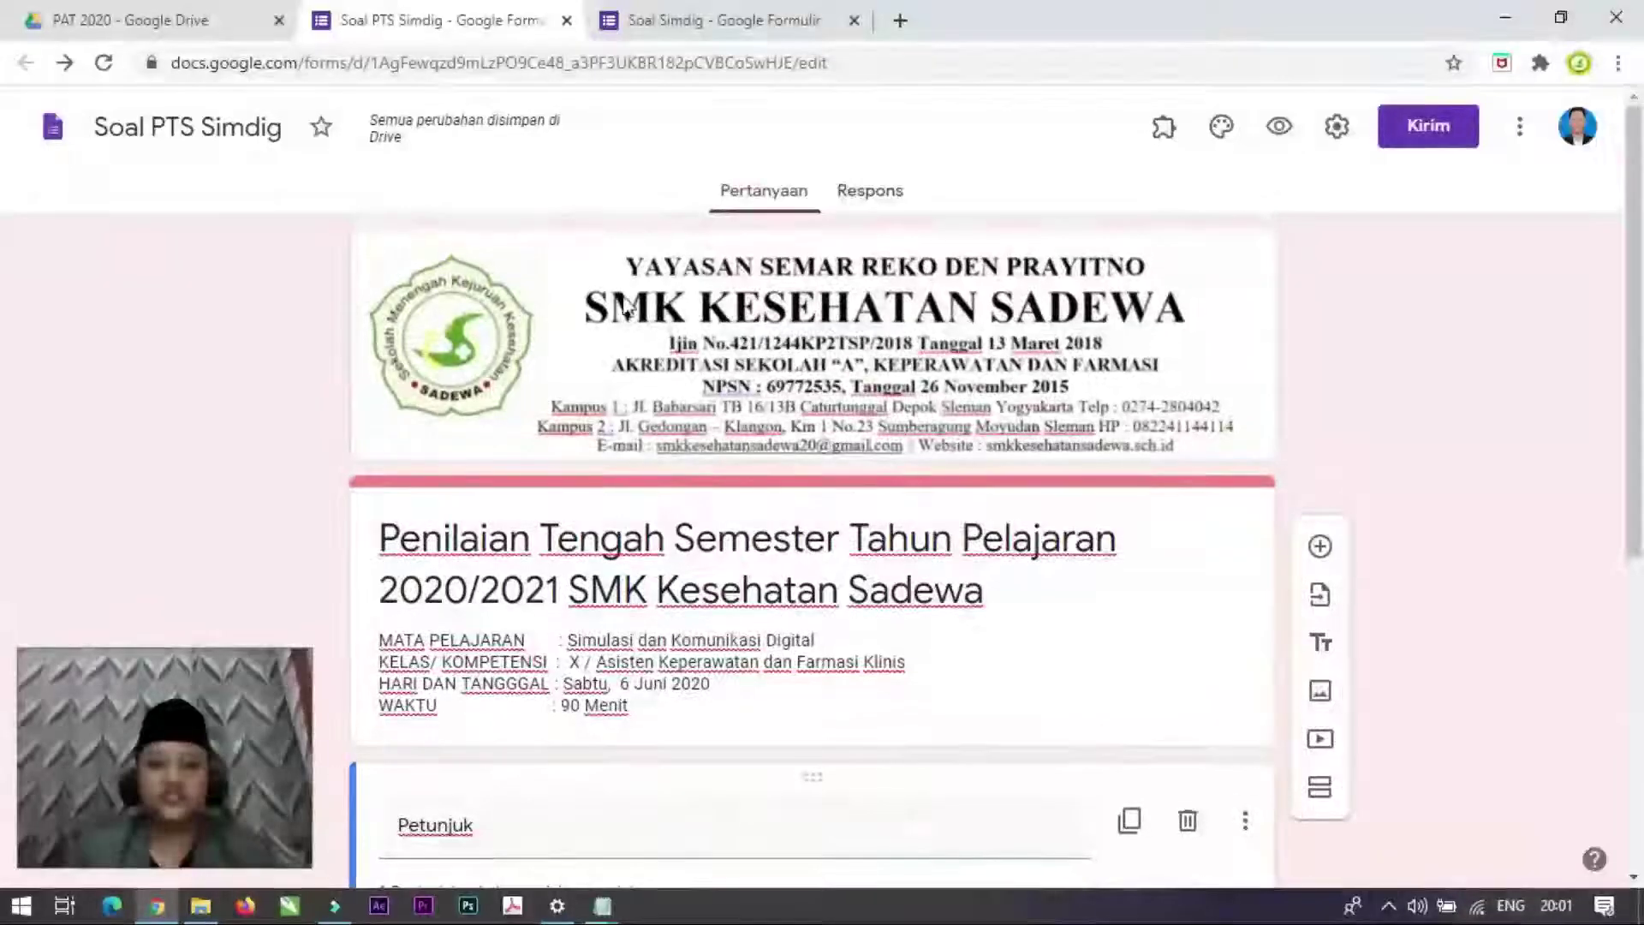
scroll(702, 490, down, 3)
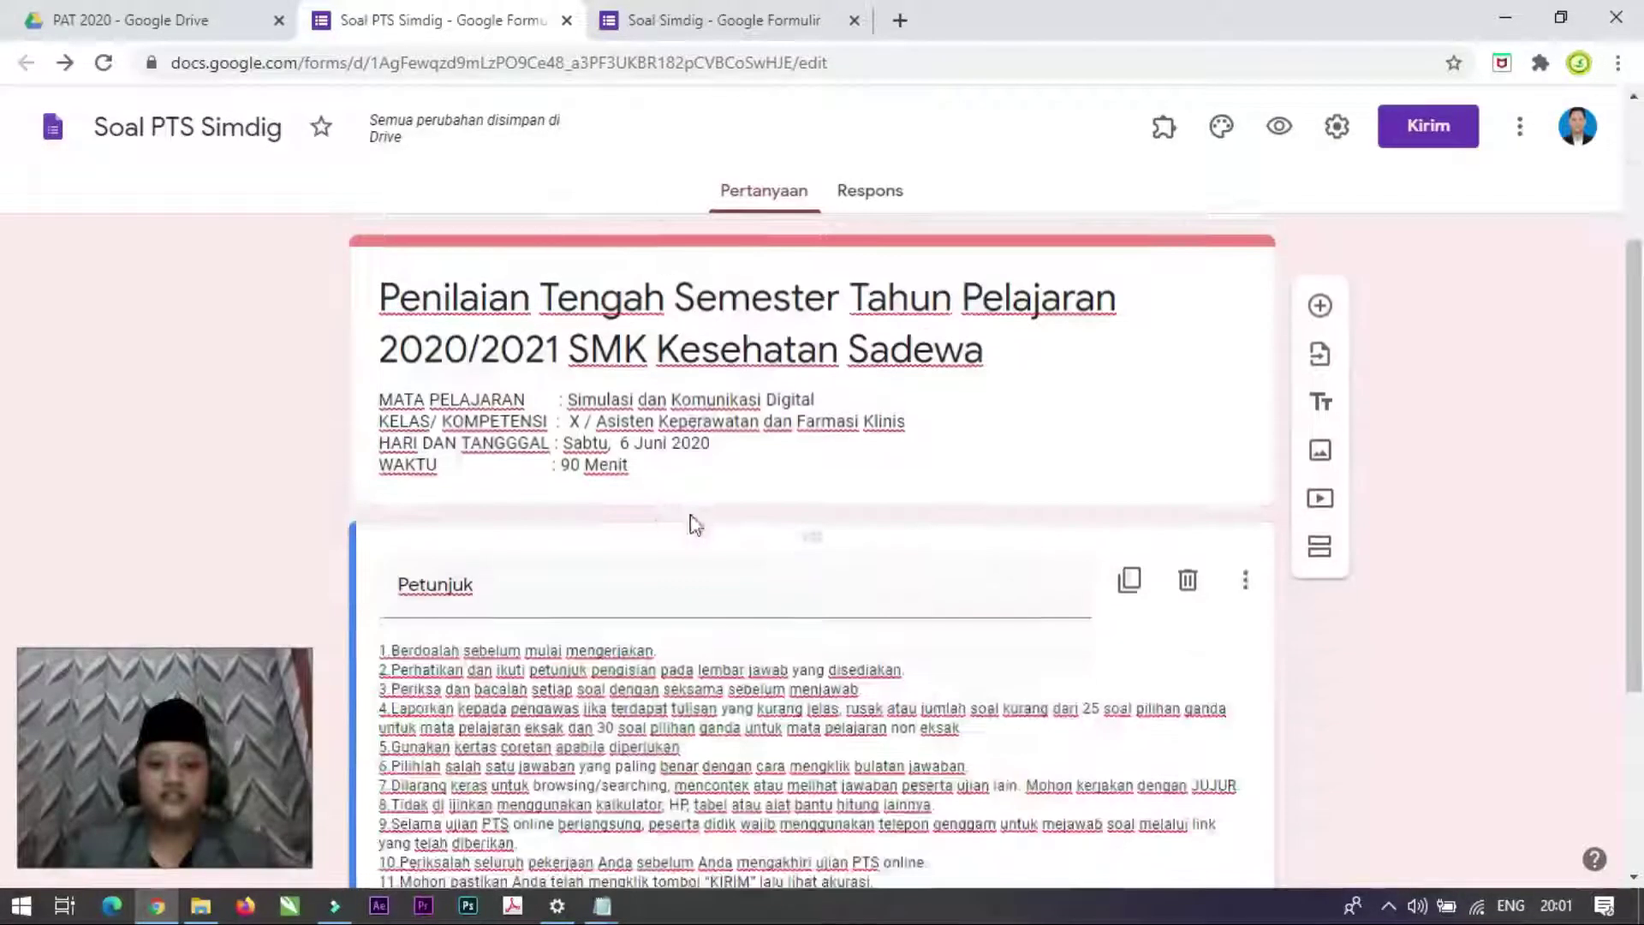
scroll(609, 532, up, 3)
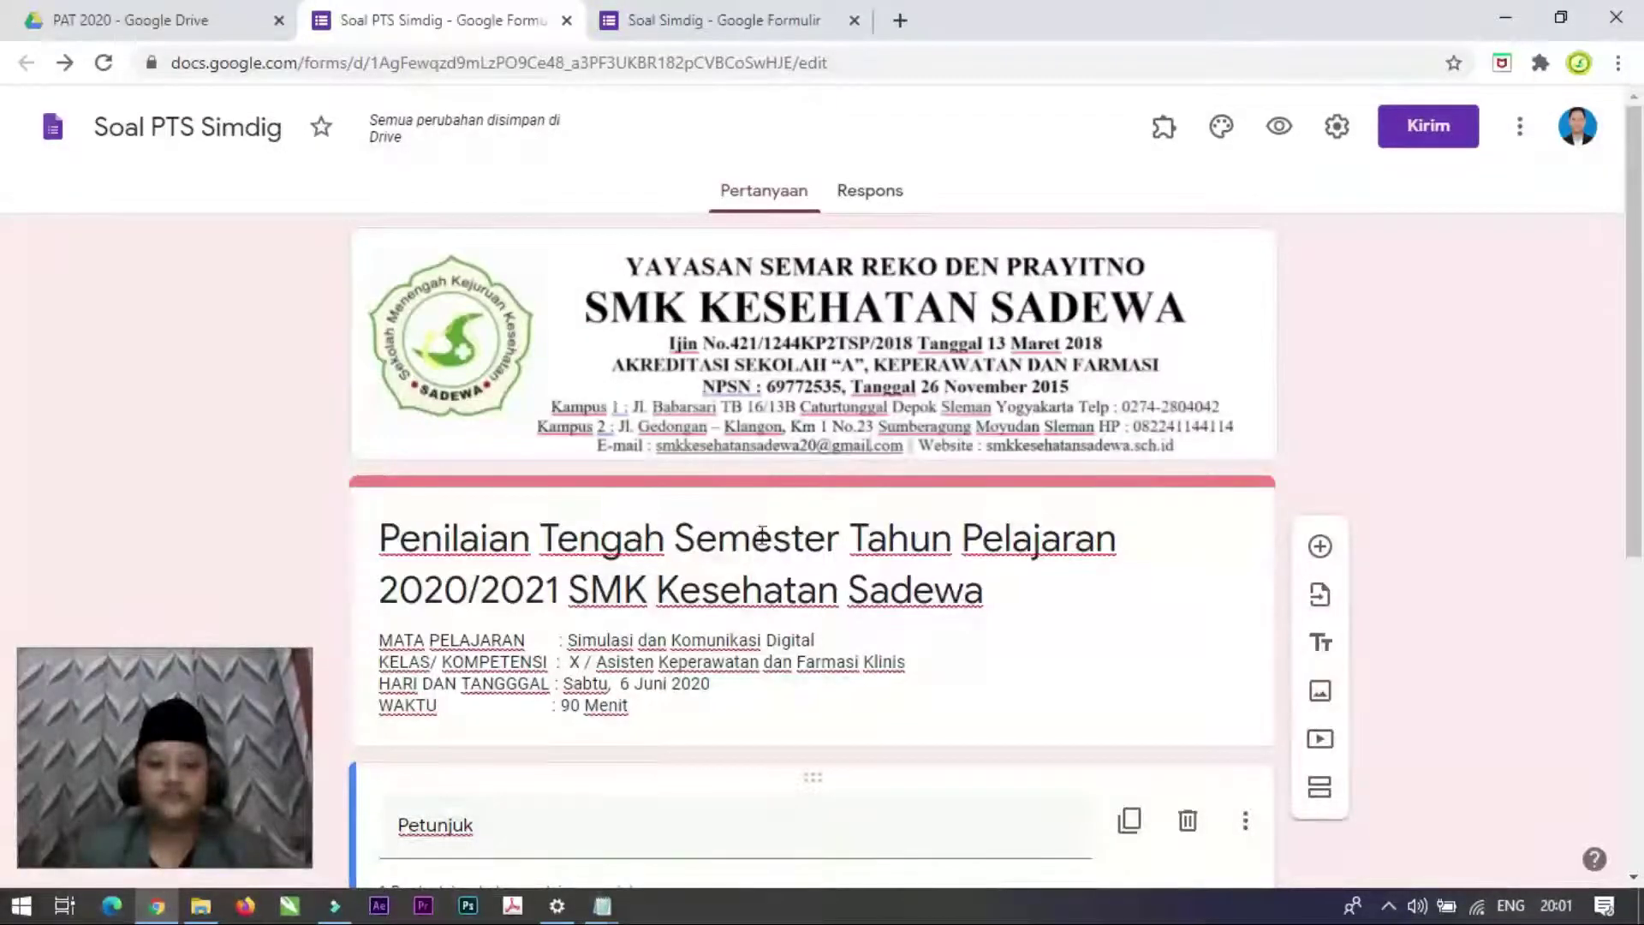
scroll(1011, 519, down, 3)
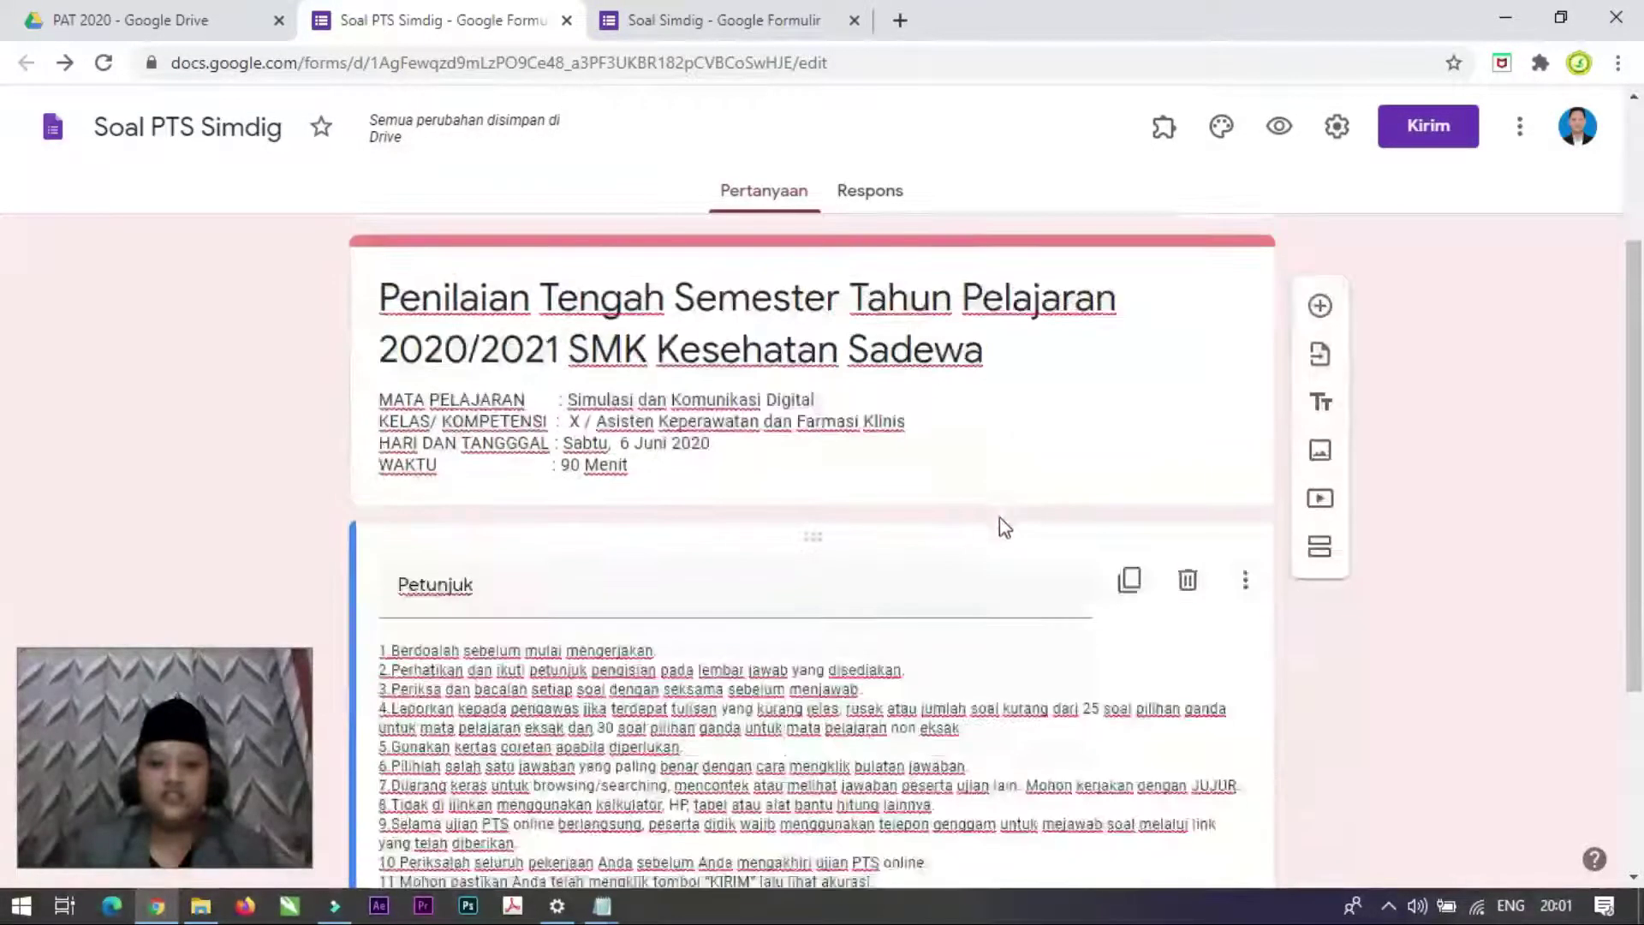
scroll(783, 540, down, 3)
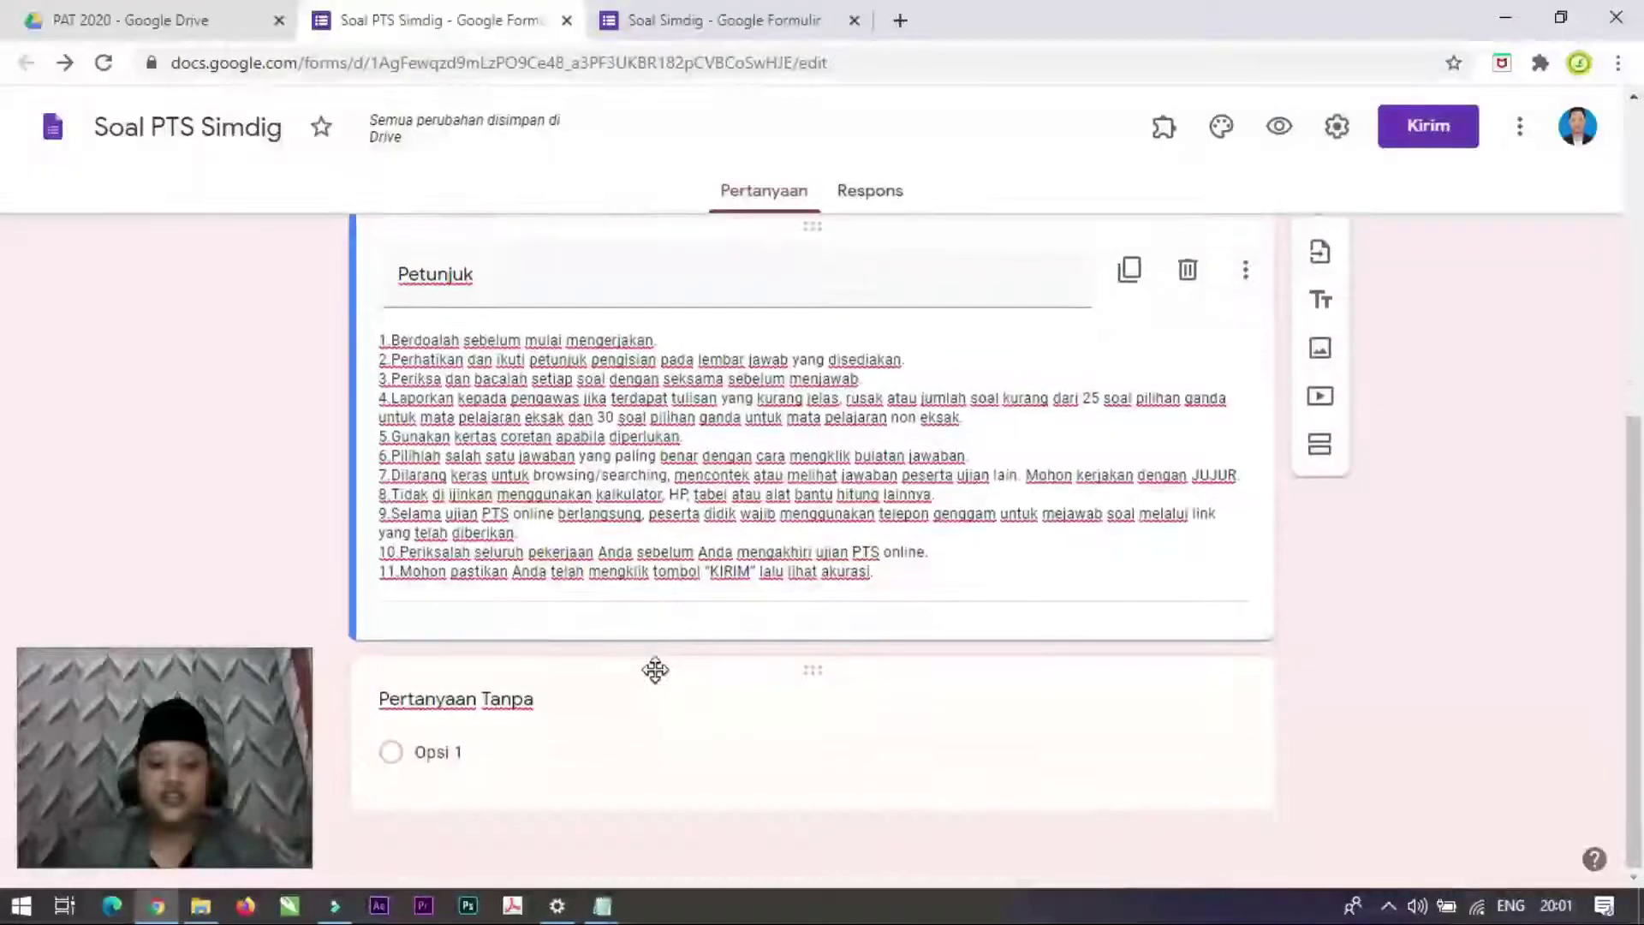
scroll(639, 676, up, 3)
scroll(894, 579, up, 2)
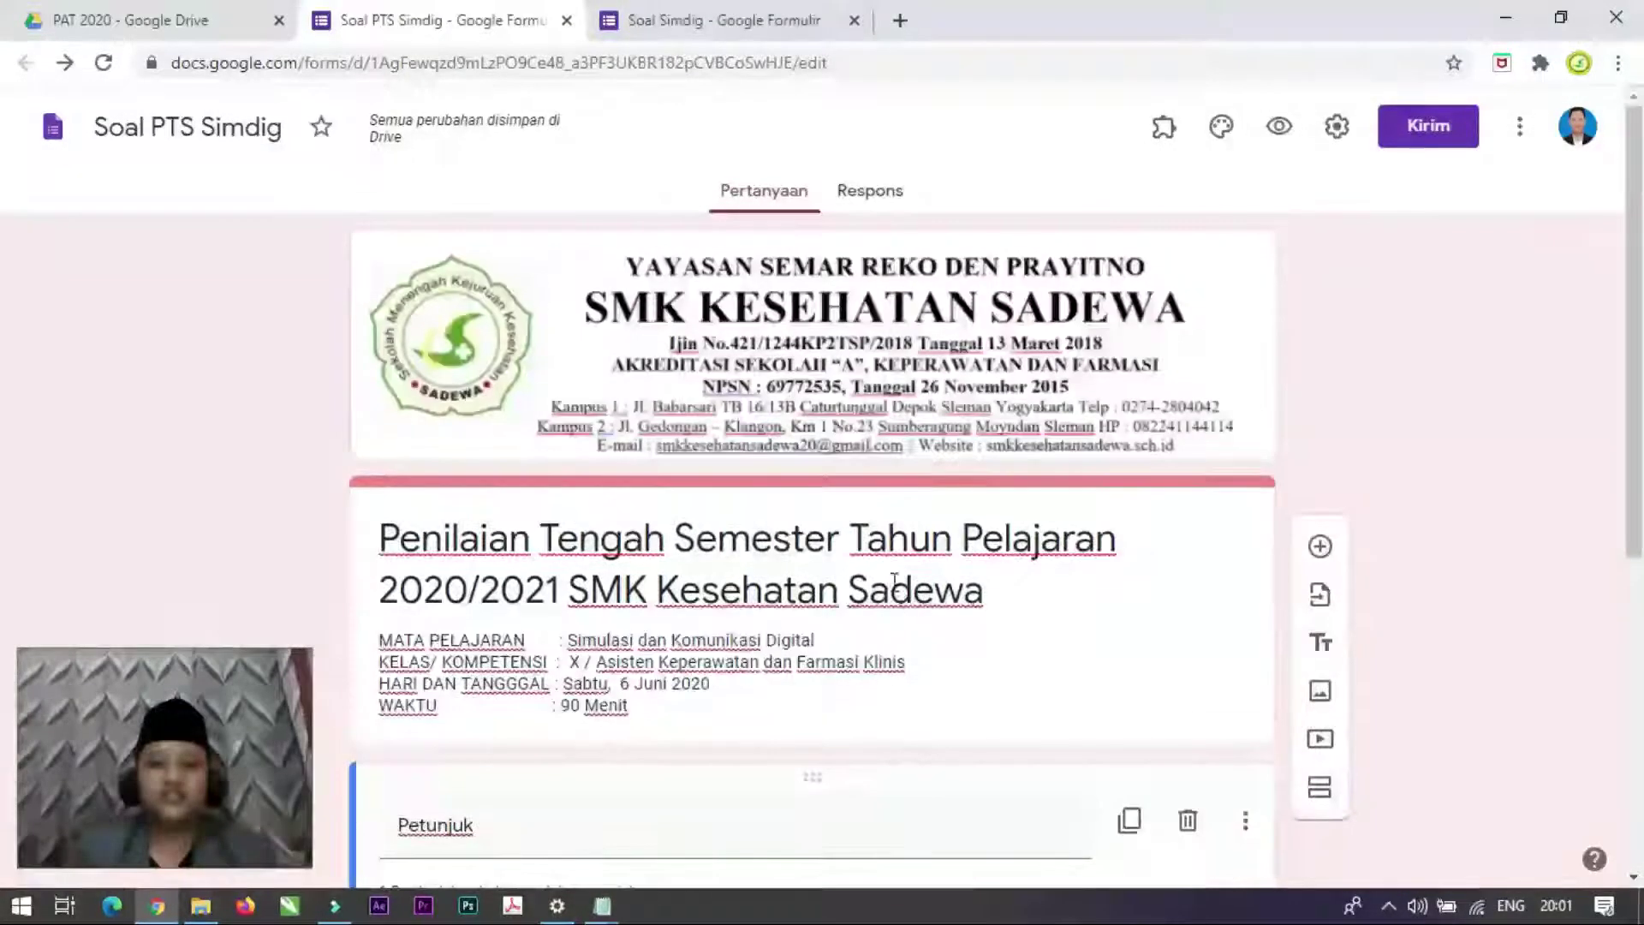
scroll(1003, 569, down, 6)
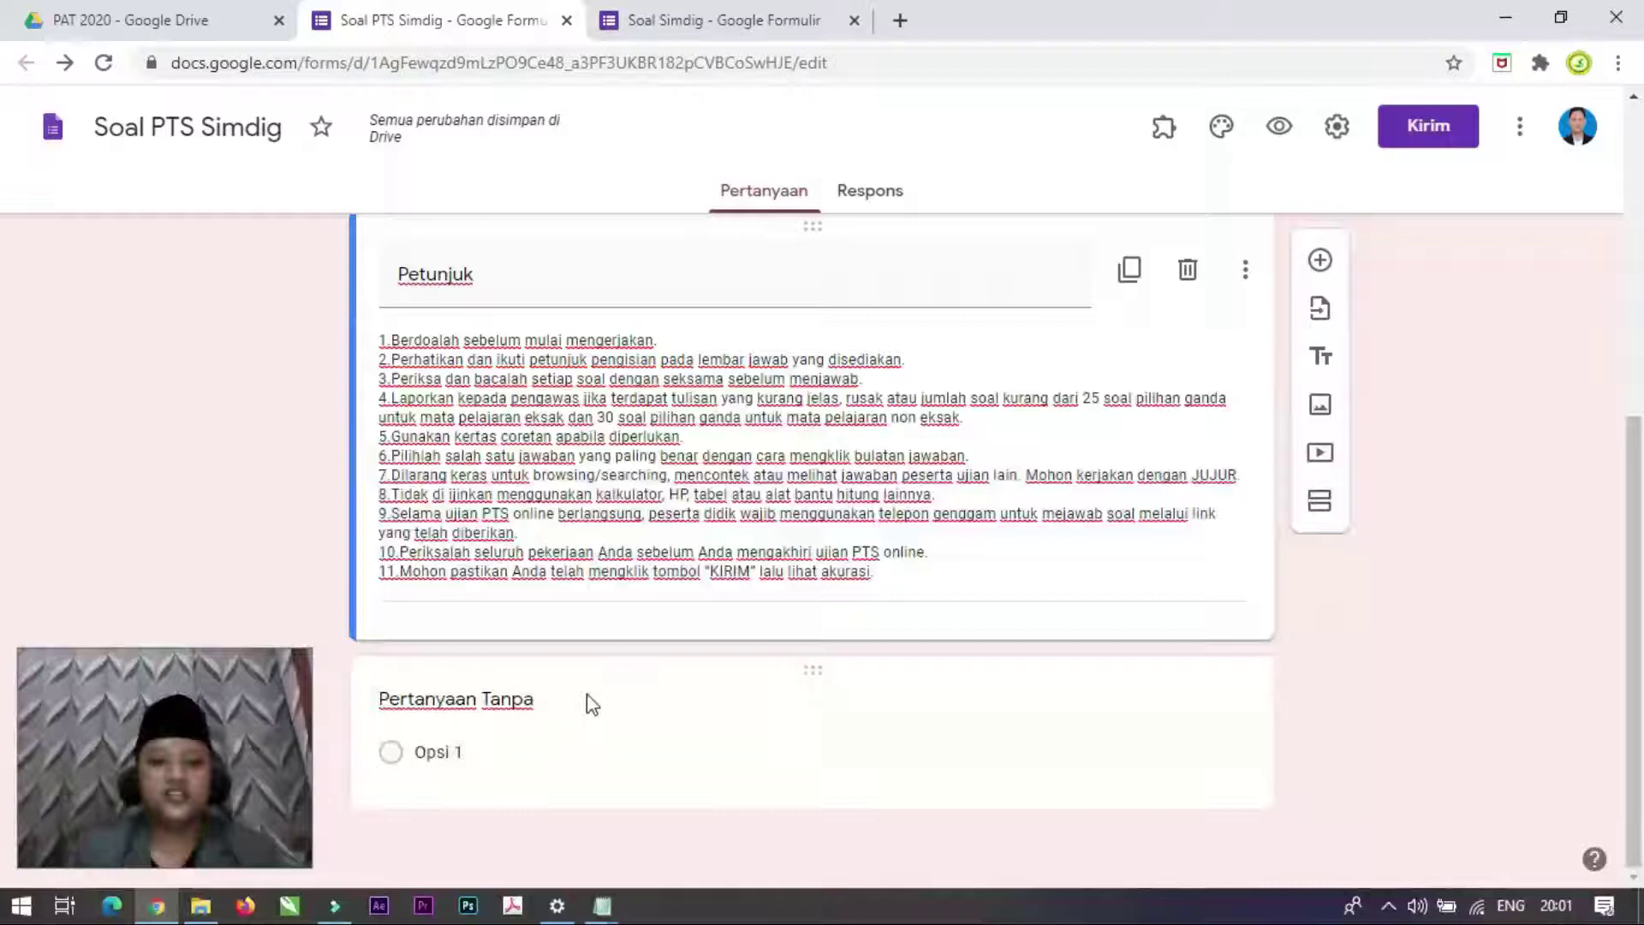
scroll(588, 694, up, 5)
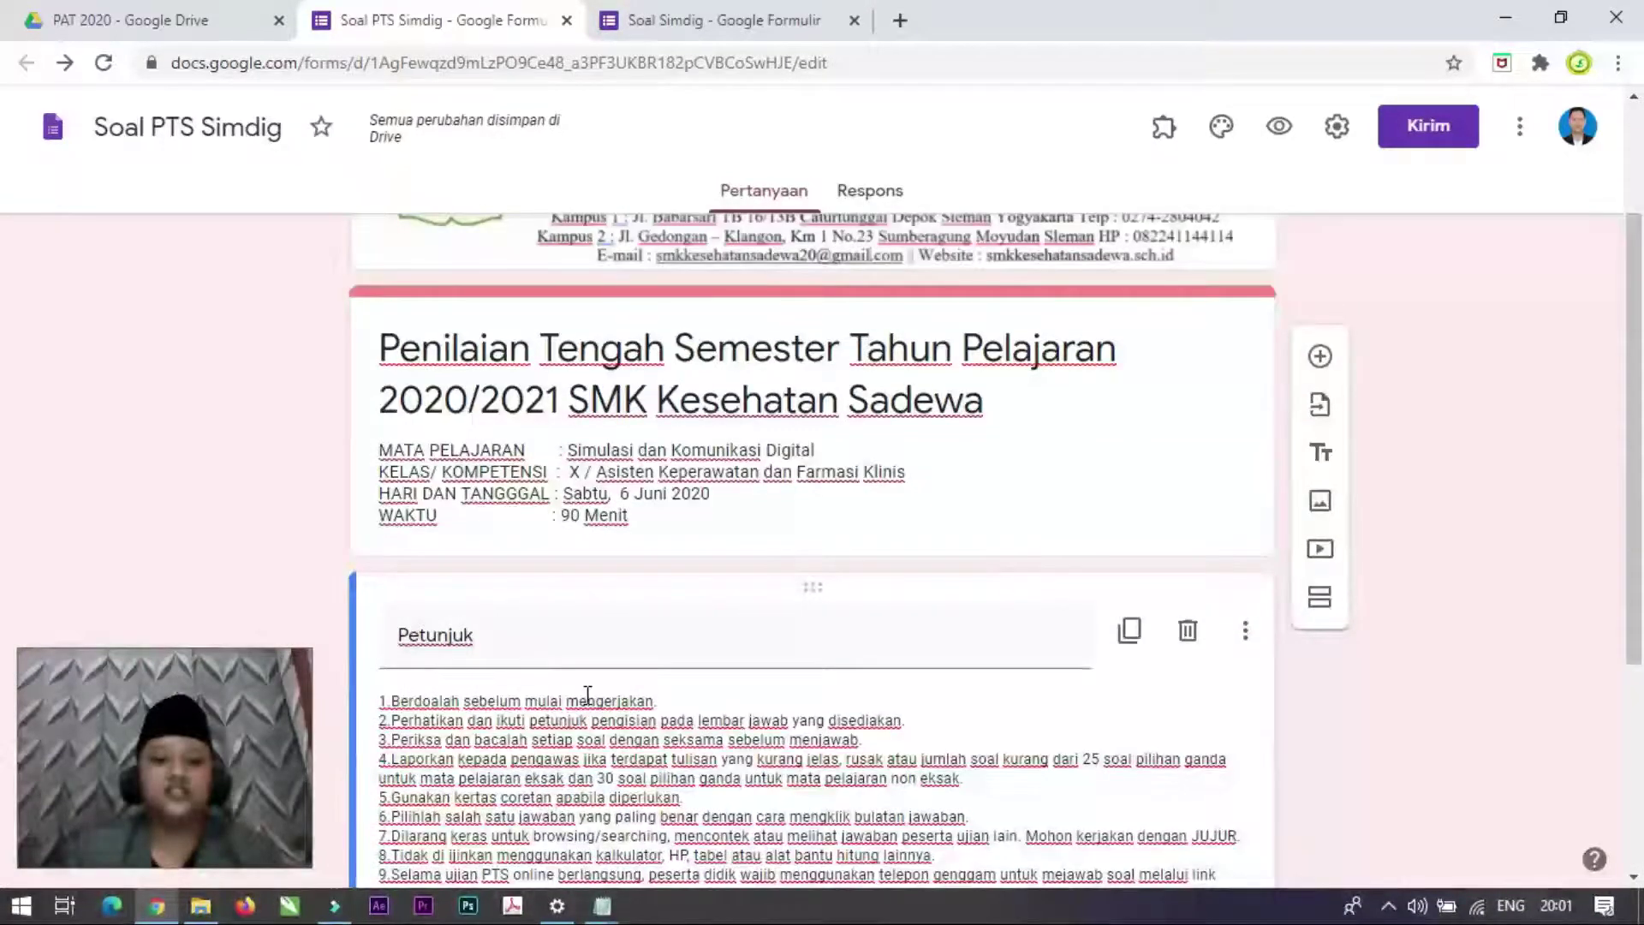
scroll(588, 694, down, 5)
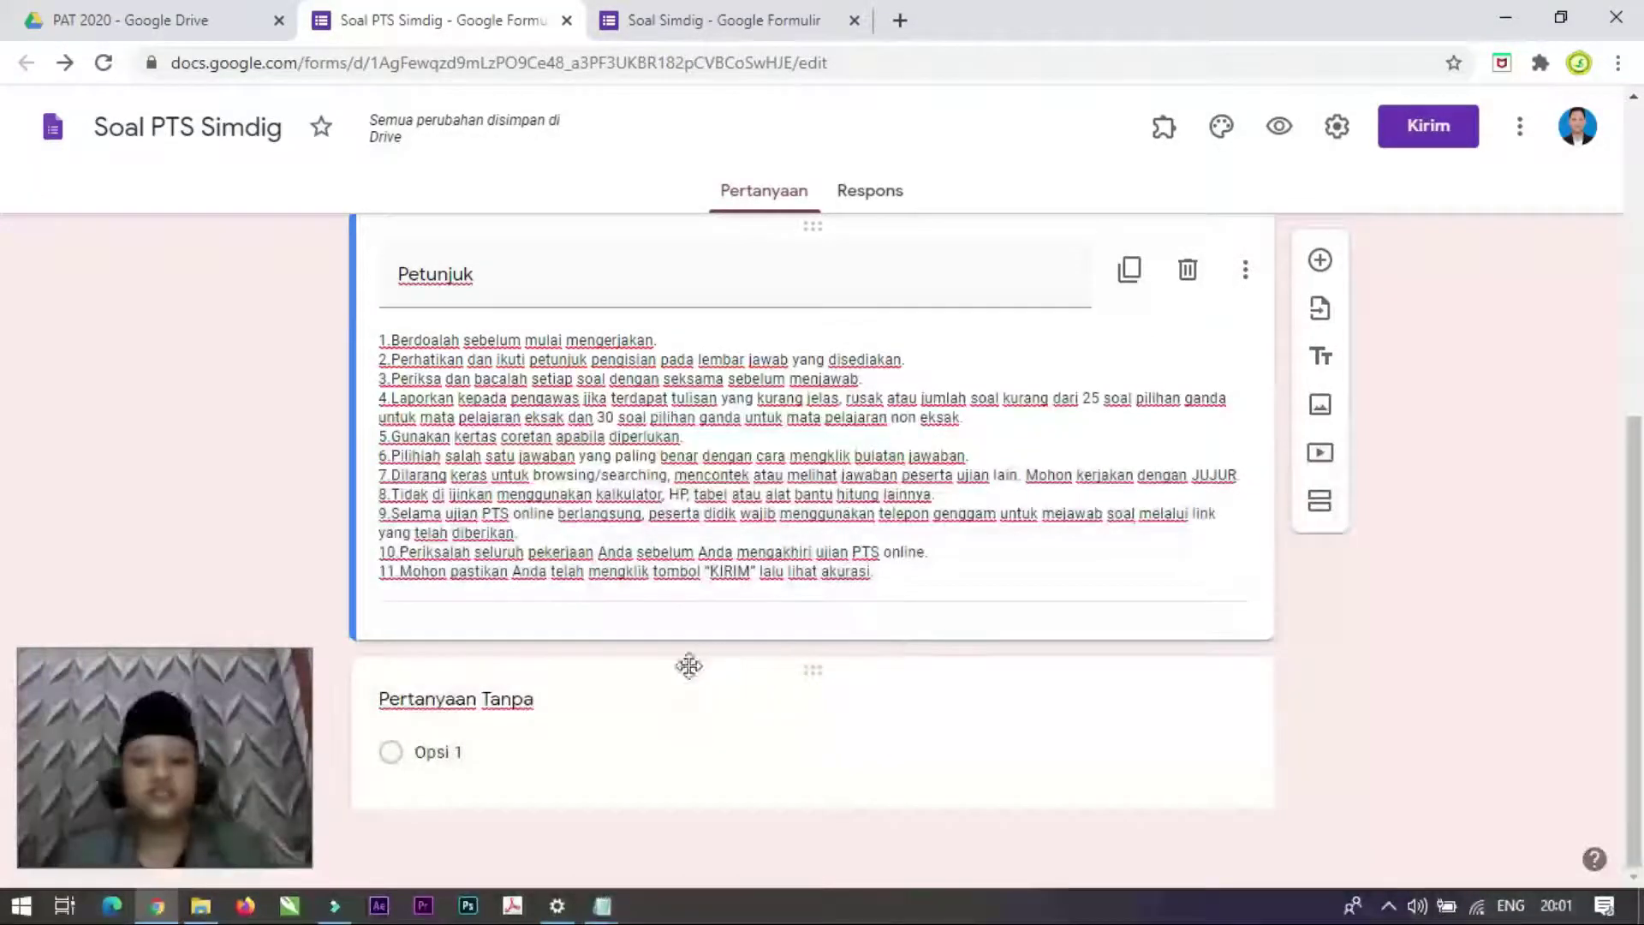
click(650, 21)
scroll(605, 636, down, 3)
scroll(605, 636, up, 3)
Step: Turn the untitled question into a required short-answer question titled 'Nama Lengkap'
click(437, 20)
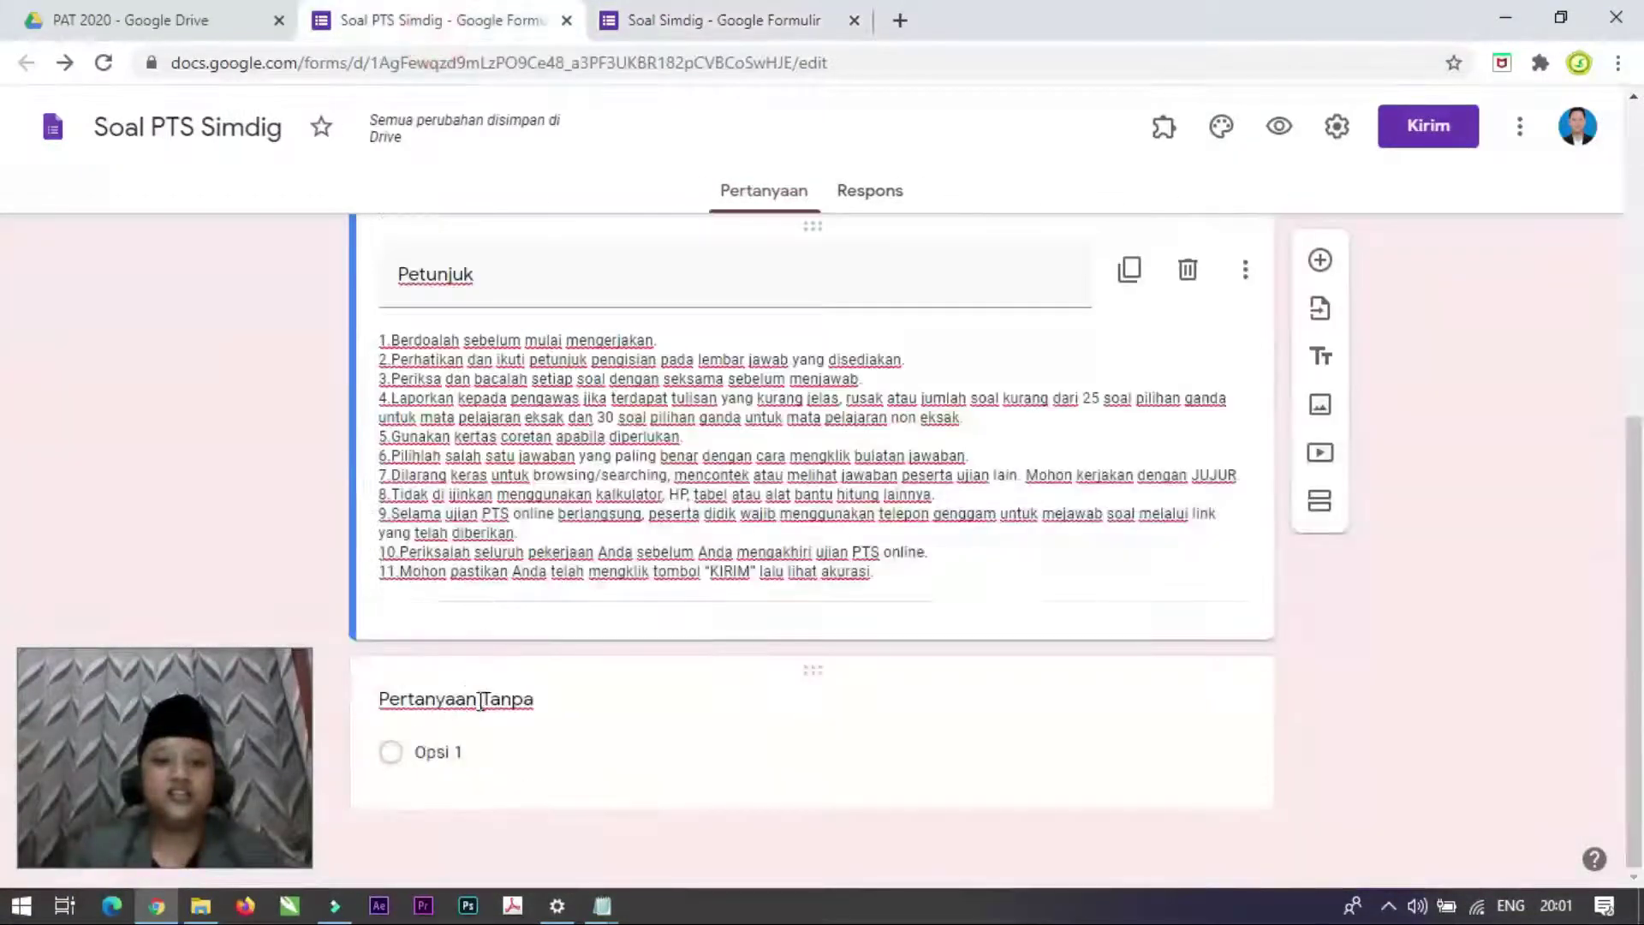
click(477, 698)
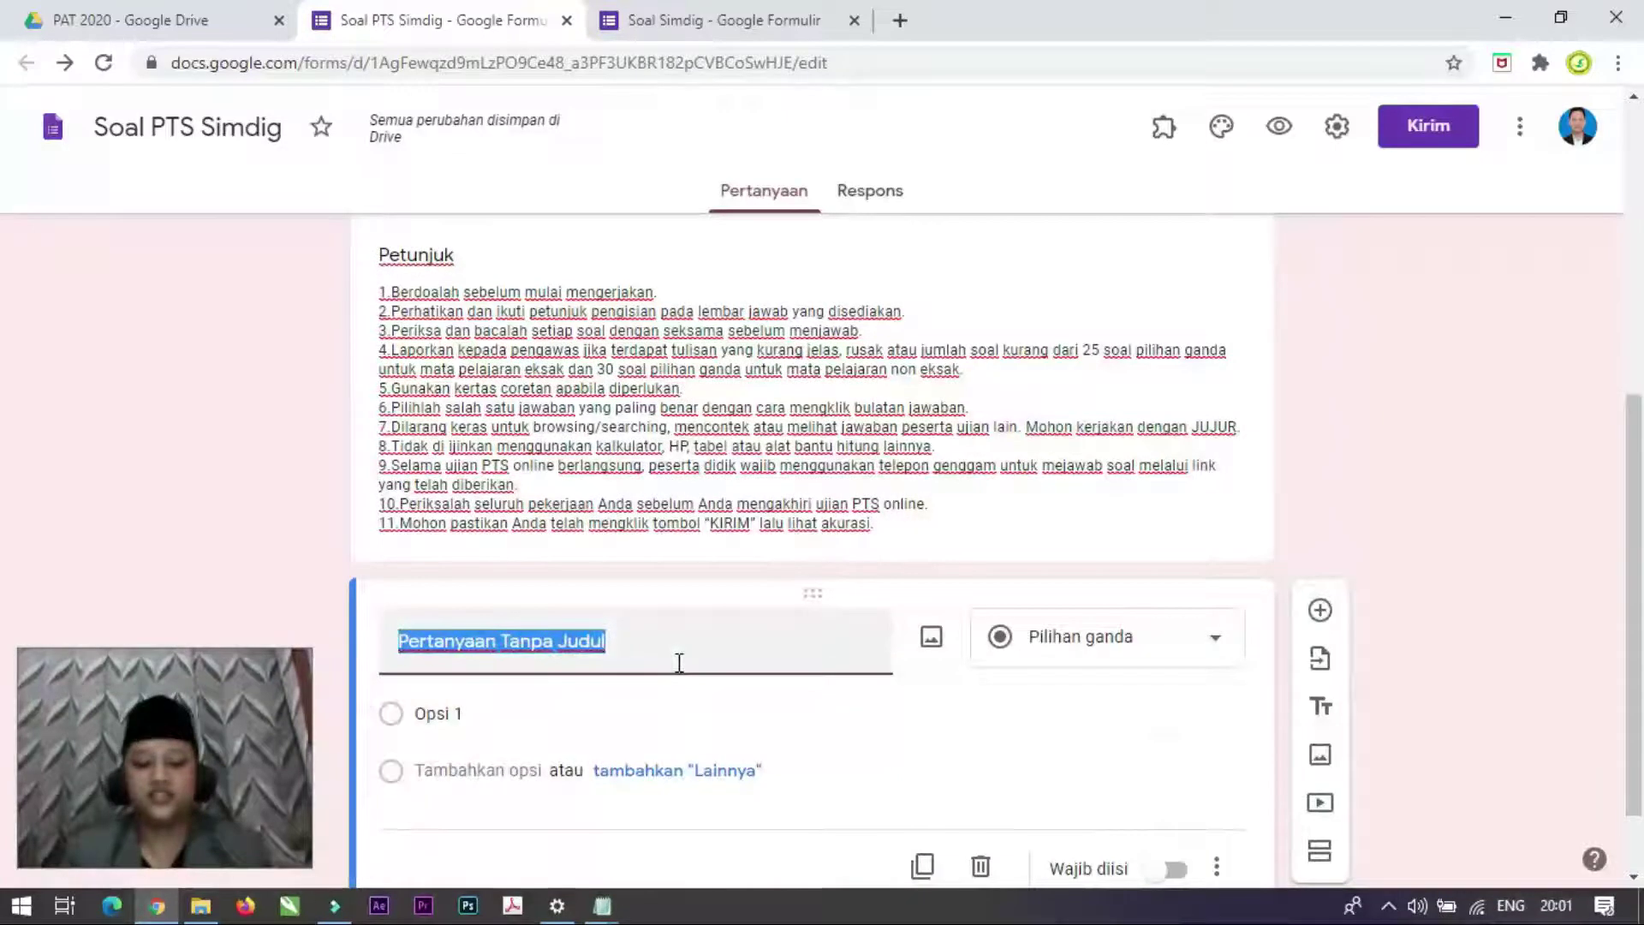
click(1216, 642)
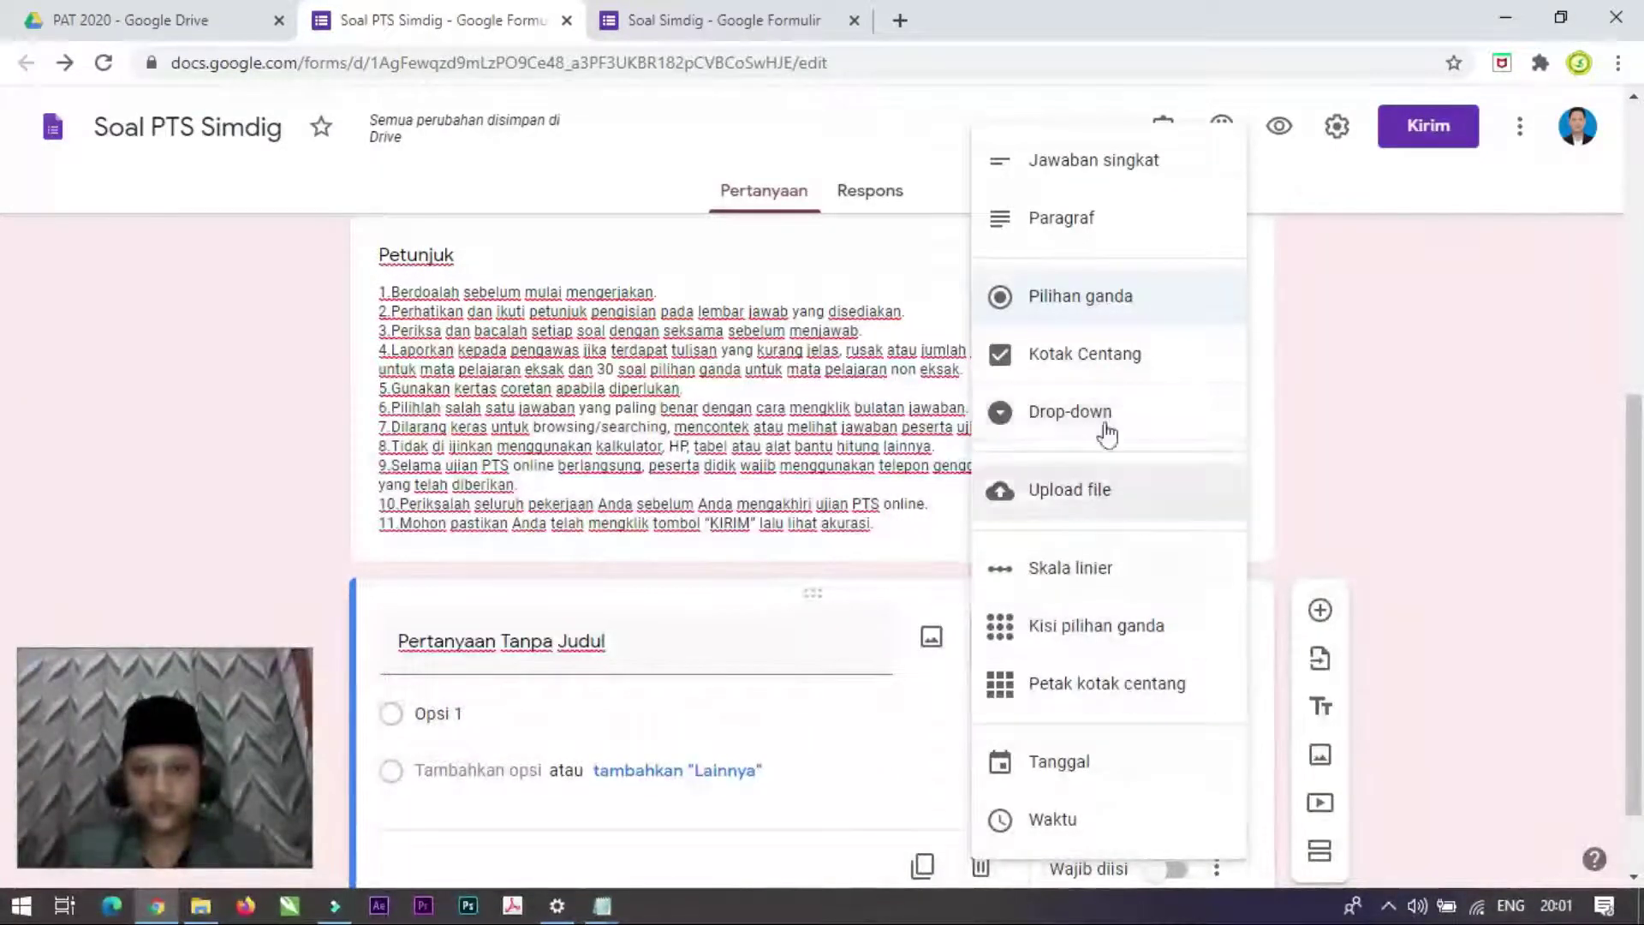
click(1058, 163)
click(659, 653)
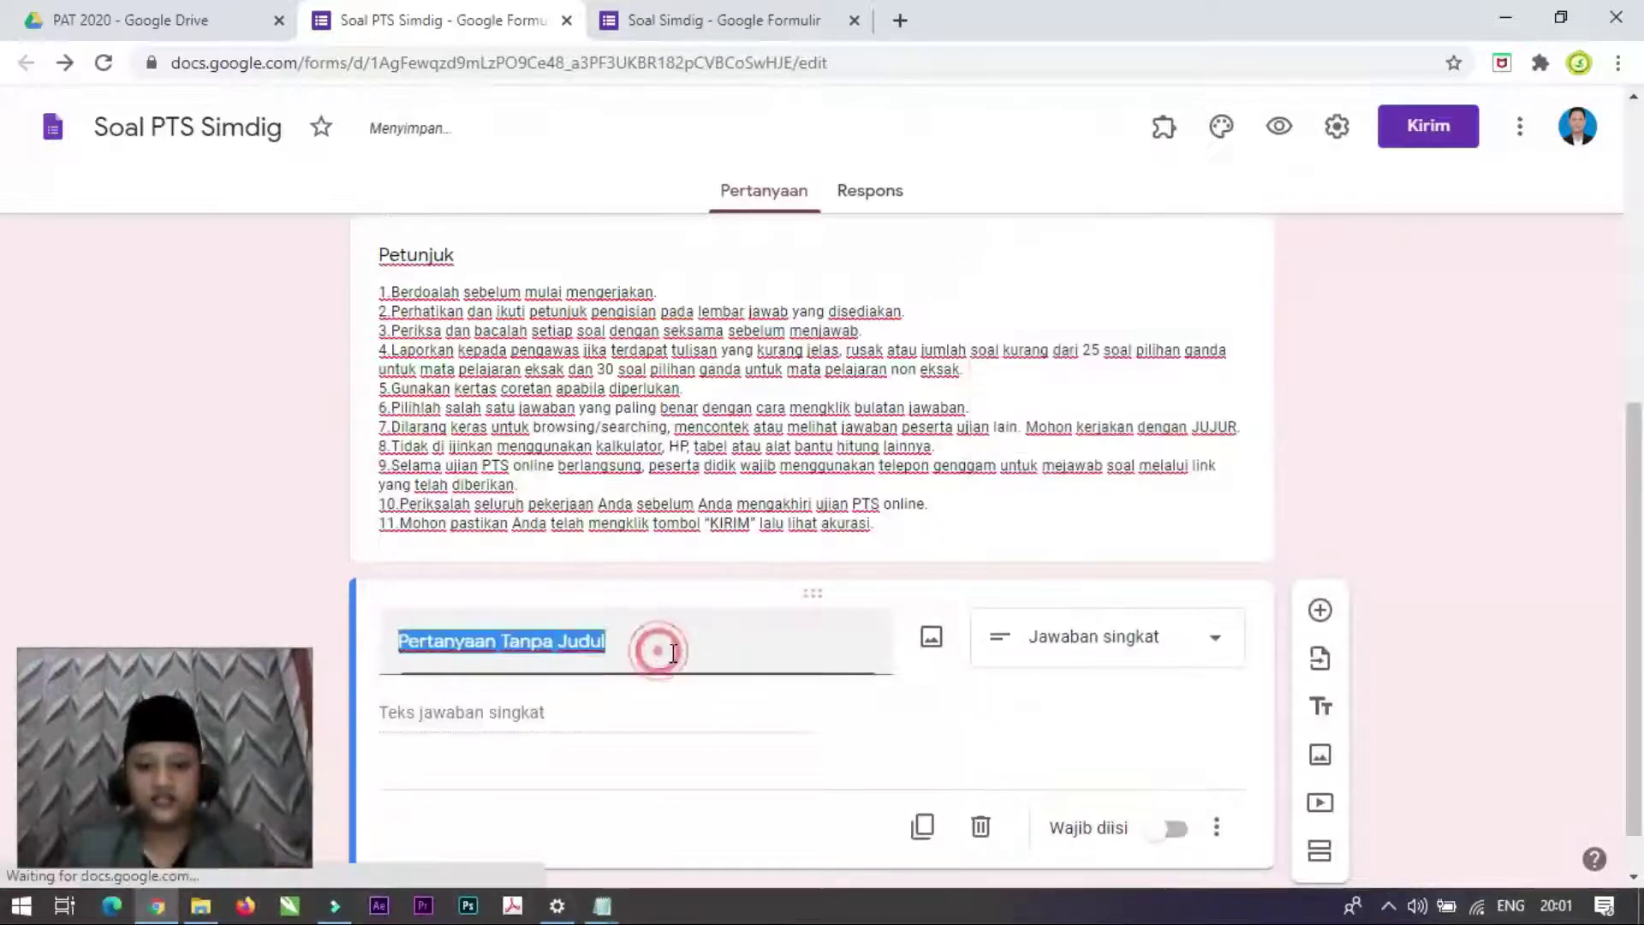
text(Nama)
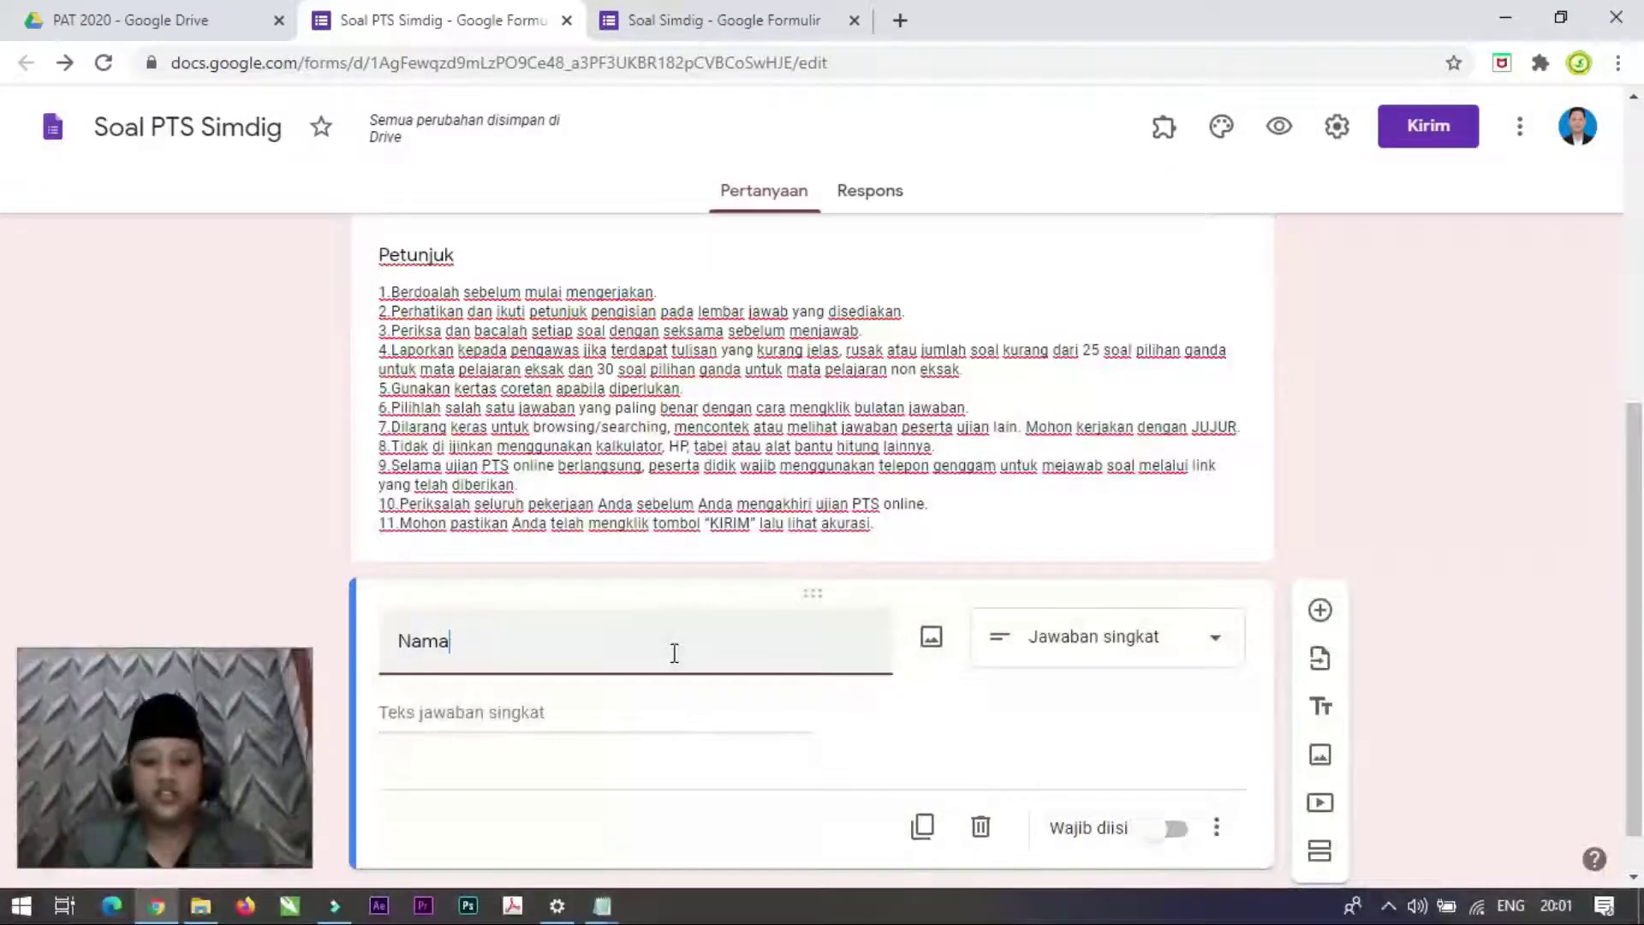
text( Lengkap)
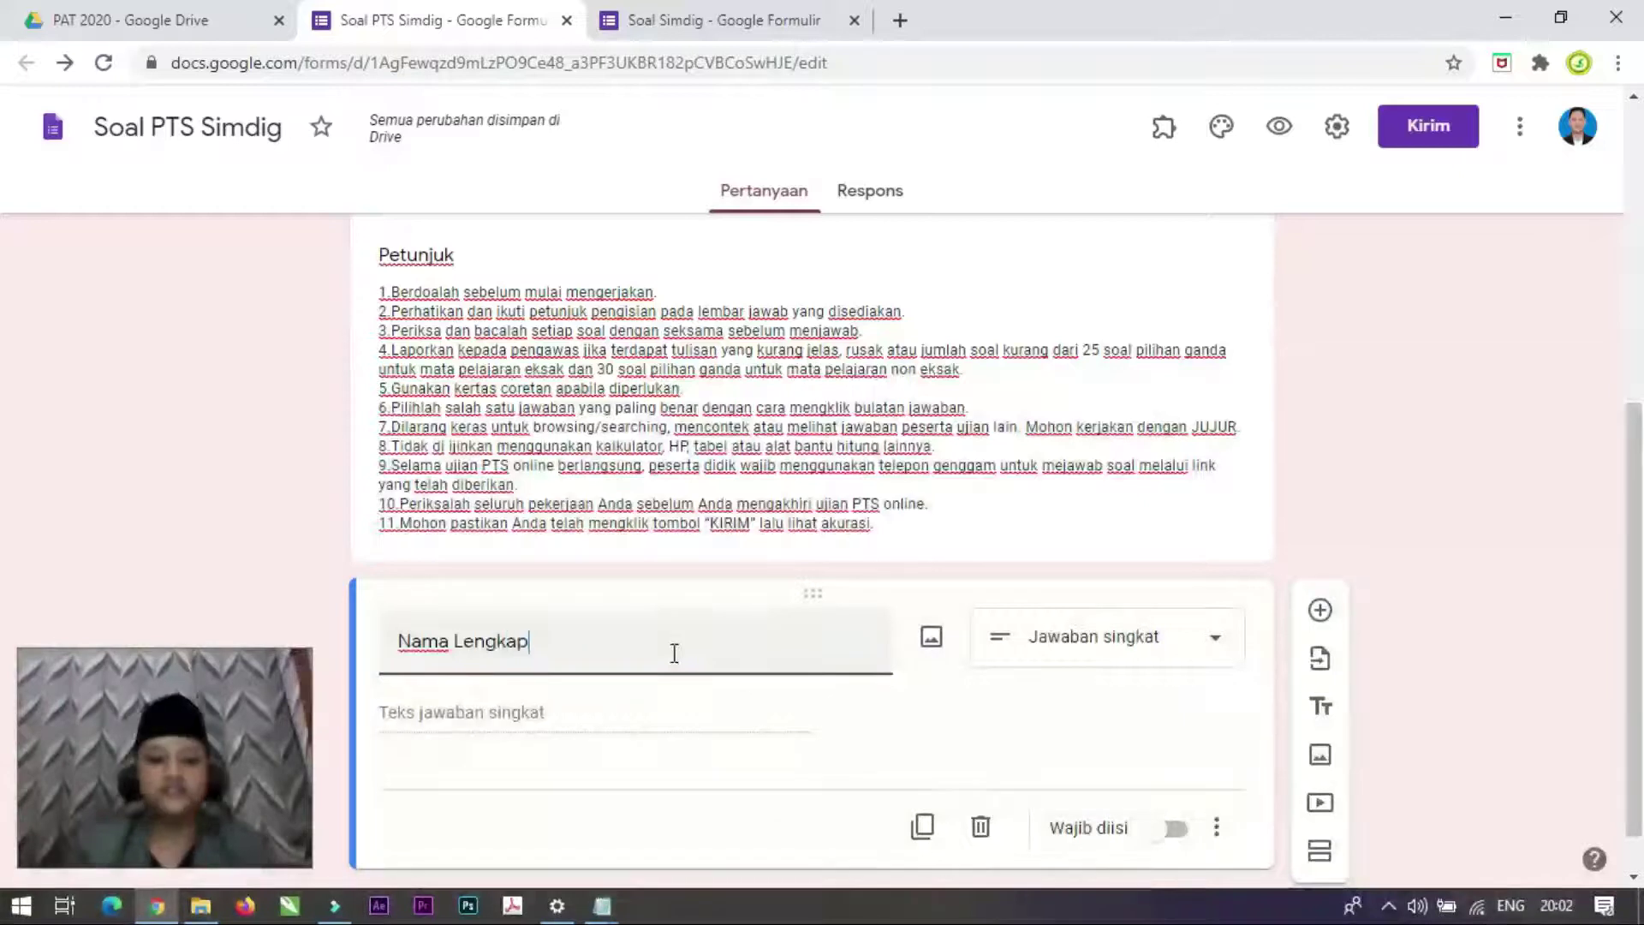
scroll(613, 719, down, 1)
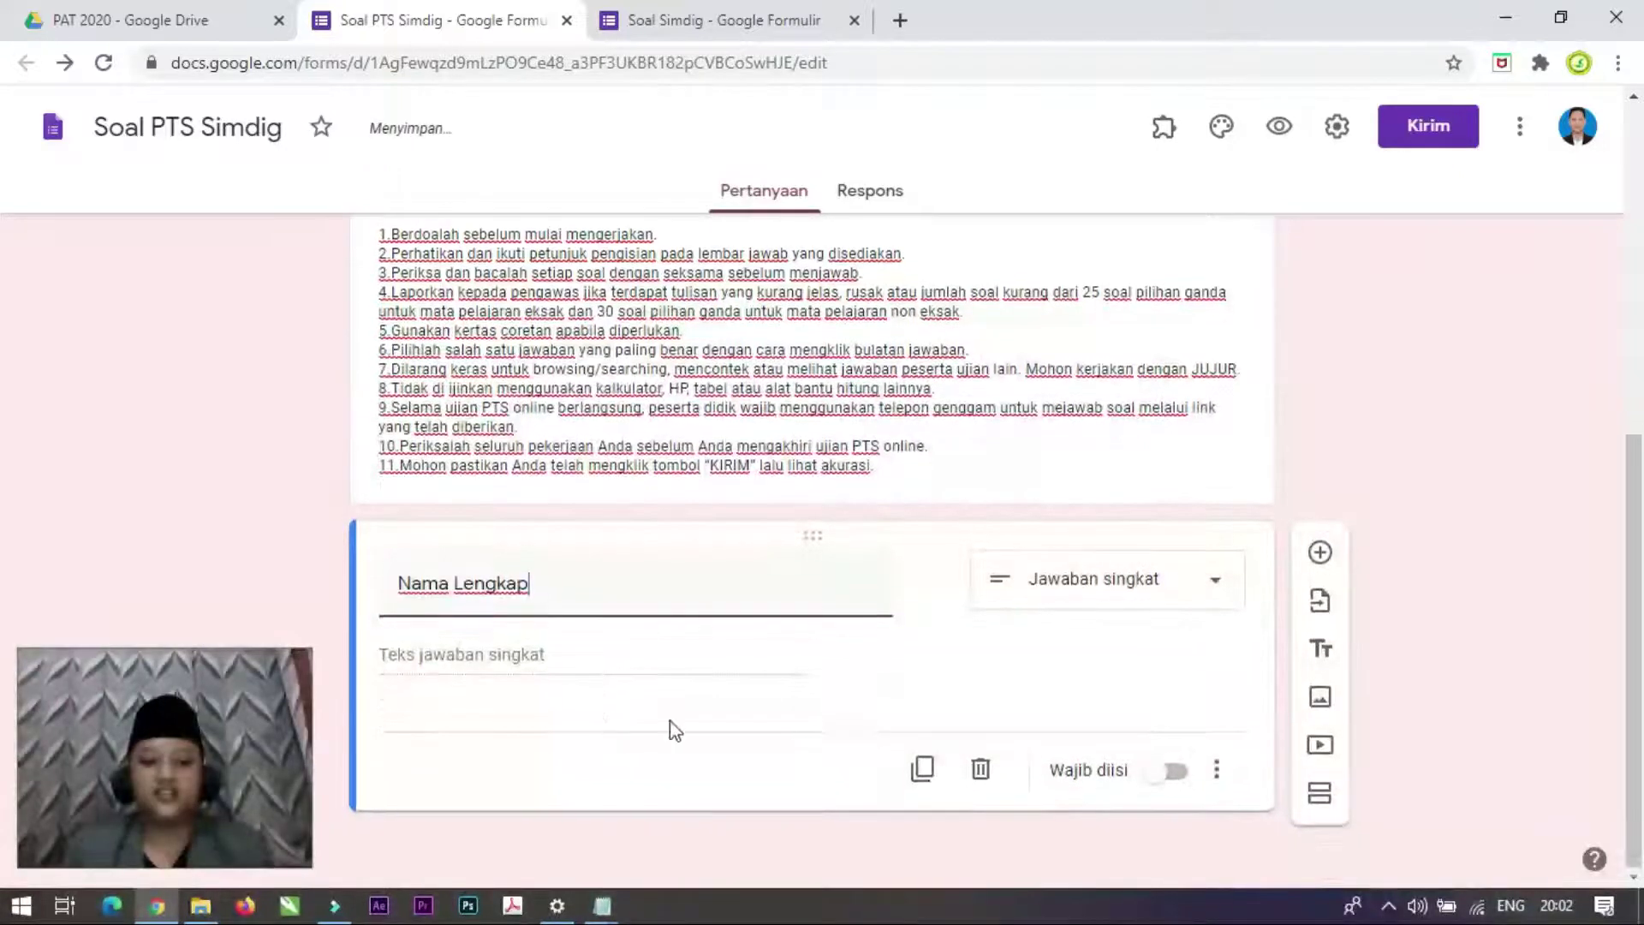
click(1171, 781)
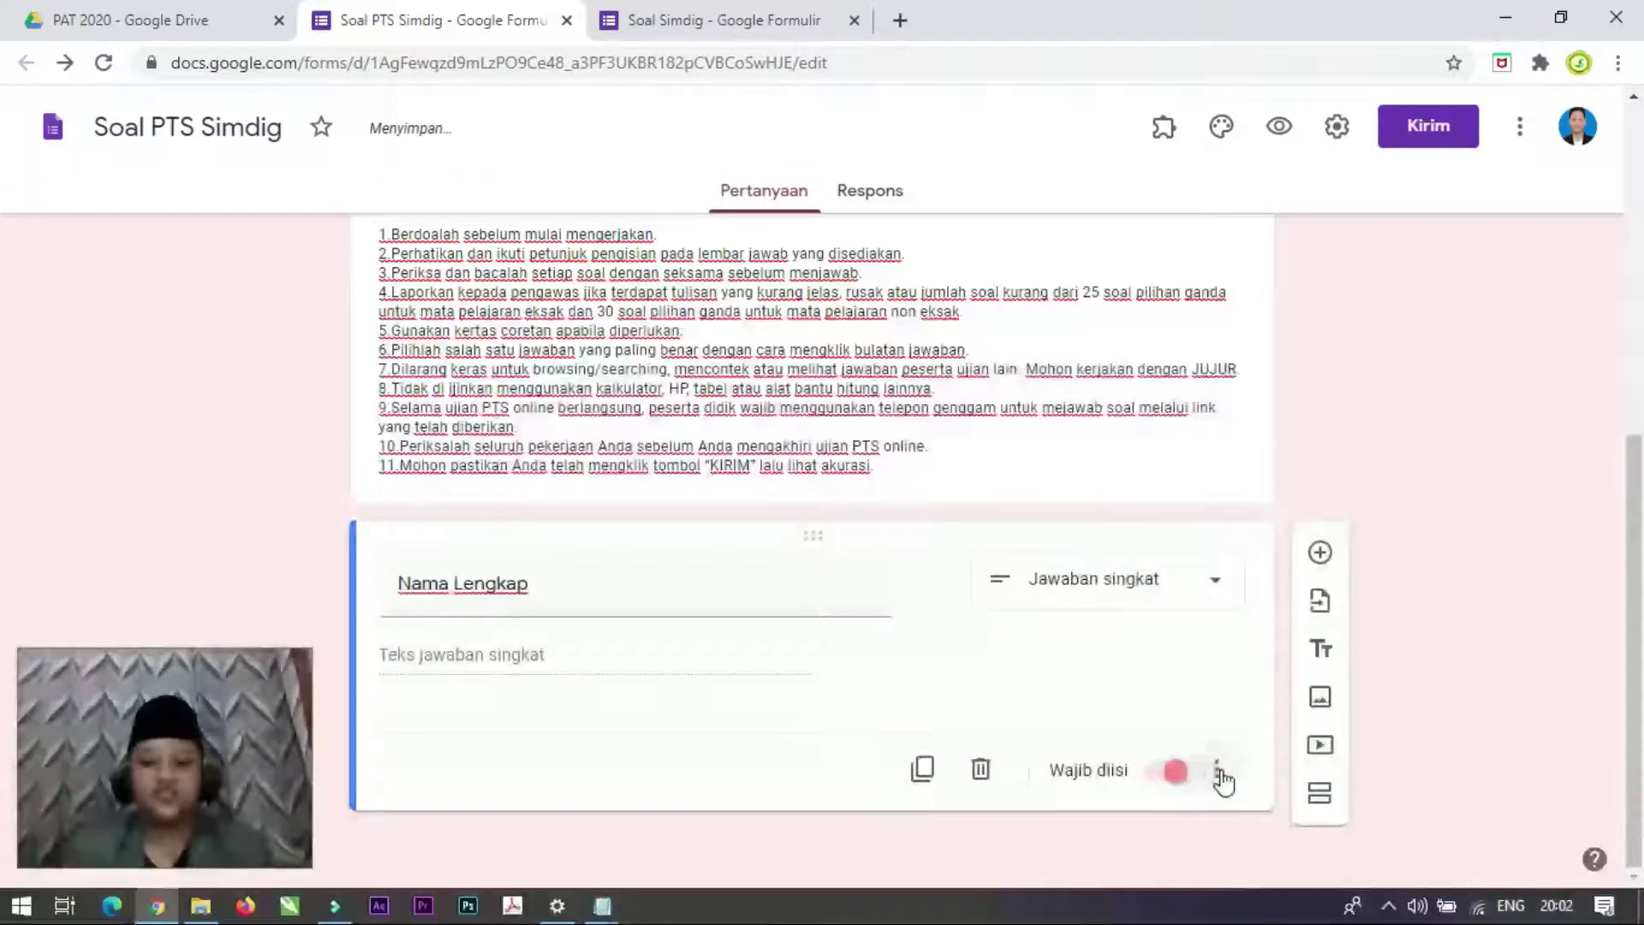
Step: Add response validation to Nama Lengkap using the Teks type with the Berisi rule
click(1218, 774)
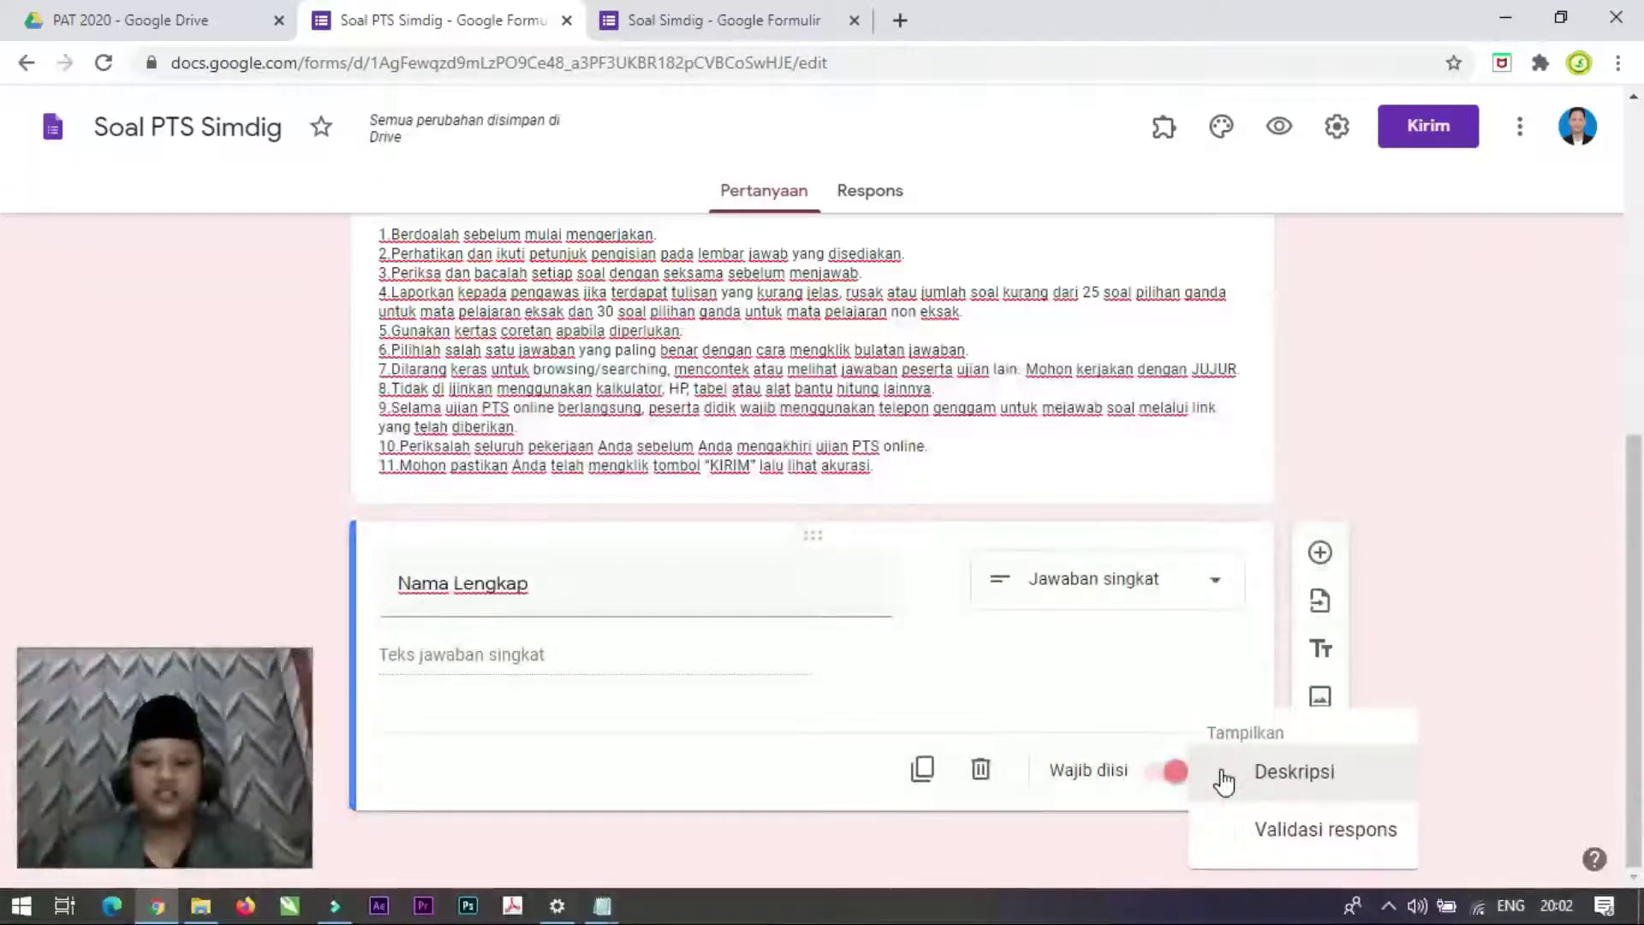
click(1164, 686)
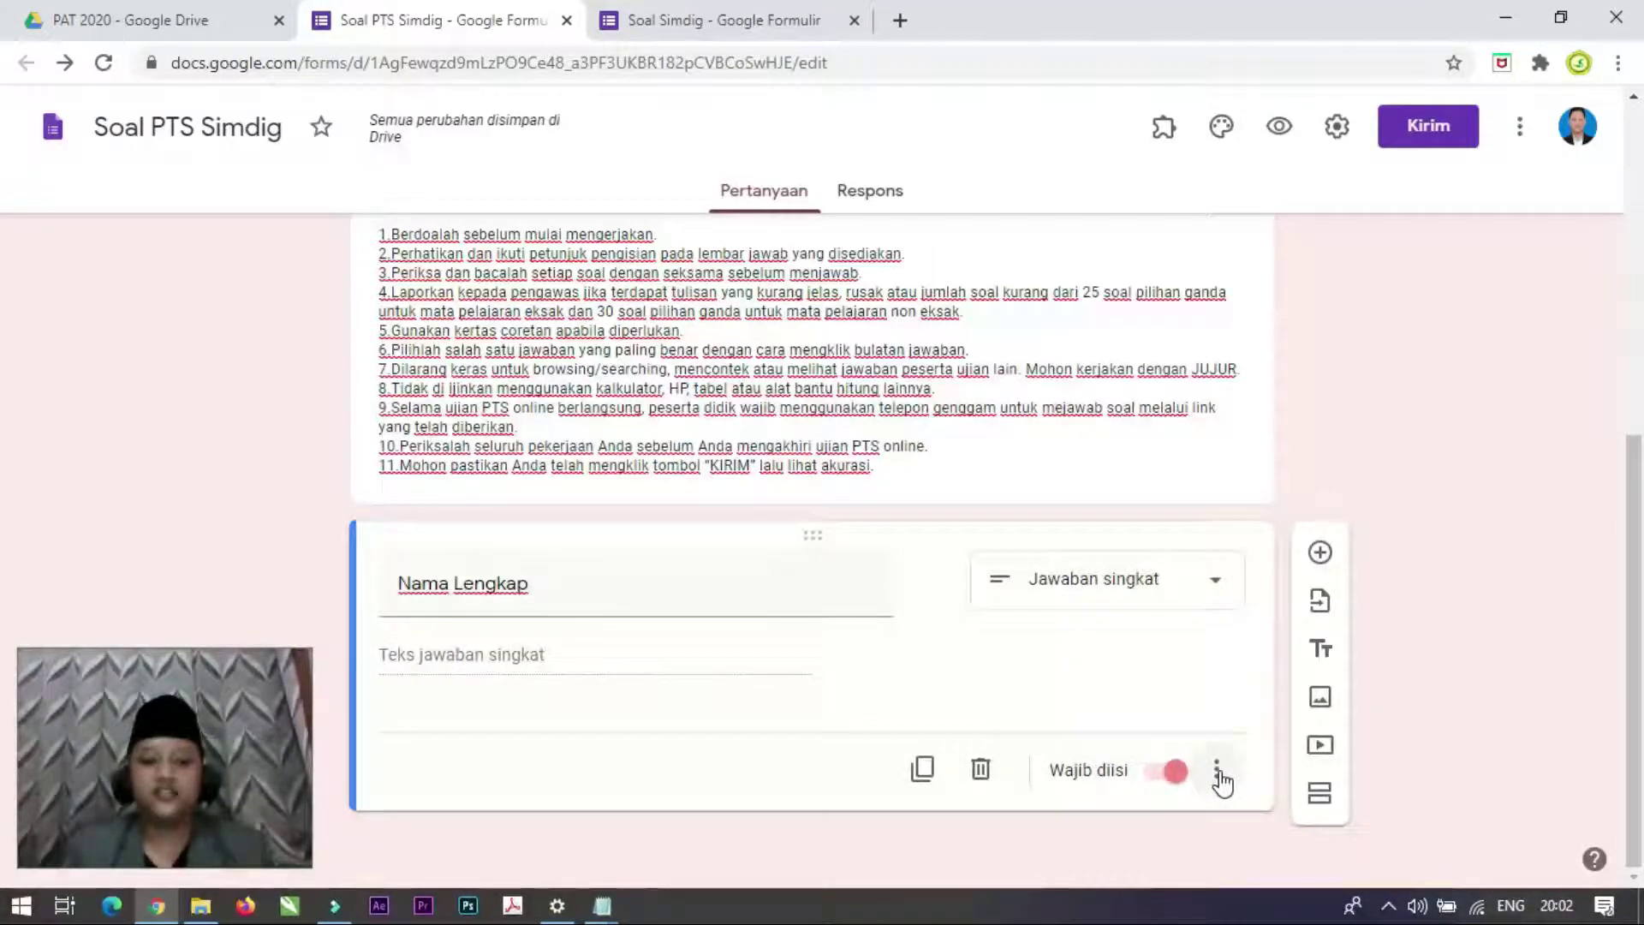
click(1220, 778)
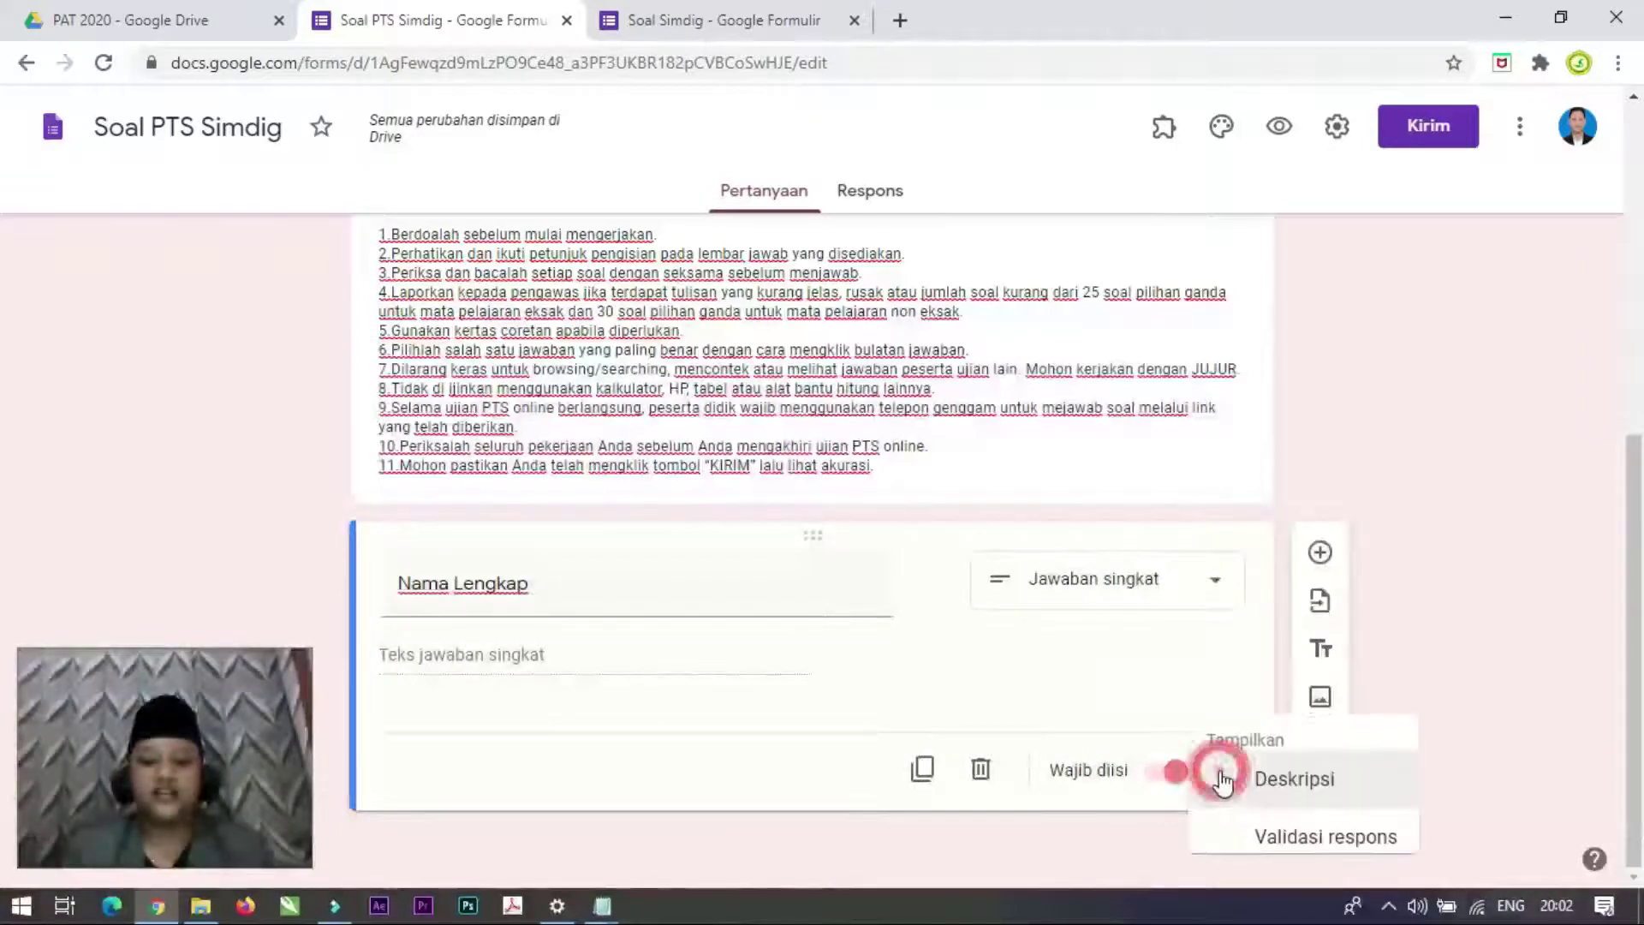
click(1305, 840)
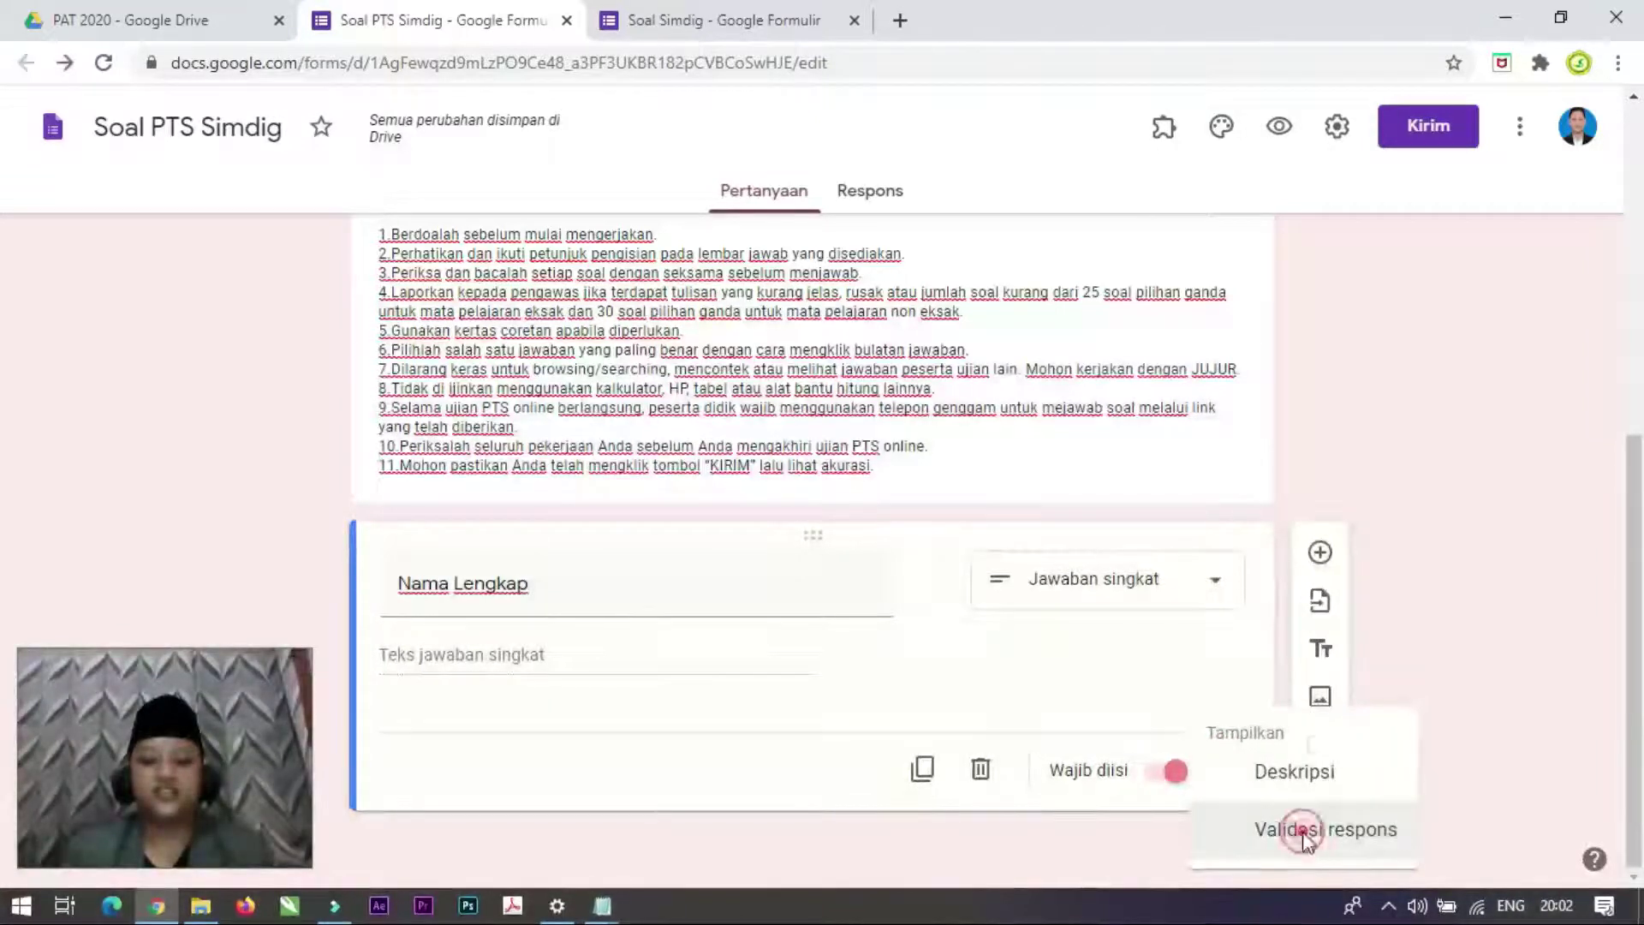
click(531, 738)
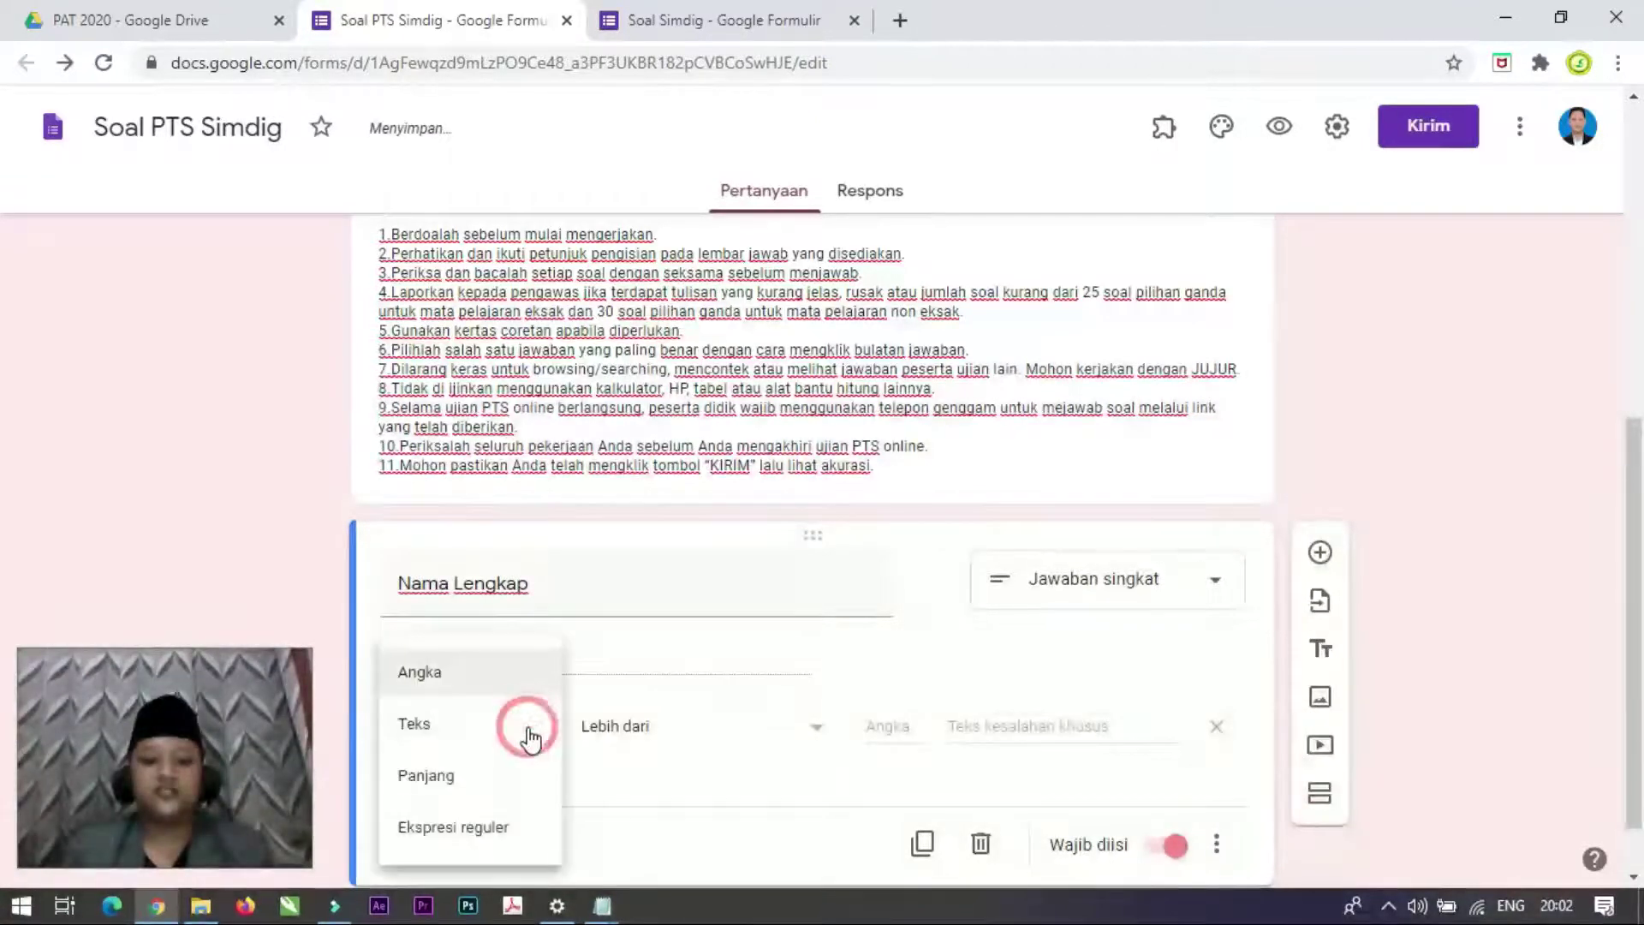
click(414, 735)
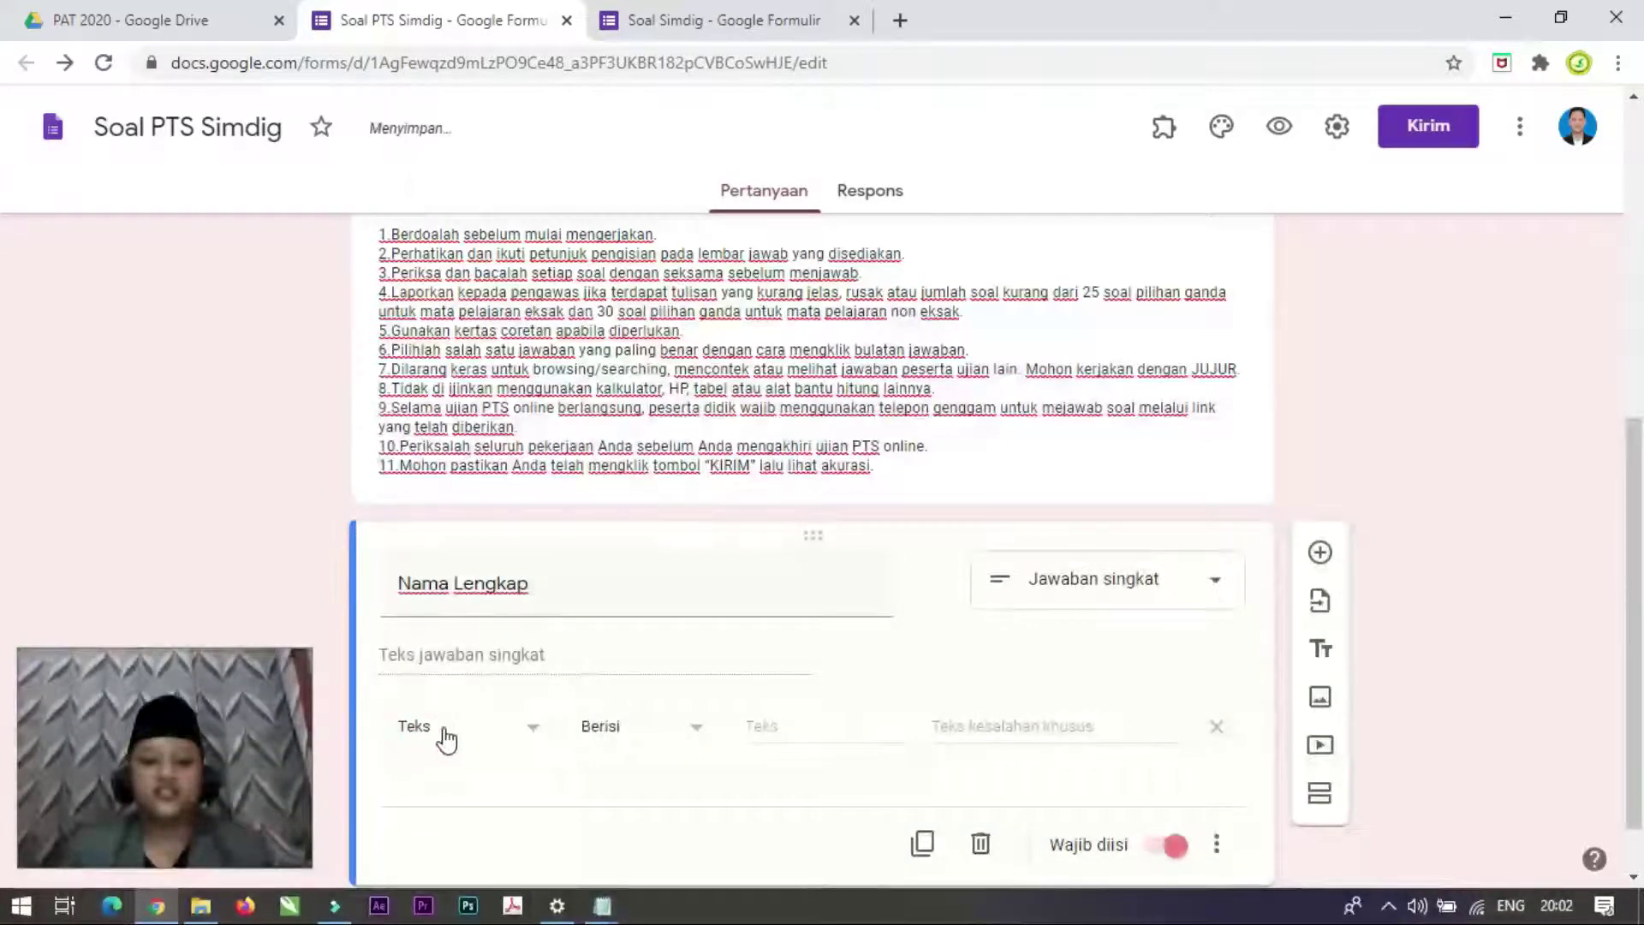
click(696, 732)
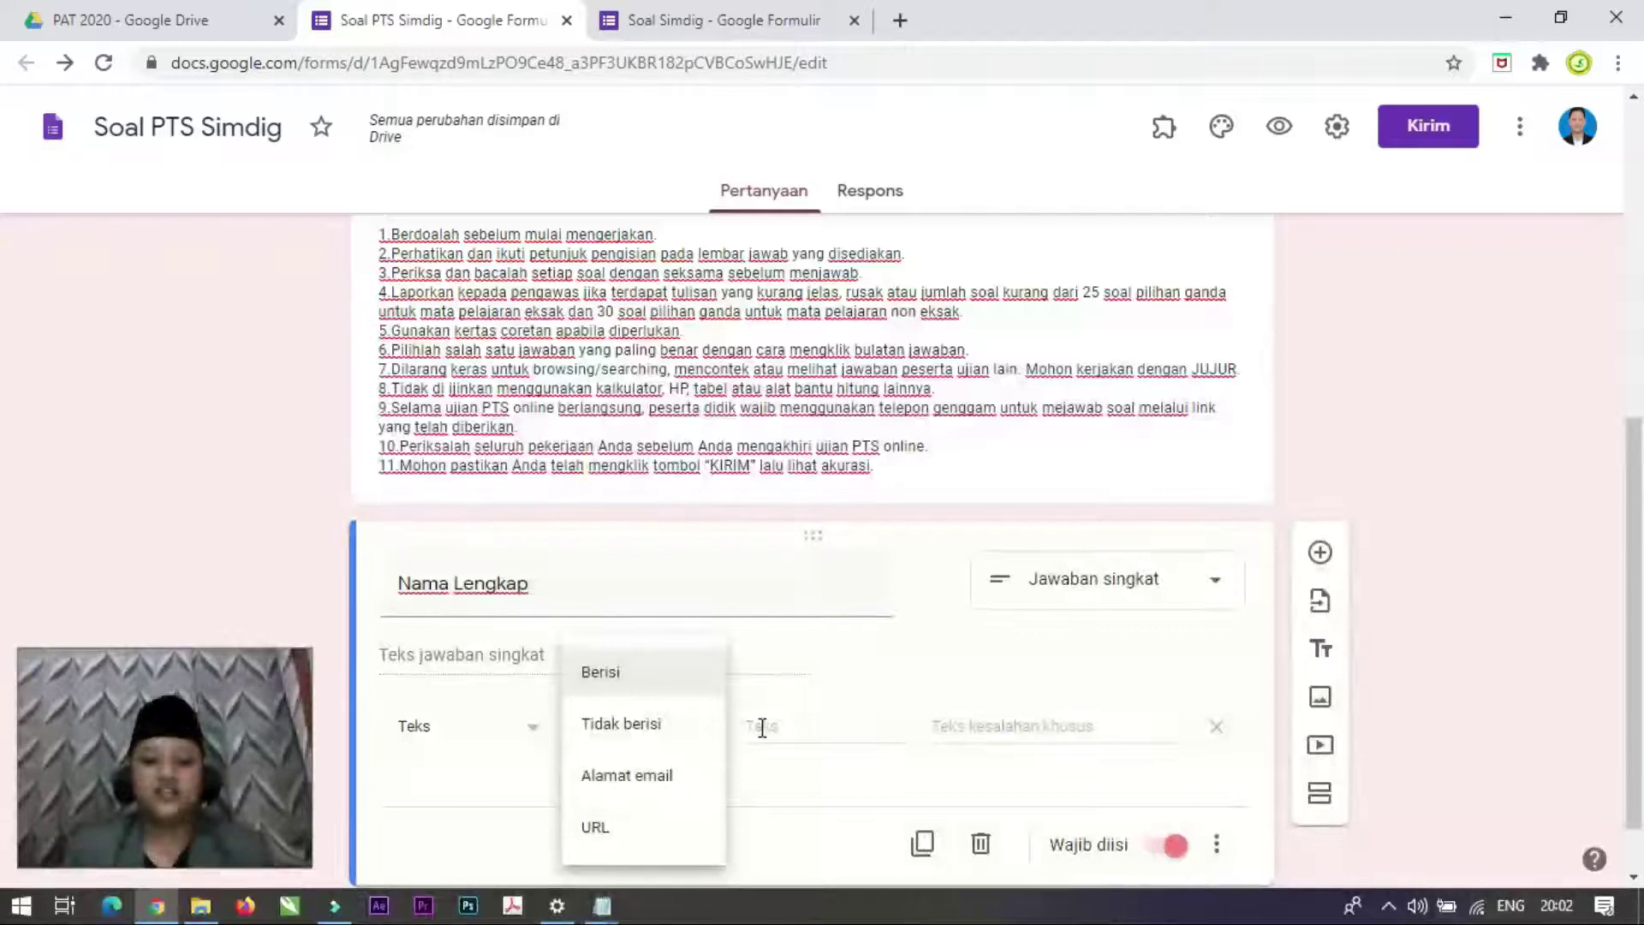
click(829, 765)
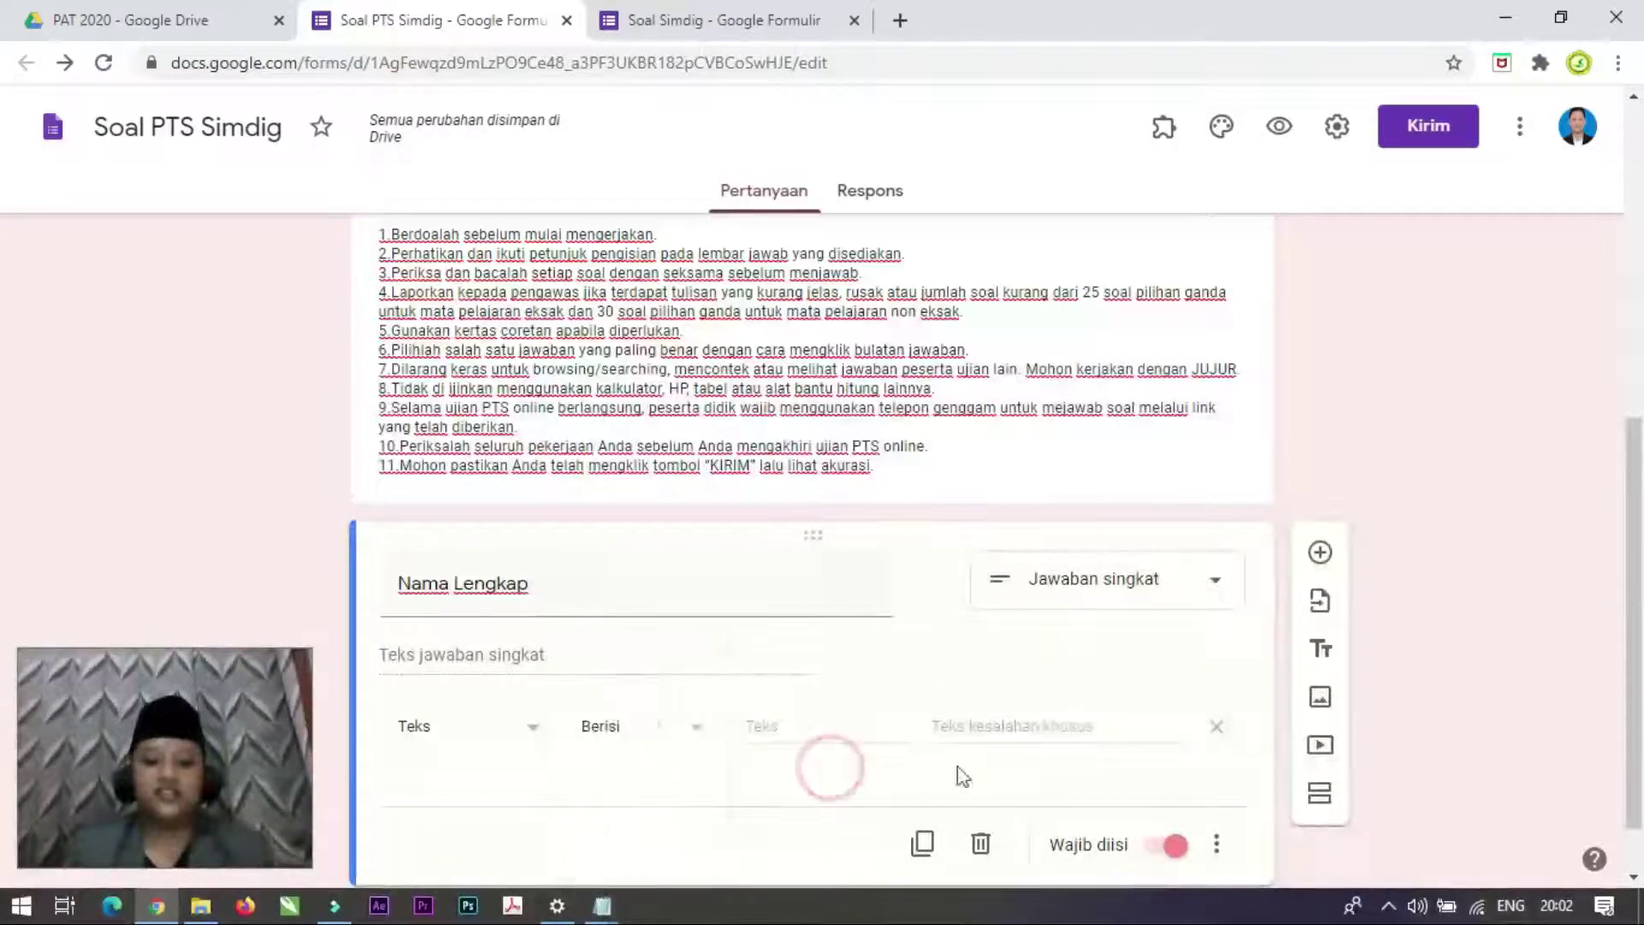
scroll(856, 762, down, 1)
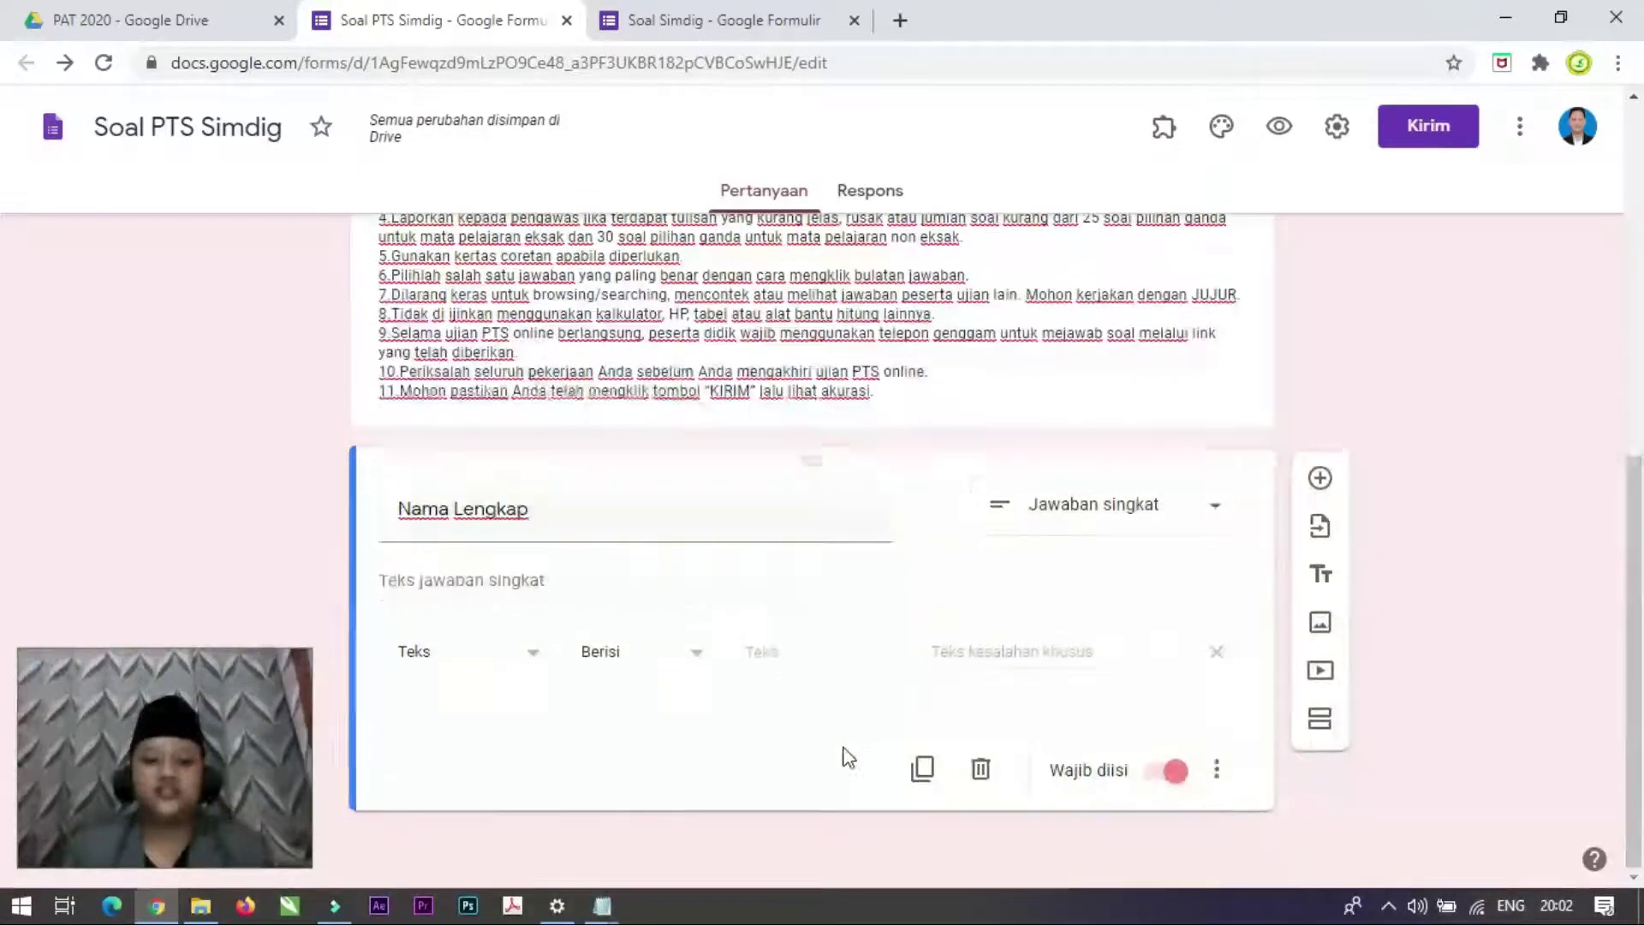
Step: Add a short-answer question titled 'No Absen' and remove its number validation
click(1320, 477)
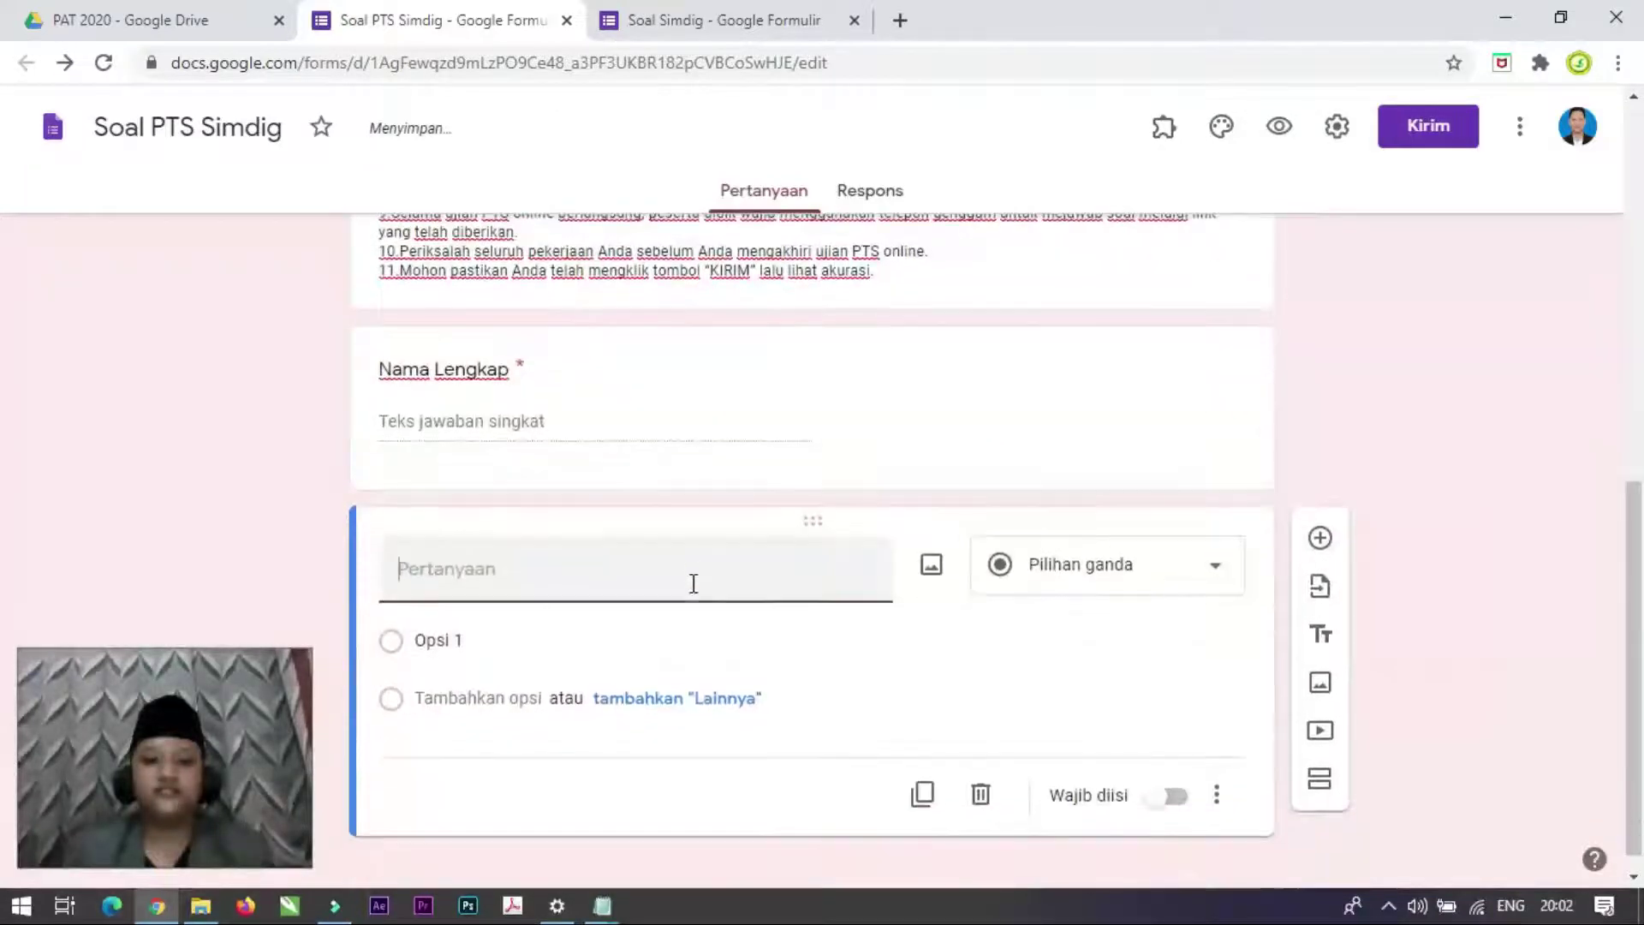
click(685, 10)
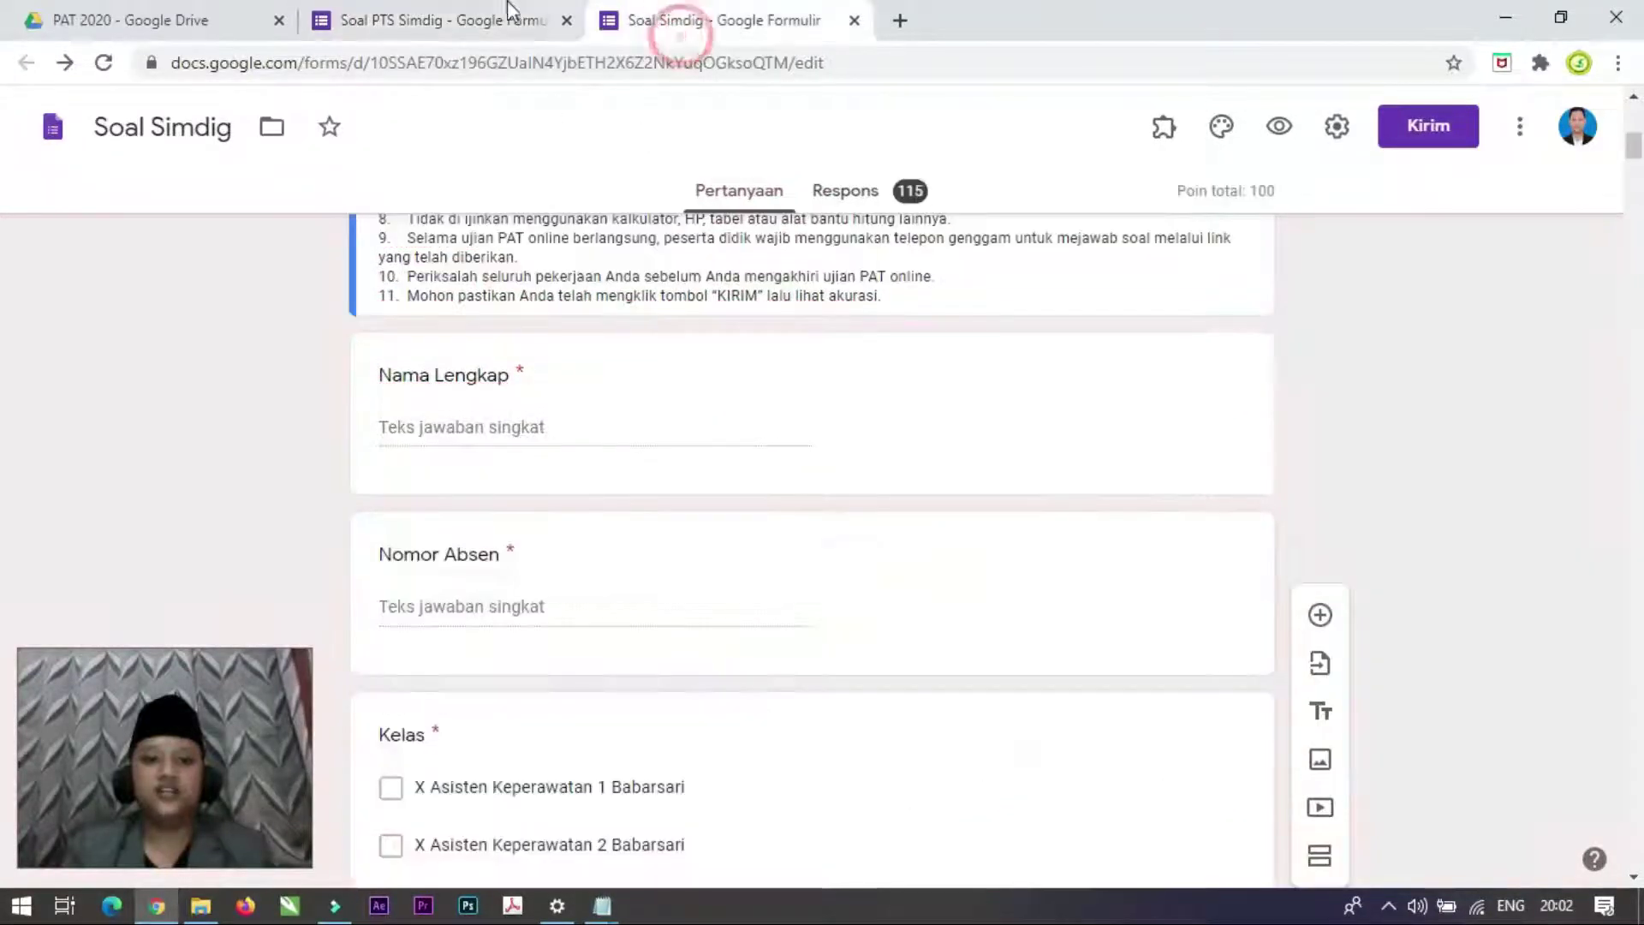
click(428, 19)
text(No Absen)
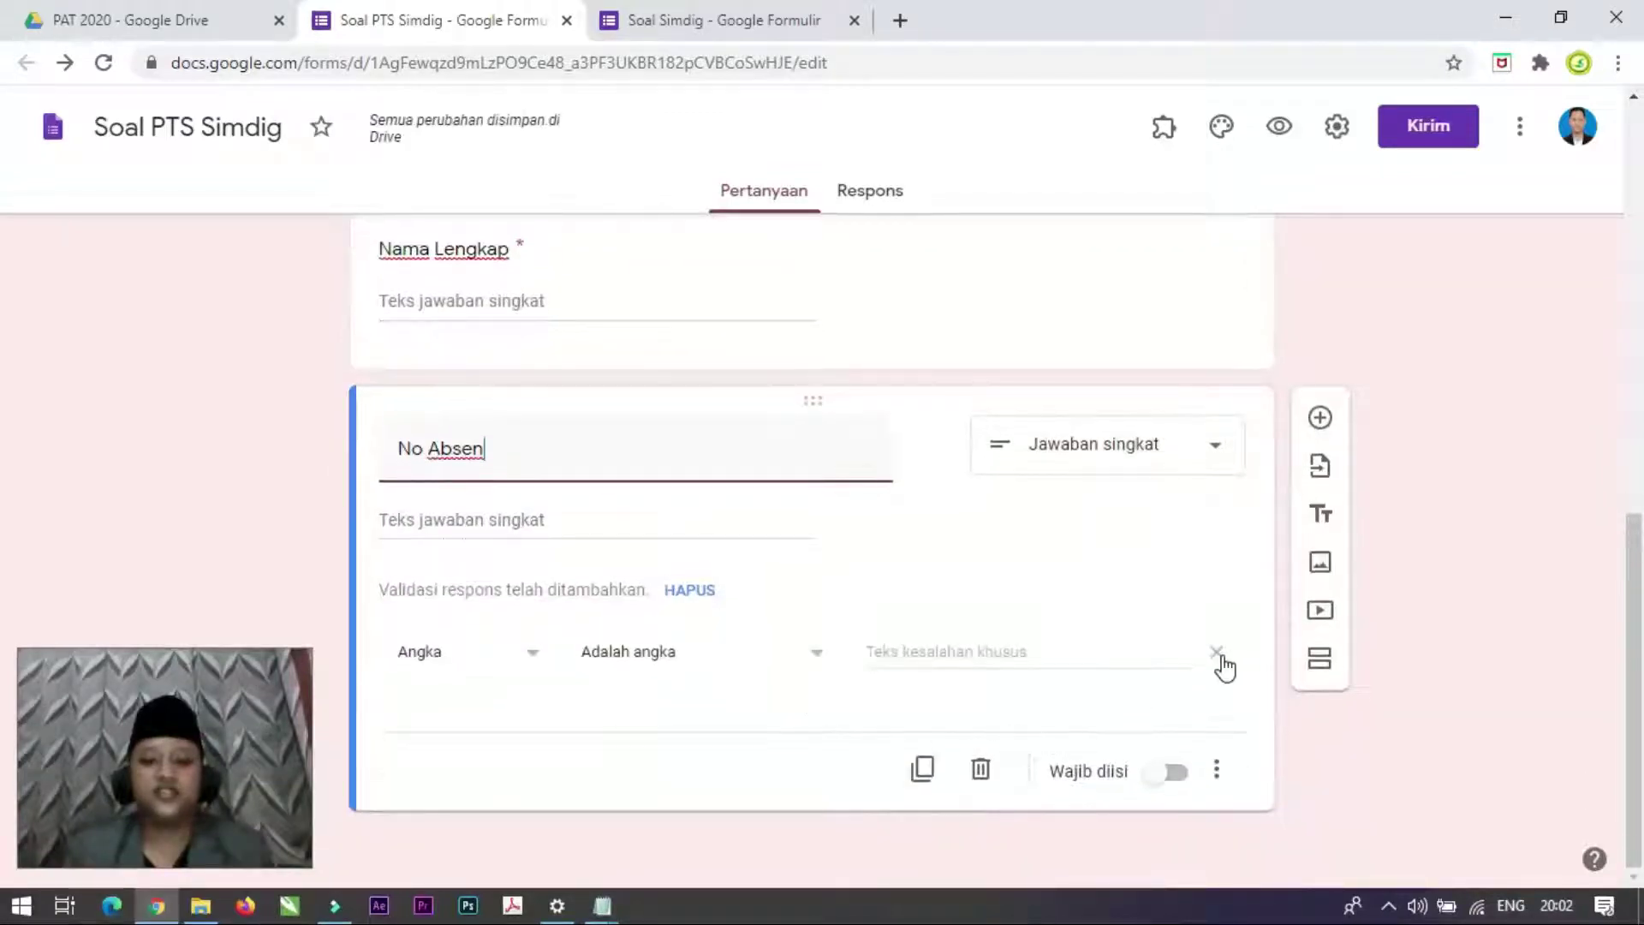
click(1217, 653)
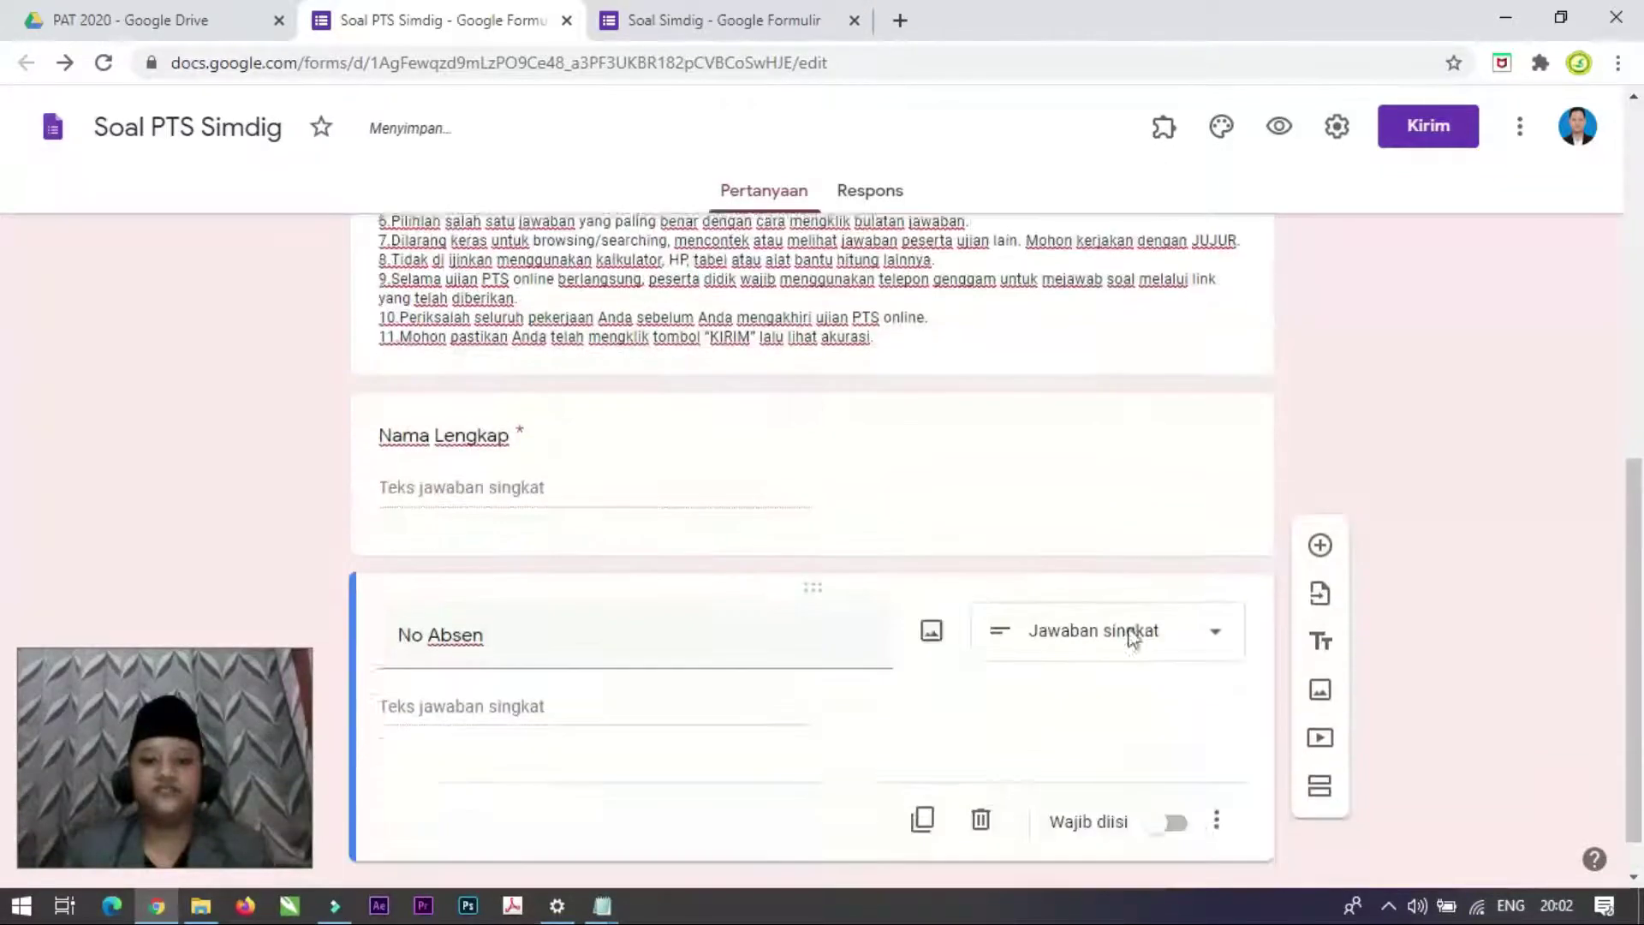
scroll(1071, 651, down, 1)
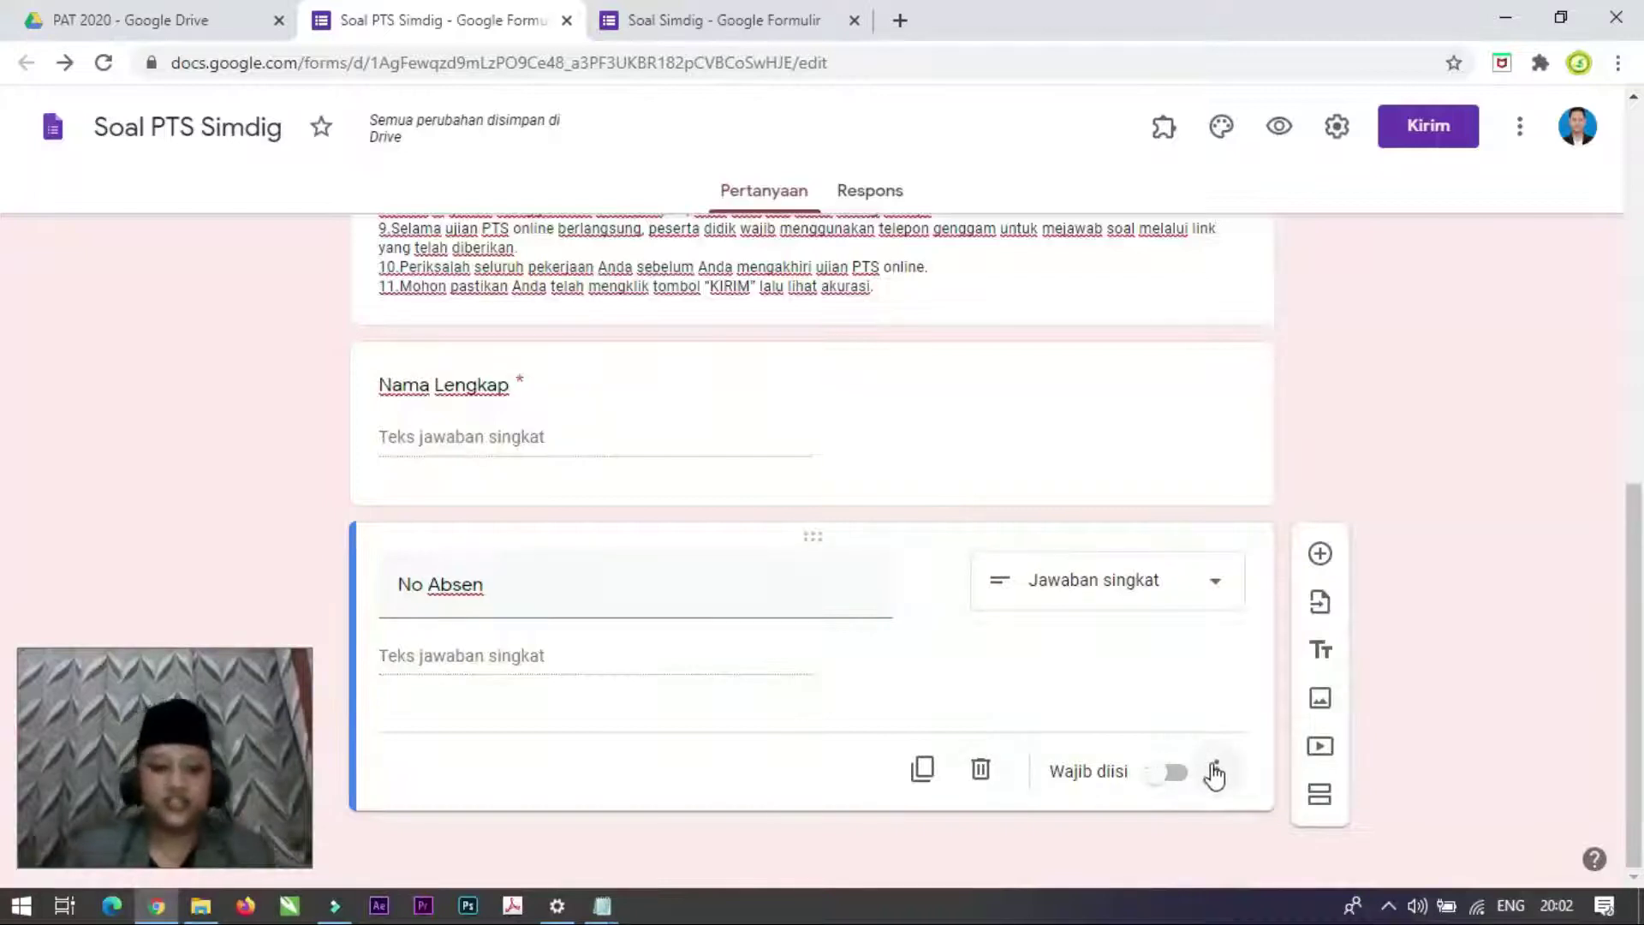
Step: Make No Absen required and add another blank question below it
click(1178, 773)
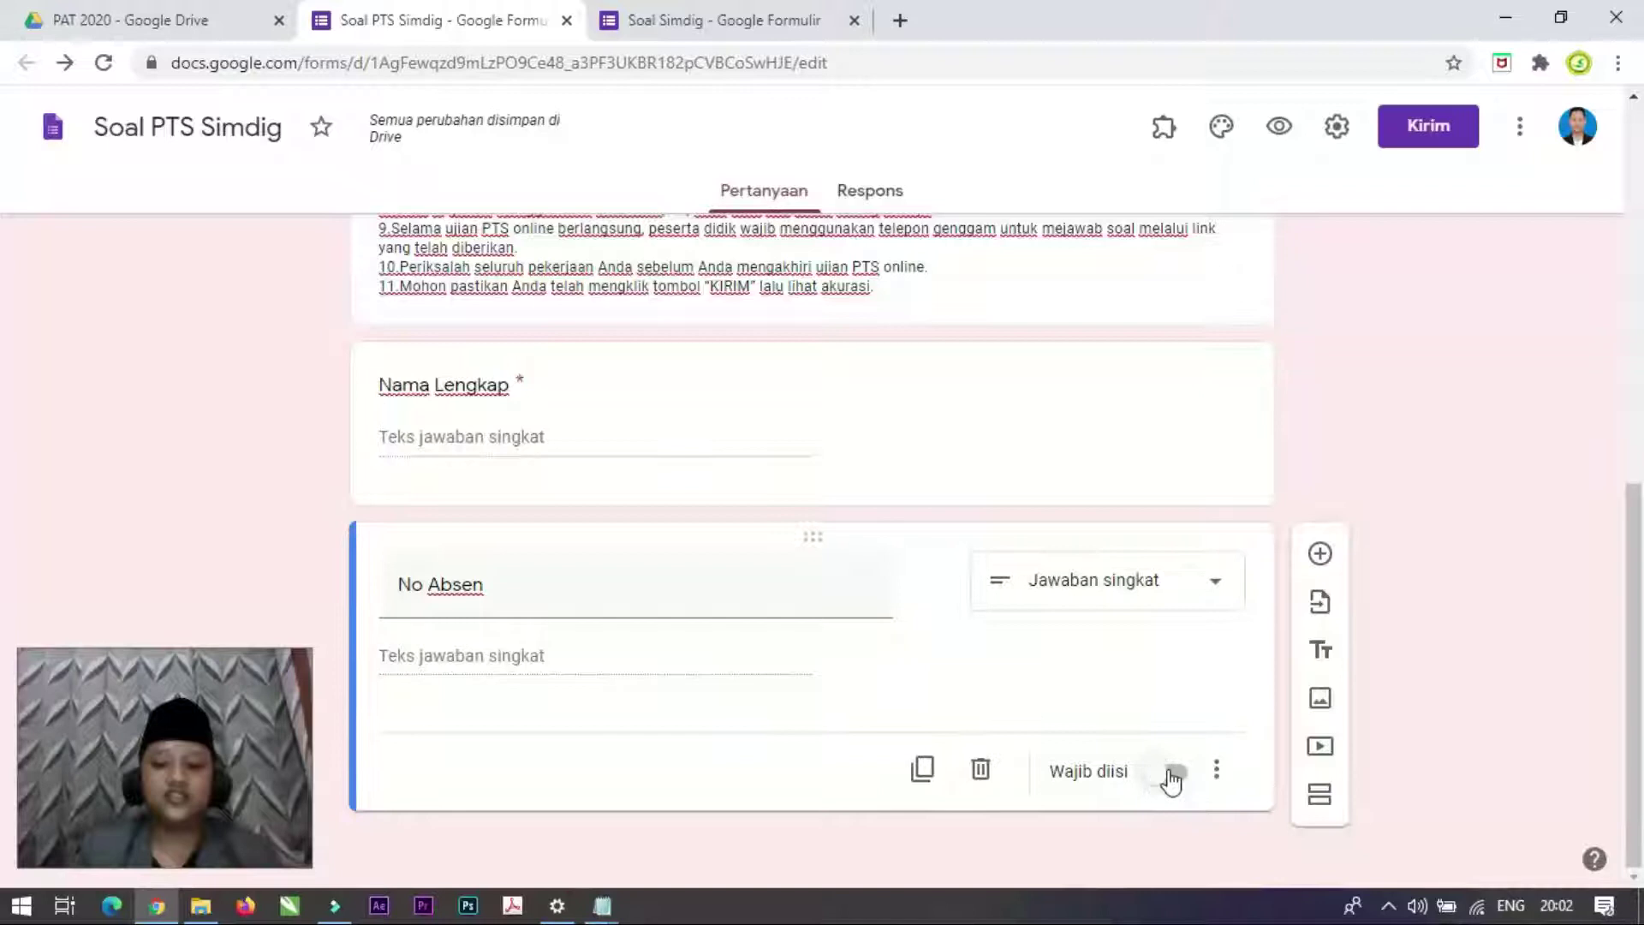
click(1173, 773)
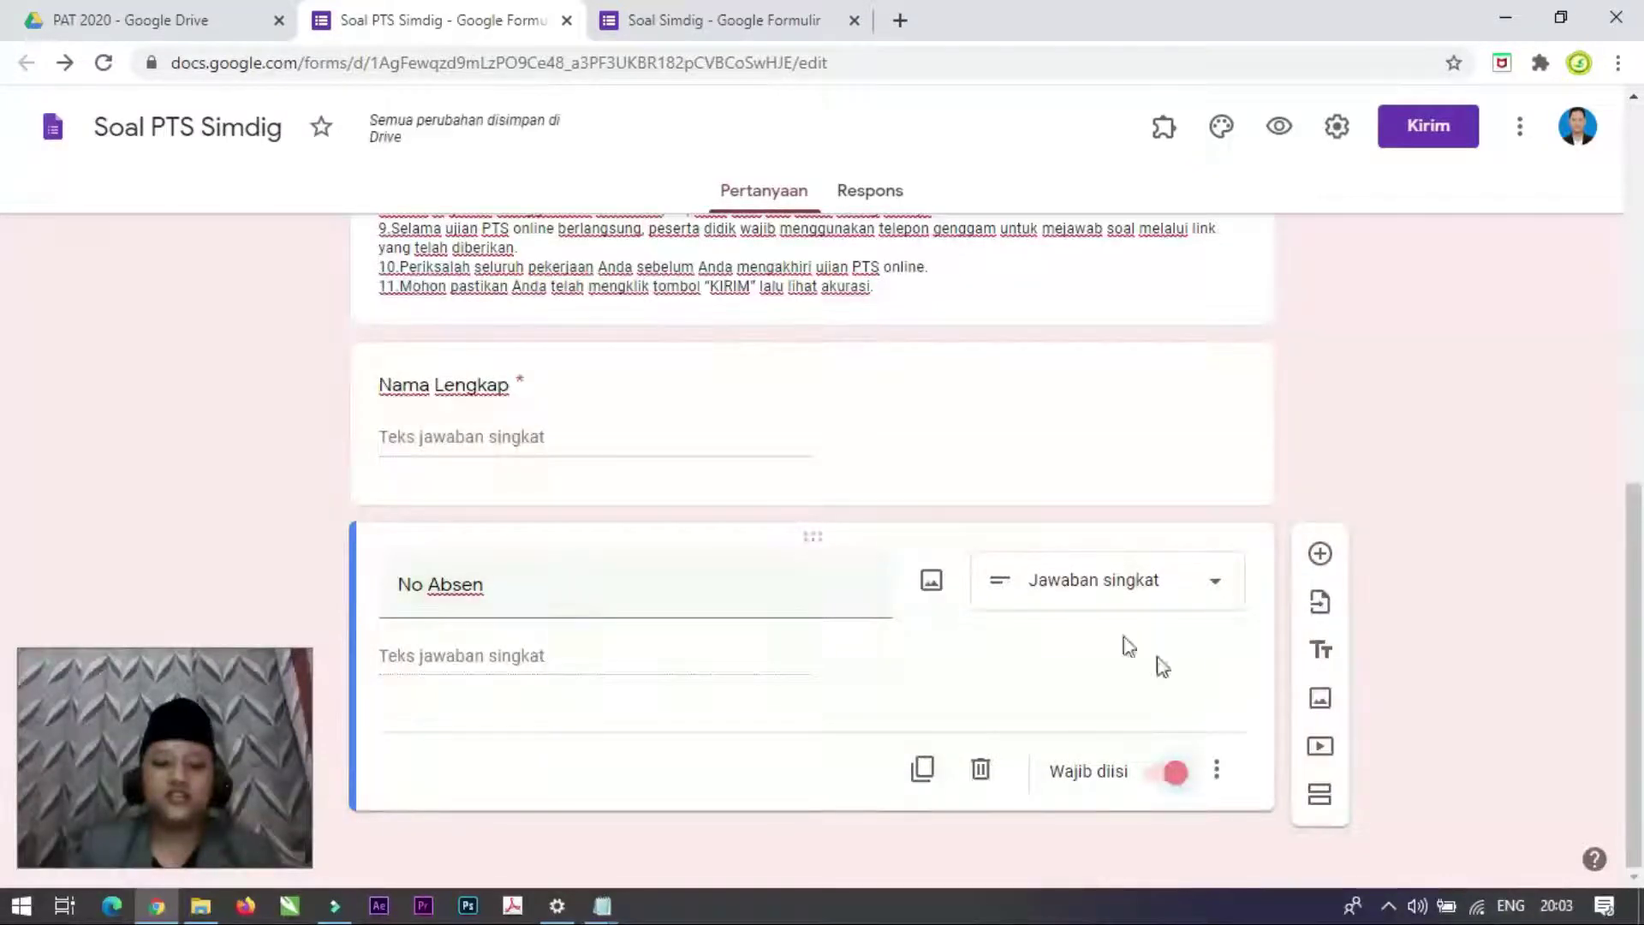
click(1217, 772)
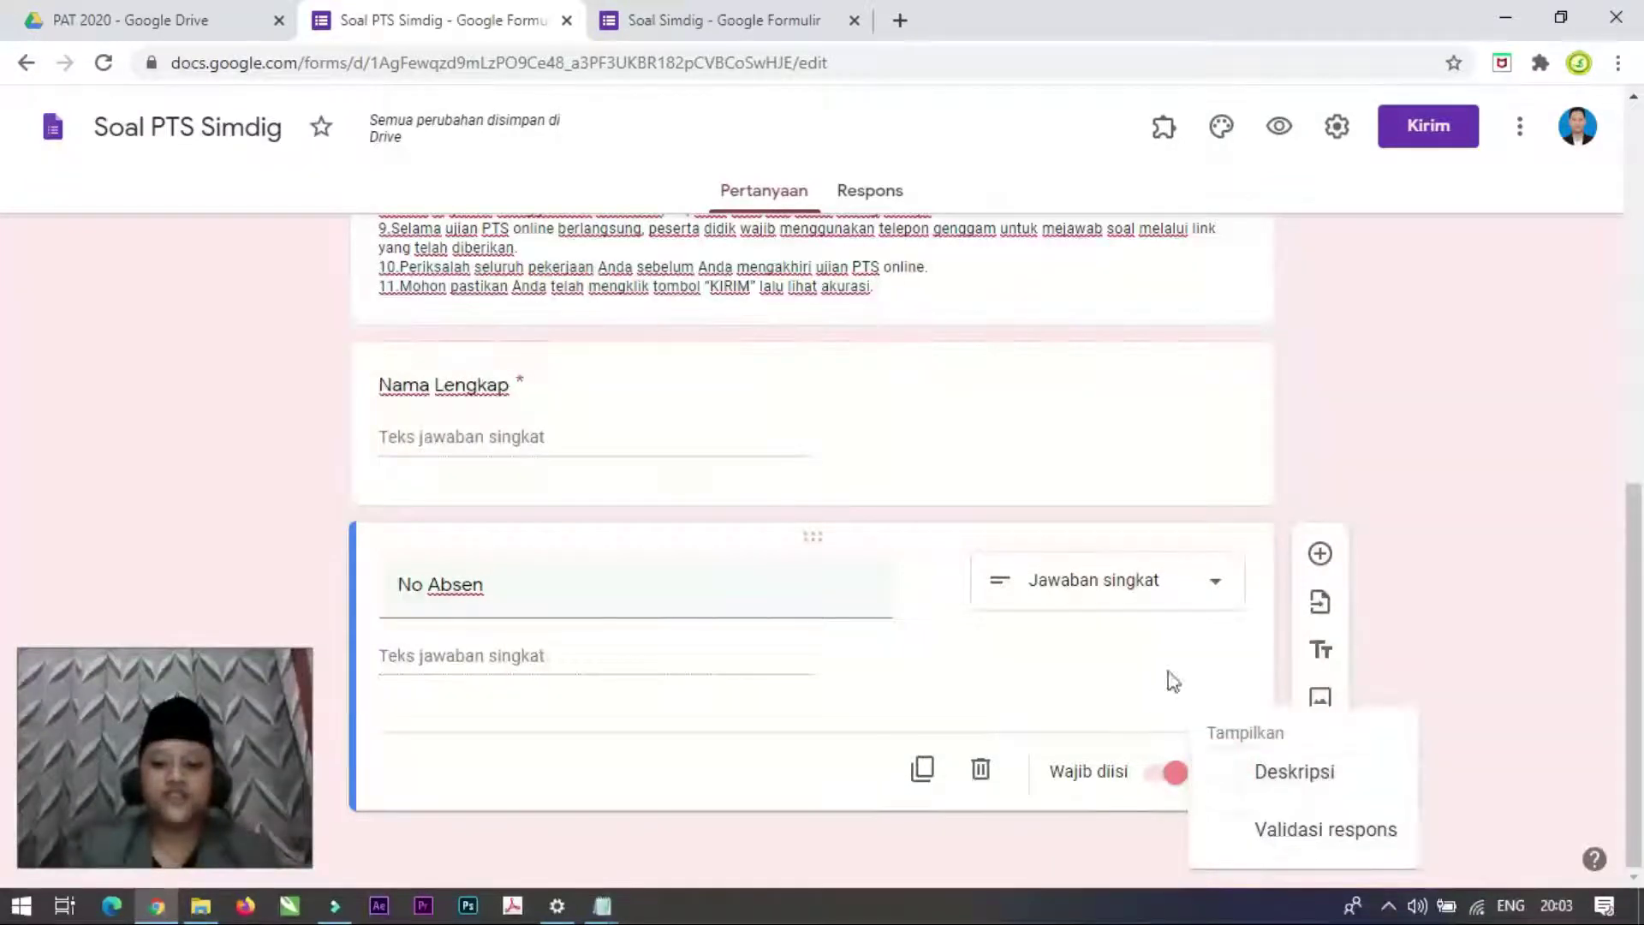
click(1127, 673)
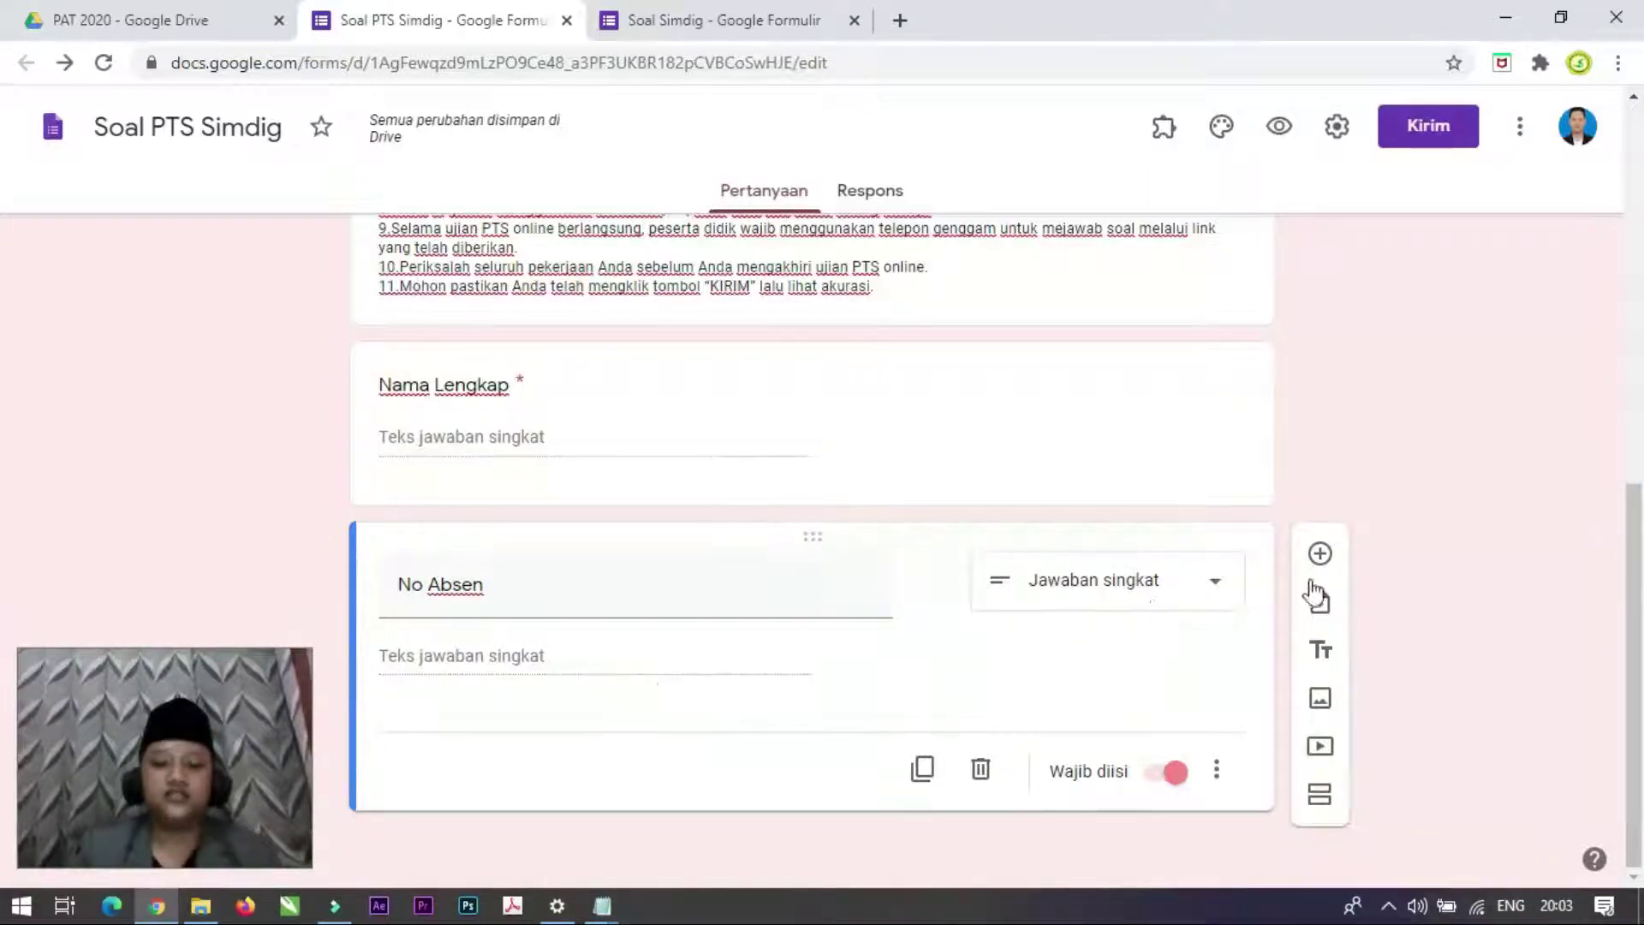
click(1320, 553)
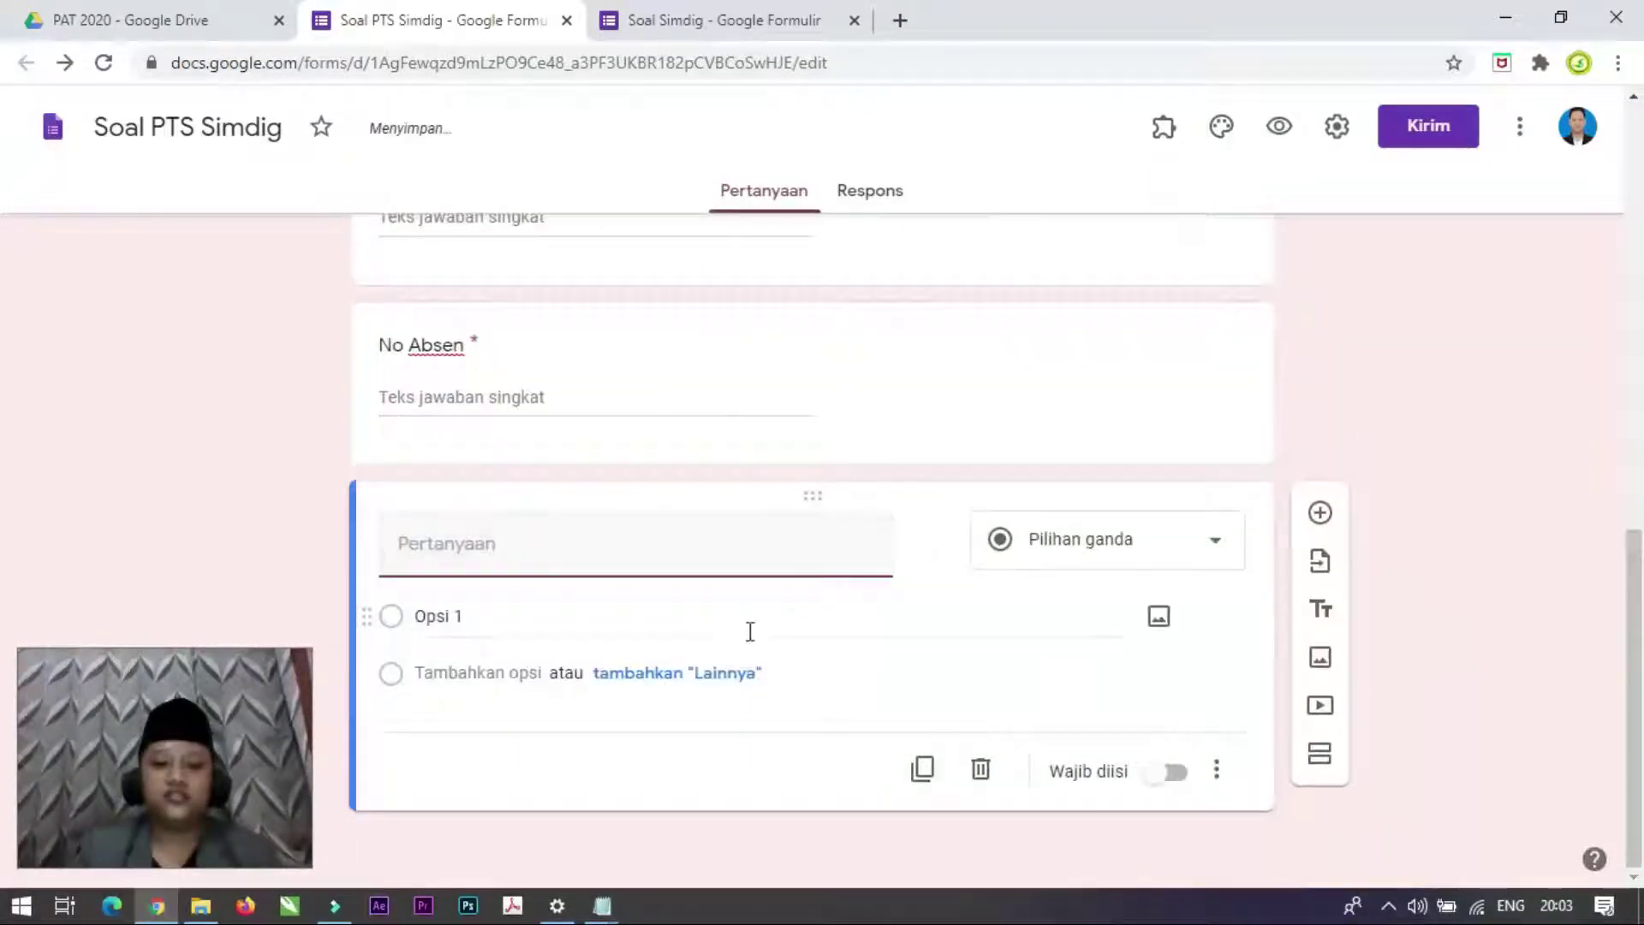
Step: Title the new question 'Kelas' and make it a checkbox question
click(745, 11)
scroll(656, 681, down, 4)
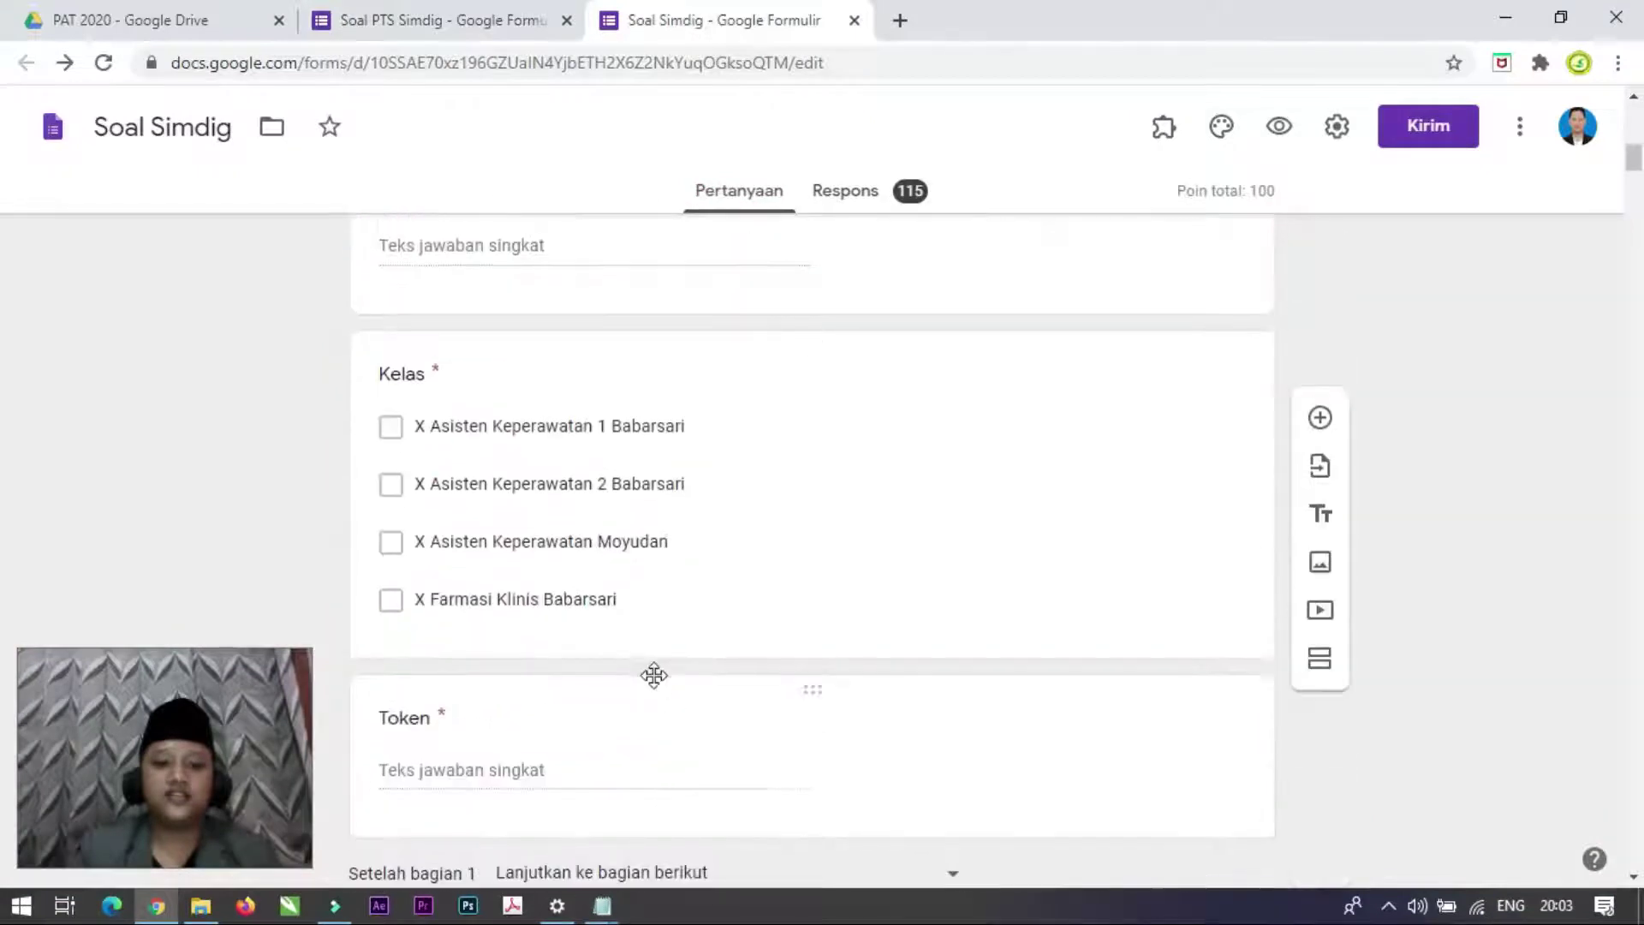
click(463, 20)
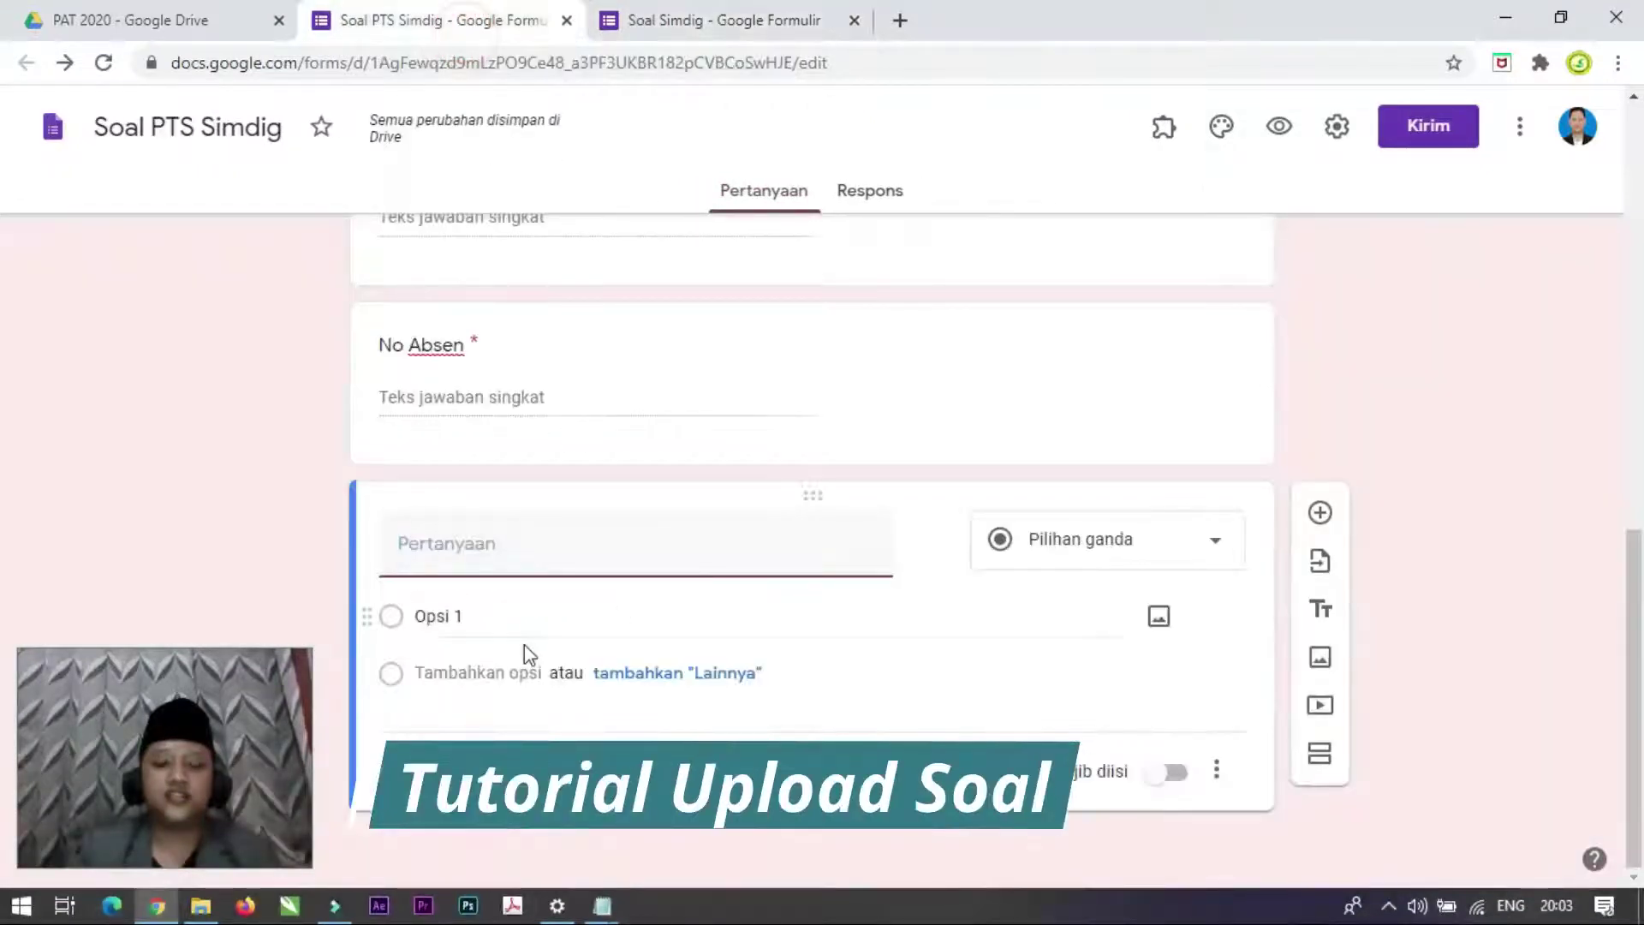
text(Kelas)
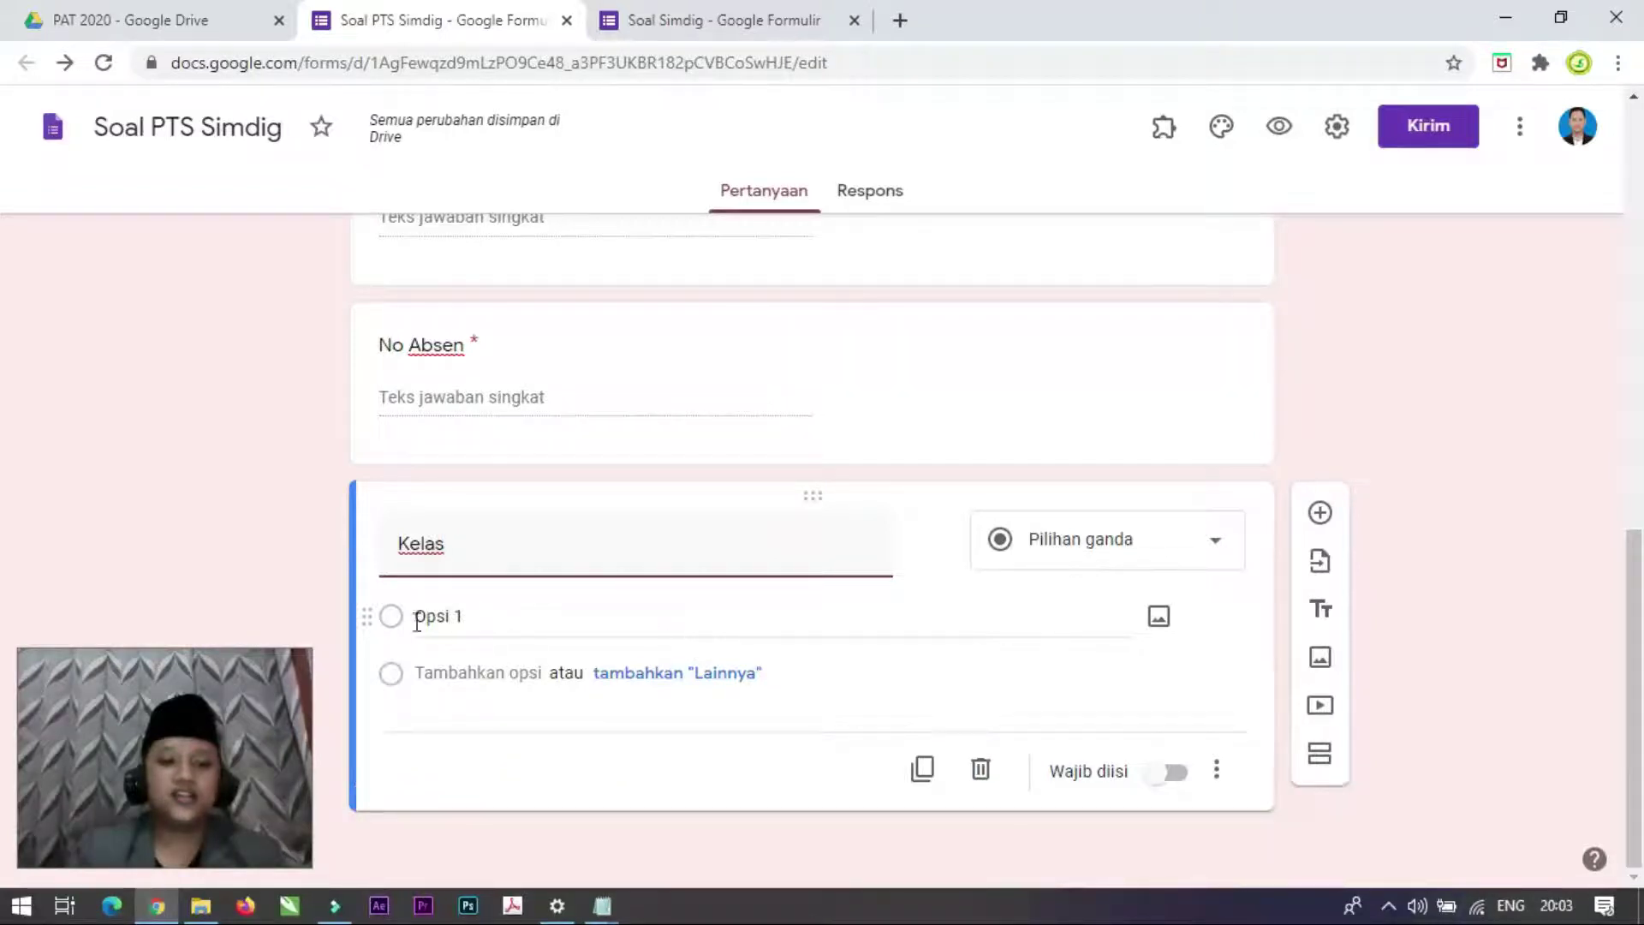
click(1227, 548)
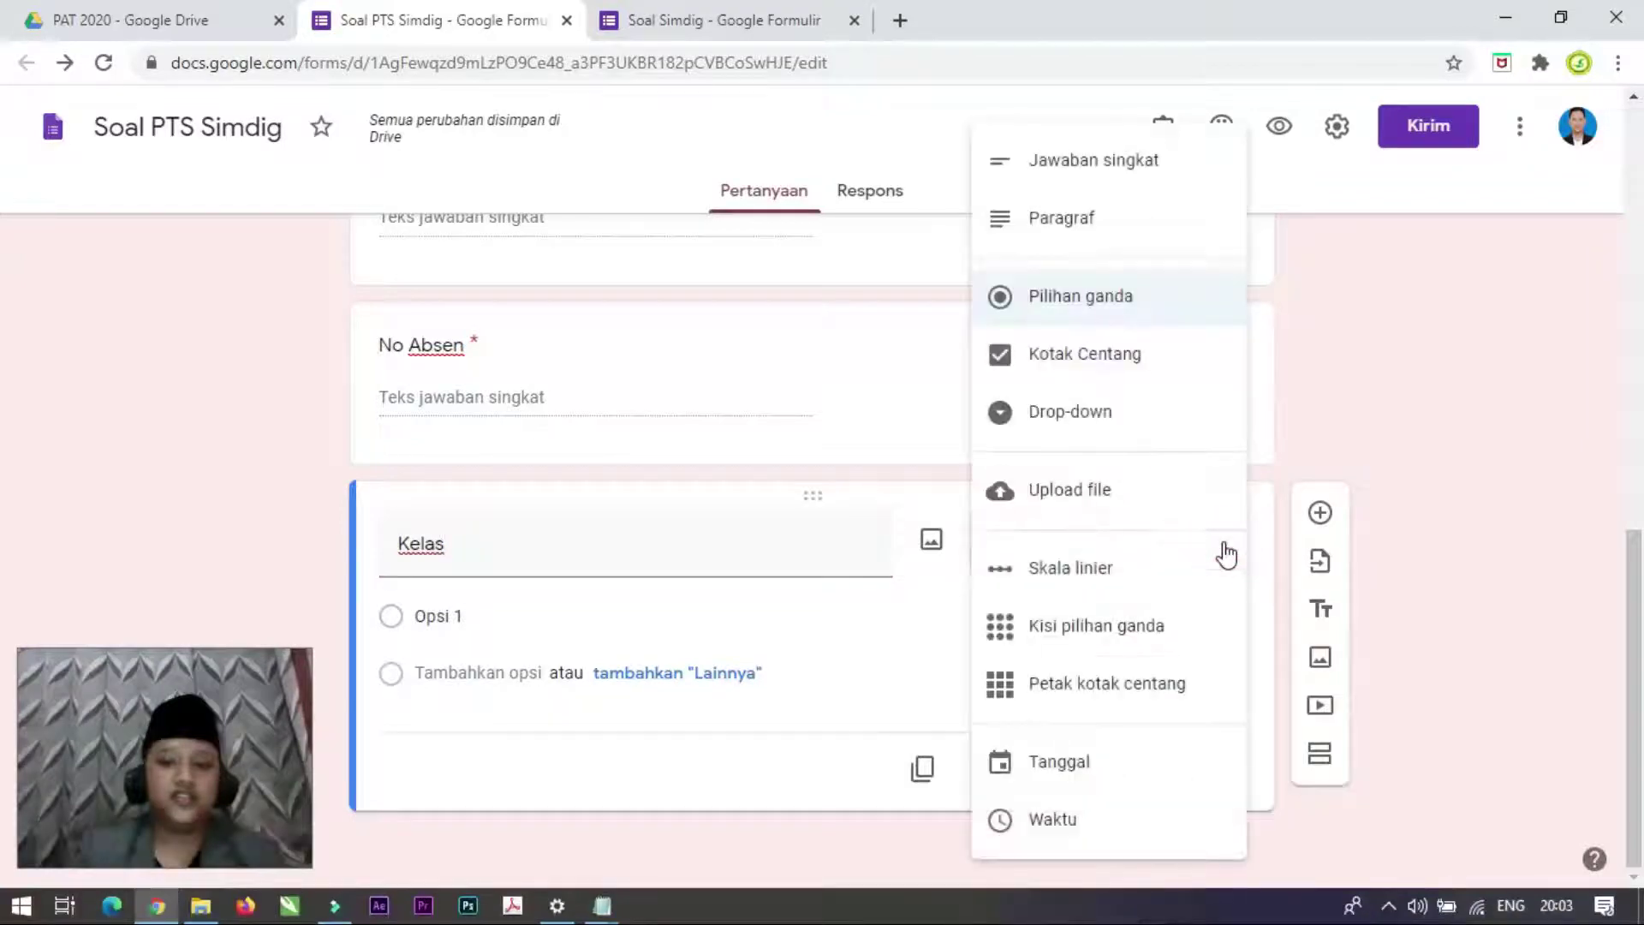
click(1071, 358)
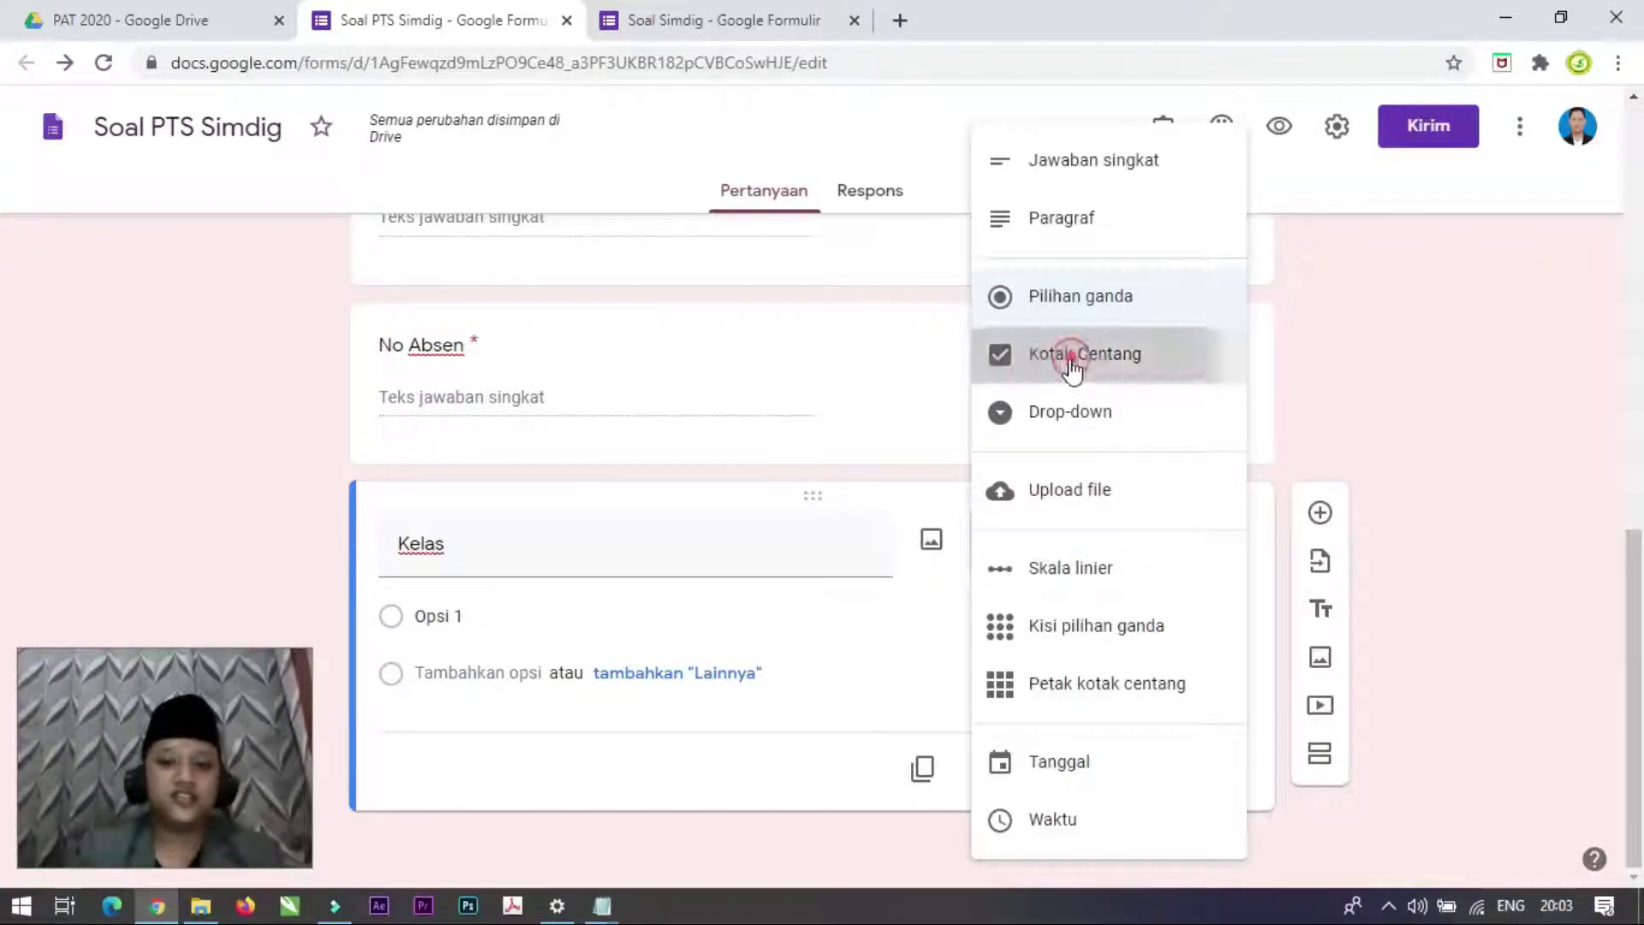
Step: Give Kelas the options X Keperawatan Babarsari, X Keperawatan Moyudan, X Farmasi Babarsa, X Farmasi Moyudan
click(542, 626)
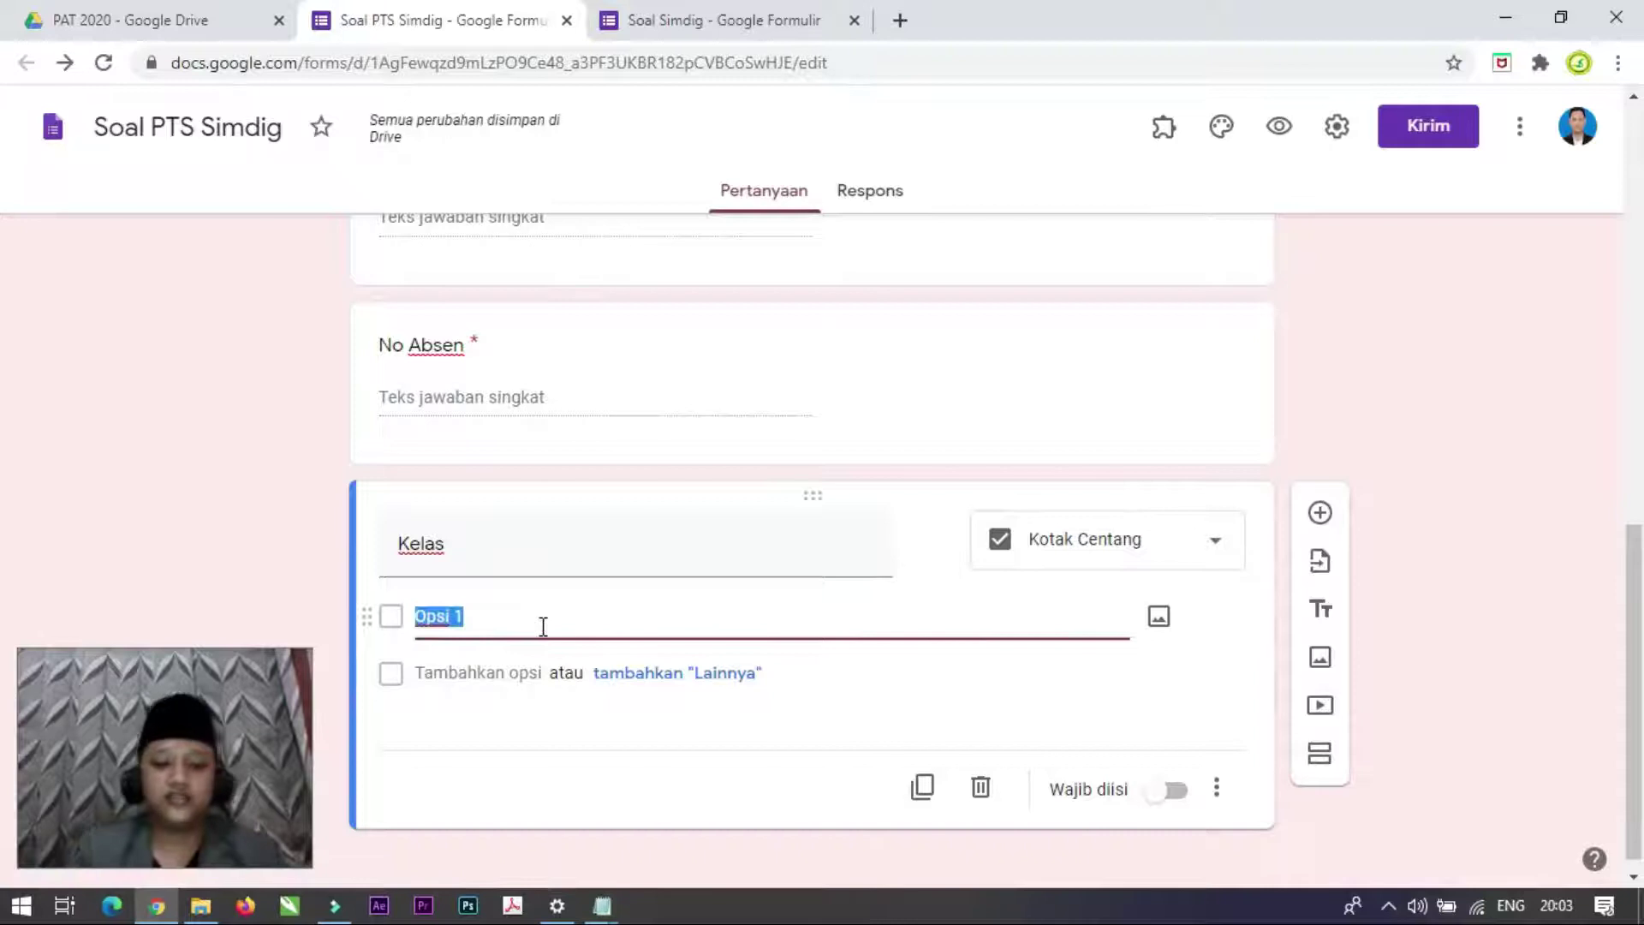
text(X Keperawatan)
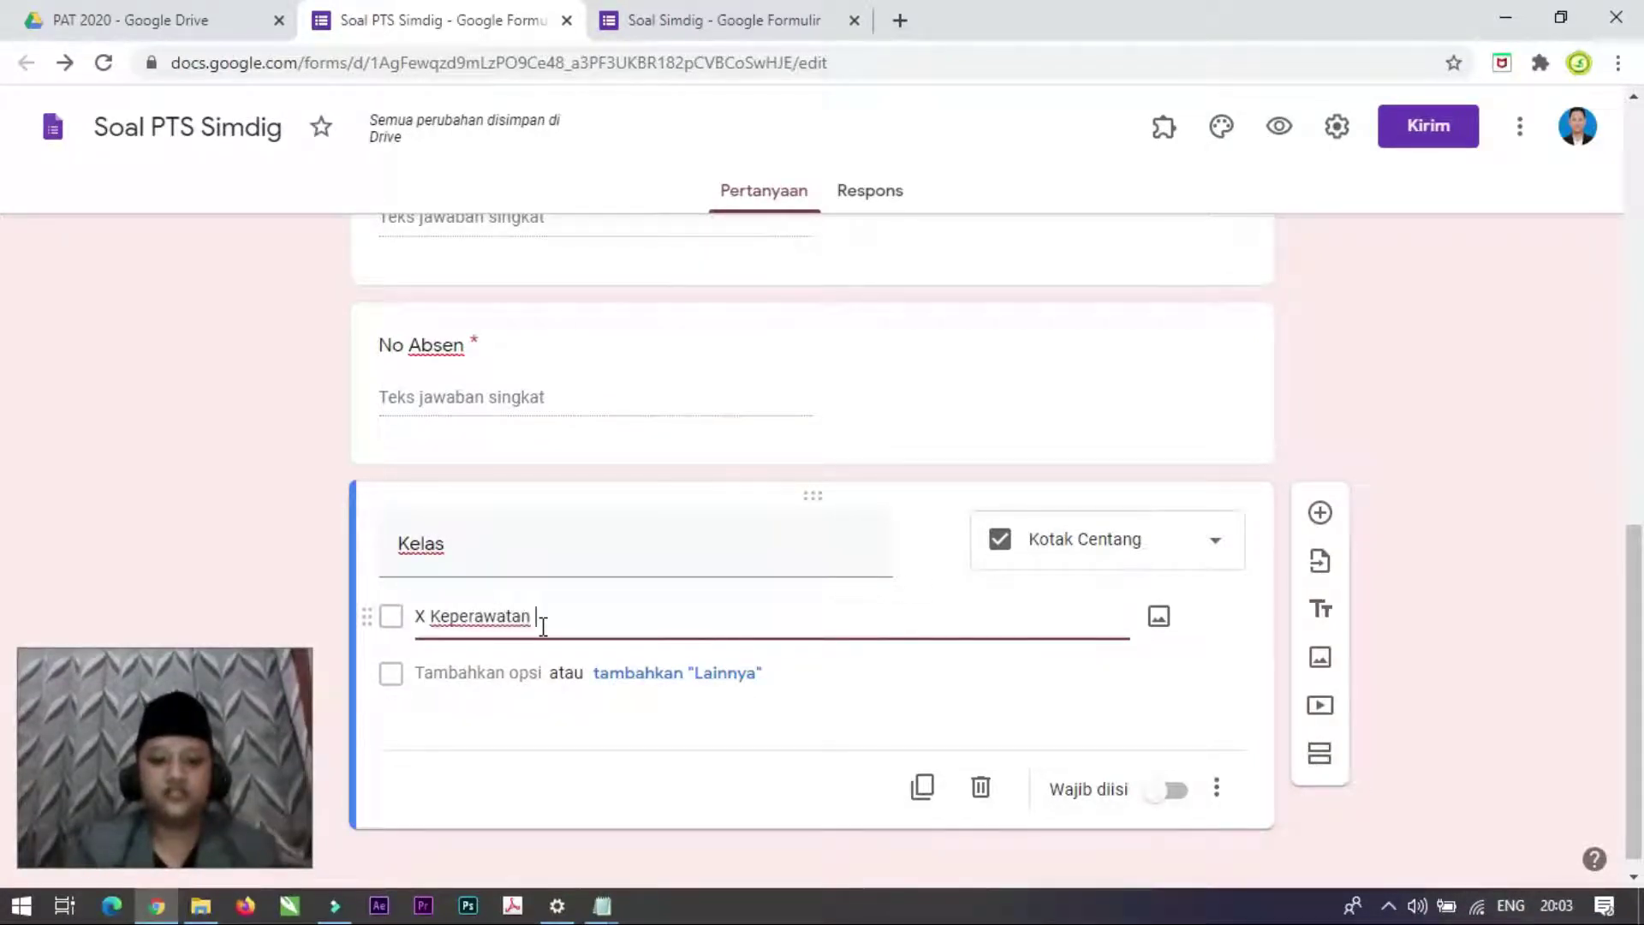
text( Babarsari)
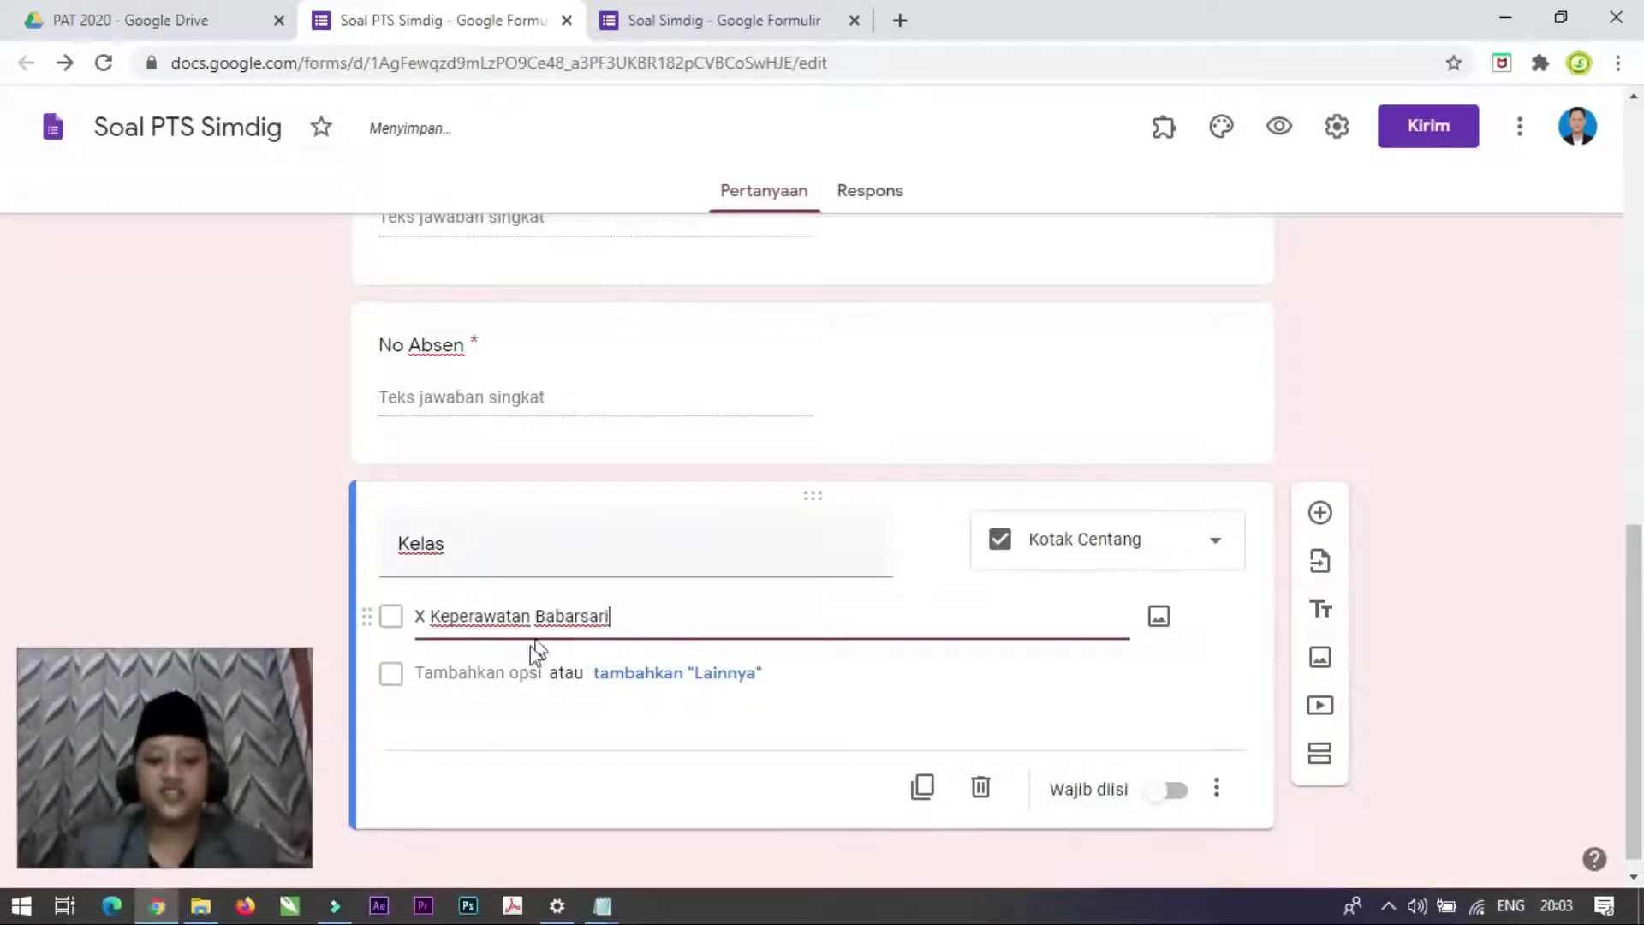
click(496, 672)
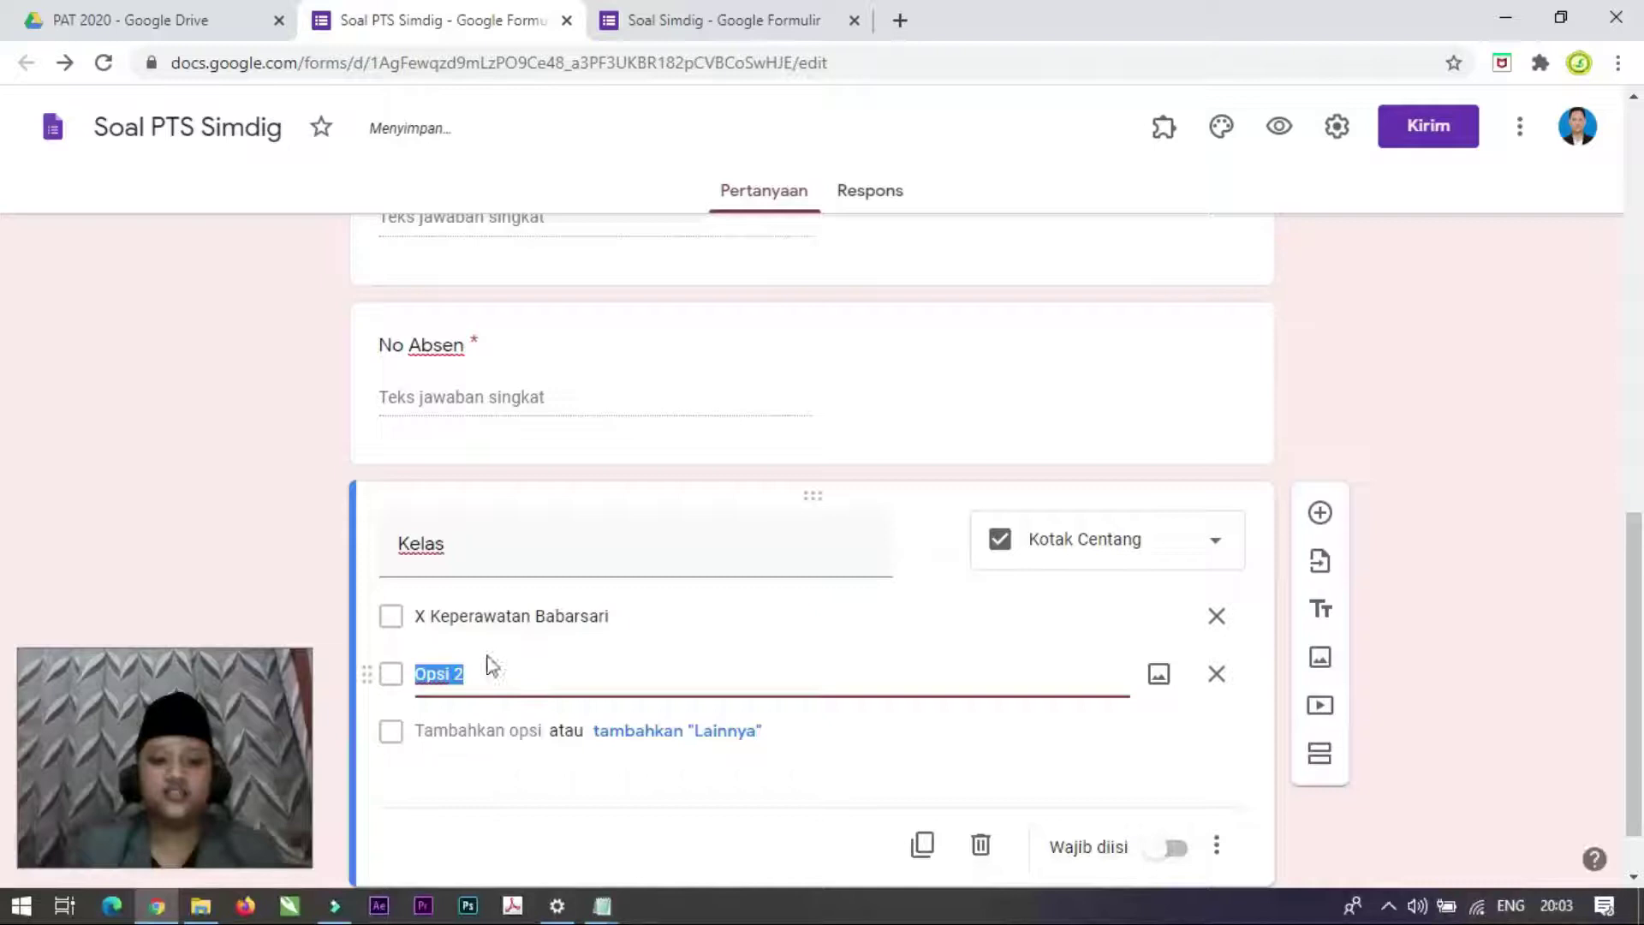
text(X Keperawatan Moyudan)
click(489, 728)
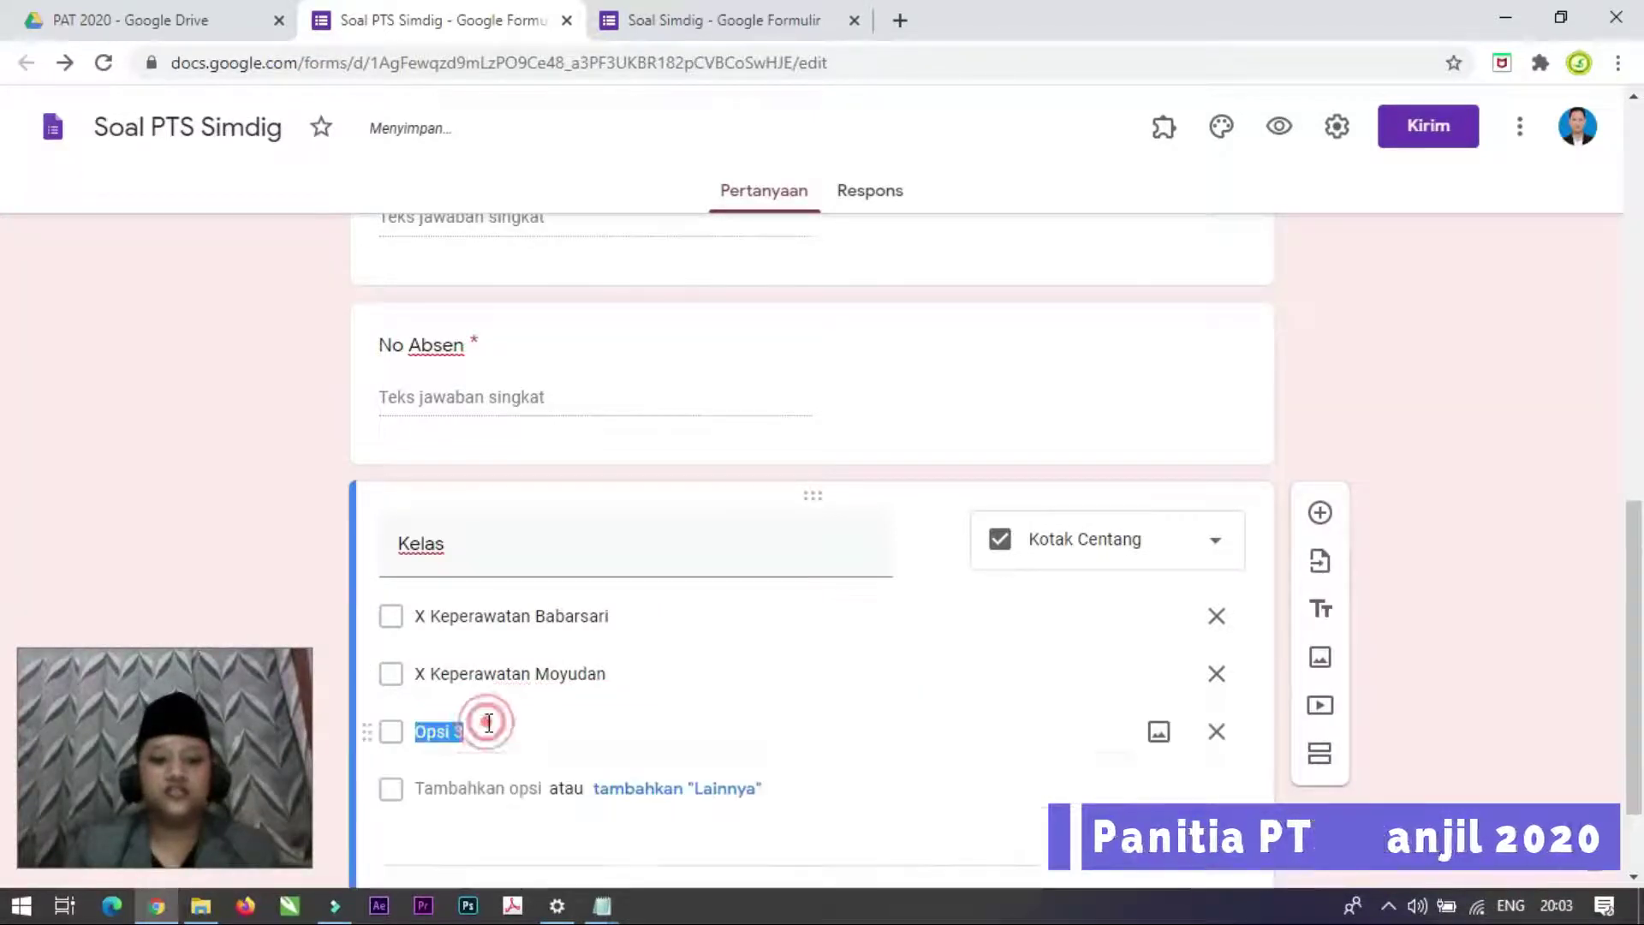
text(X Farmas)
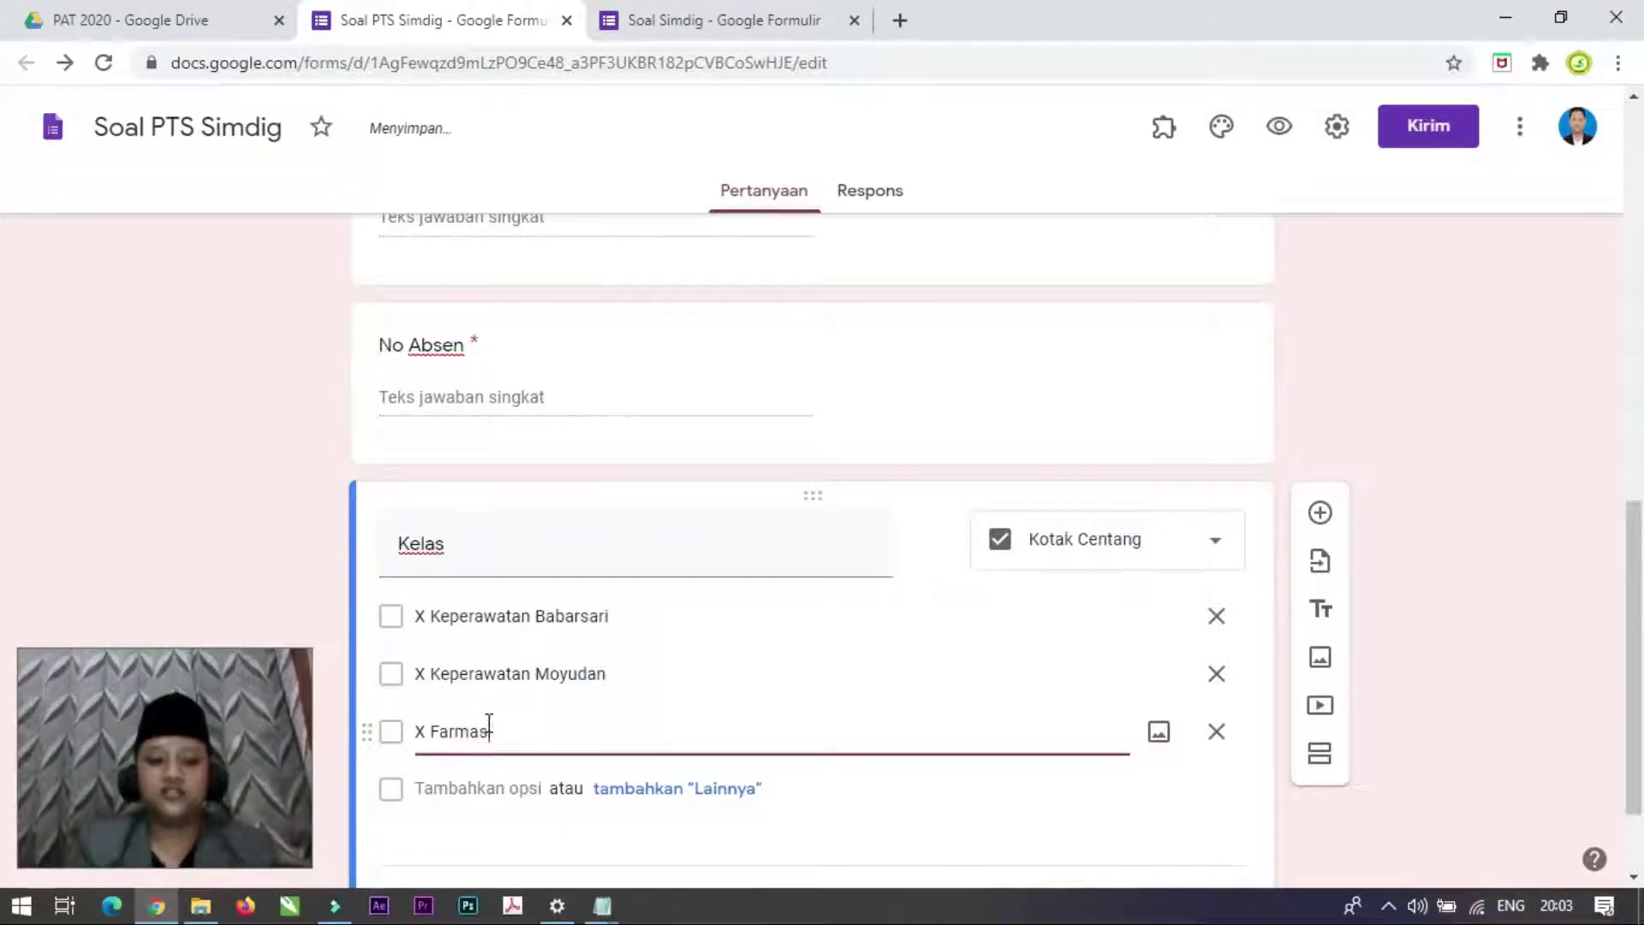
text(i Babarsari)
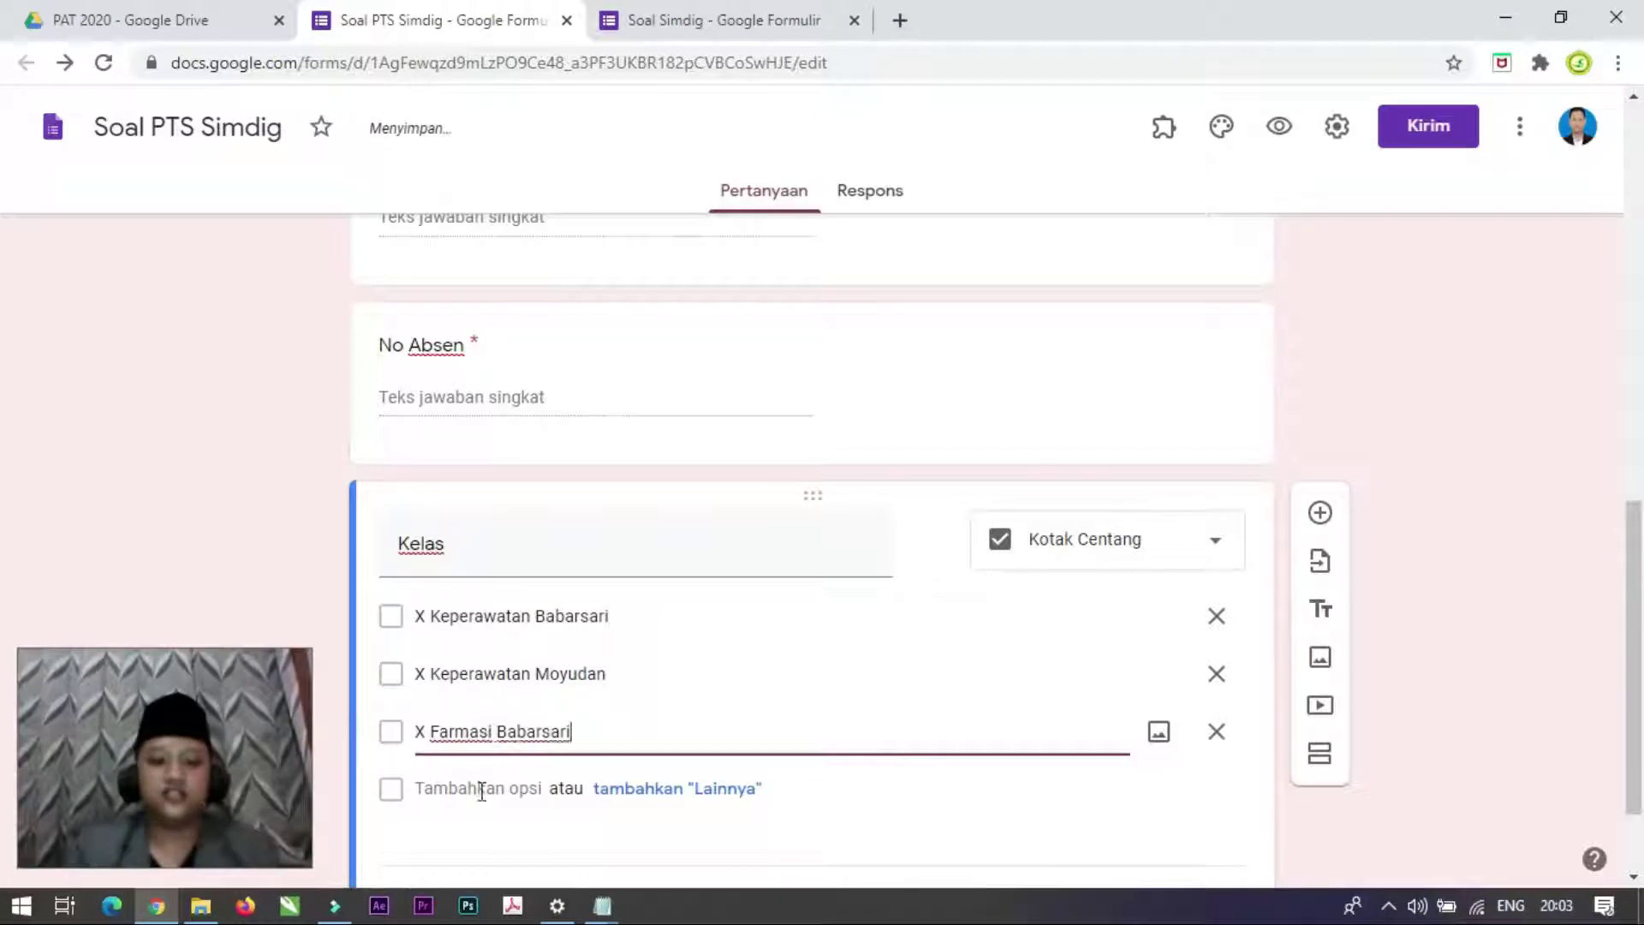
click(481, 789)
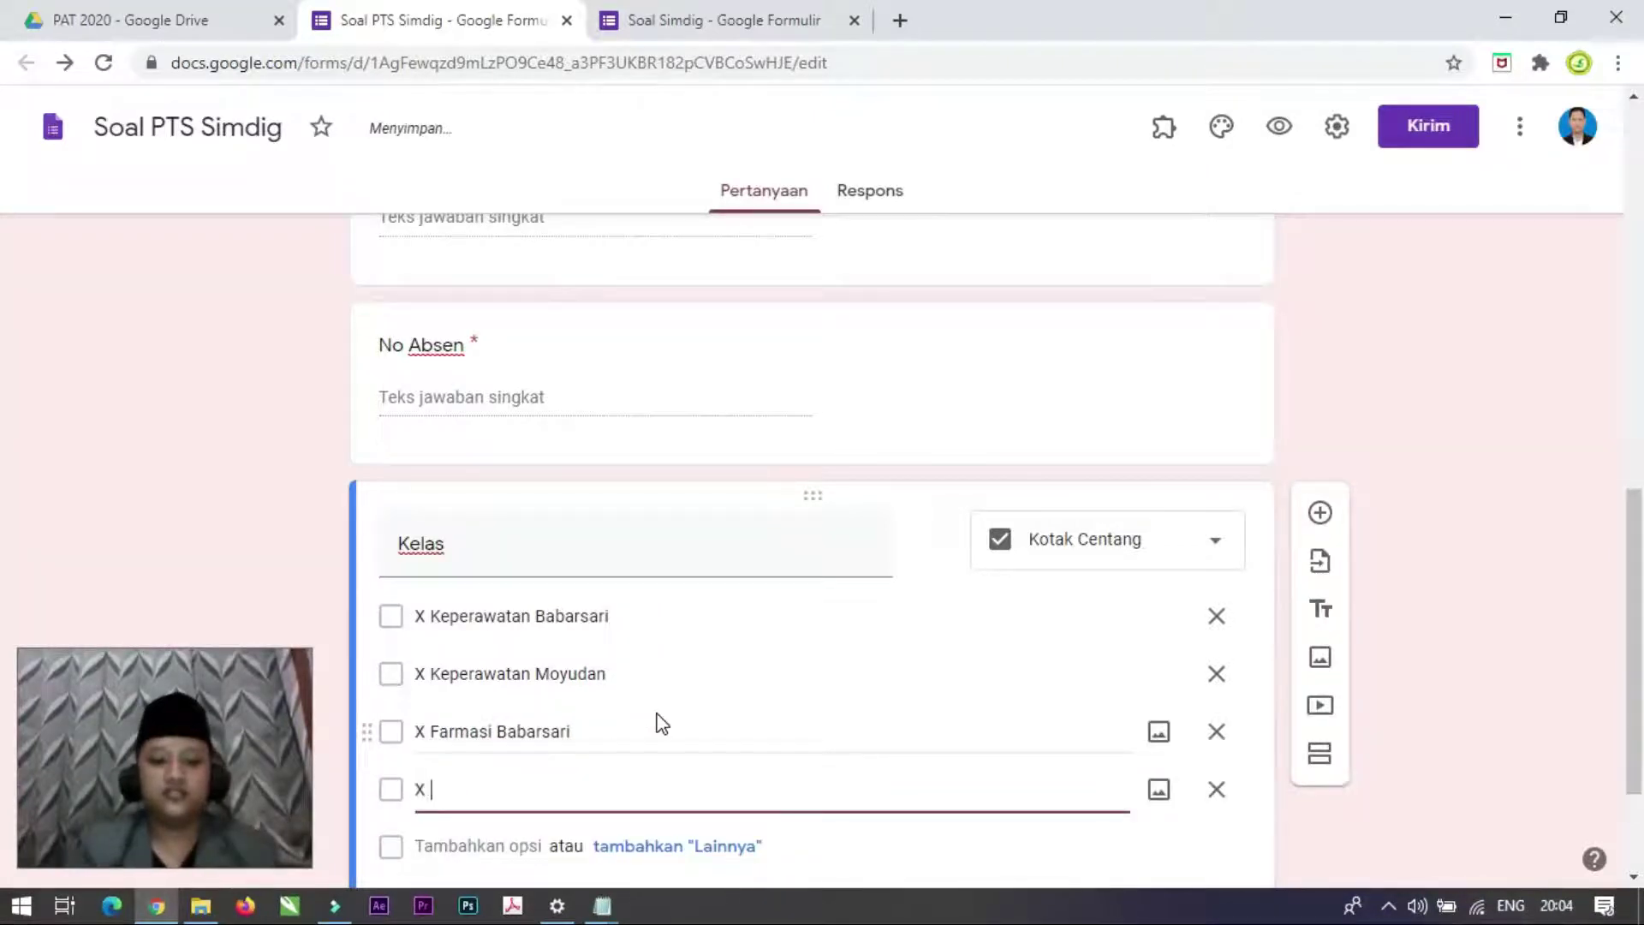
text(X Farmasi Mo)
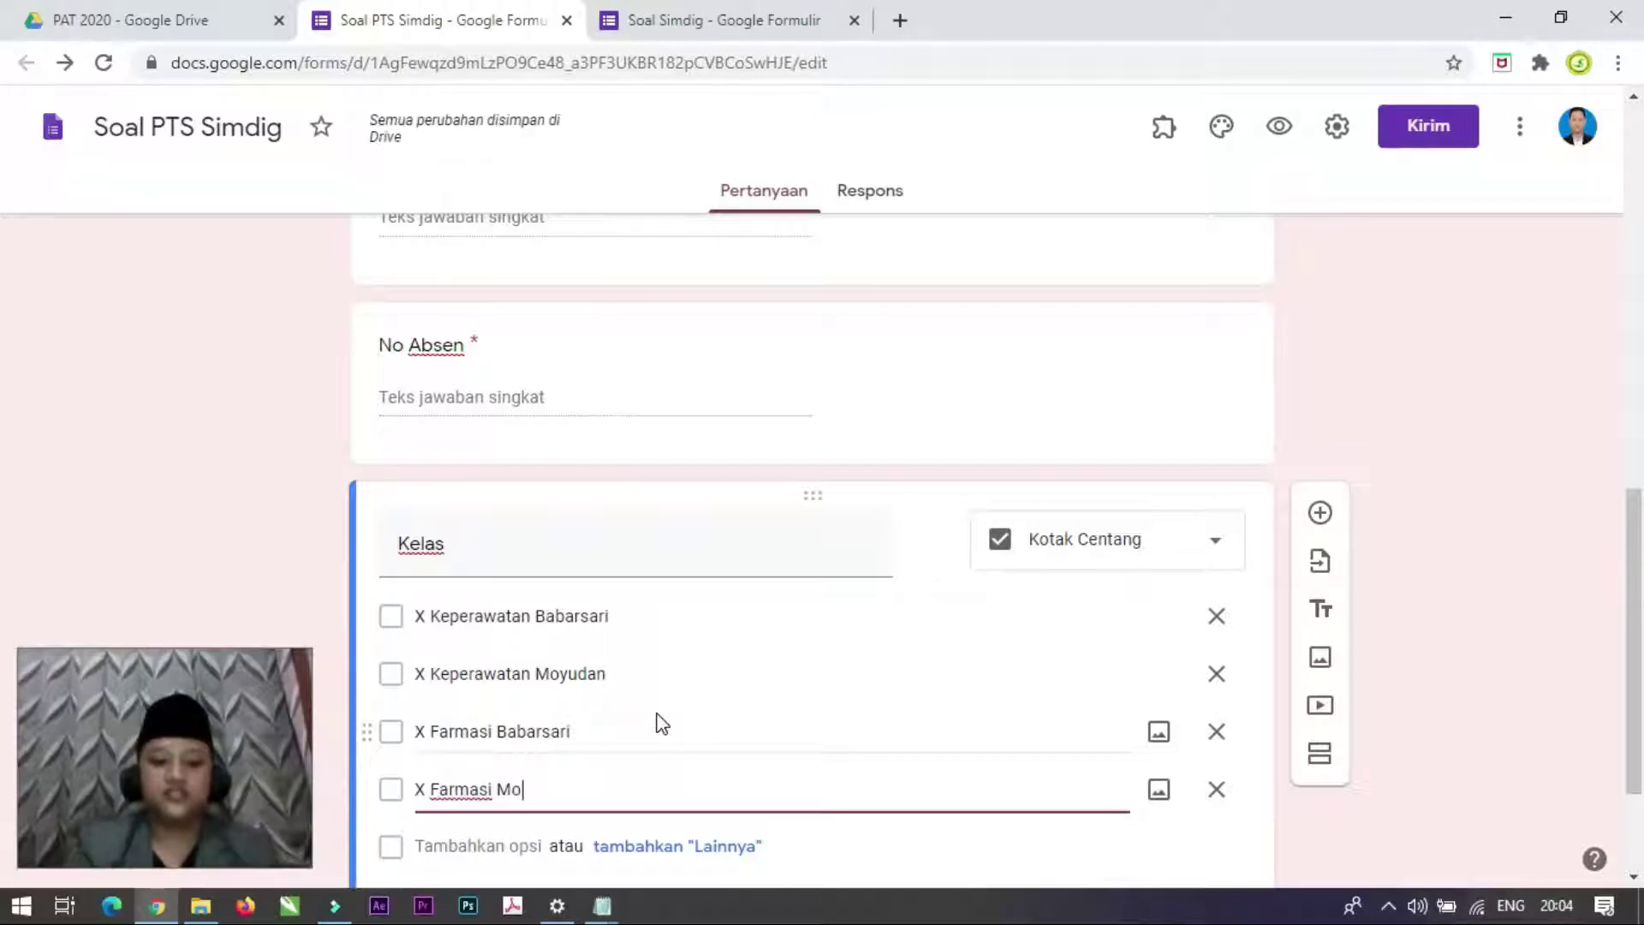
text(yudan)
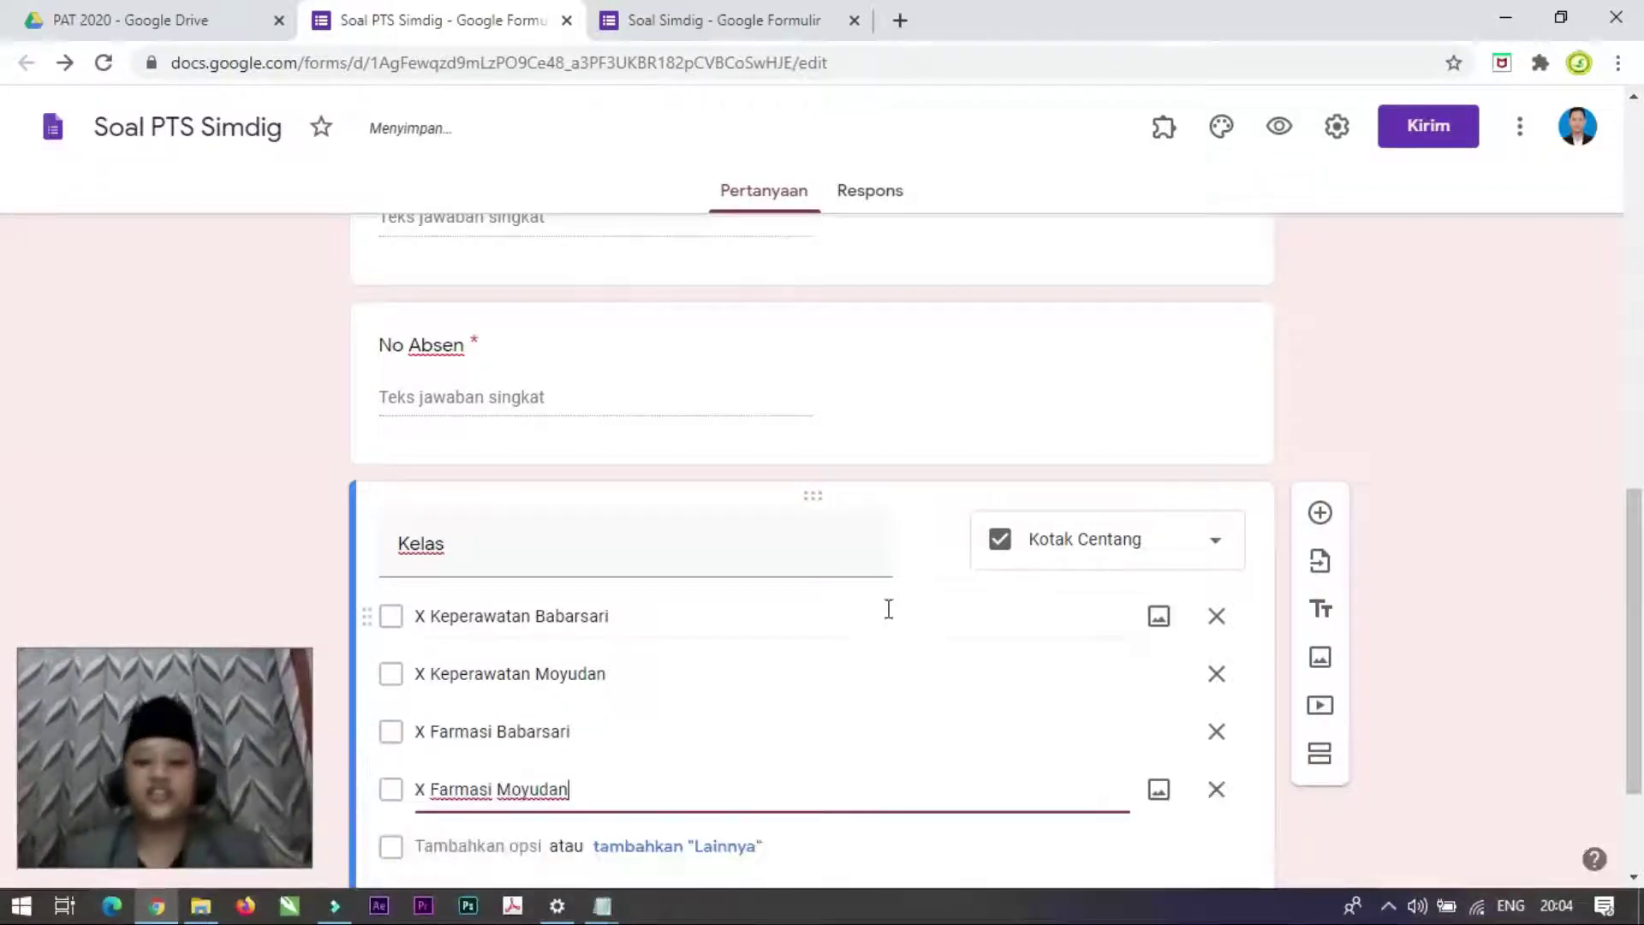
Step: Make Kelas required and add a new blank question below it
scroll(889, 609, down, 3)
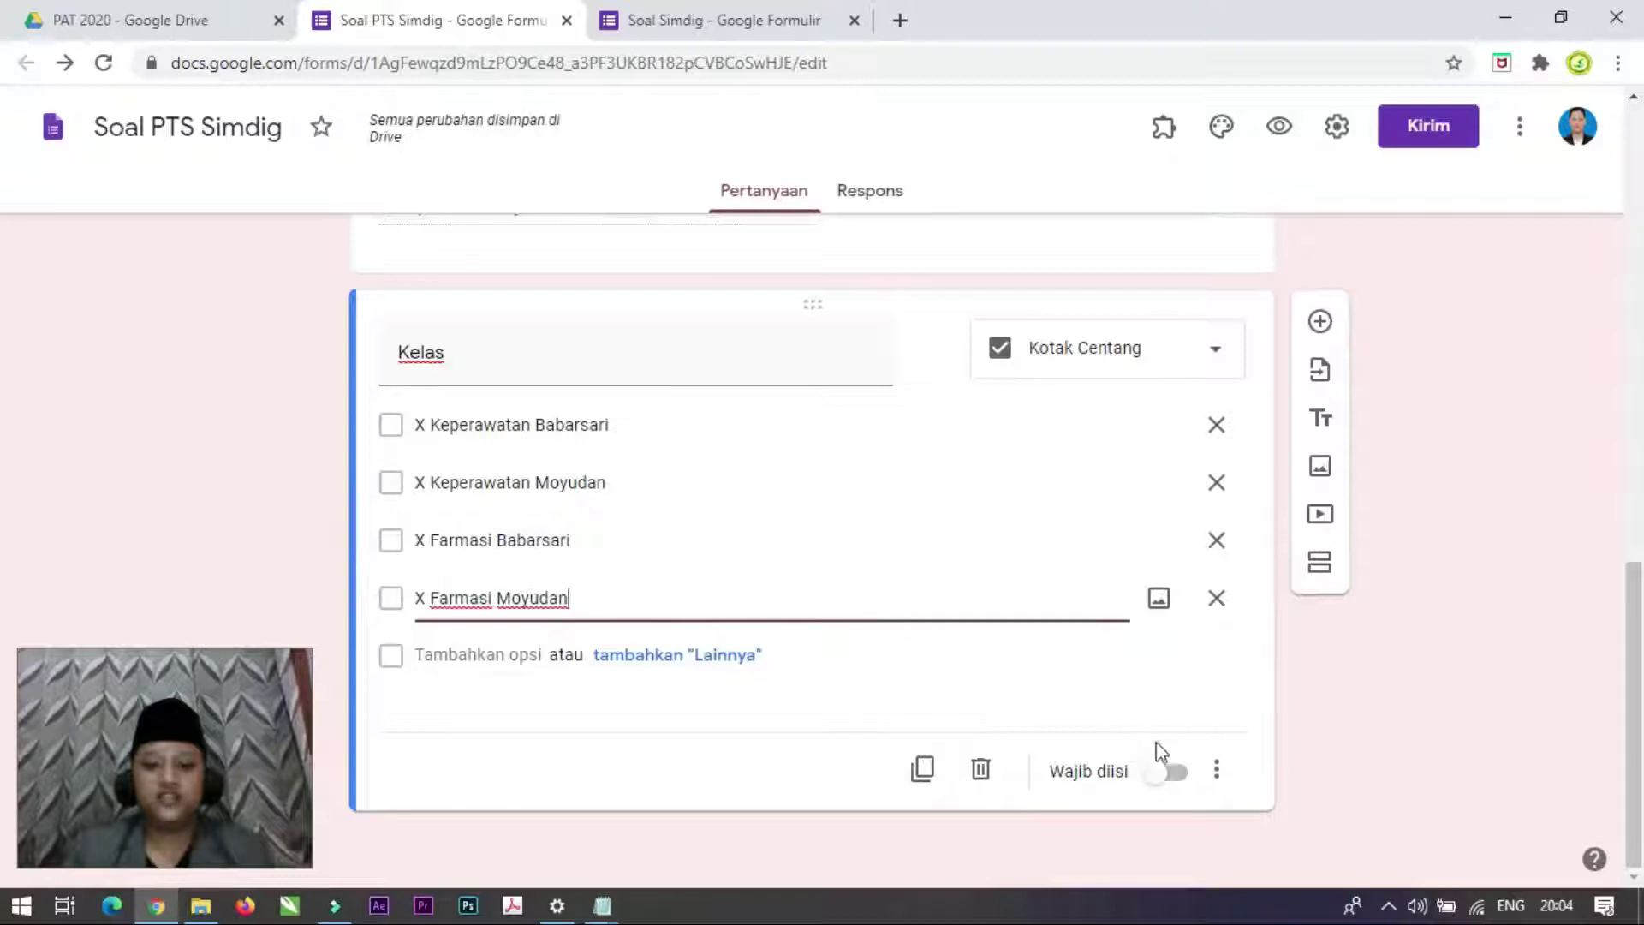
click(1171, 773)
scroll(869, 567, up, 5)
scroll(869, 568, down, 3)
scroll(871, 567, down, 2)
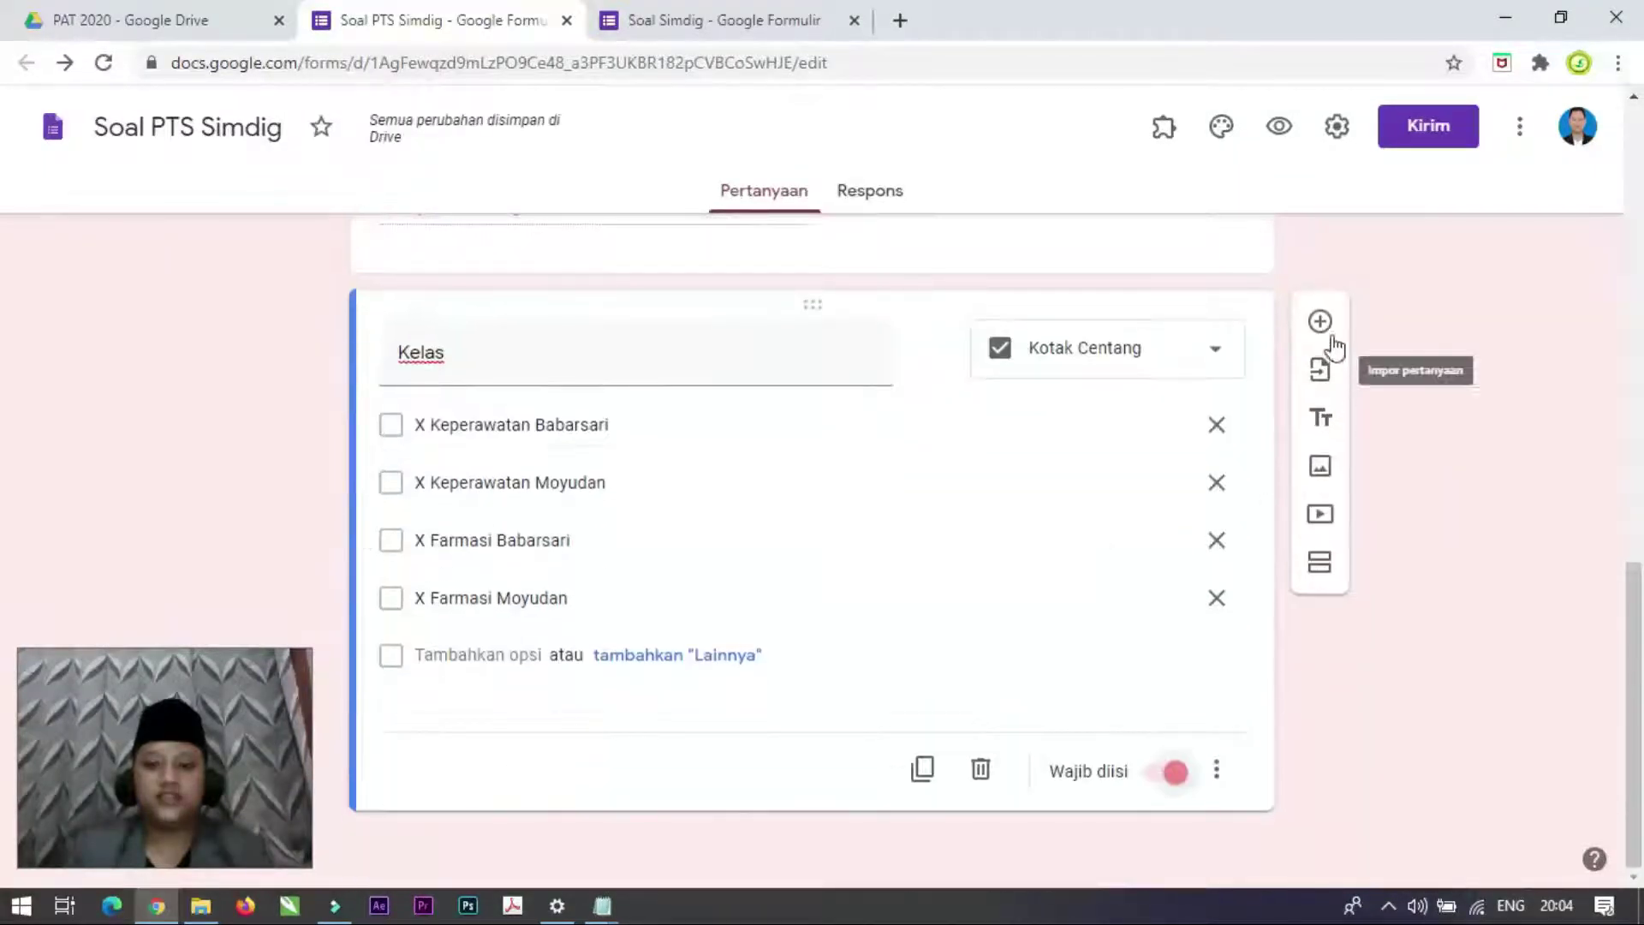
click(1318, 322)
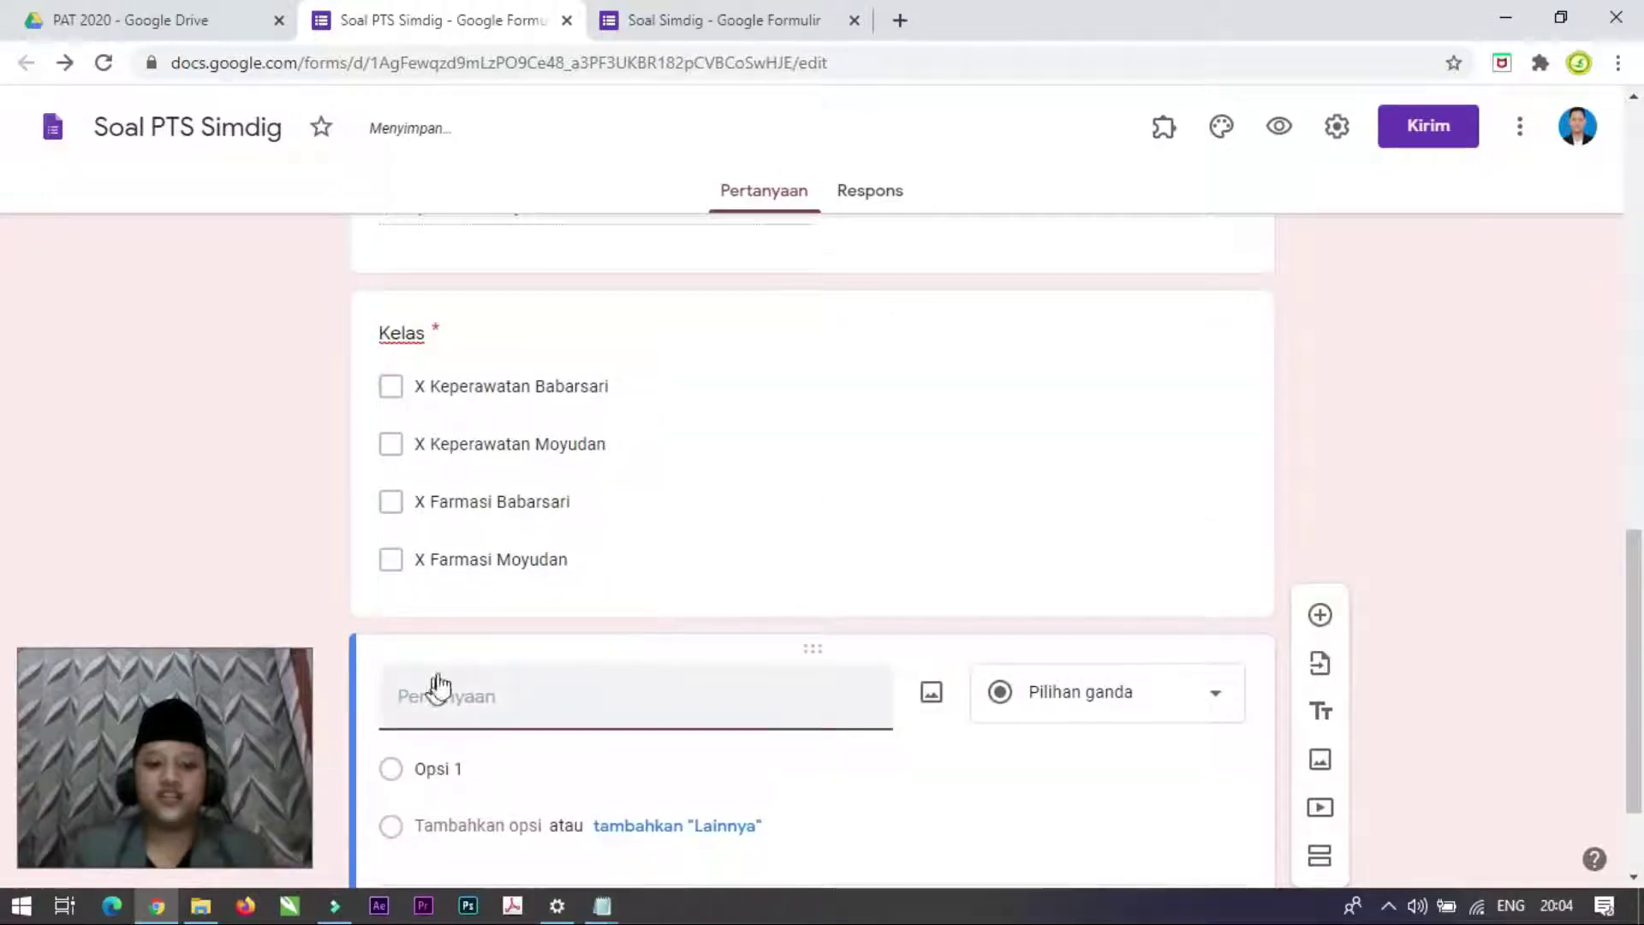
Step: Title the question 'Token' and set its response validation to Text contains
scroll(489, 697, down, 1)
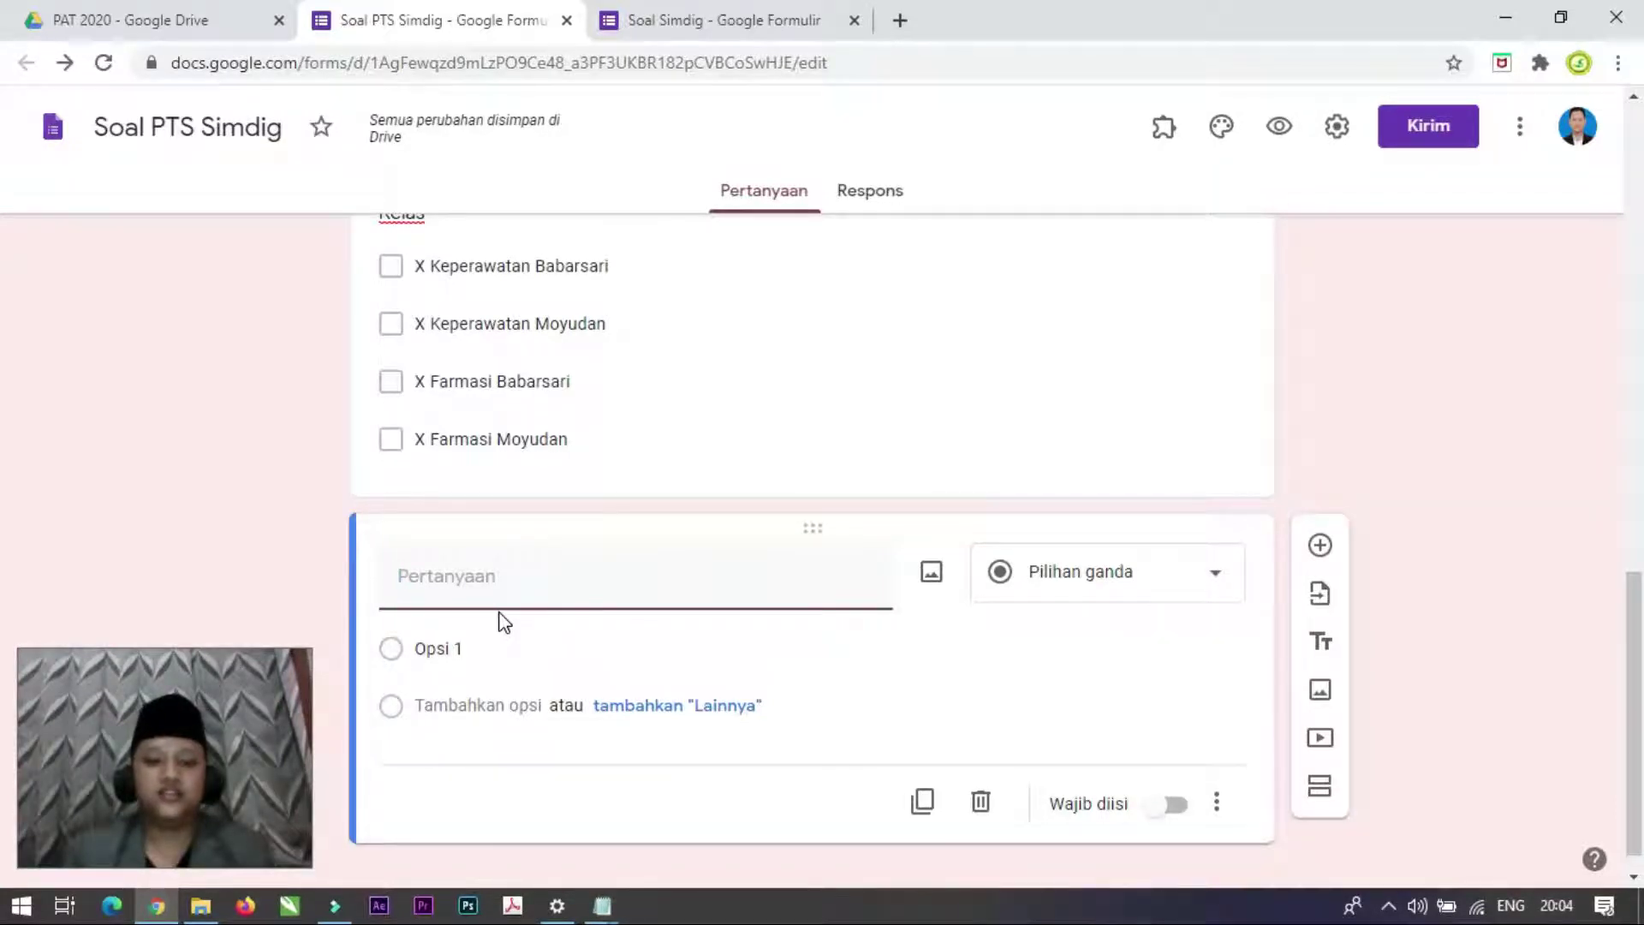
text(Token)
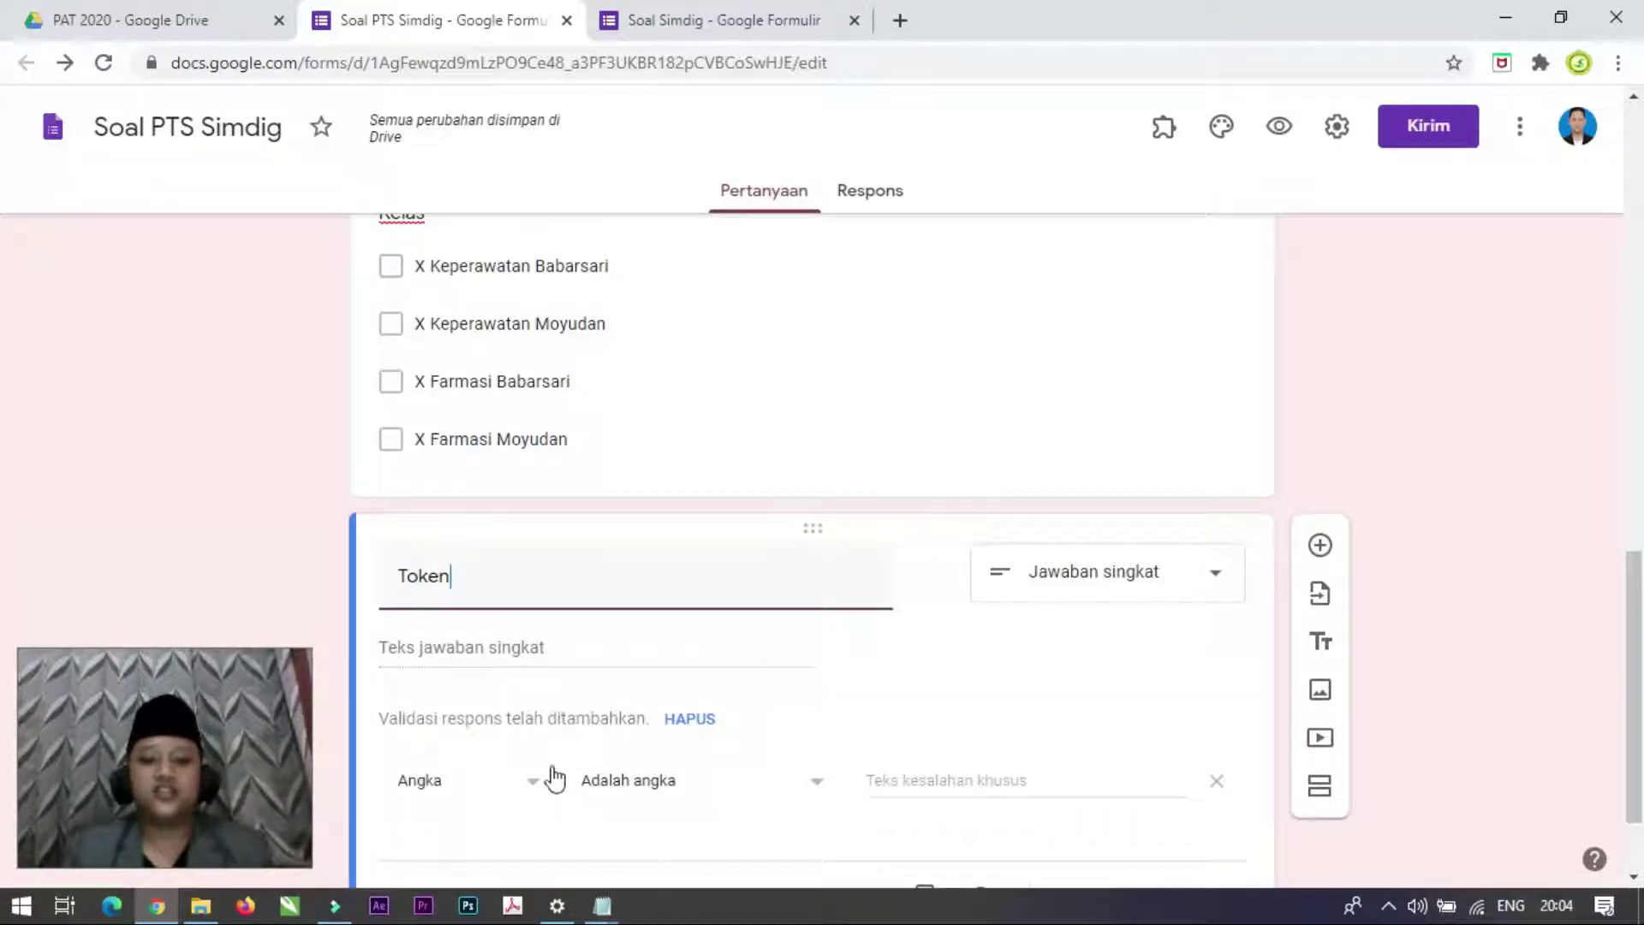
scroll(551, 775, down, 2)
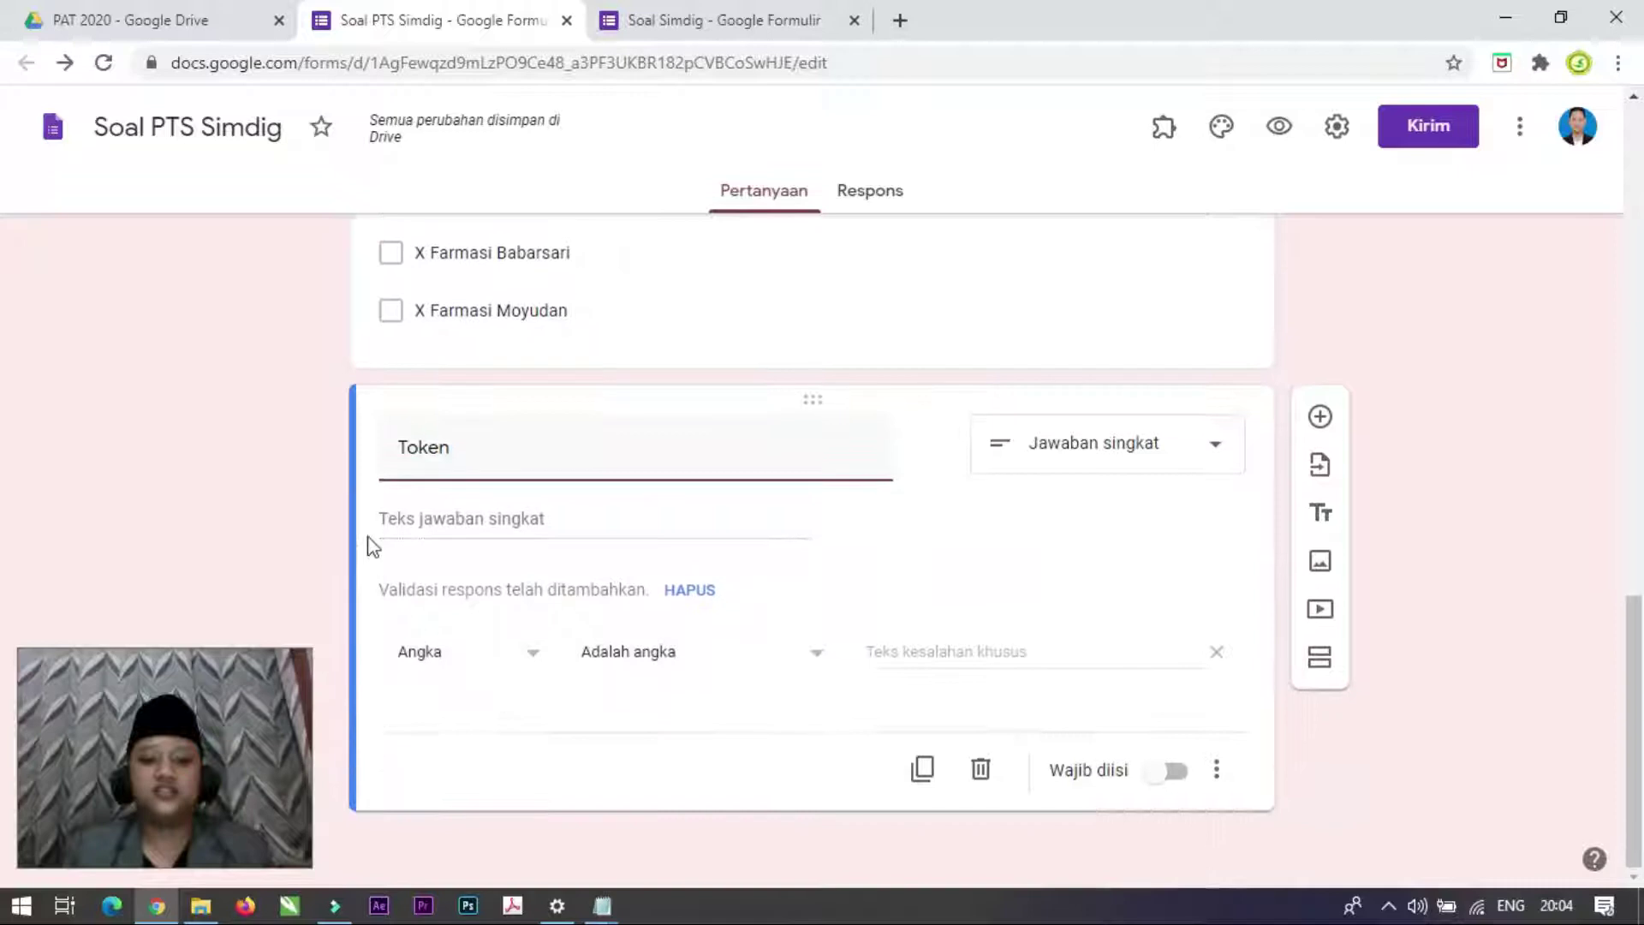
click(528, 660)
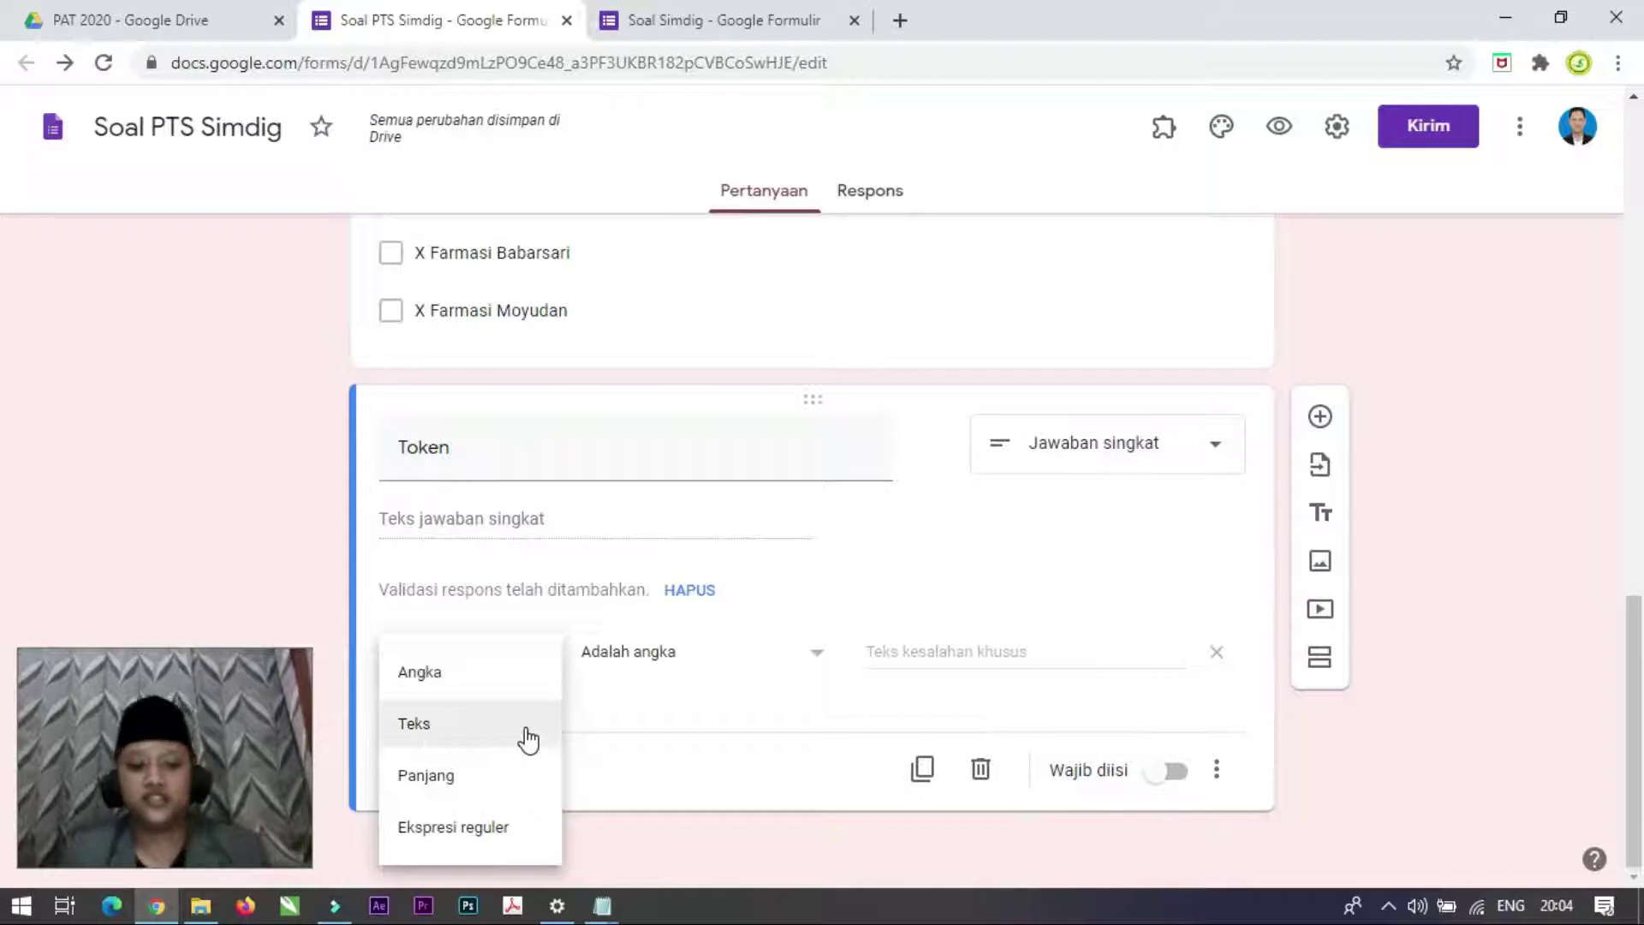
click(433, 729)
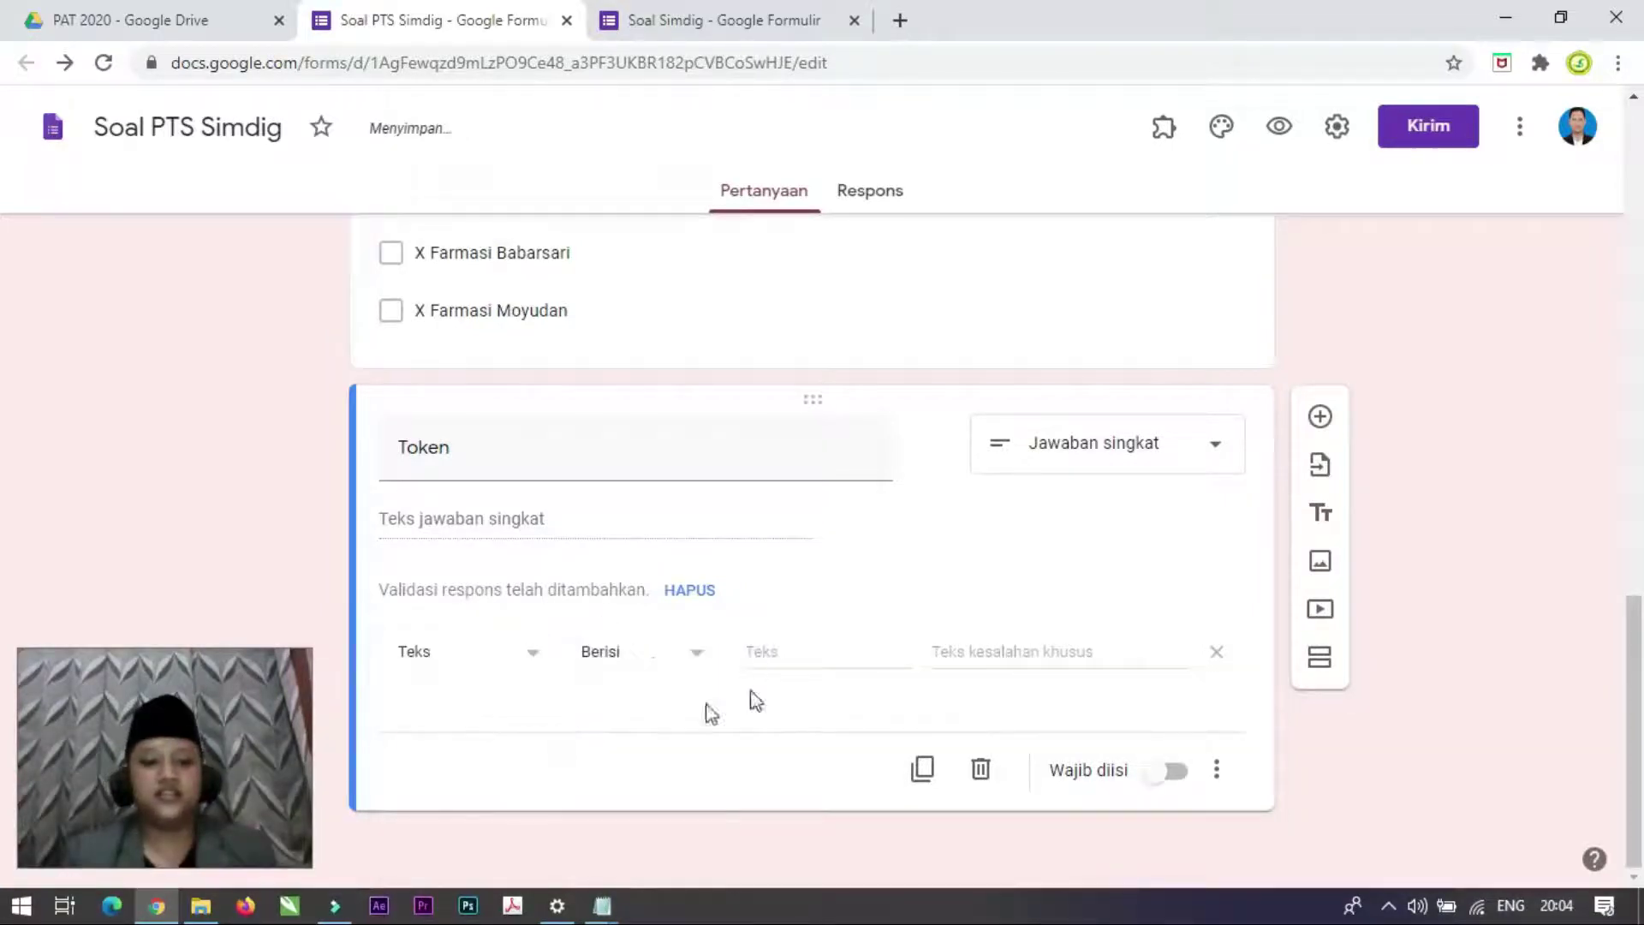
click(689, 662)
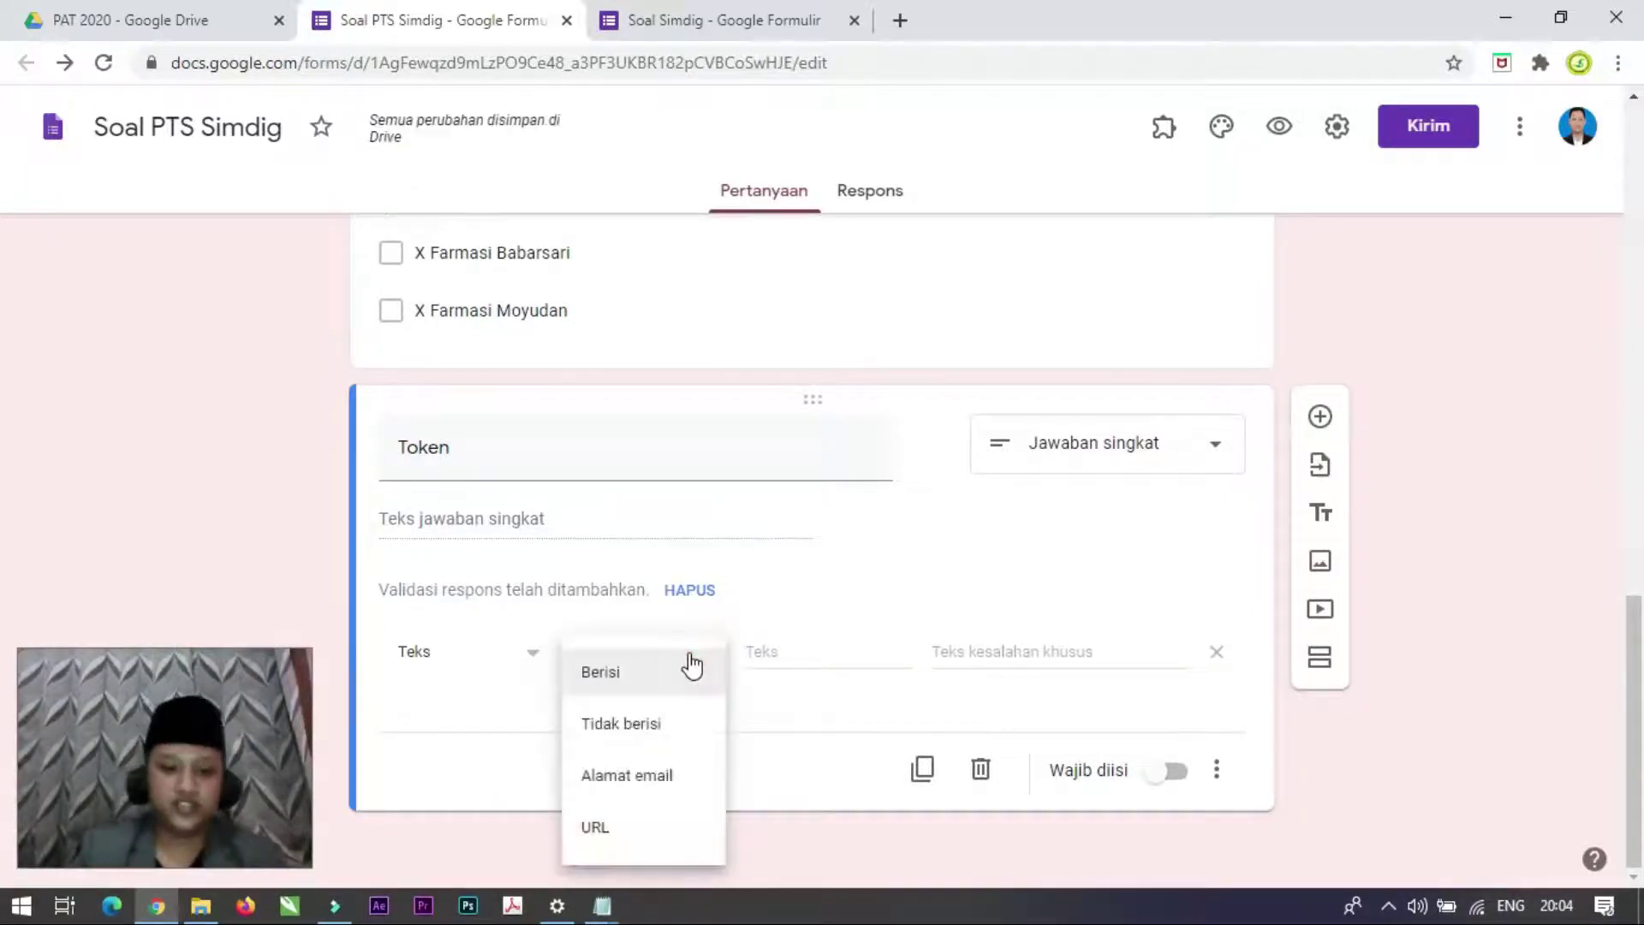
click(693, 666)
Step: Require the token word with error text 'Token Salah..!' and make Token required
click(897, 656)
click(698, 659)
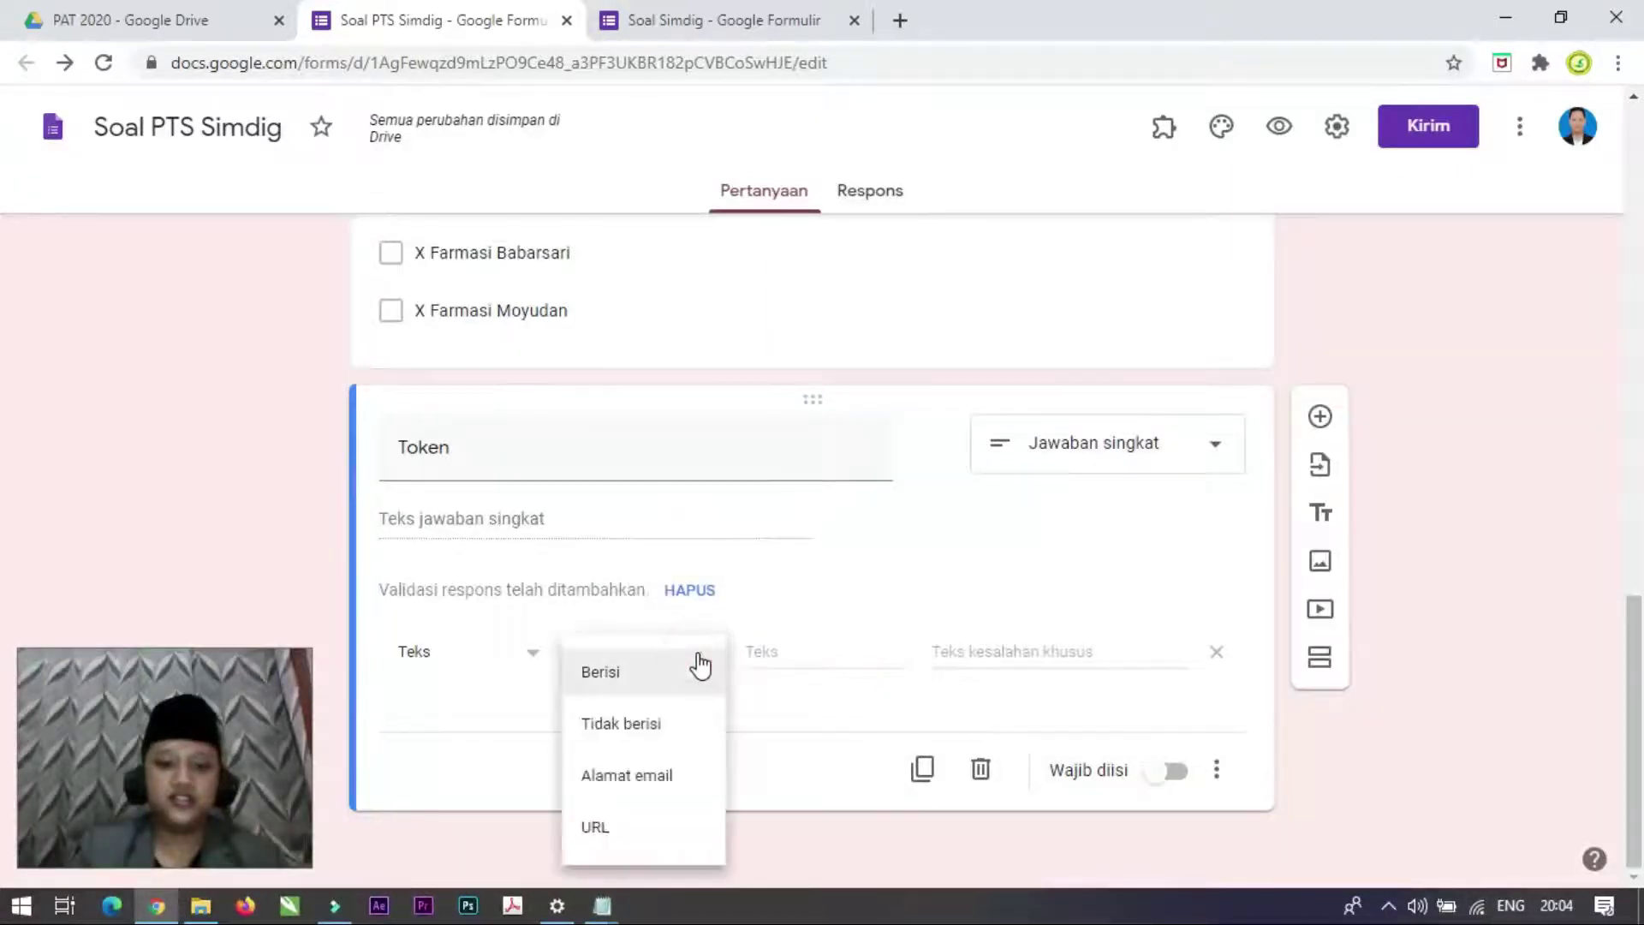
click(837, 653)
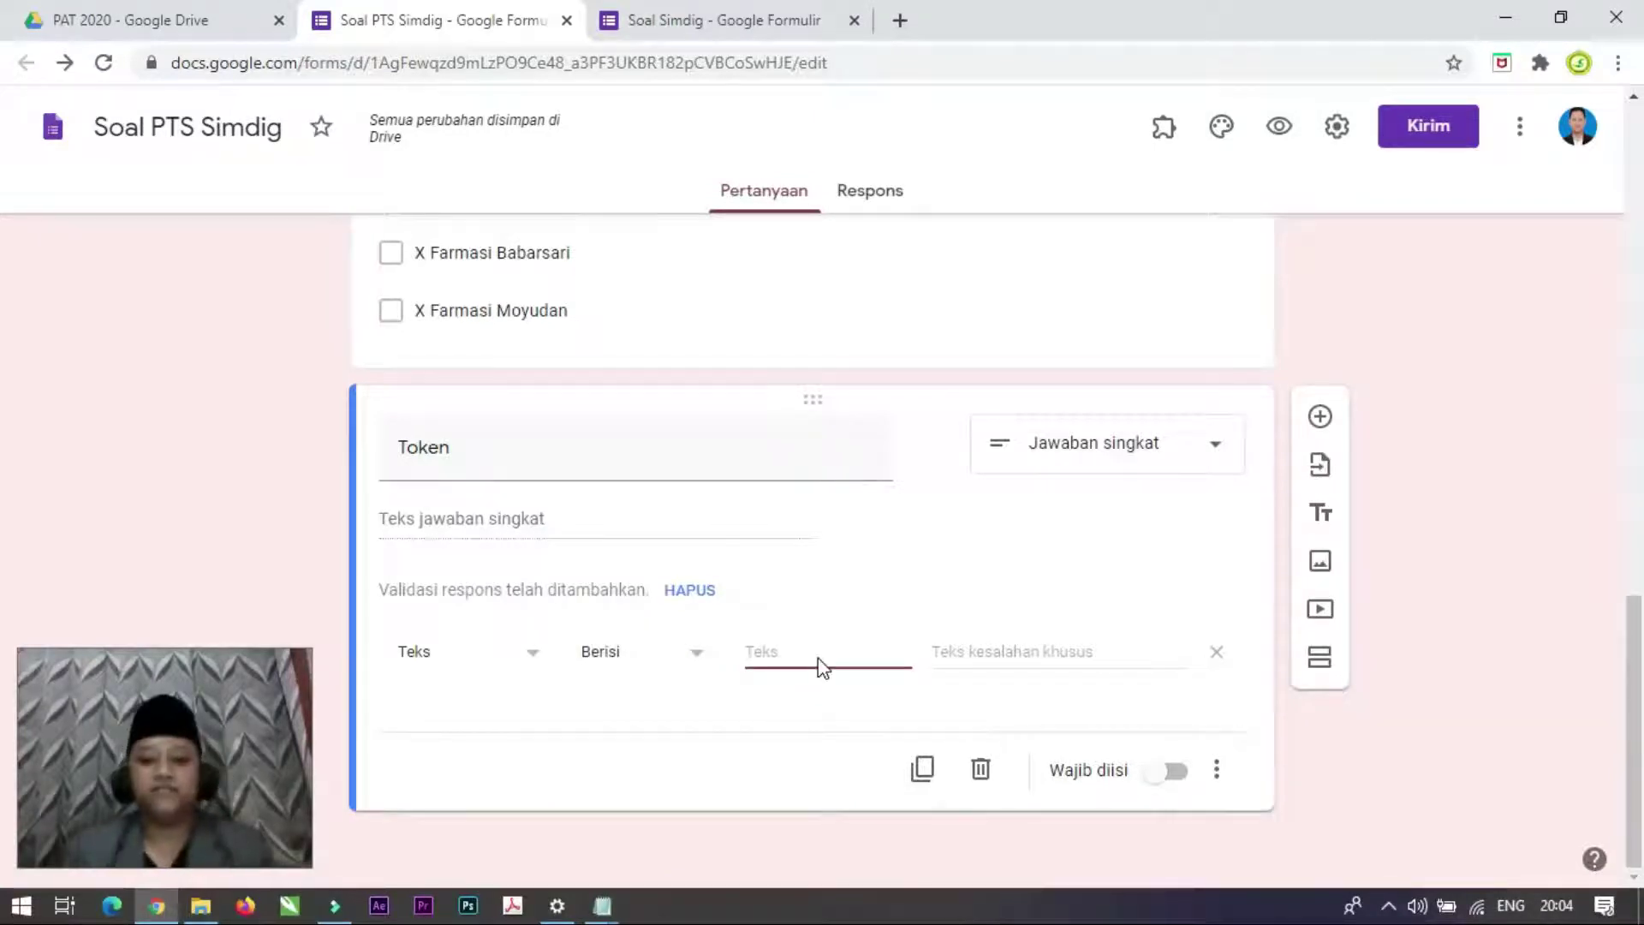
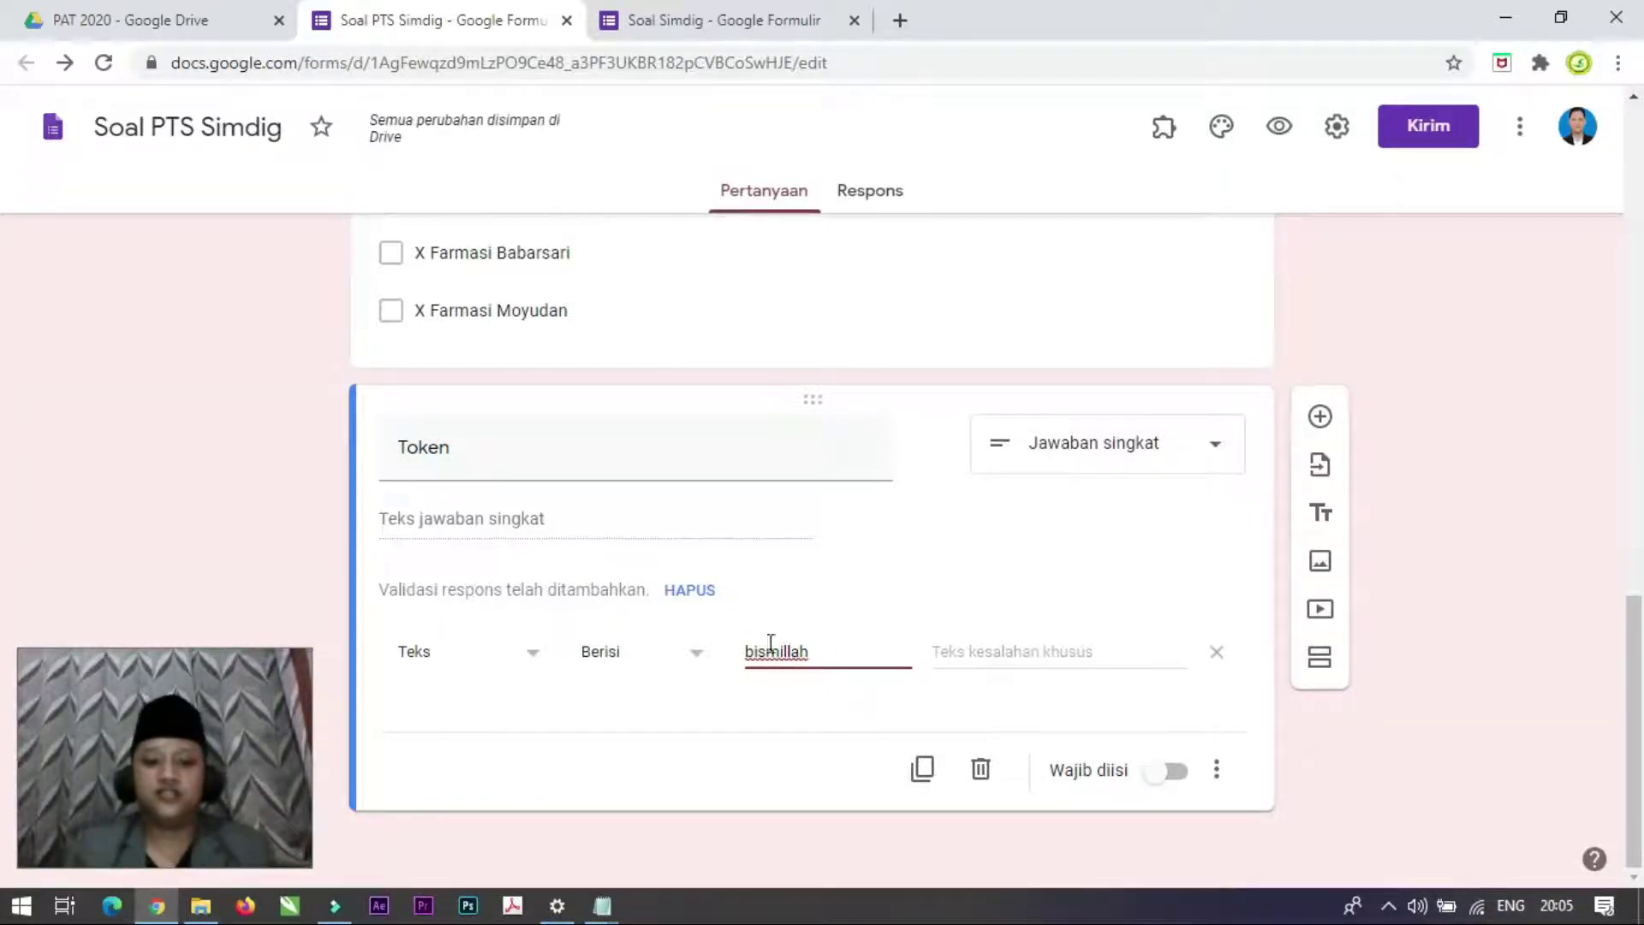
click(979, 650)
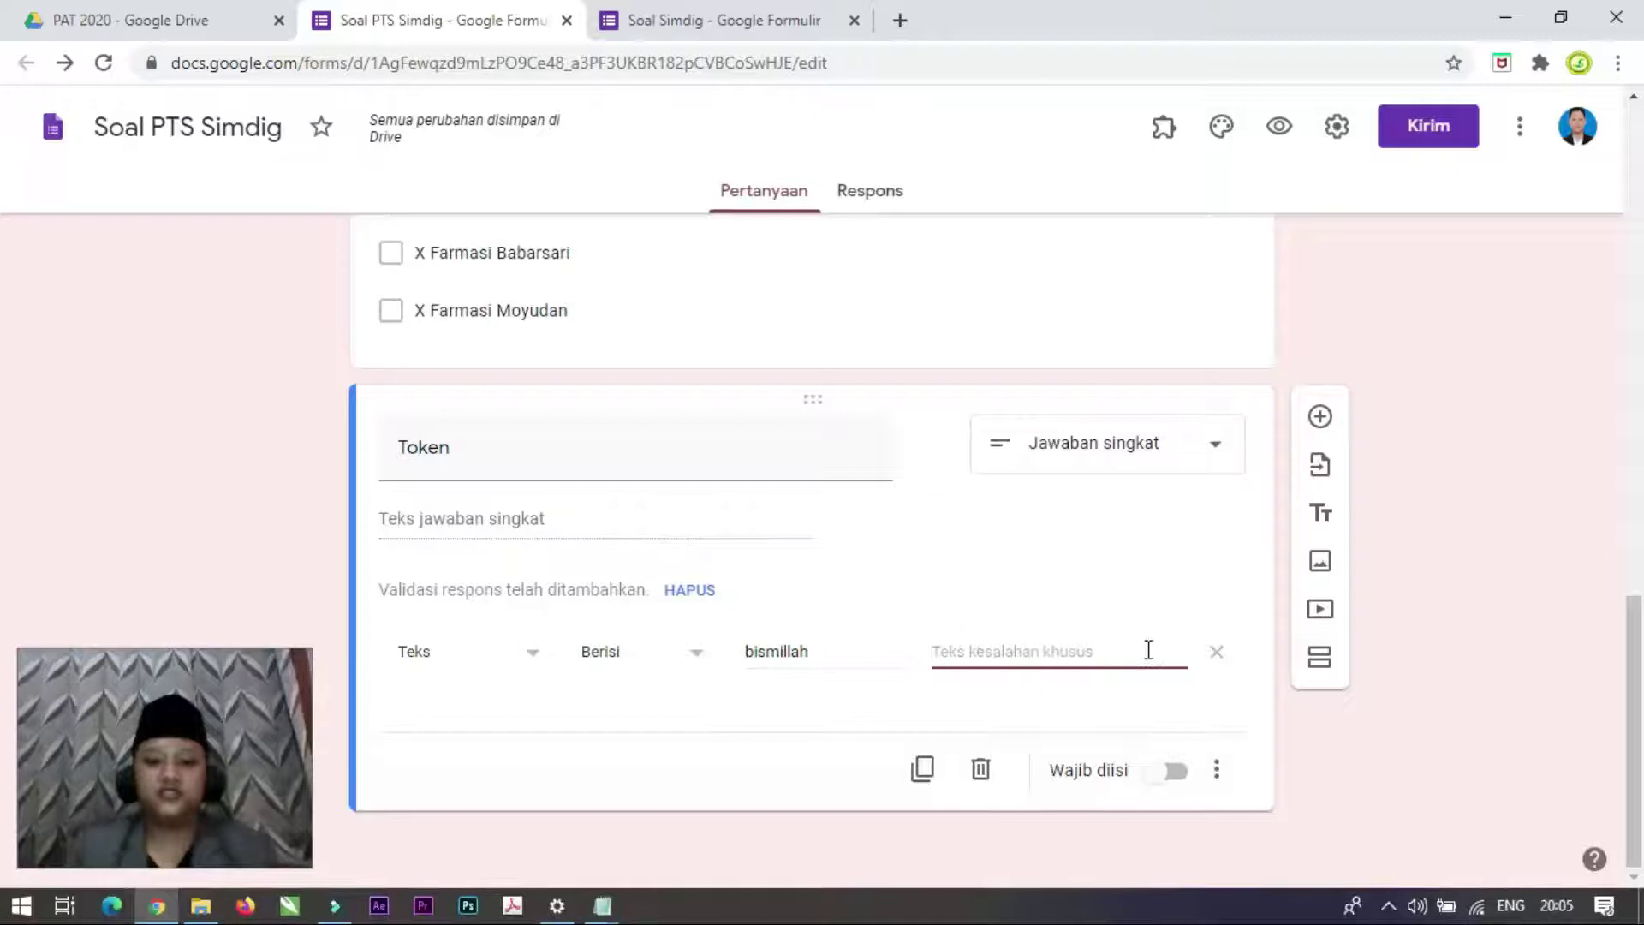
text(To)
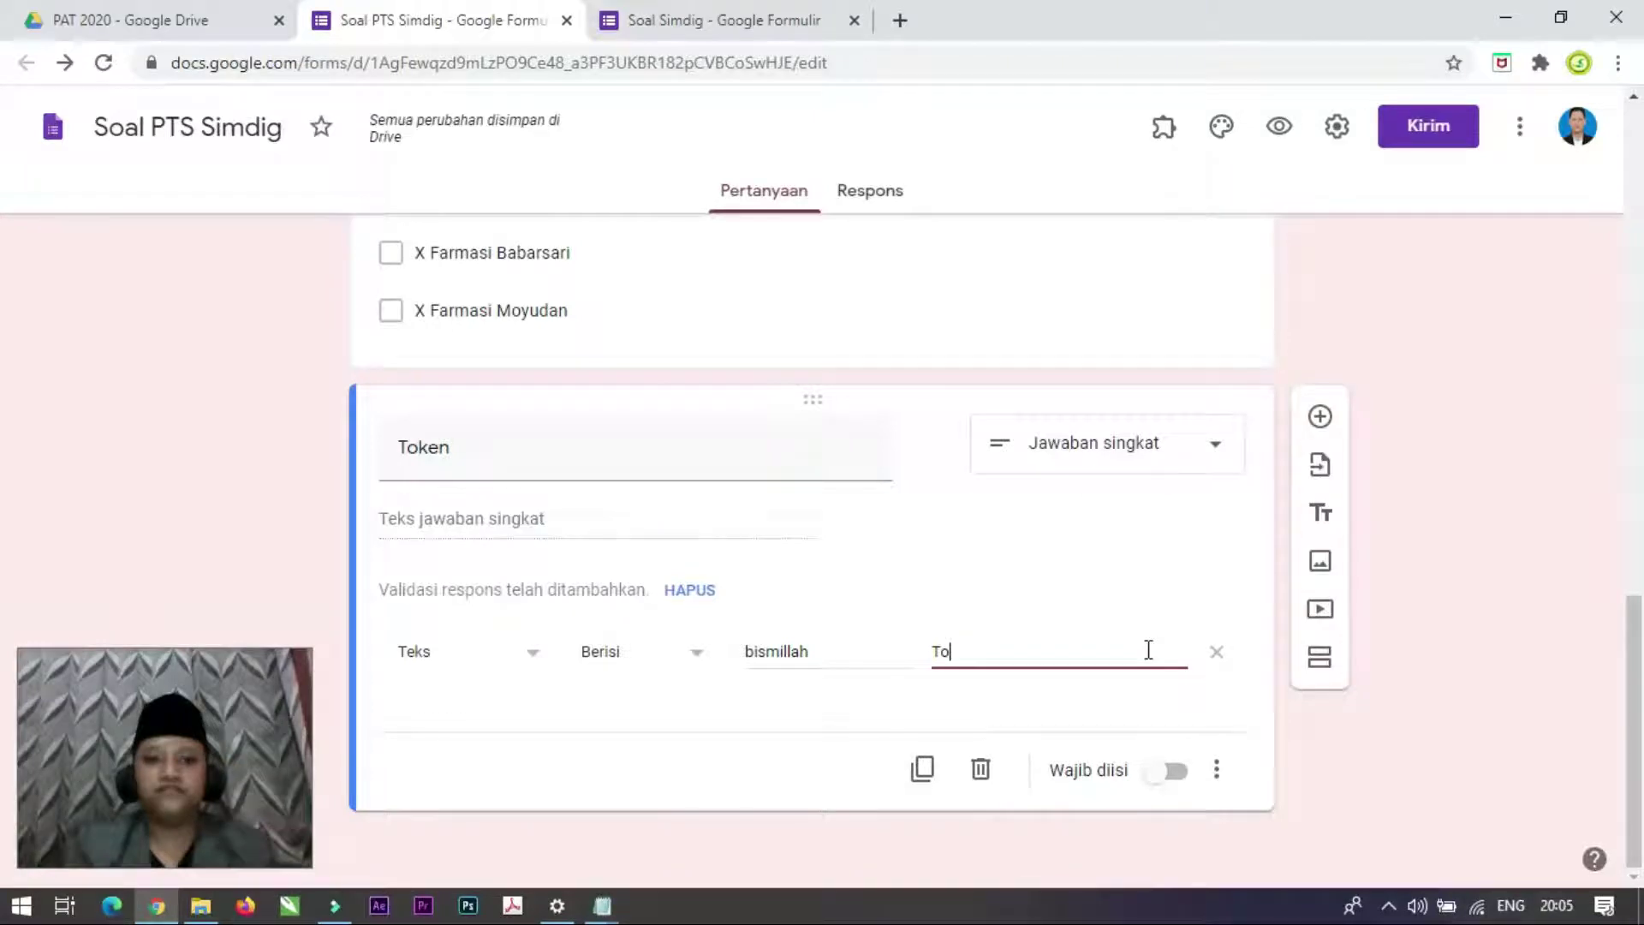
text(ke)
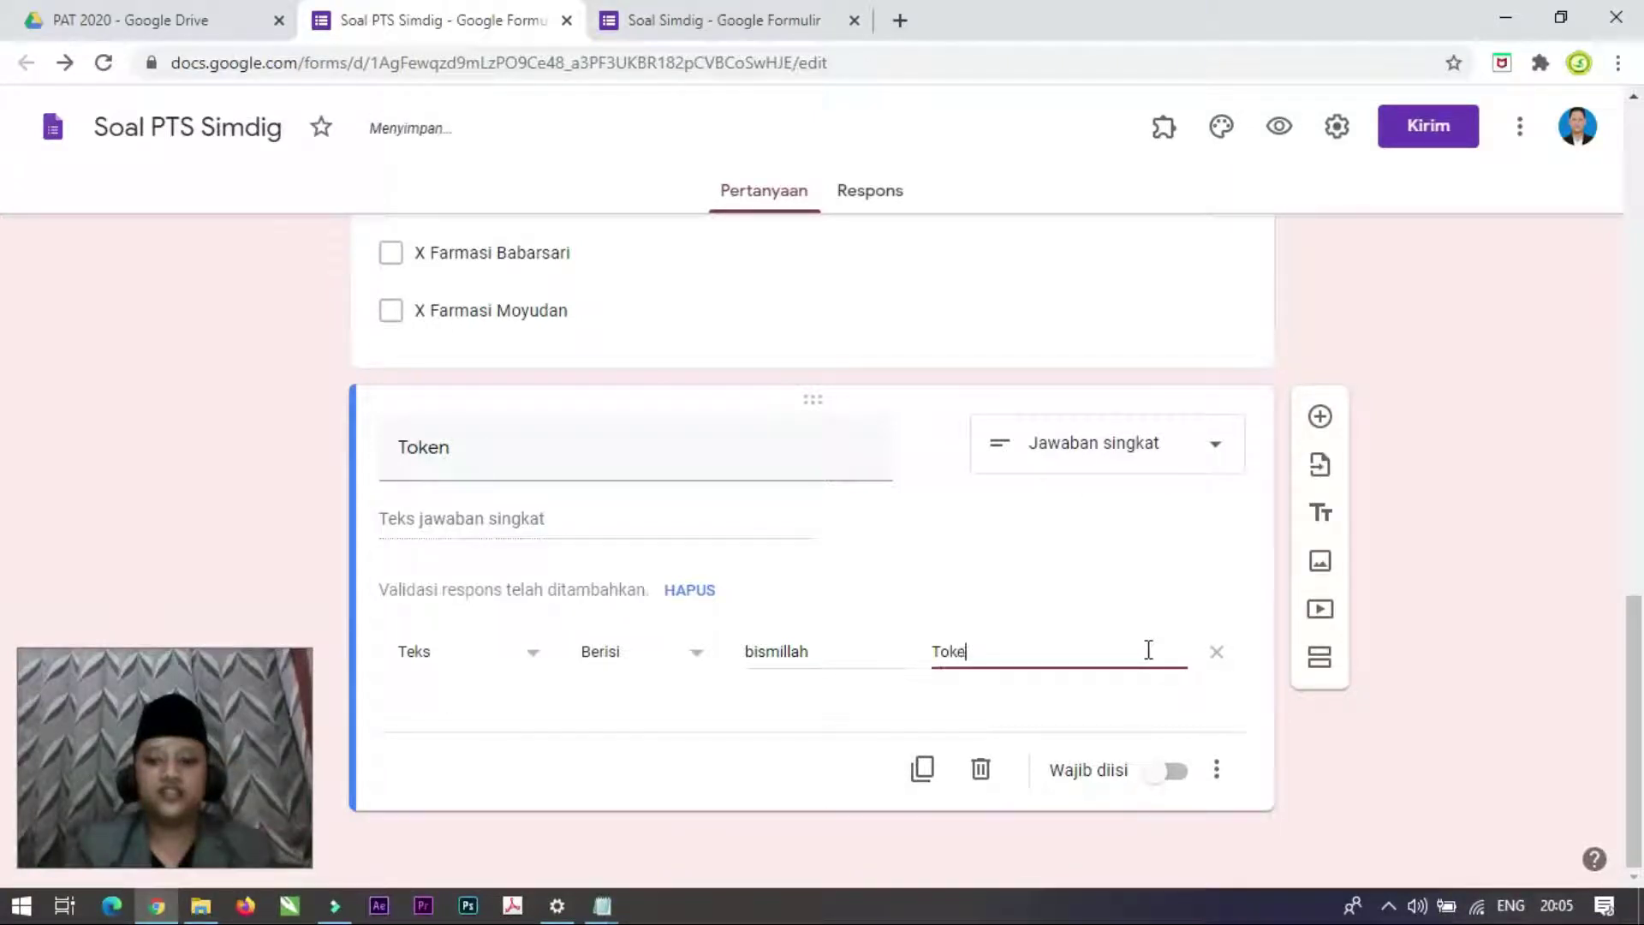
text(n Salah..!)
click(1177, 781)
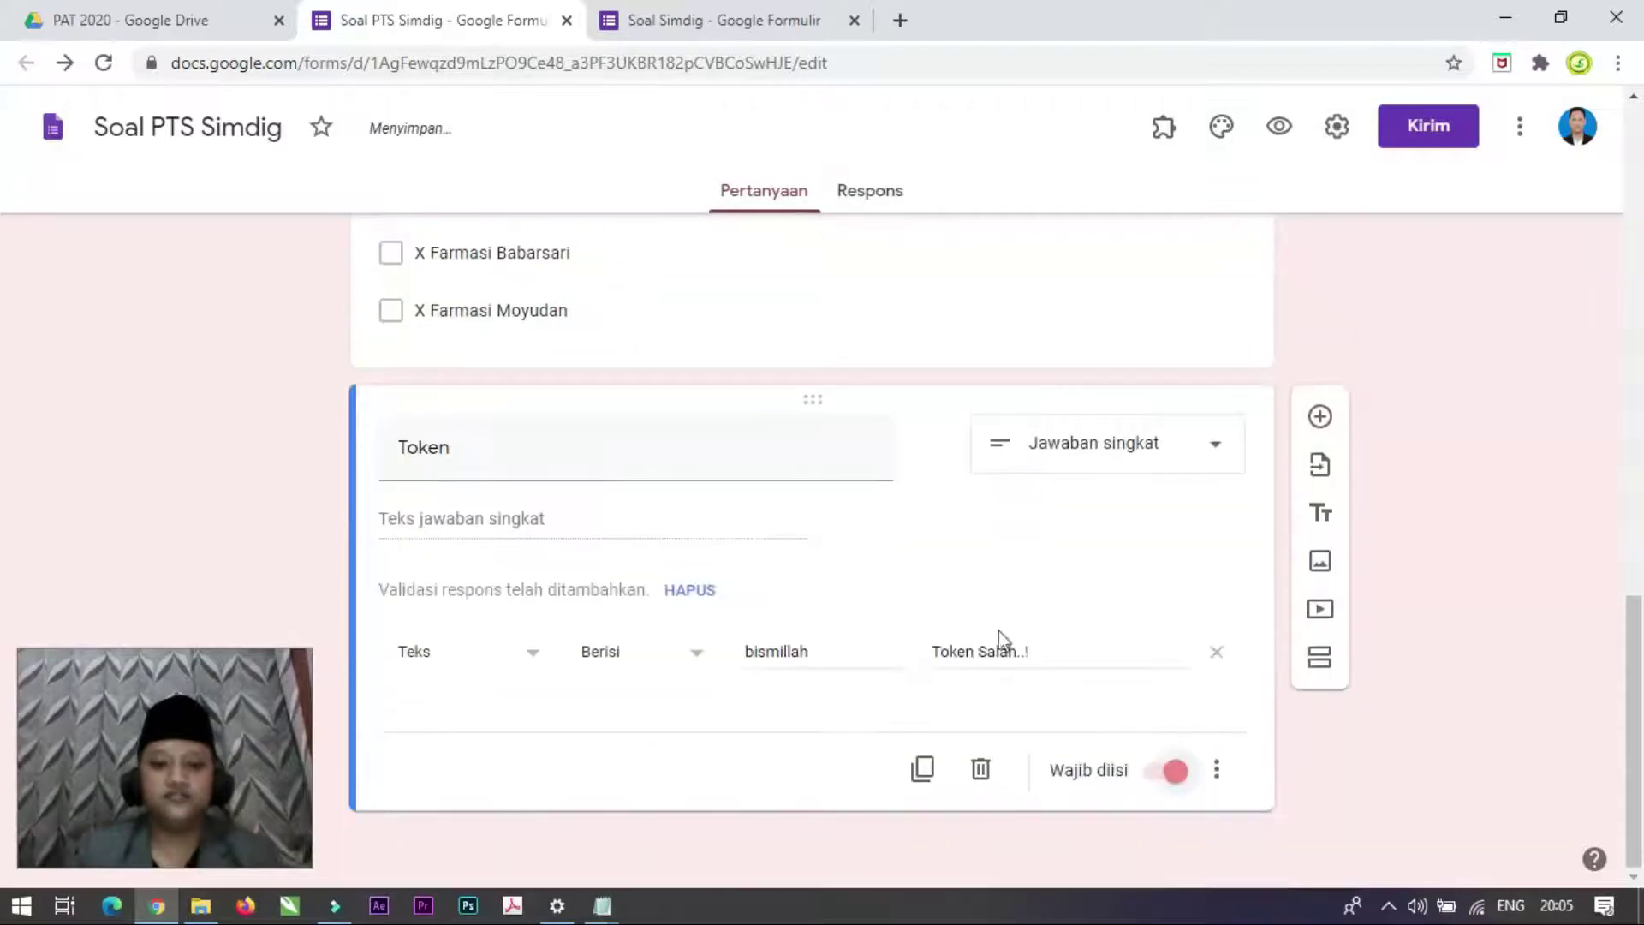
scroll(1001, 638, up, 20)
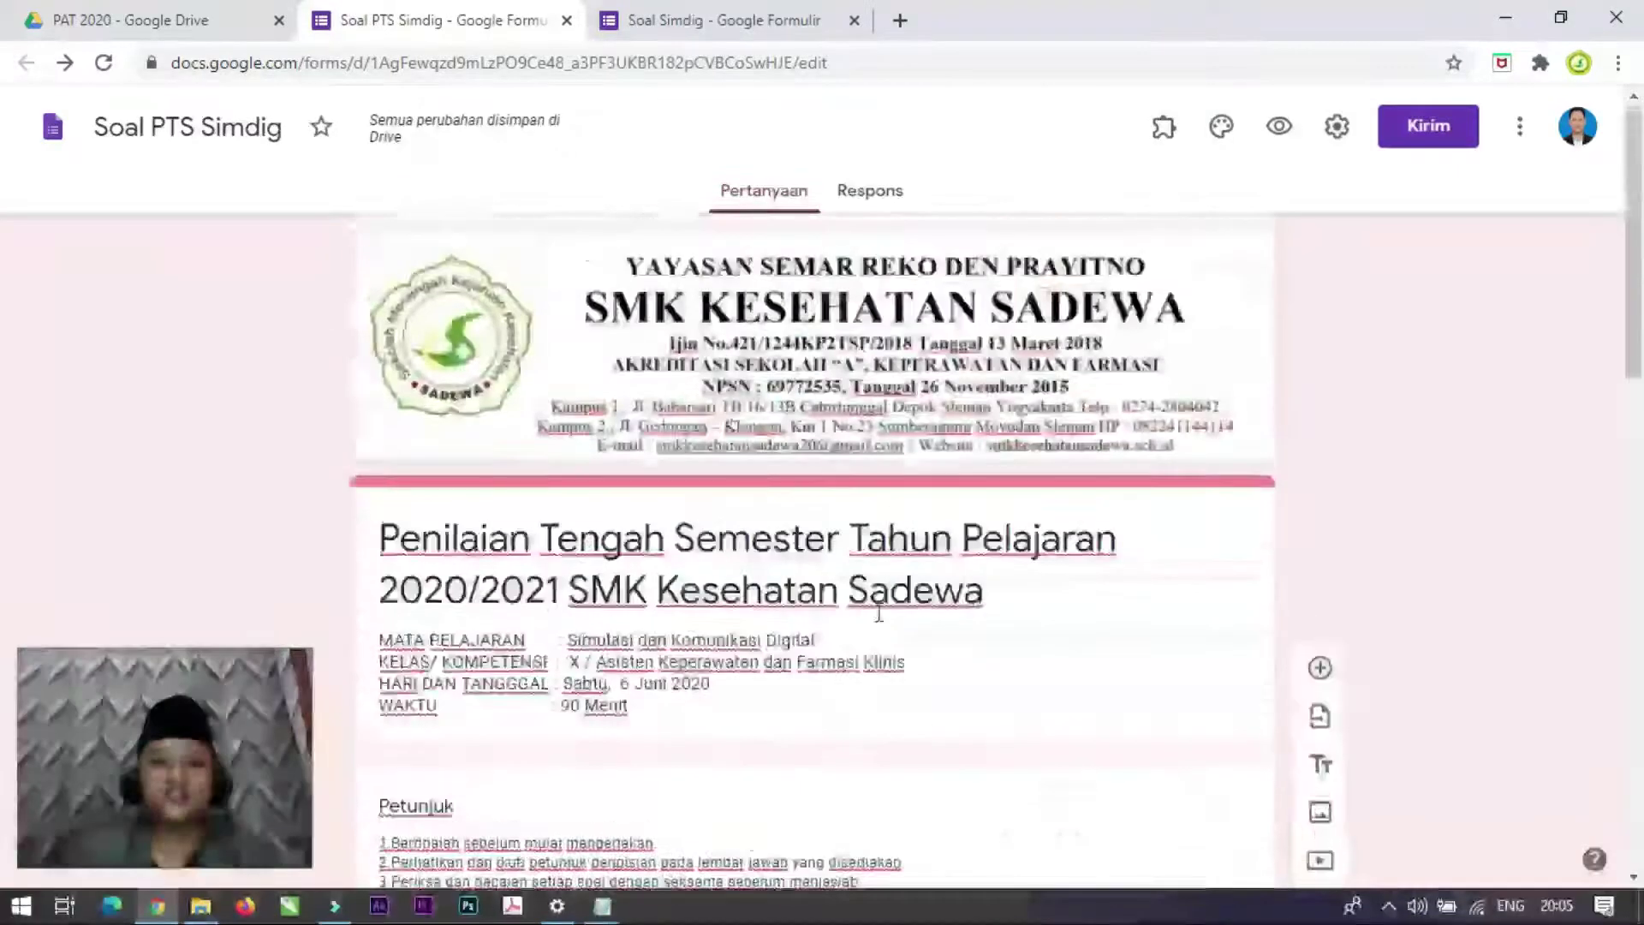
scroll(879, 613, down, 15)
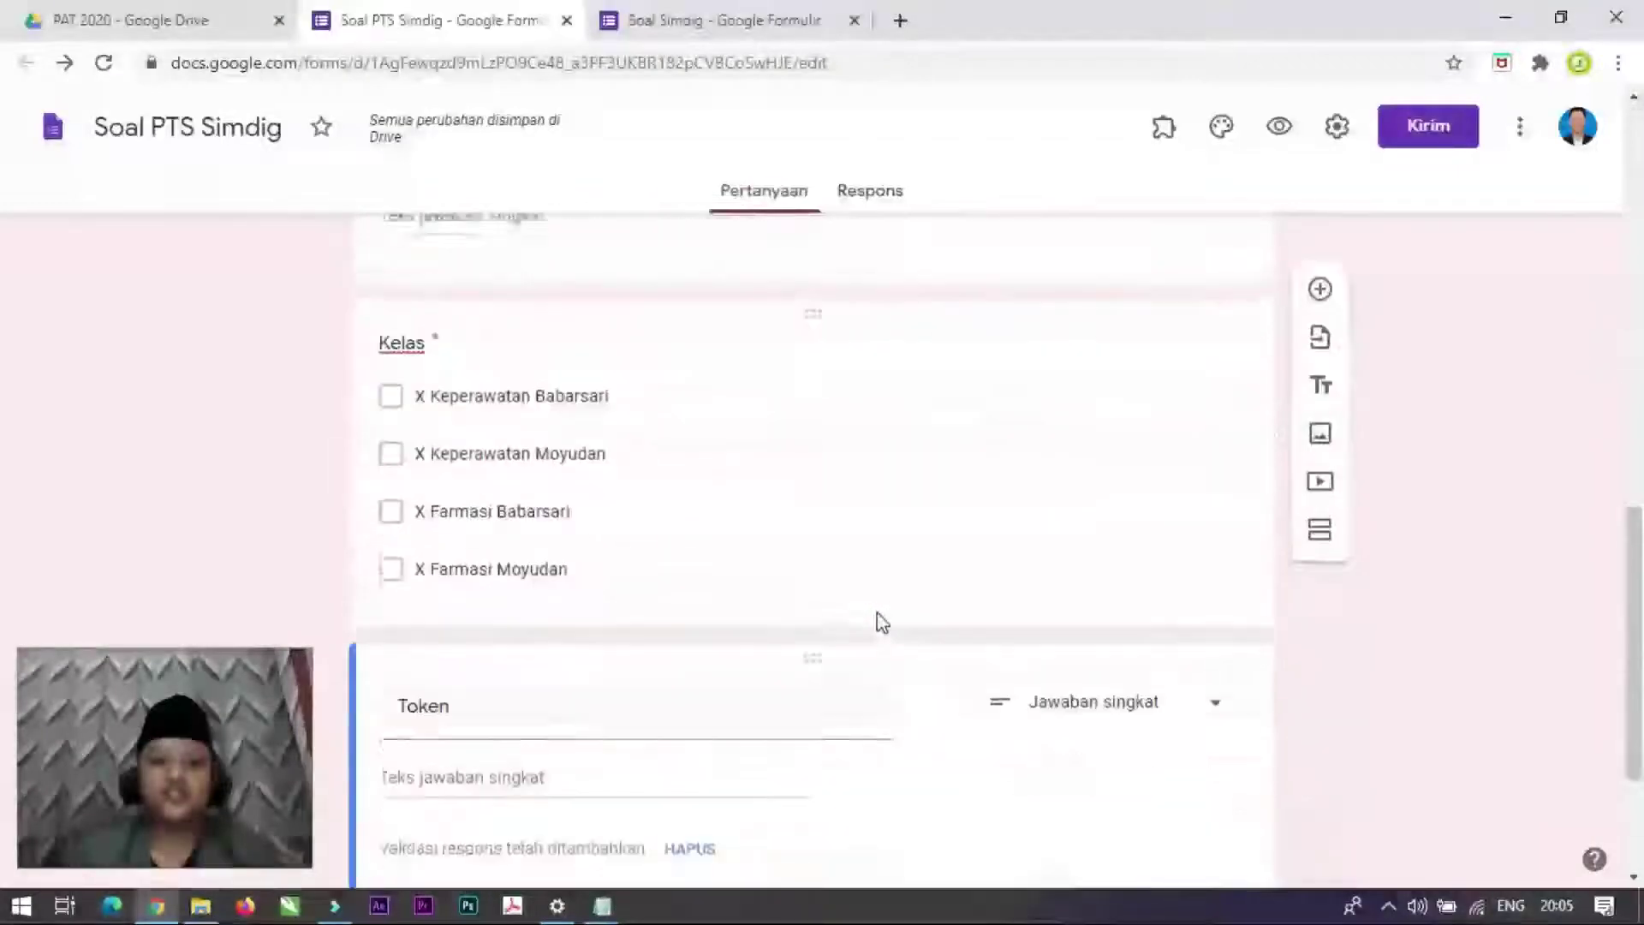
scroll(882, 622, down, 3)
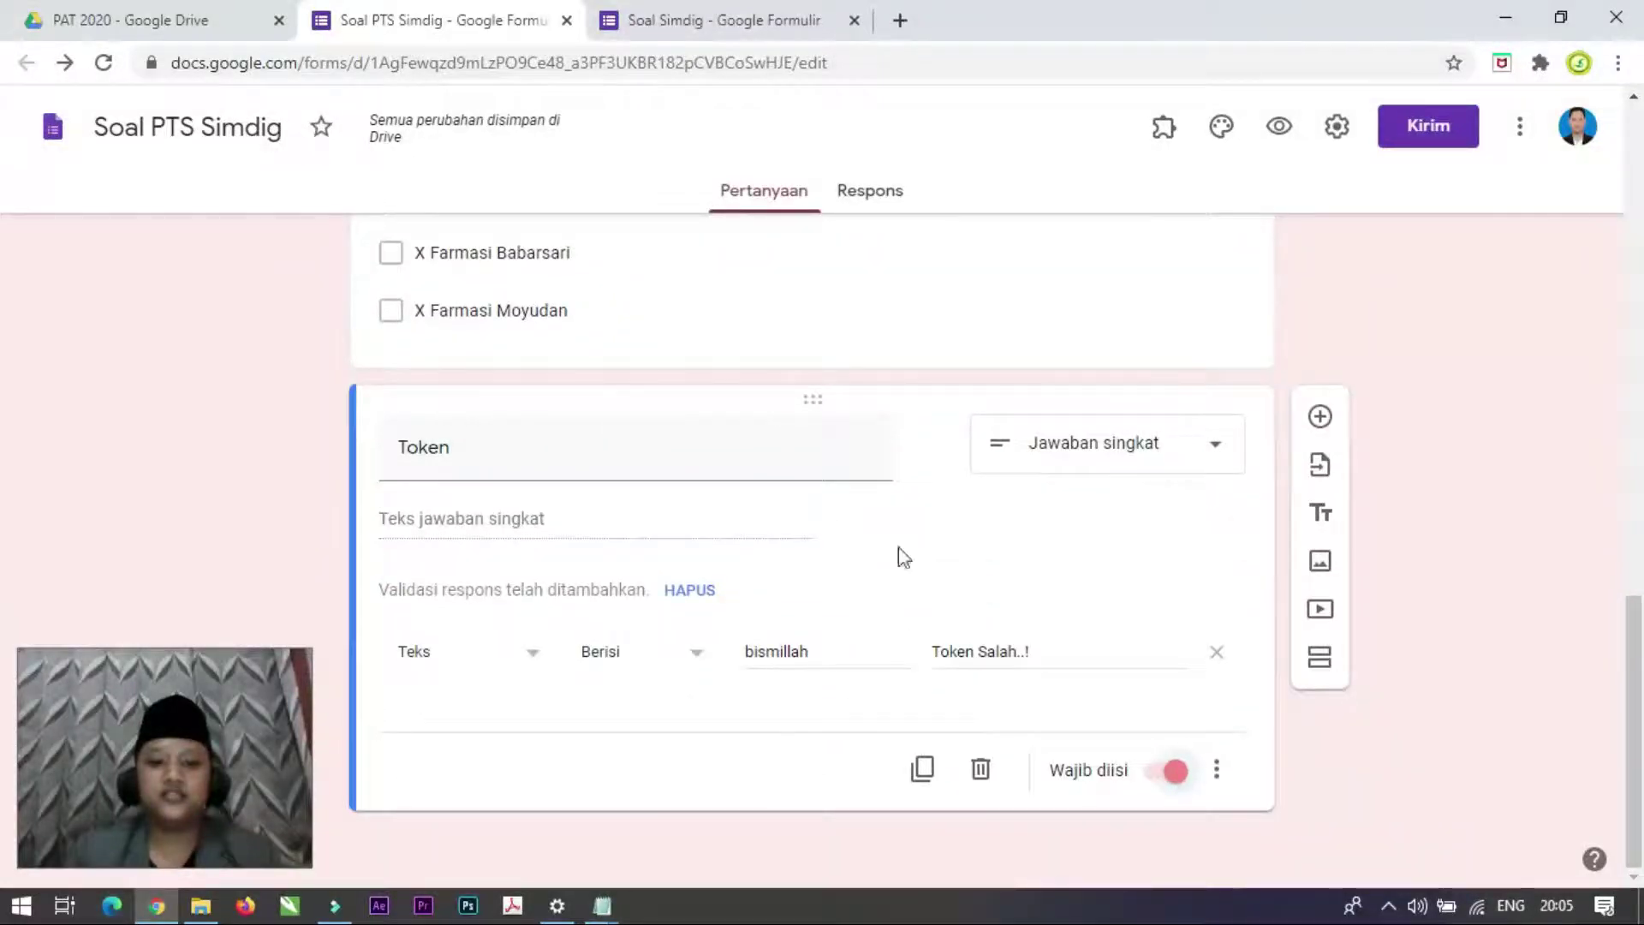
scroll(827, 659, up, 12)
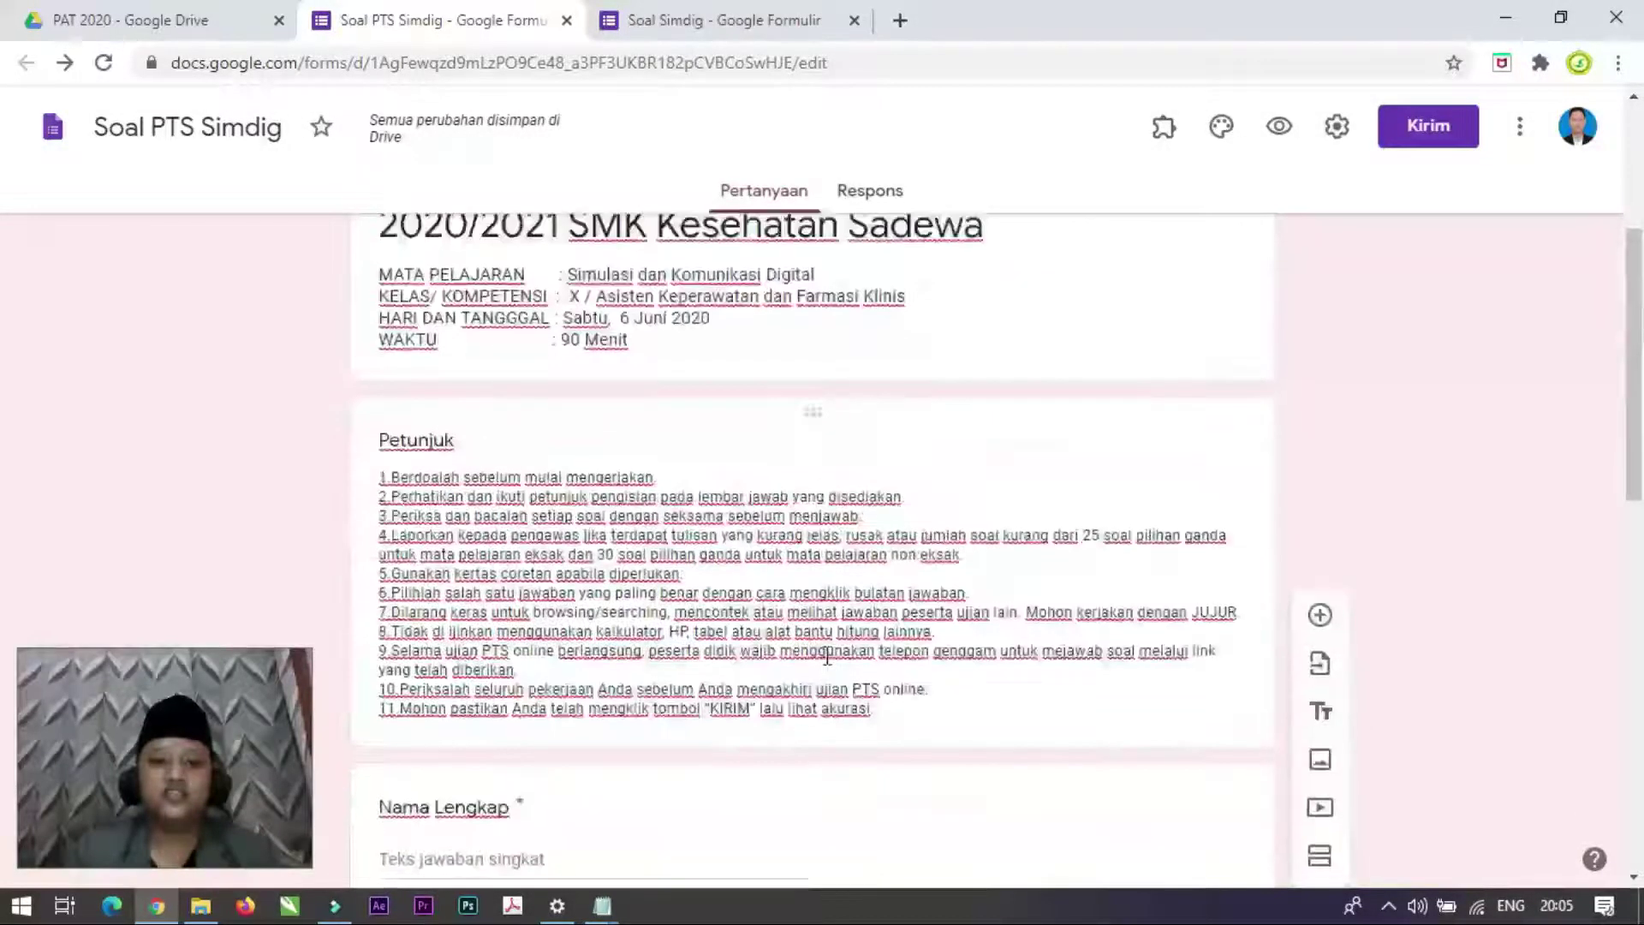
scroll(828, 657, up, 3)
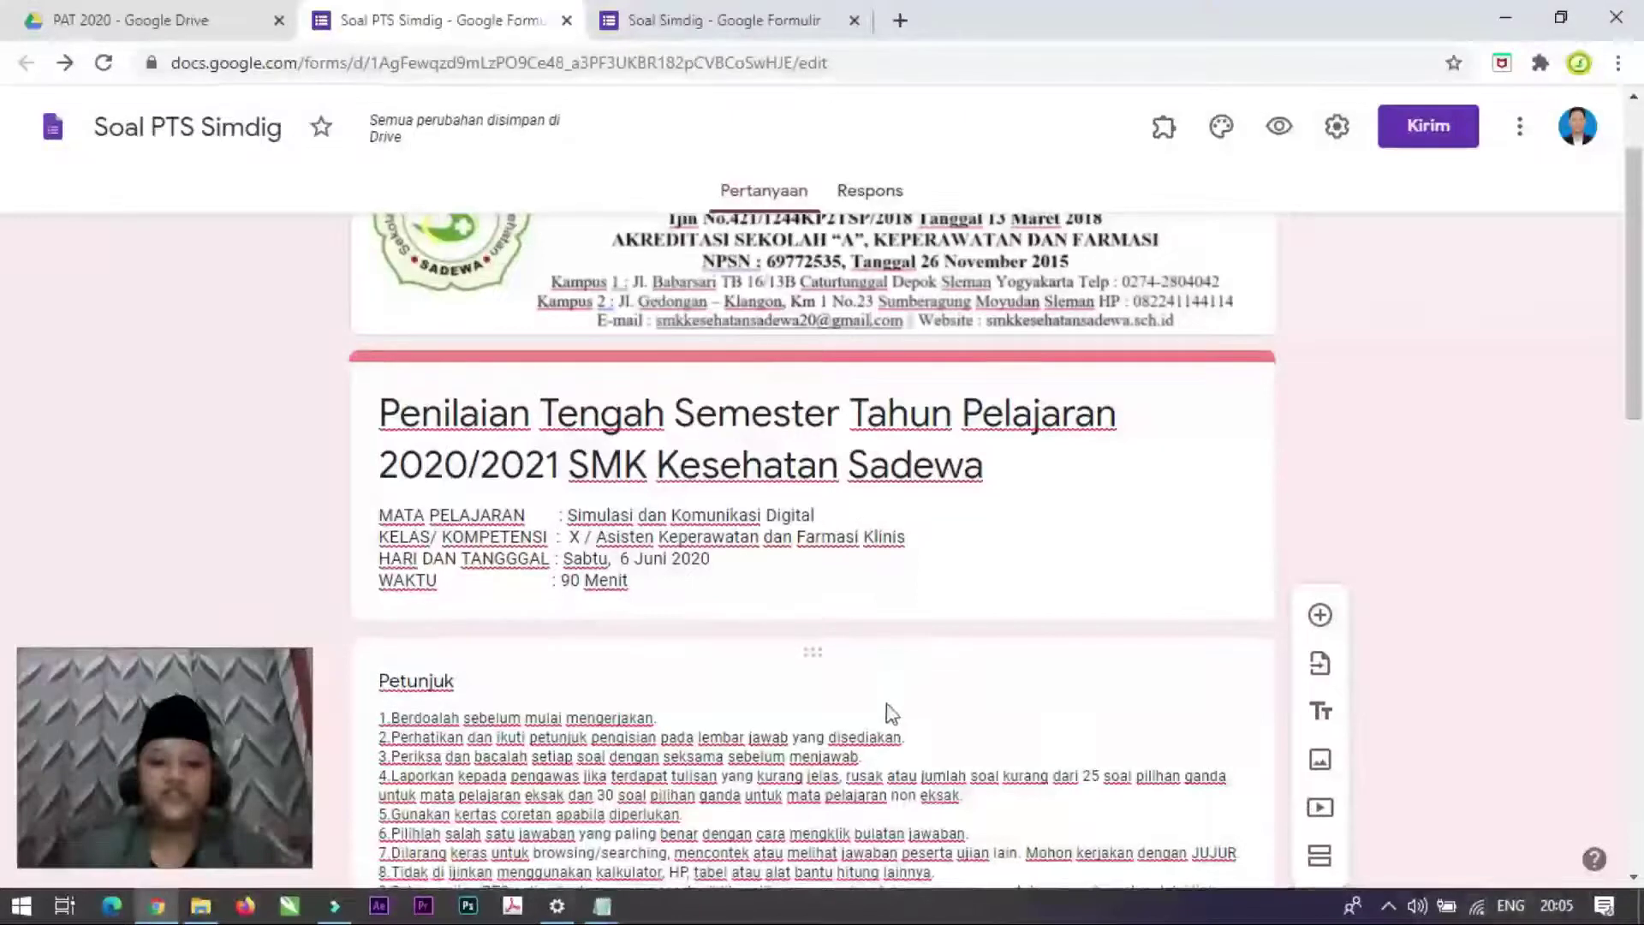
scroll(889, 706, down, 4)
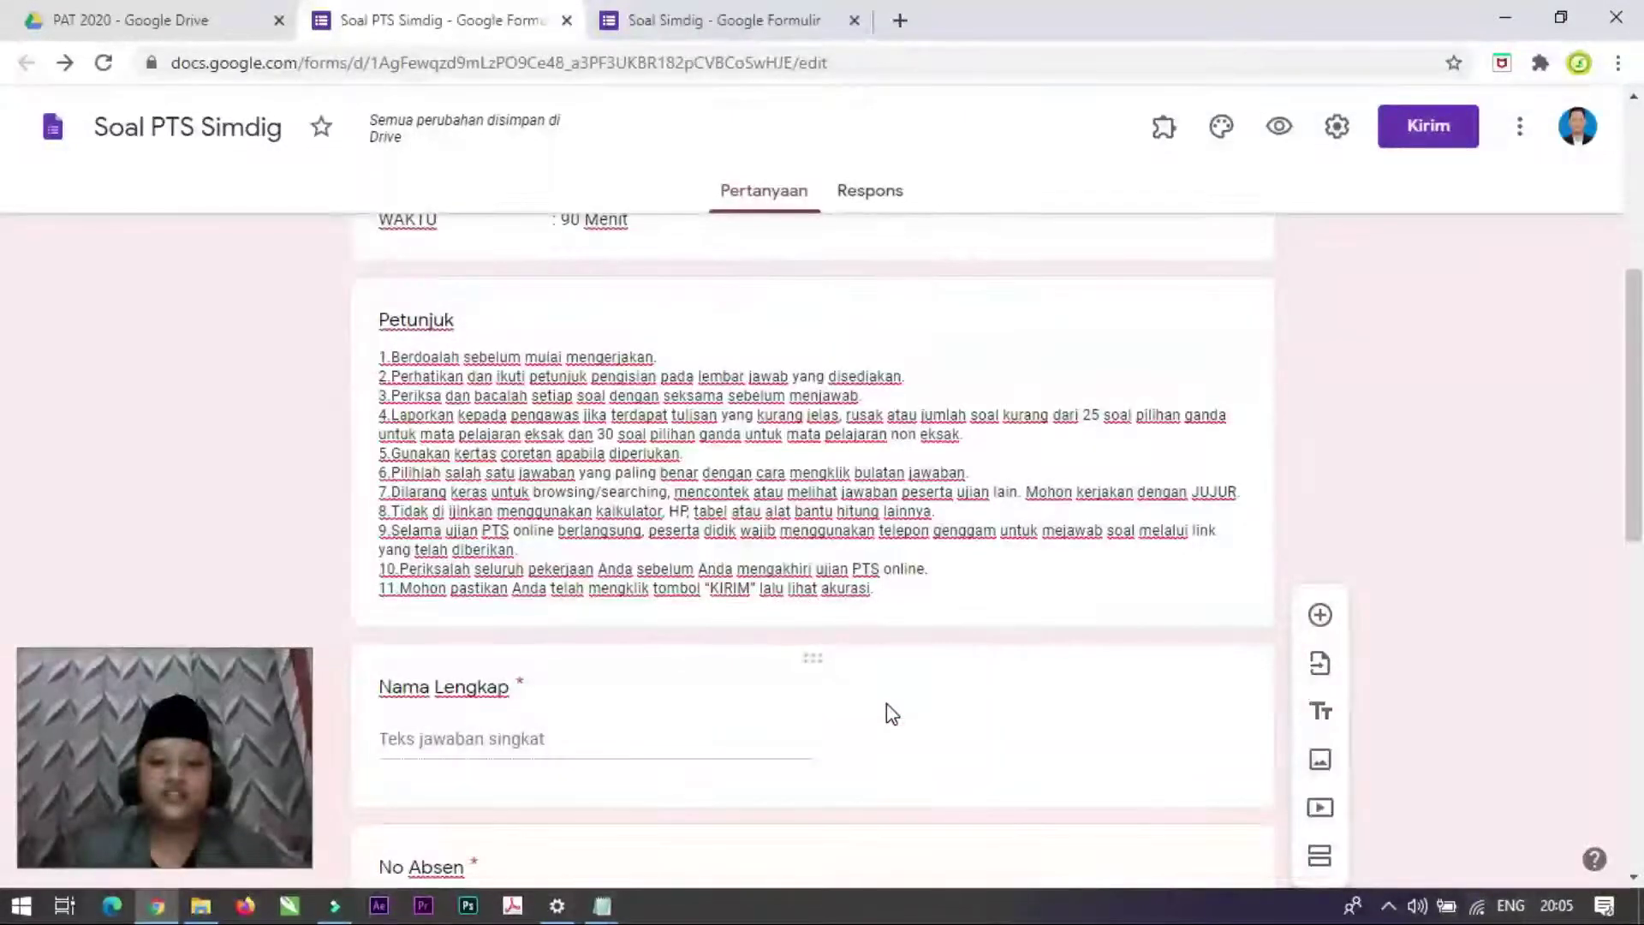
scroll(886, 702, down, 11)
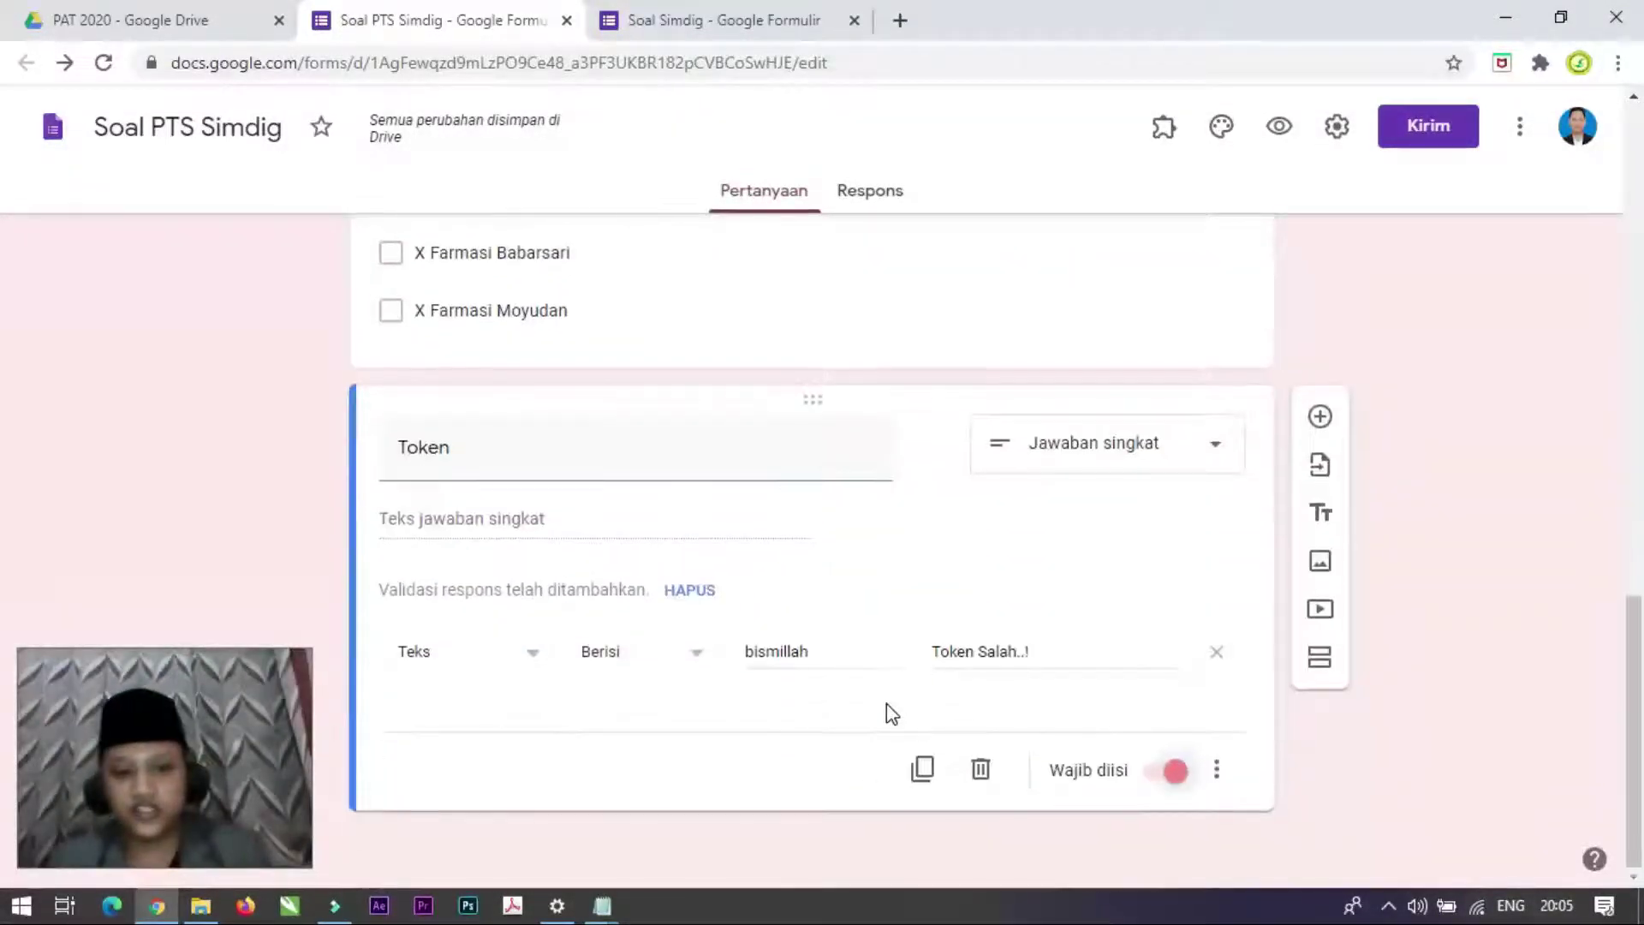
scroll(887, 702, up, 3)
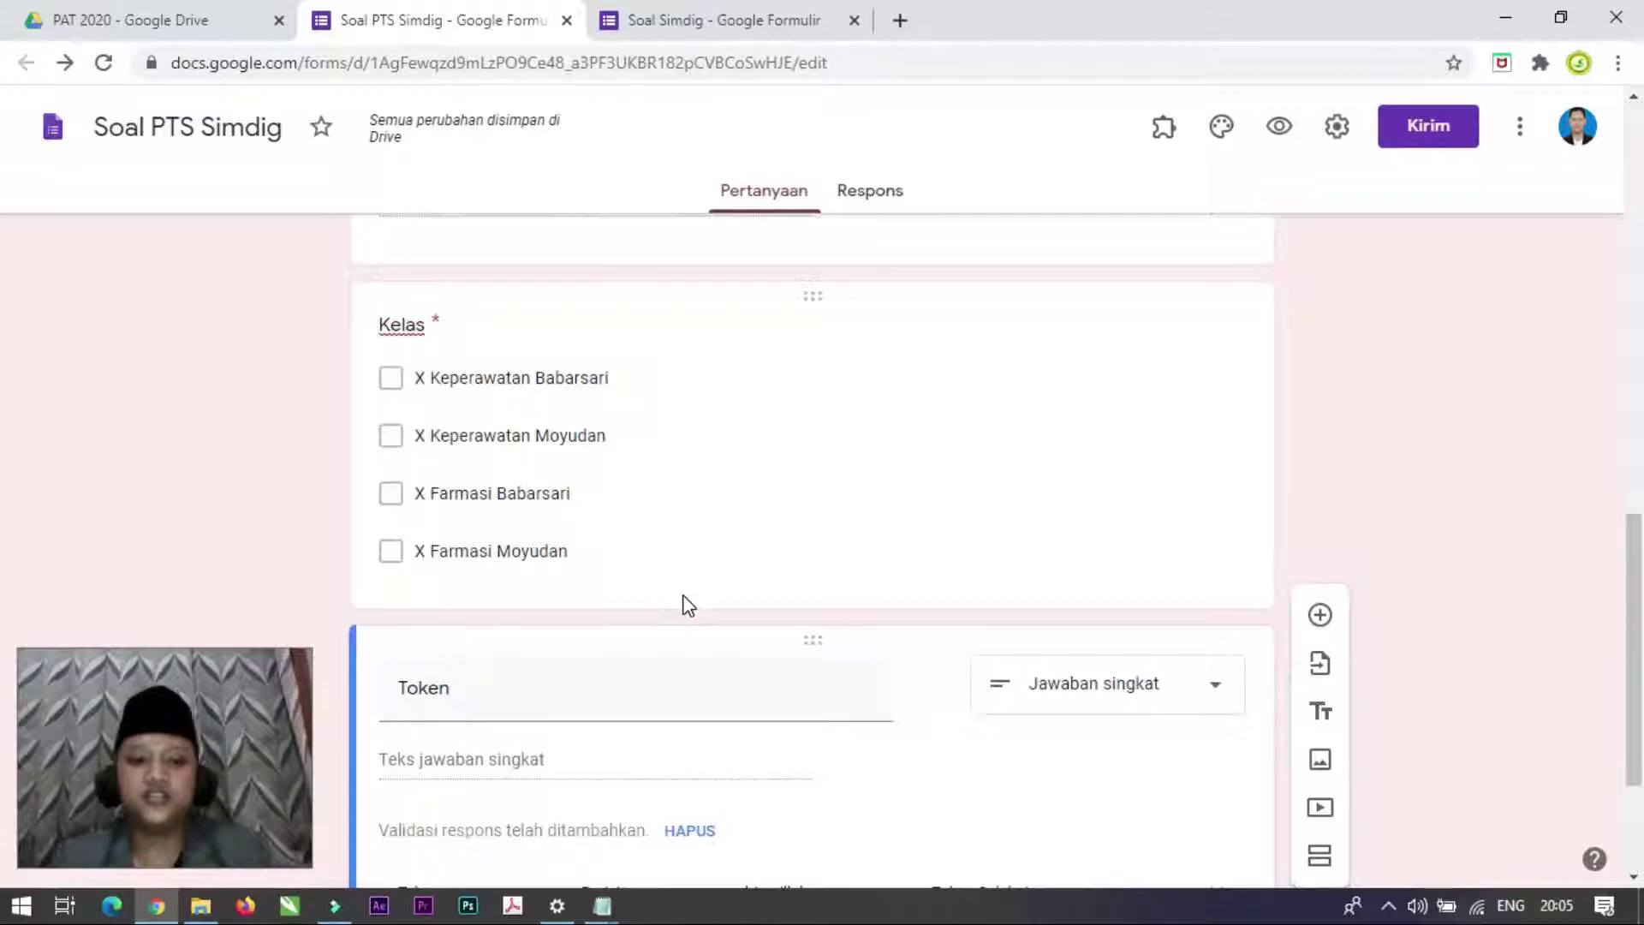
scroll(685, 604, down, 3)
scroll(1046, 612, up, 1)
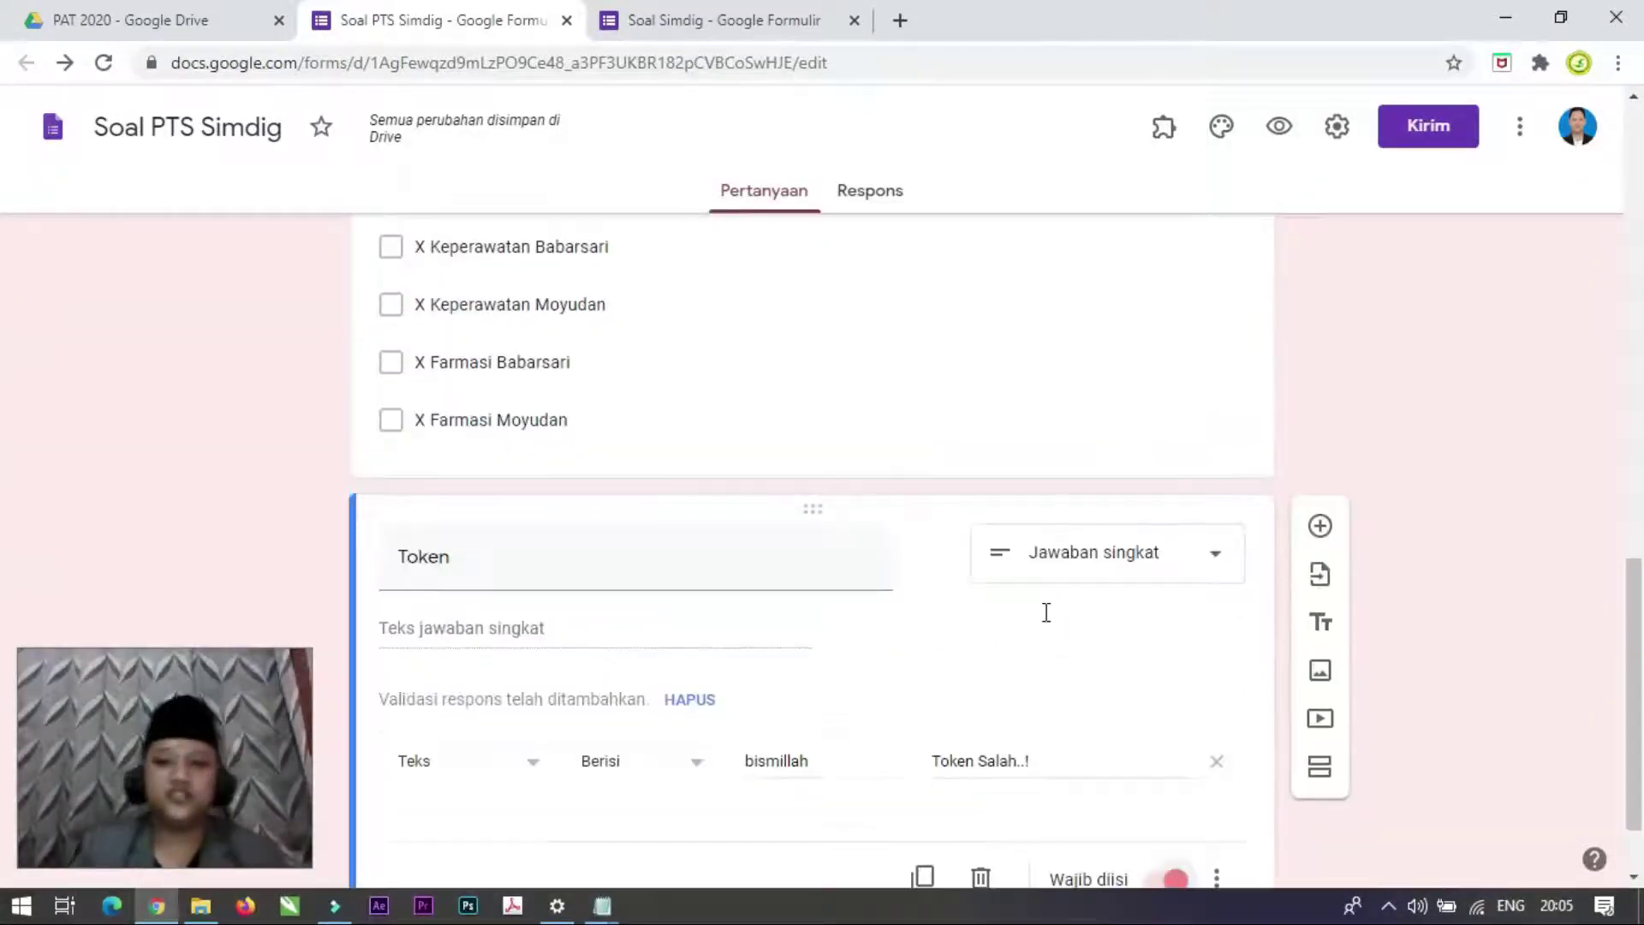
scroll(1046, 612, up, 10)
scroll(1047, 613, down, 2)
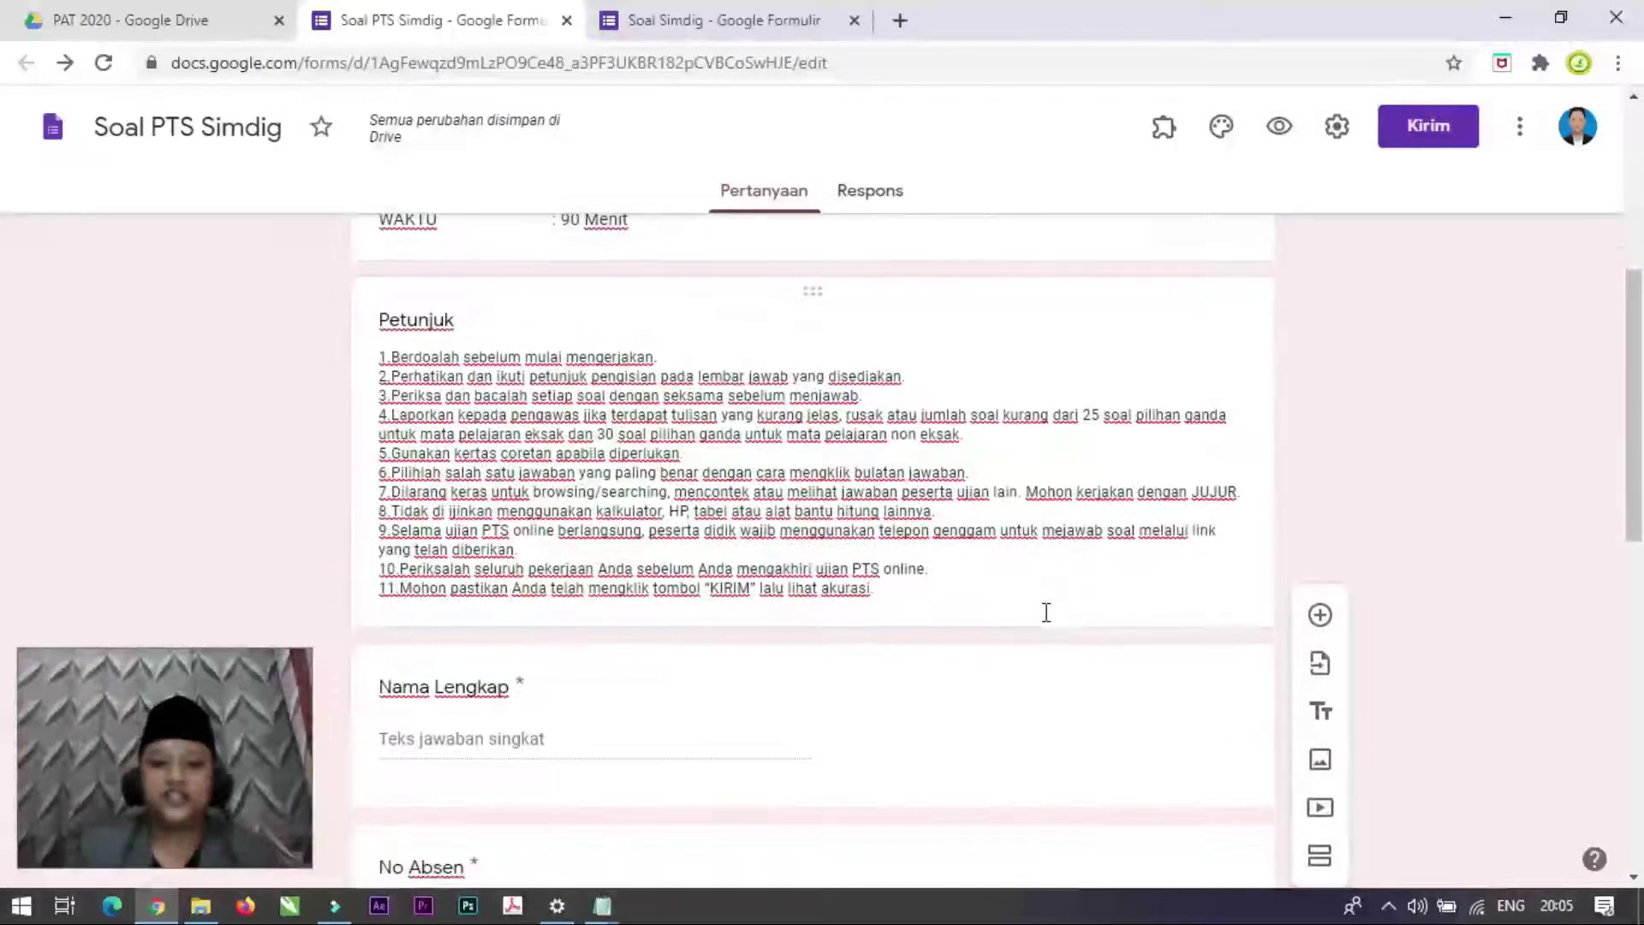
scroll(1046, 612, down, 10)
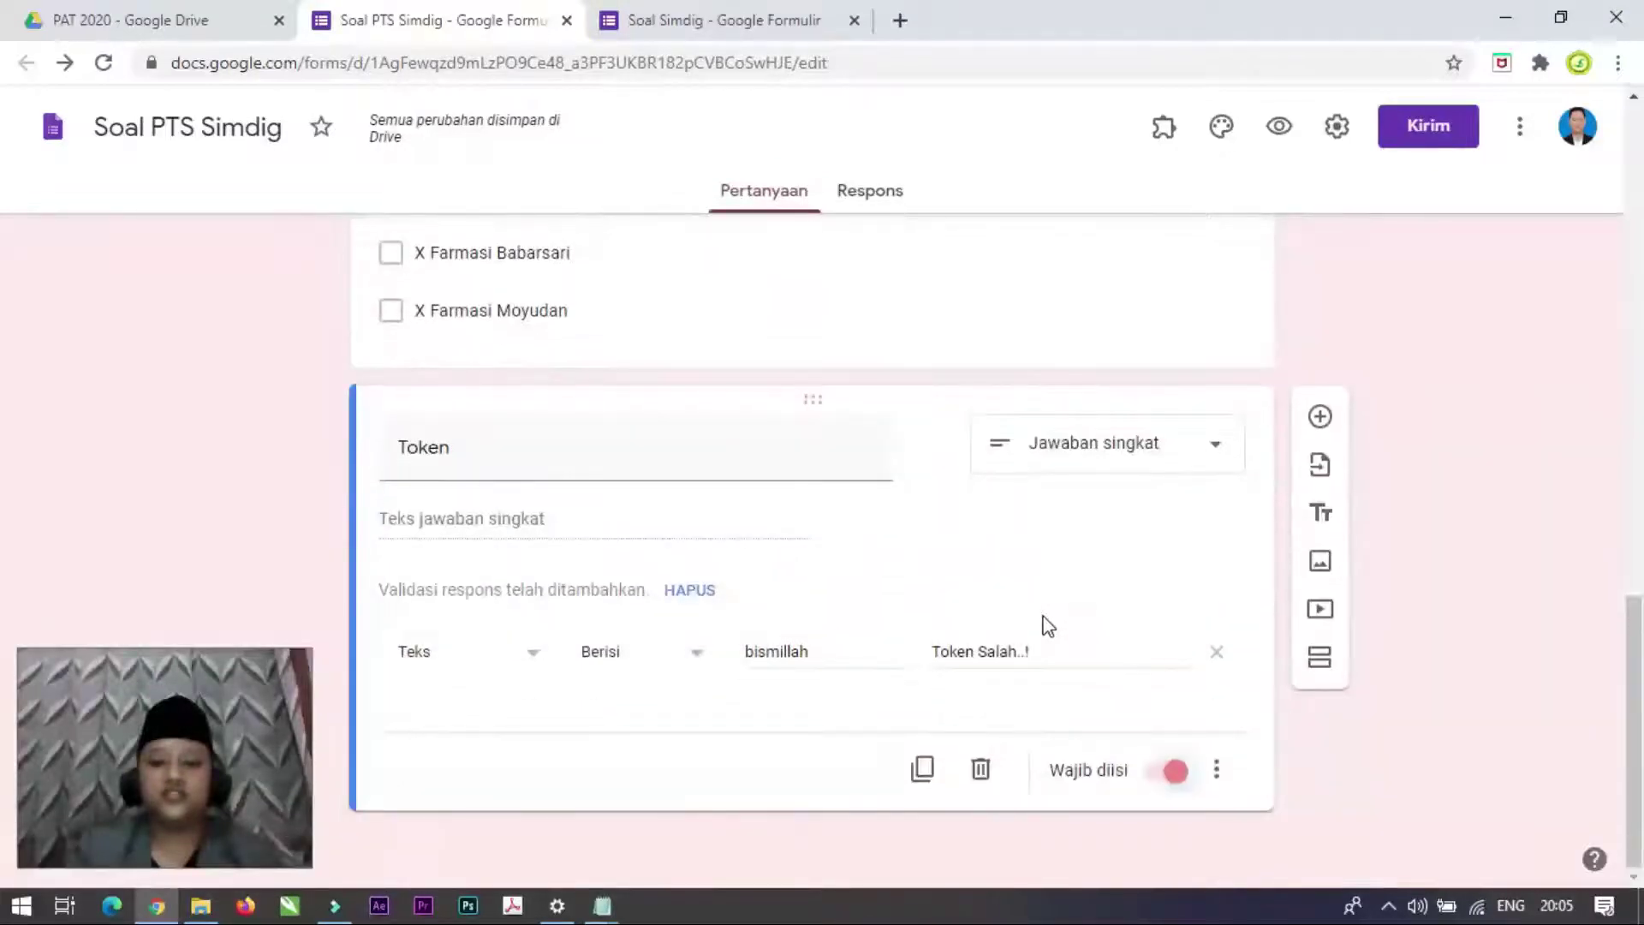
scroll(942, 642, up, 4)
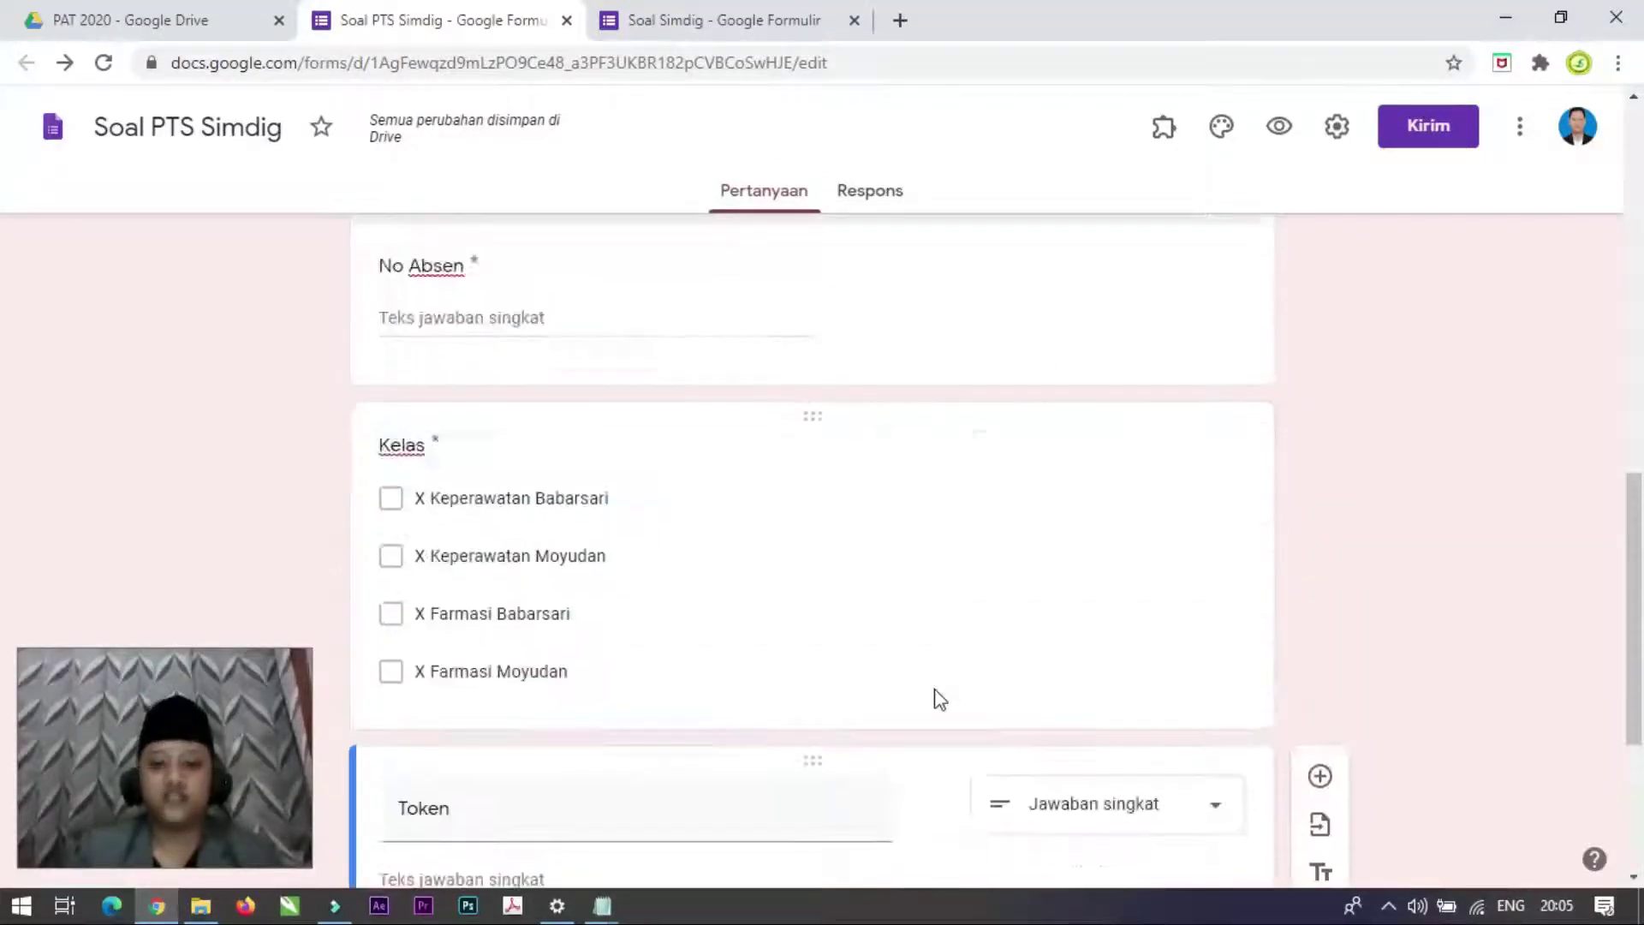
scroll(939, 699, down, 4)
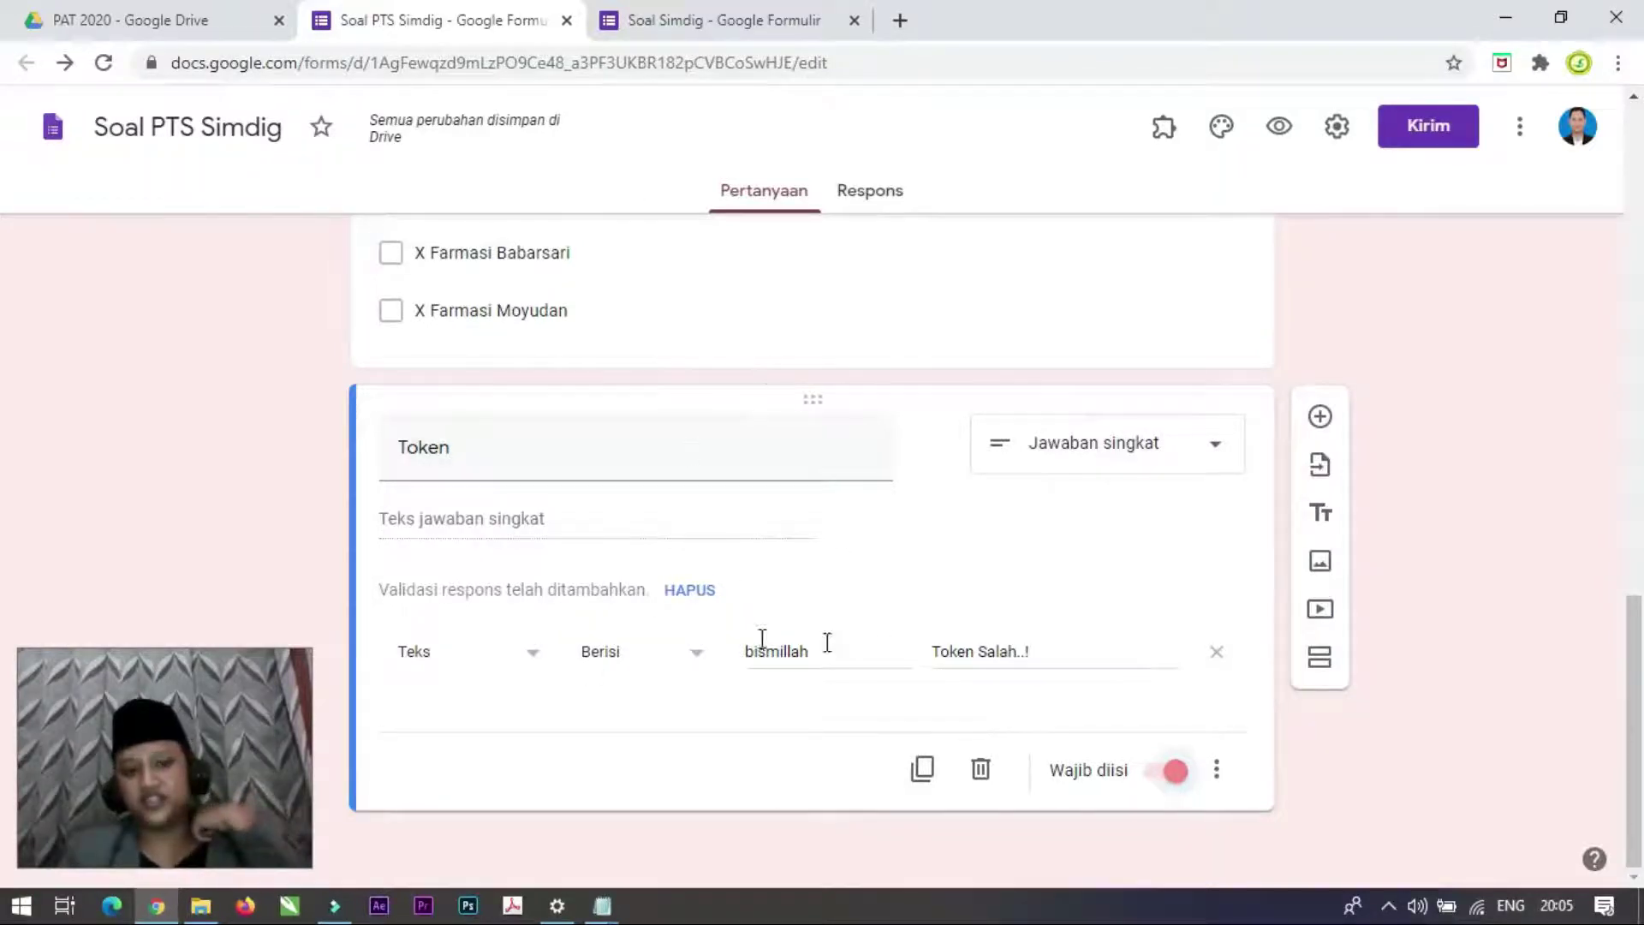
Step: Add a new section after the Token question and title it 'Soal'
click(1318, 661)
click(1318, 661)
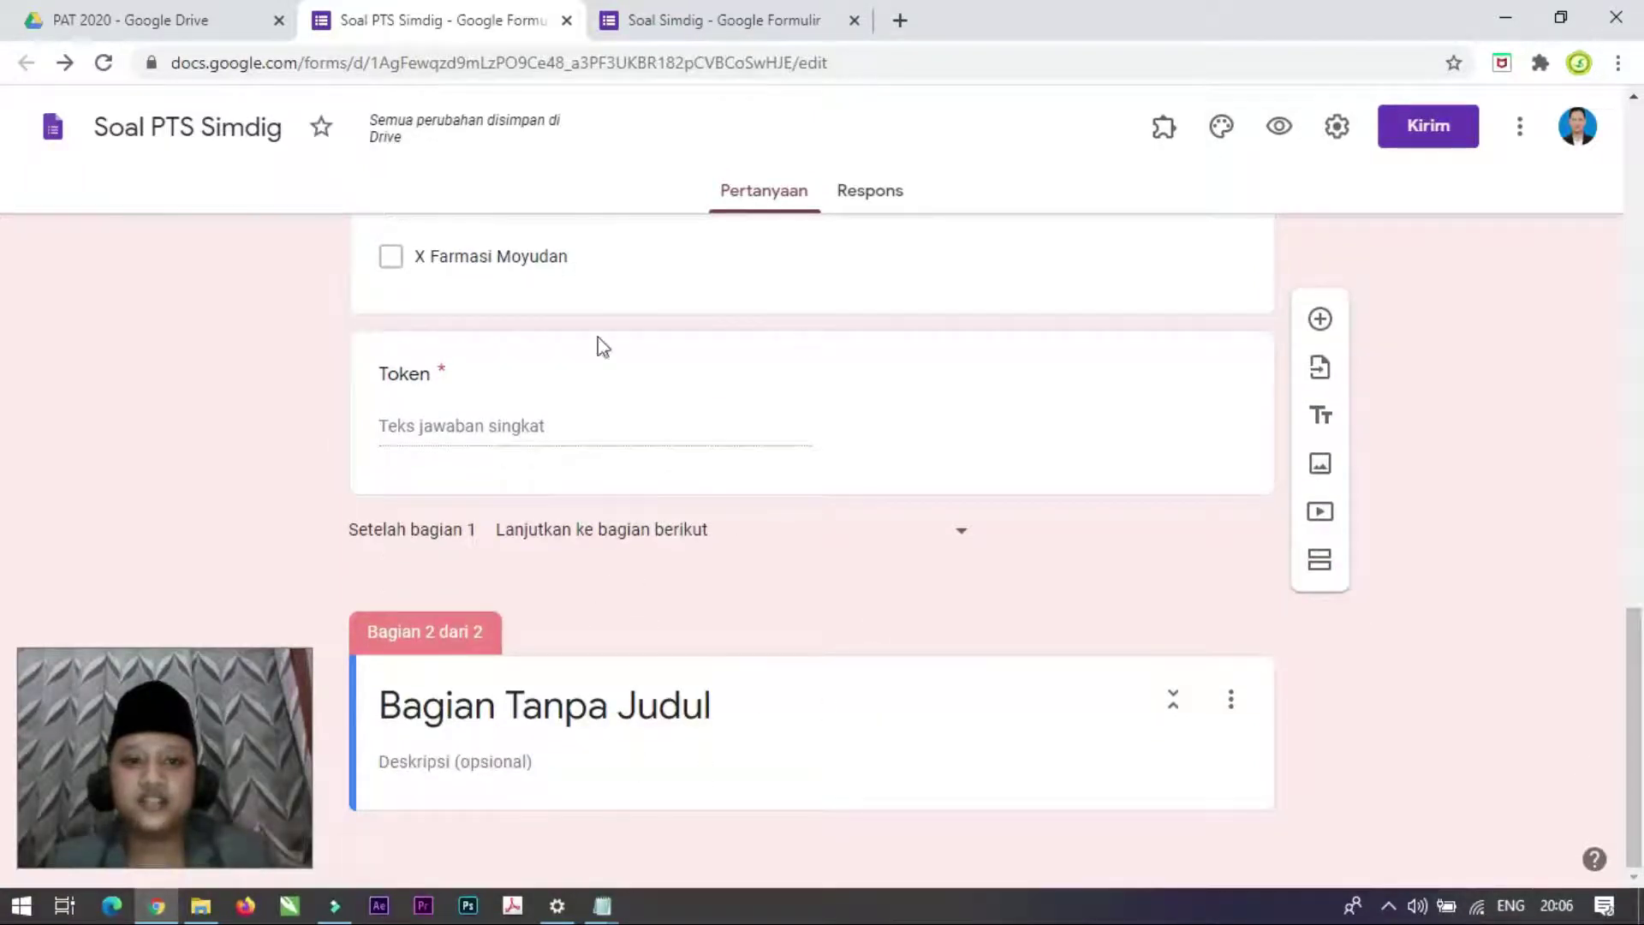
key(ctrl+Tab)
scroll(613, 444, down, 7)
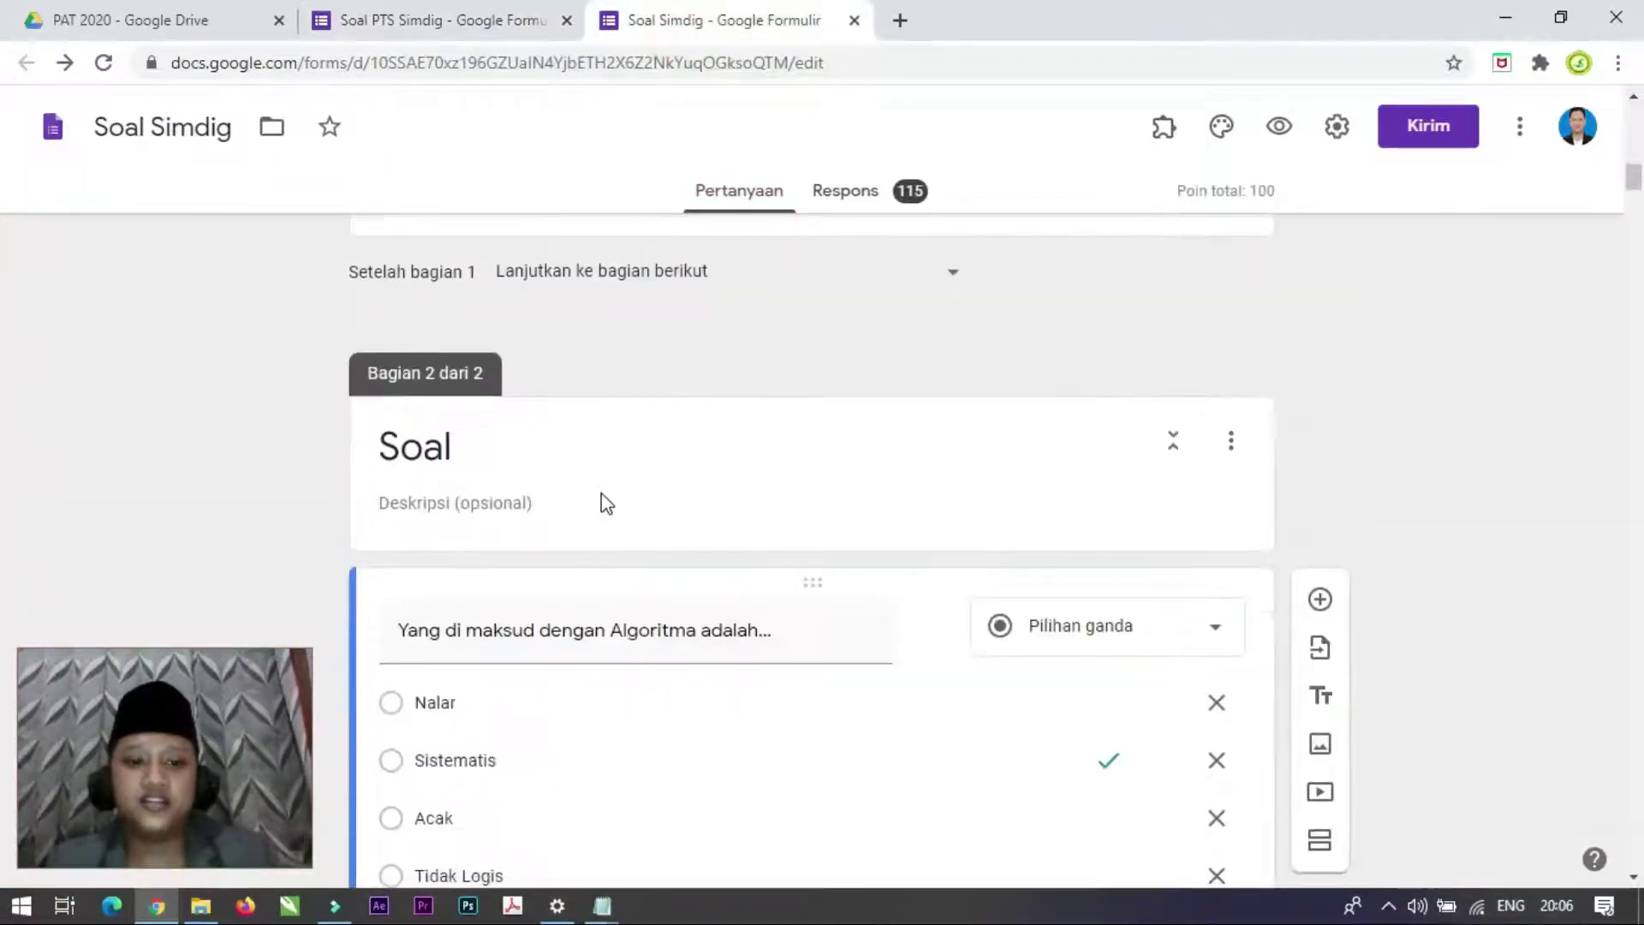
click(450, 17)
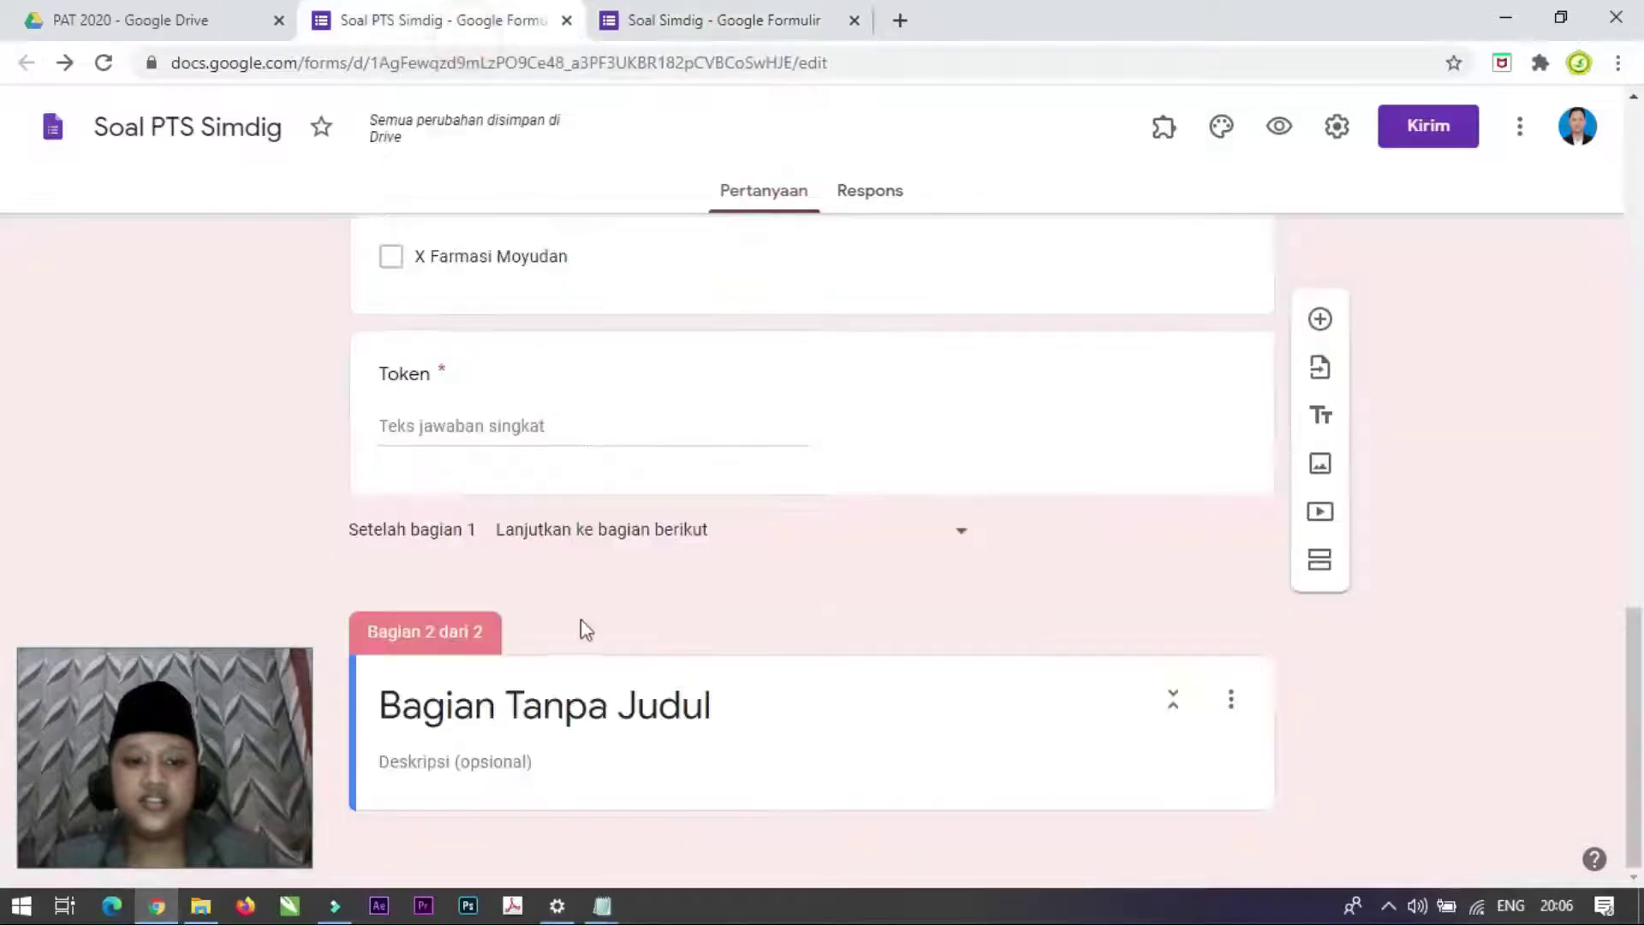
click(533, 711)
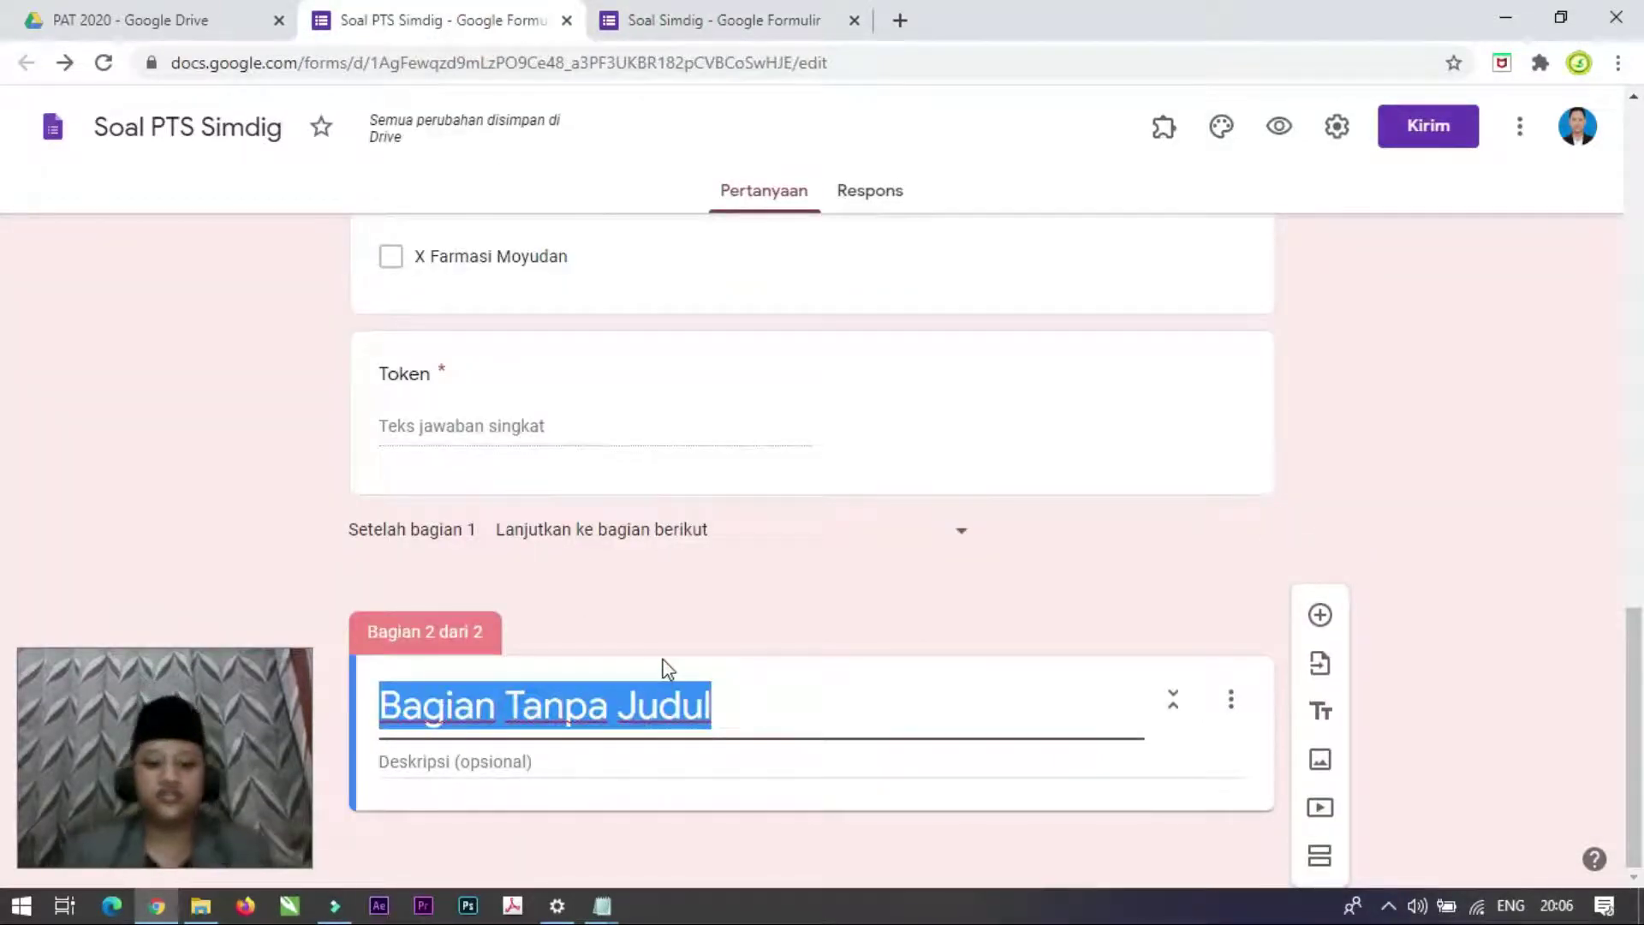
text(Soal)
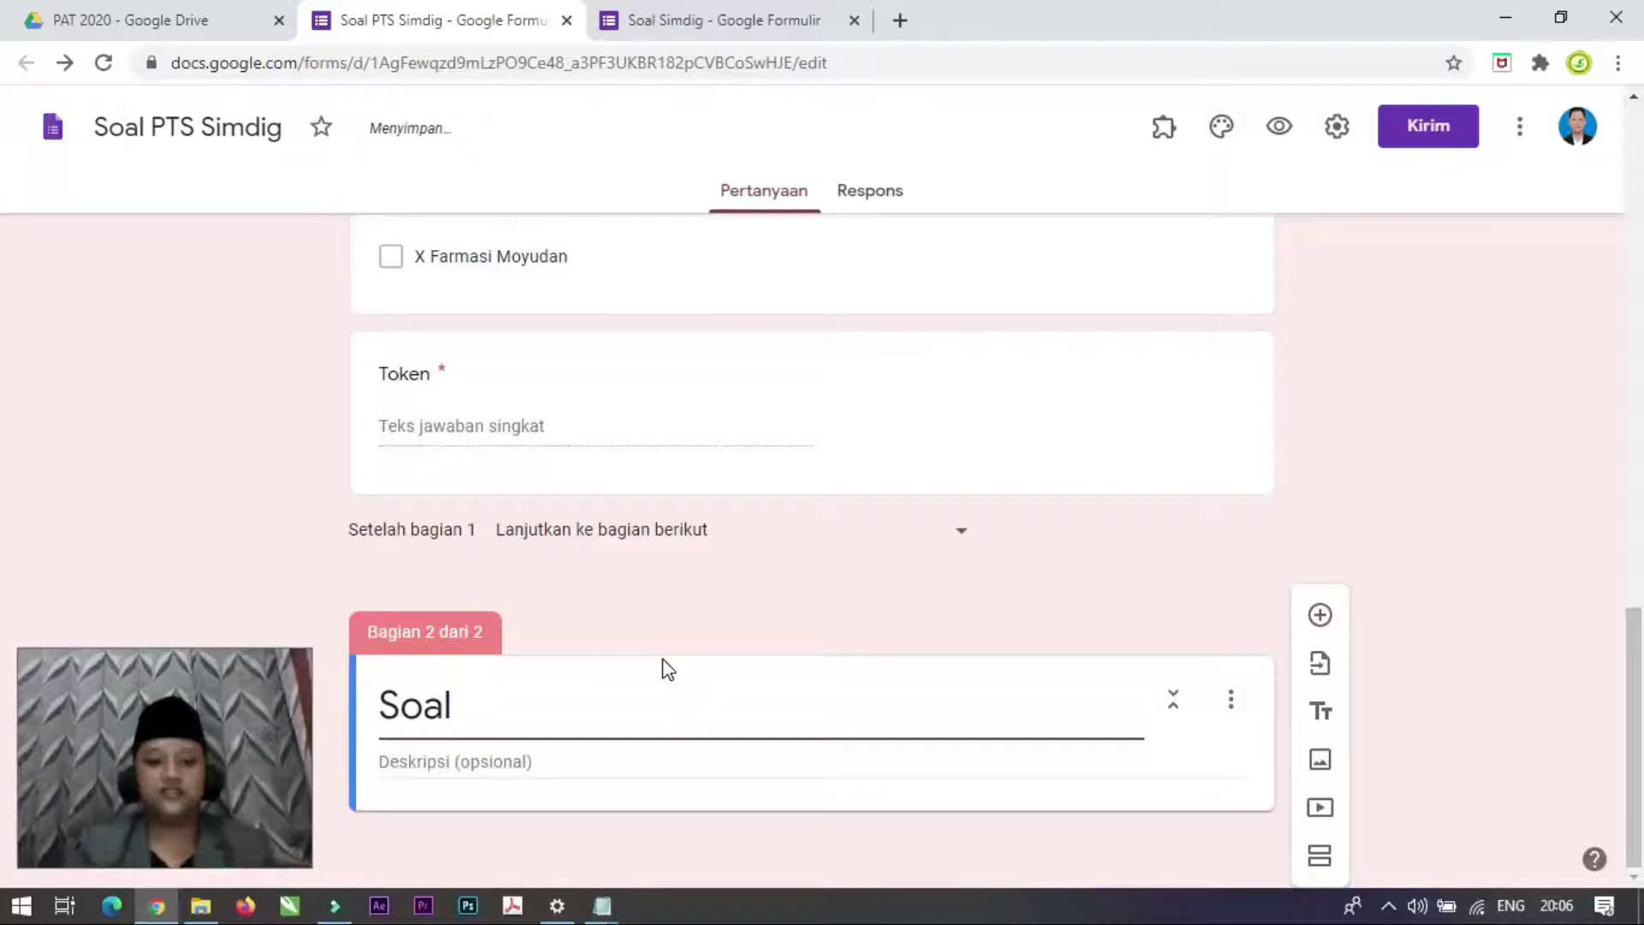
click(781, 636)
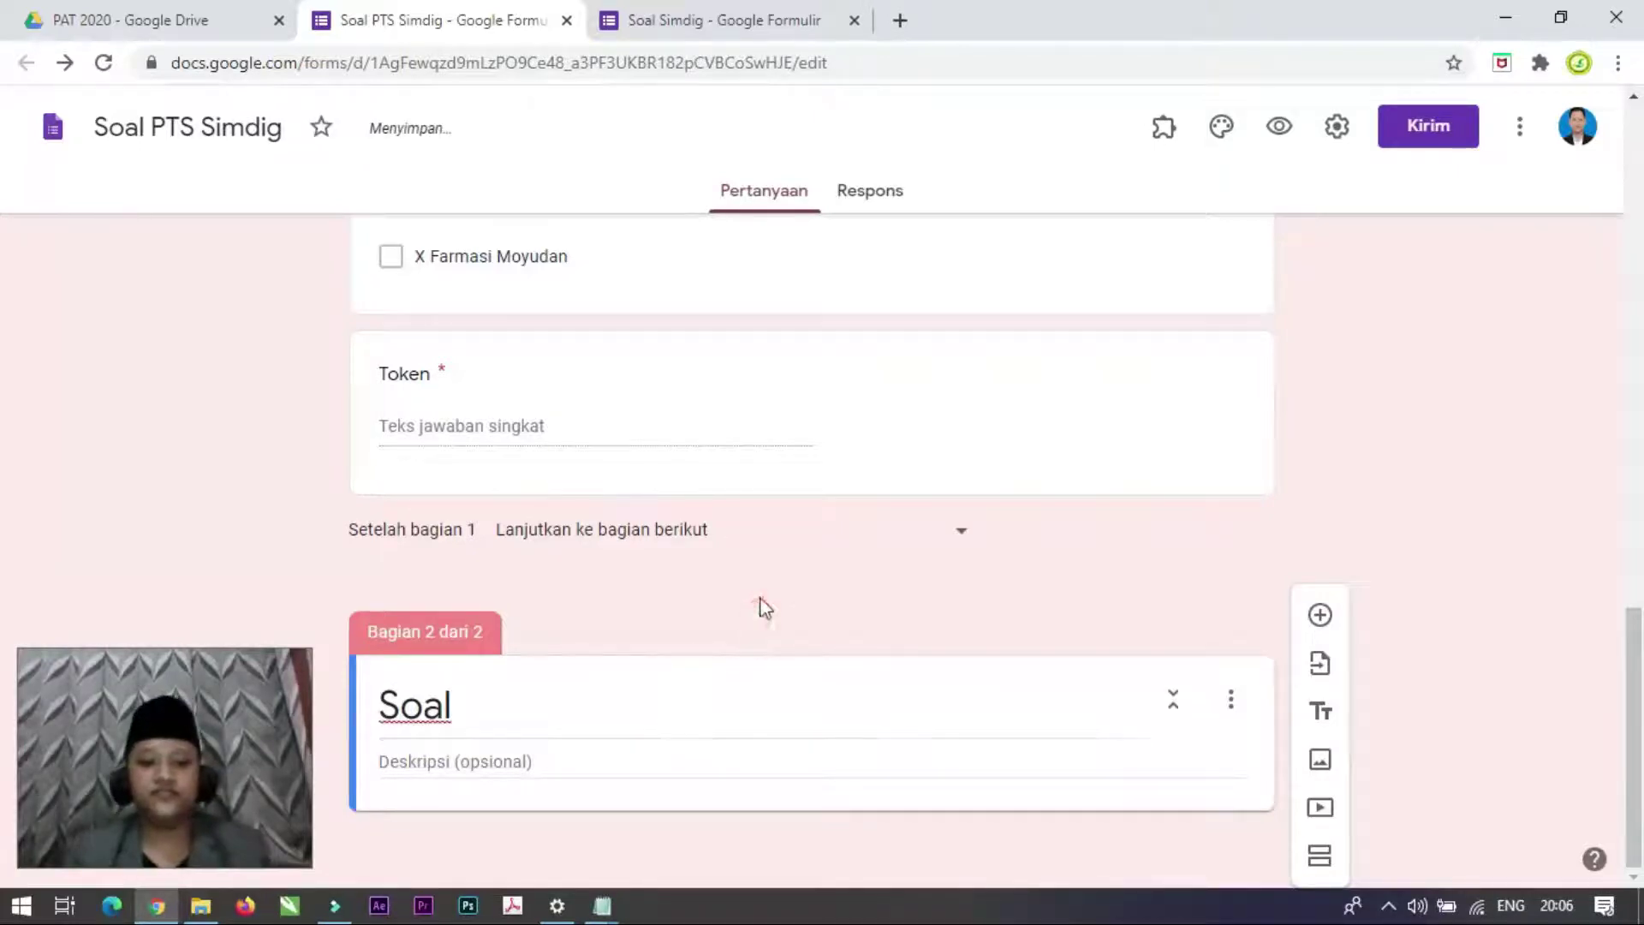
Step: Add a blank question to the Soal section, then open Downloads in File Explorer
click(1320, 616)
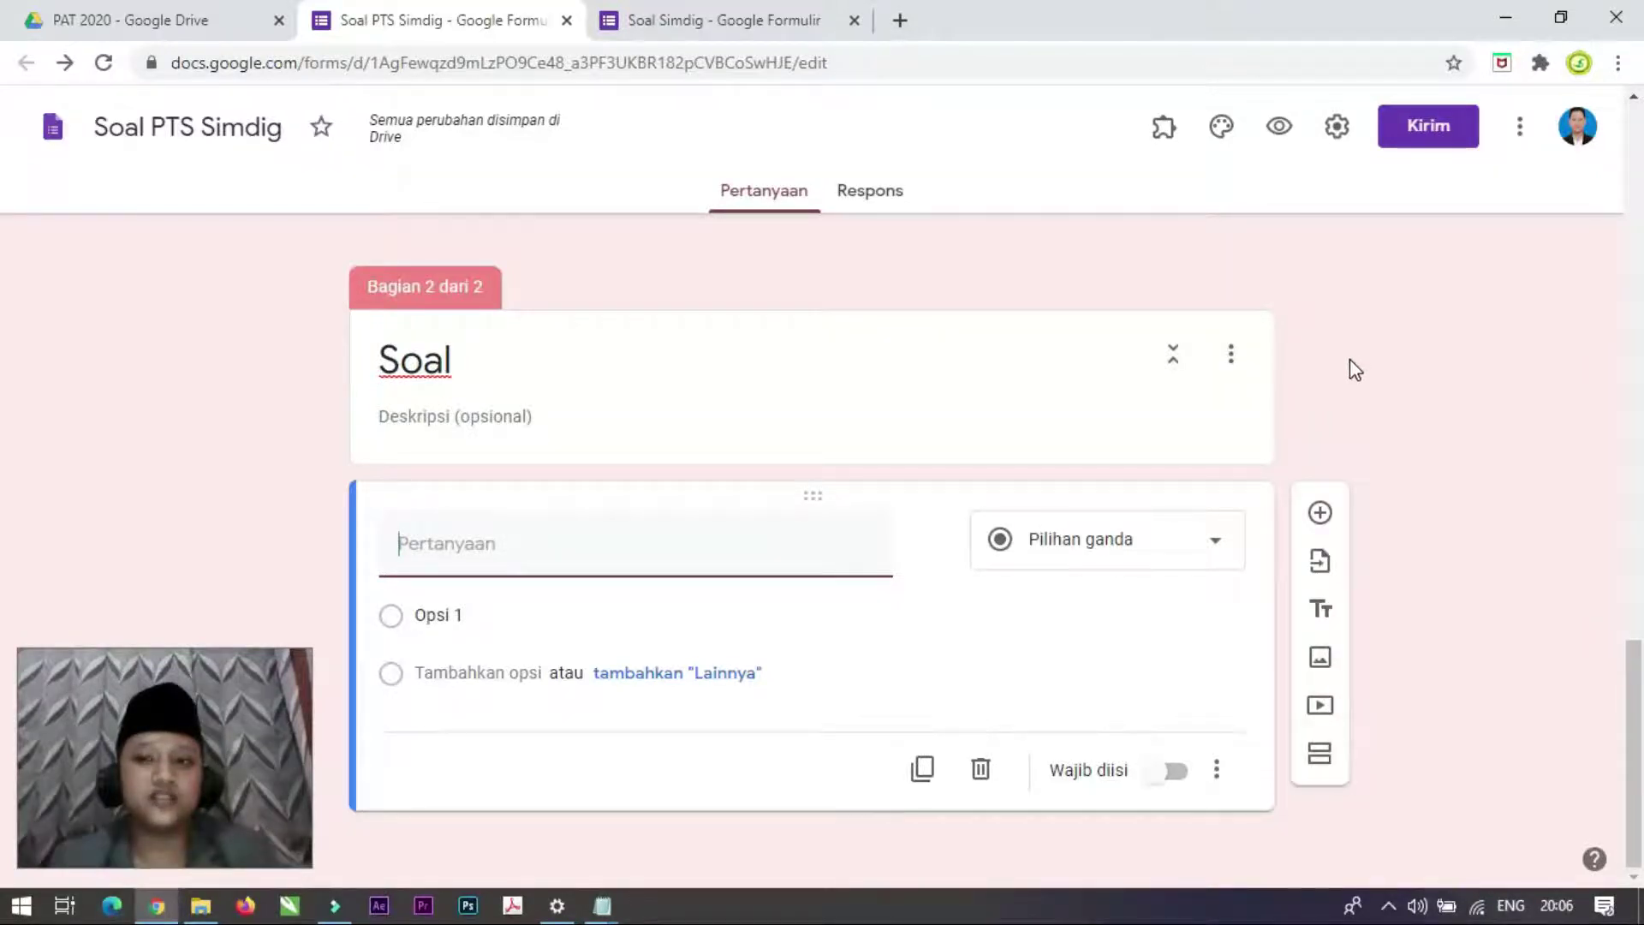
click(199, 906)
click(86, 585)
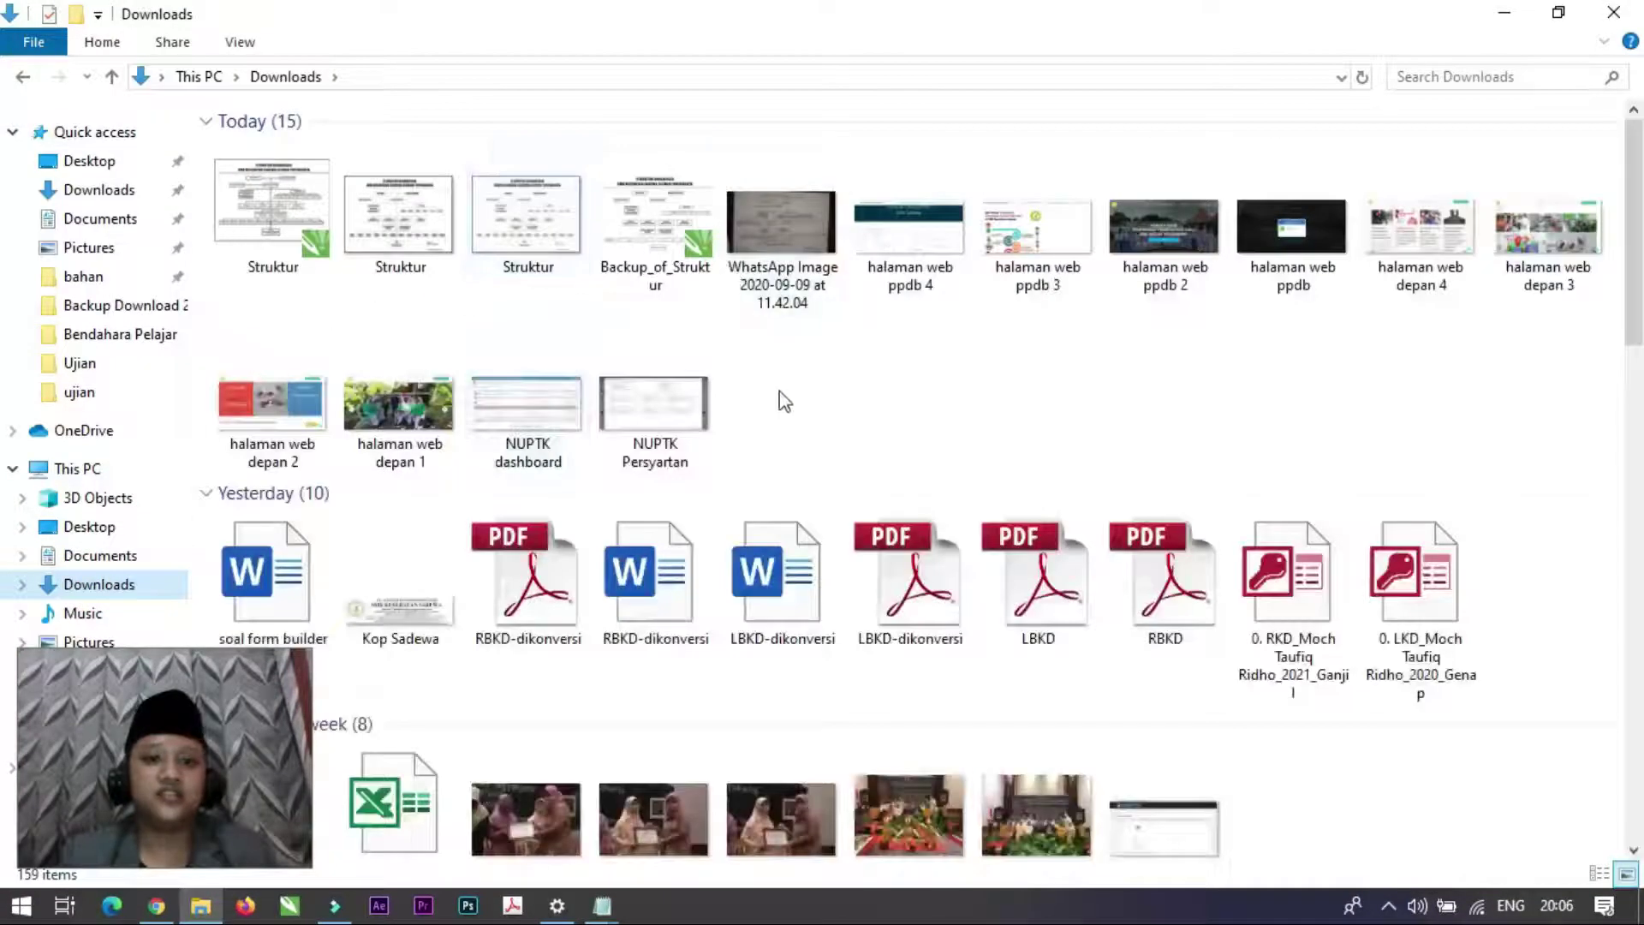
Step: Open the 'soal form builder coba' Word document from the Downloads folder
scroll(775, 569, down, 8)
scroll(752, 616, up, 3)
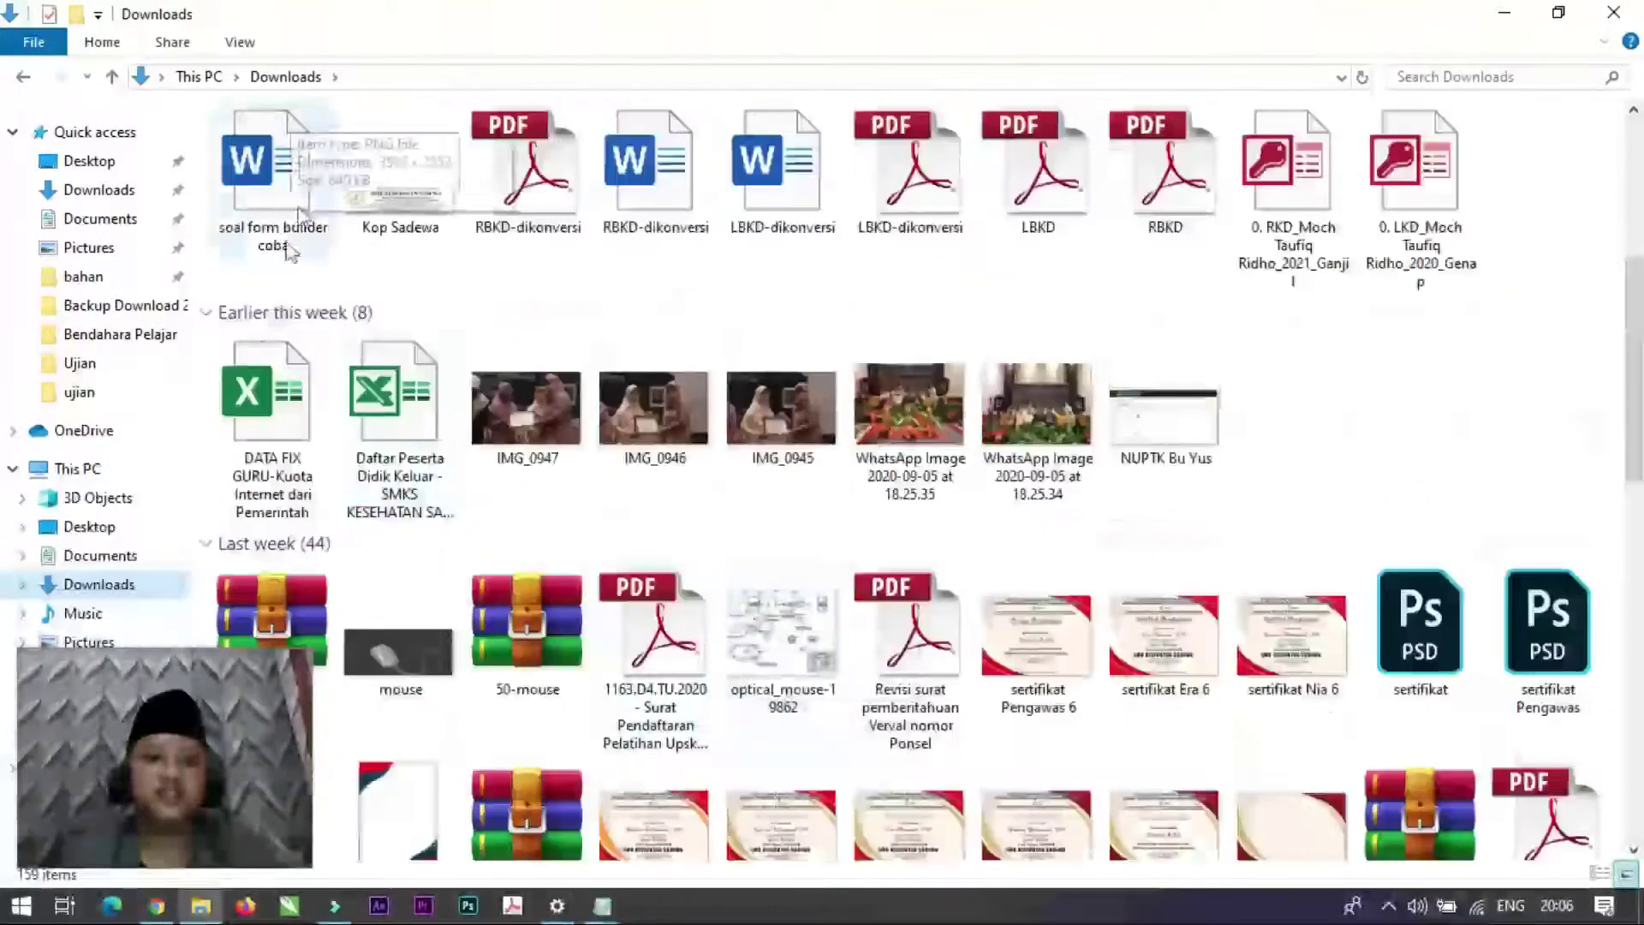
scroll(275, 166, up, 3)
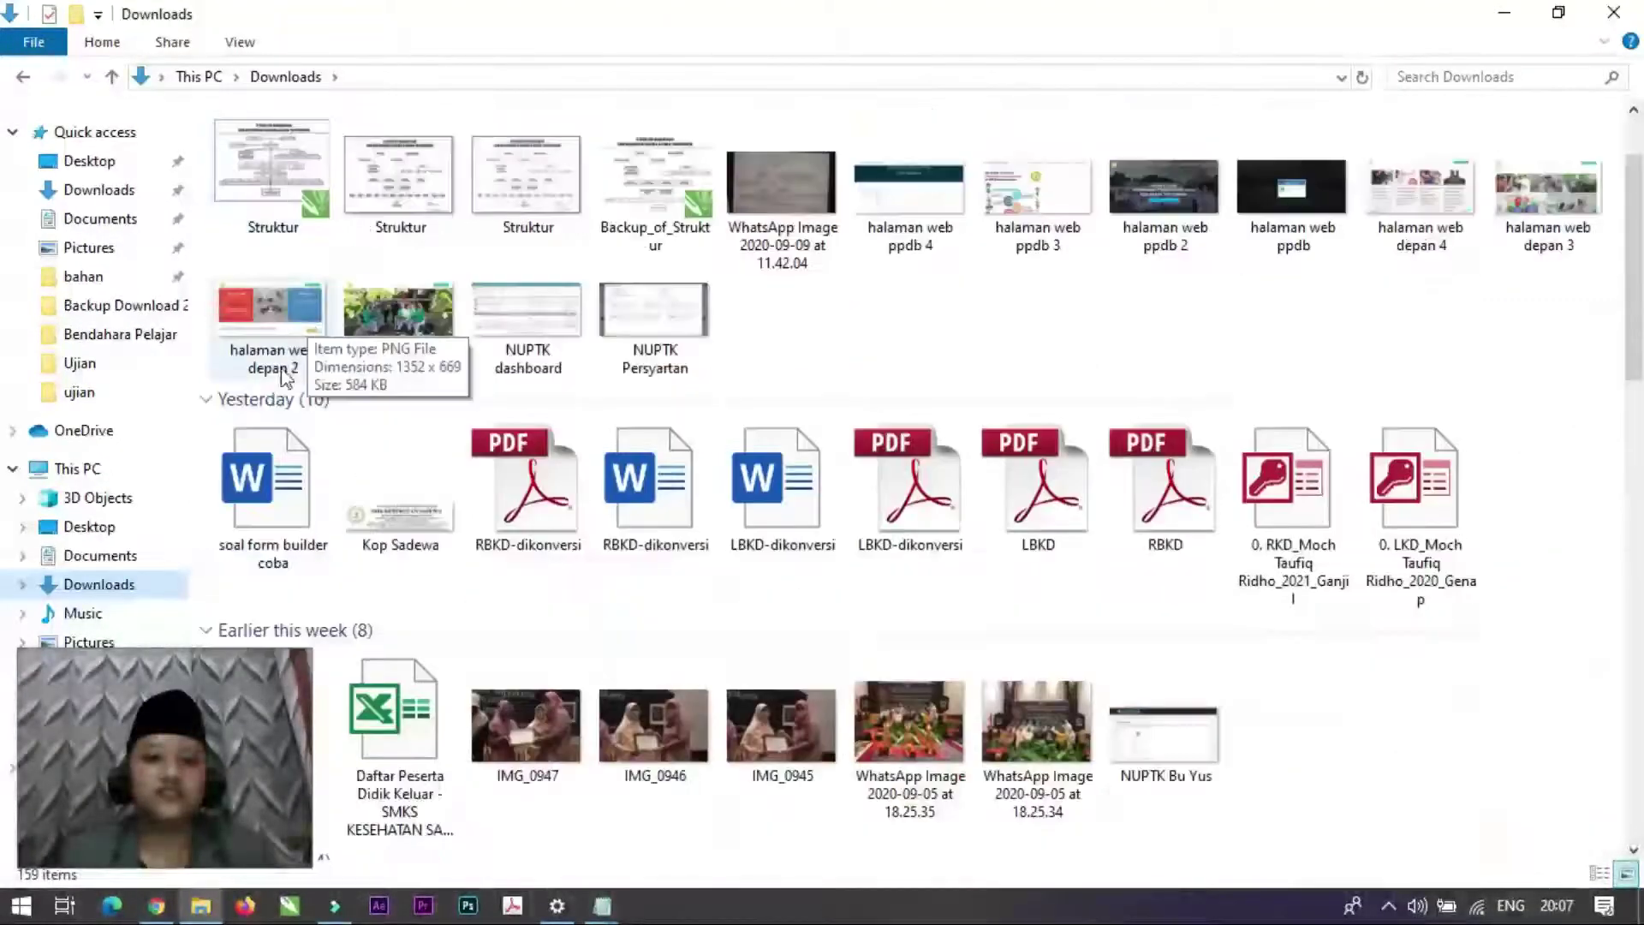
double_click(274, 462)
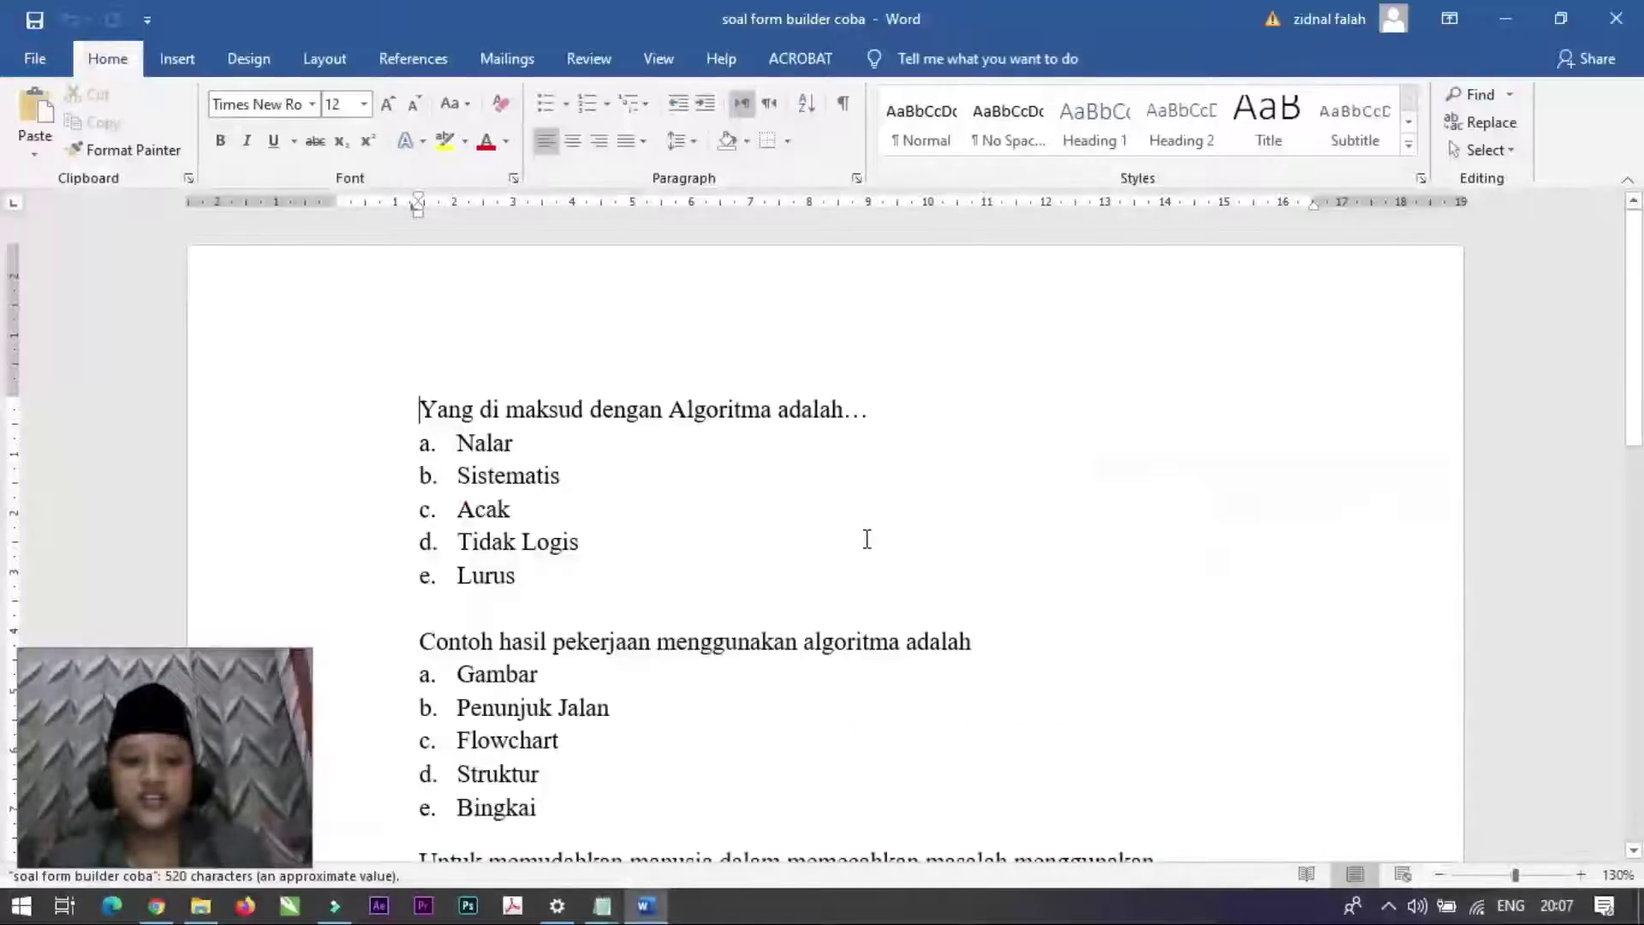
Step: Review the Algoritma multiple-choice questions in the Word document, then return to the form
scroll(867, 539, down, 2)
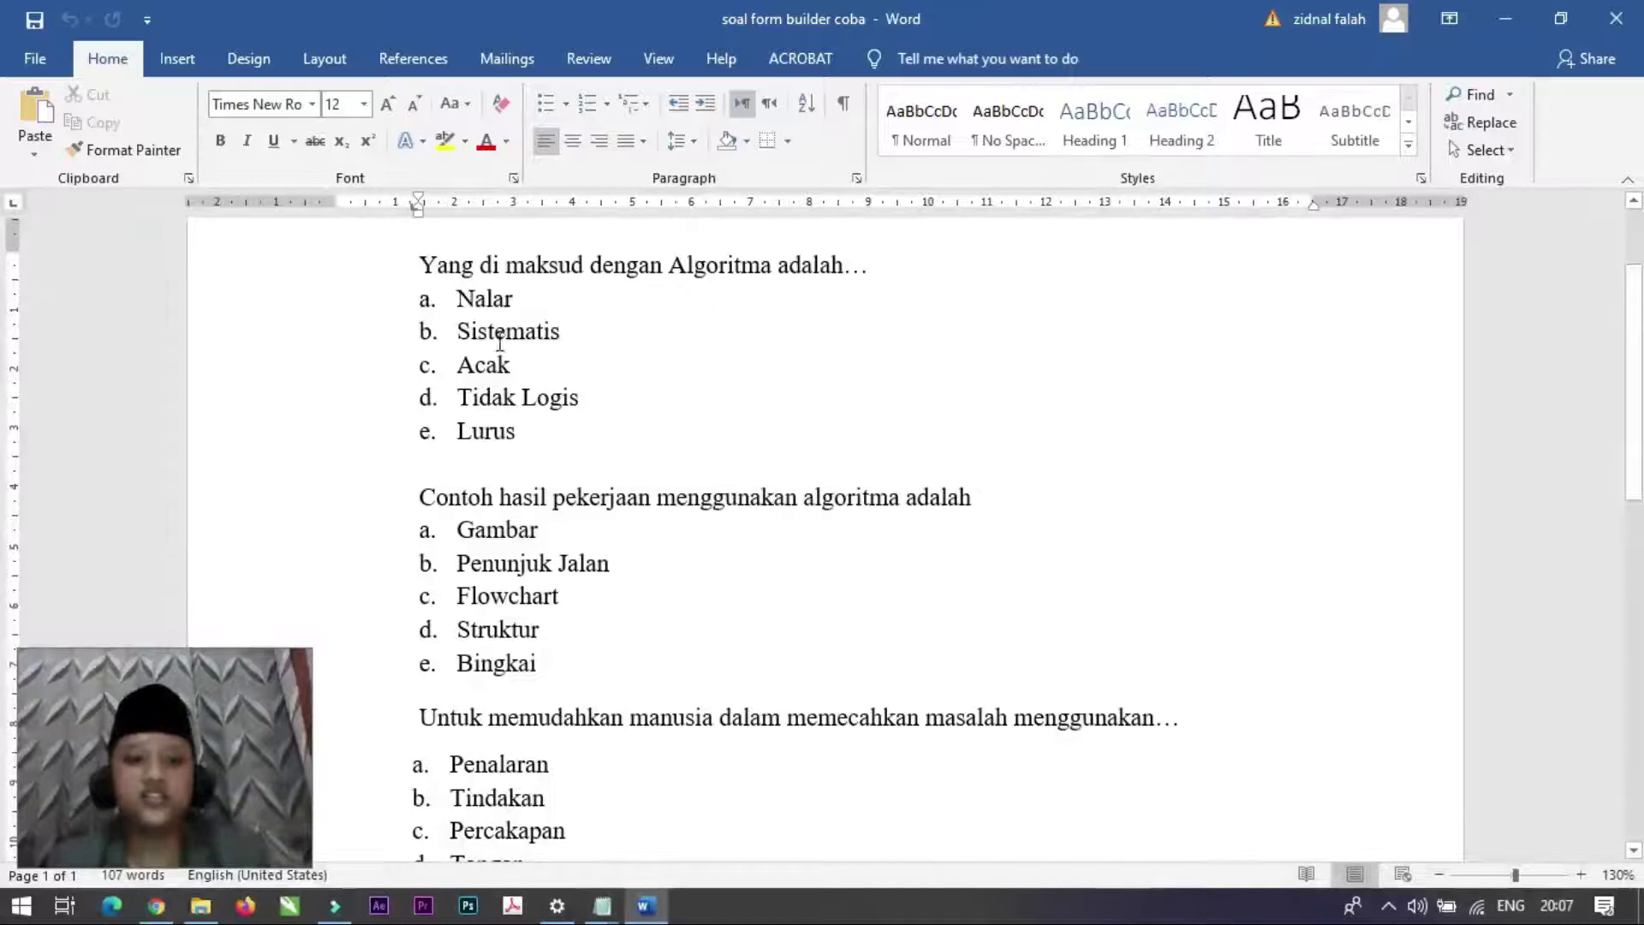
scroll(554, 506, down, 8)
scroll(554, 507, up, 10)
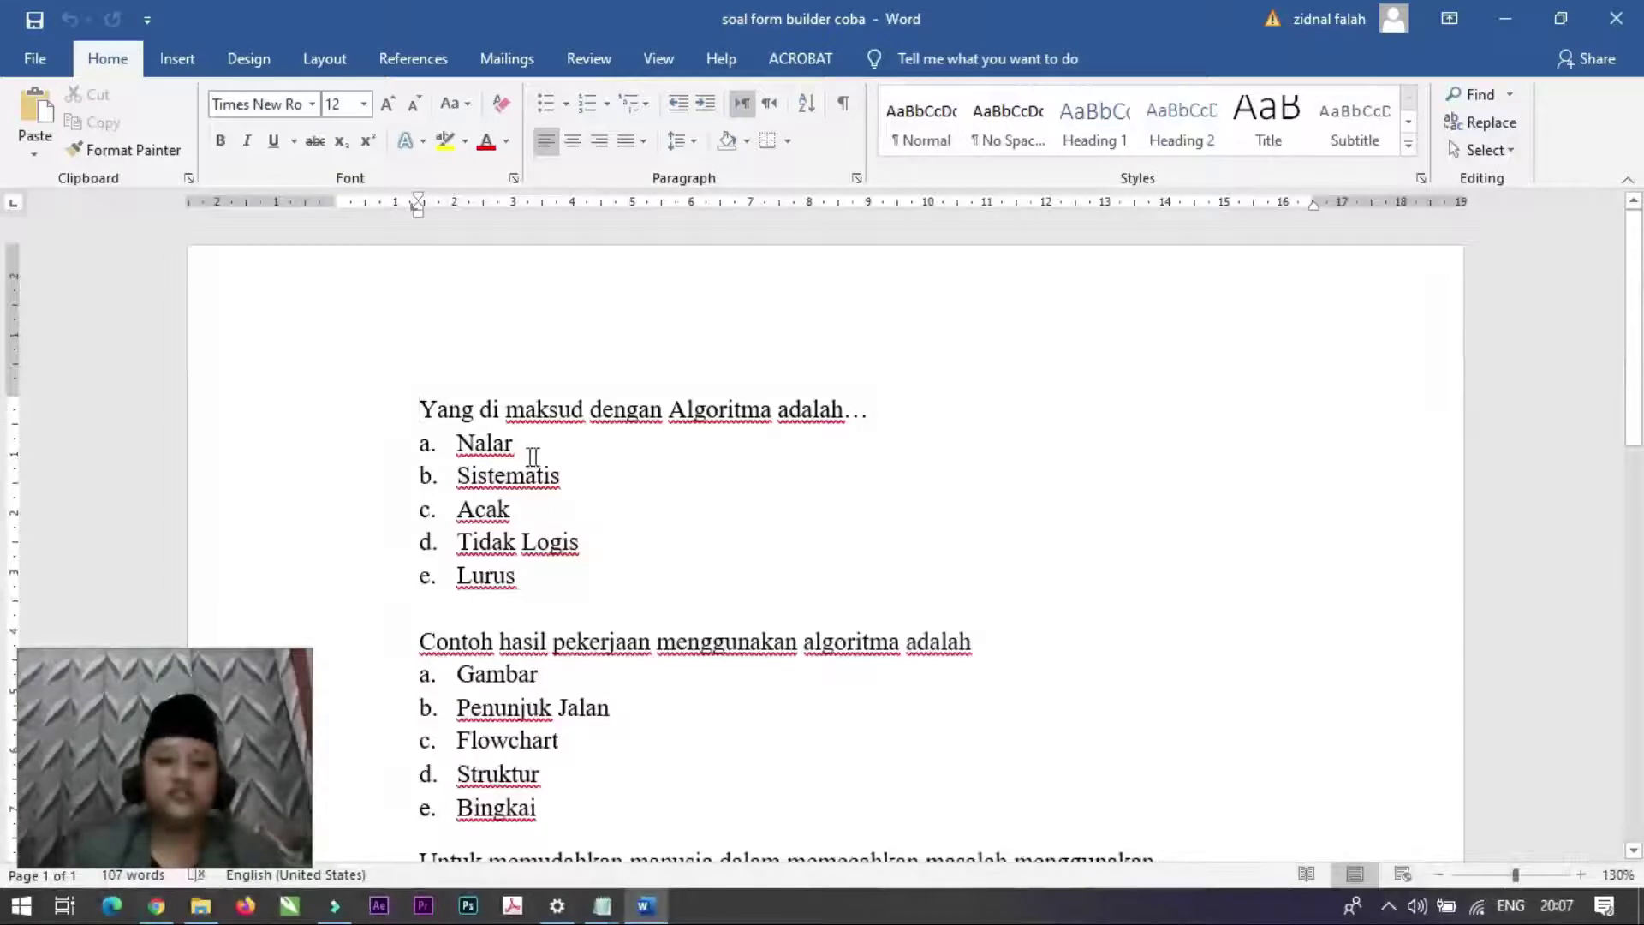
drag(532, 576, 371, 466)
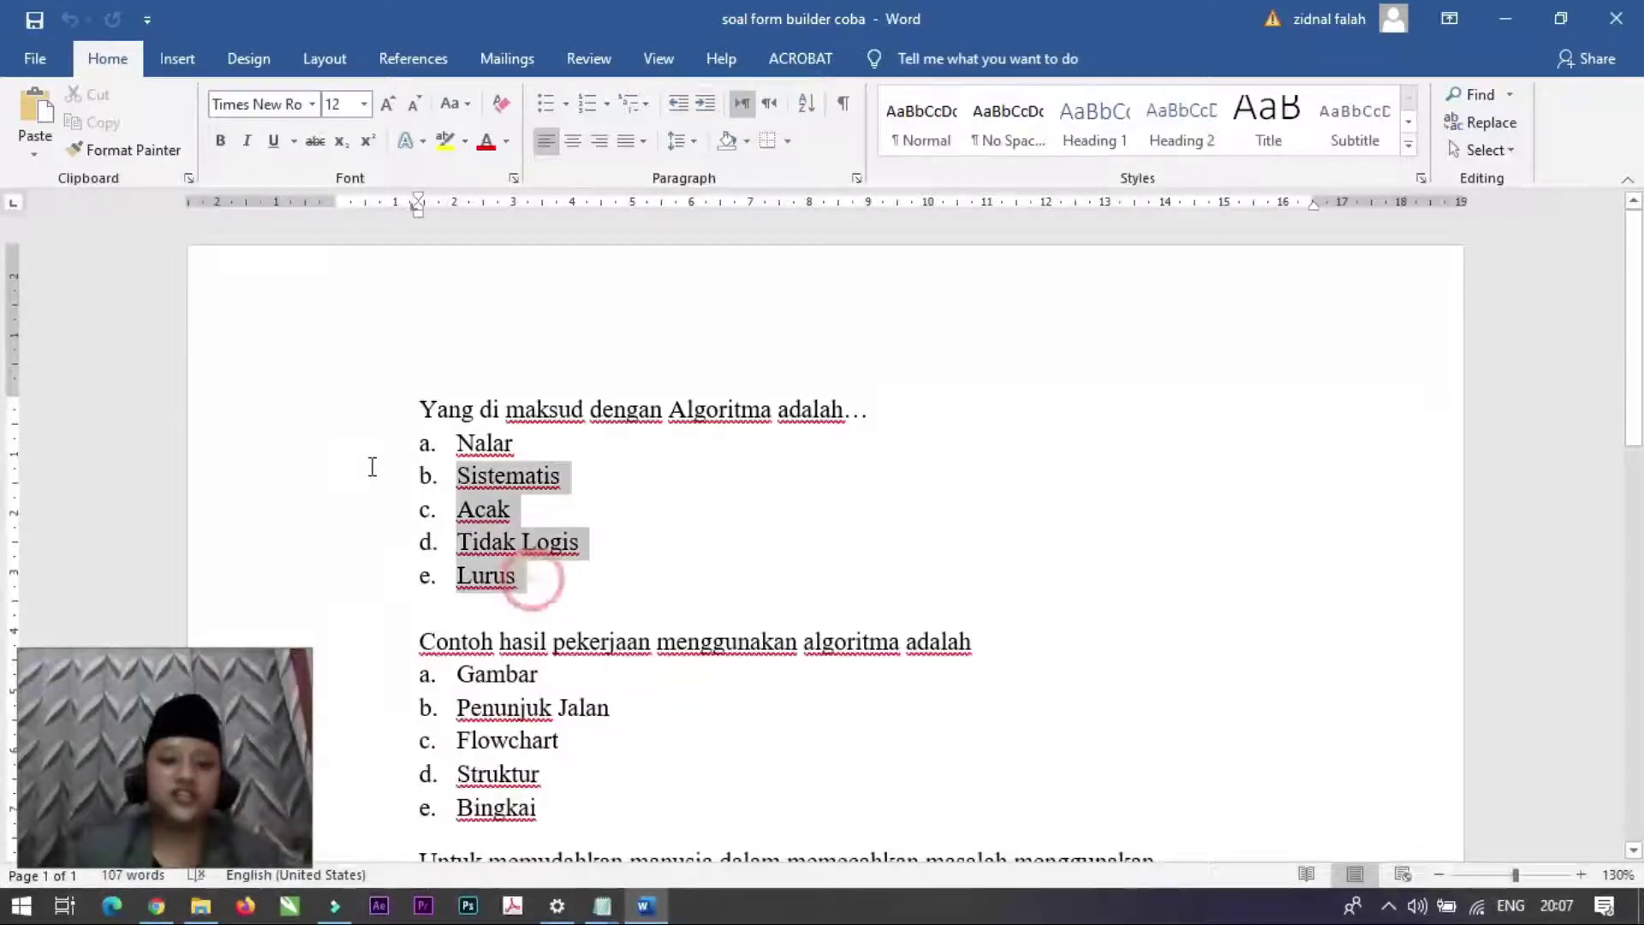
click(608, 580)
scroll(419, 606, down, 1)
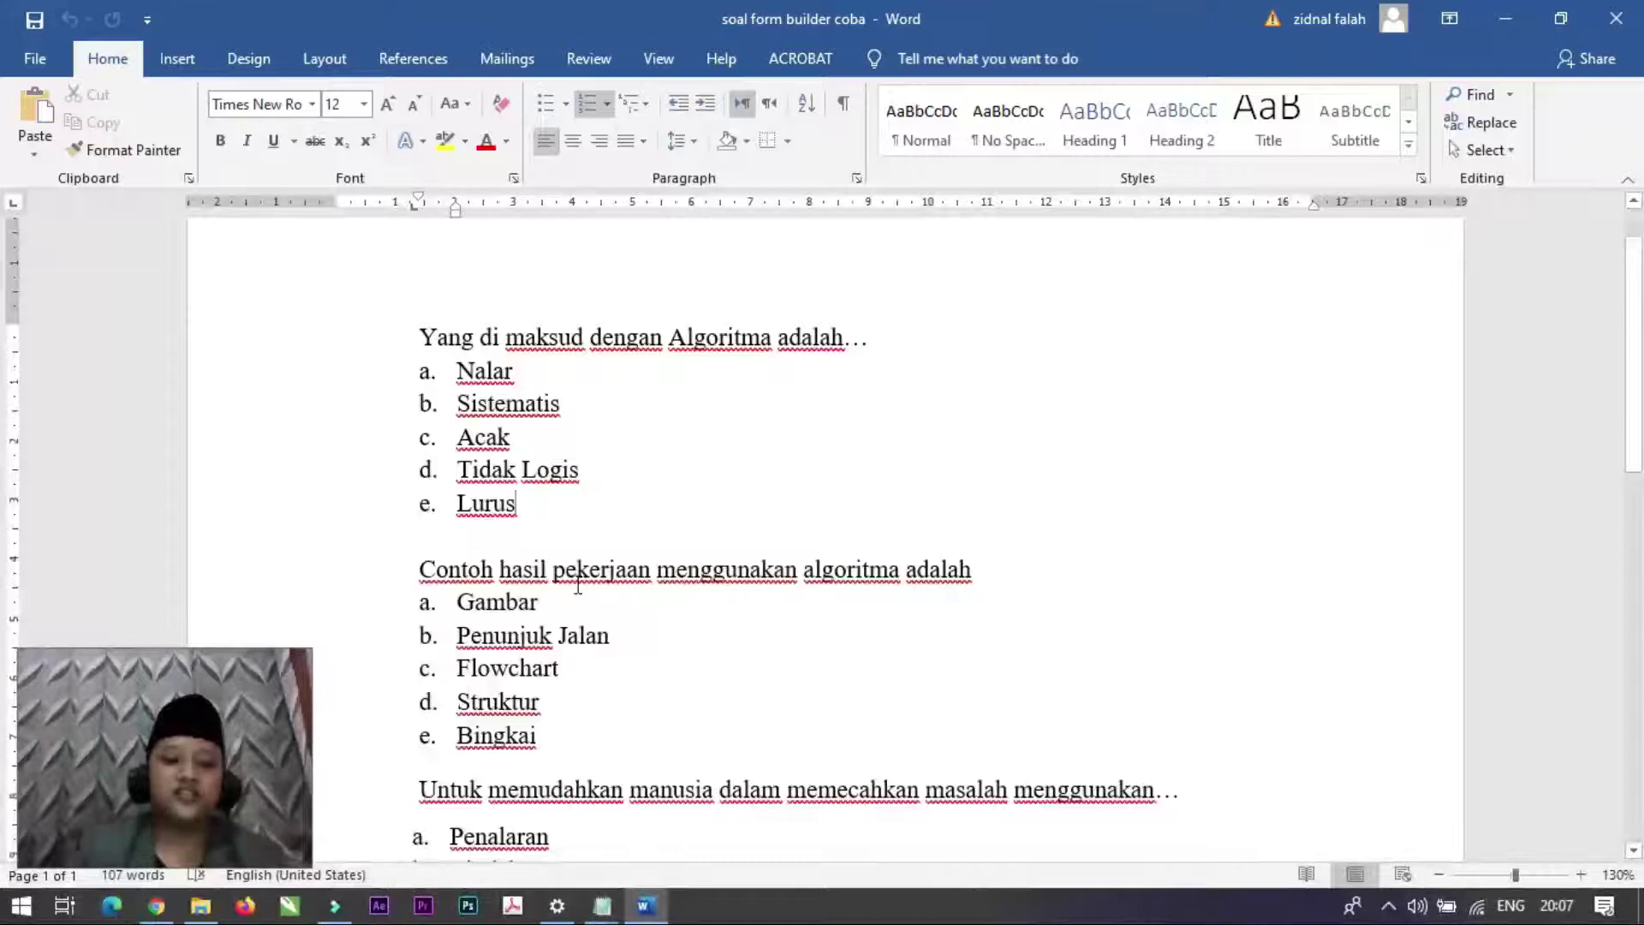
scroll(521, 536, down, 2)
scroll(531, 480, up, 2)
scroll(550, 581, down, 6)
scroll(552, 583, down, 6)
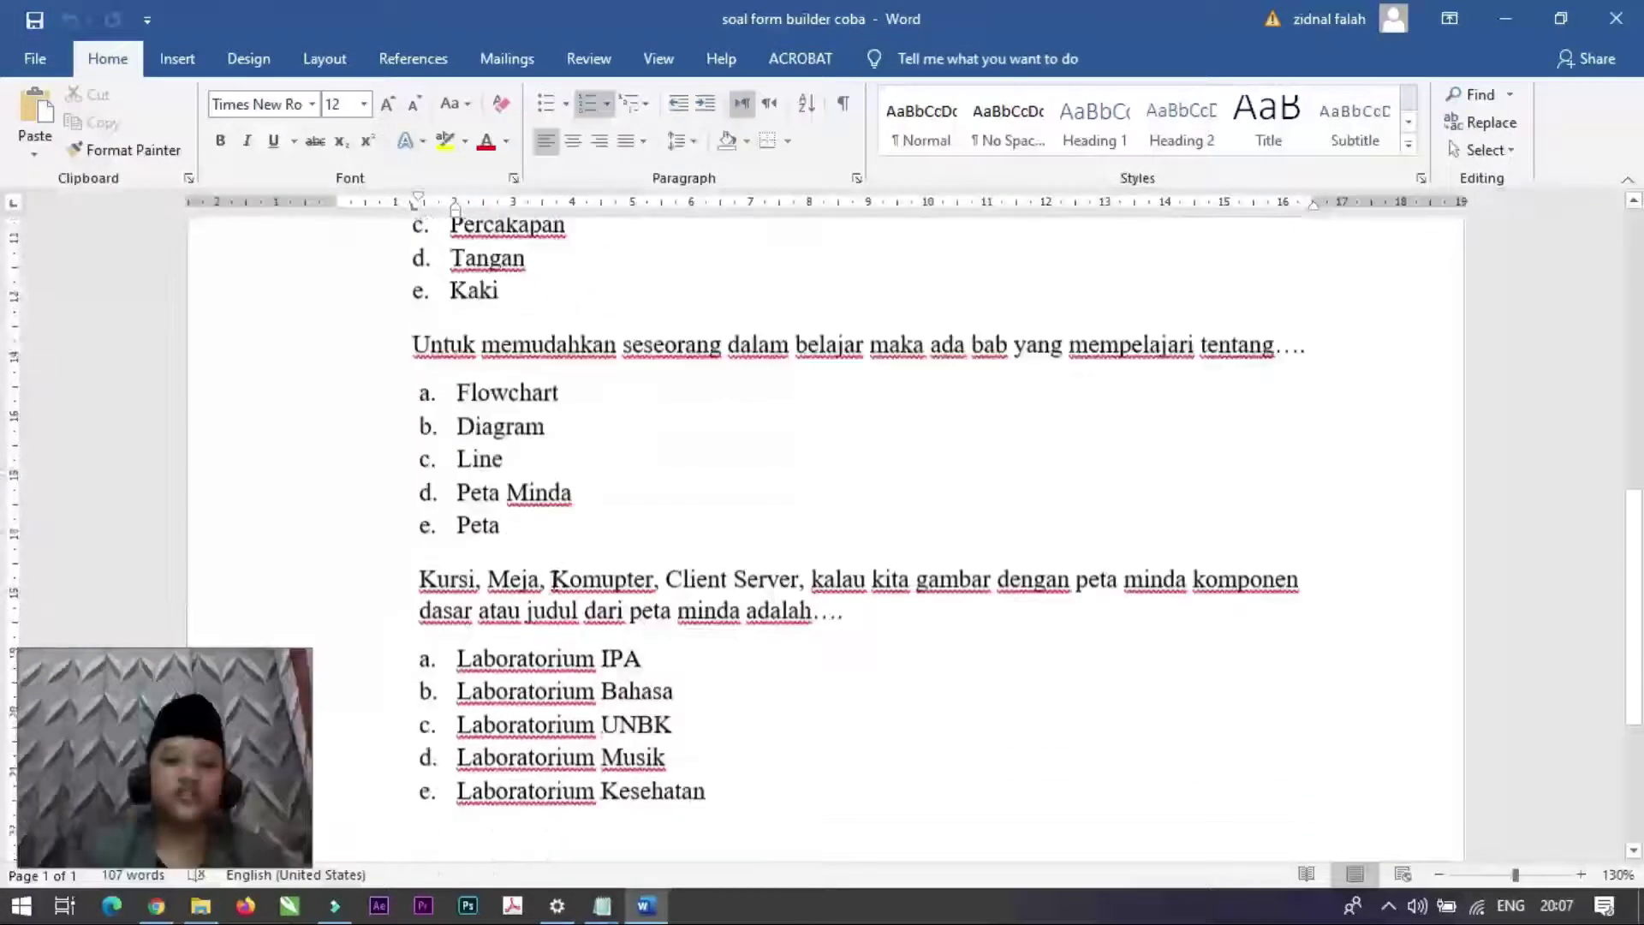
scroll(548, 586, up, 7)
scroll(544, 590, up, 5)
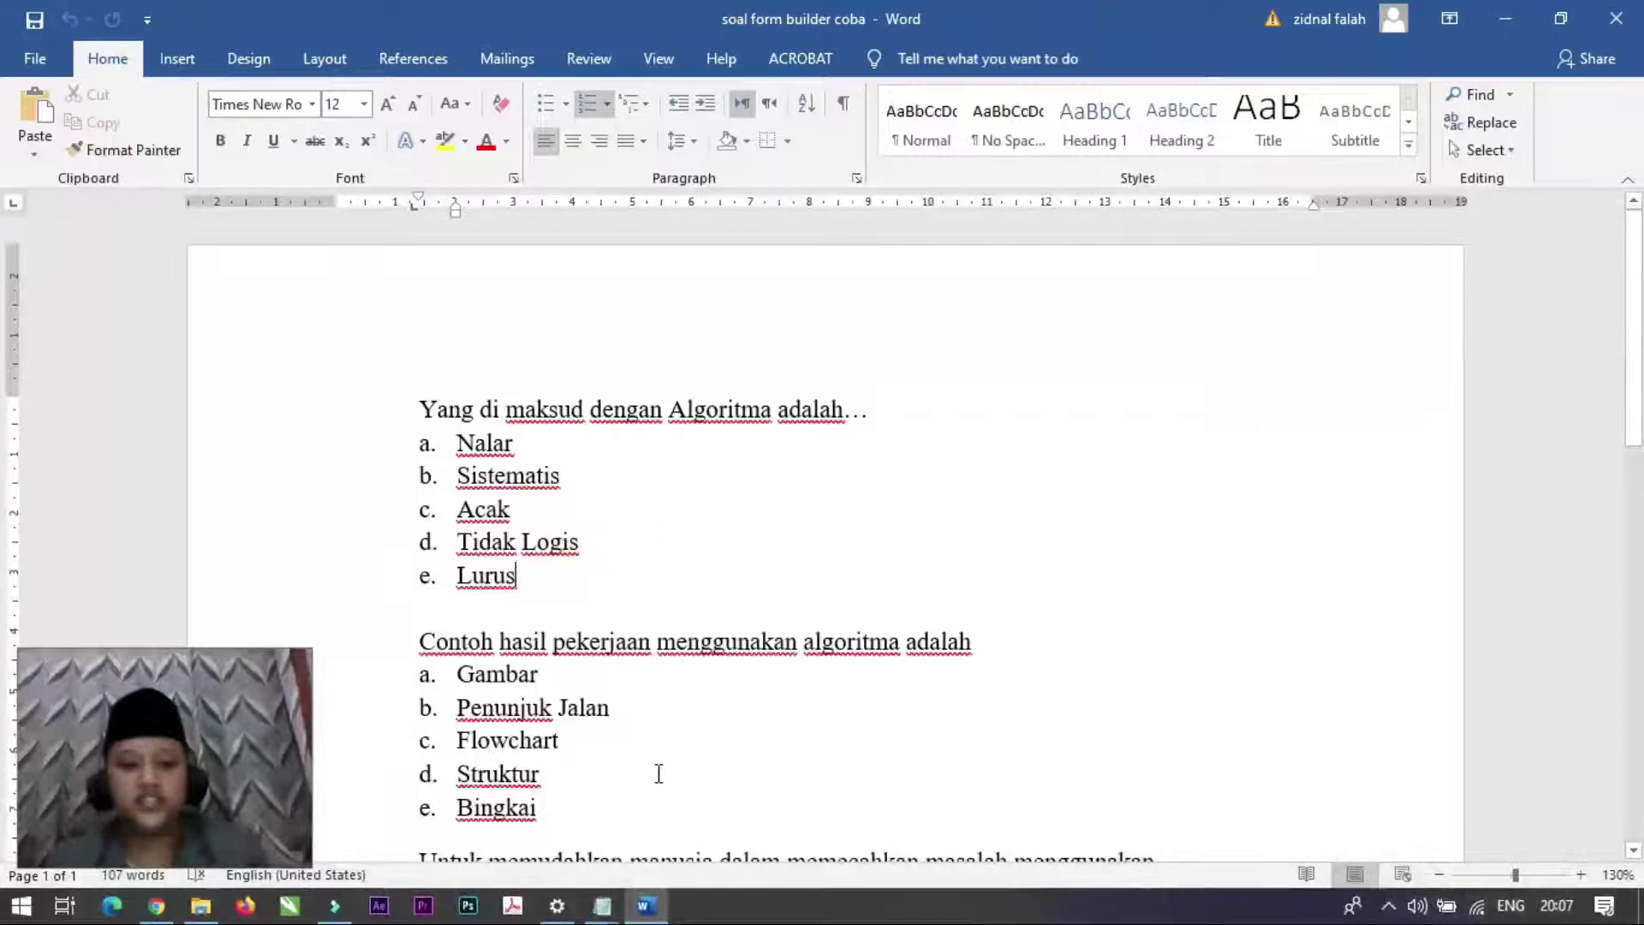
click(156, 908)
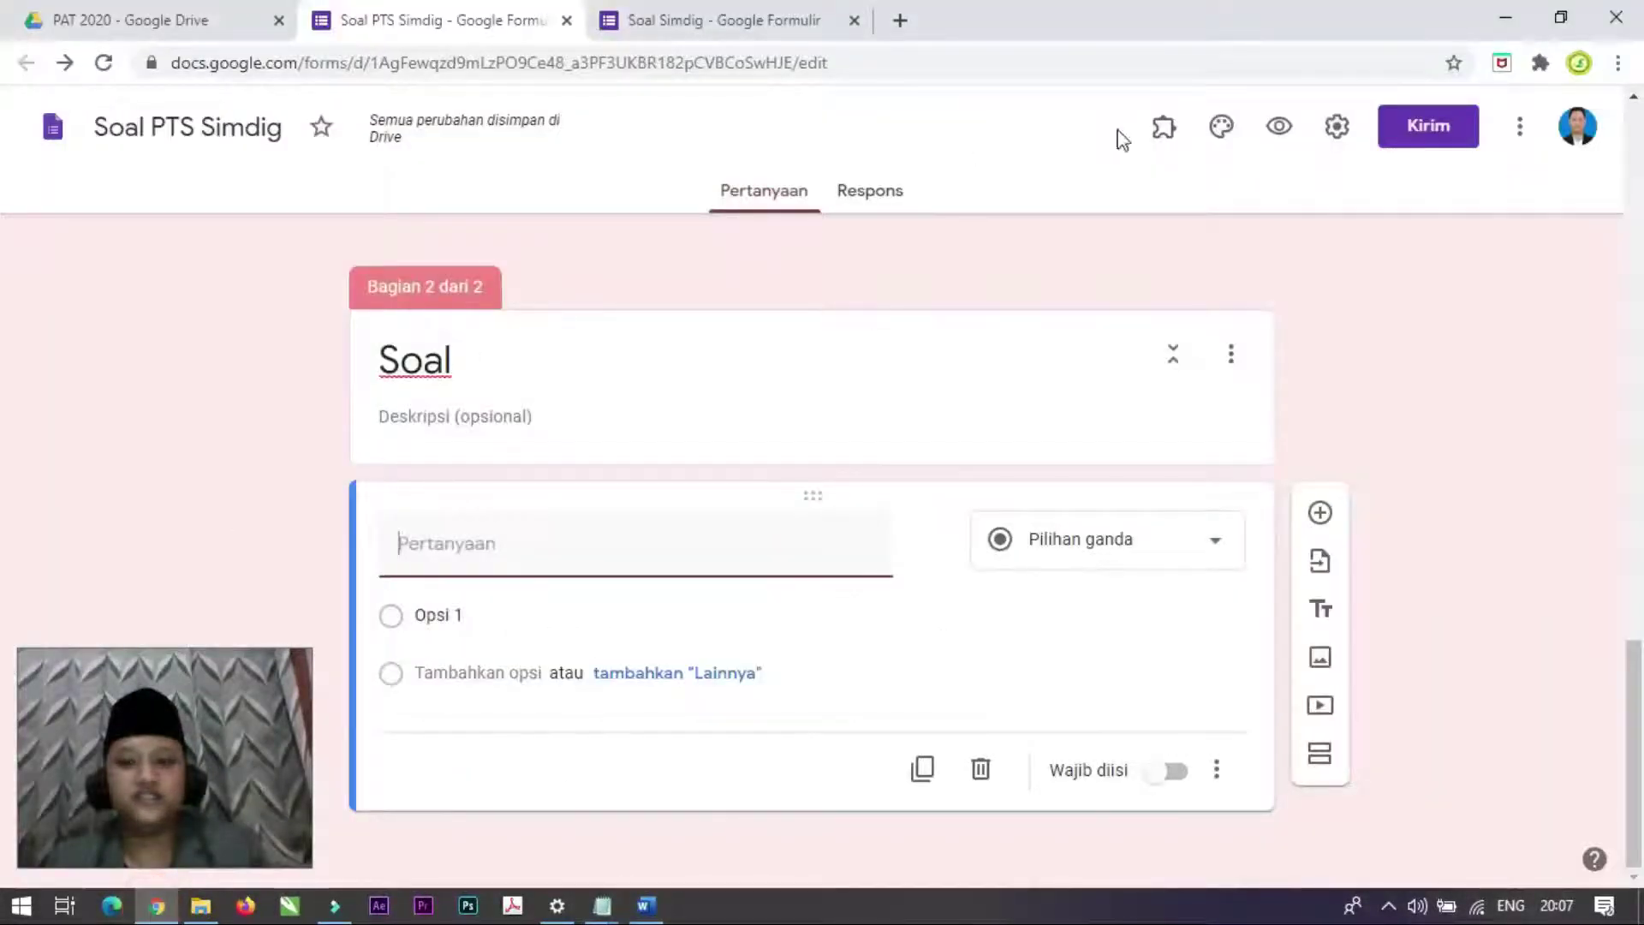
Step: Check the installed add-ons, then open the add-on store from the More menu
click(1167, 134)
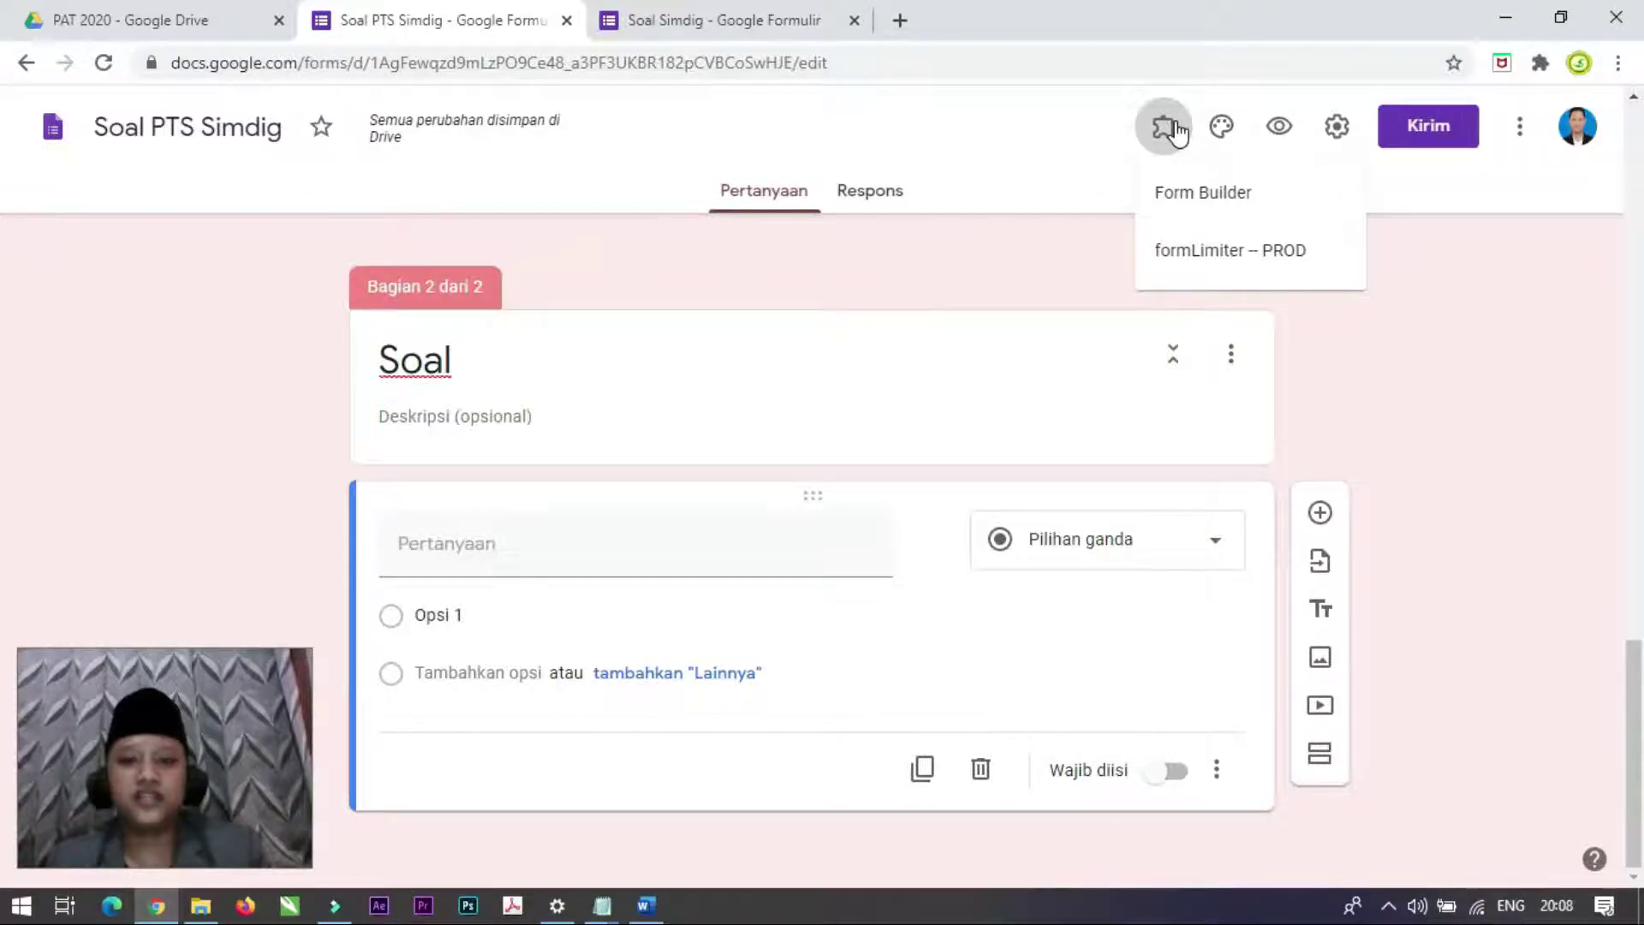
click(742, 20)
click(429, 20)
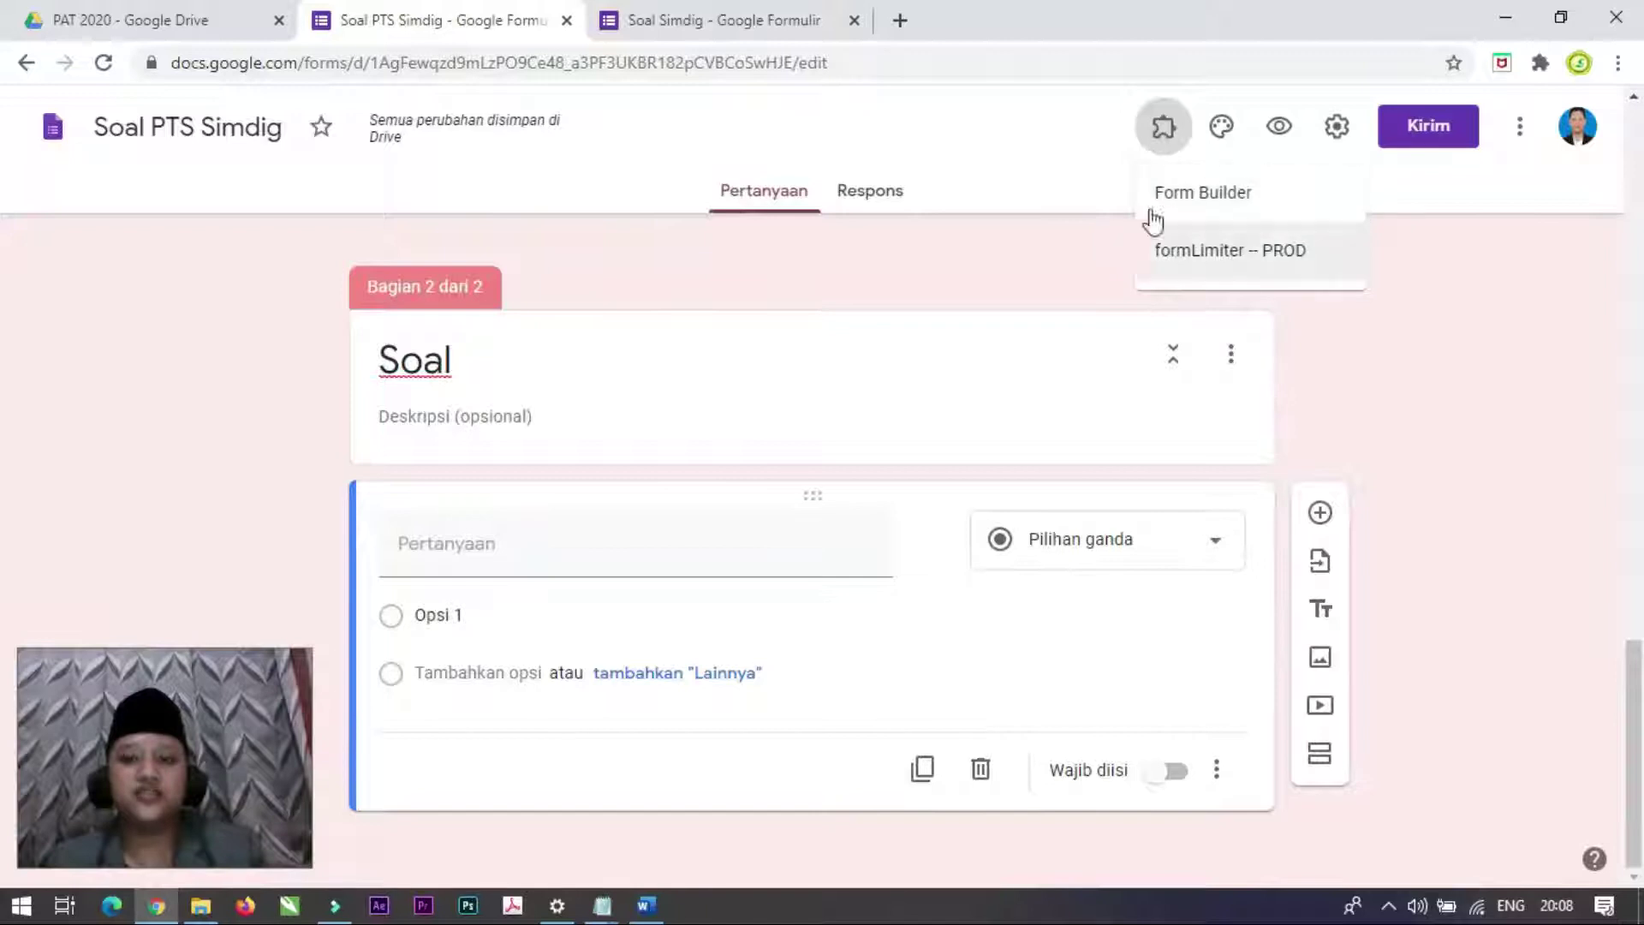
click(1460, 233)
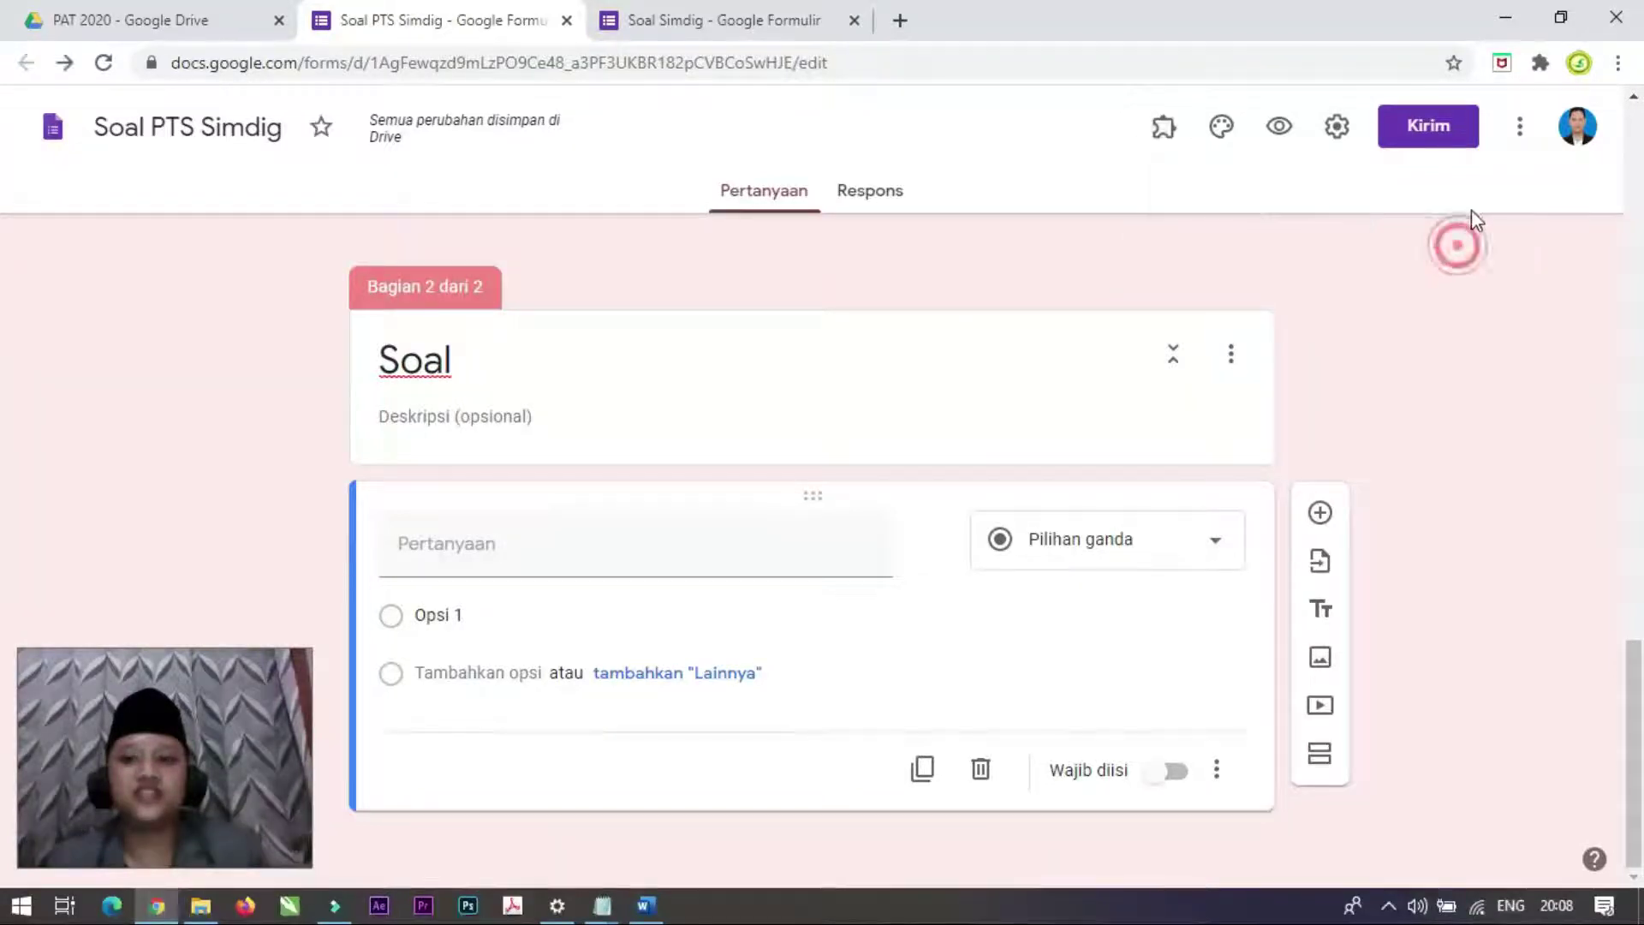
click(1520, 130)
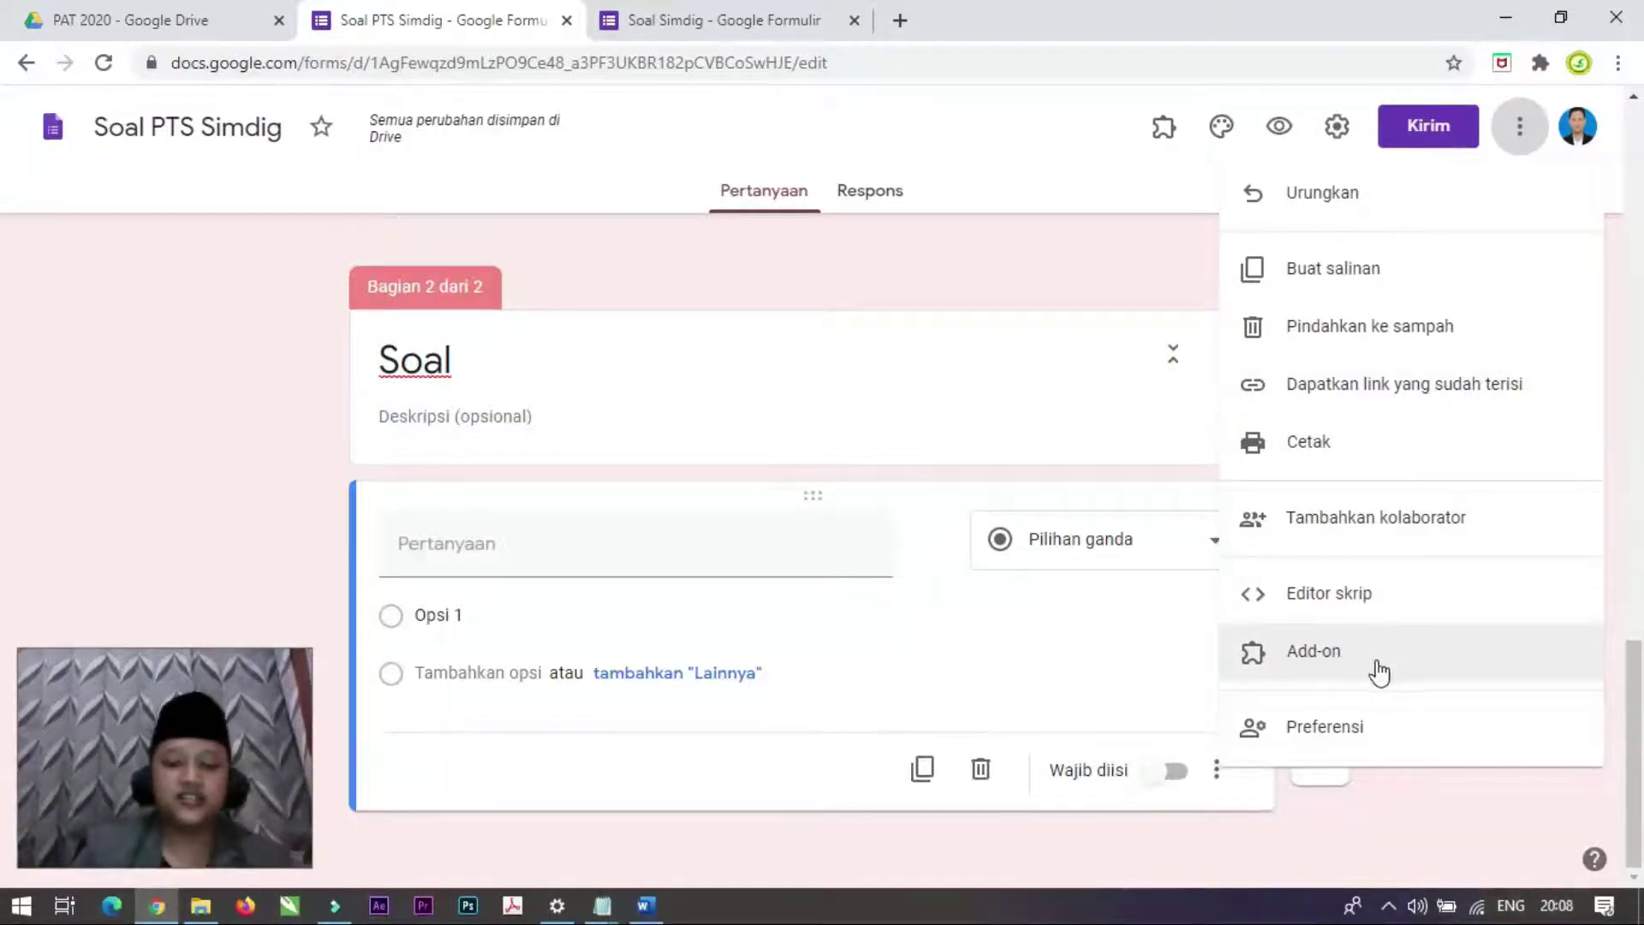
click(1342, 656)
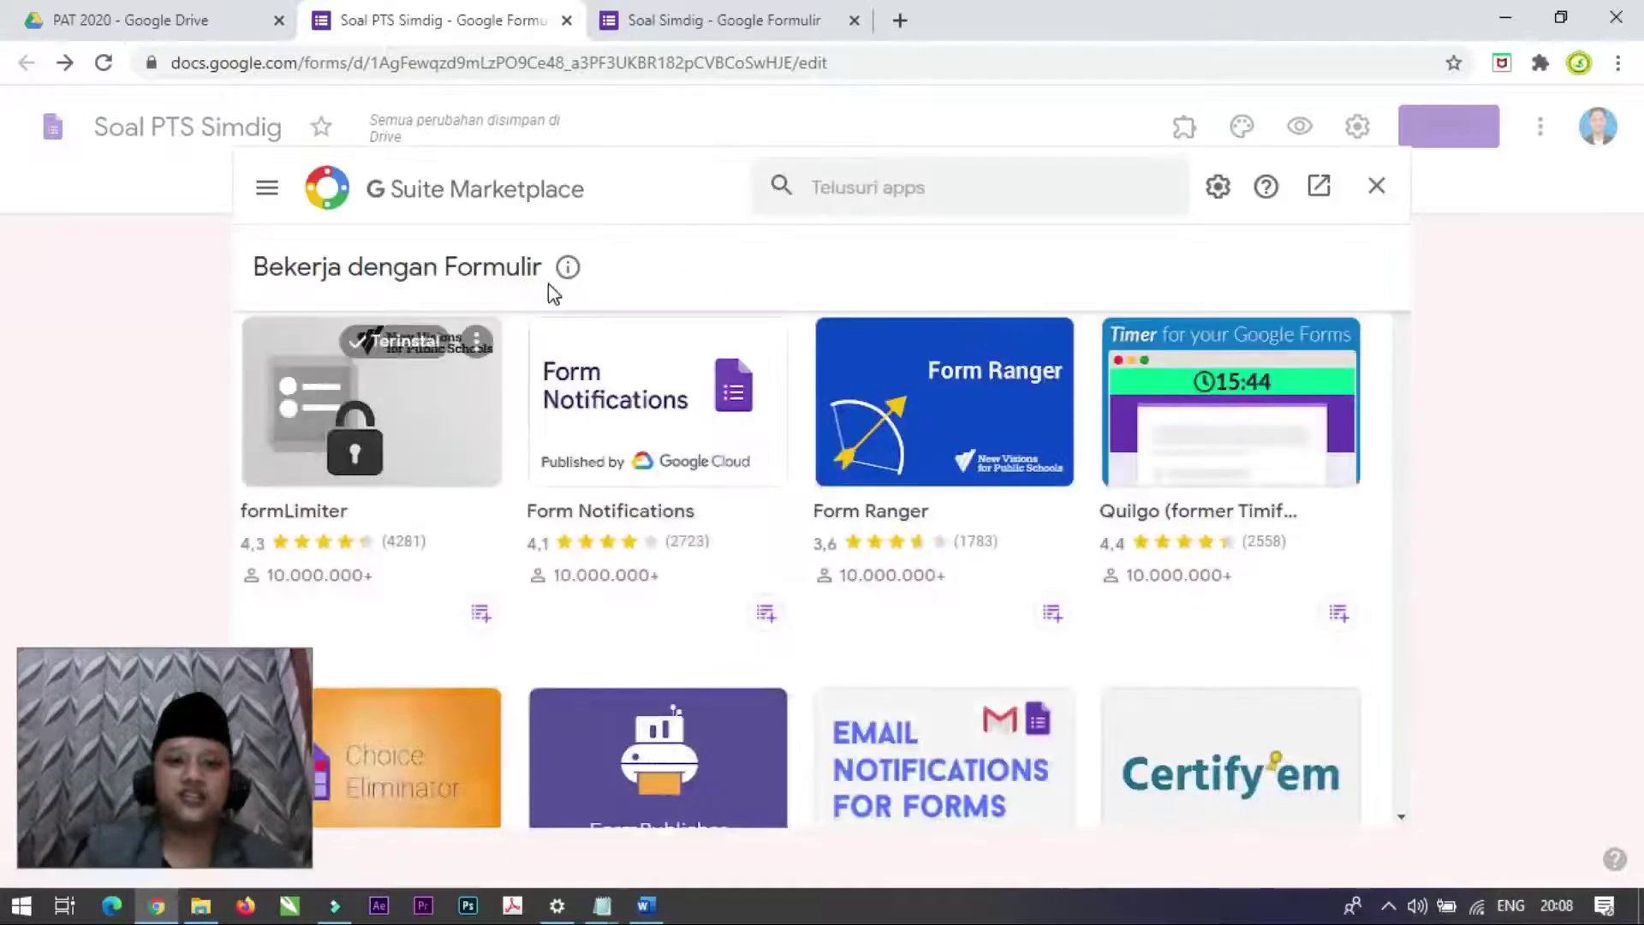
Step: Search the Marketplace for 'form builder' and open the Form Builder listing
click(874, 196)
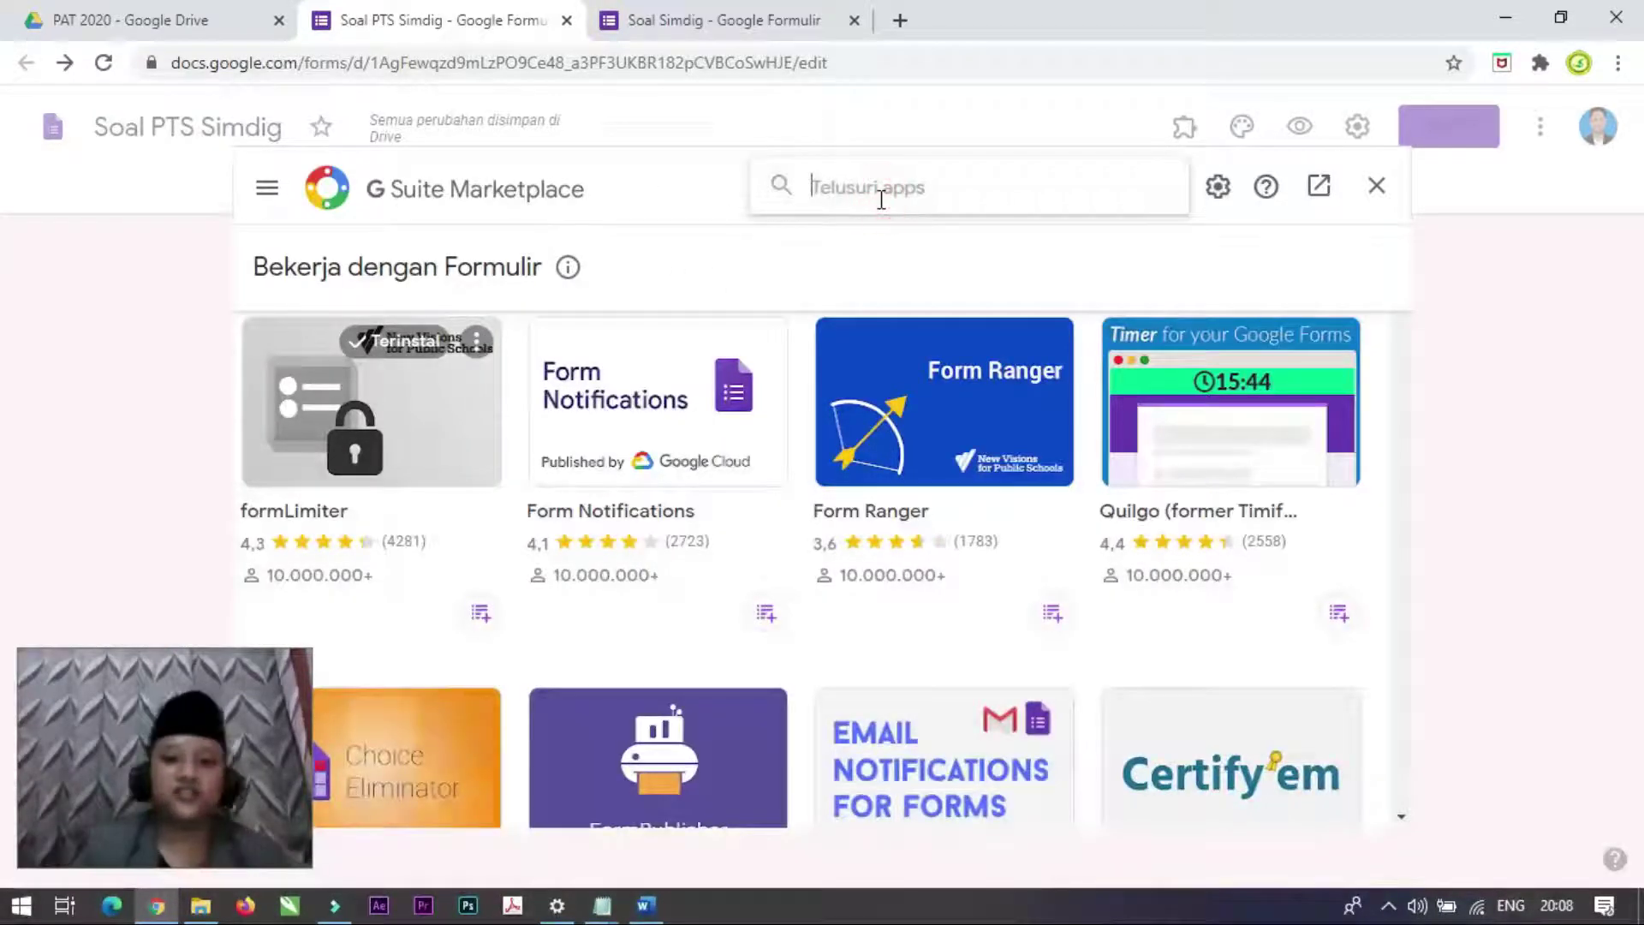
text(form)
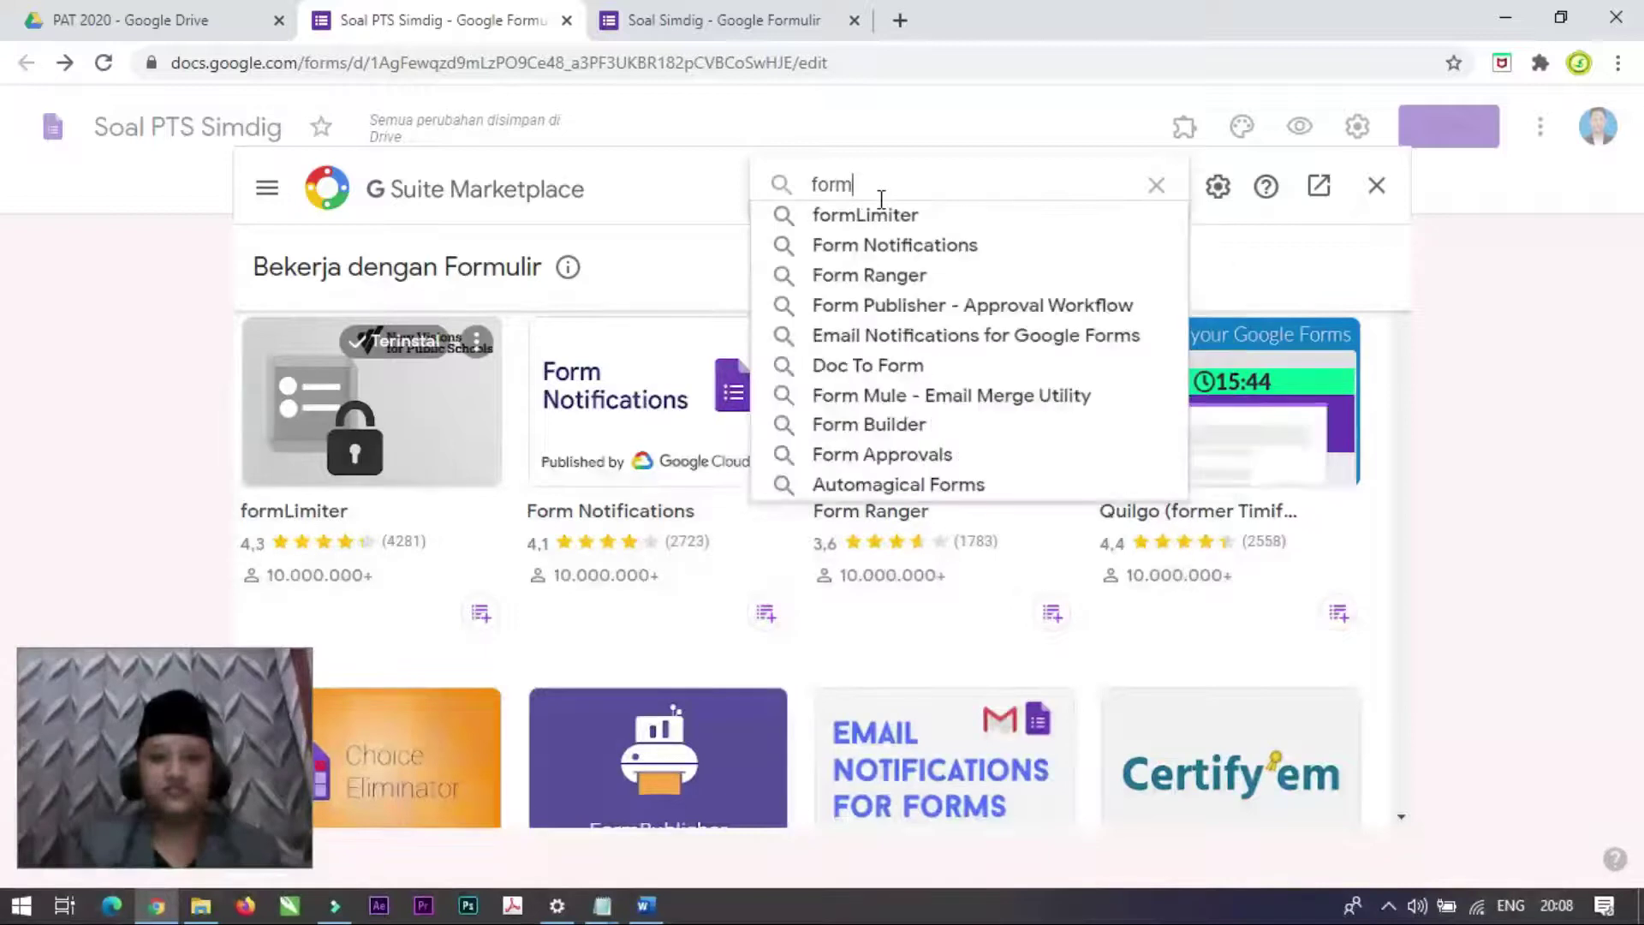
text(uilder)
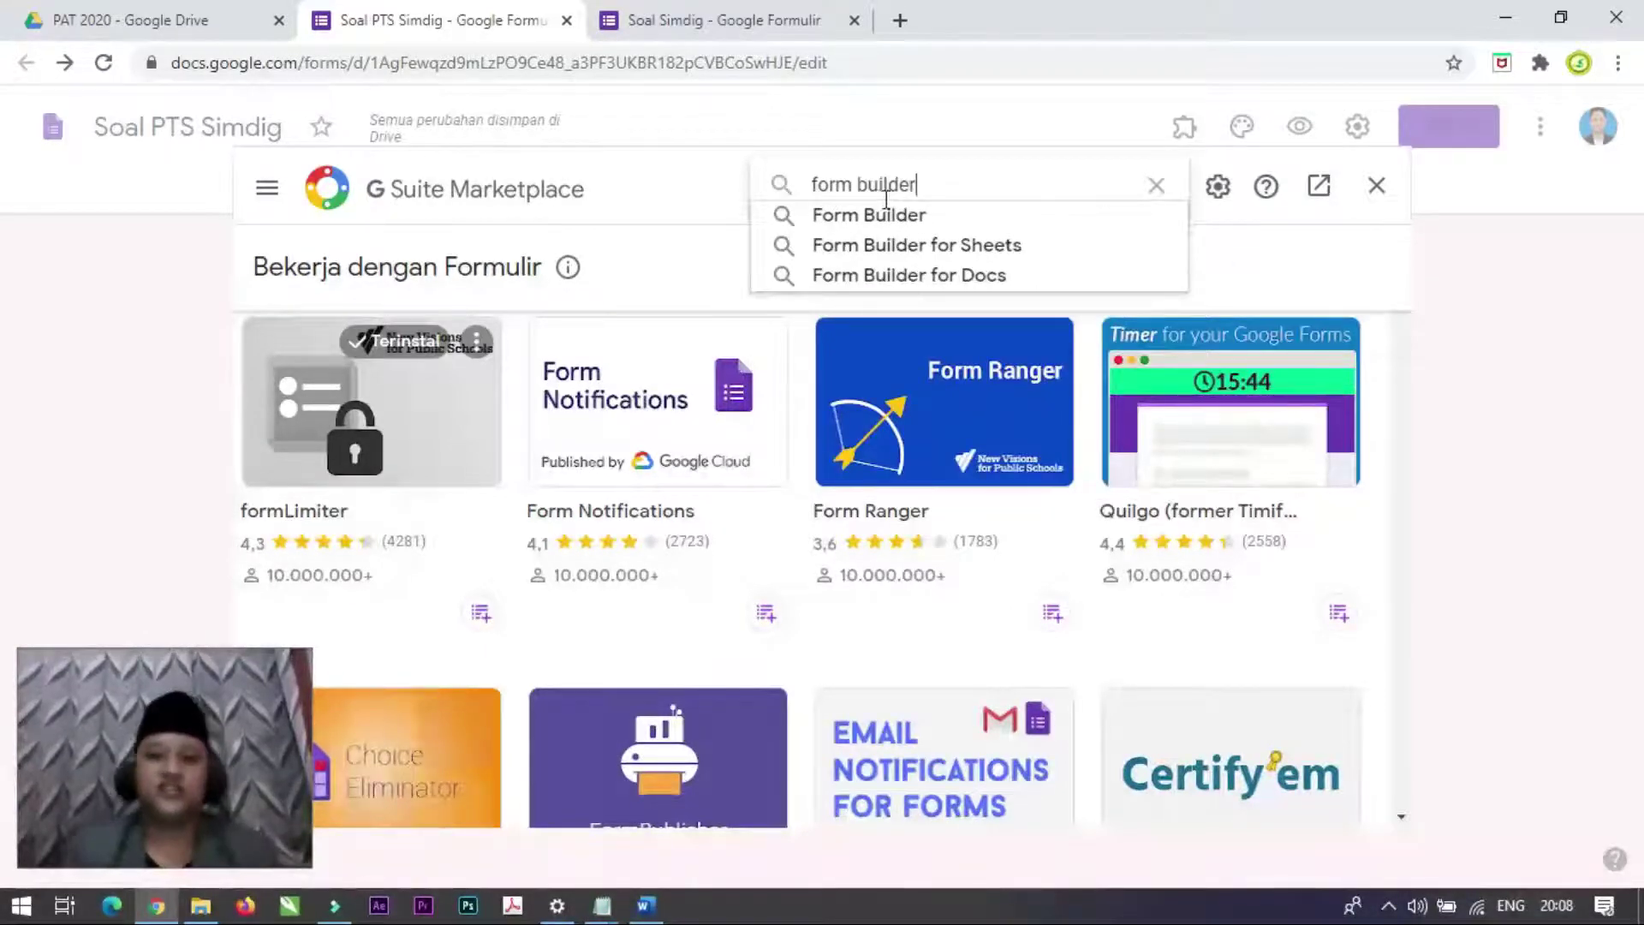
click(891, 215)
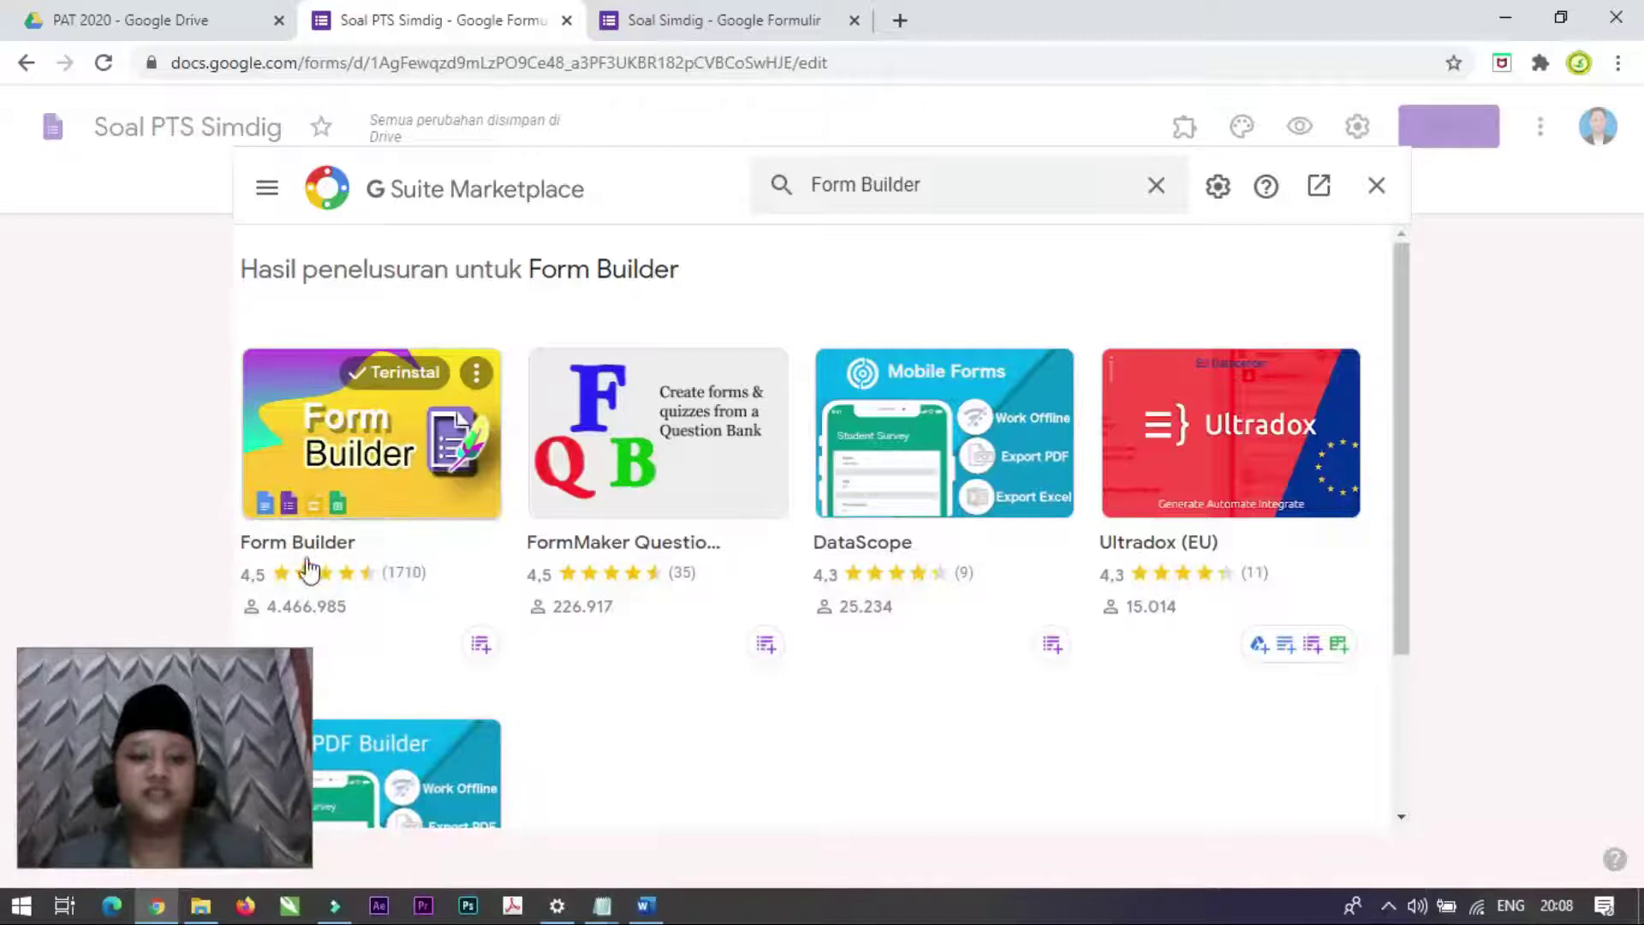
click(394, 448)
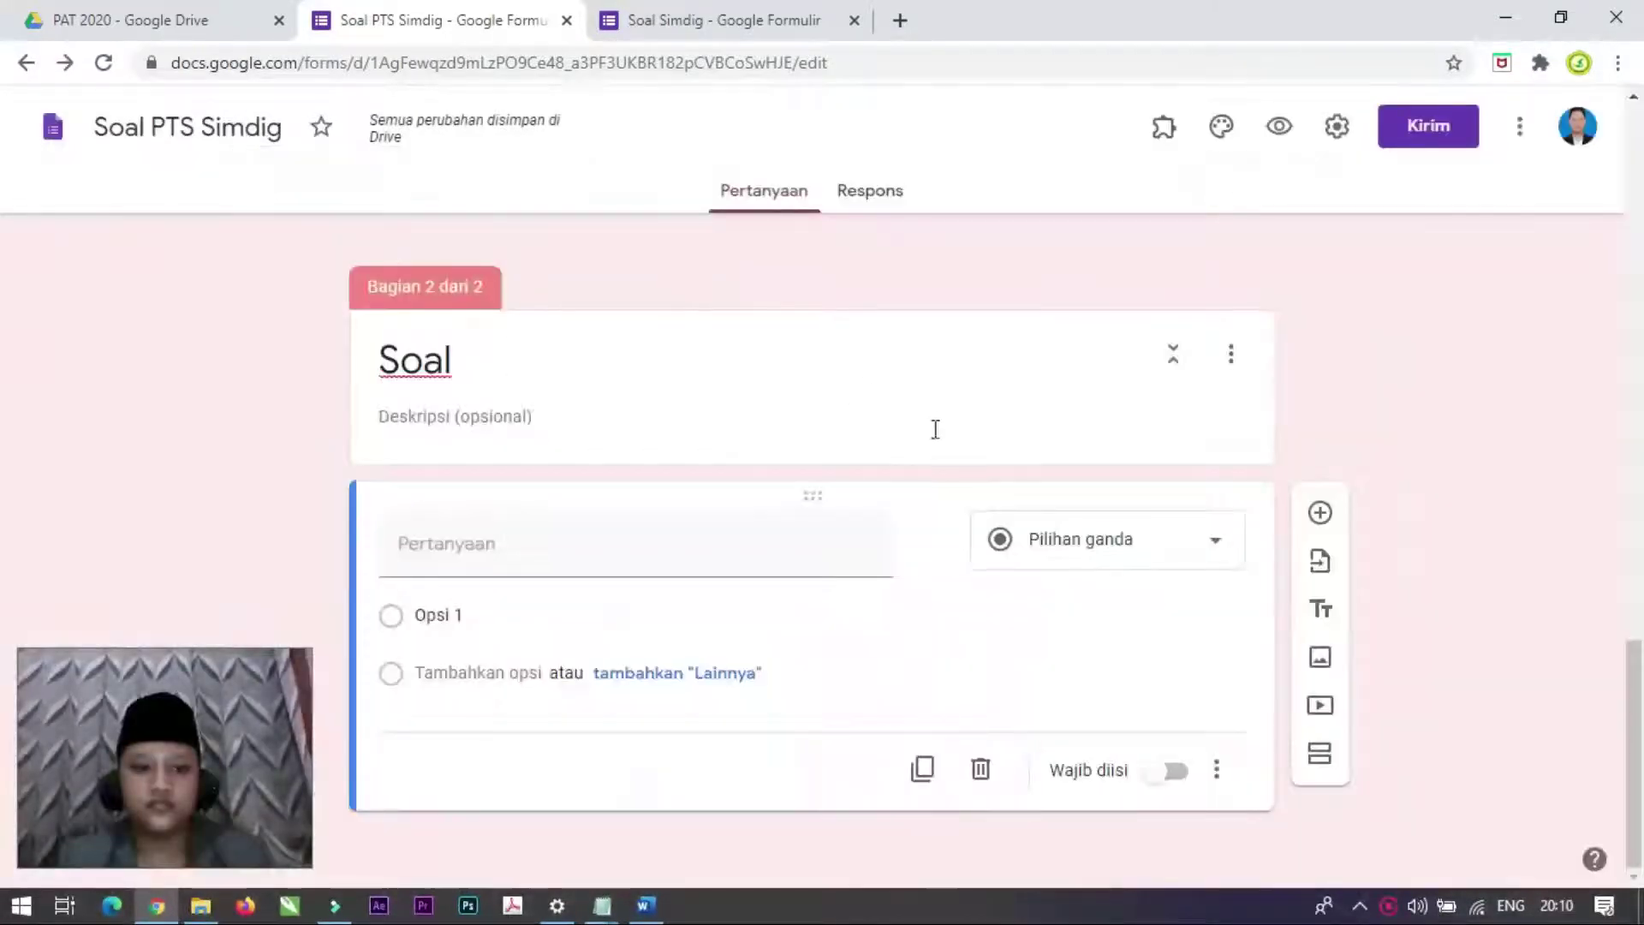
Step: Reopen the add-on store, find Form Builder via search, and uninstall it
click(1168, 127)
click(1168, 127)
click(1521, 129)
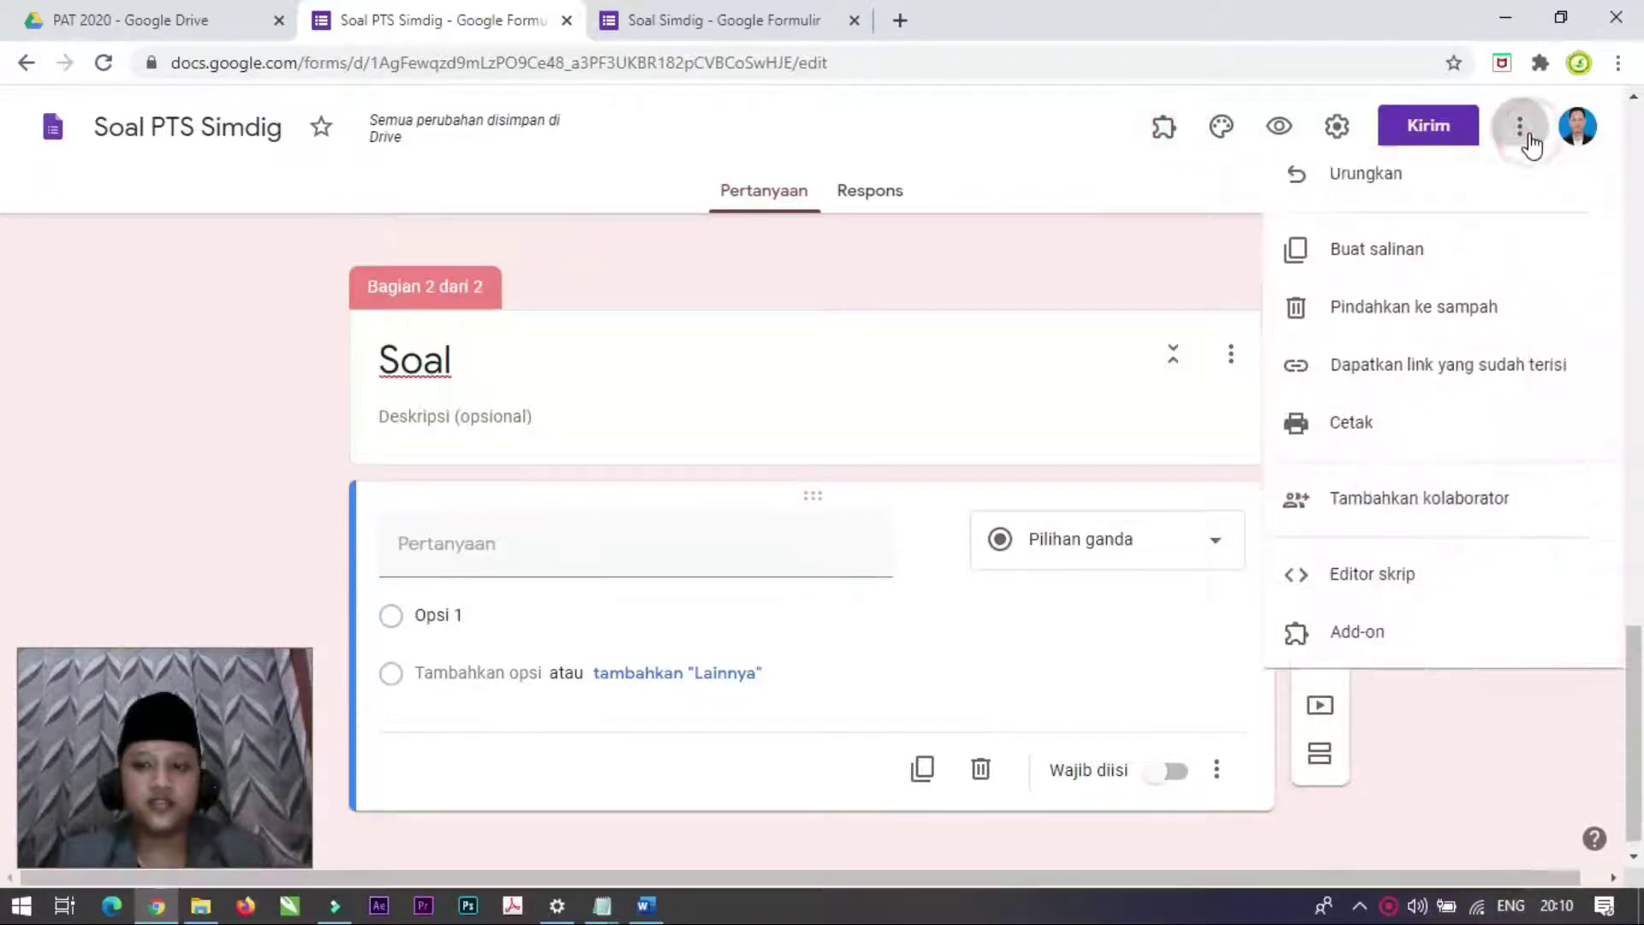
click(1353, 652)
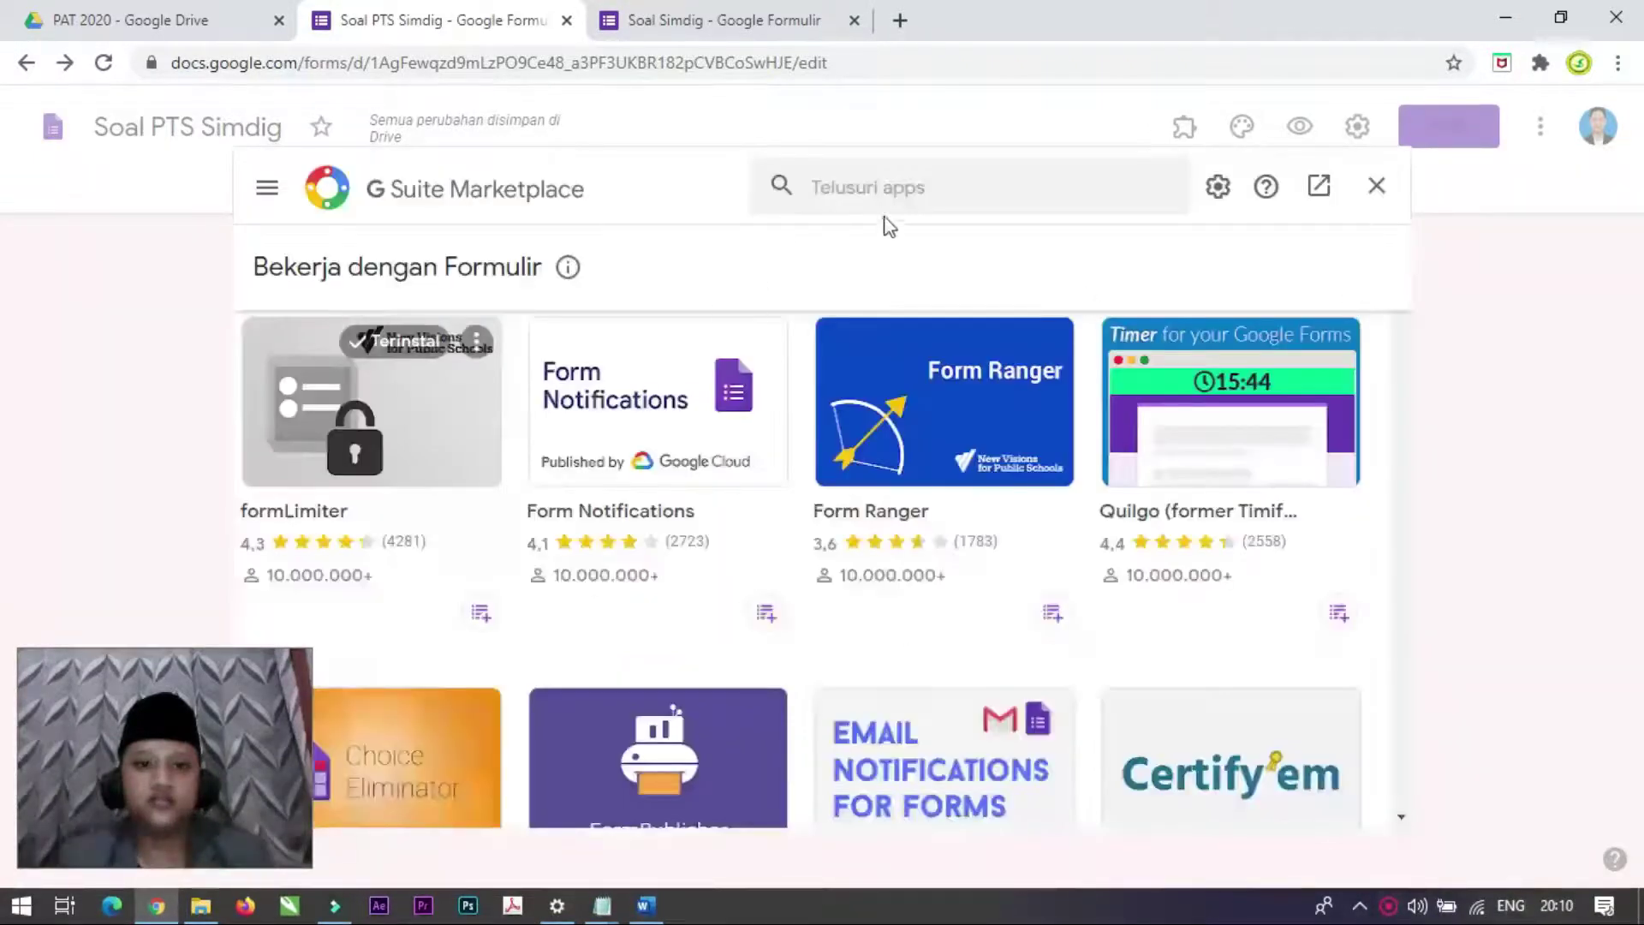
click(887, 188)
text(form )
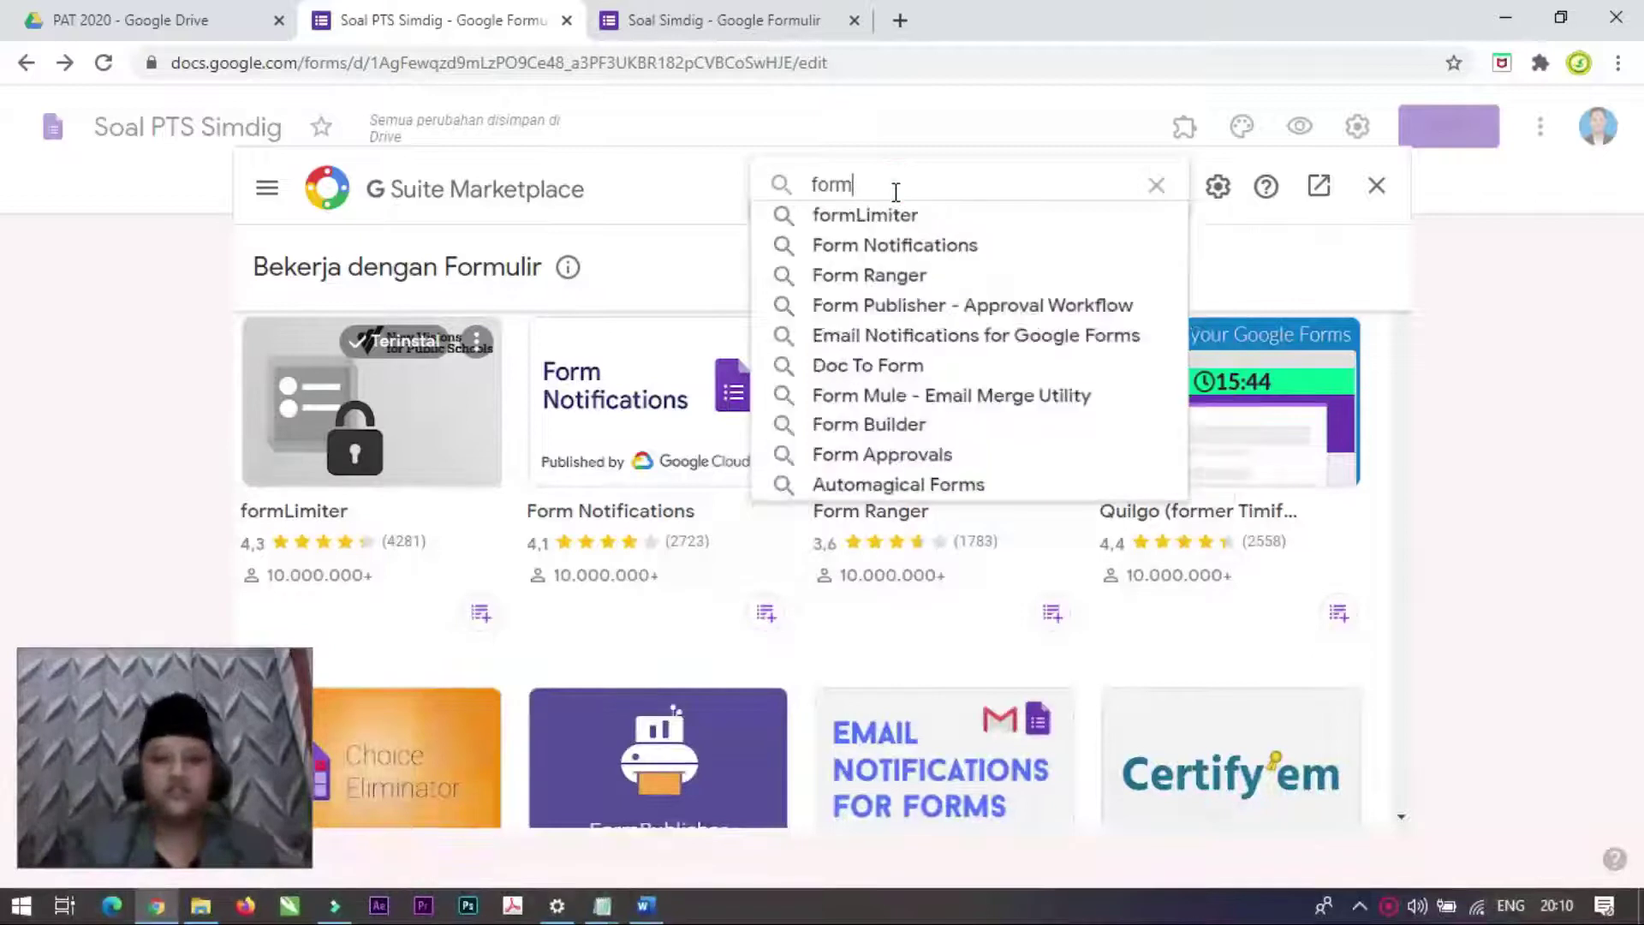
text(buil)
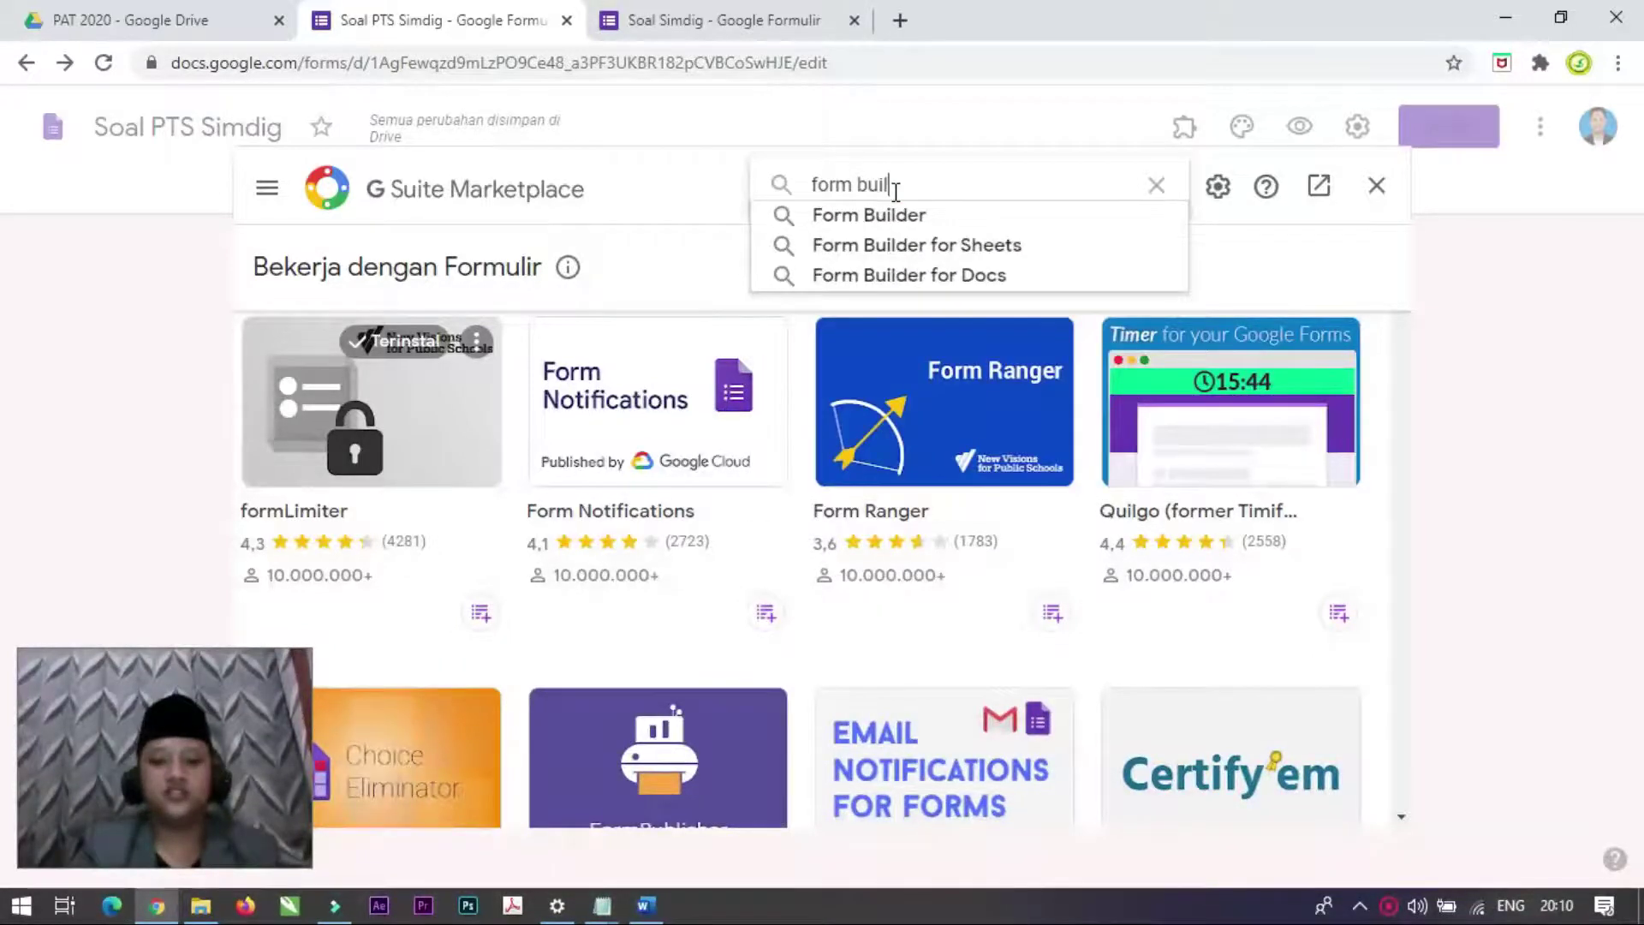
click(898, 214)
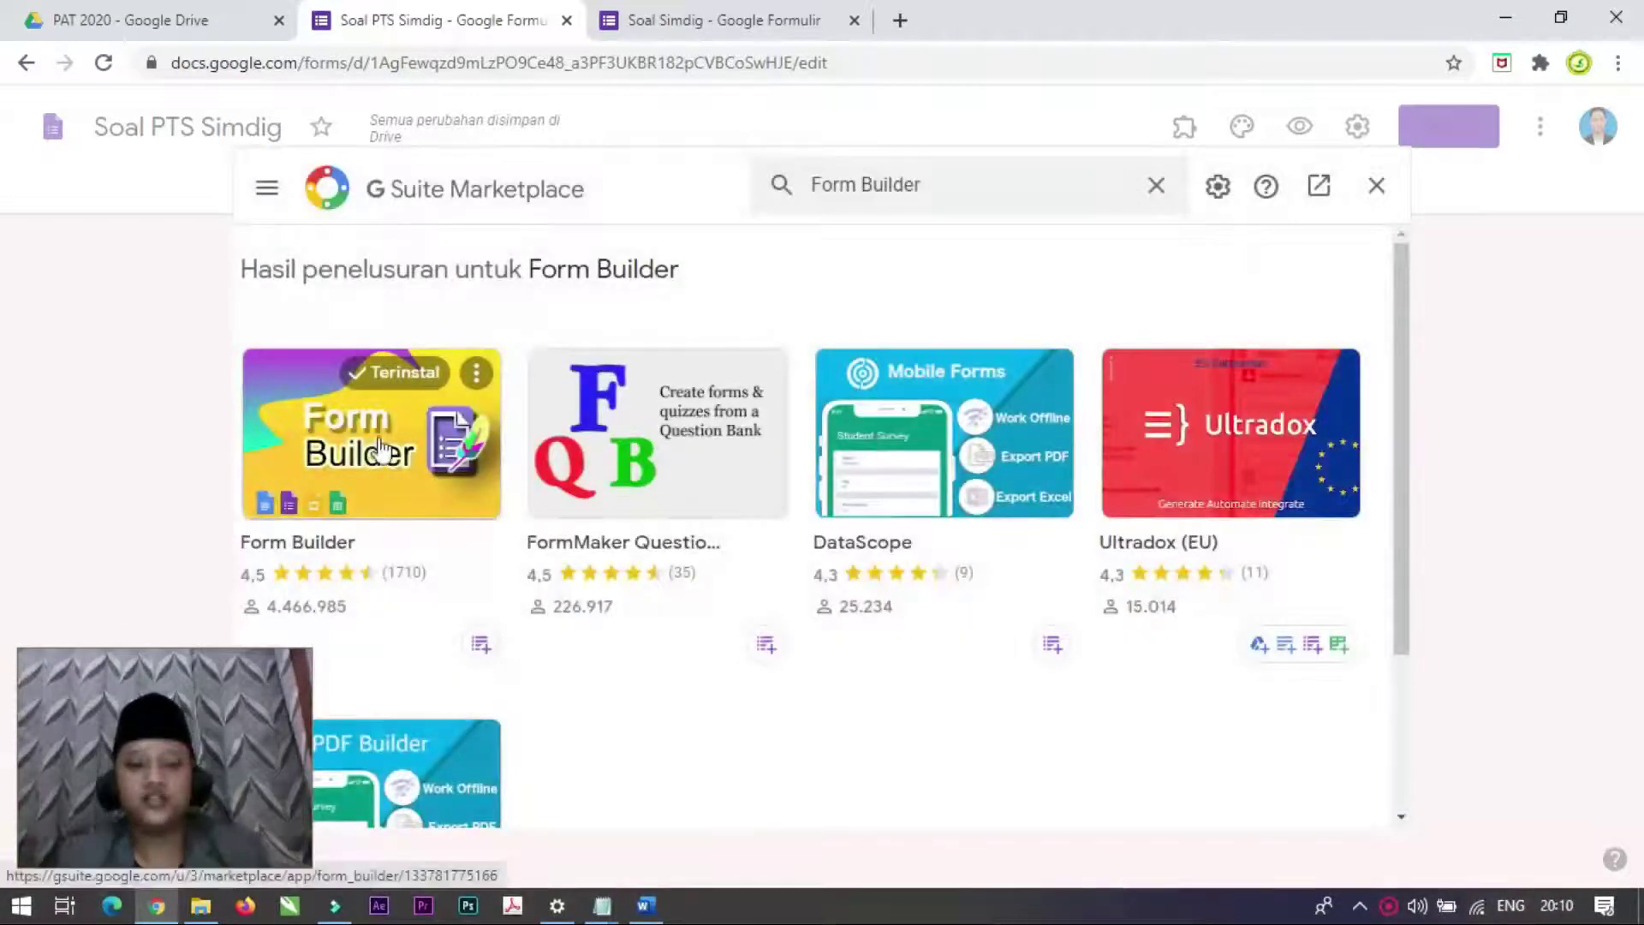
click(382, 447)
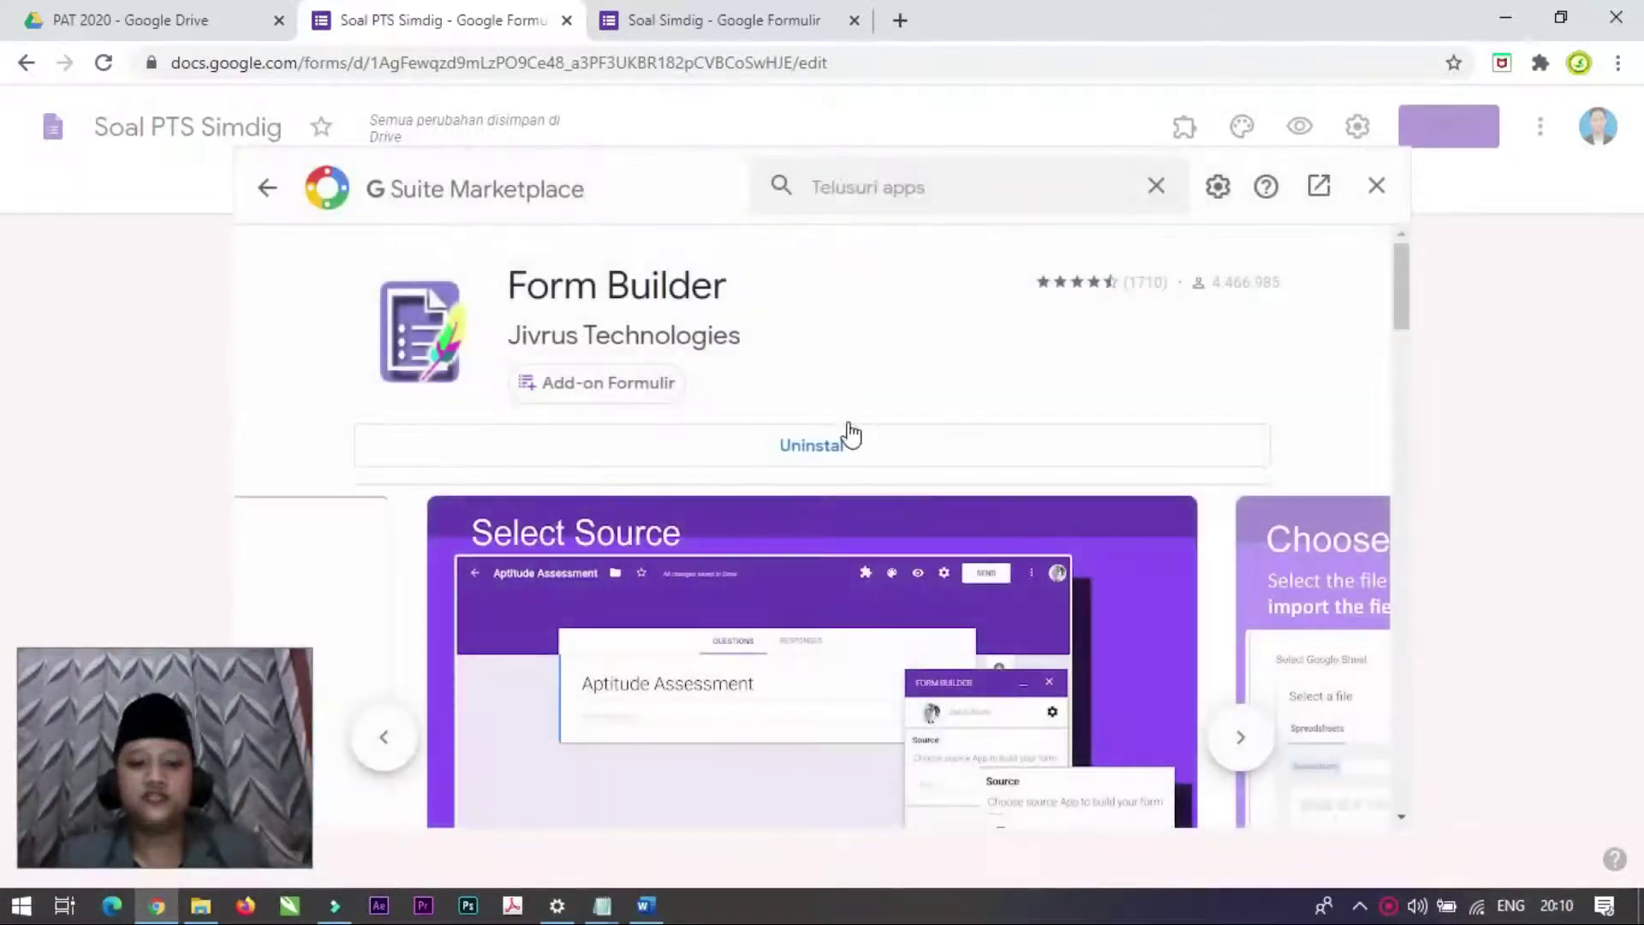
click(851, 445)
click(942, 616)
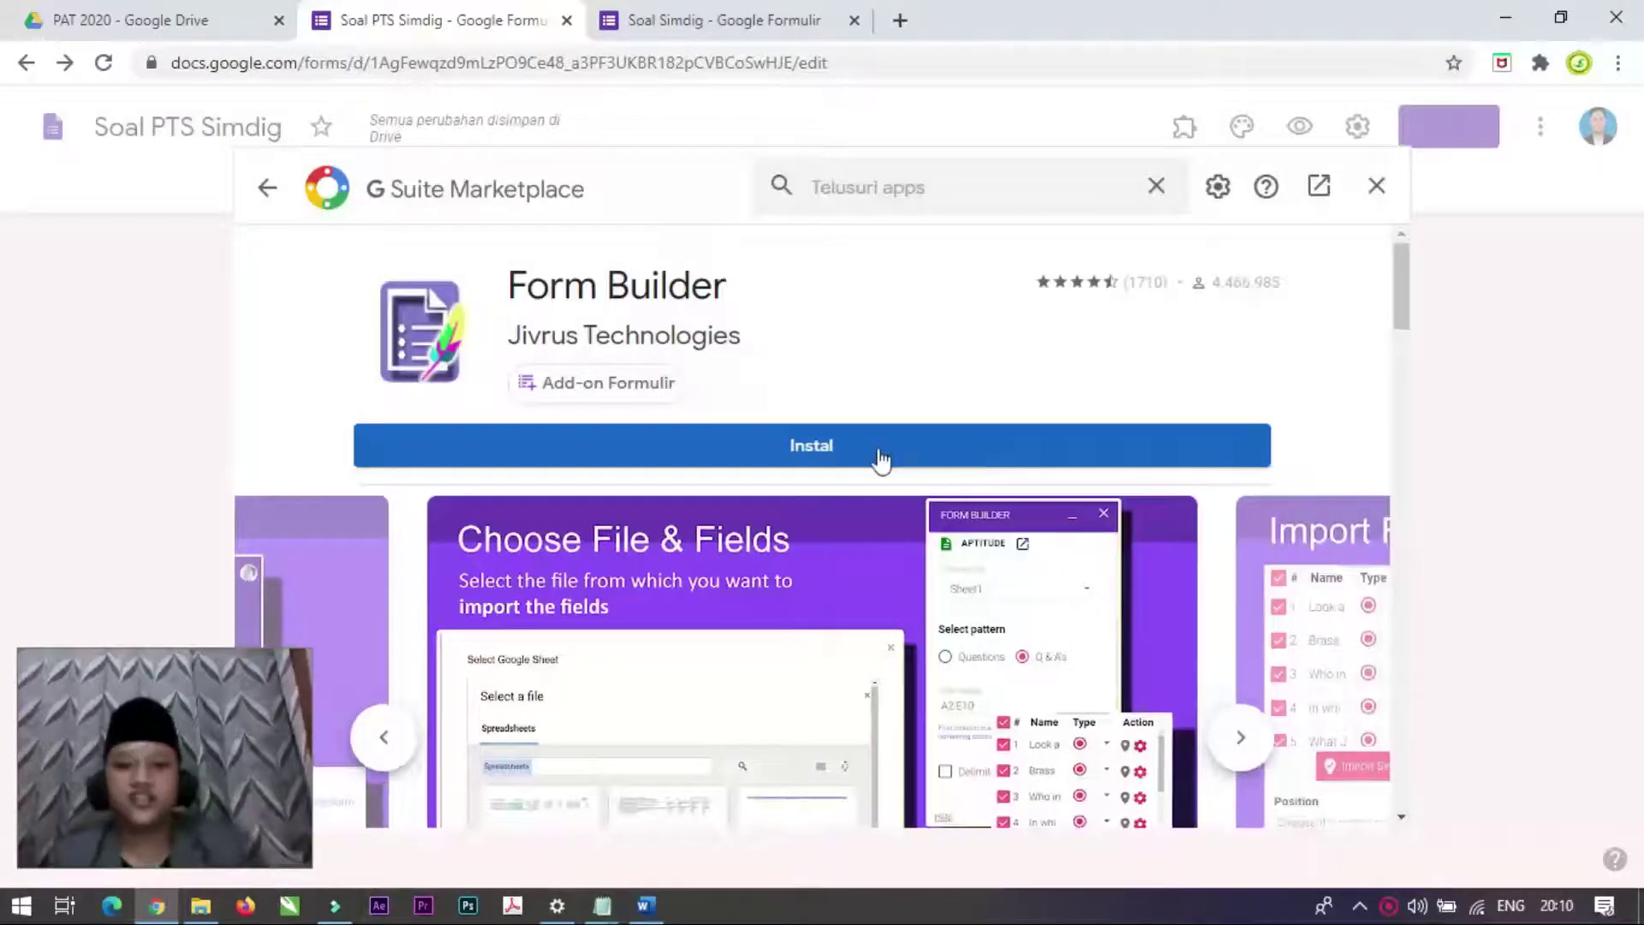
Step: Start reinstalling Form Builder and sign in with a different Google account's e-mail
click(879, 445)
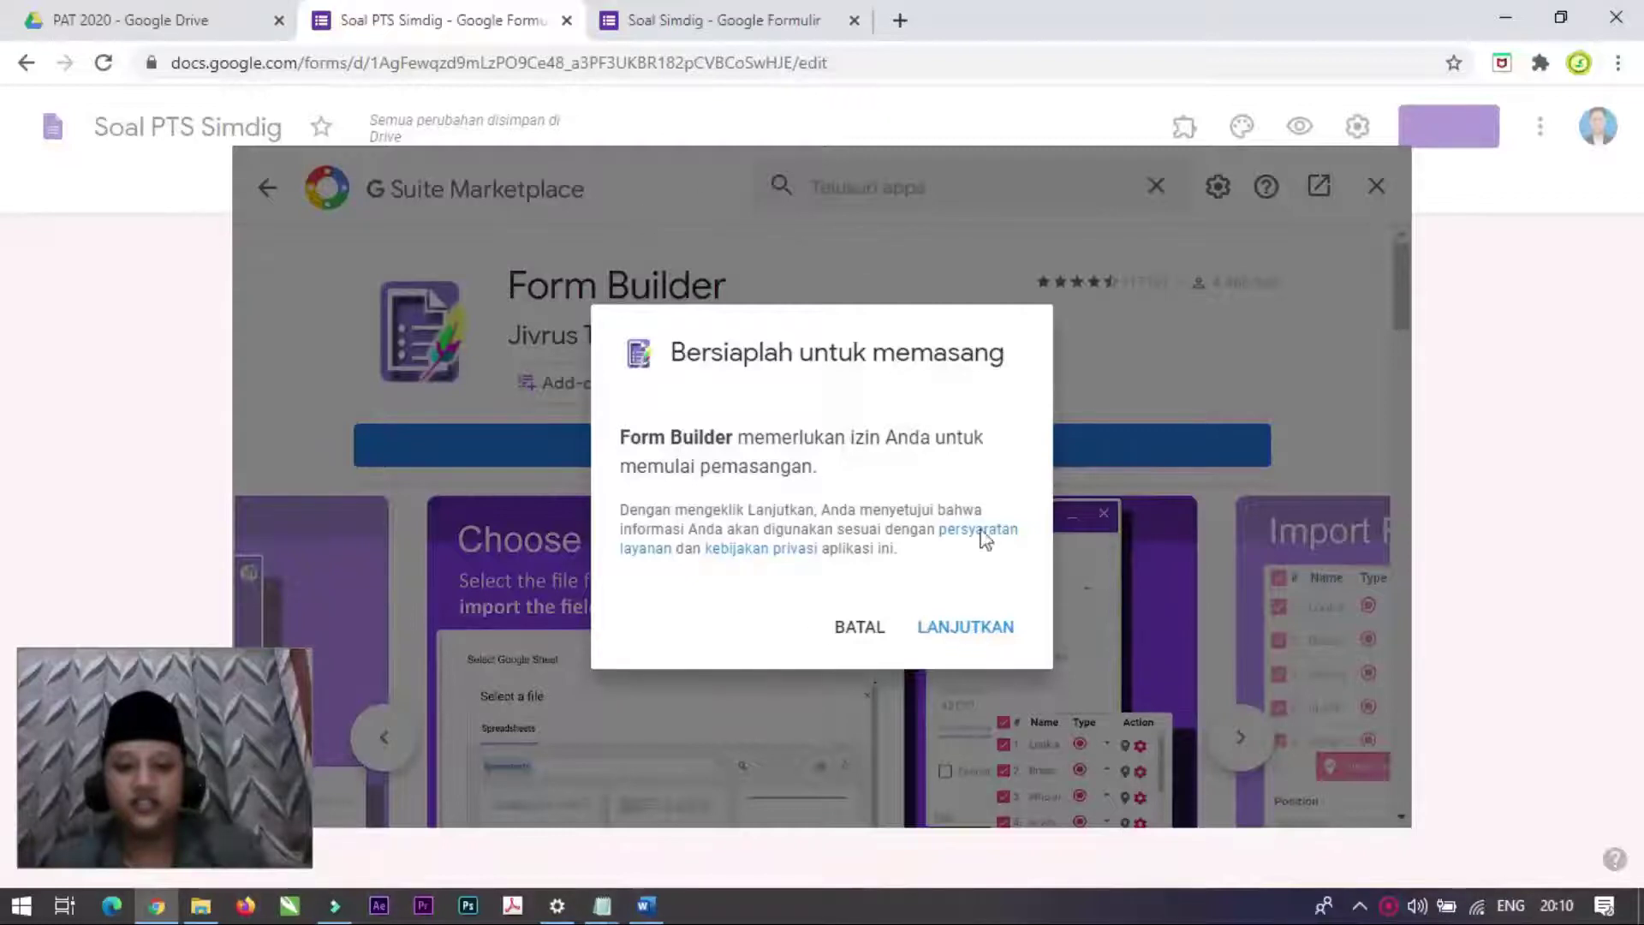
click(991, 626)
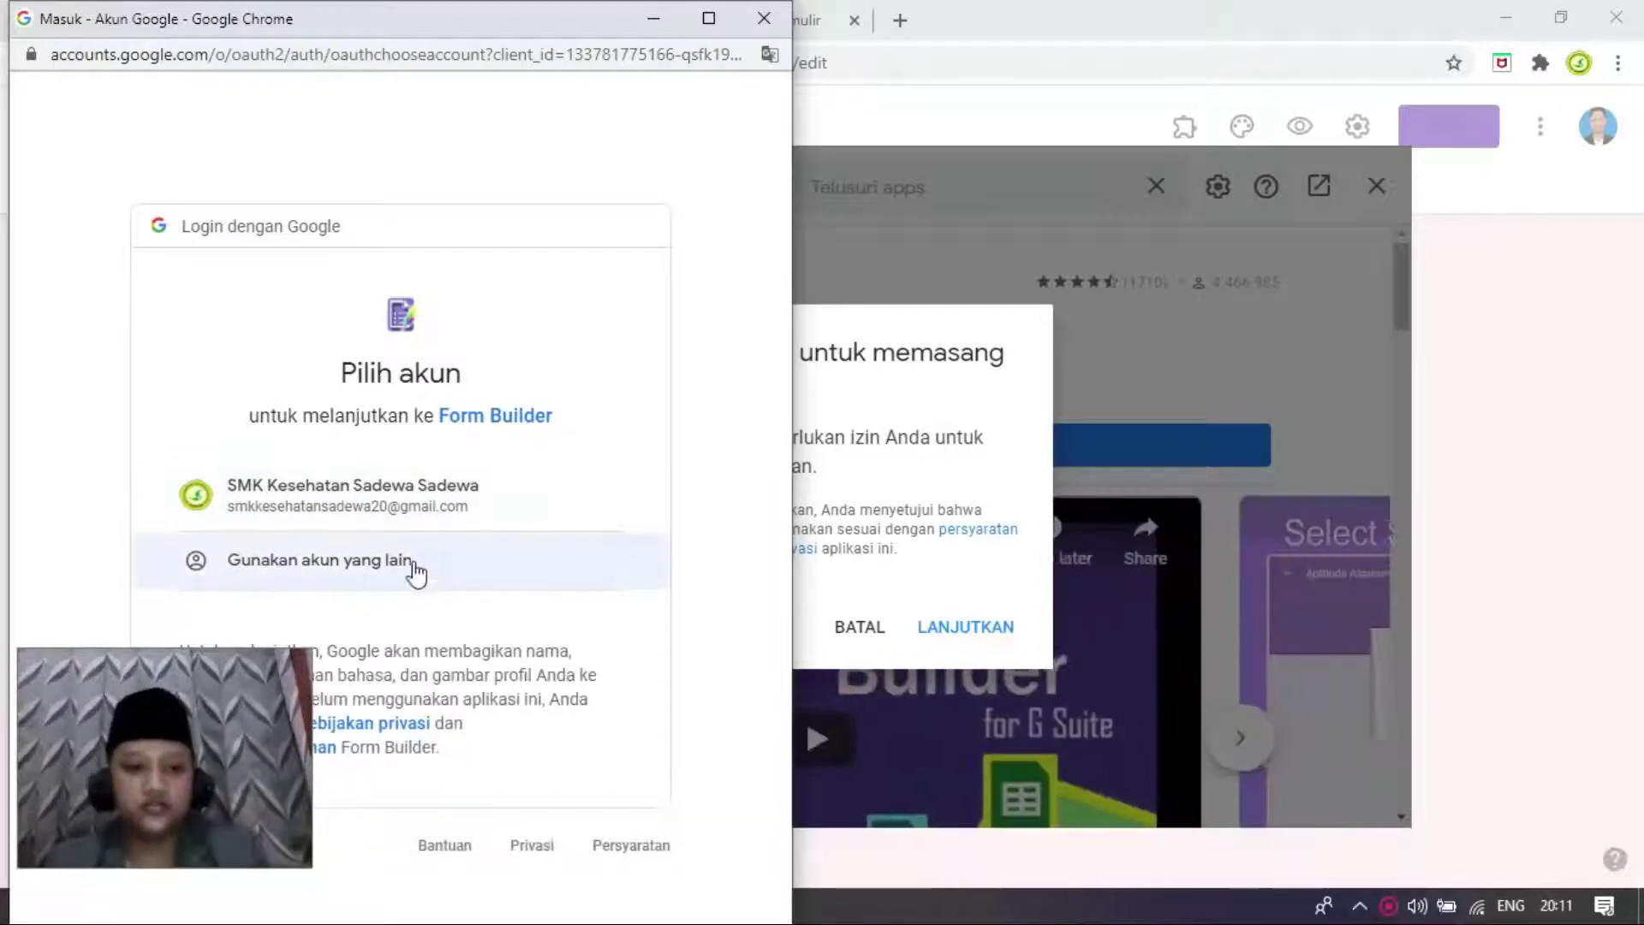
click(440, 575)
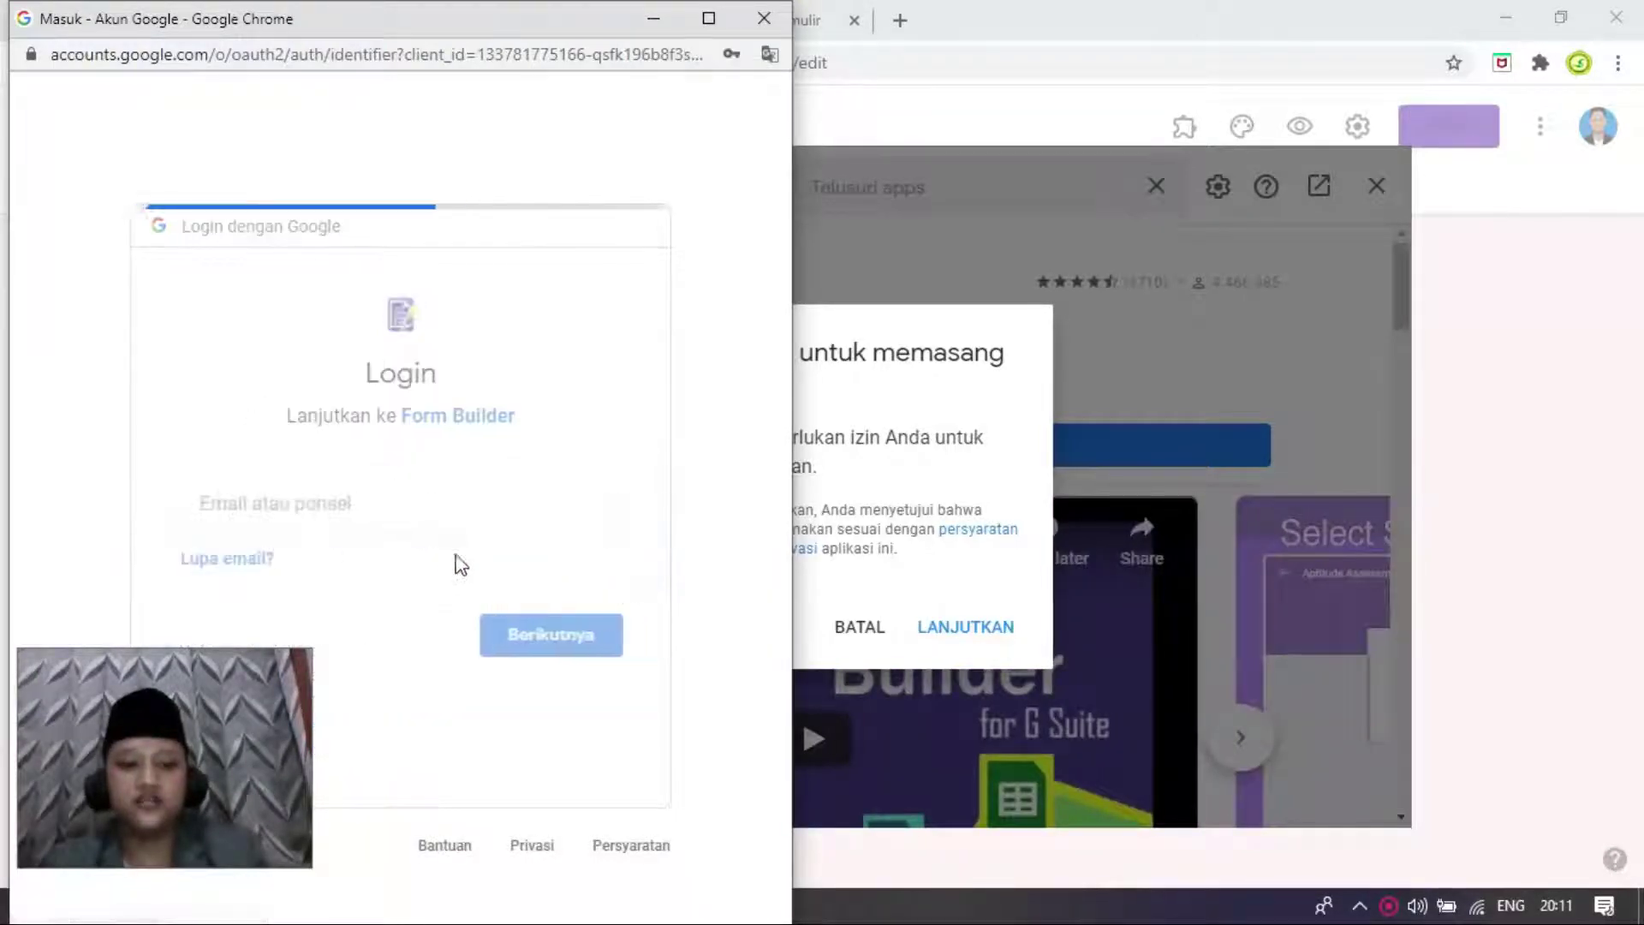
click(368, 507)
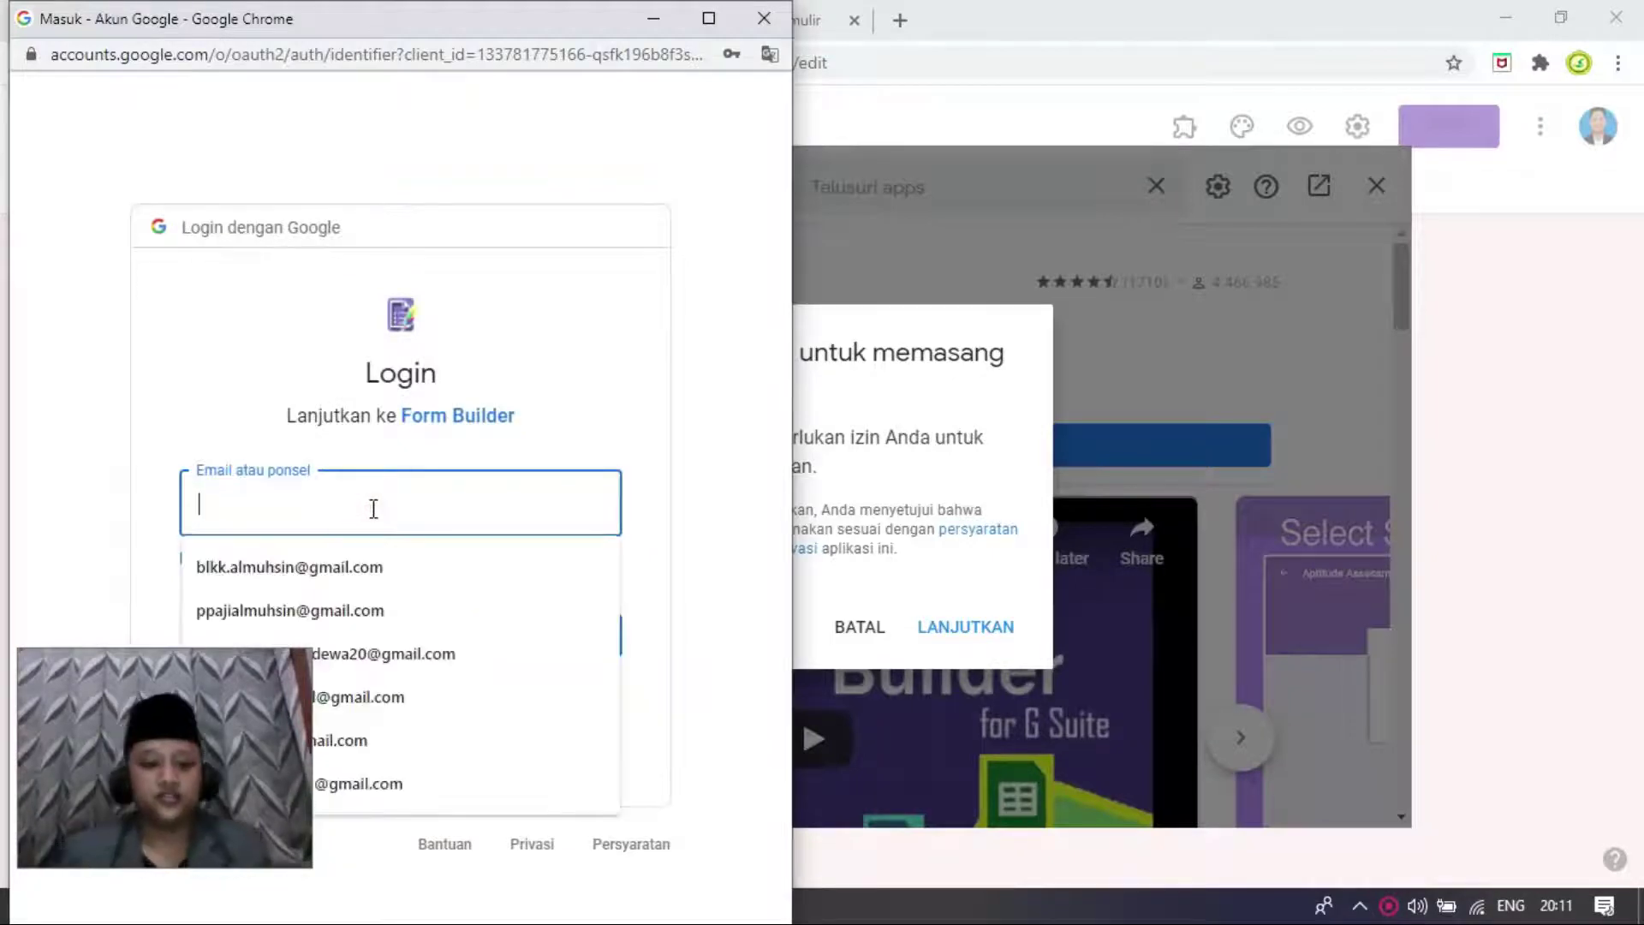
text(zid)
click(347, 568)
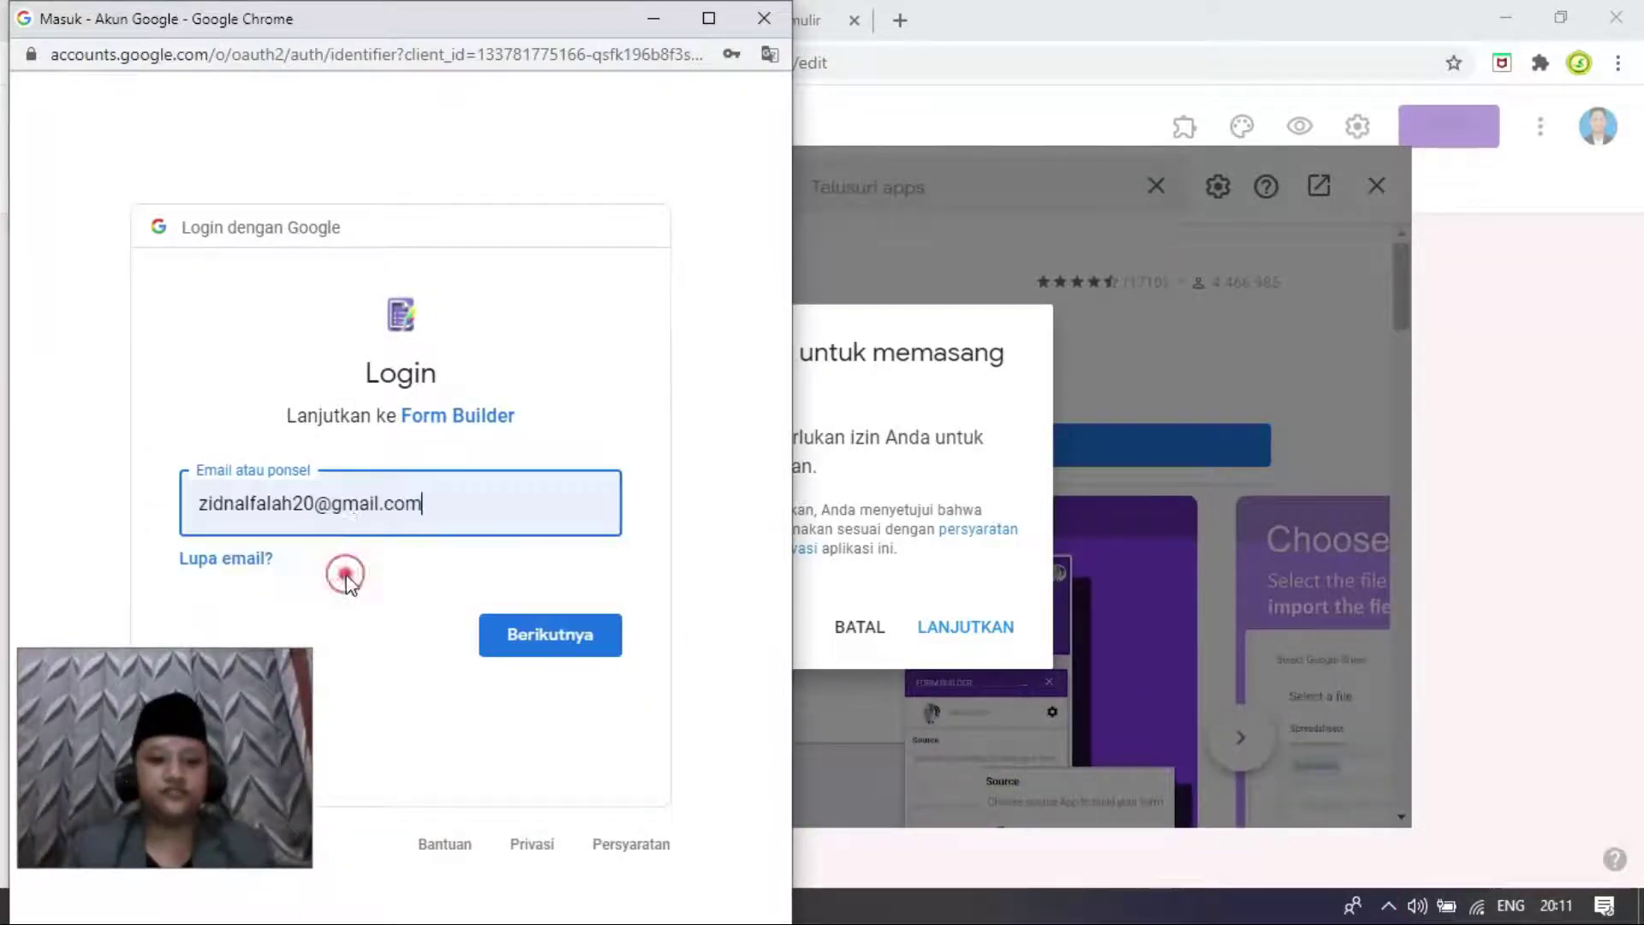
click(519, 635)
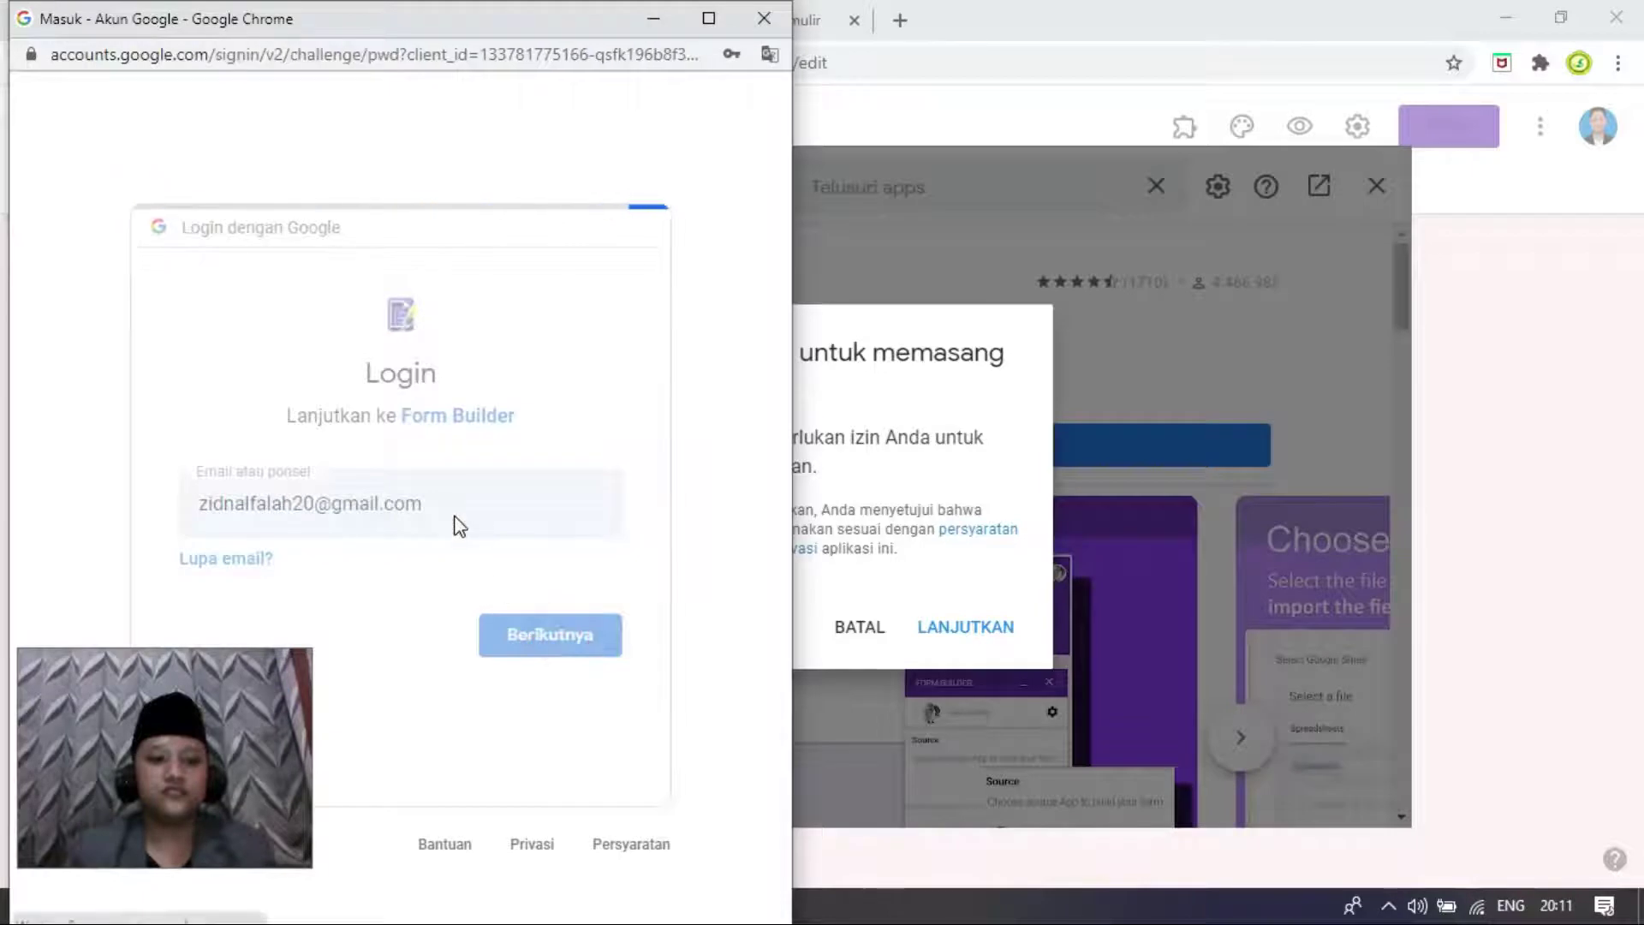
Step: Submit the saved account password and allow Form Builder access to the account
click(594, 619)
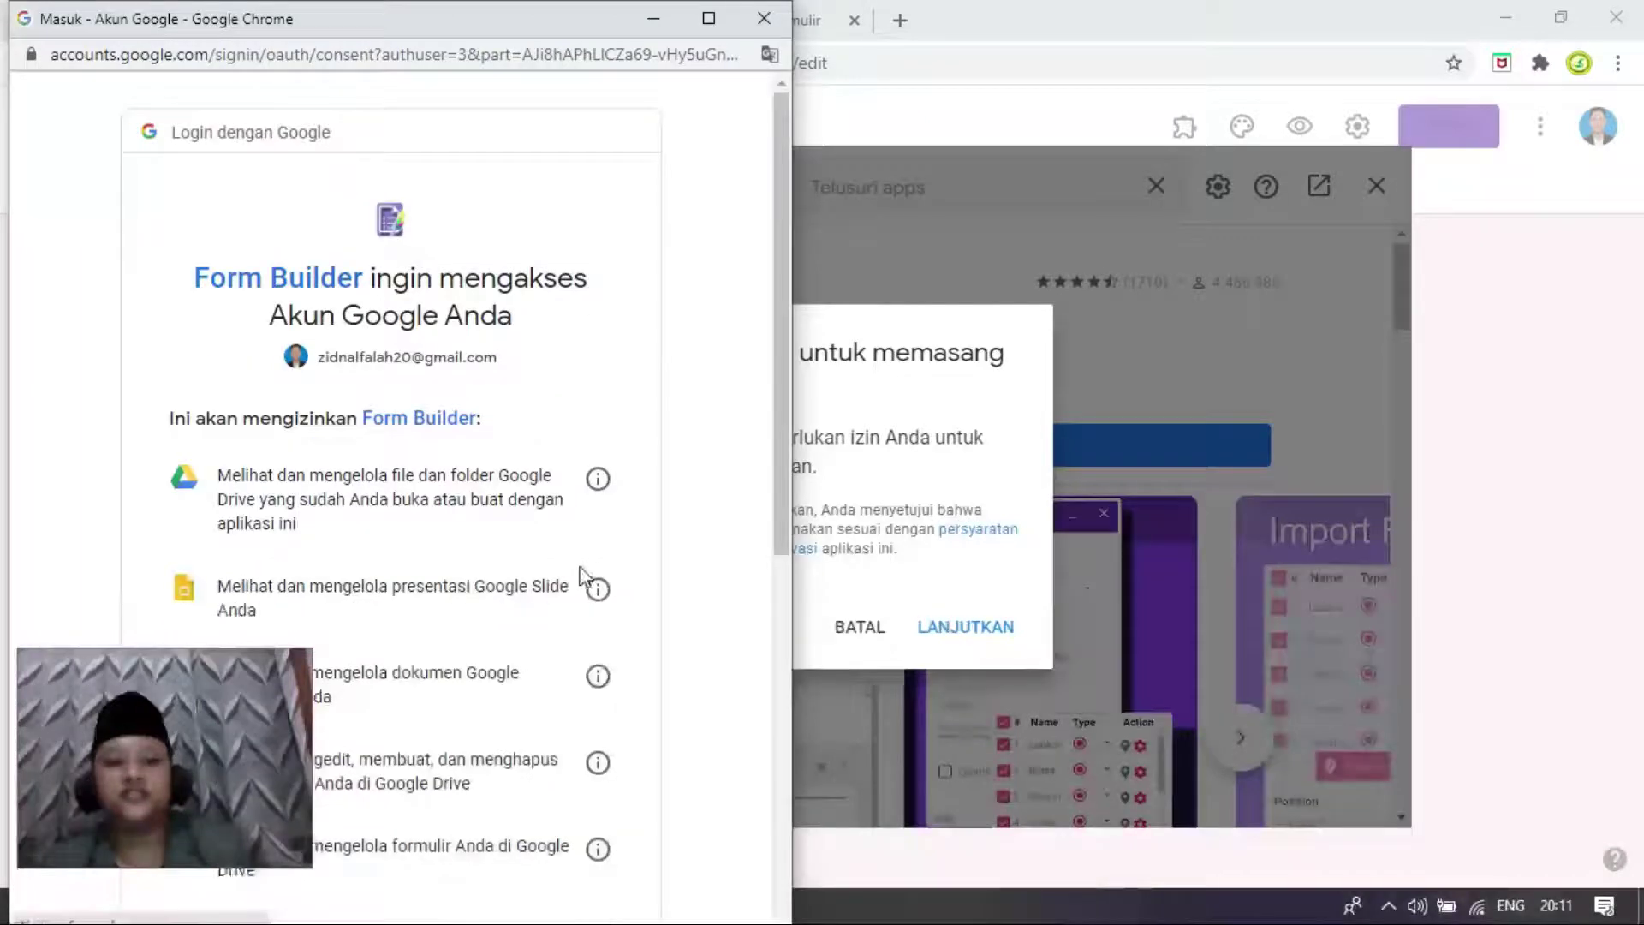
scroll(580, 568, down, 7)
scroll(582, 575, down, 2)
scroll(495, 487, up, 10)
scroll(495, 487, down, 10)
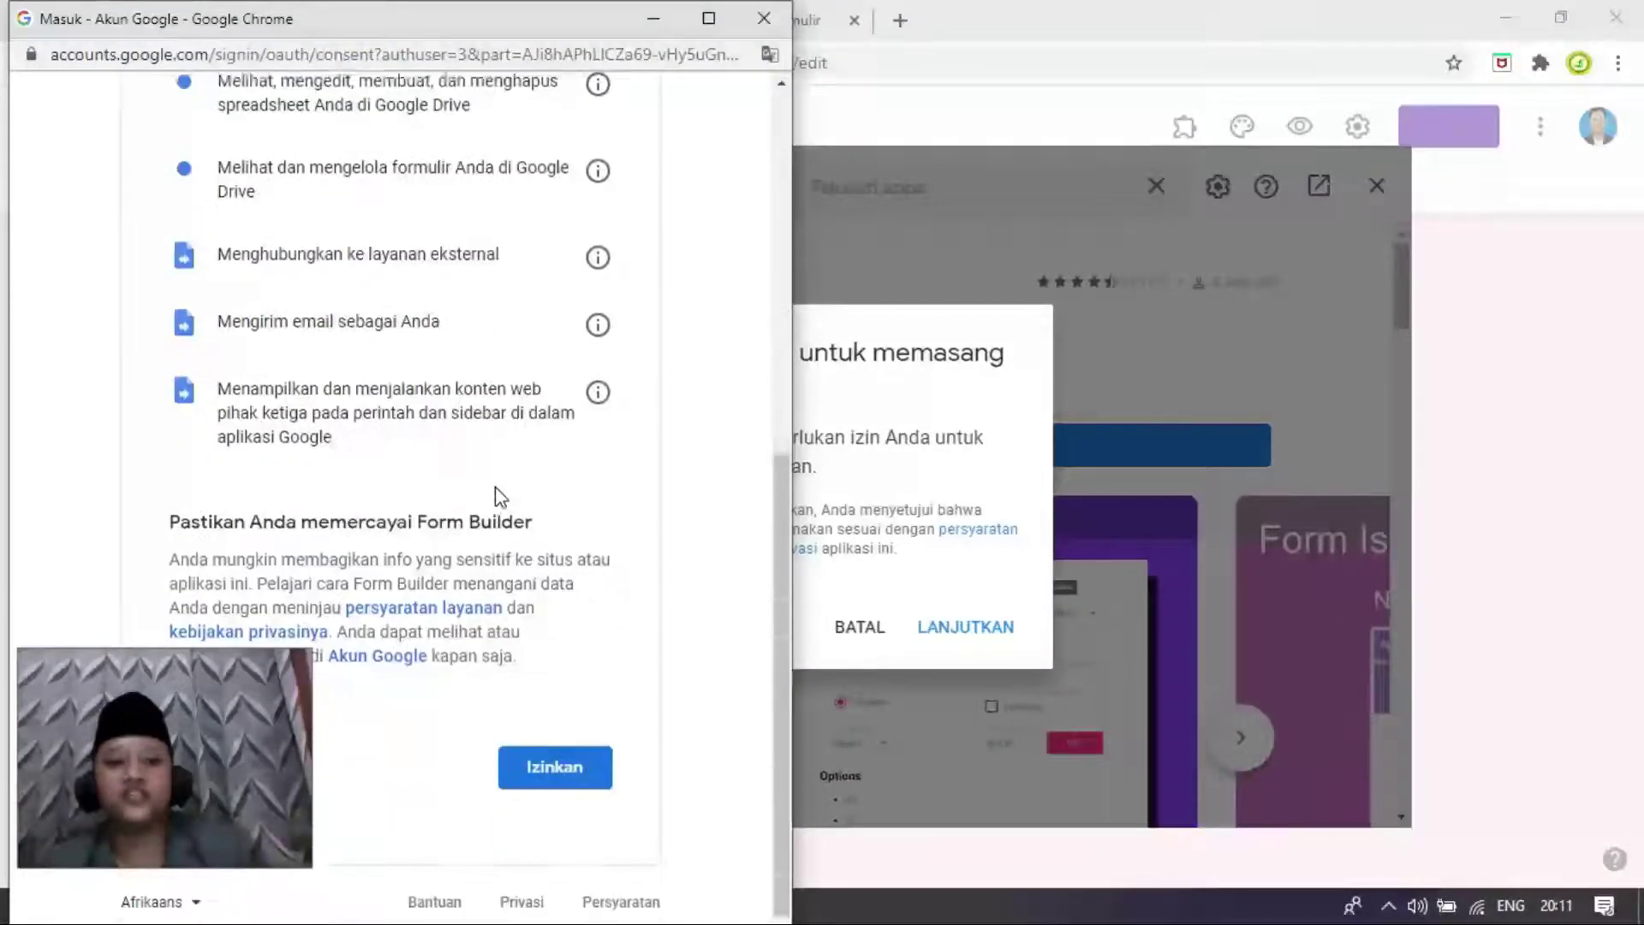
click(555, 774)
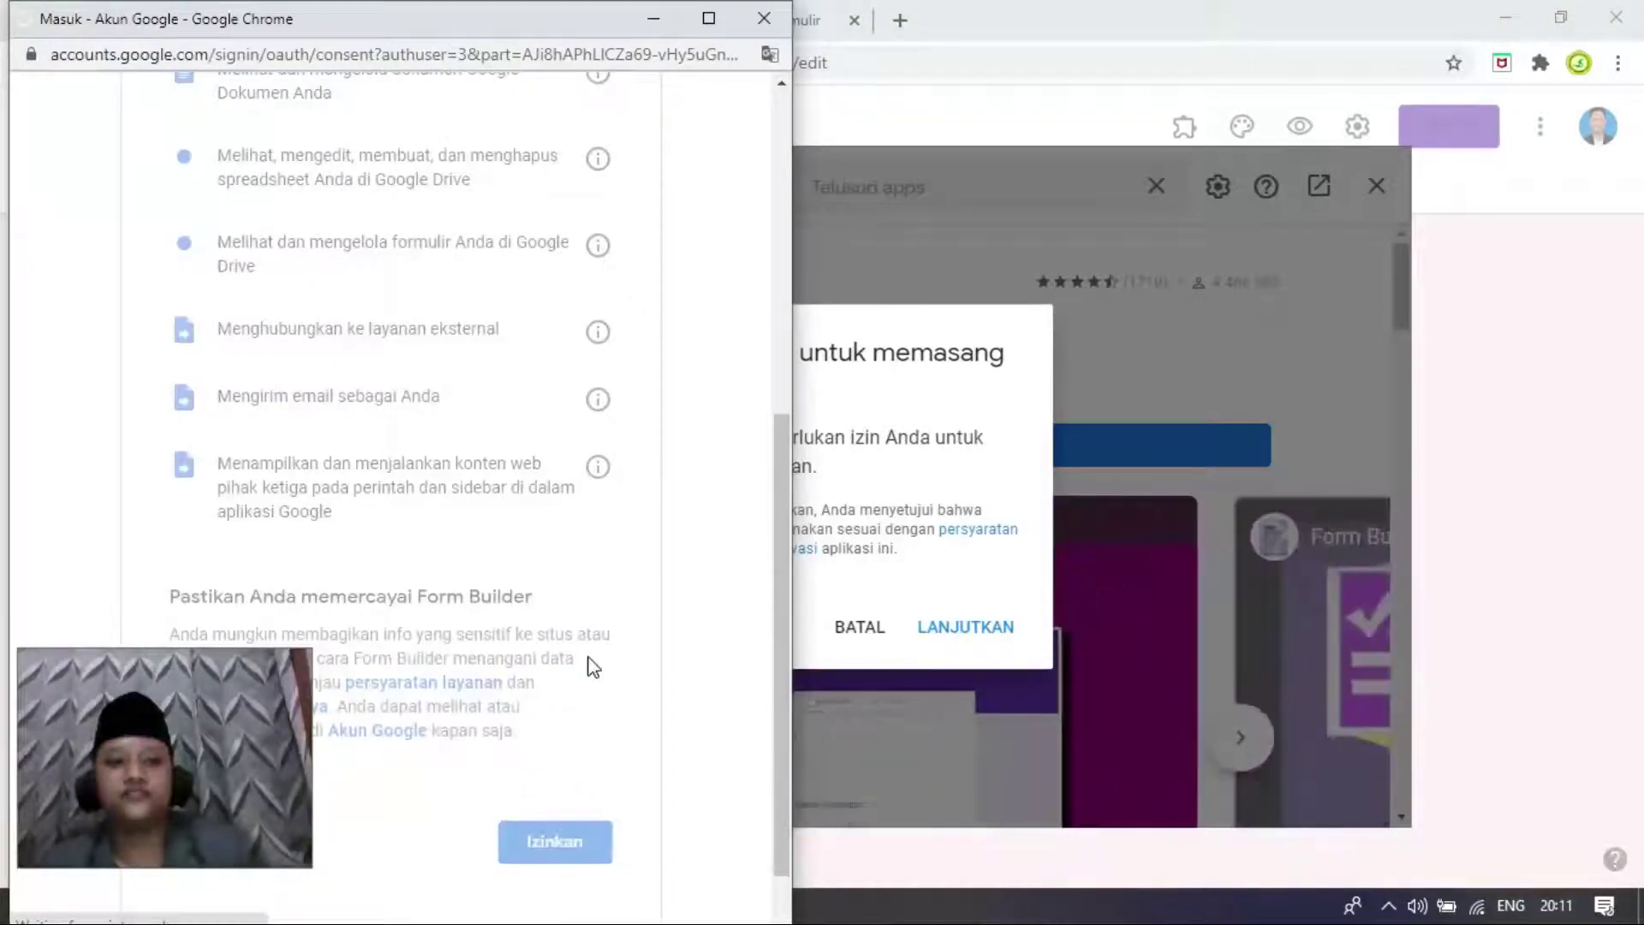
Step: Complete the Form Builder install, close G Suite Marketplace, and confirm Form Builder appears among the add-ons
click(970, 628)
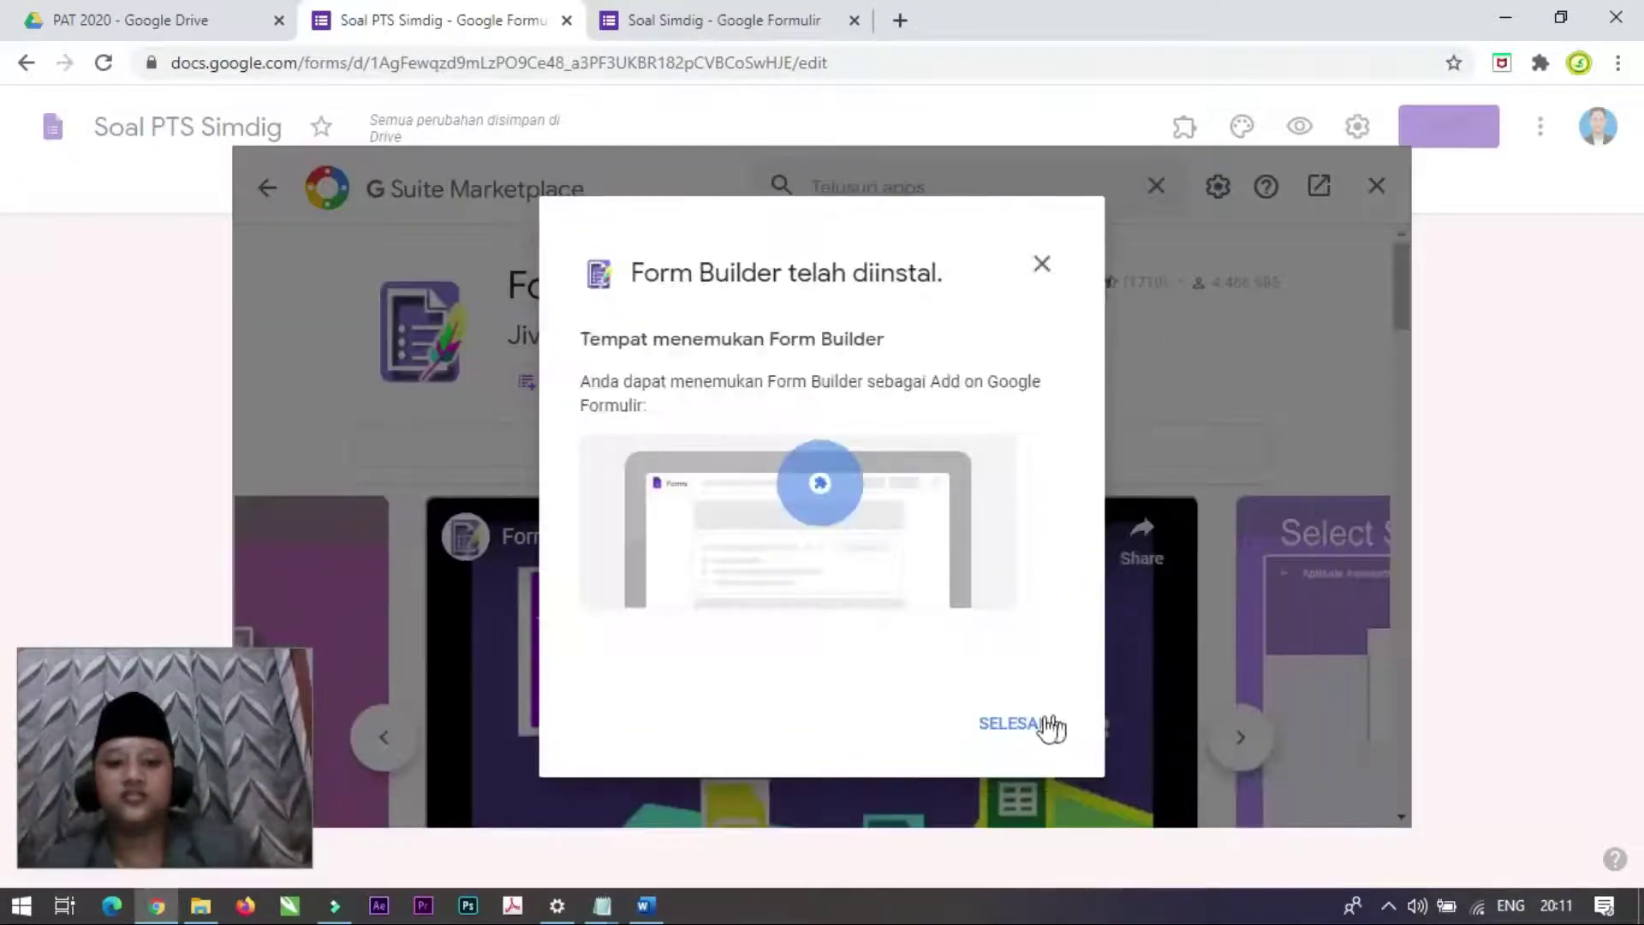
click(1017, 724)
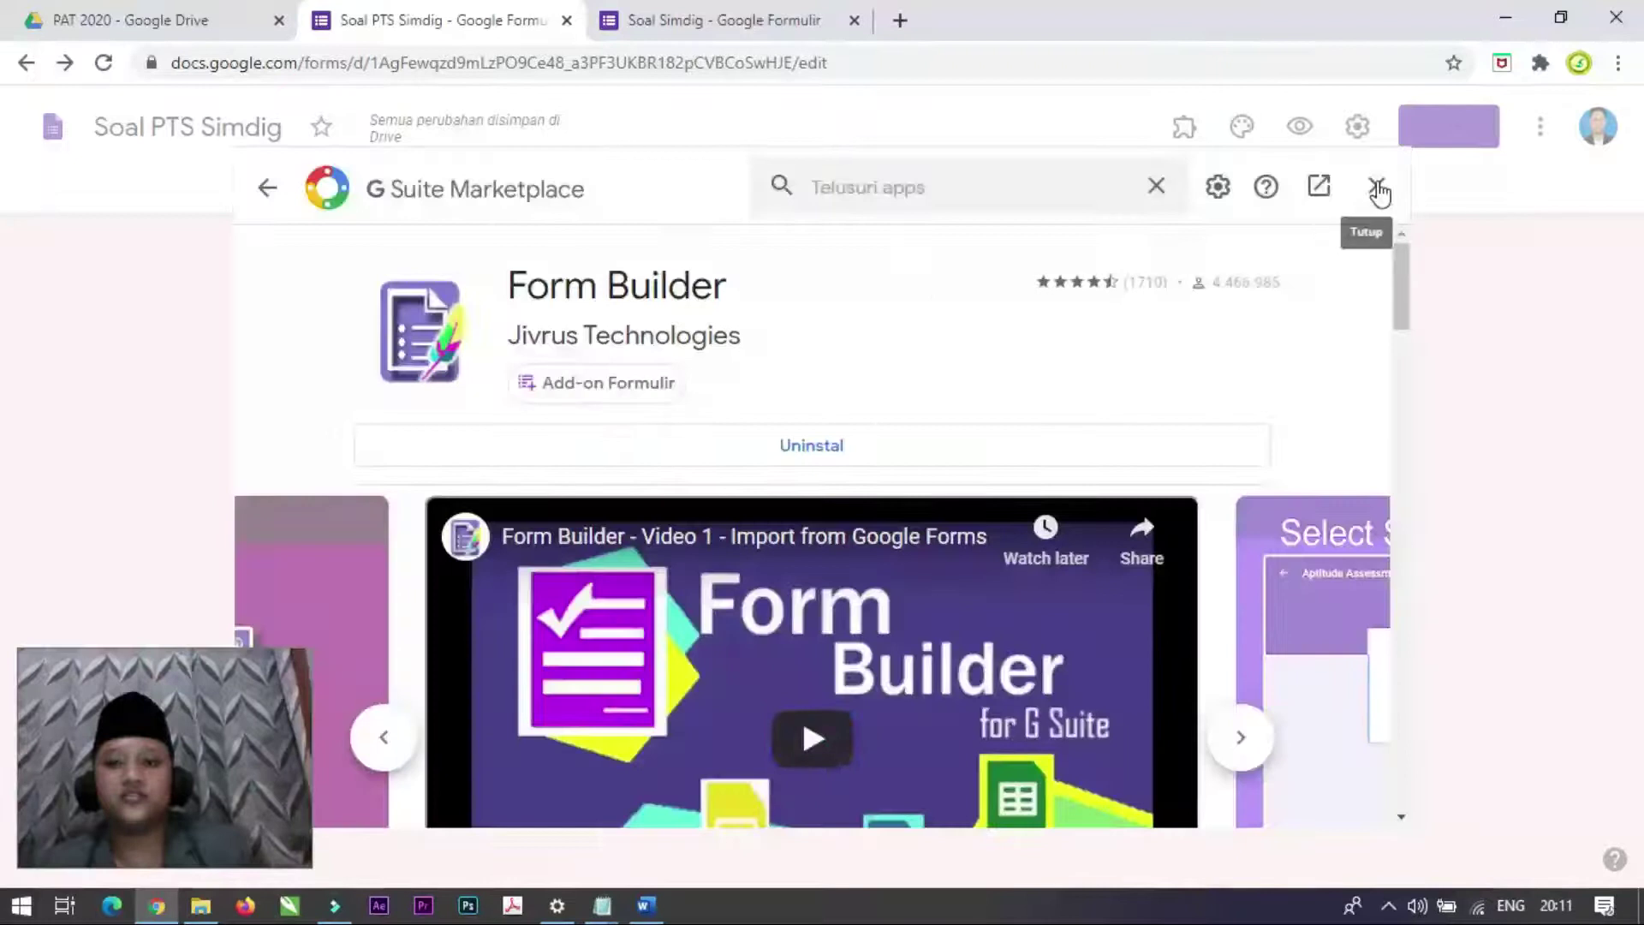
click(1377, 184)
click(1162, 127)
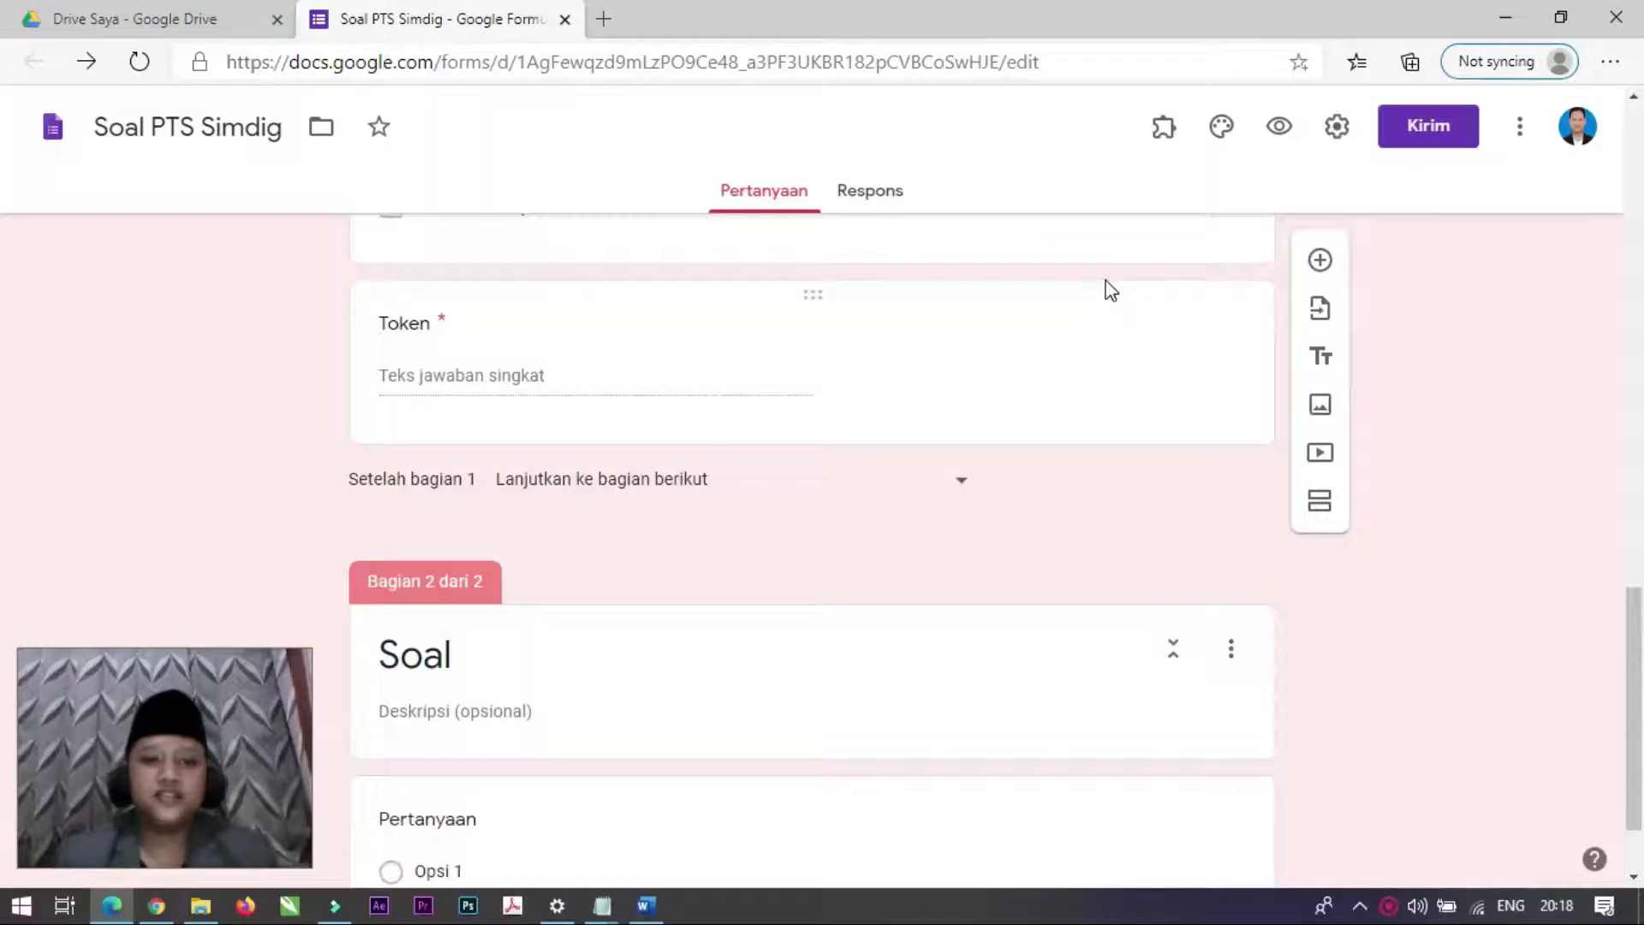
Step: Start Form Builder from the add-ons menu of the Soal PTS Simdig form
scroll(994, 437, up, 12)
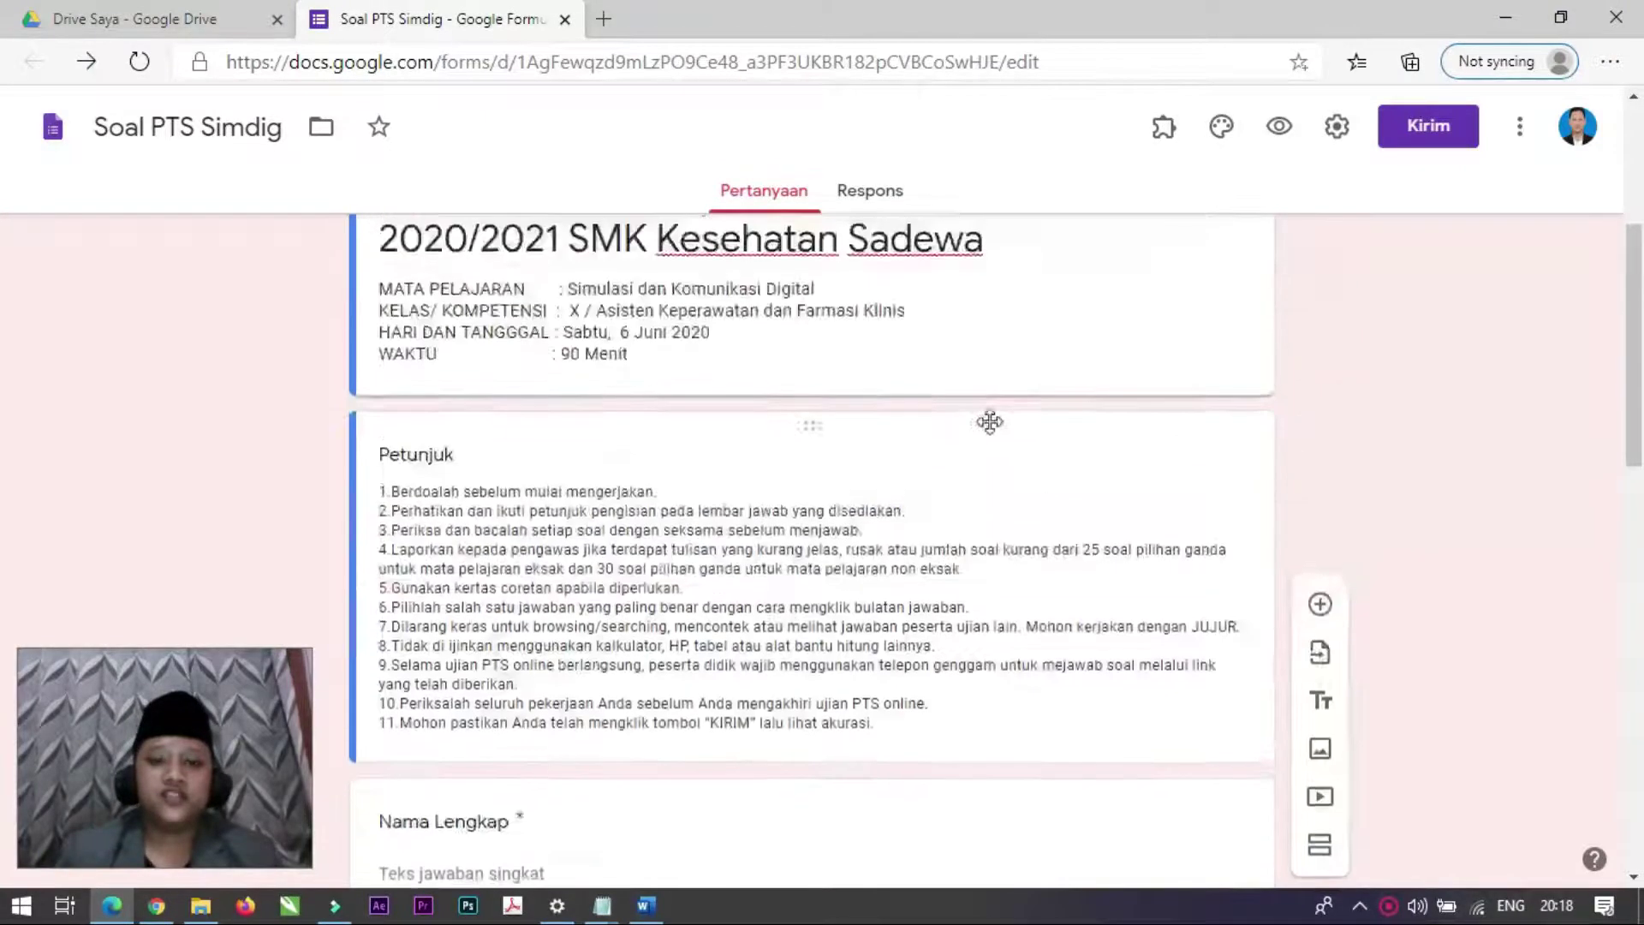
scroll(989, 422, up, 4)
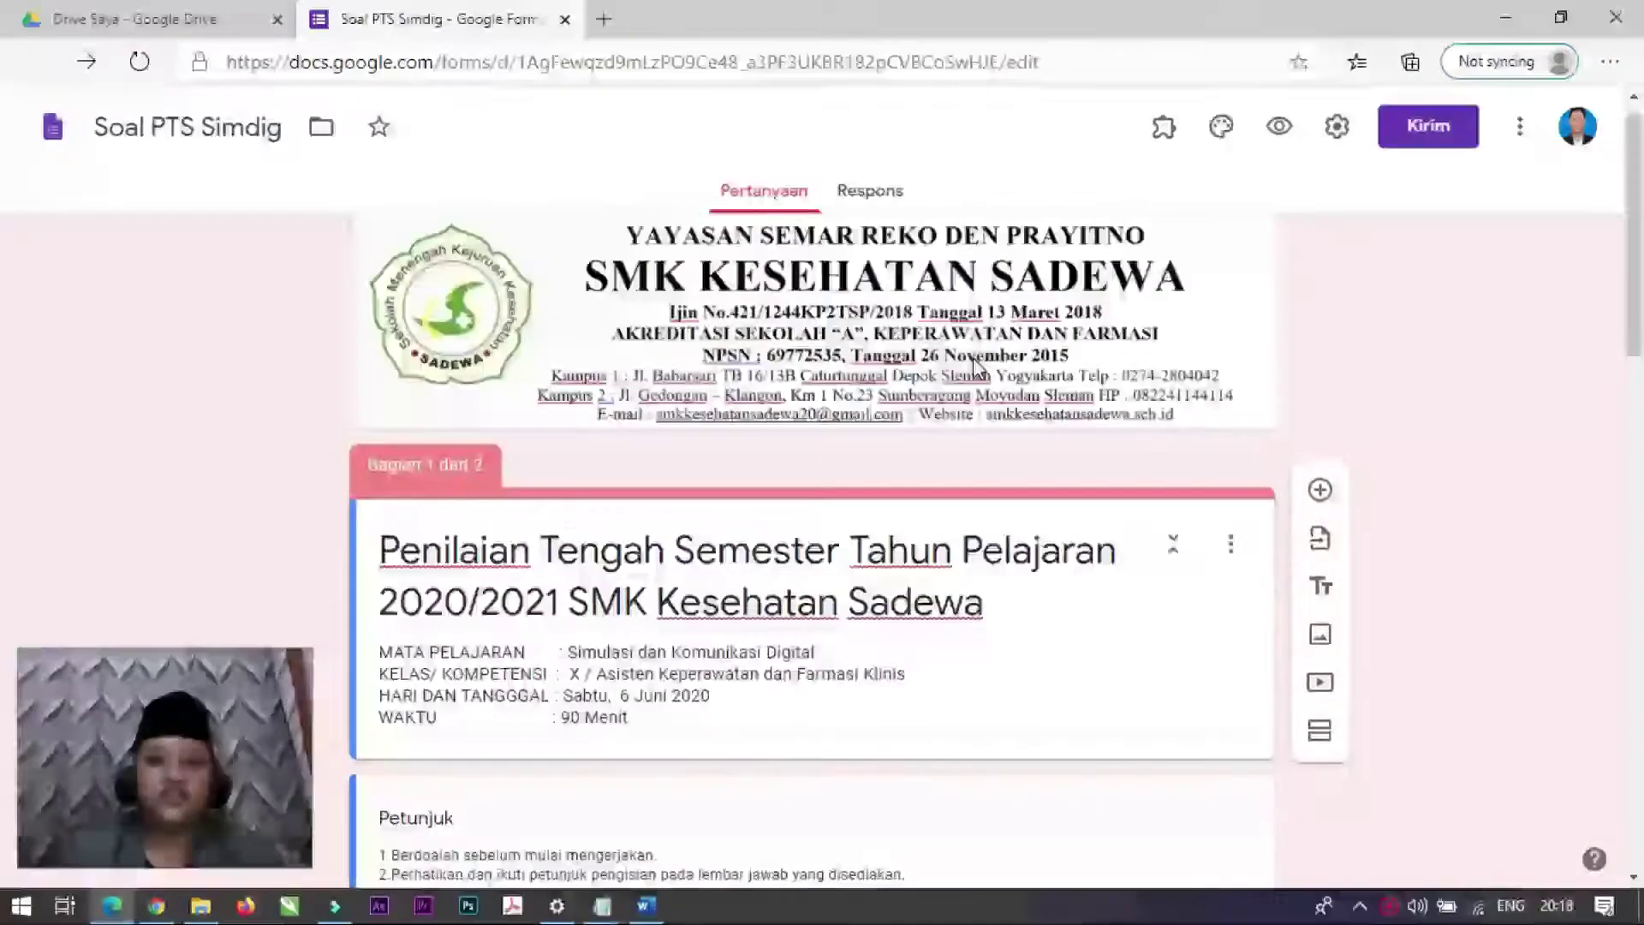
click(1169, 144)
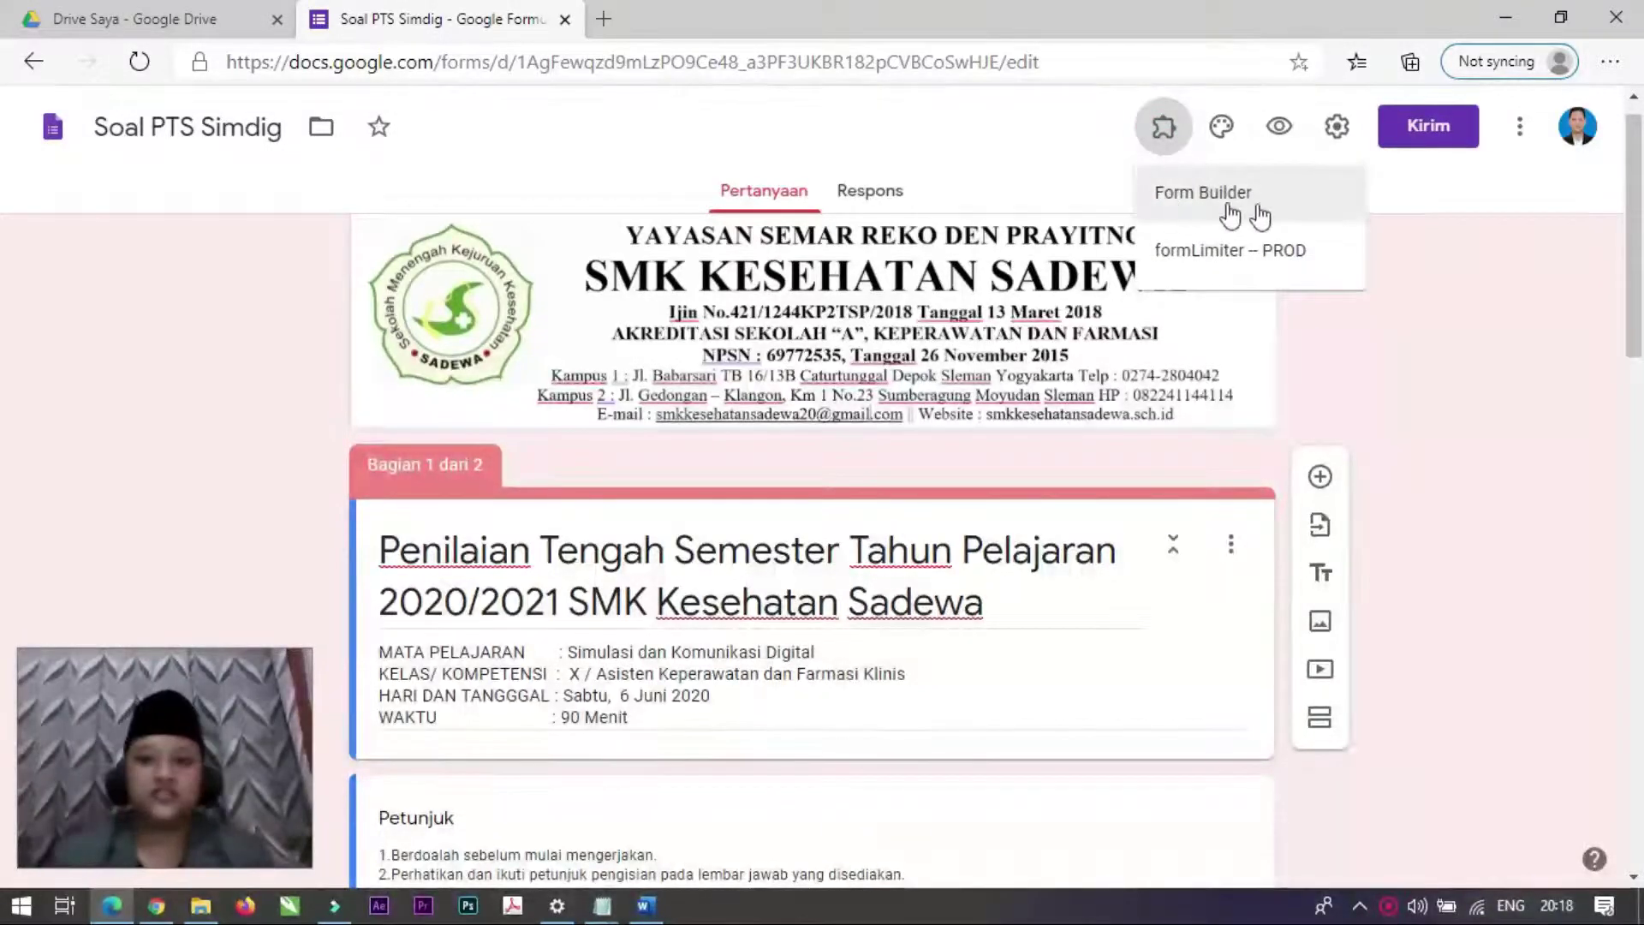
click(1185, 202)
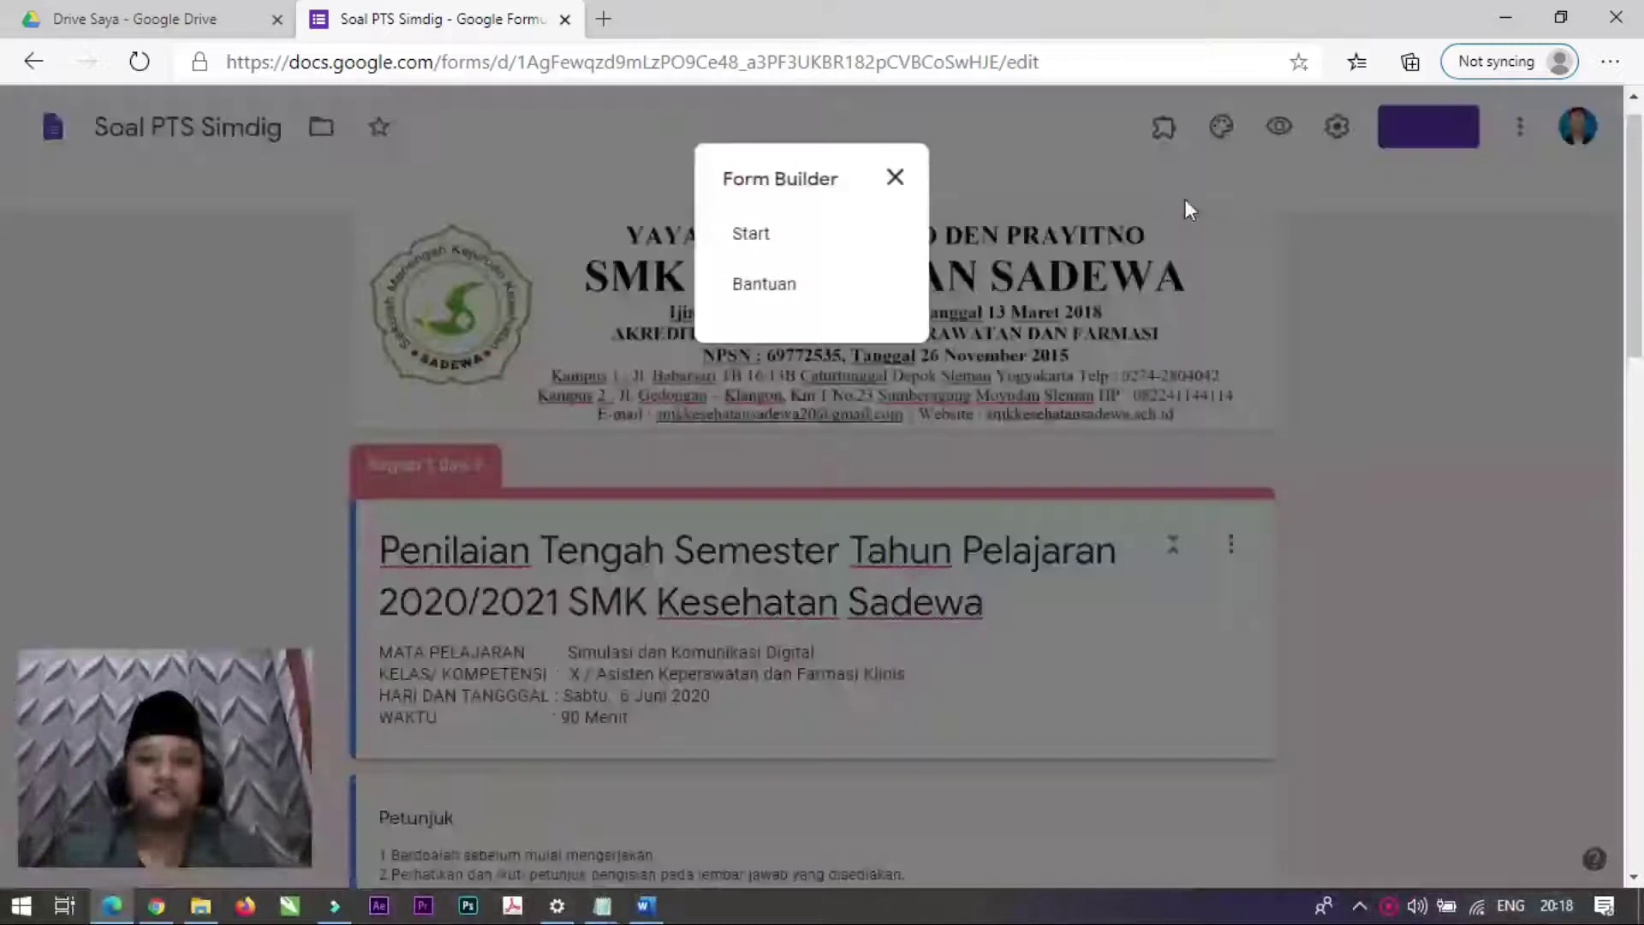
click(748, 238)
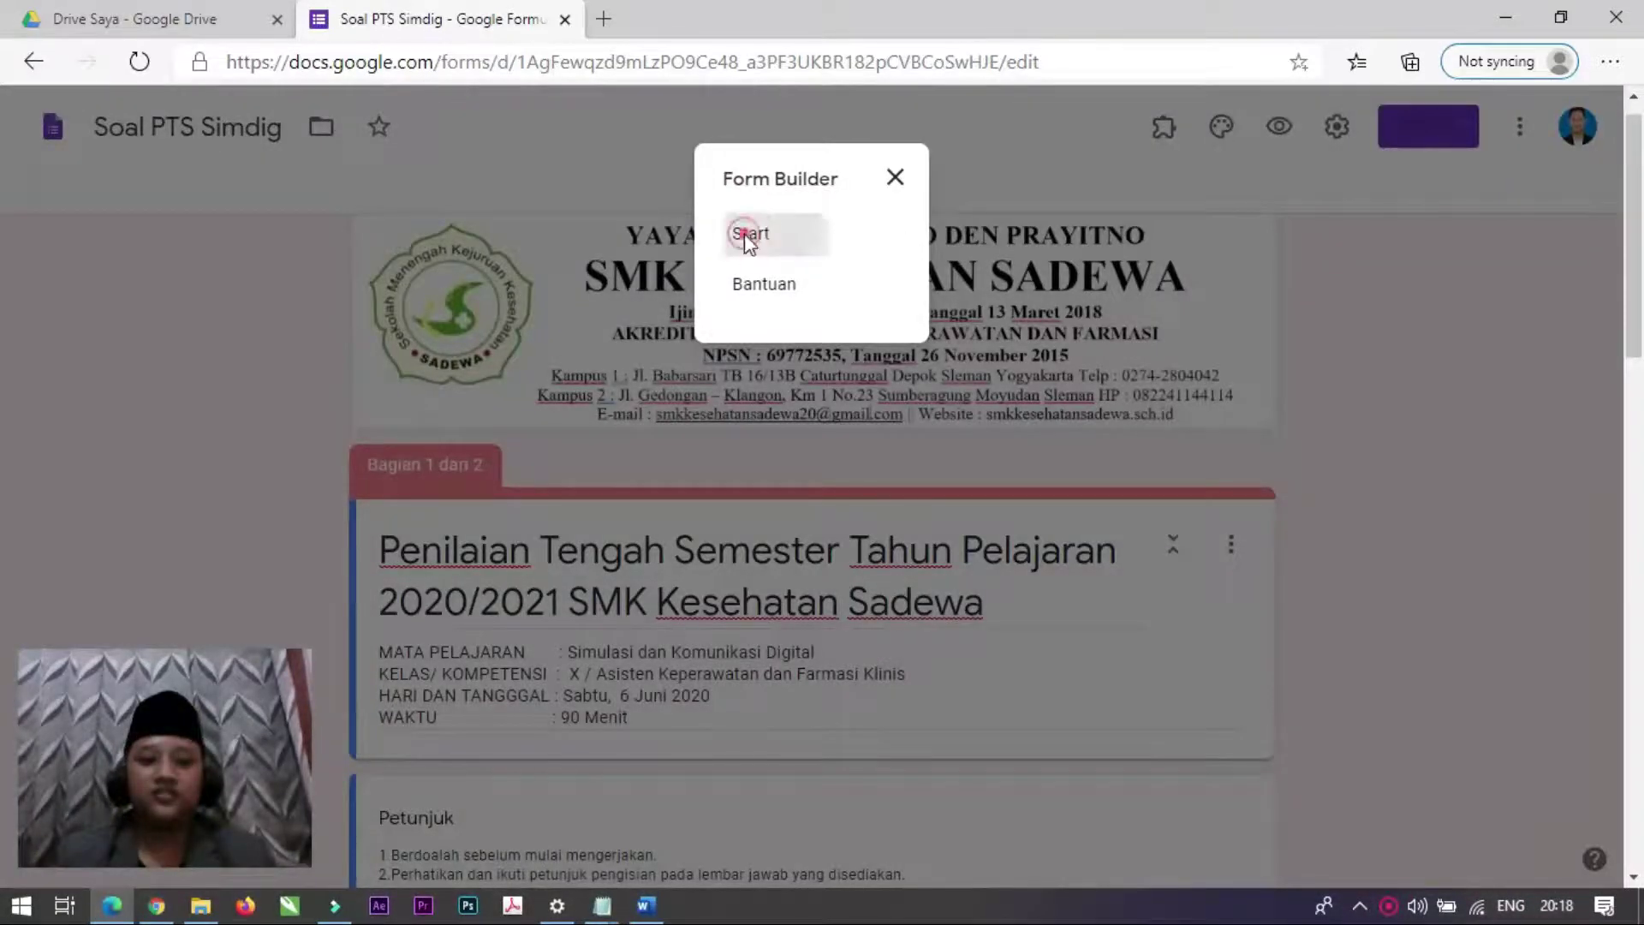
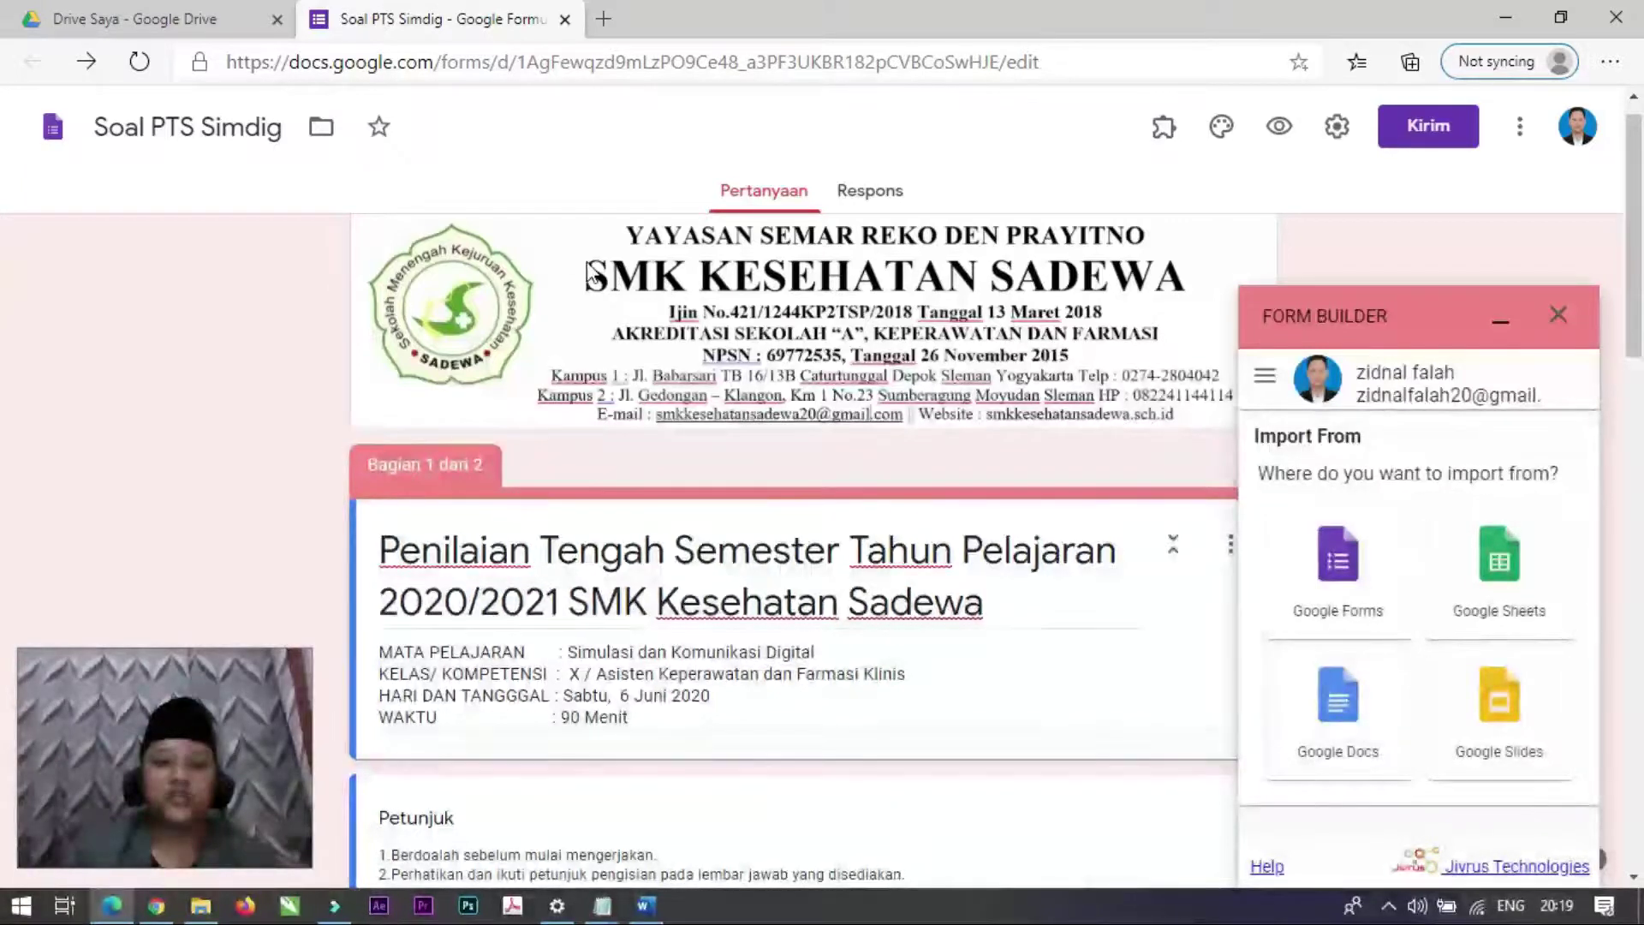
Step: Upload soal form builder coba.docx from Downloads into the PTS 2020 Drive folder via Baru > Upload file
click(196, 22)
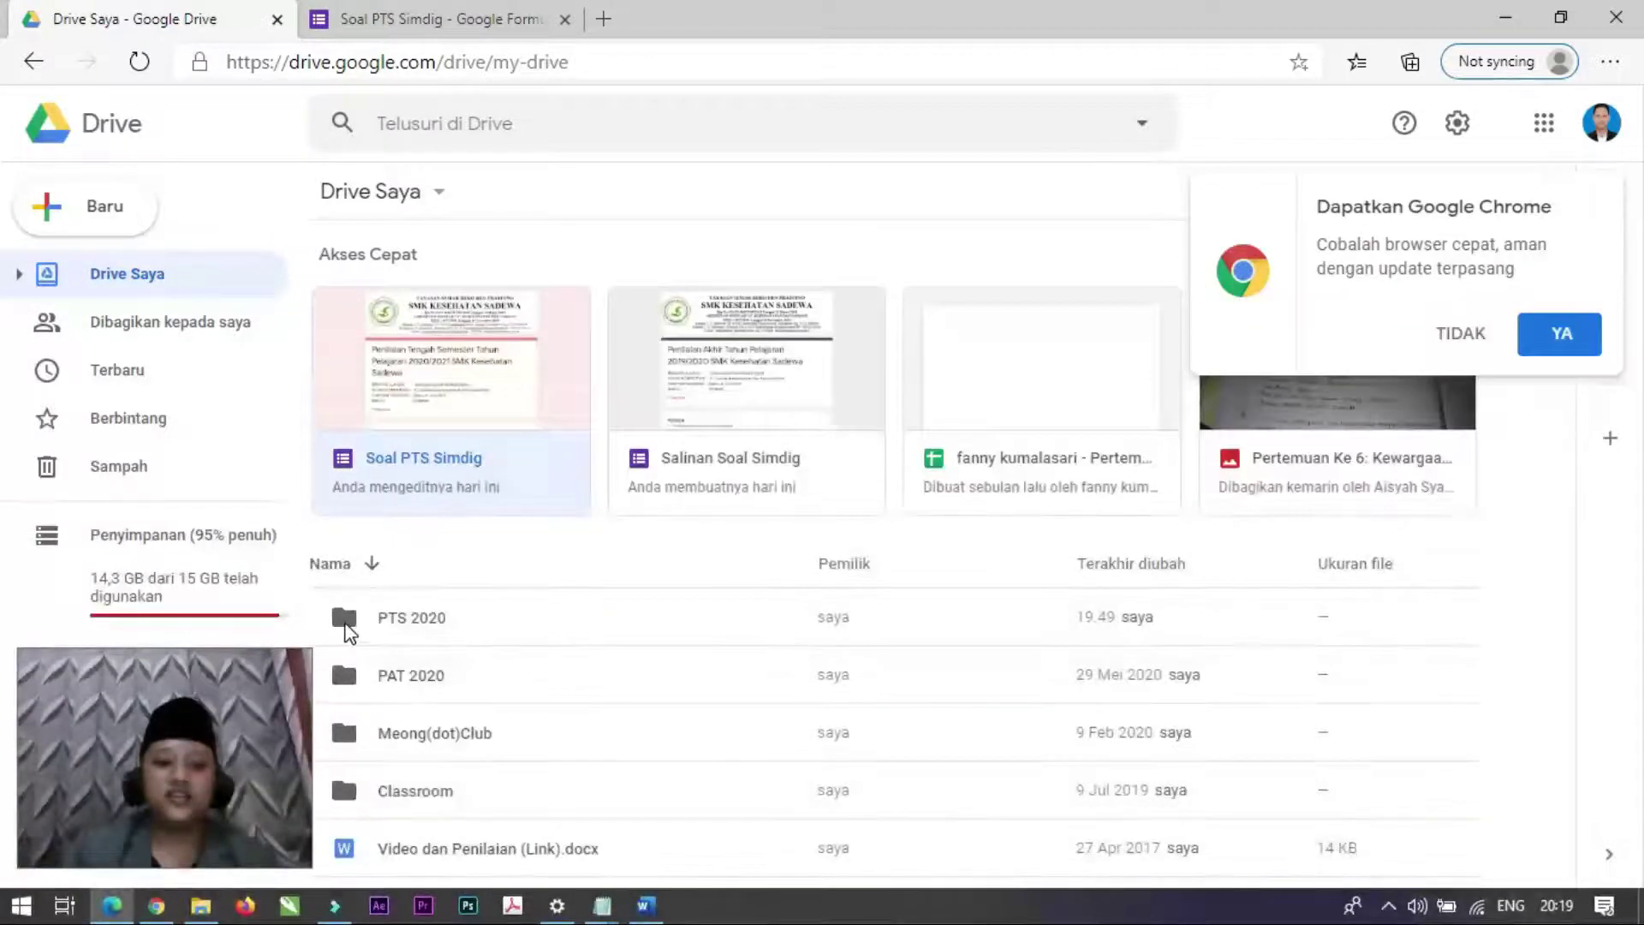
double_click(344, 620)
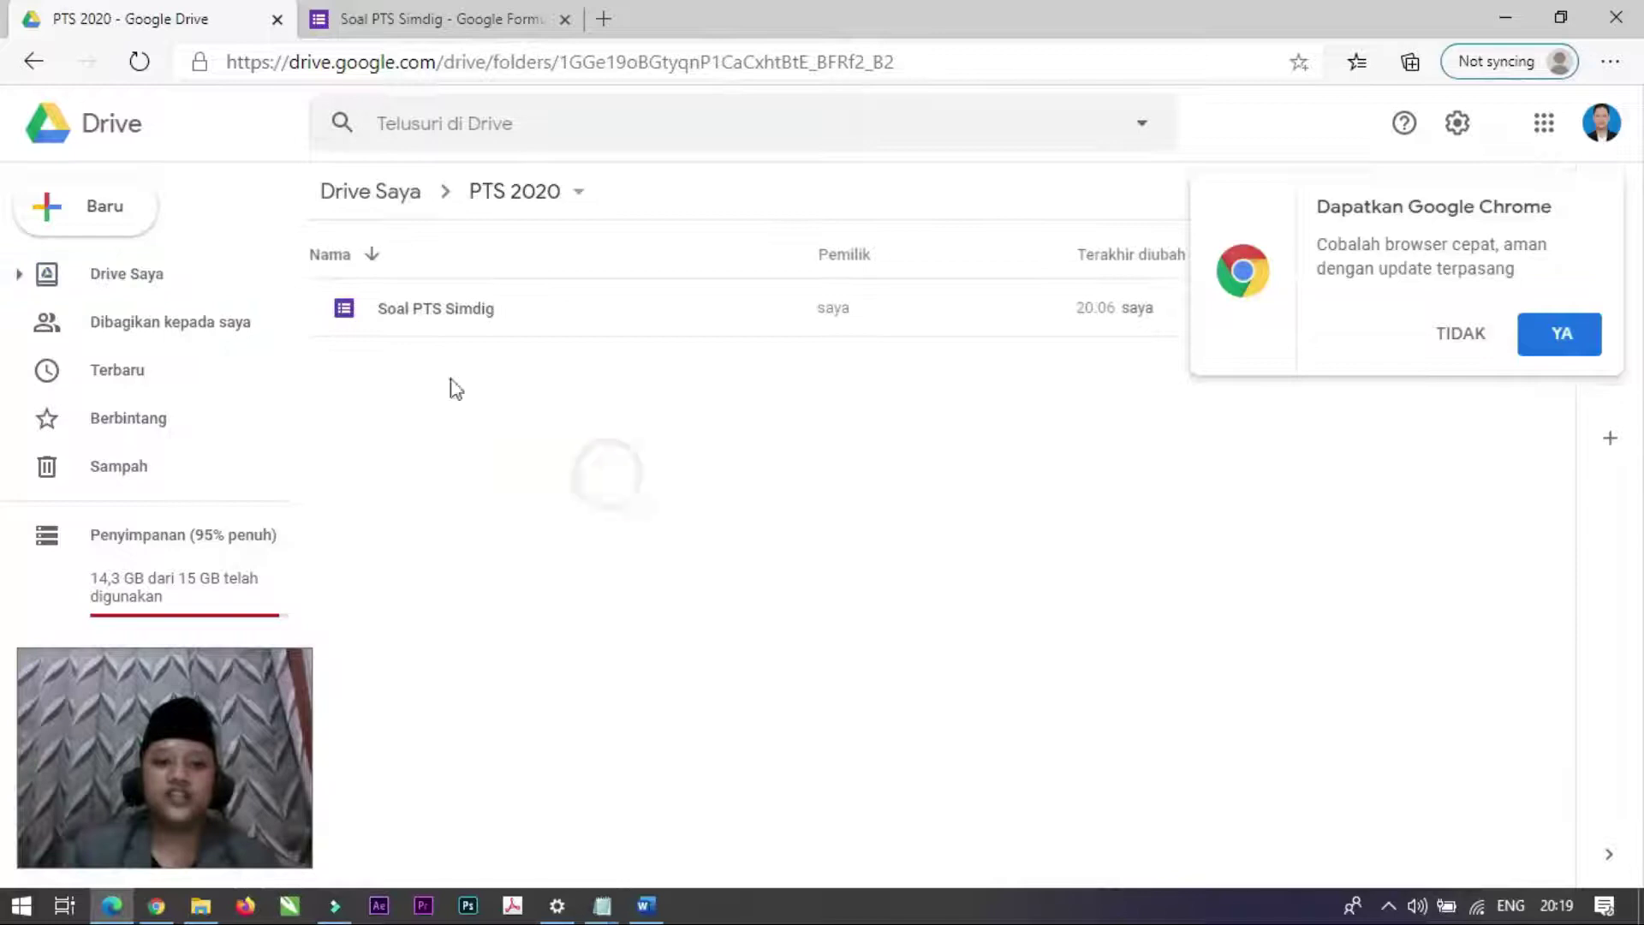
click(103, 221)
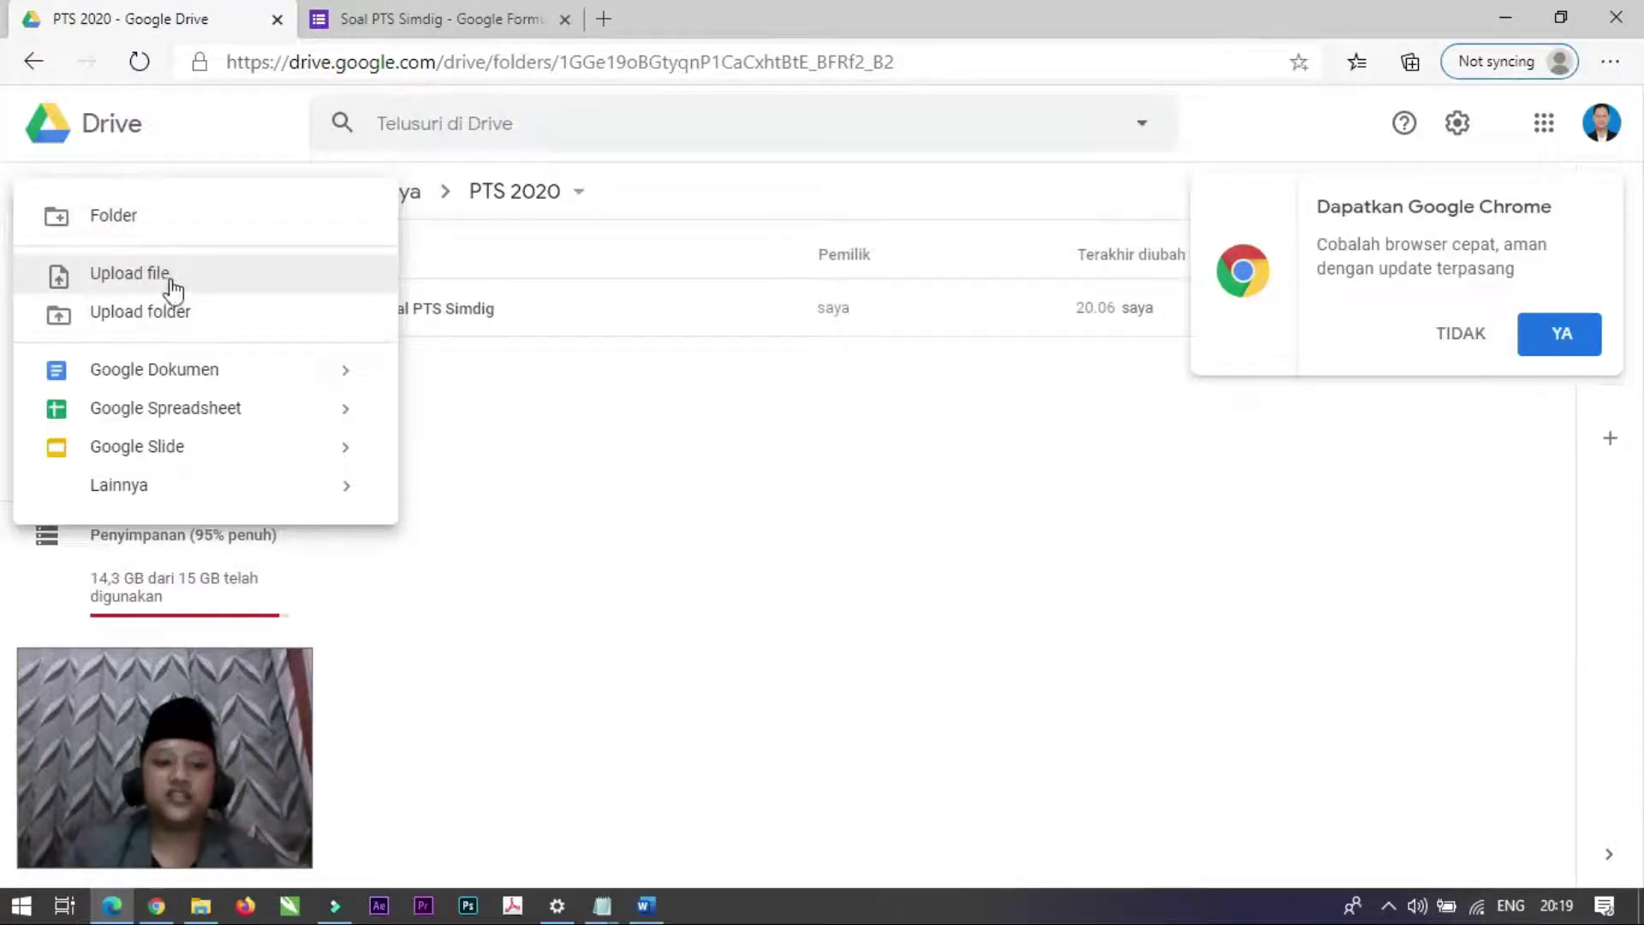
click(140, 280)
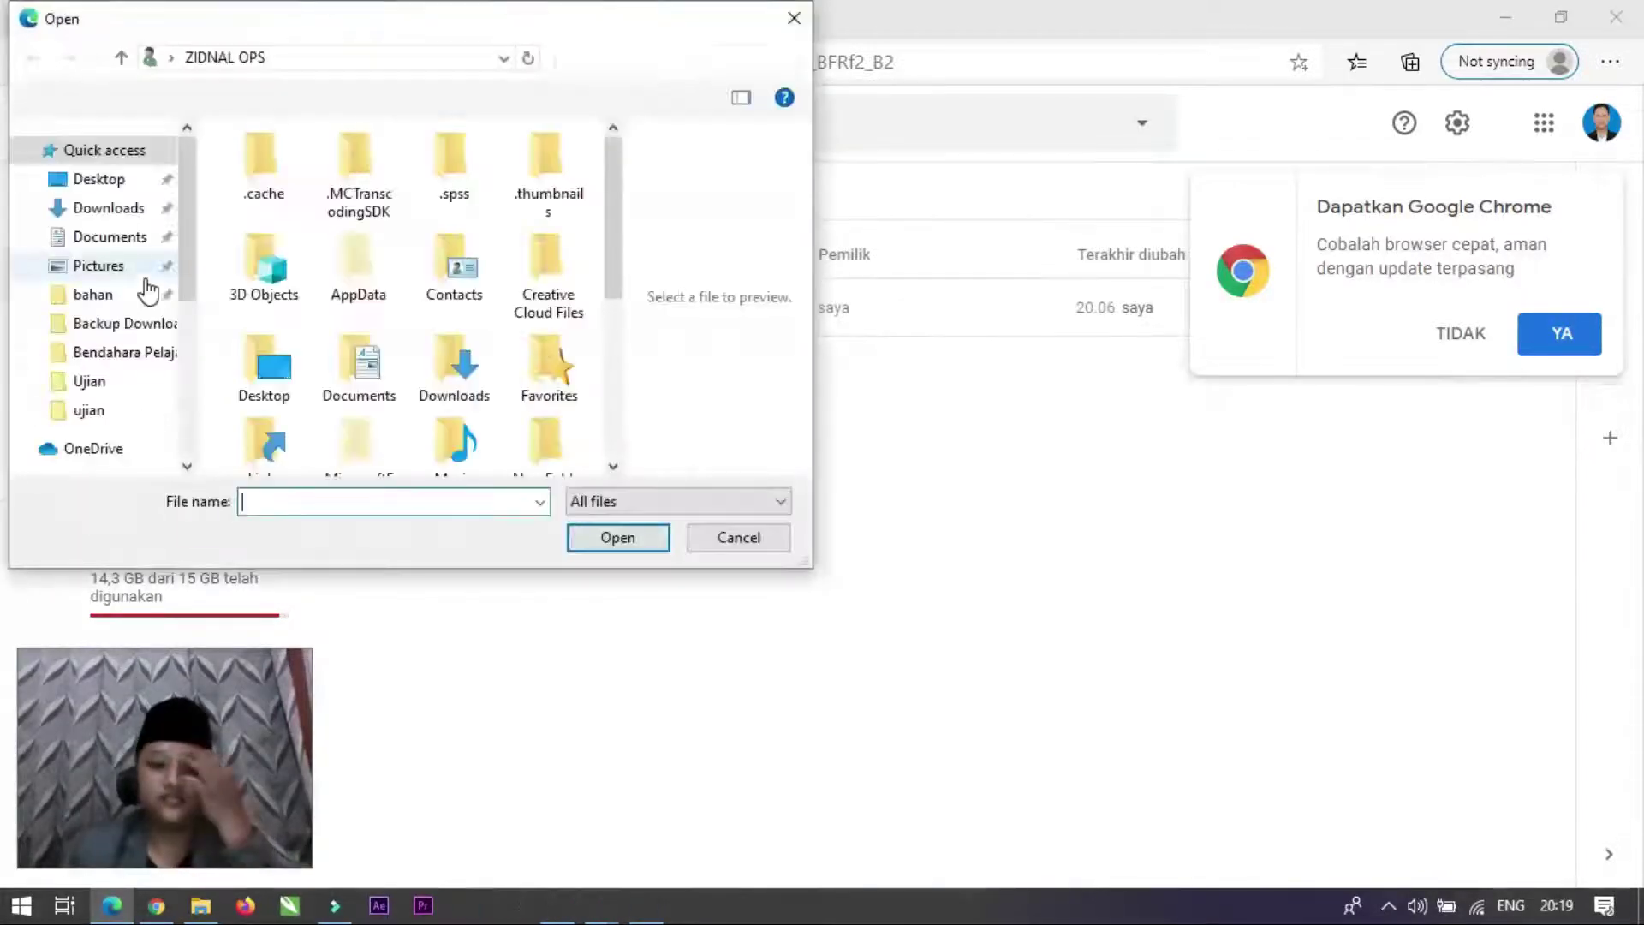
click(109, 208)
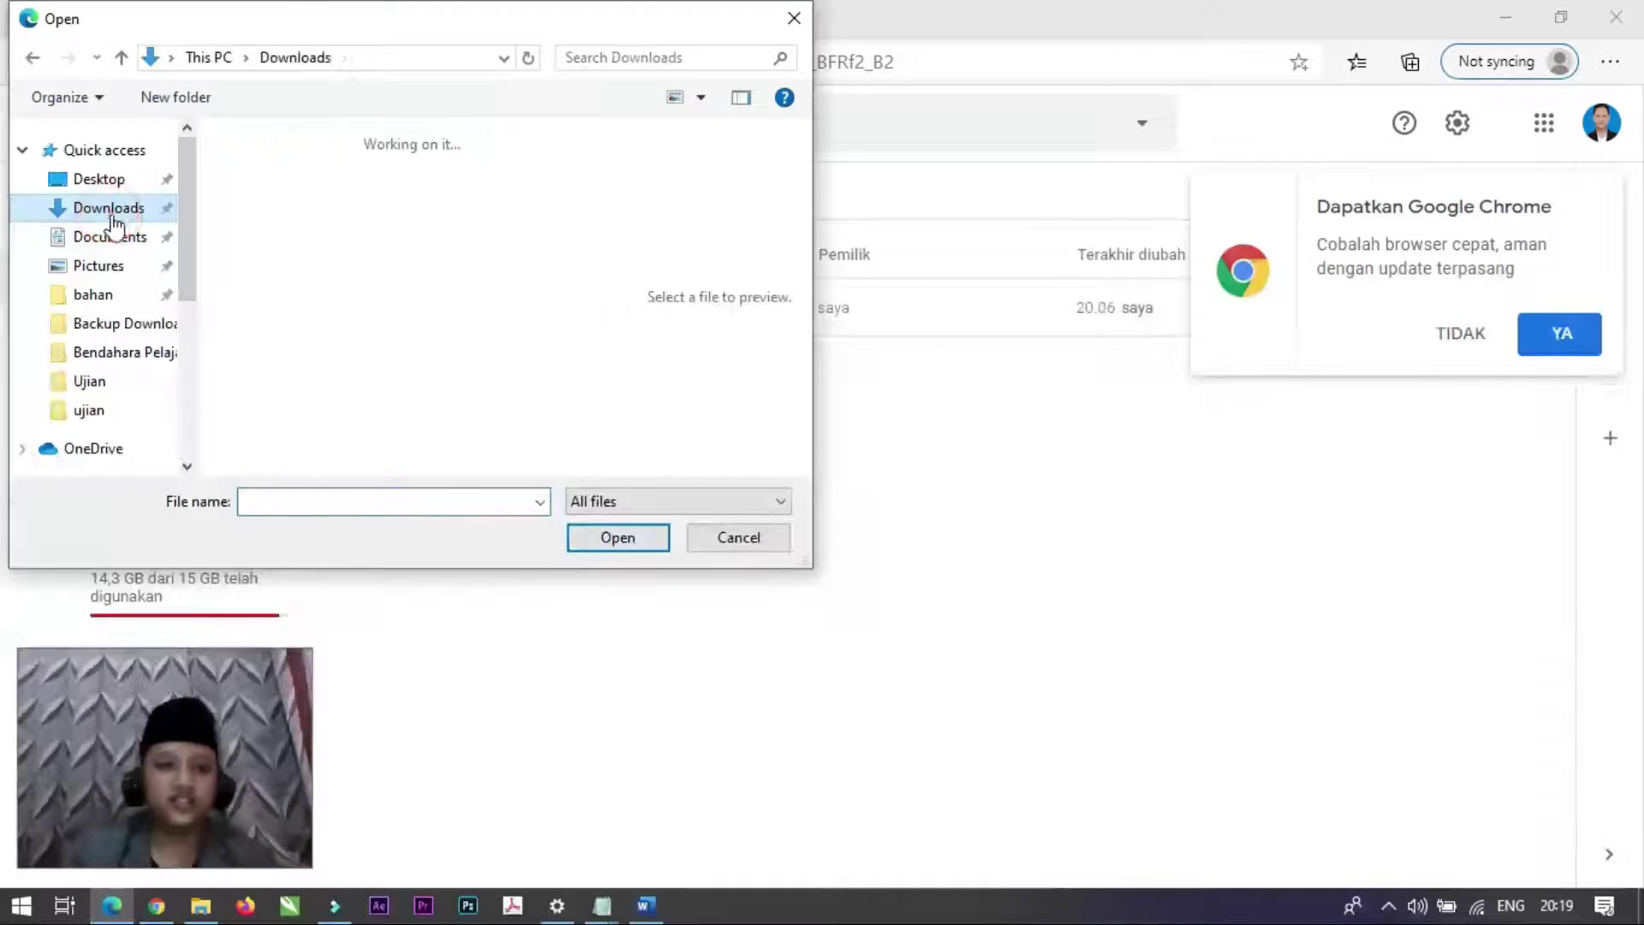
scroll(357, 272, down, 6)
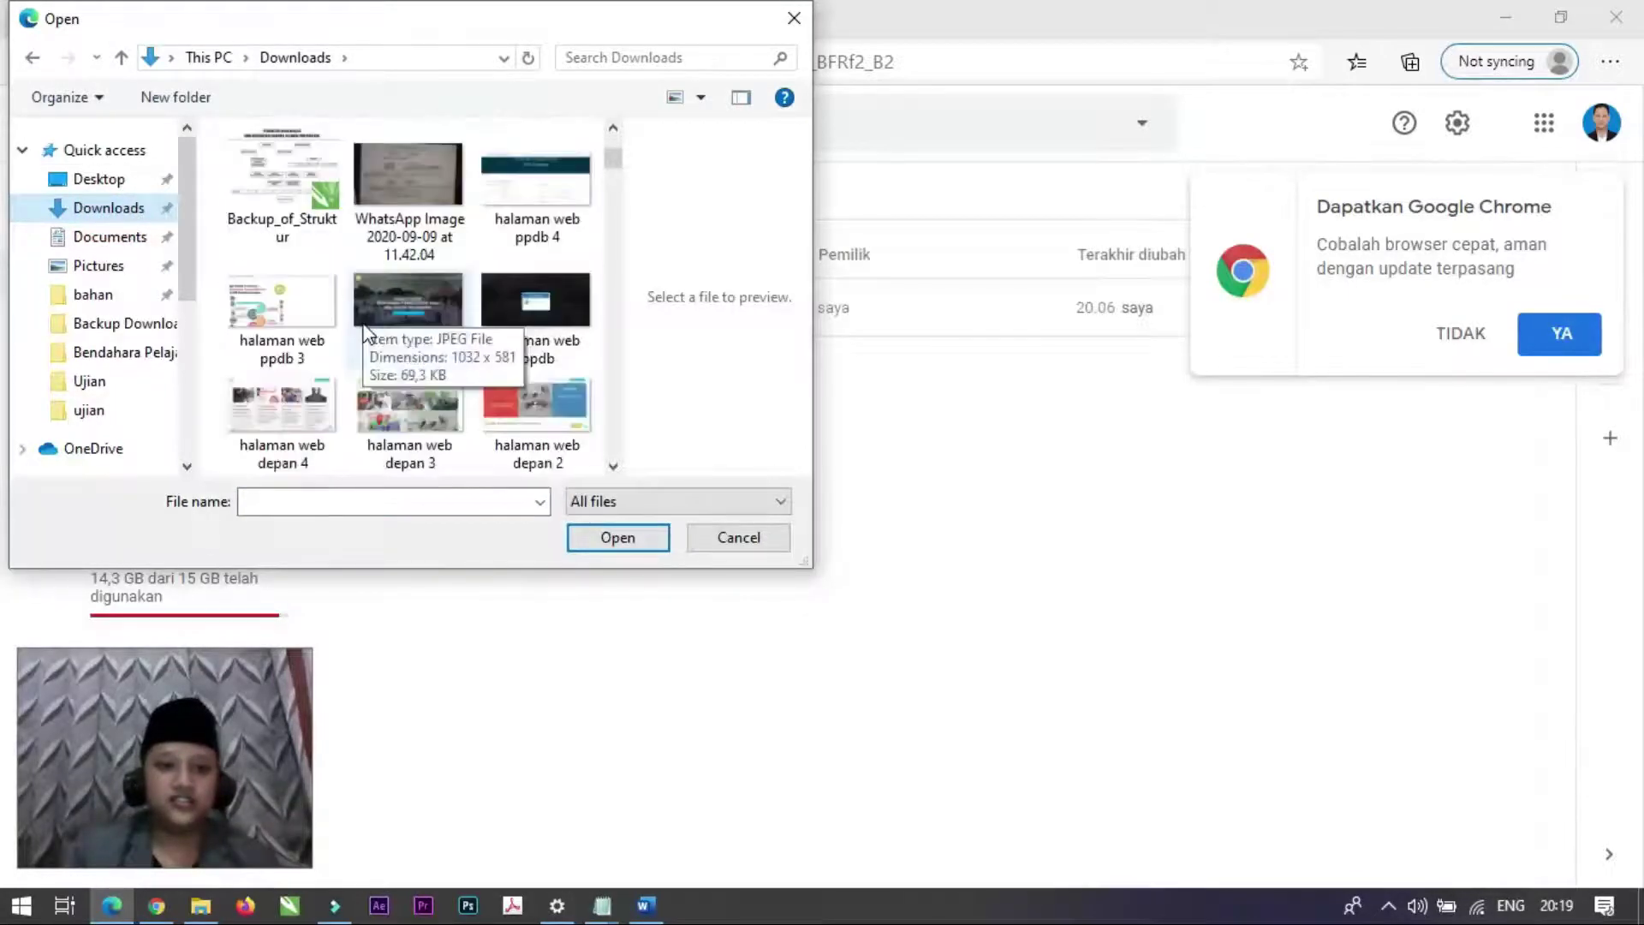
click(282, 257)
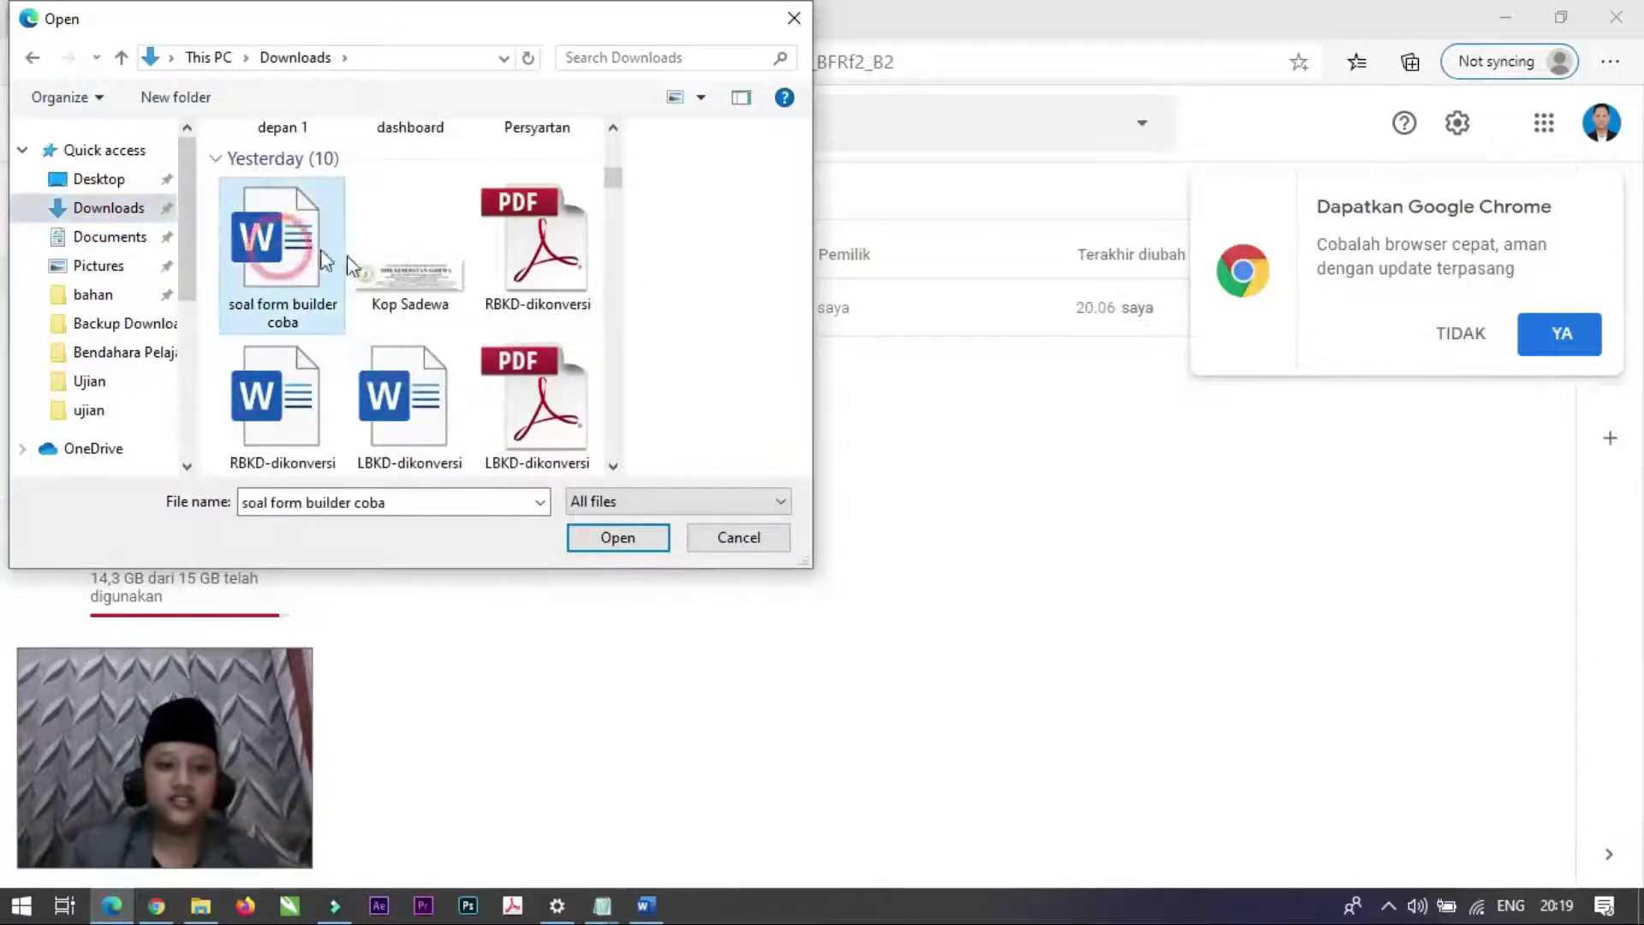
click(618, 538)
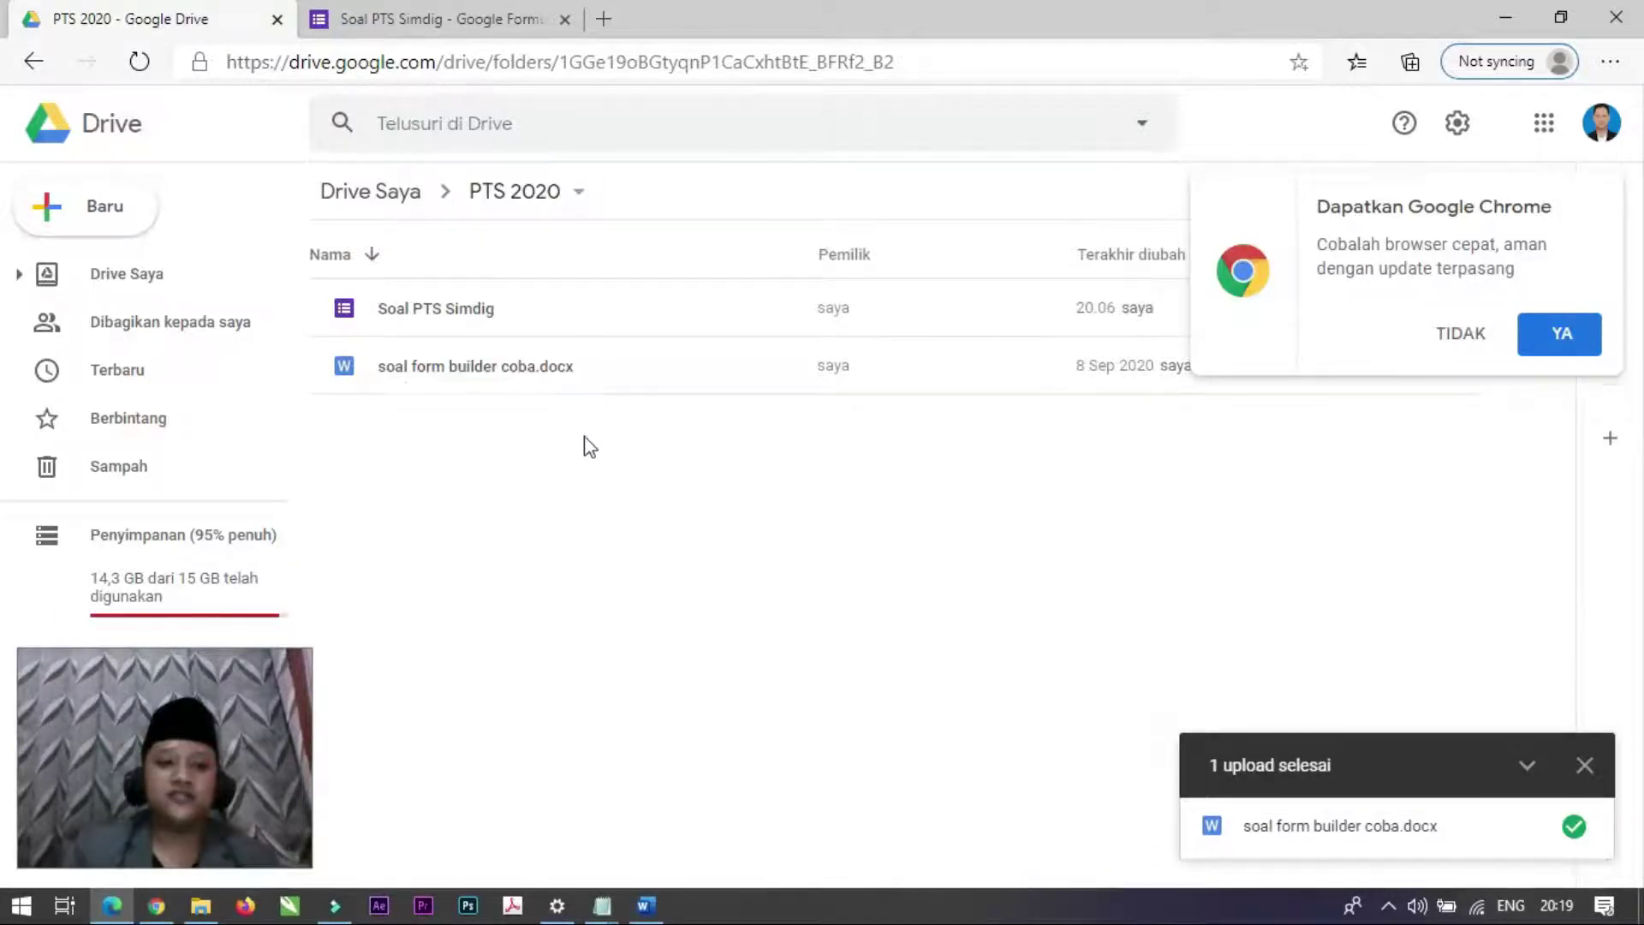
Step: Dismiss the Chrome popup, preview soal form builder coba.docx, and open it with Google Dokumen
click(1492, 342)
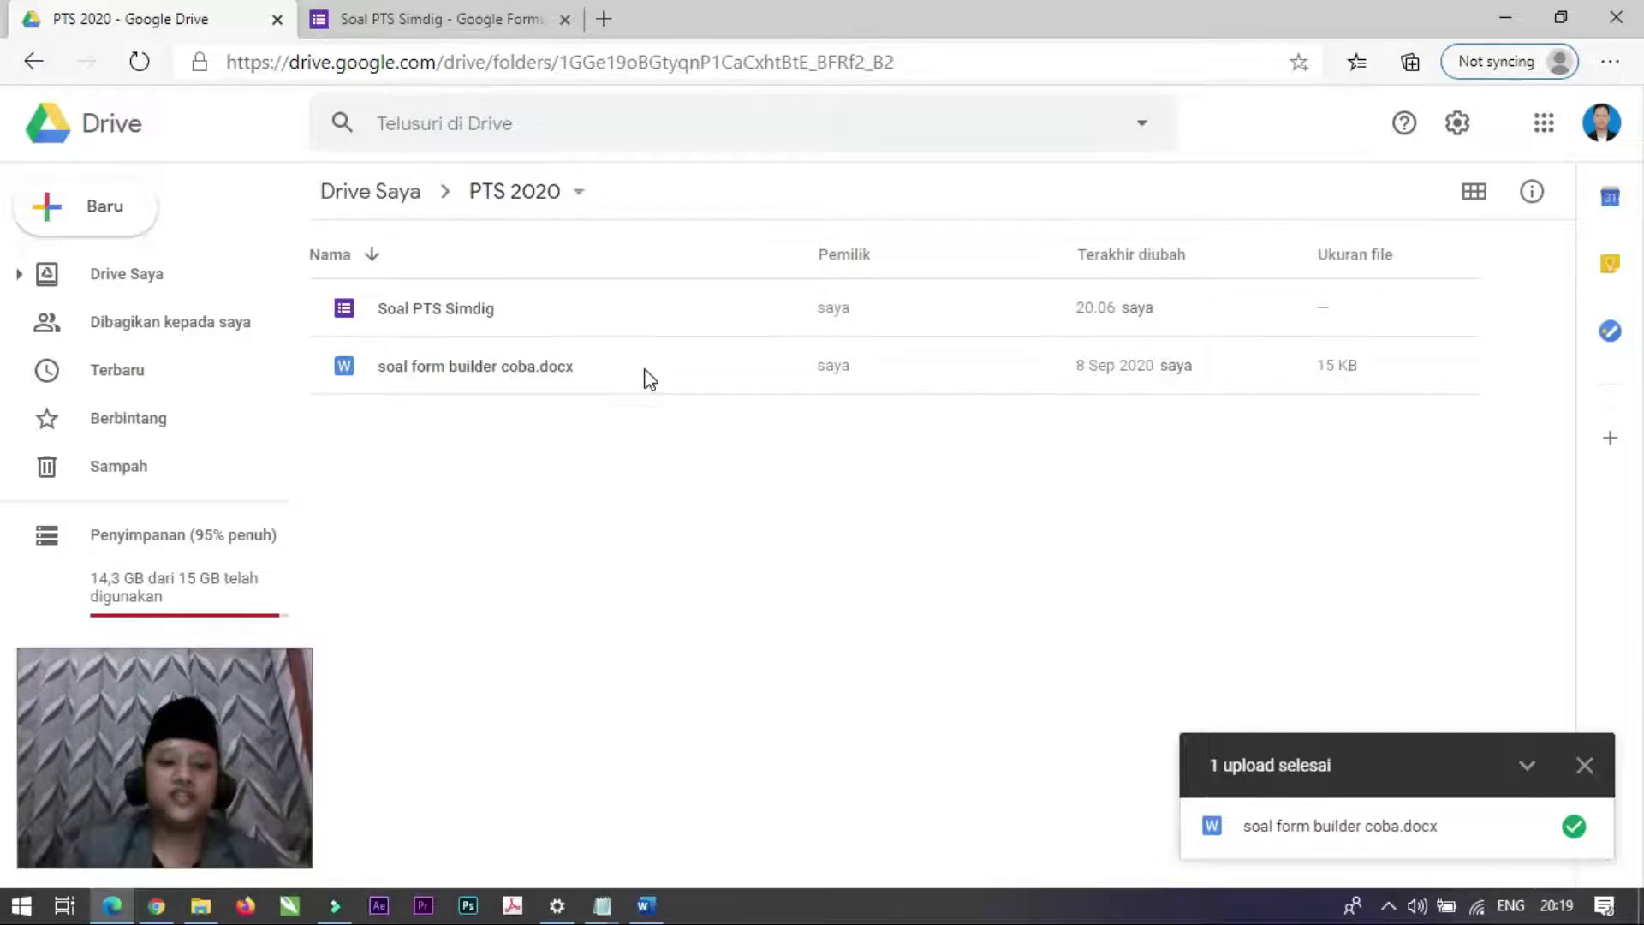
double_click(519, 371)
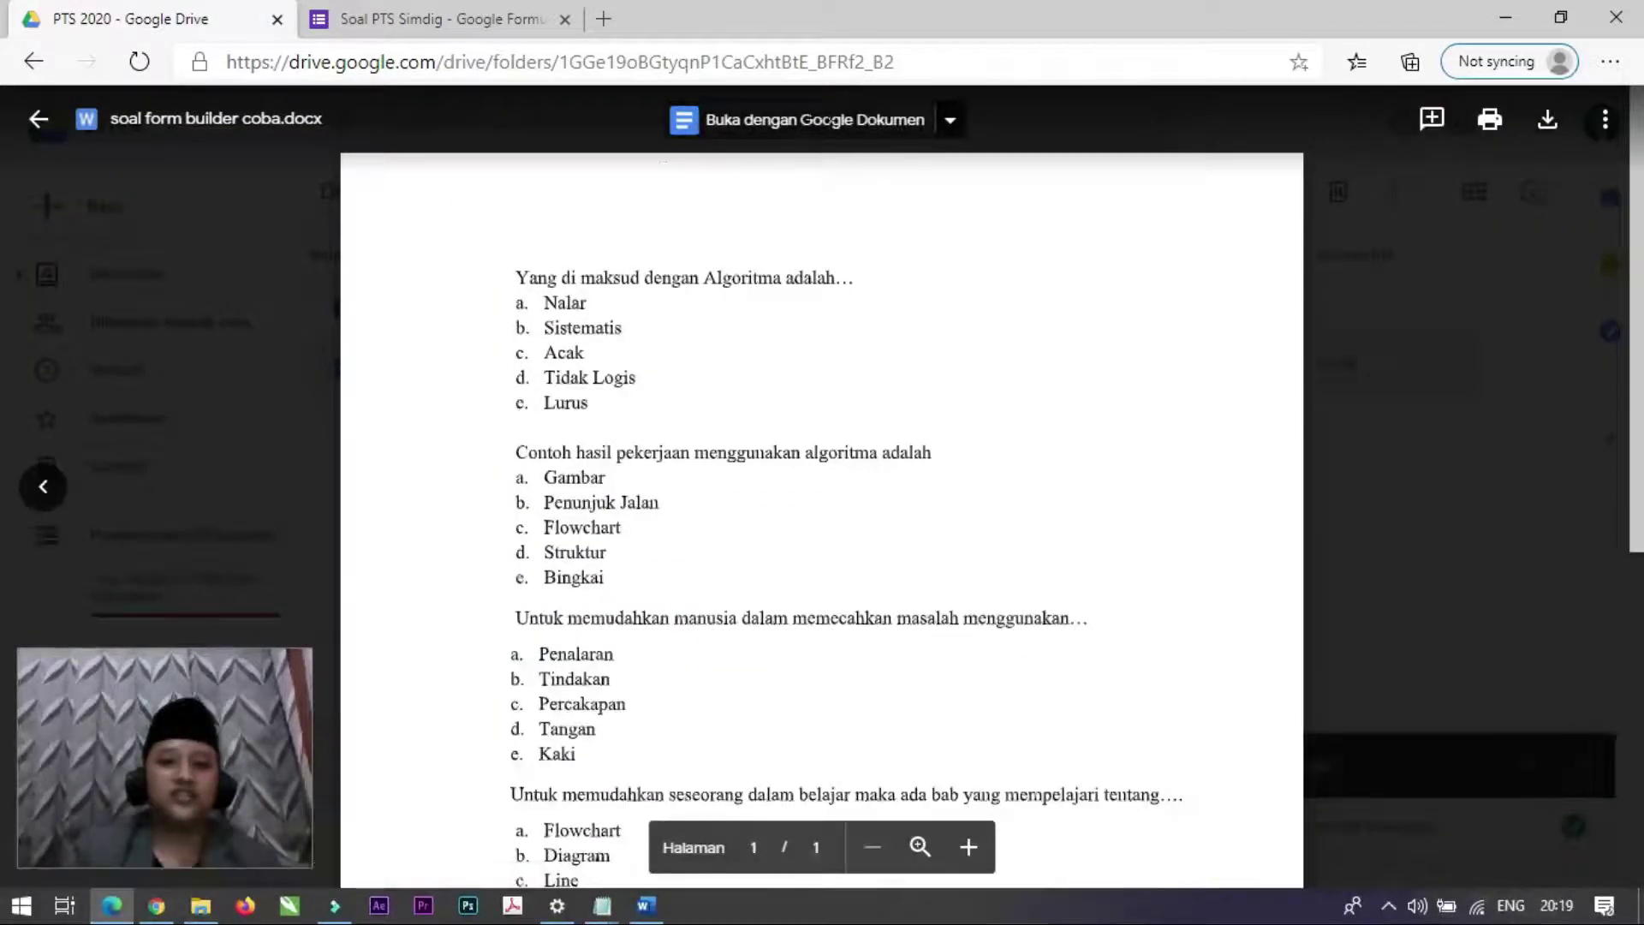
click(800, 129)
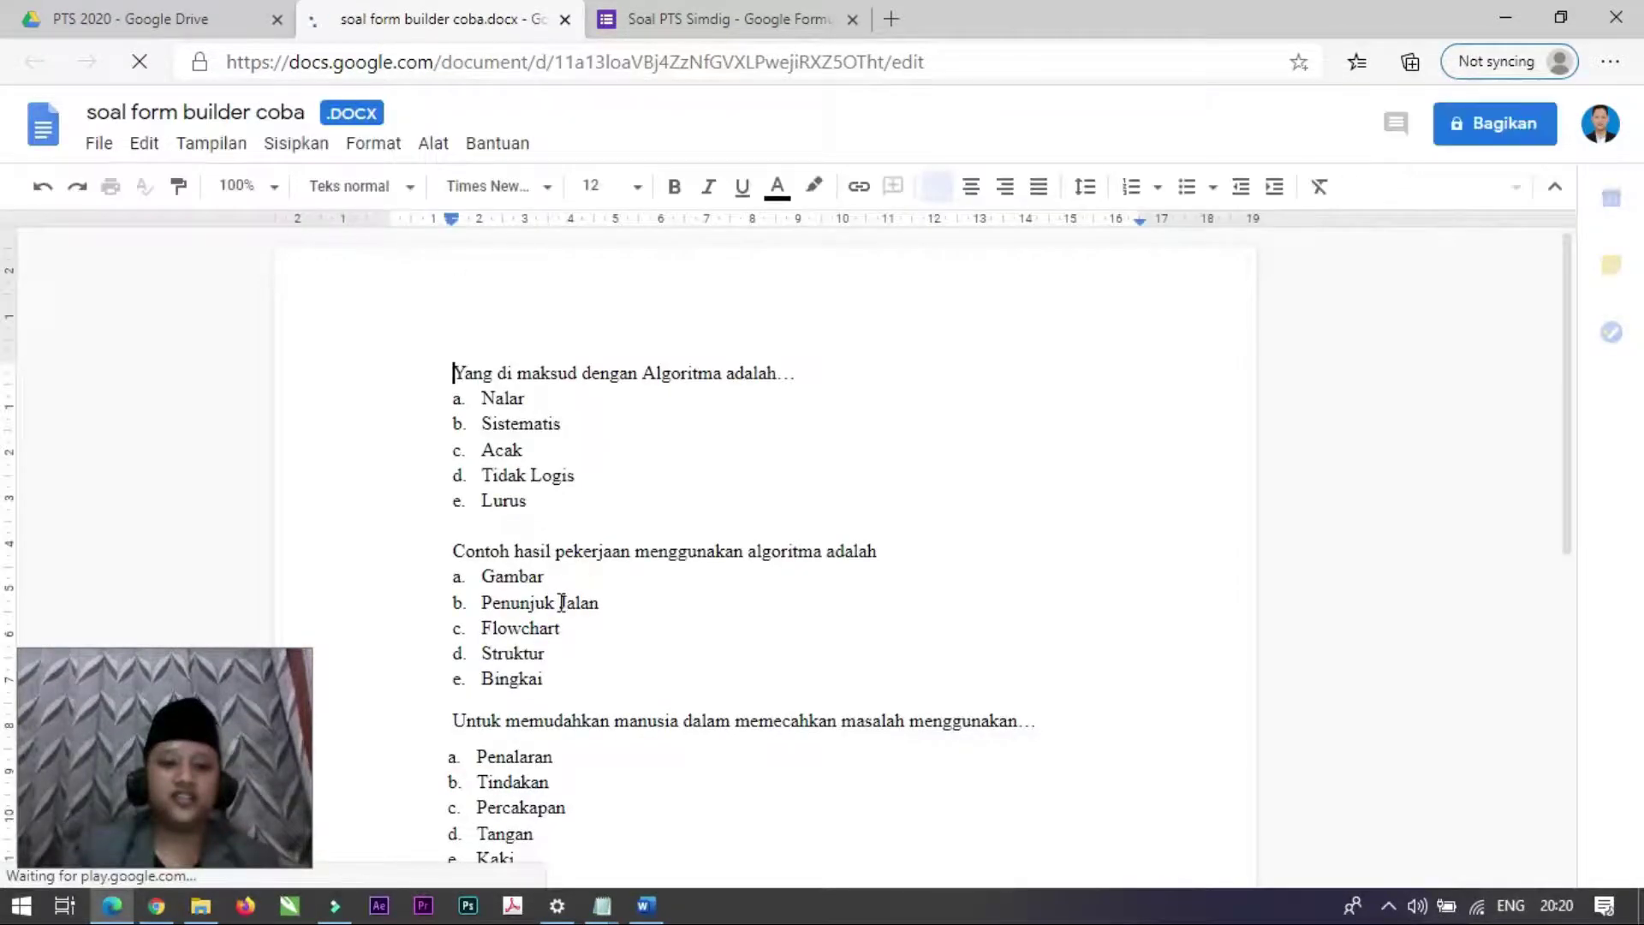
Step: Convert the Word file with File > Simpan sebagai Google Dokumen, then return to the PTS 2020 folder
click(106, 147)
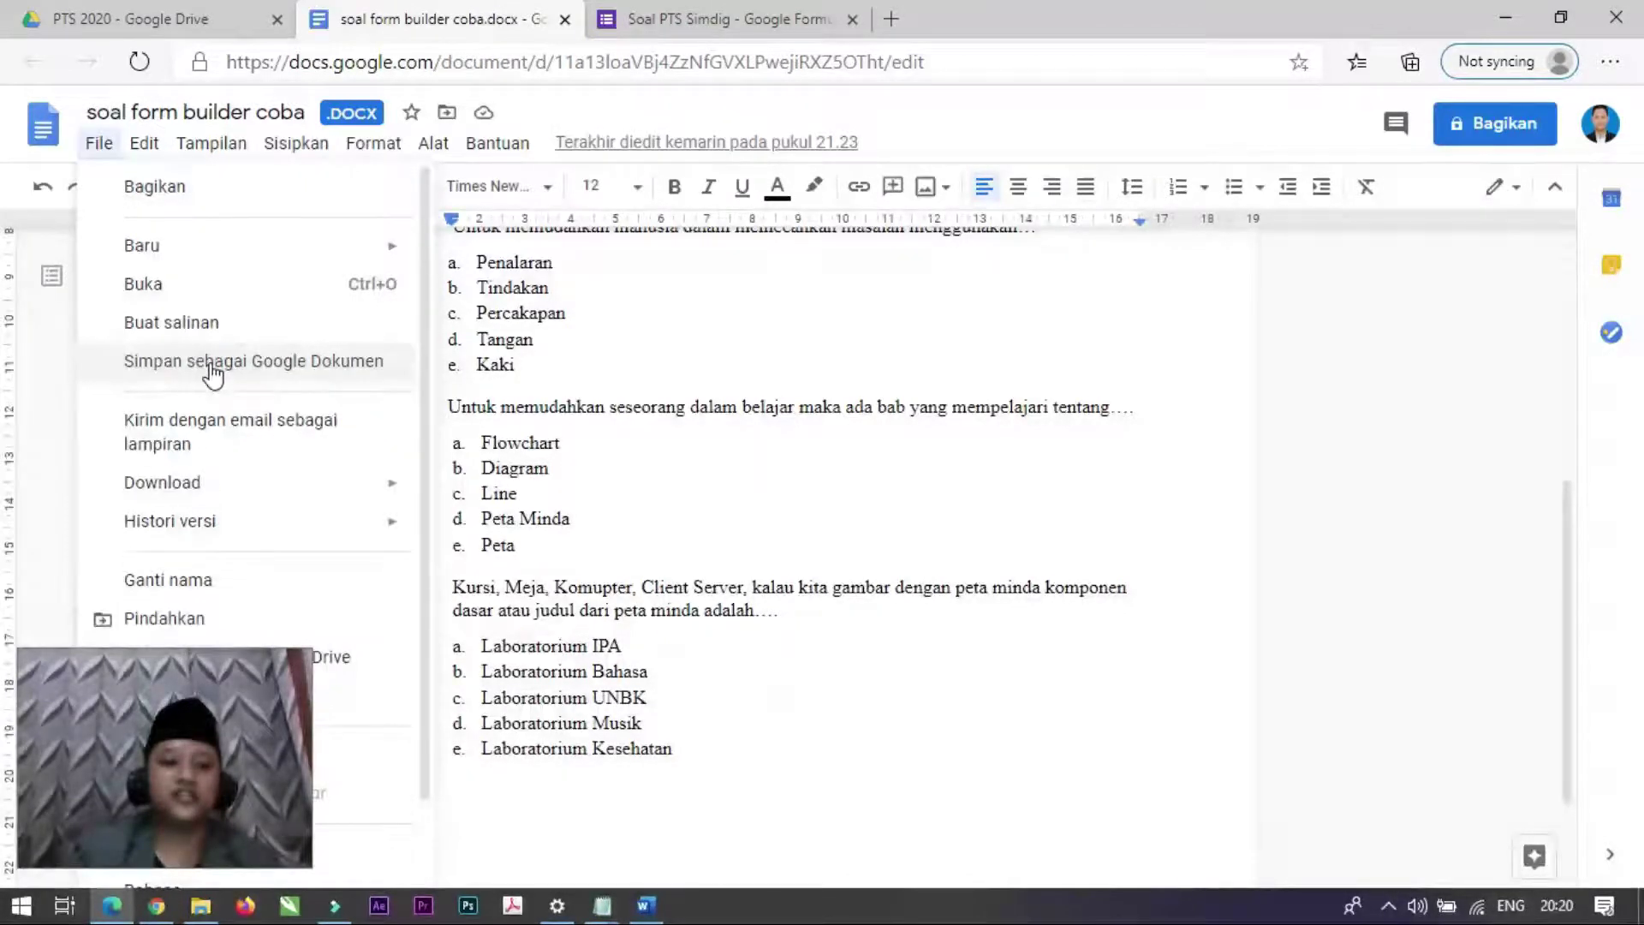
click(212, 370)
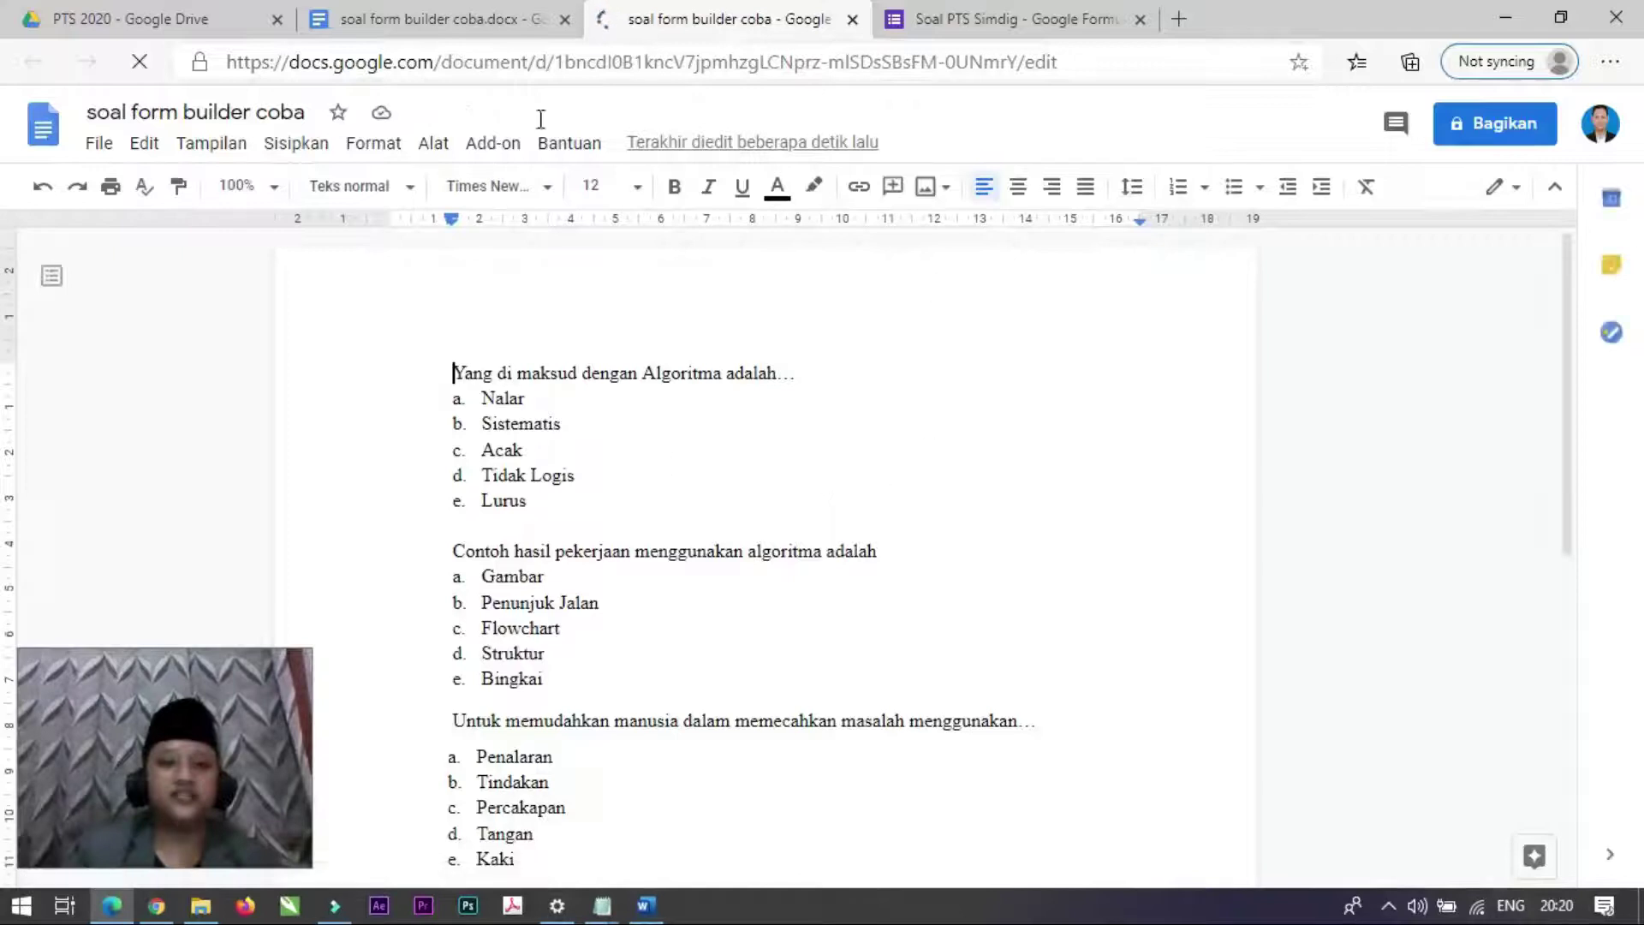
click(167, 17)
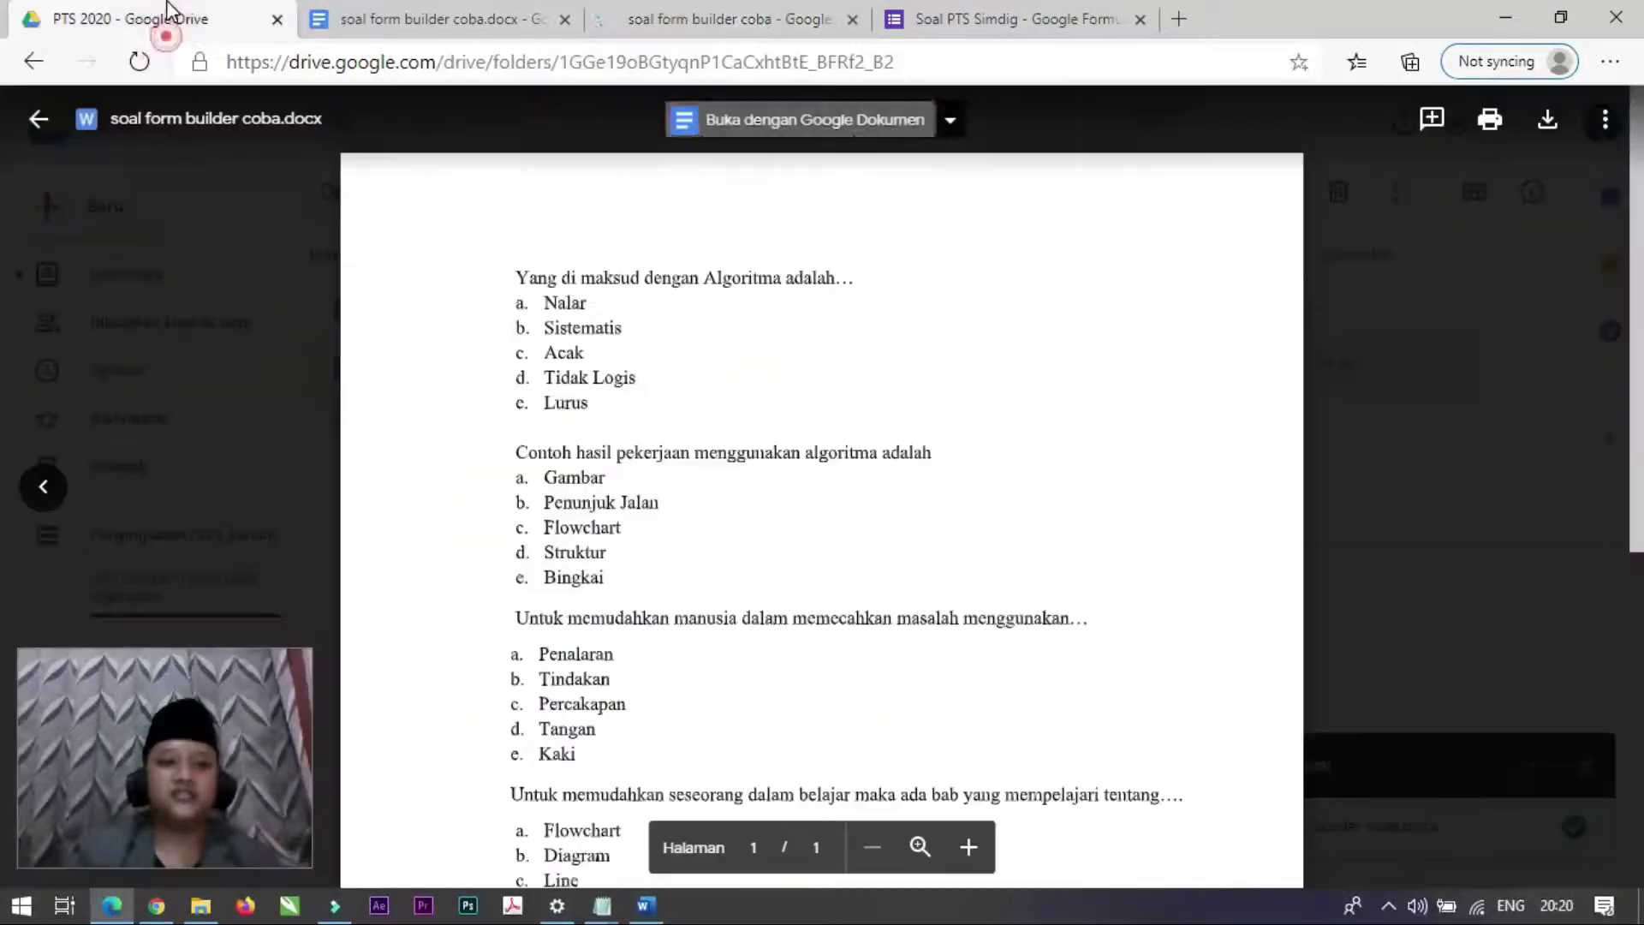
Step: Compare the converted soal form builder coba document with the .docx, then go back to Soal PTS Simdig
click(1546, 274)
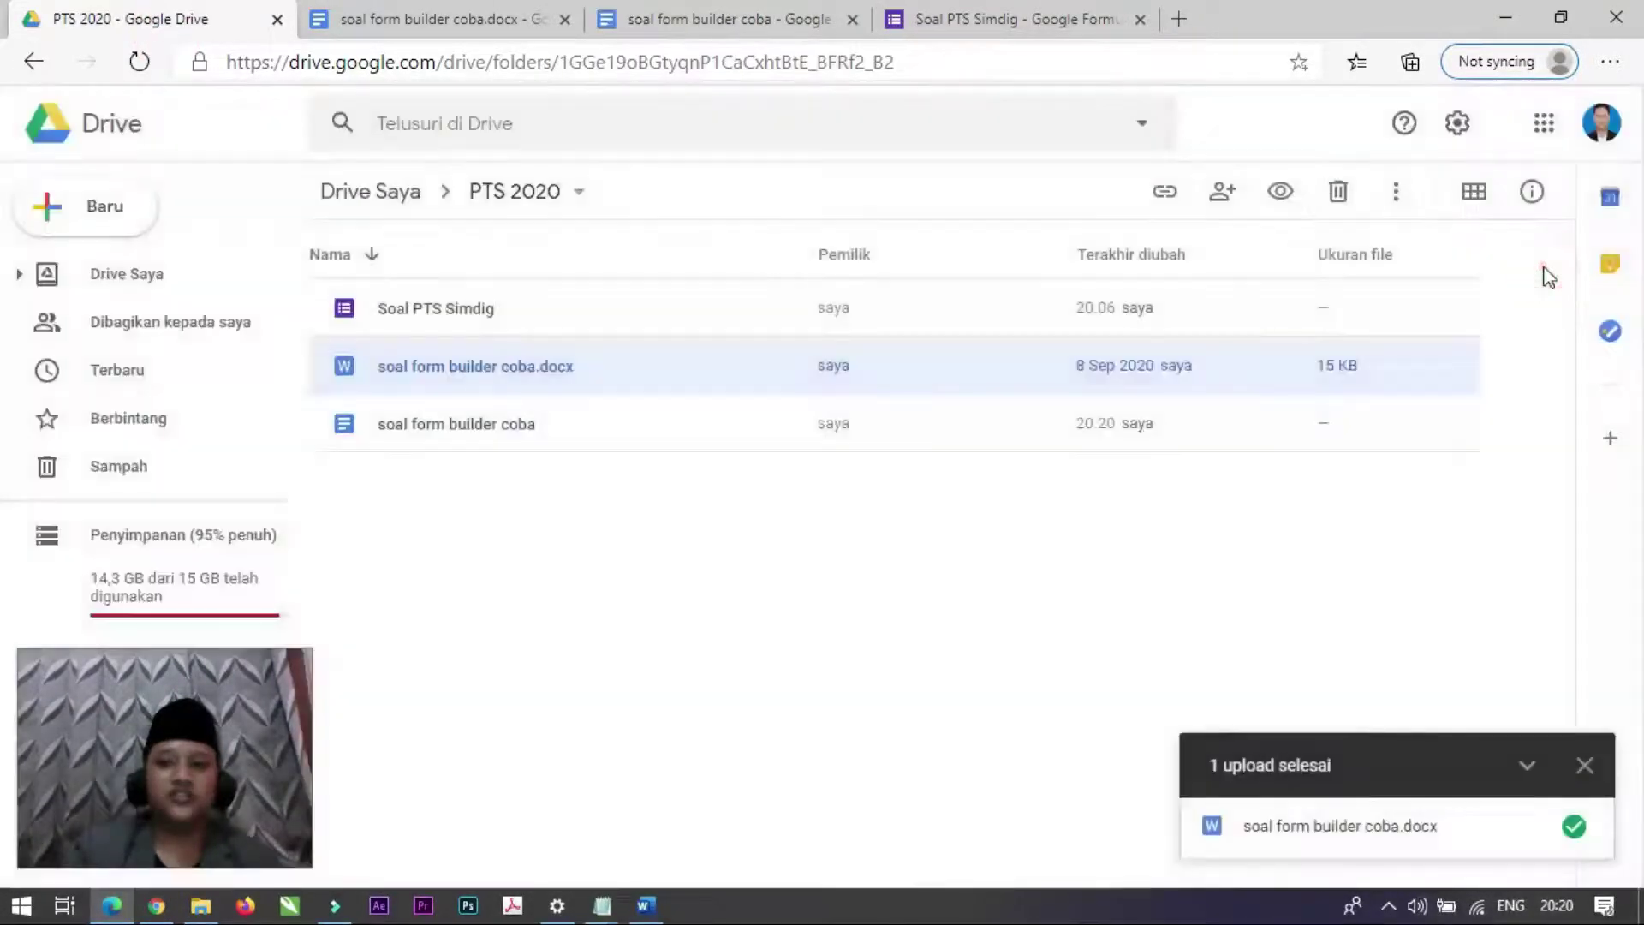
click(588, 438)
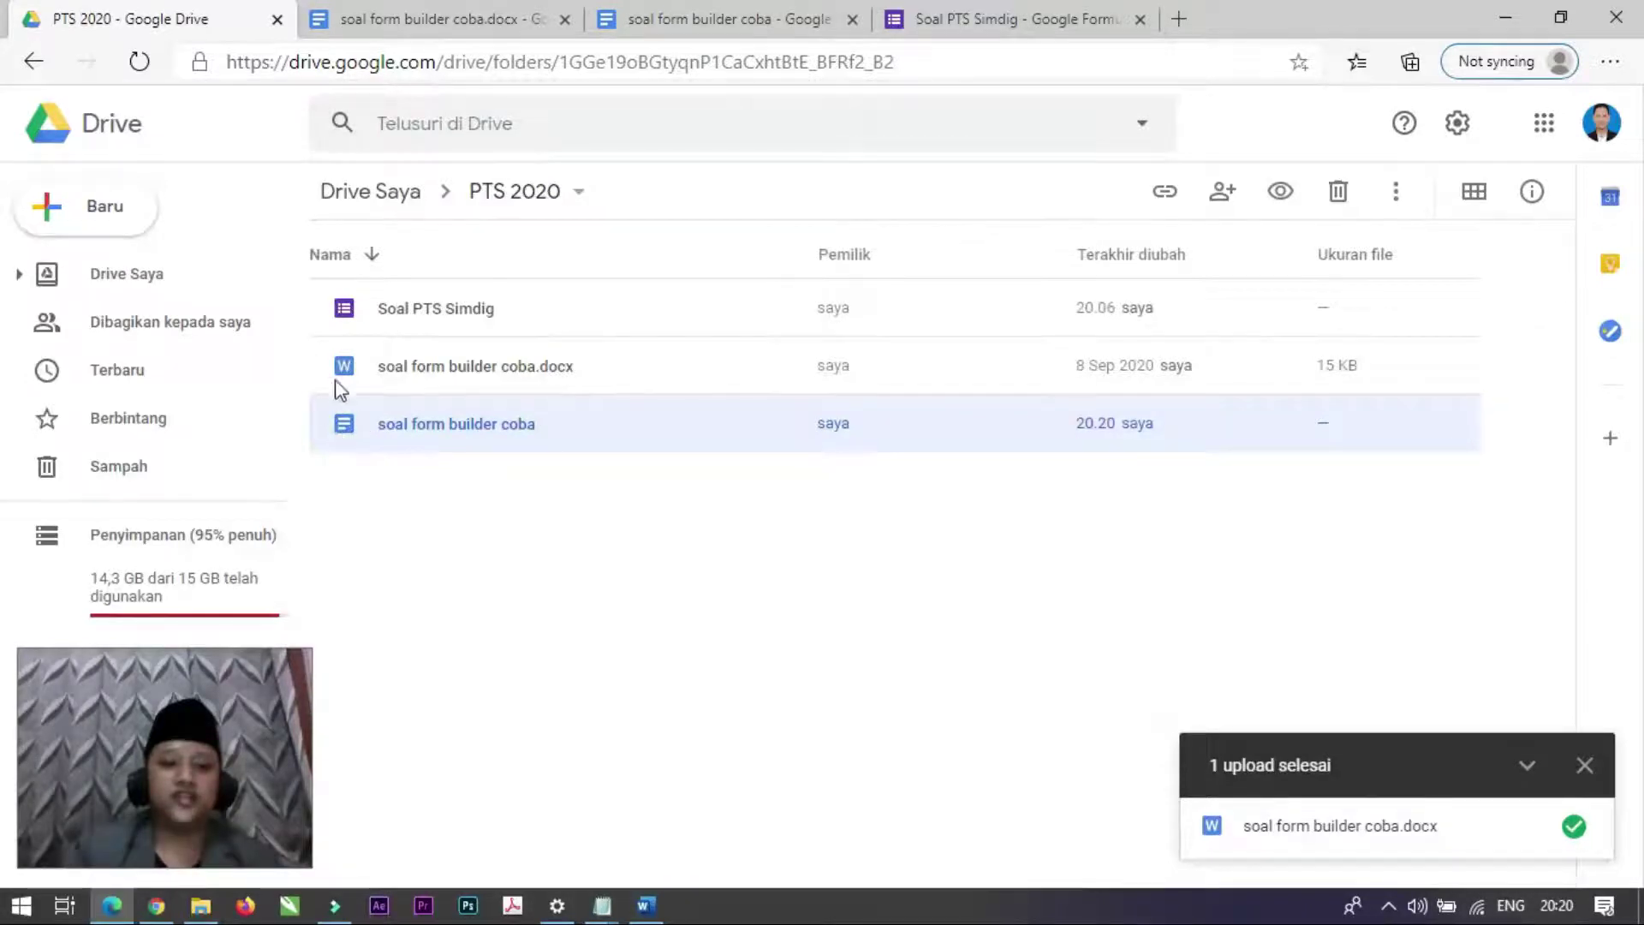
click(343, 374)
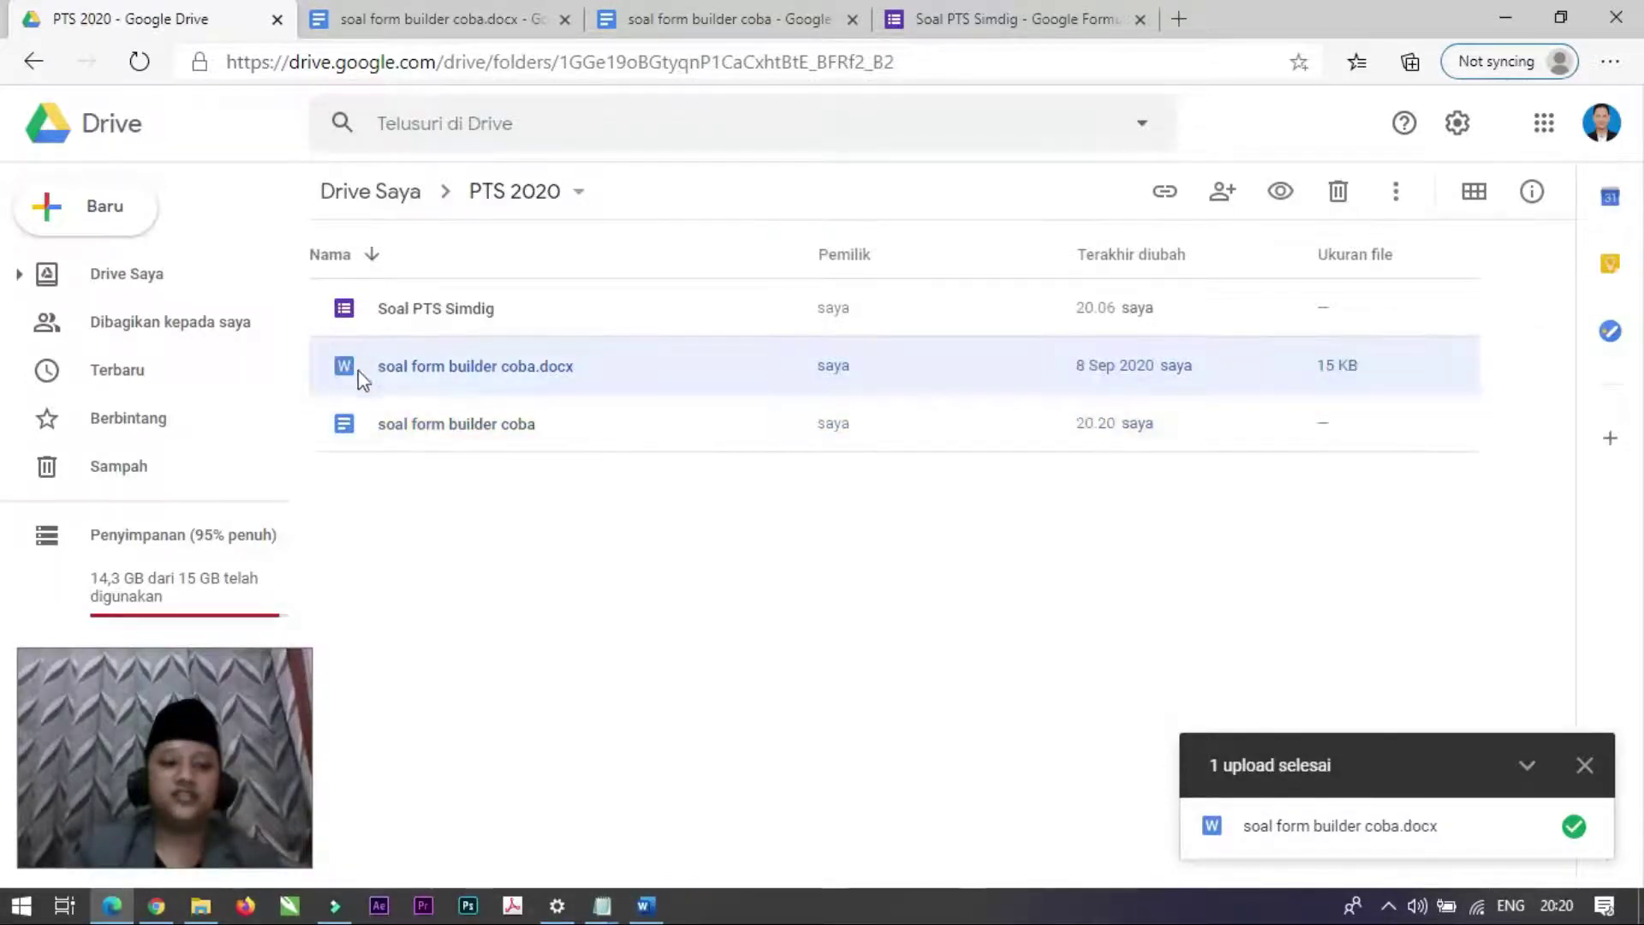
click(343, 429)
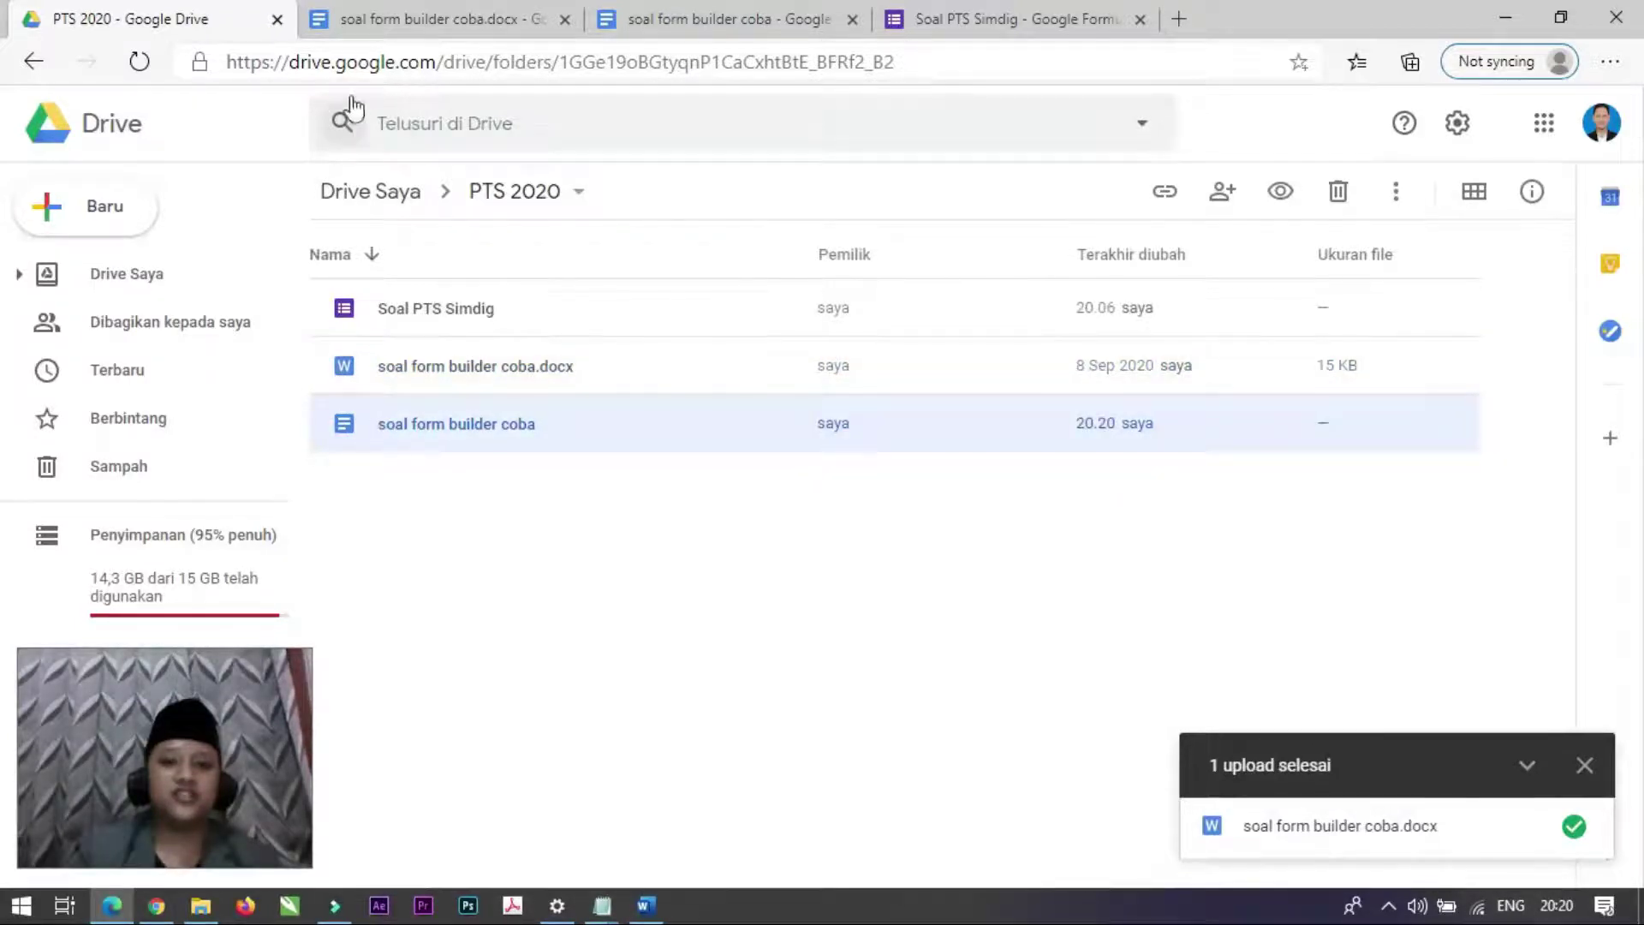
click(984, 10)
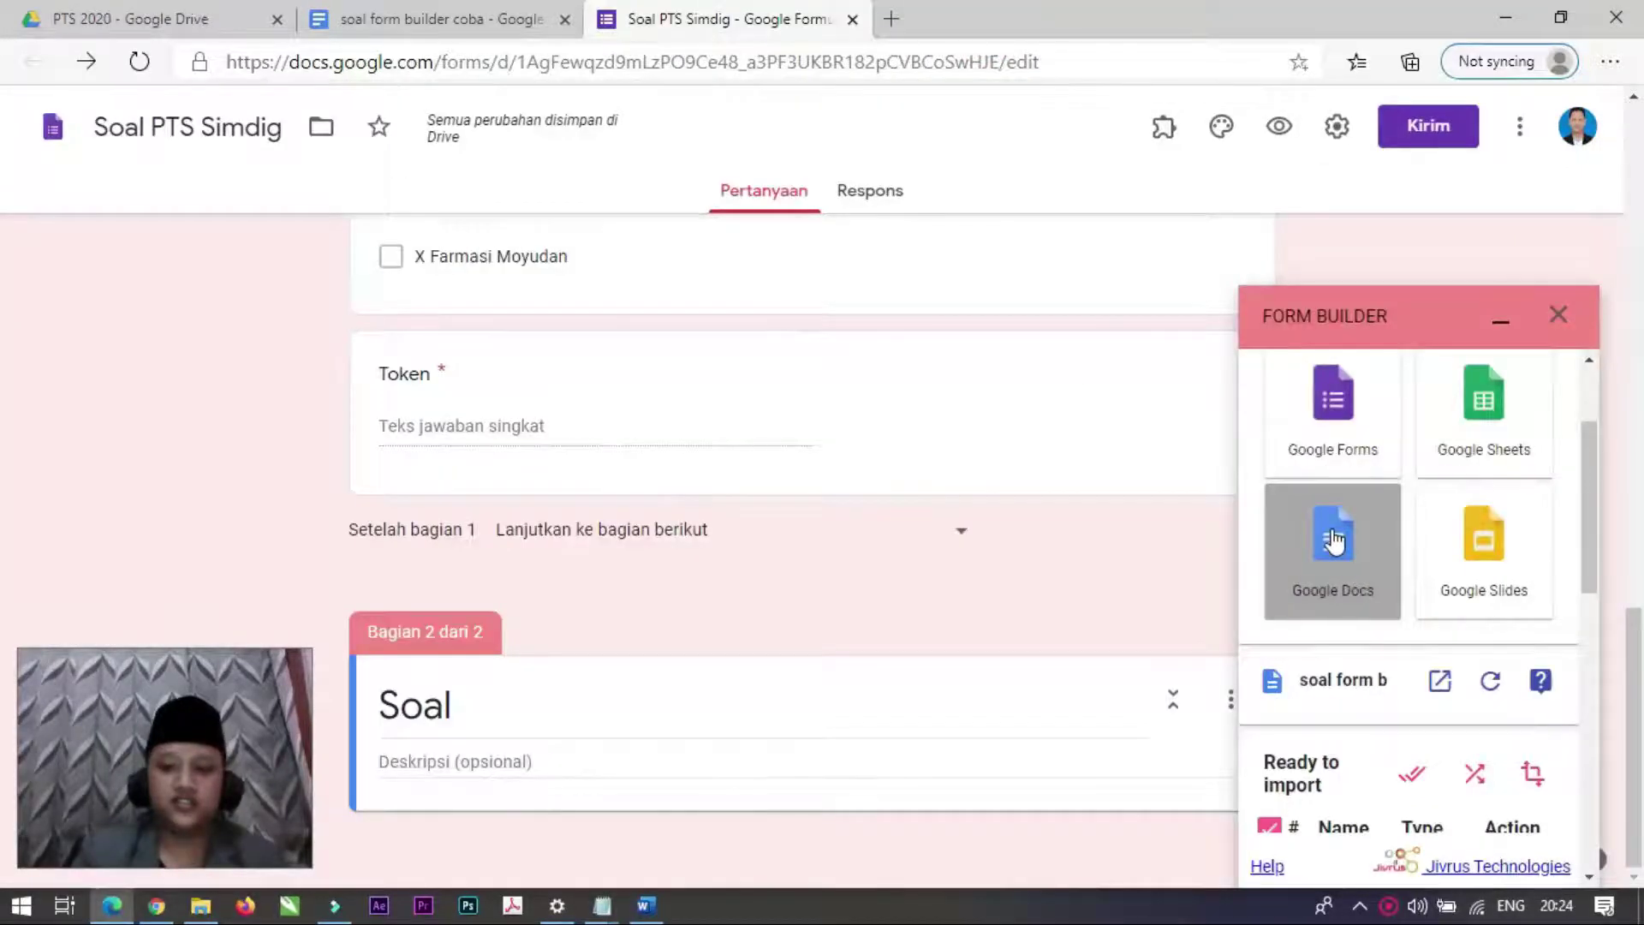
Step: Pick the soal form builder coba Google Doc as Form Builder's Google Docs import source
click(1334, 539)
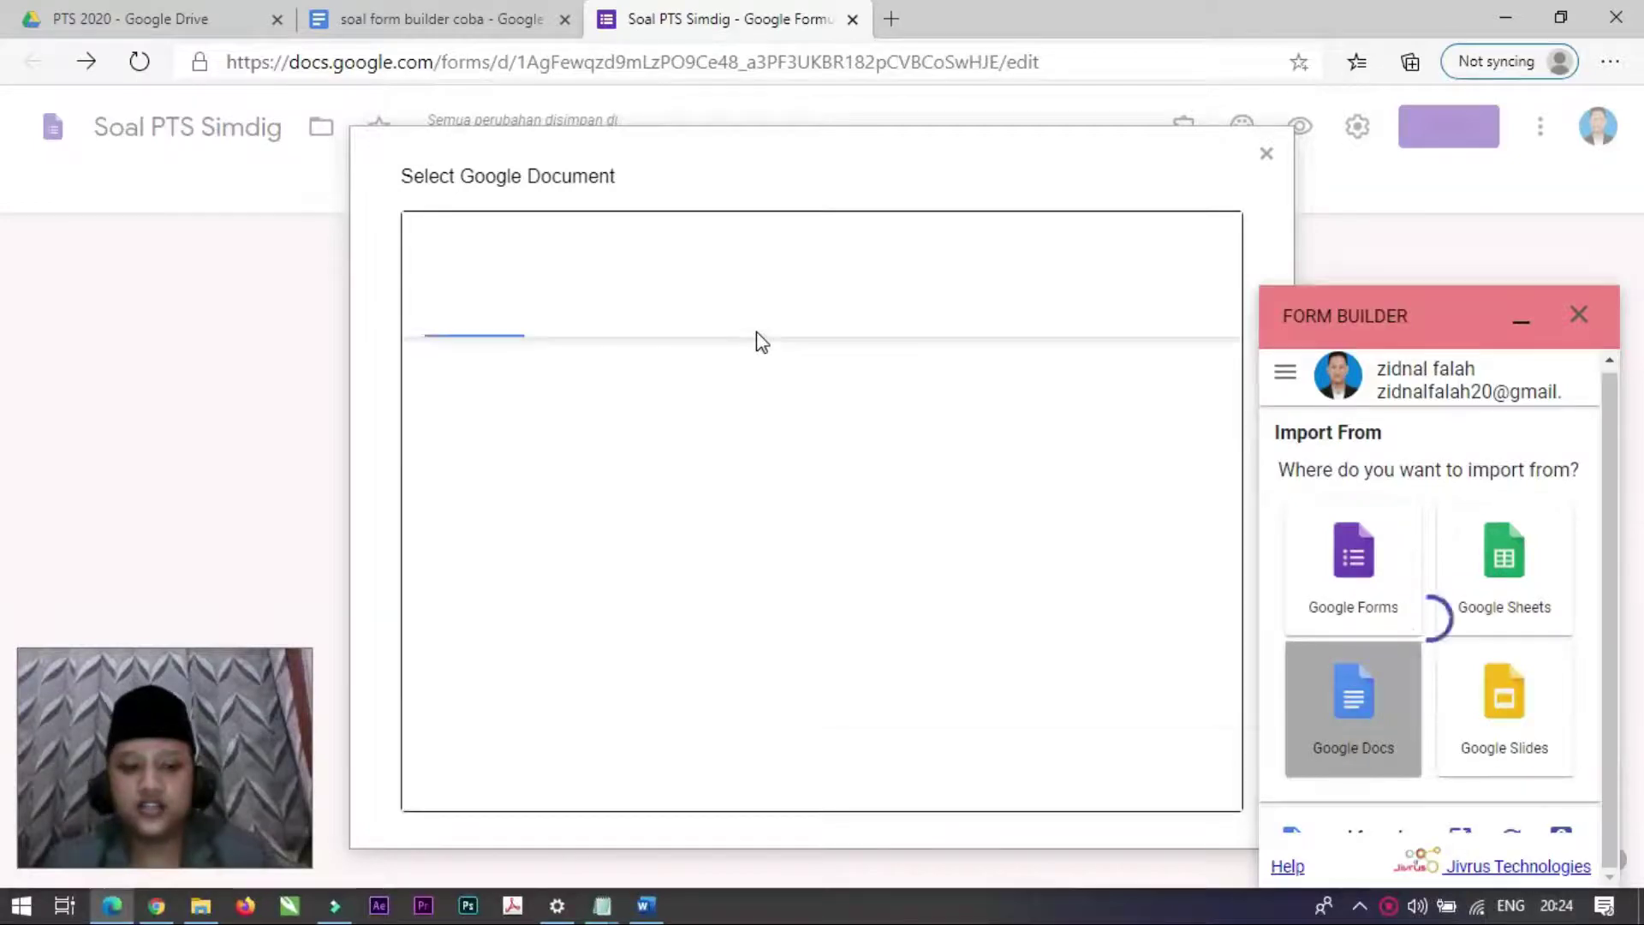
scroll(612, 638, down, 1)
click(572, 608)
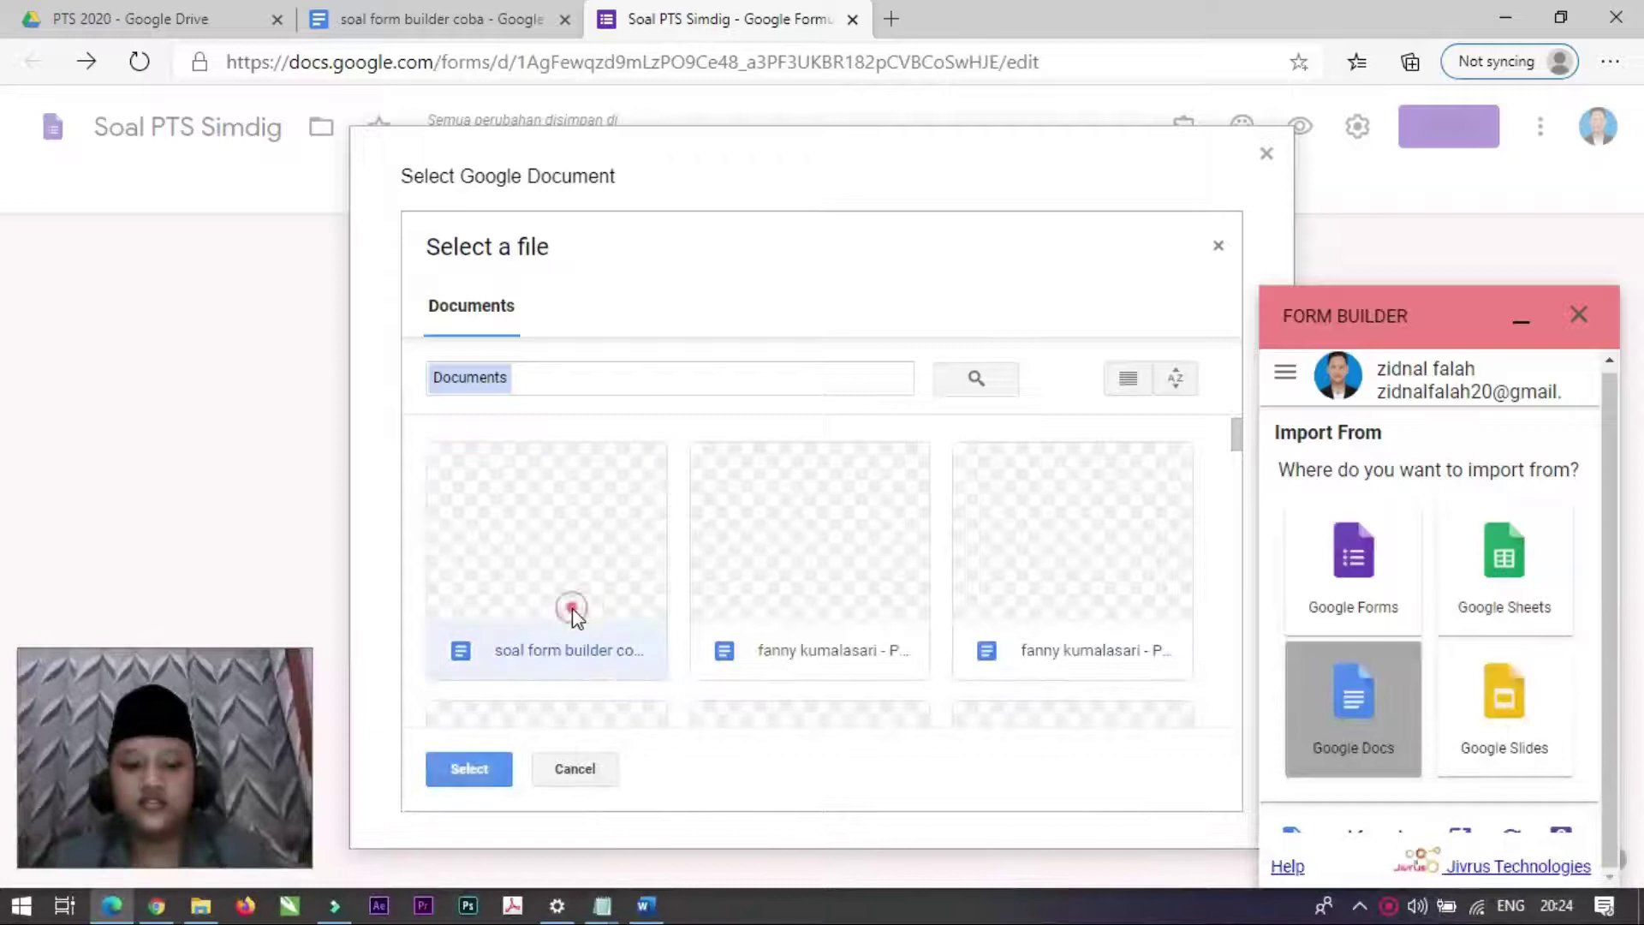
click(472, 770)
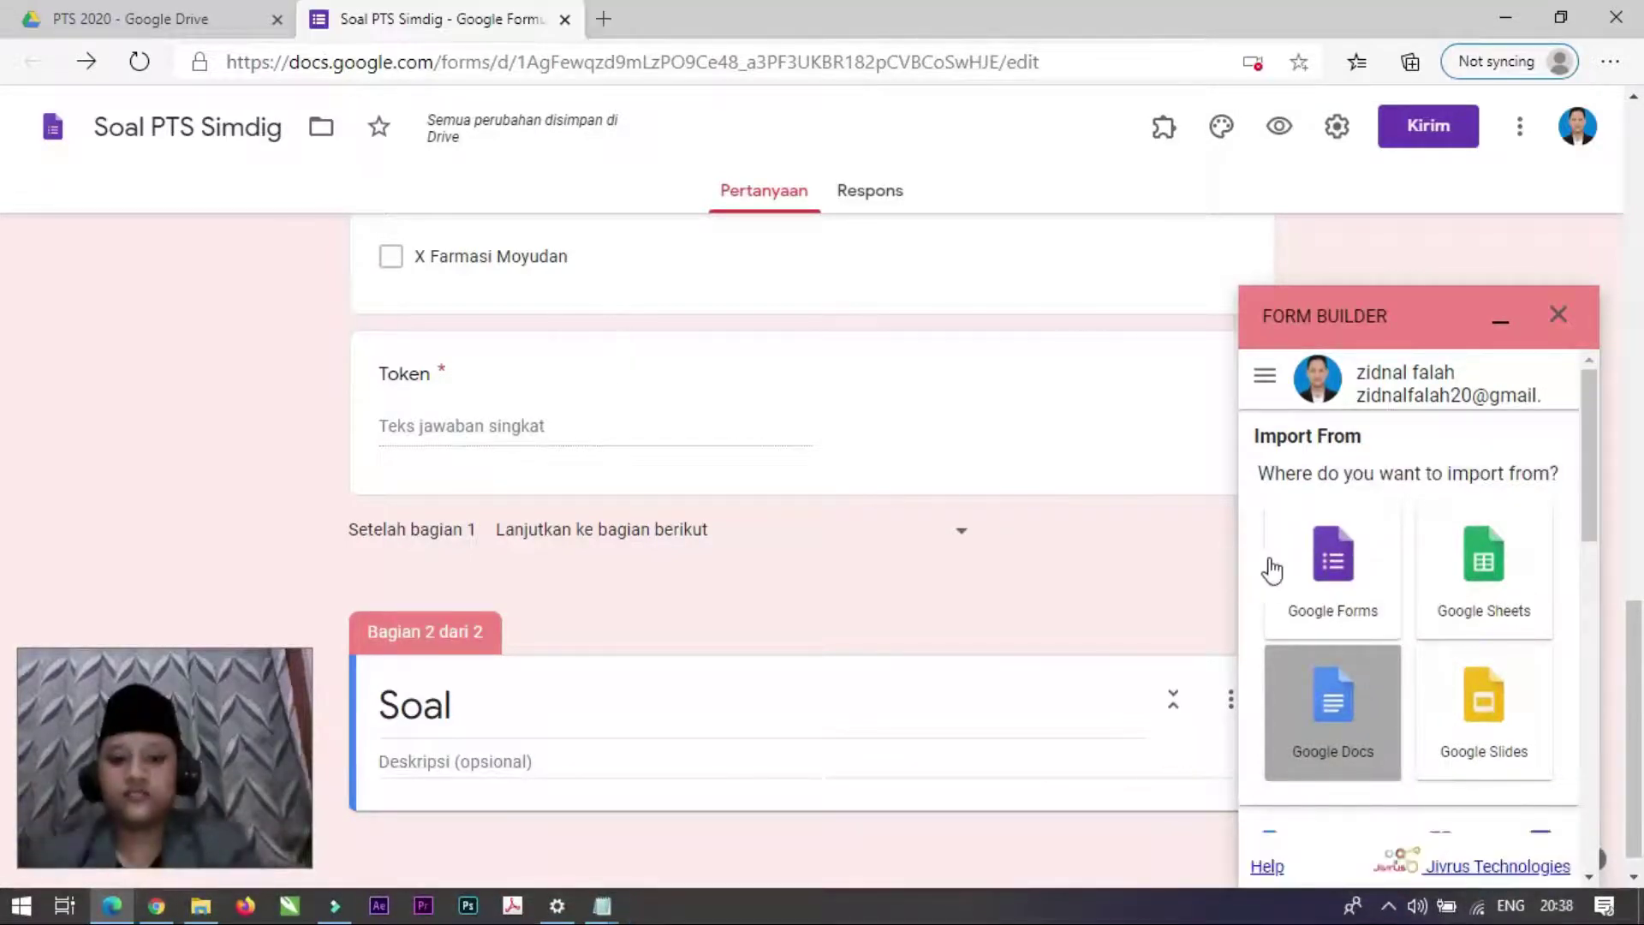
Step: Tick Required in question 1's Setup Configuration in Form Builder and save it
scroll(1427, 645, down, 3)
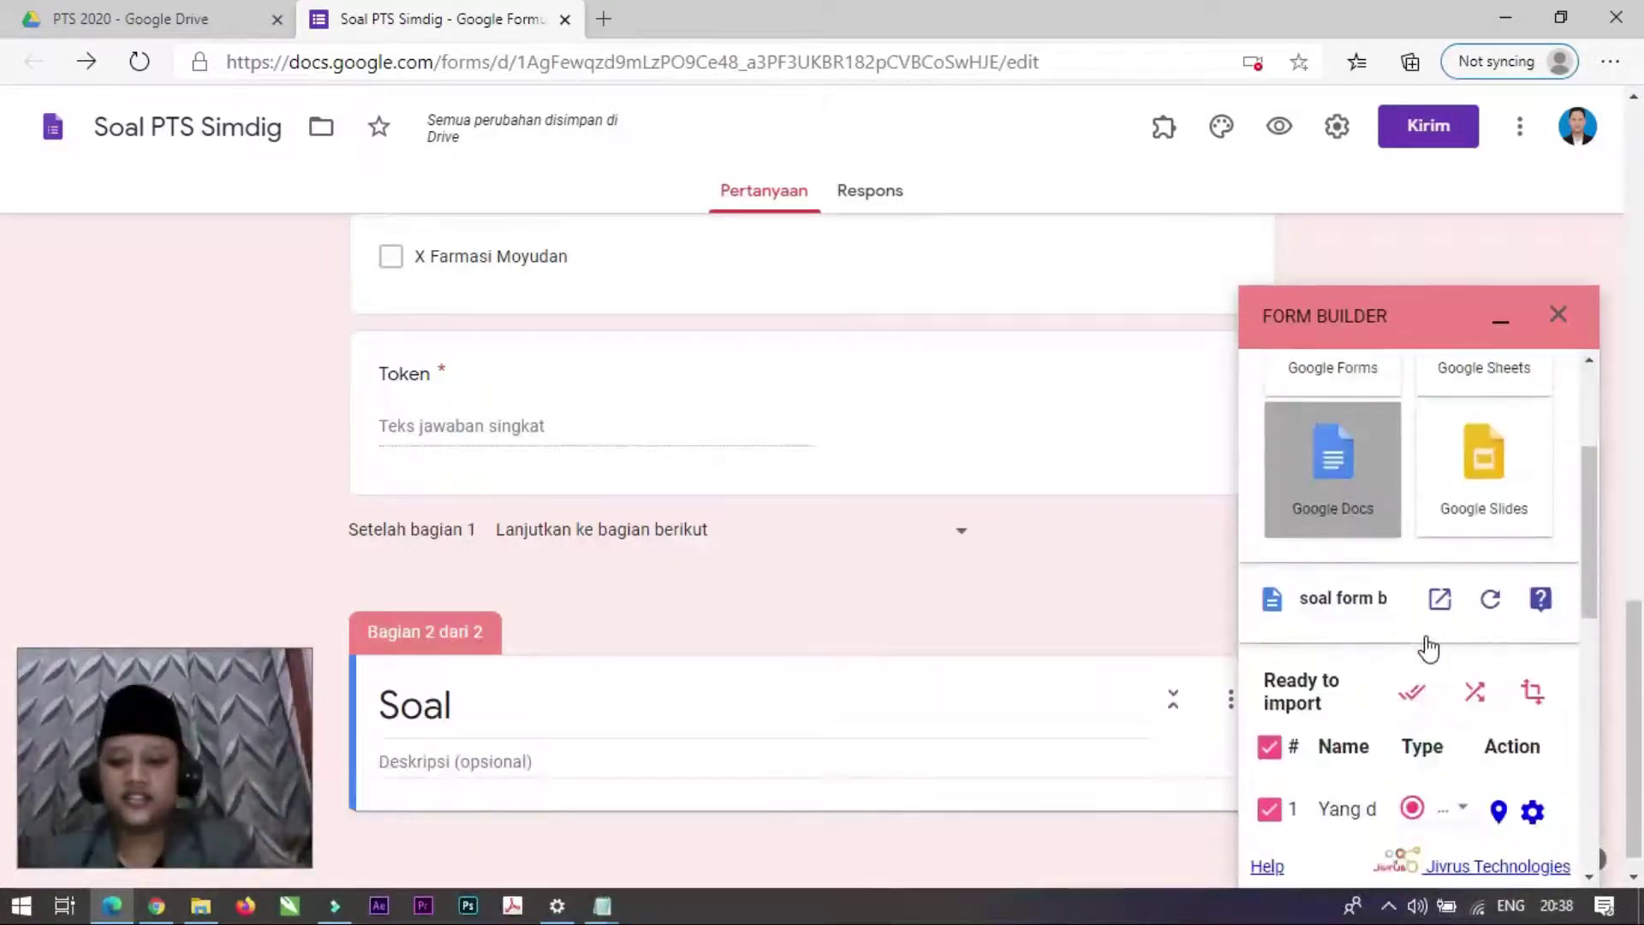
scroll(1428, 649, down, 3)
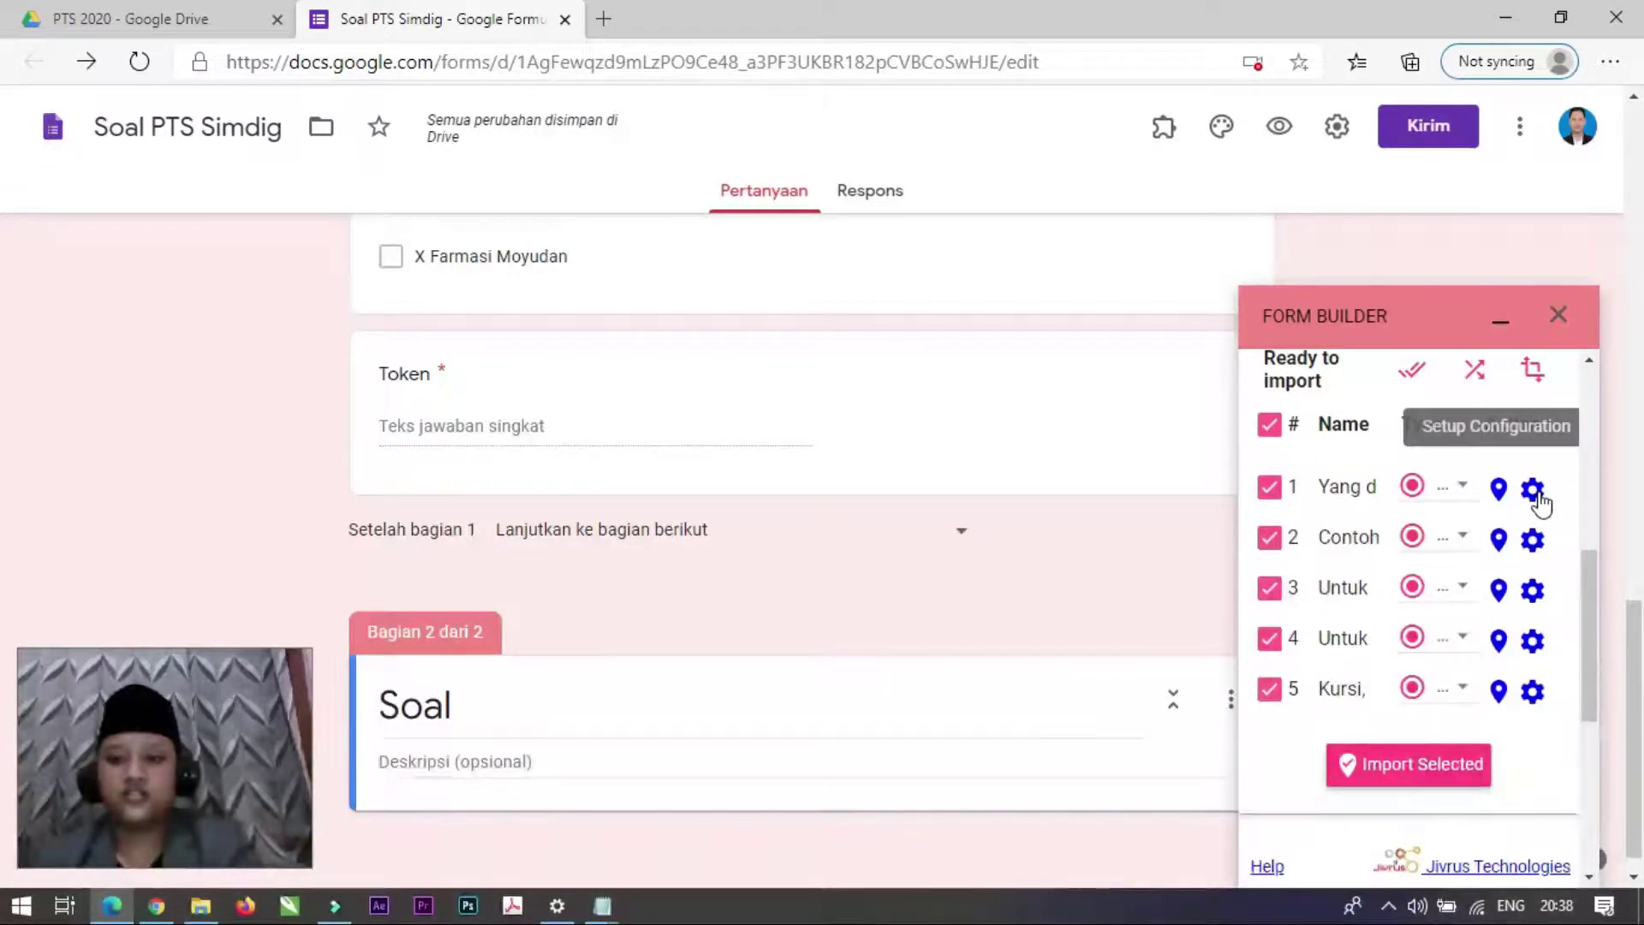
click(1536, 493)
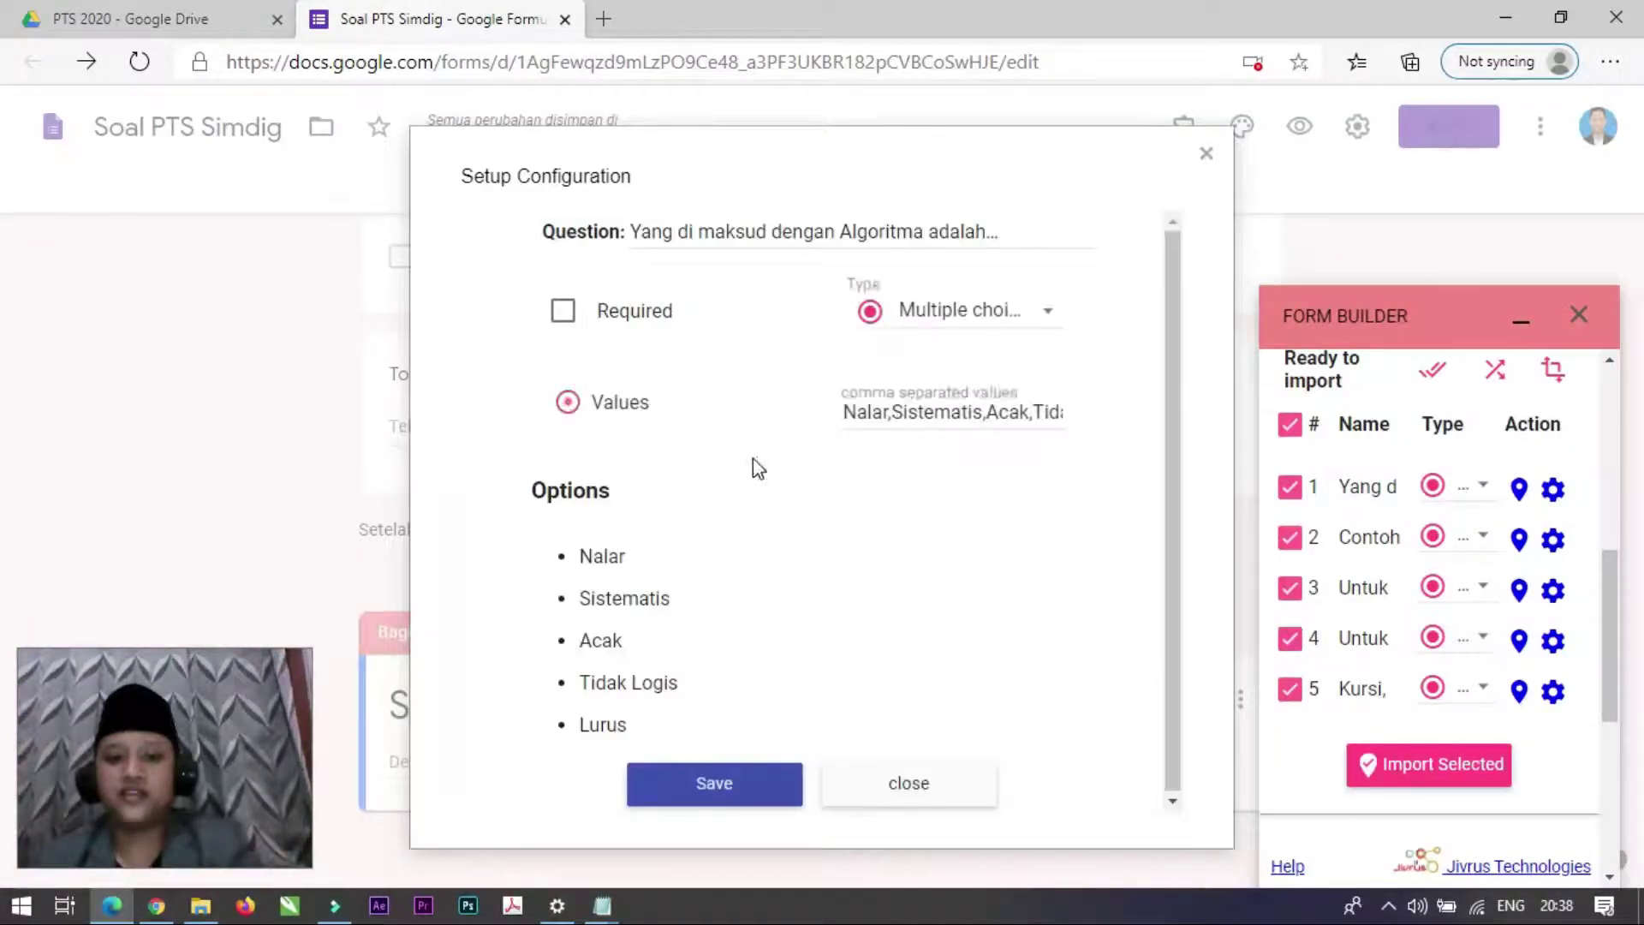
click(562, 313)
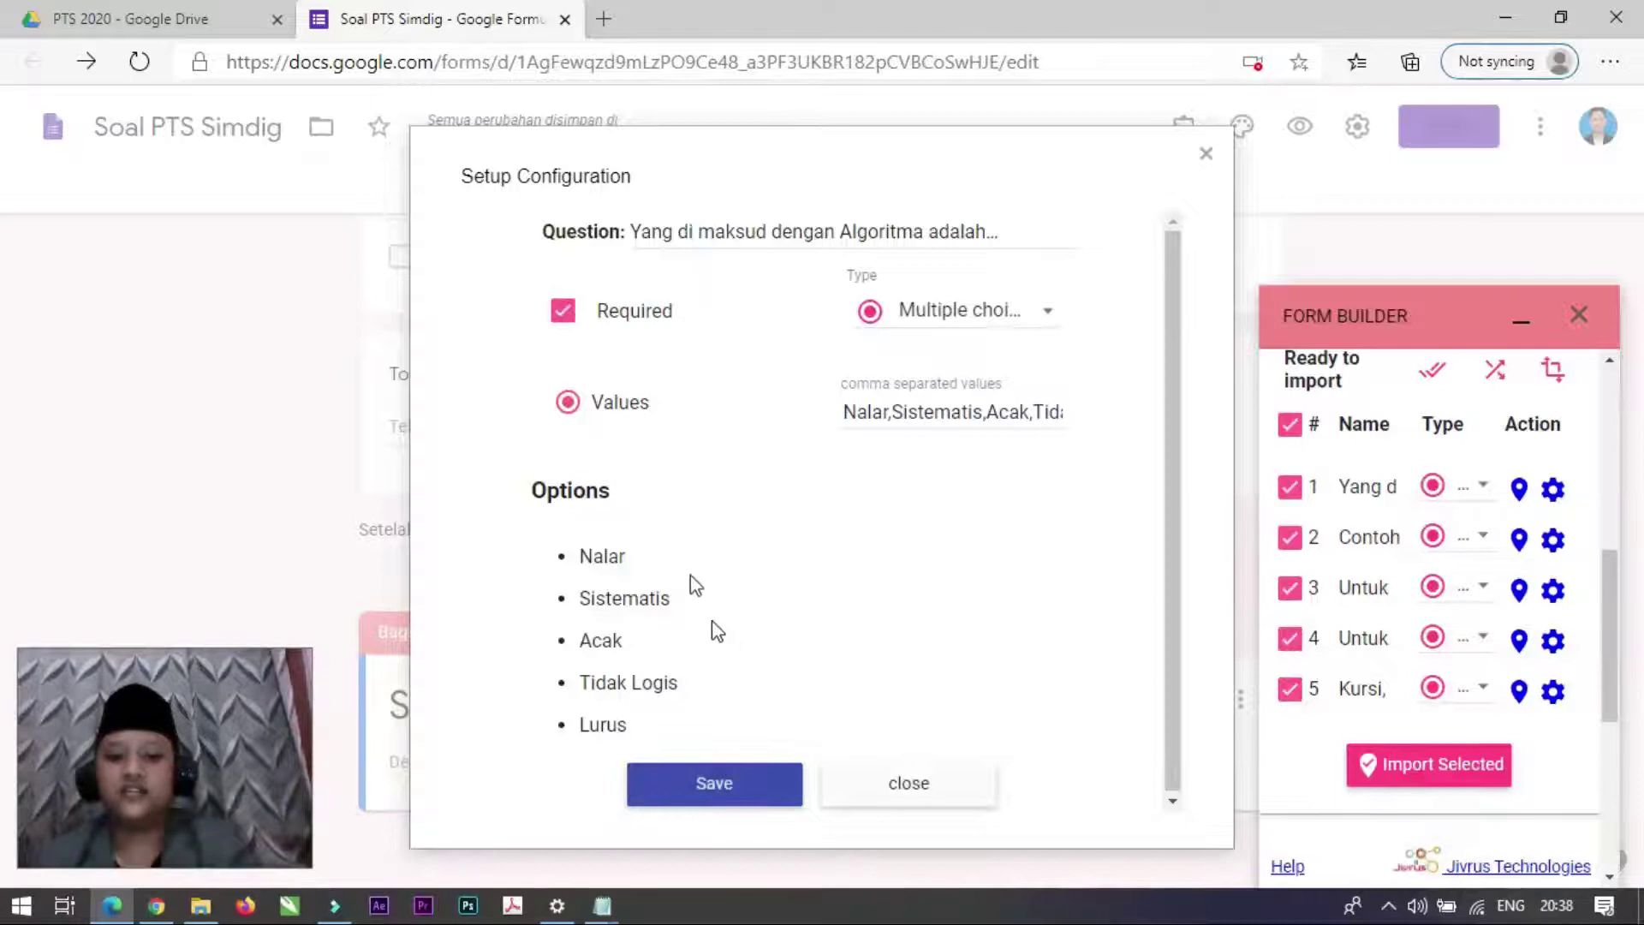
click(714, 800)
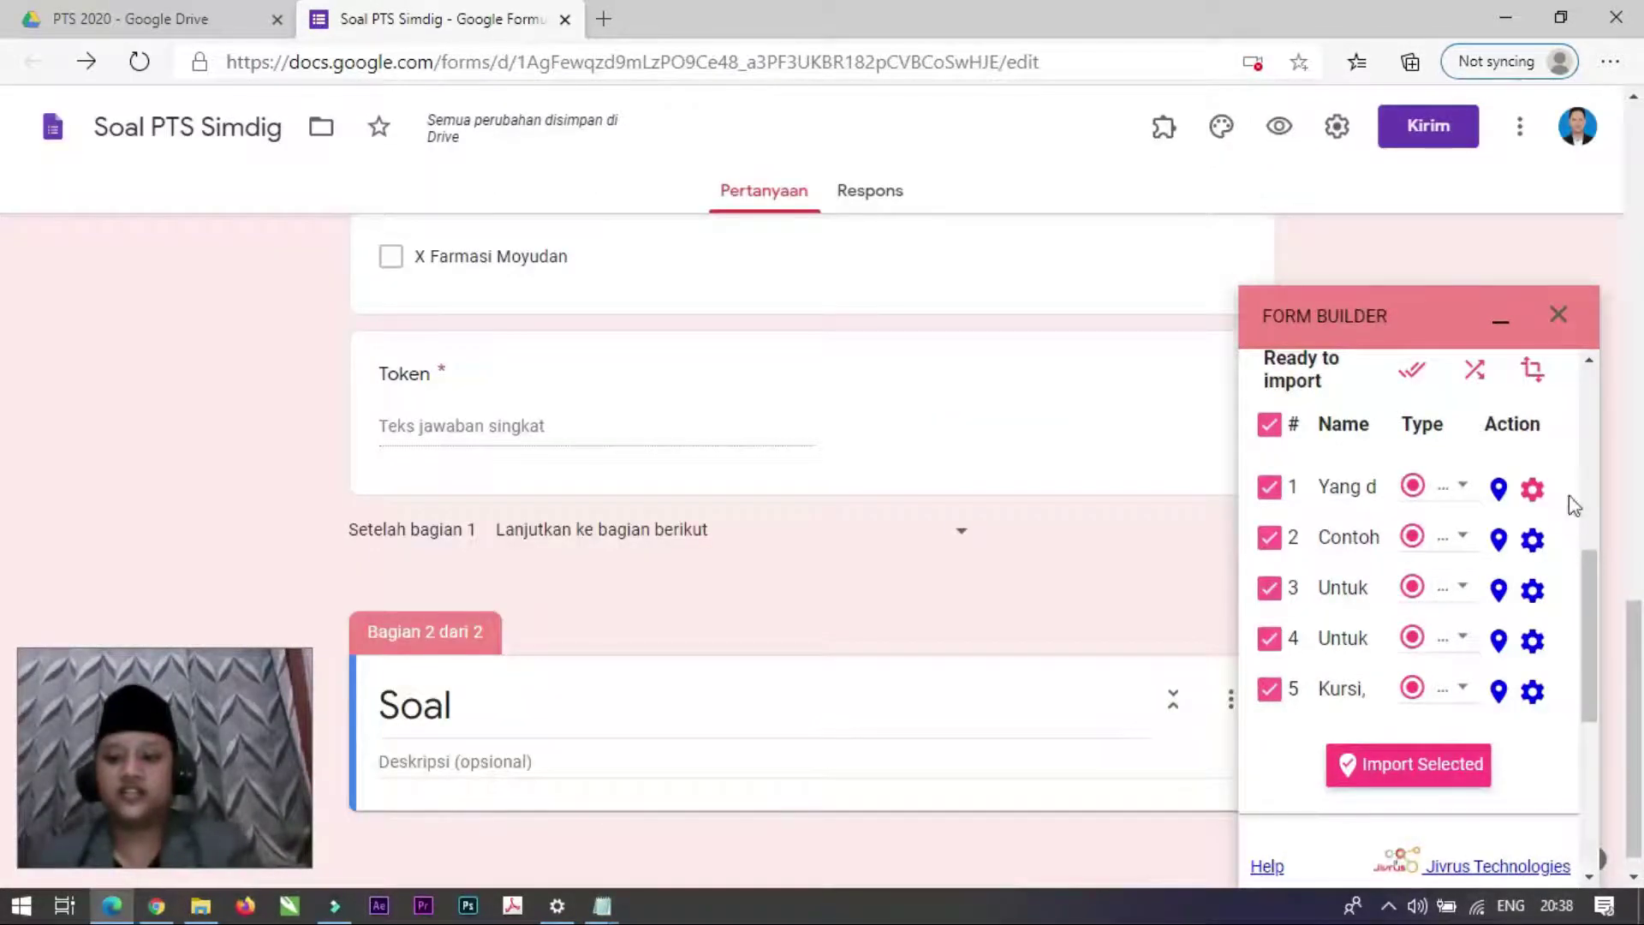
Step: Import the five selected questions into the form and minimise the Form Builder panel
click(1409, 771)
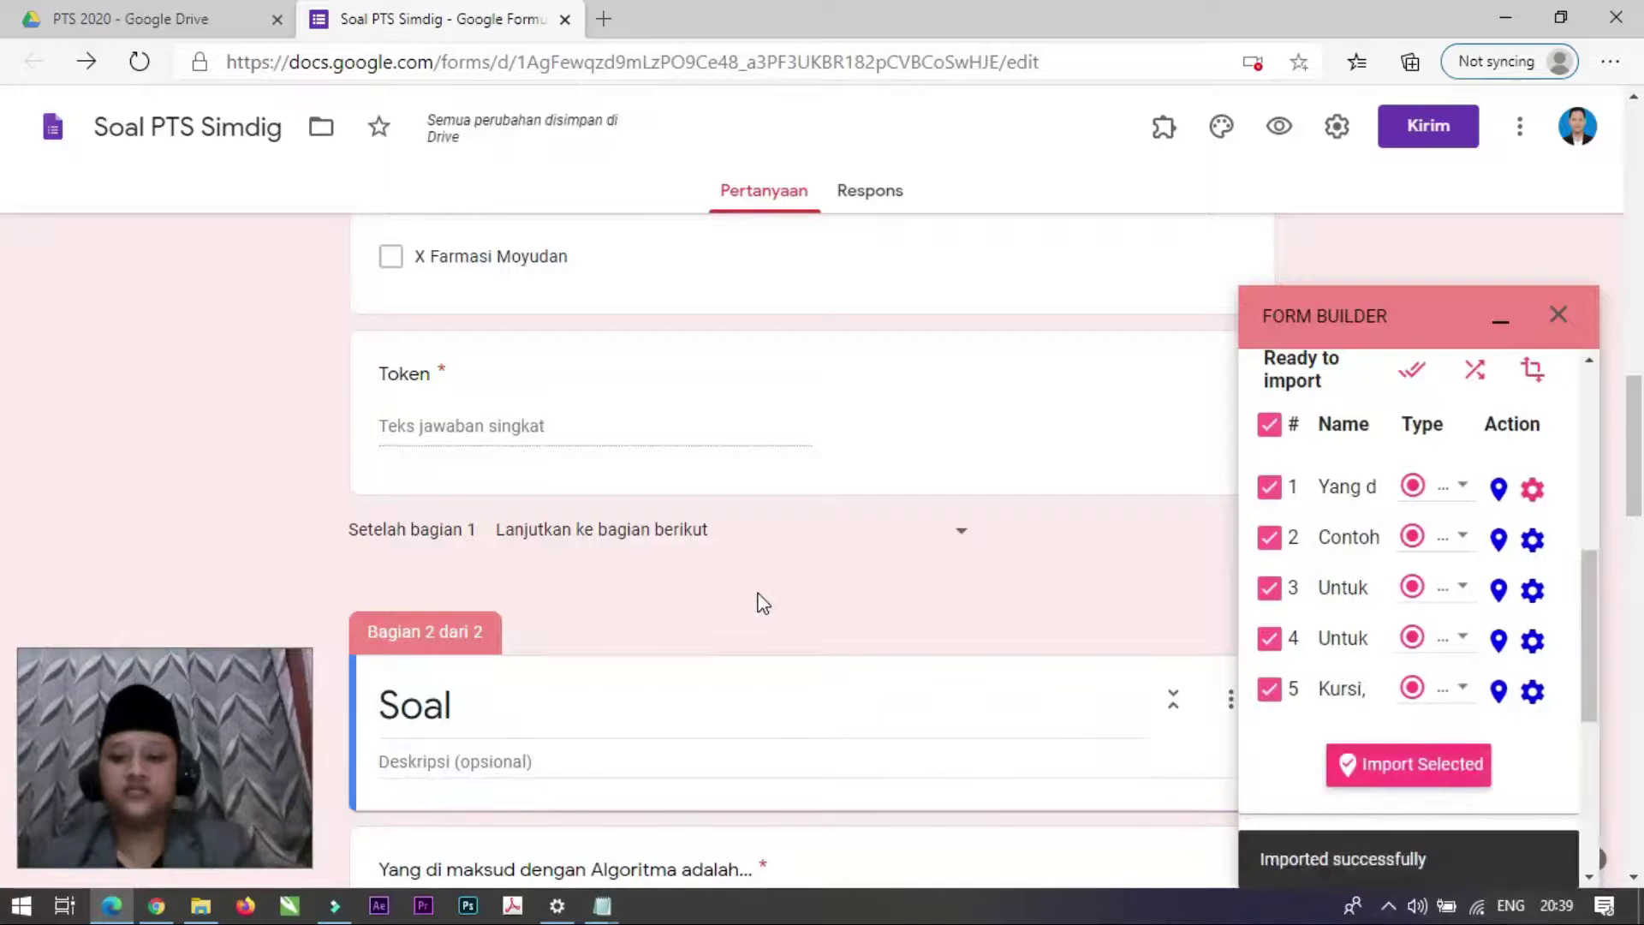
scroll(685, 567, down, 15)
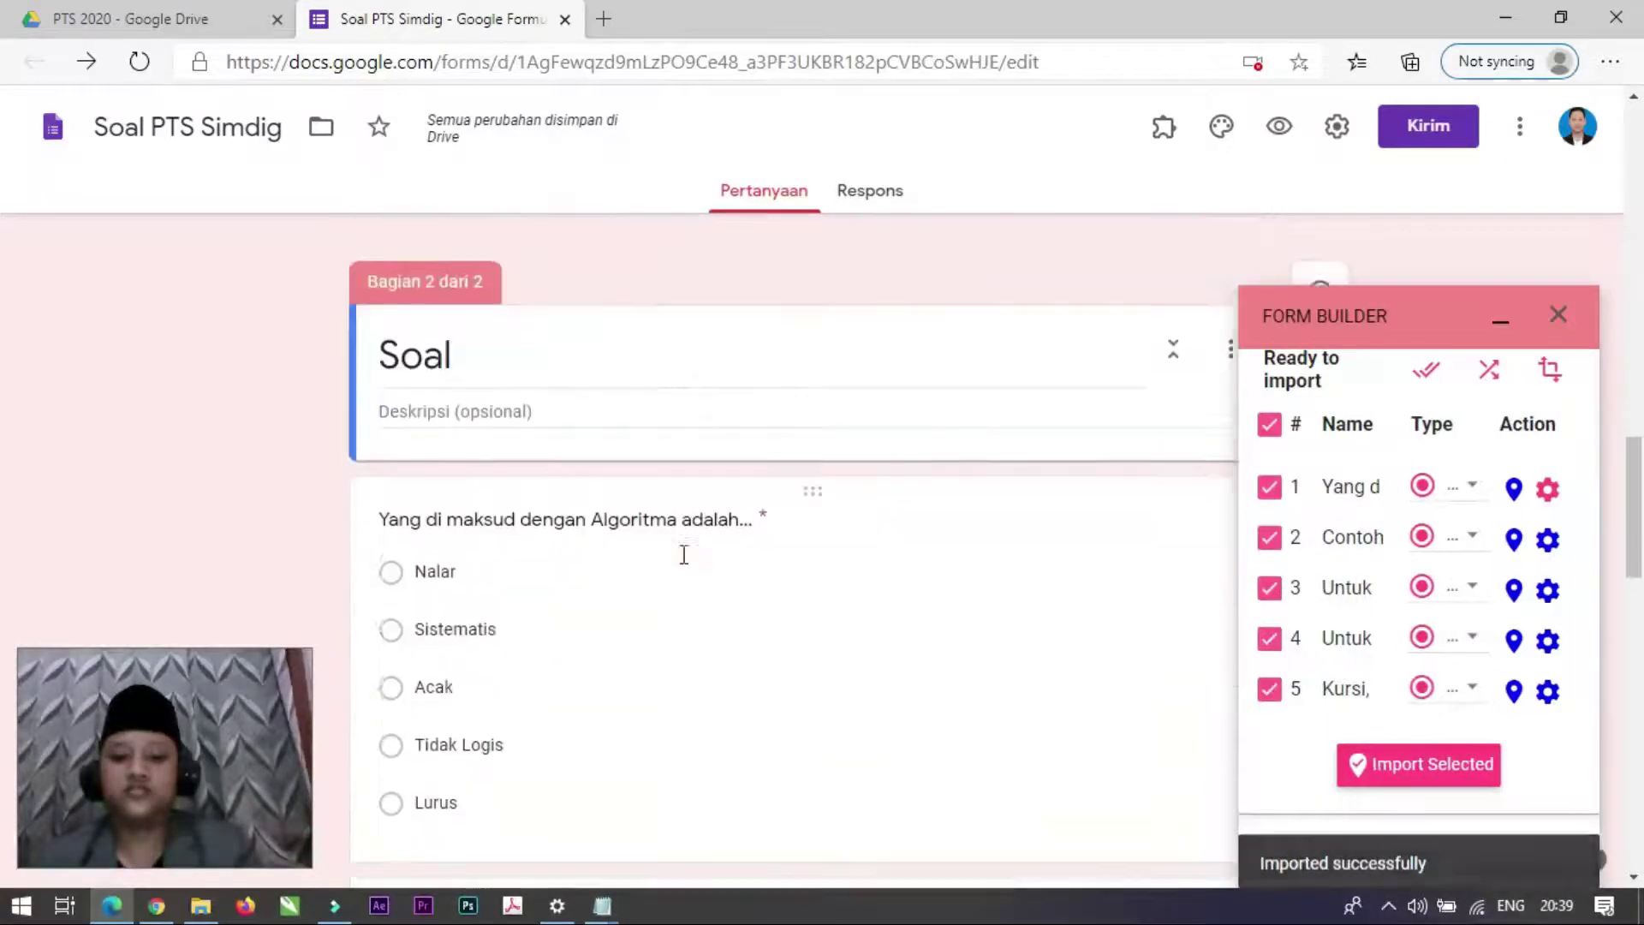
scroll(685, 566, down, 5)
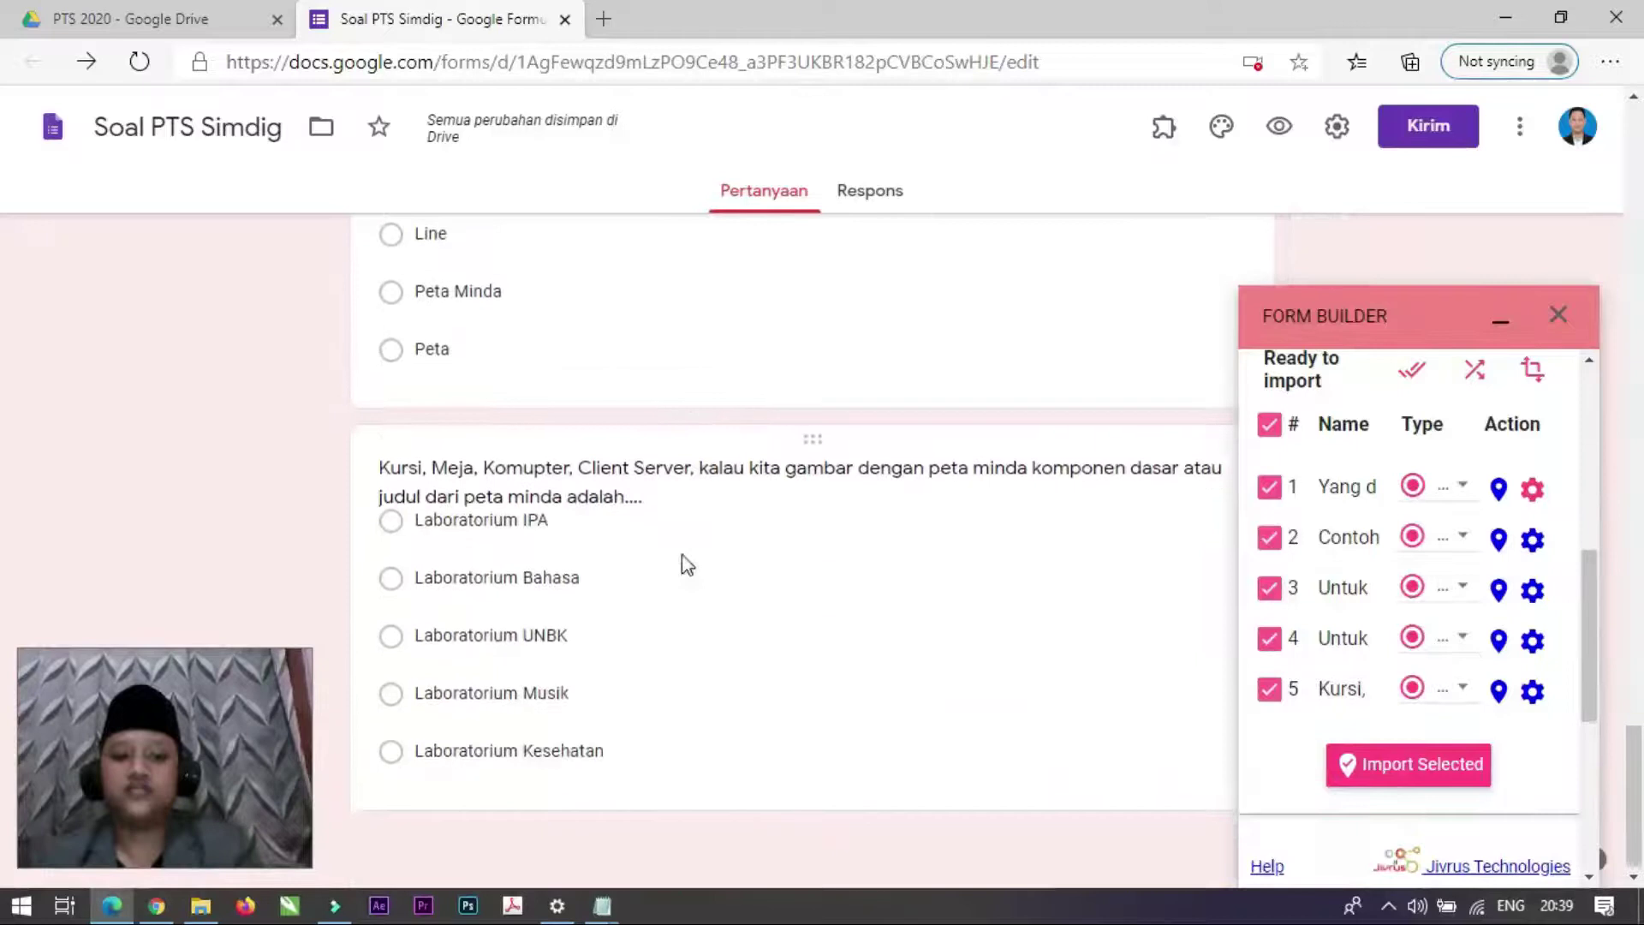
scroll(686, 565, up, 15)
scroll(685, 564, up, 5)
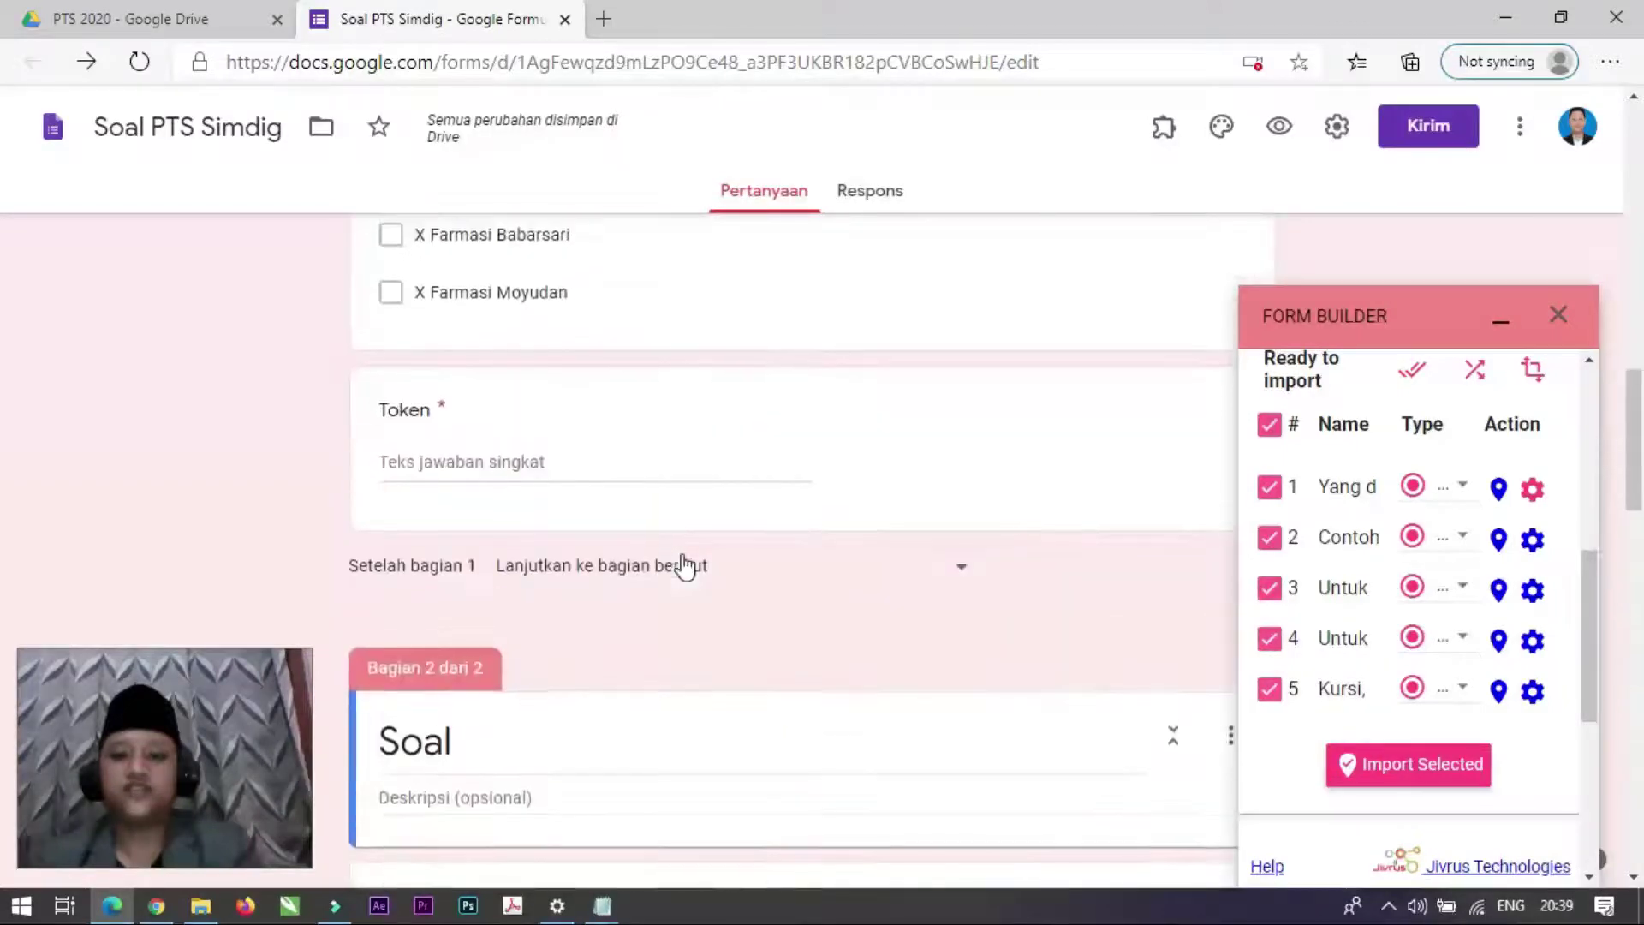
scroll(685, 564, down, 3)
click(1499, 318)
Step: Review the imported Algoritma question and the rest of the Soal section
scroll(837, 628, down, 5)
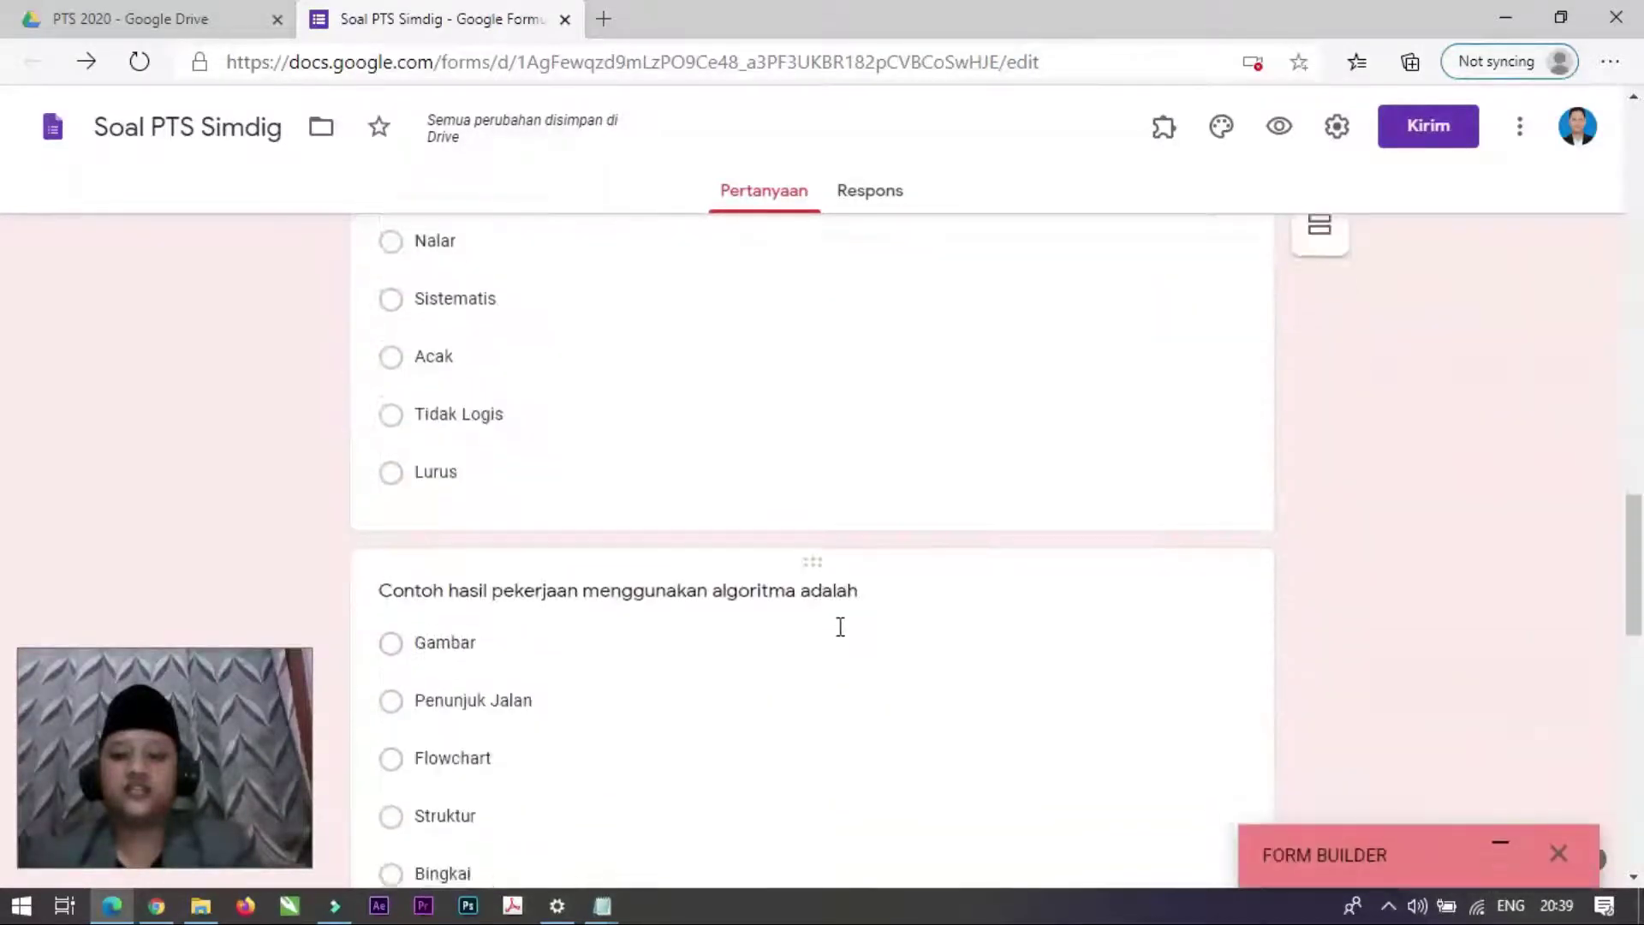
scroll(837, 602, up, 3)
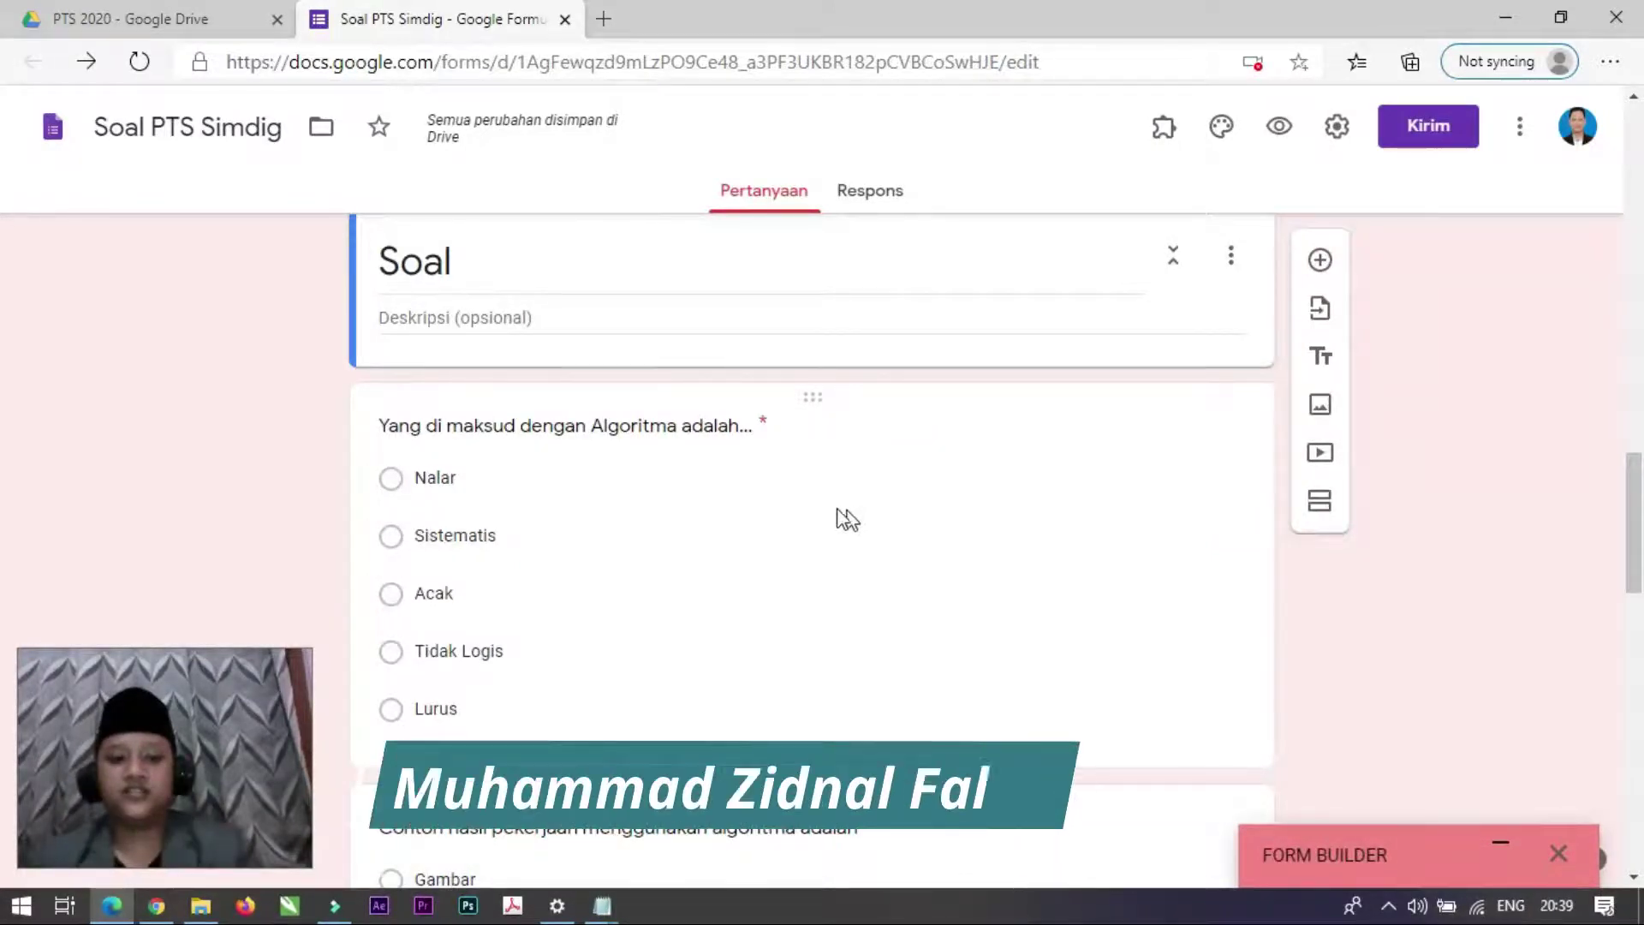
click(865, 429)
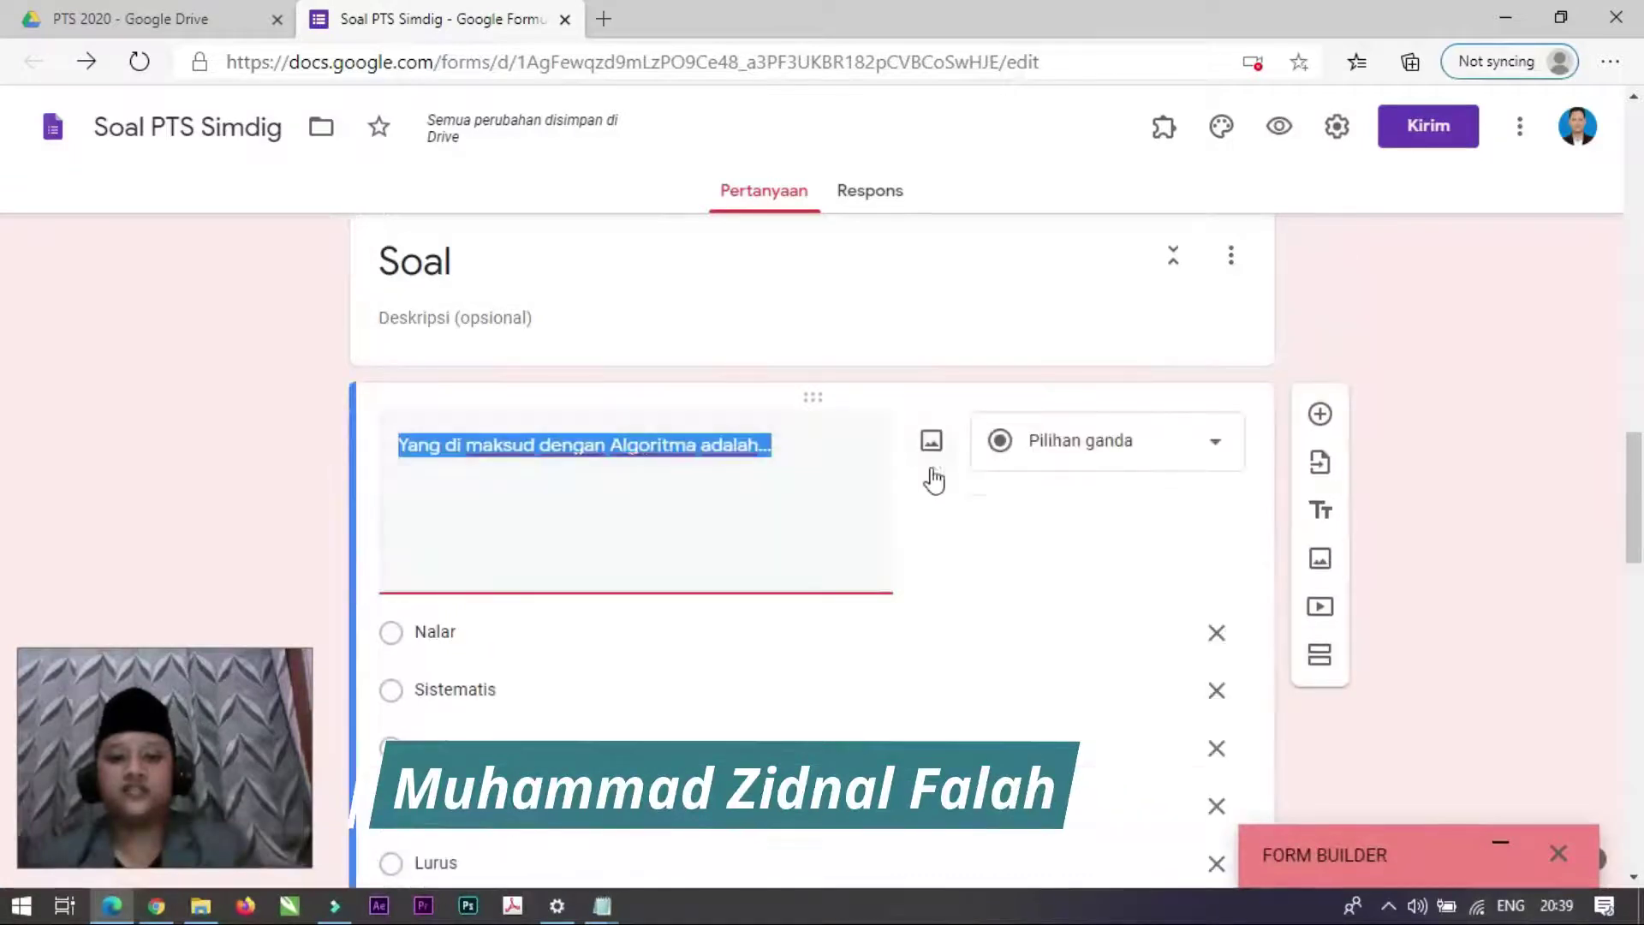
click(942, 549)
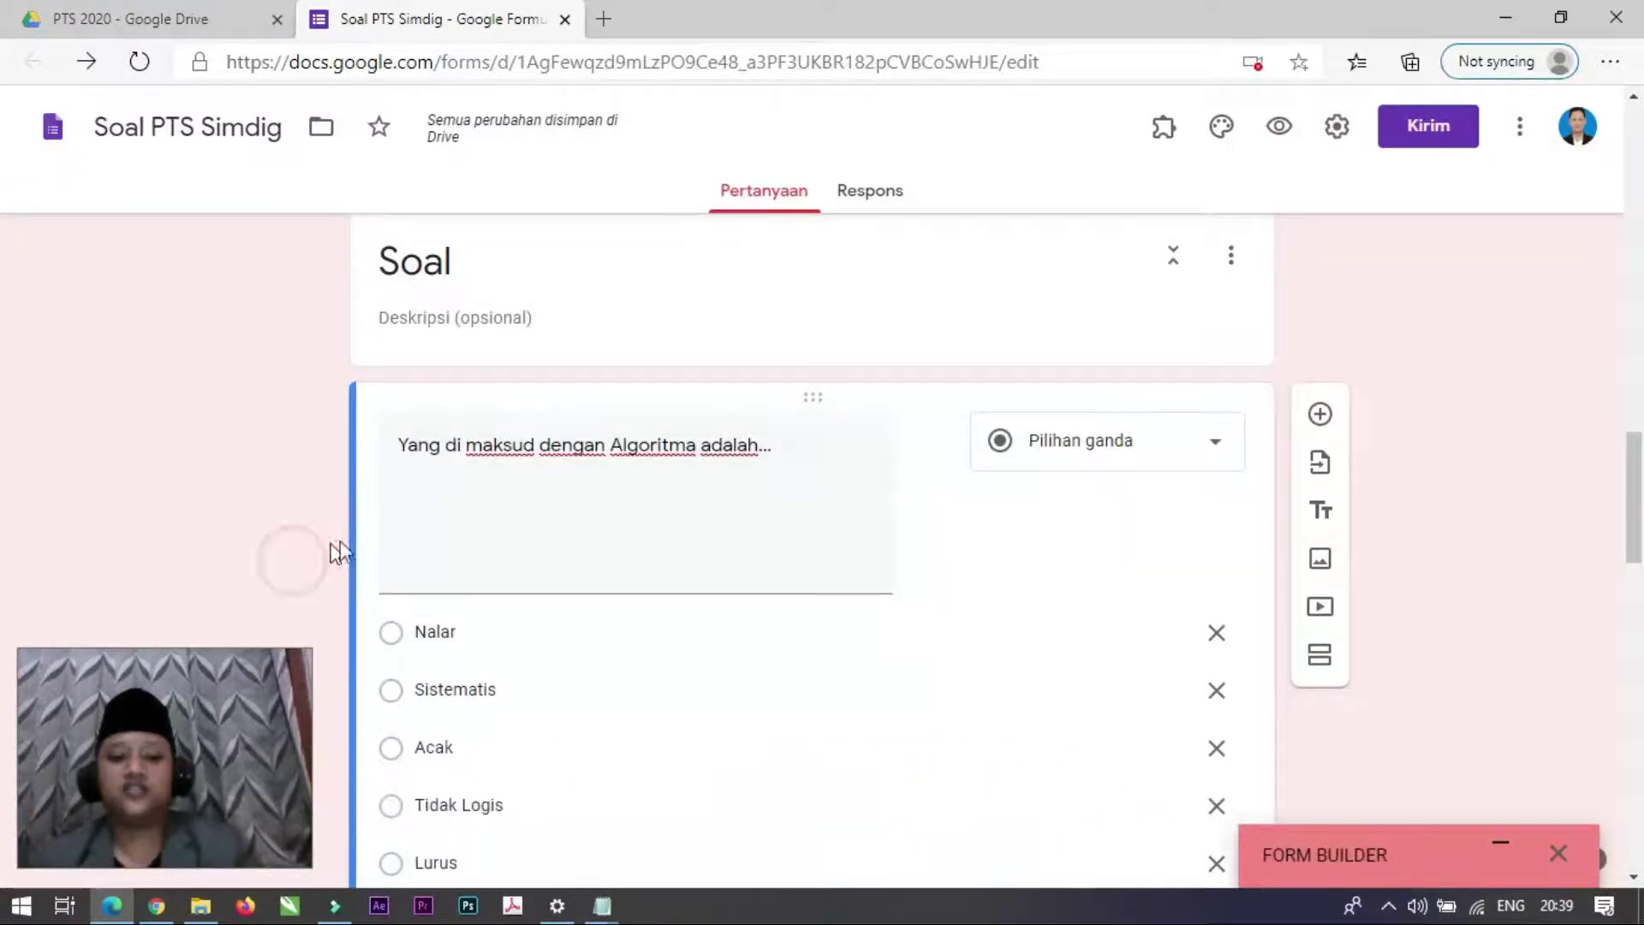
scroll(531, 586, down, 3)
scroll(572, 566, up, 4)
scroll(572, 565, down, 4)
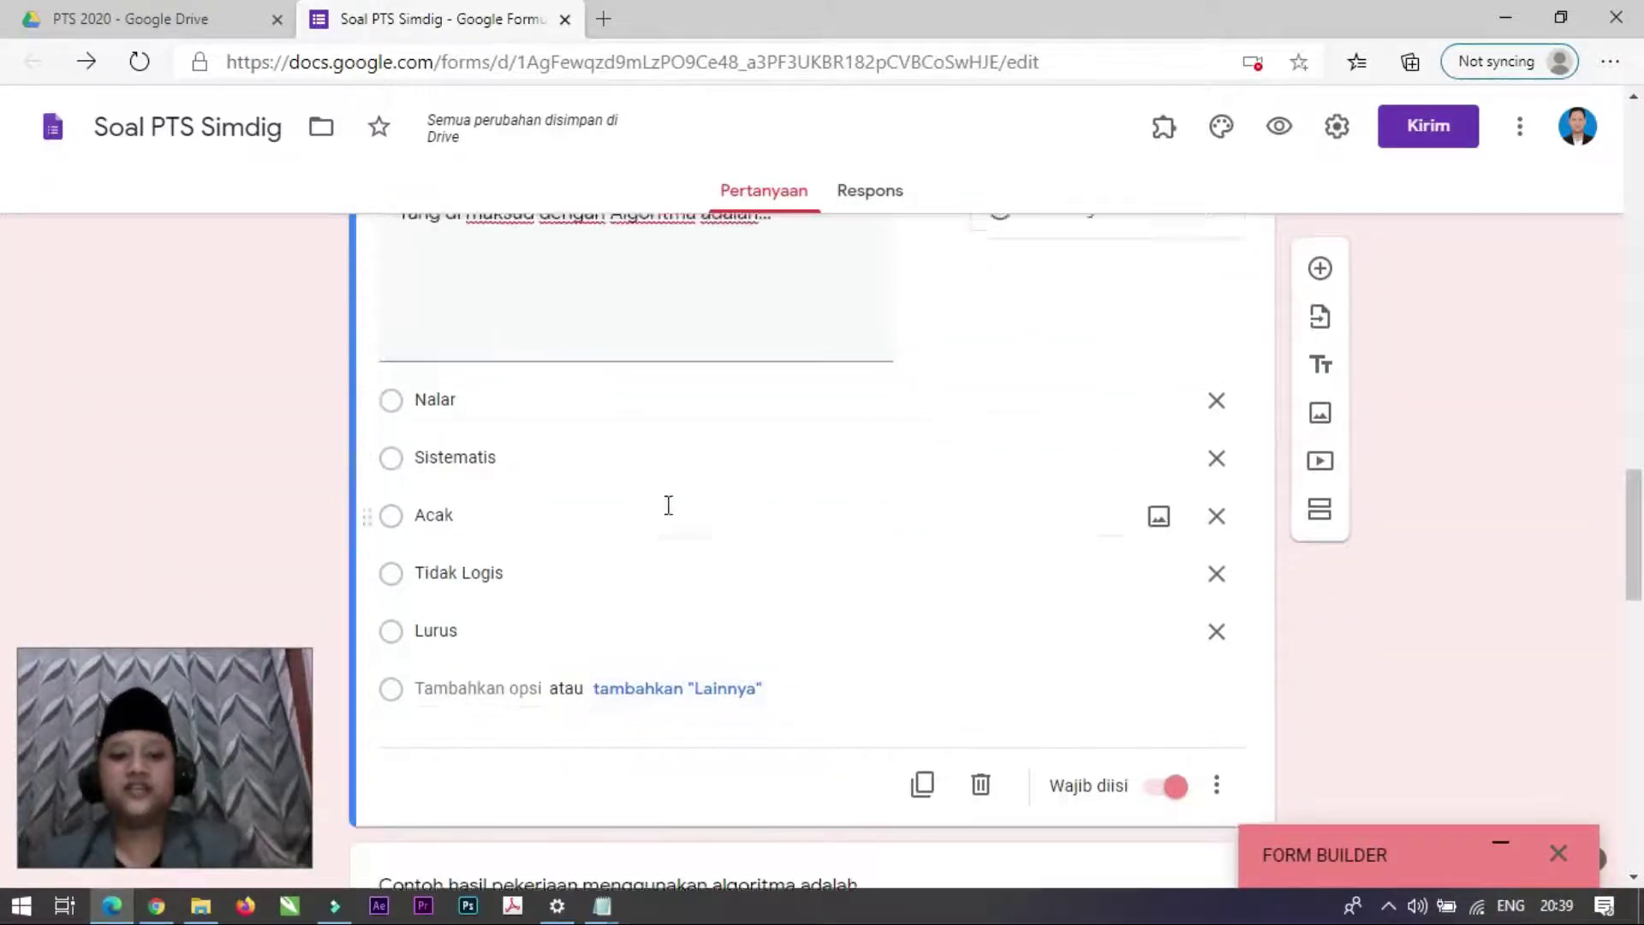
scroll(1012, 403, up, 1)
scroll(506, 691, down, 3)
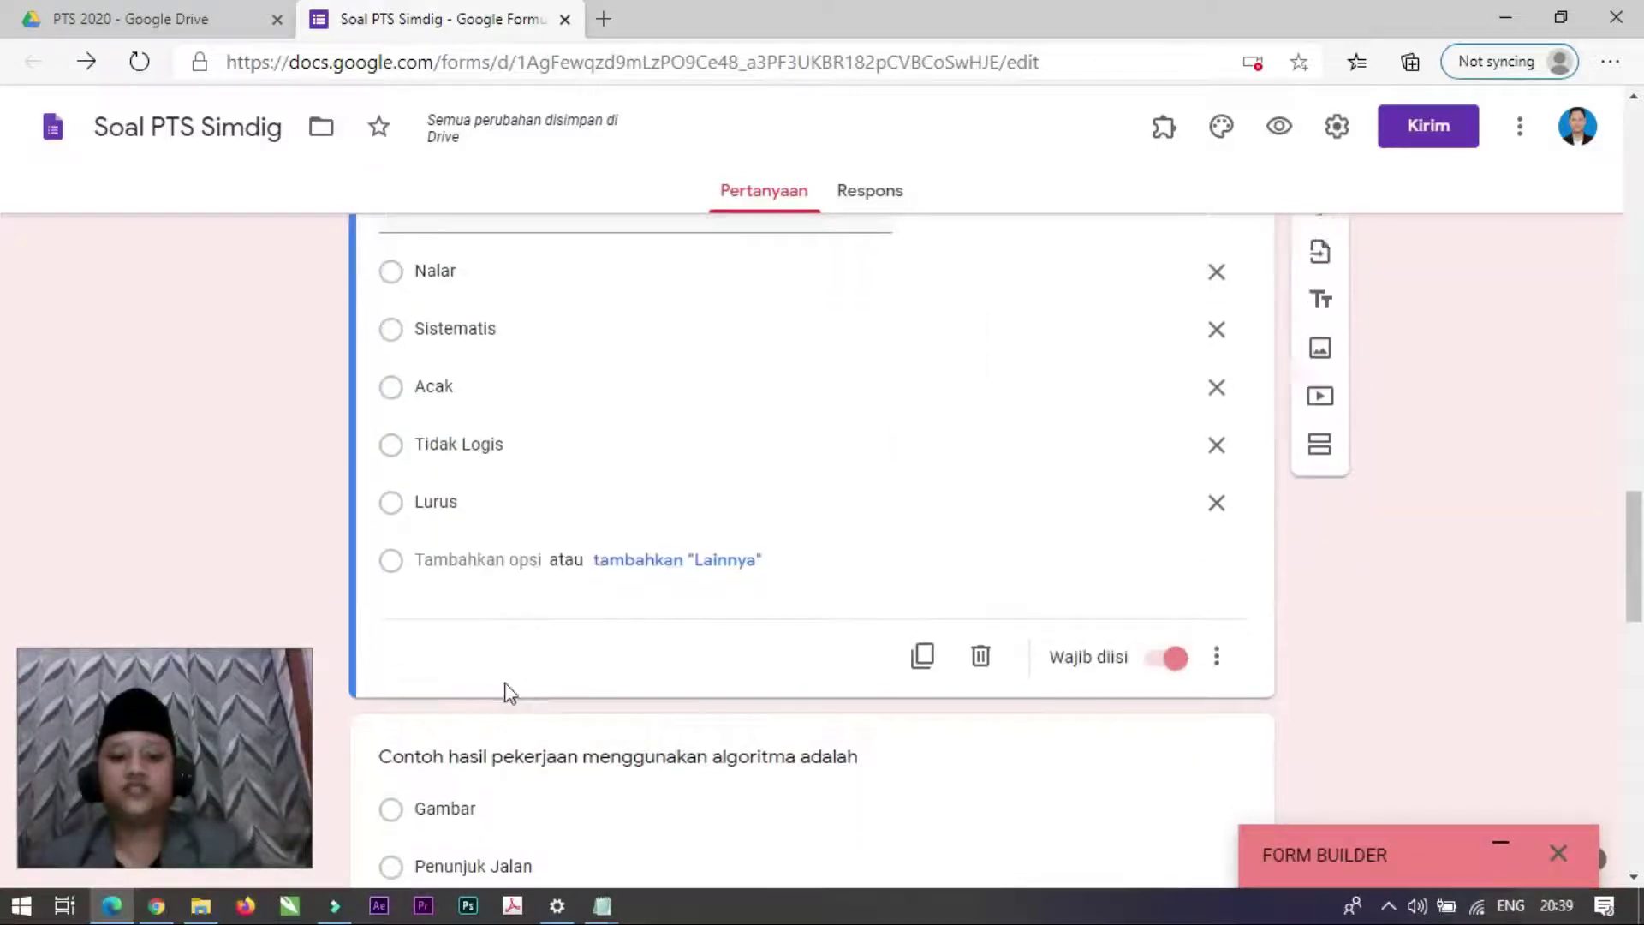
scroll(738, 639, up, 6)
scroll(947, 502, down, 8)
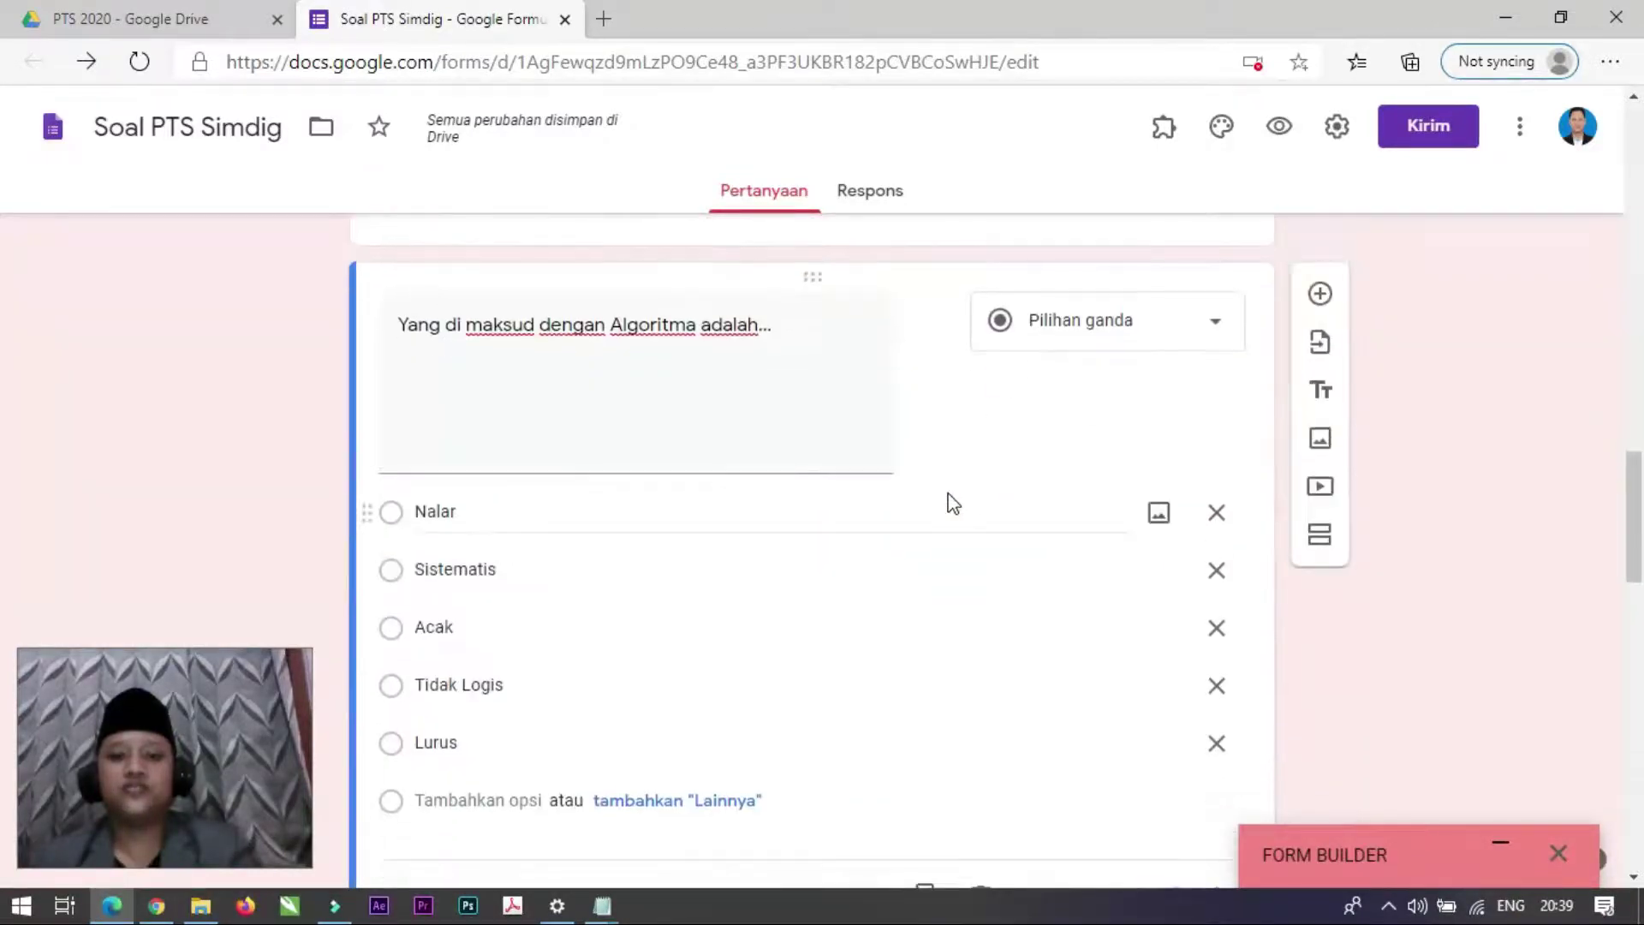
scroll(978, 482, down, 7)
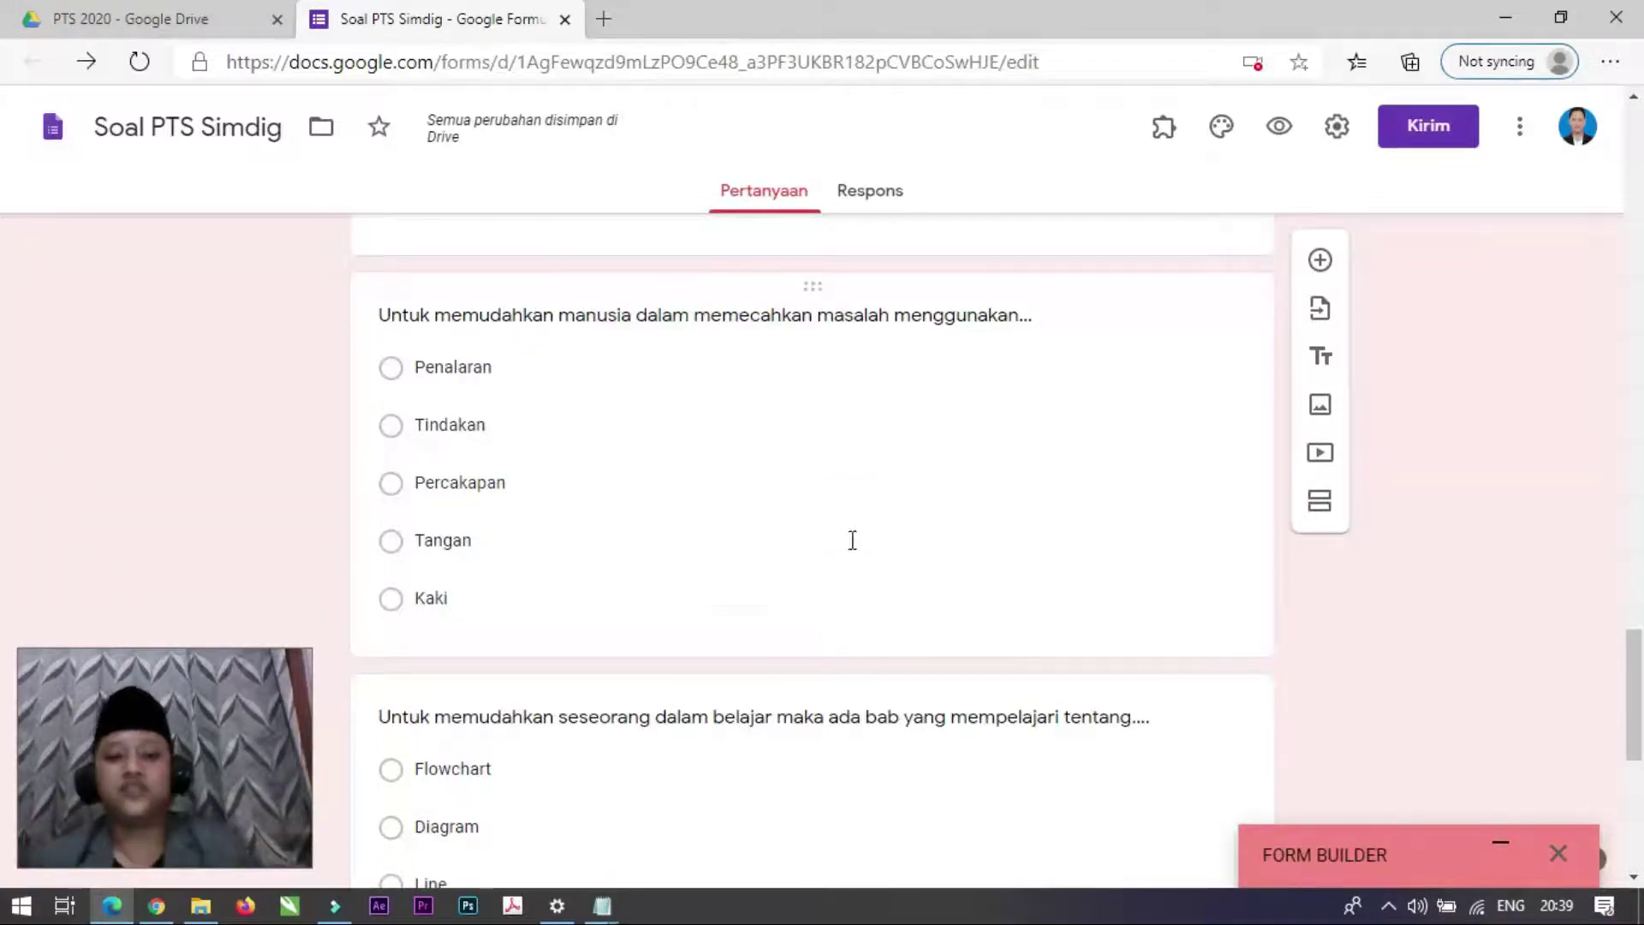
scroll(851, 540, up, 9)
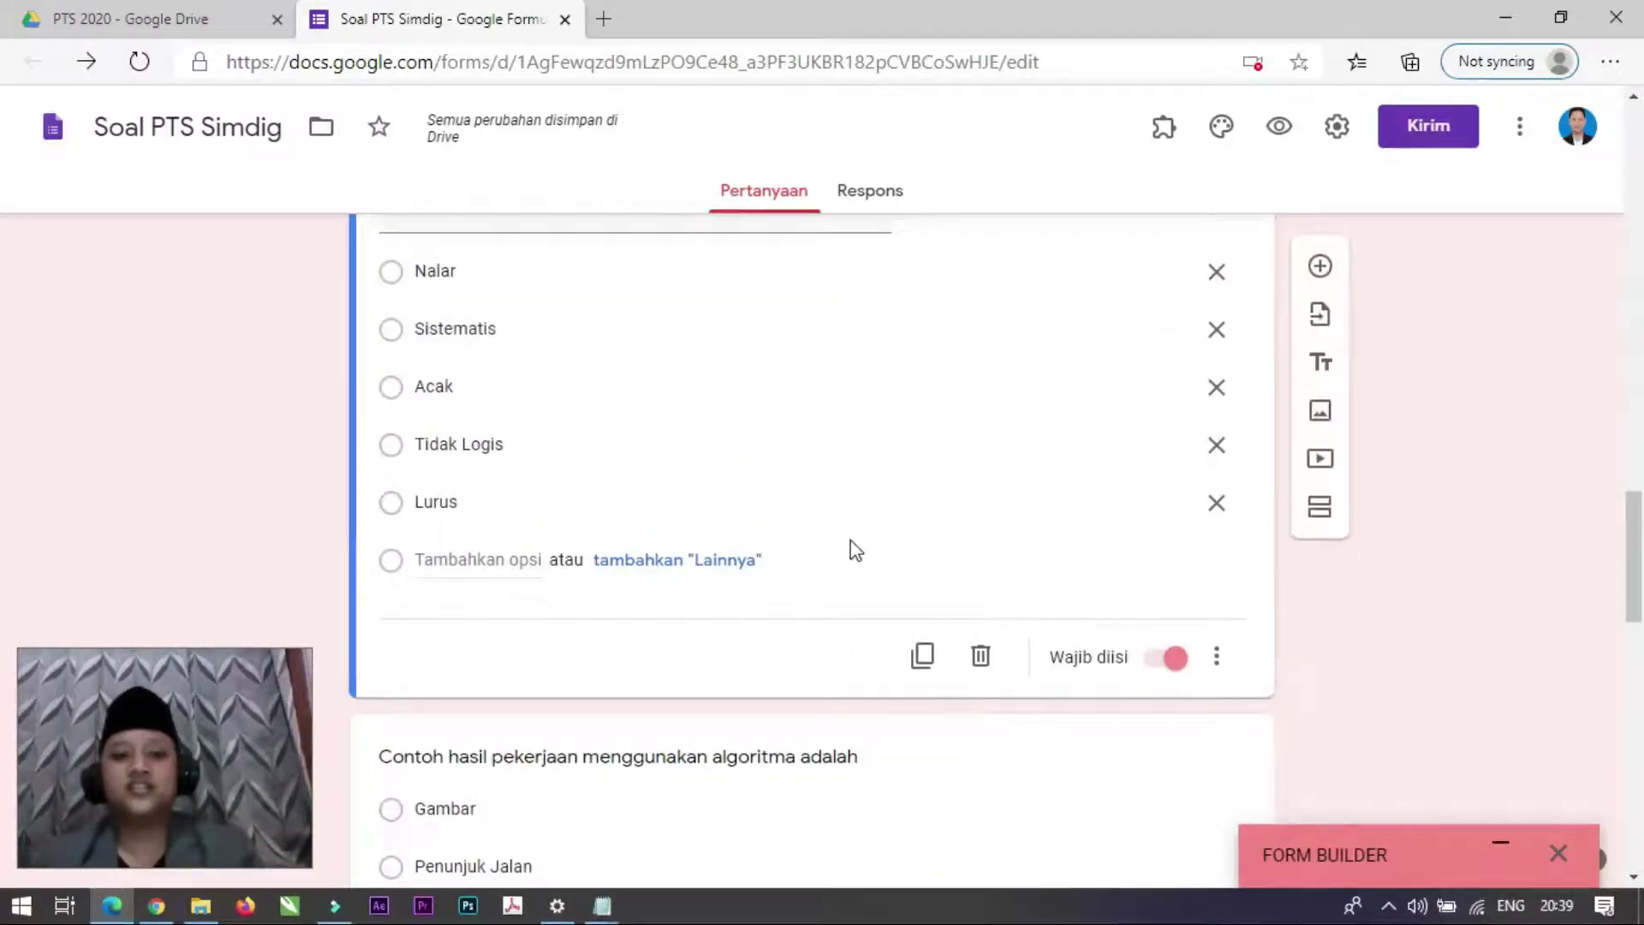
scroll(852, 542, up, 5)
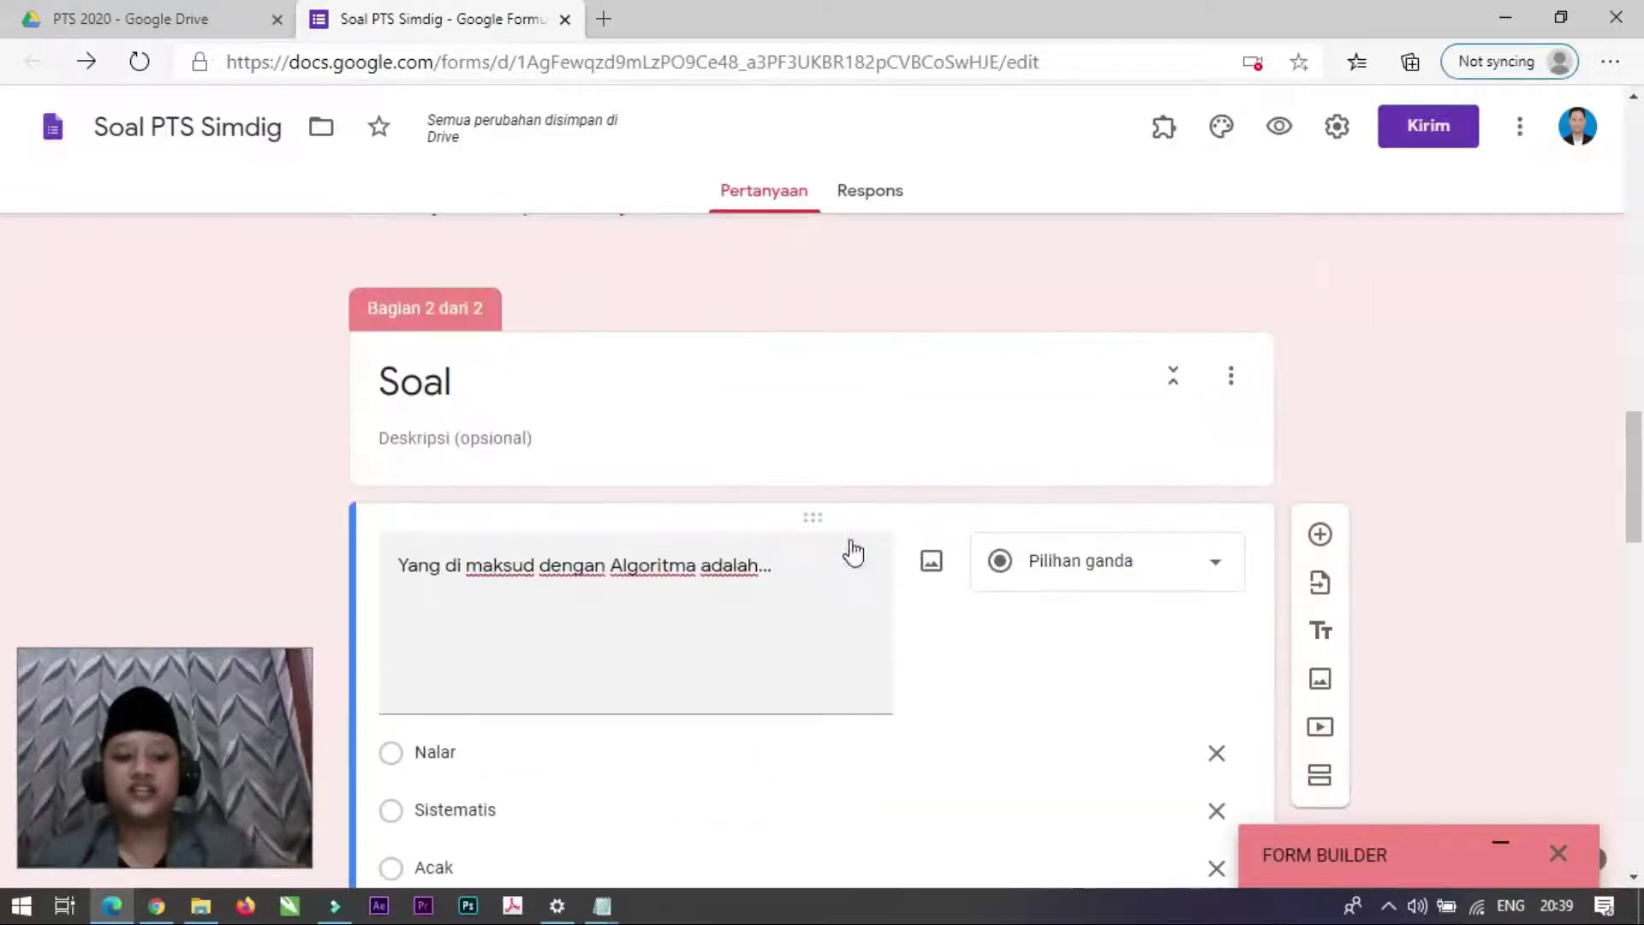
scroll(870, 536, up, 15)
scroll(881, 533, down, 17)
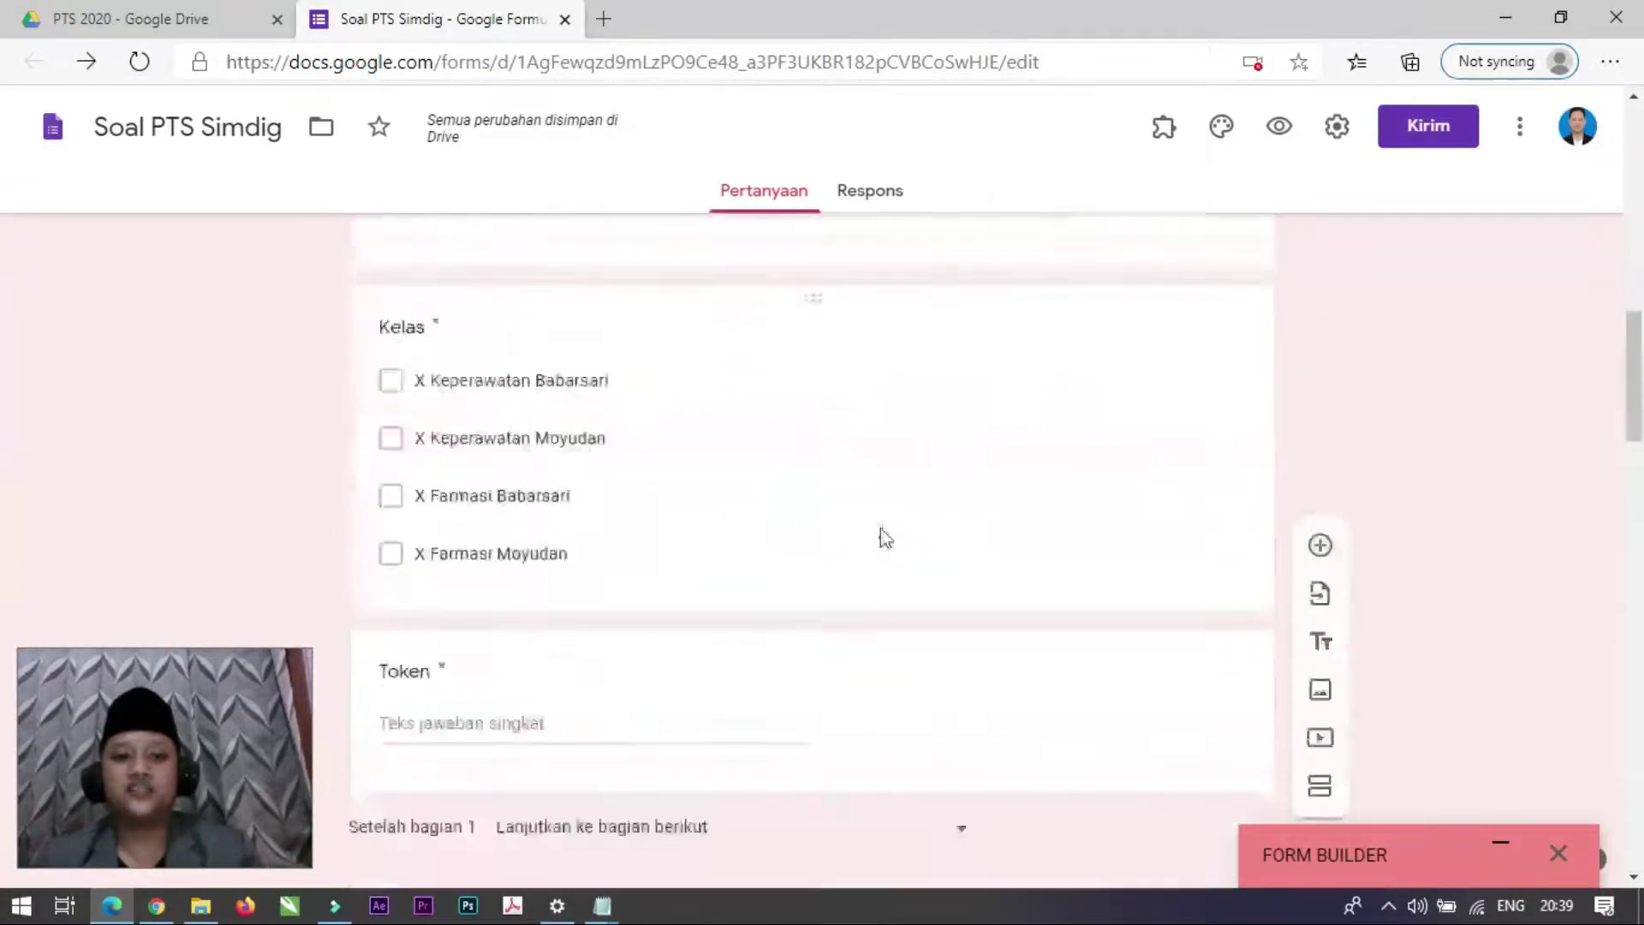
scroll(882, 527, up, 3)
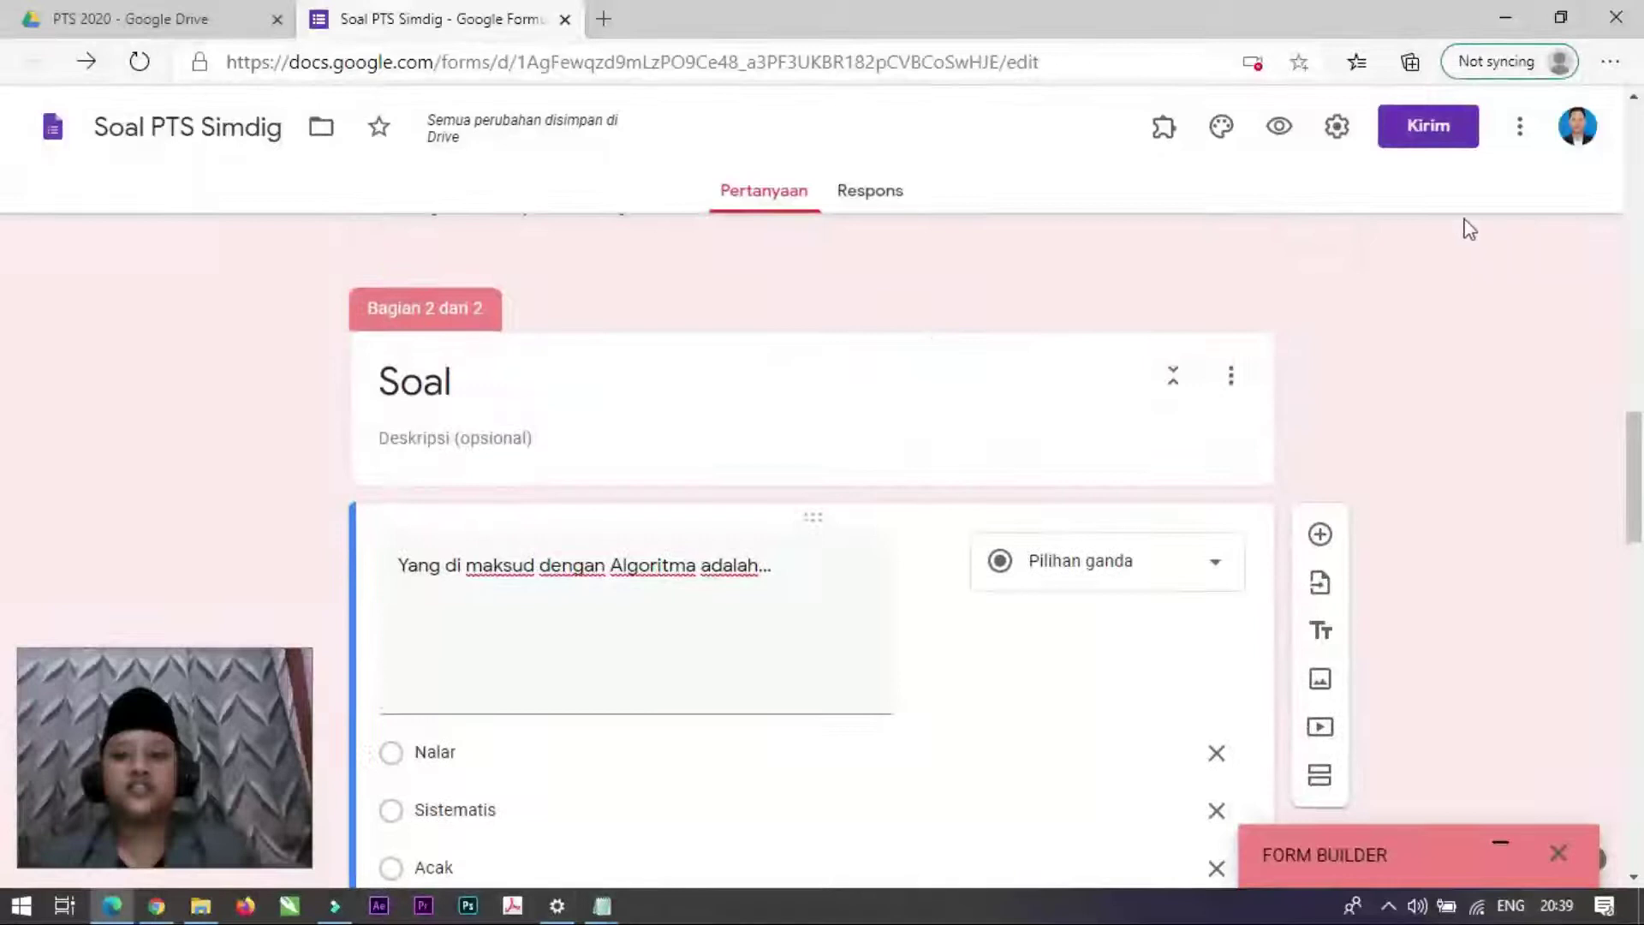
Step: Enable quiz mode with 'Nanti, setelah peninjauan manual' release and all three 'Responden dapat melihat' boxes unchecked
click(1335, 130)
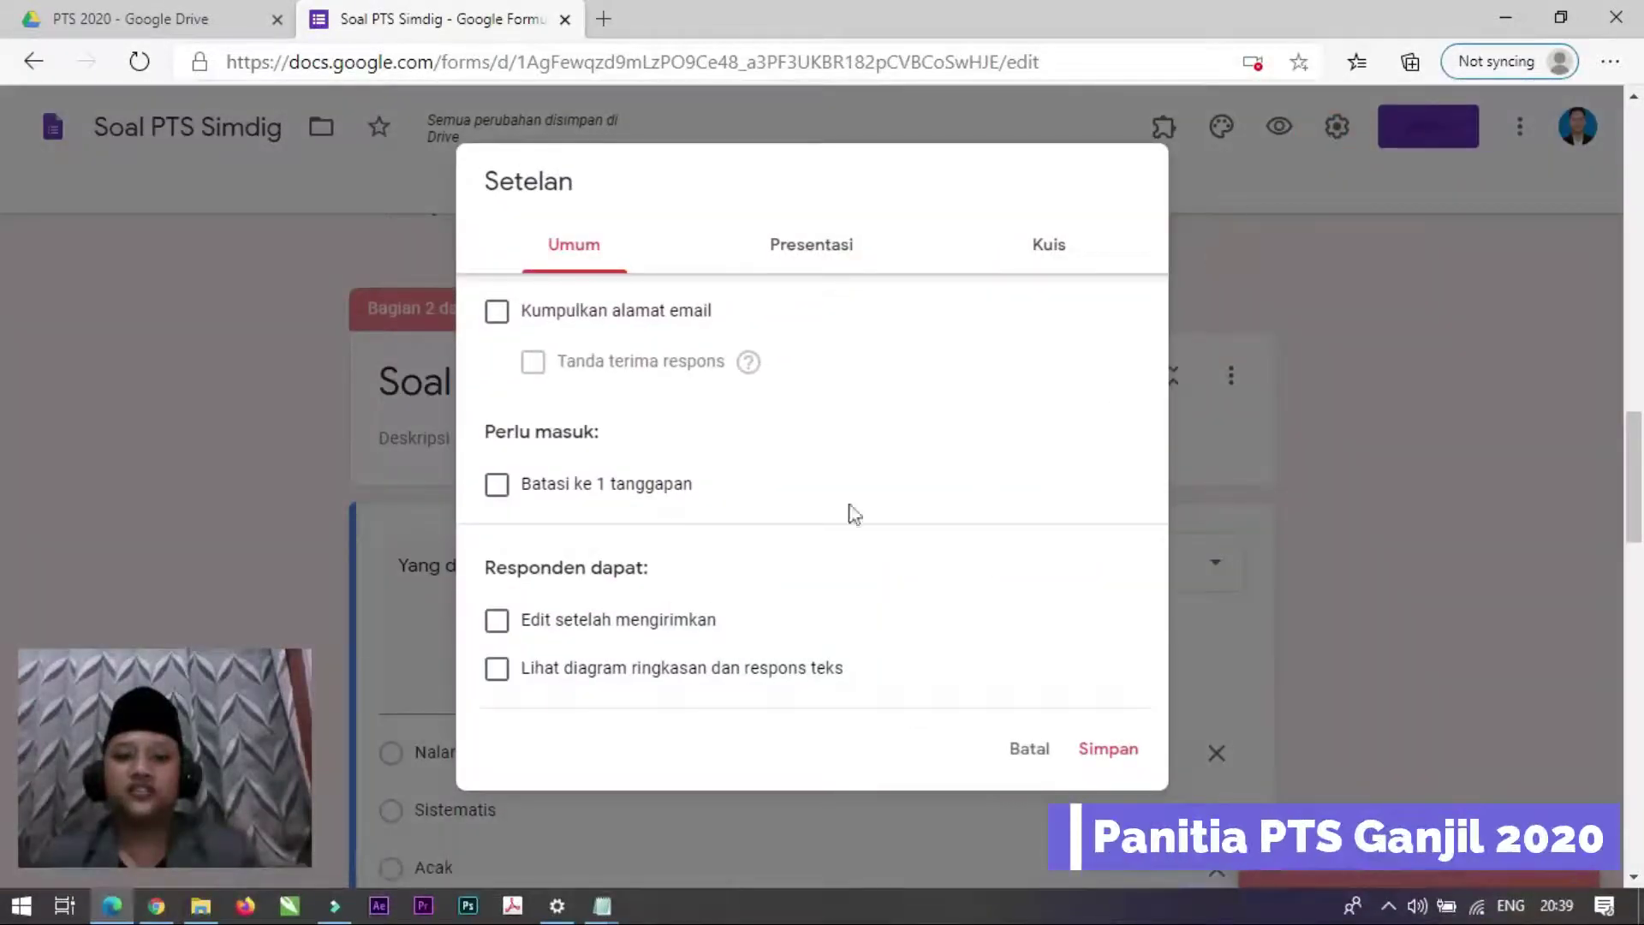
click(1044, 246)
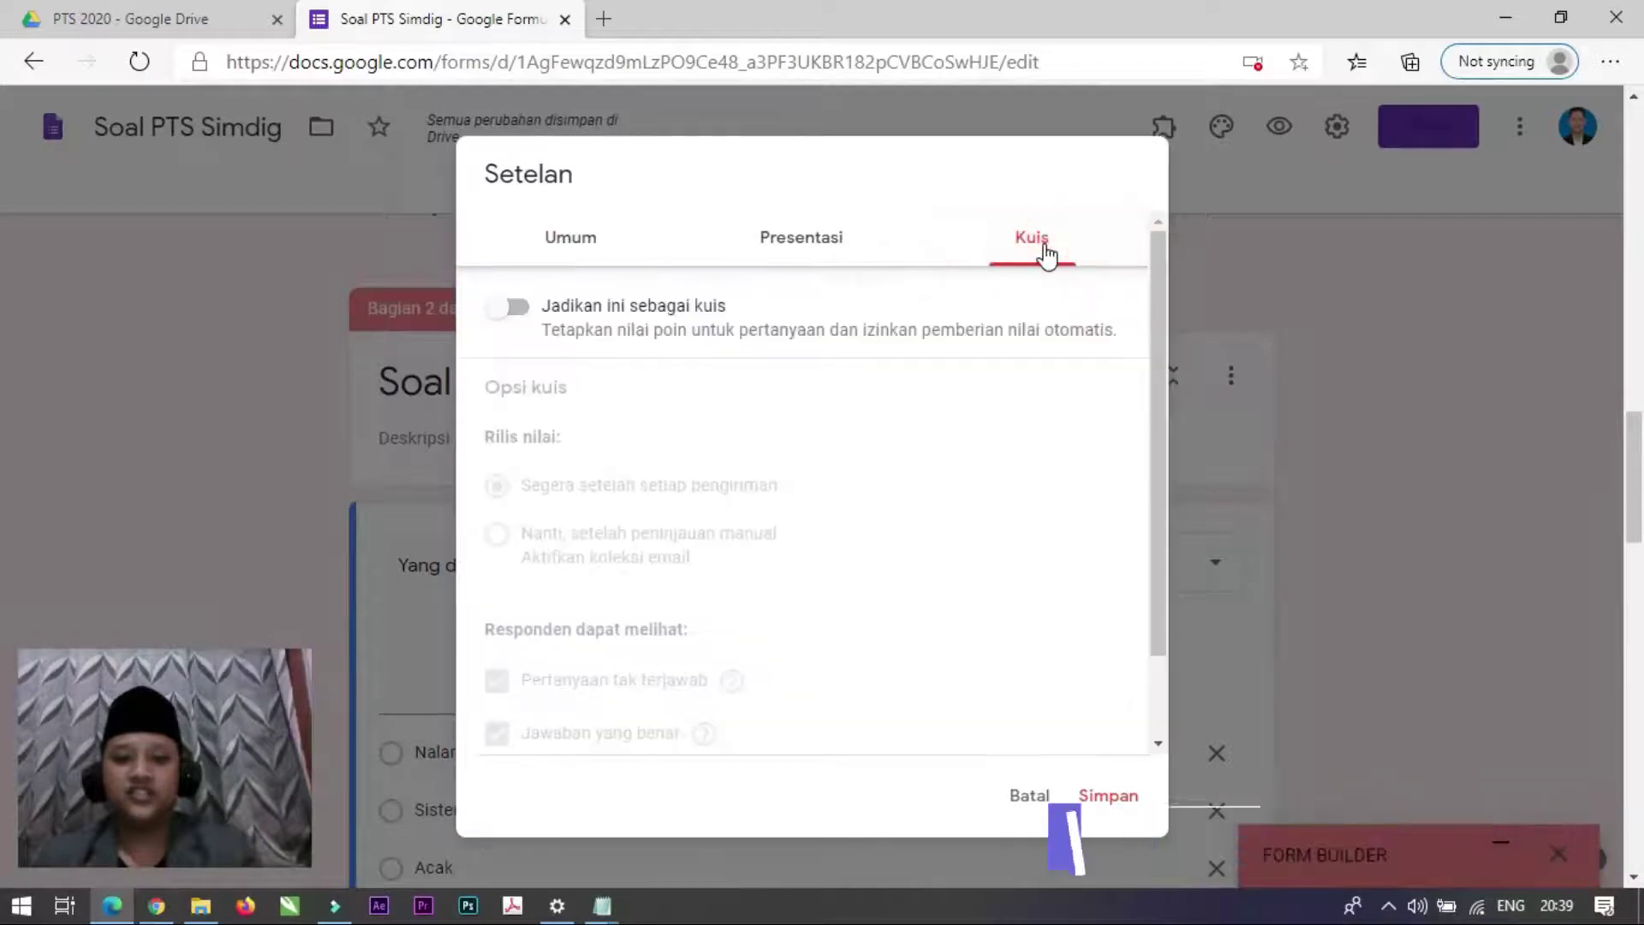
click(515, 310)
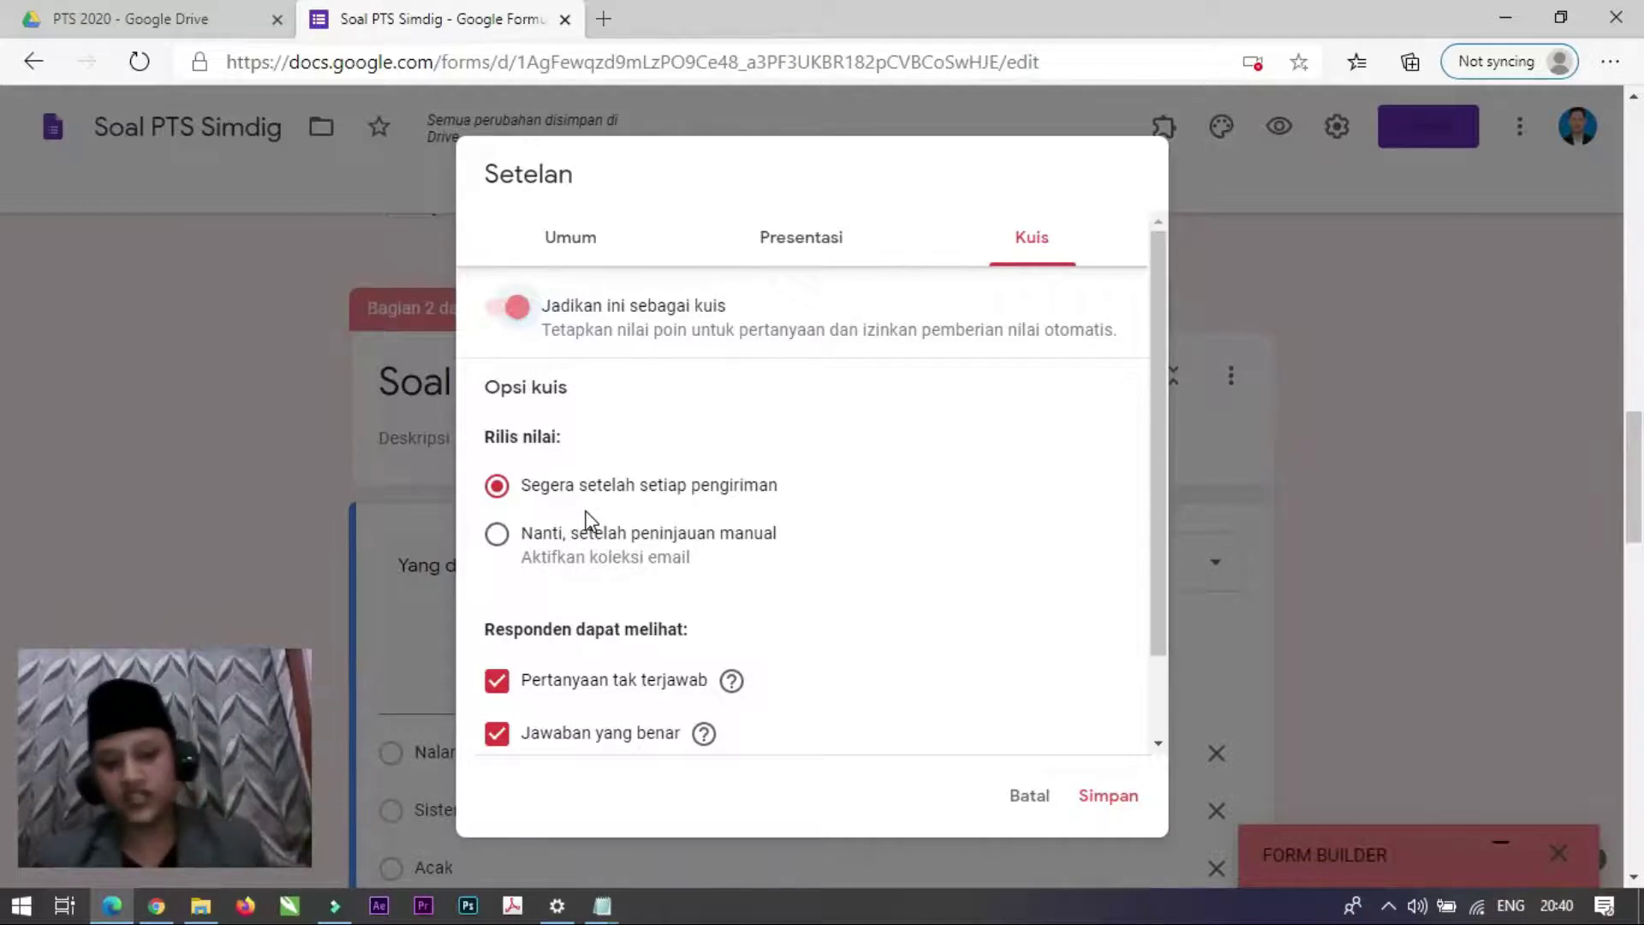
click(498, 540)
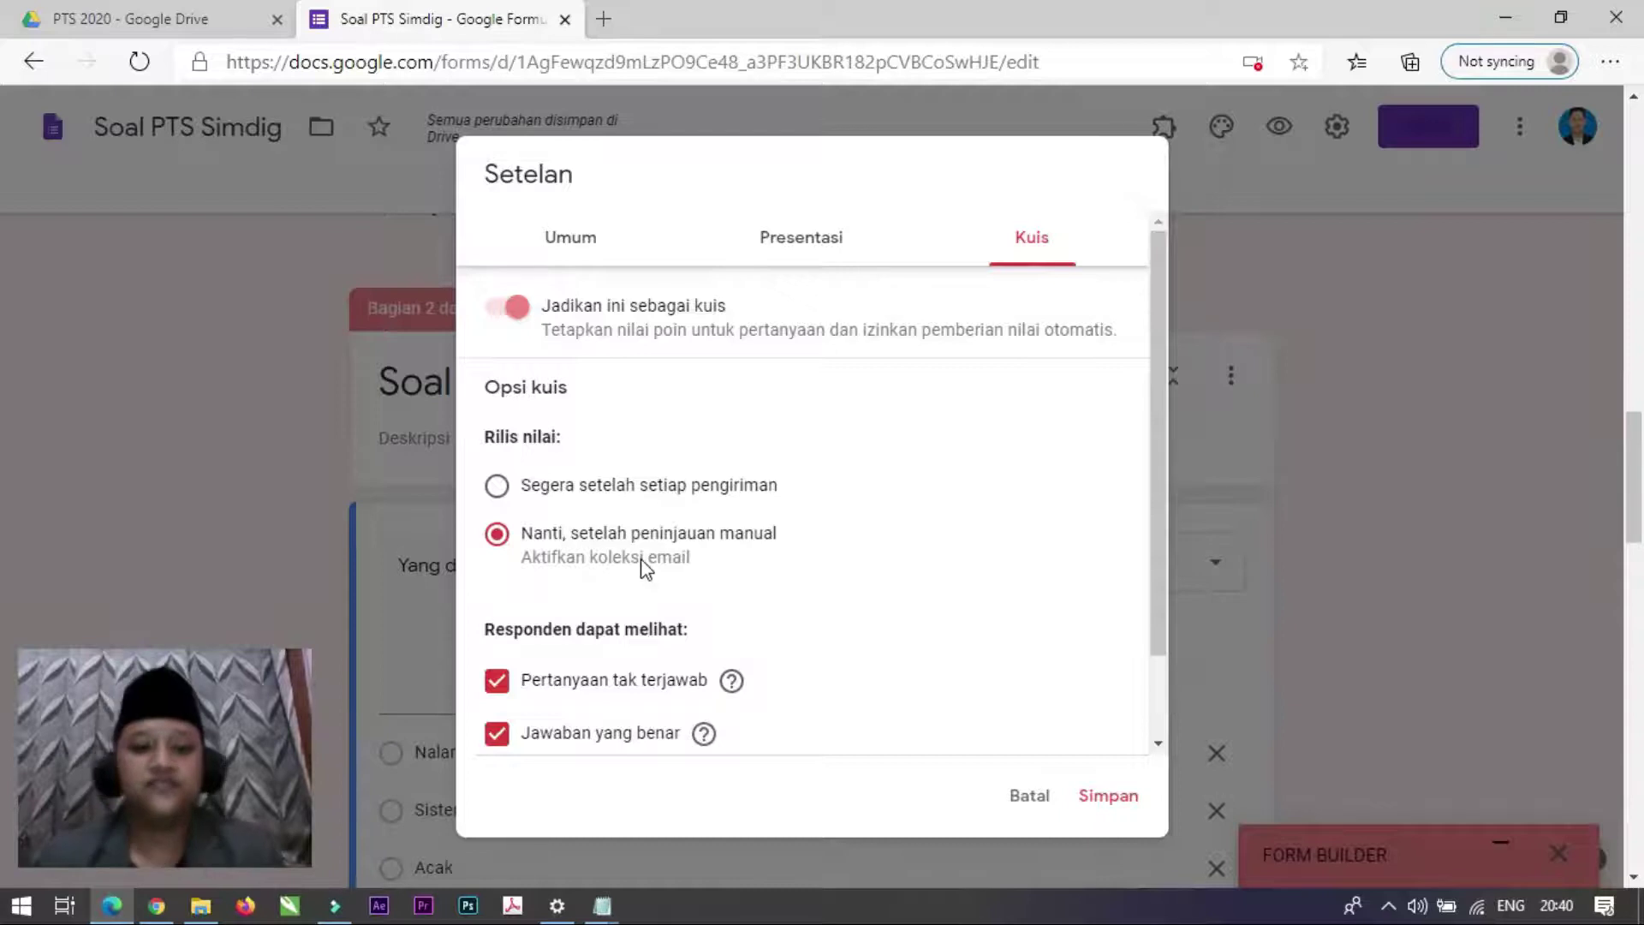
scroll(644, 567, down, 1)
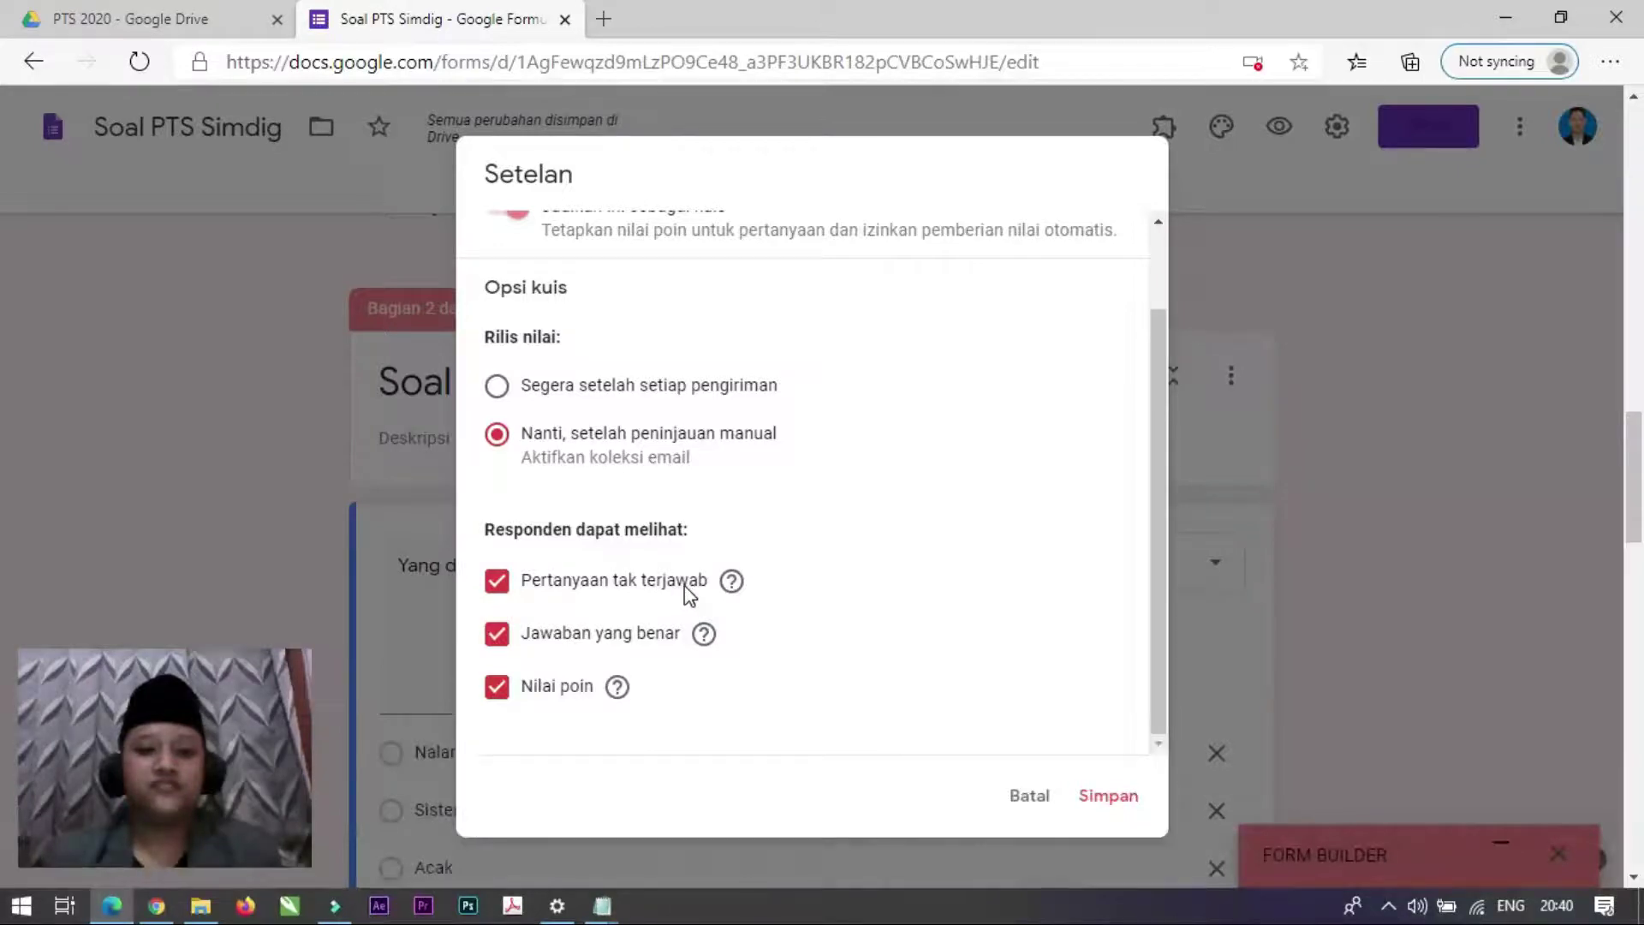
click(496, 584)
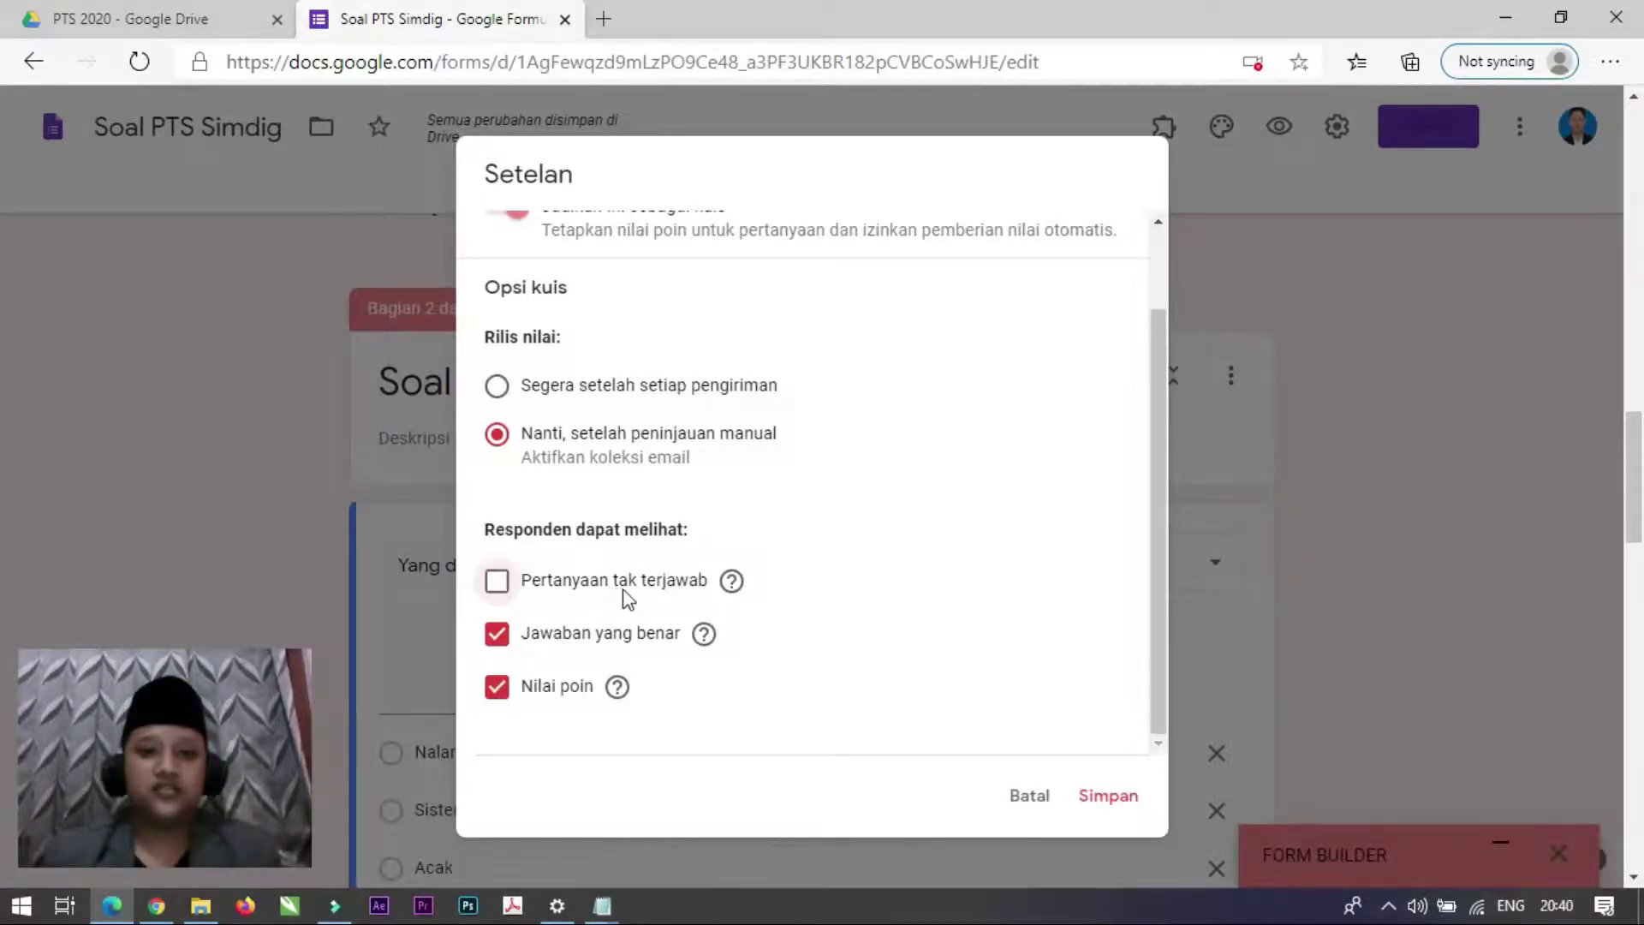
click(500, 639)
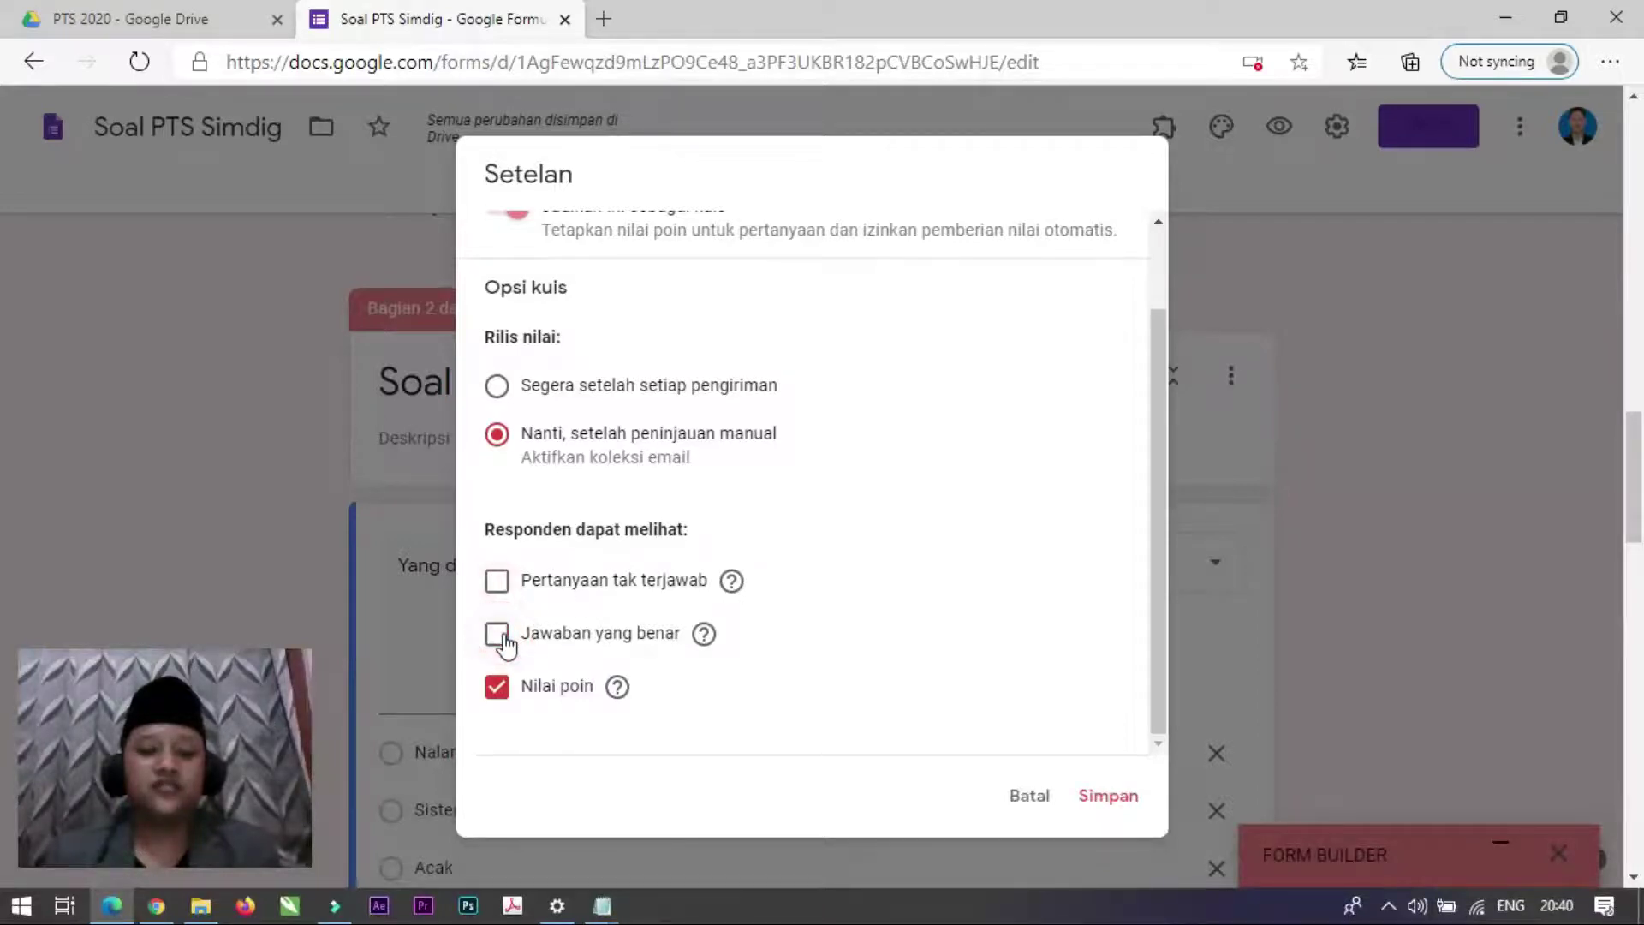
click(500, 692)
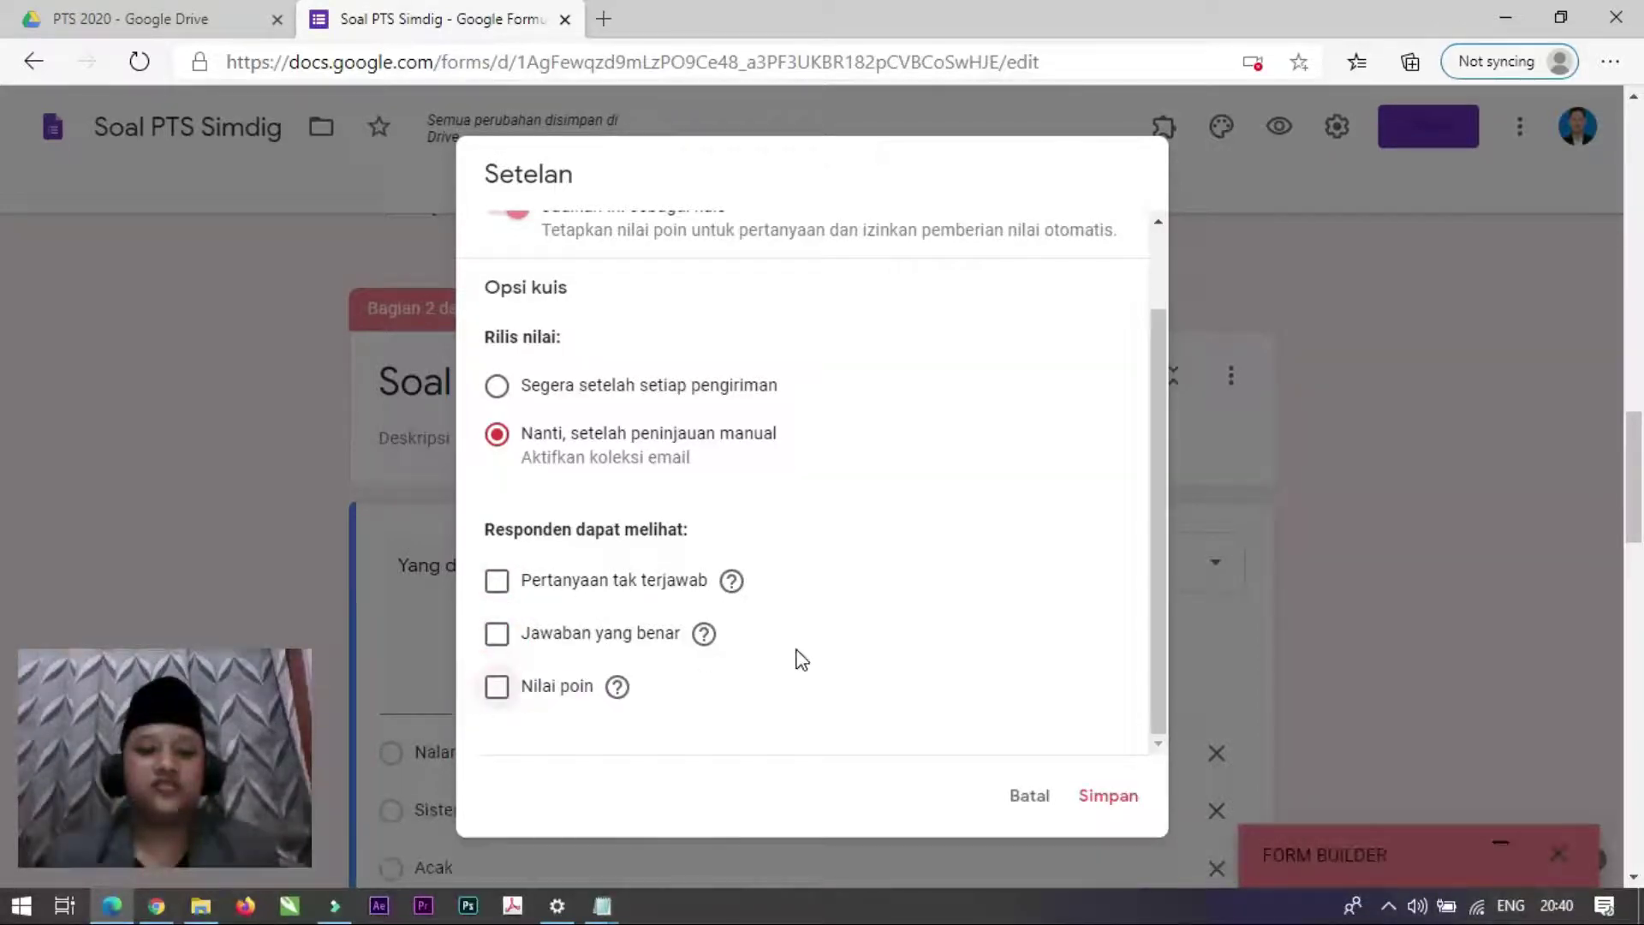
scroll(798, 658, up, 2)
click(787, 257)
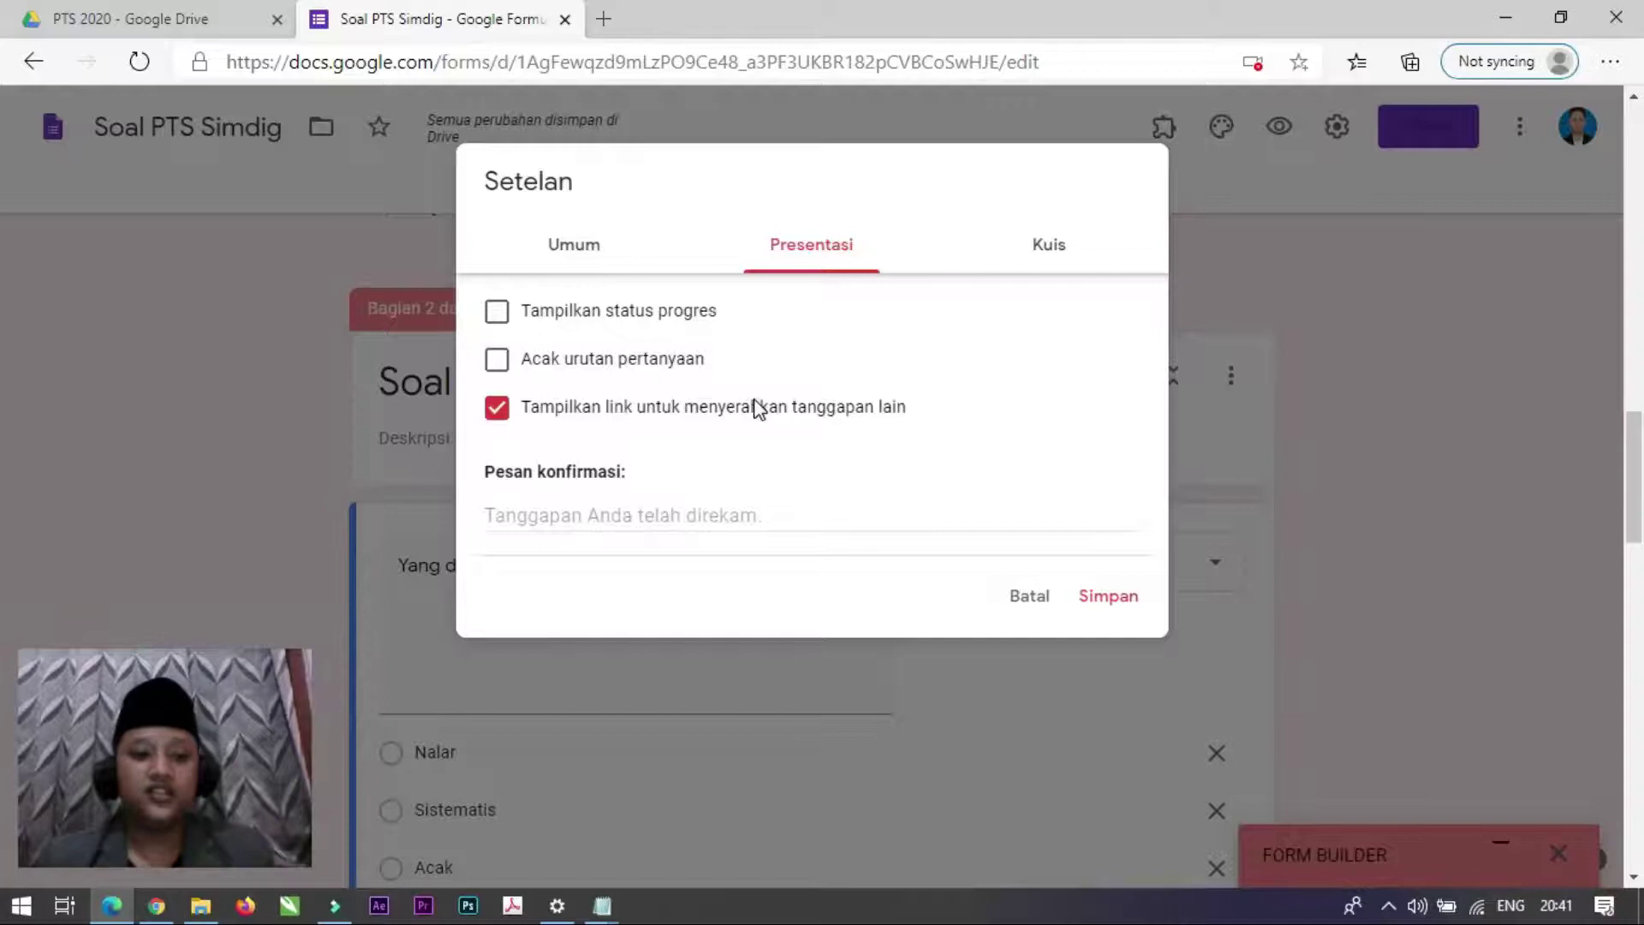
Step: Turn off the submit-another-response link, set confirmation 'Terima Kasih telah mengerjakan soal...', and save settings
click(497, 409)
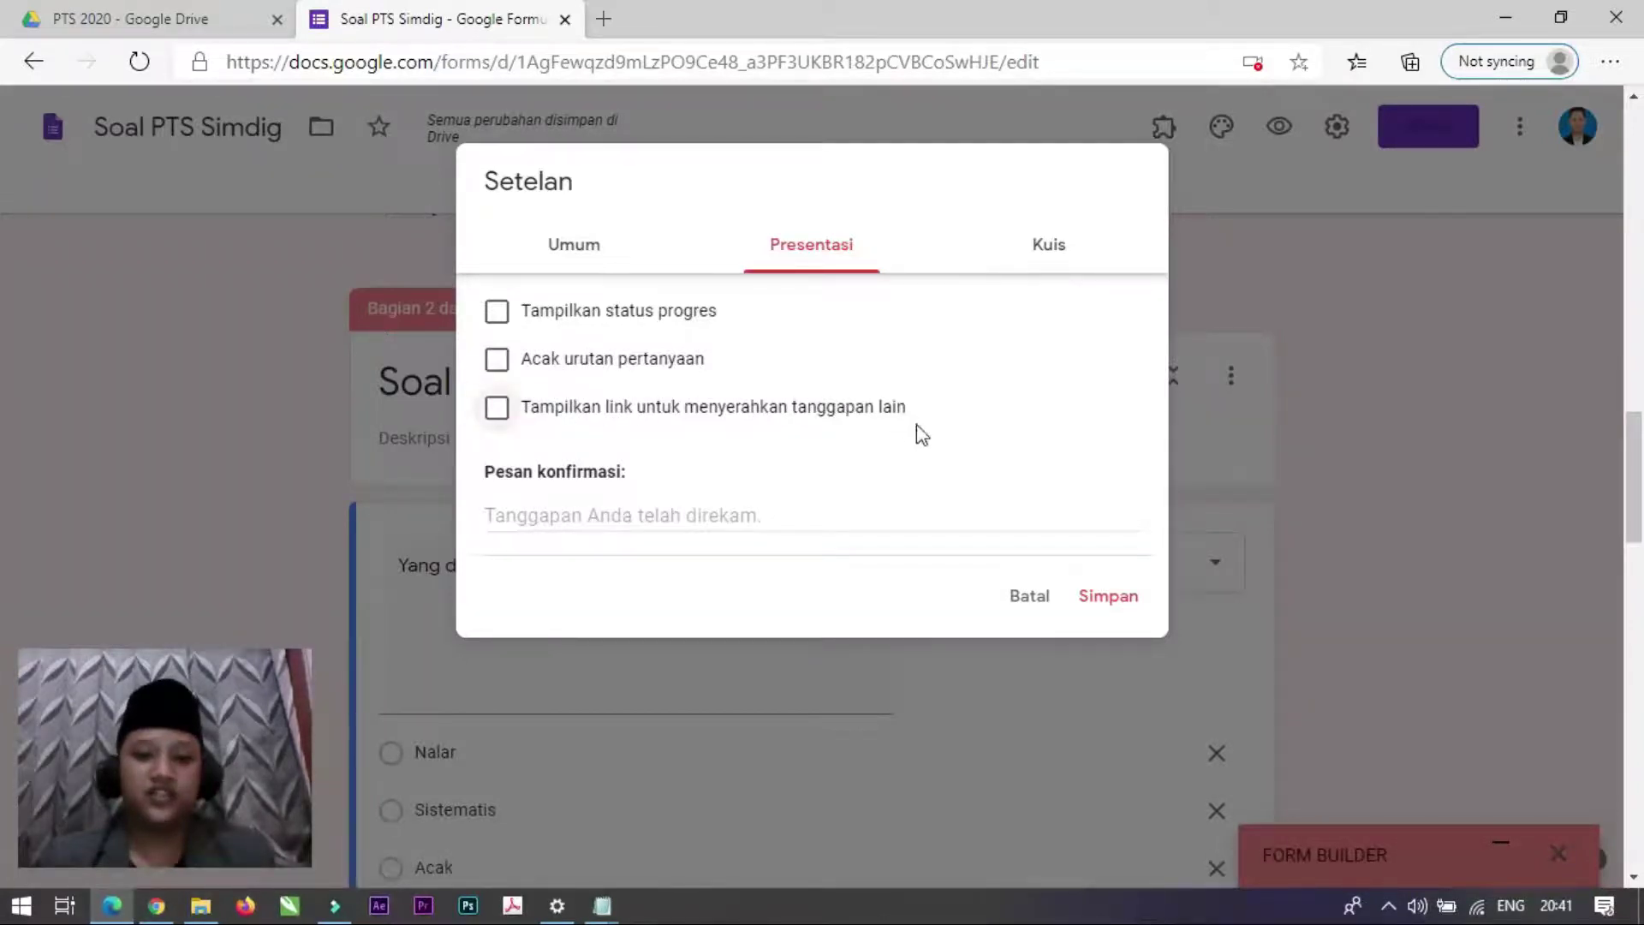
click(729, 510)
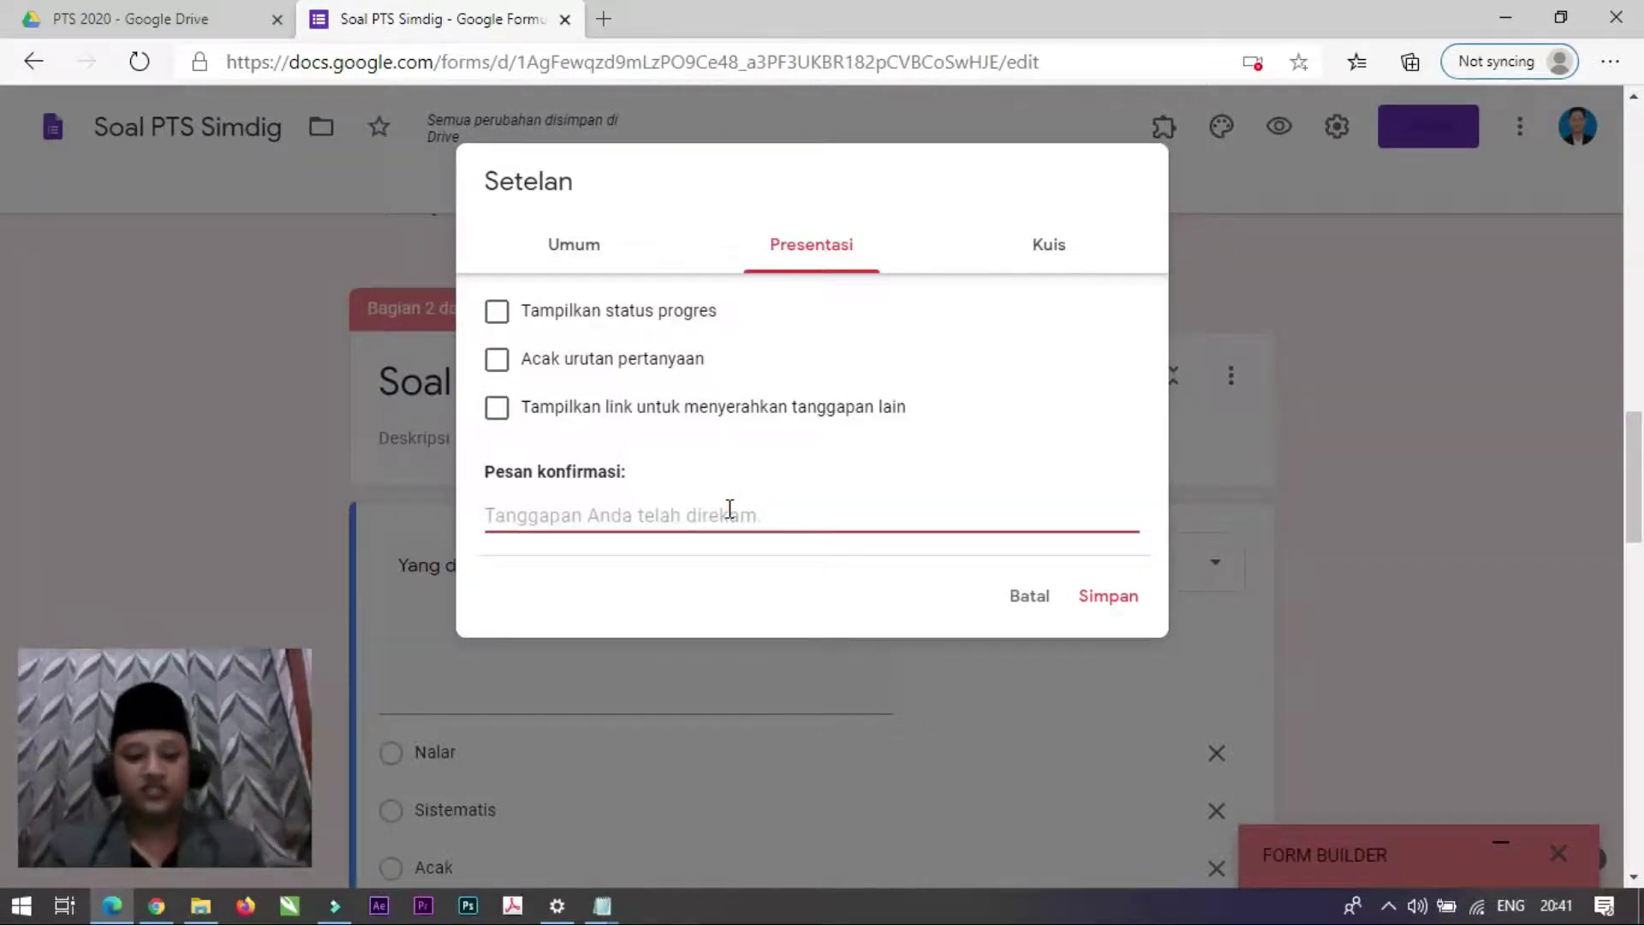
text(Te)
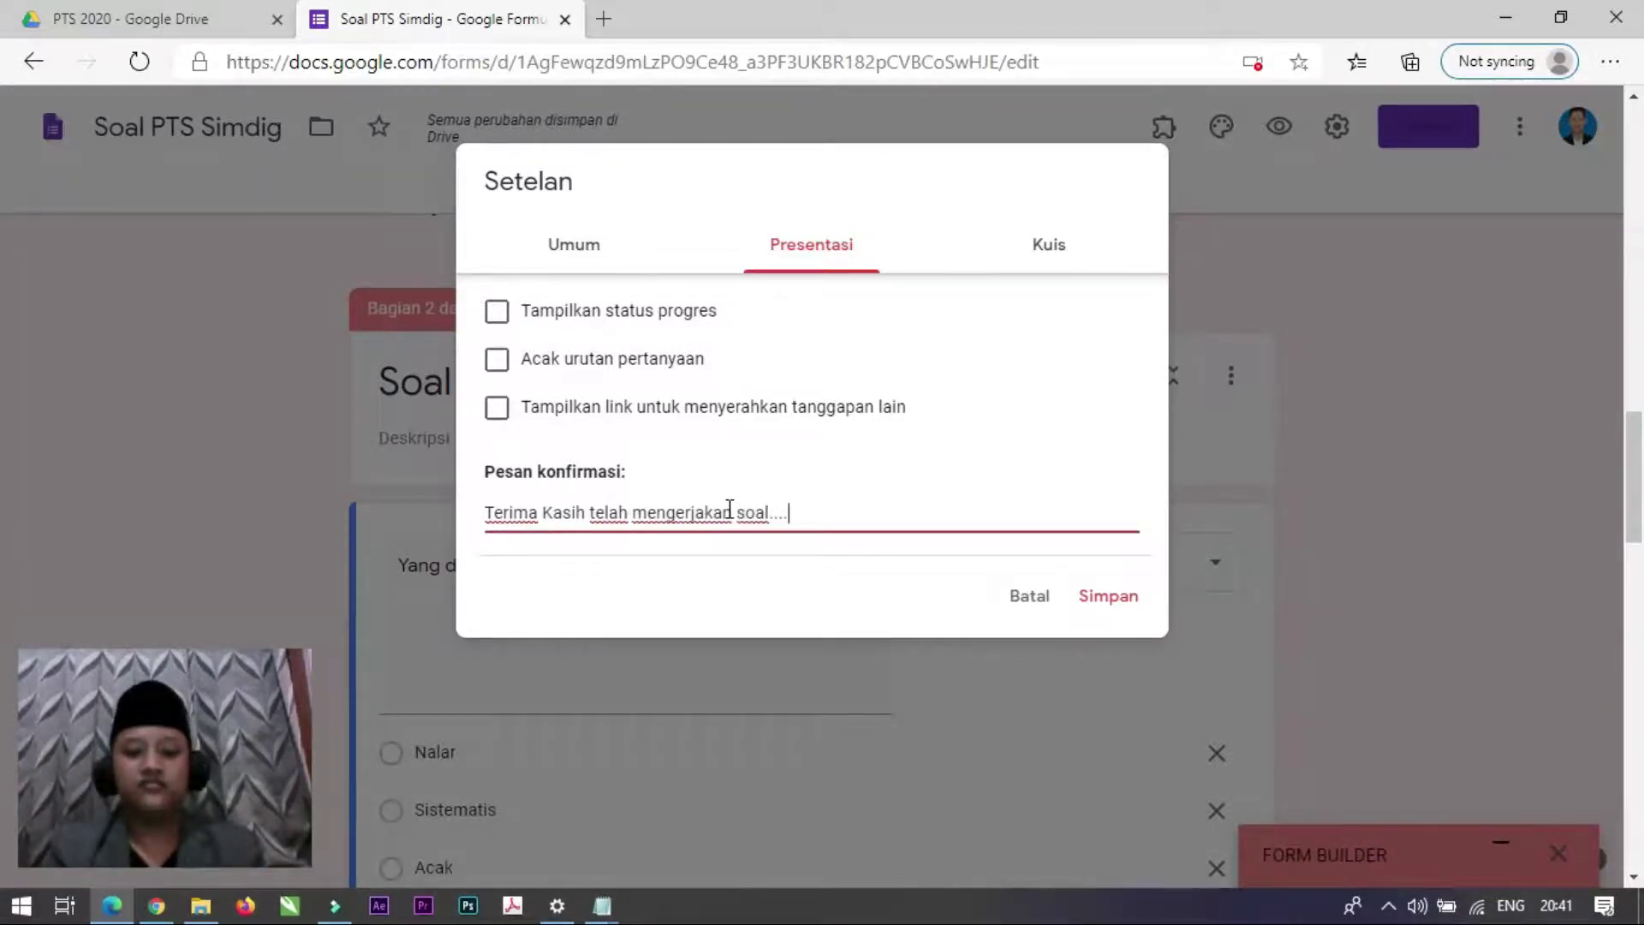
click(591, 248)
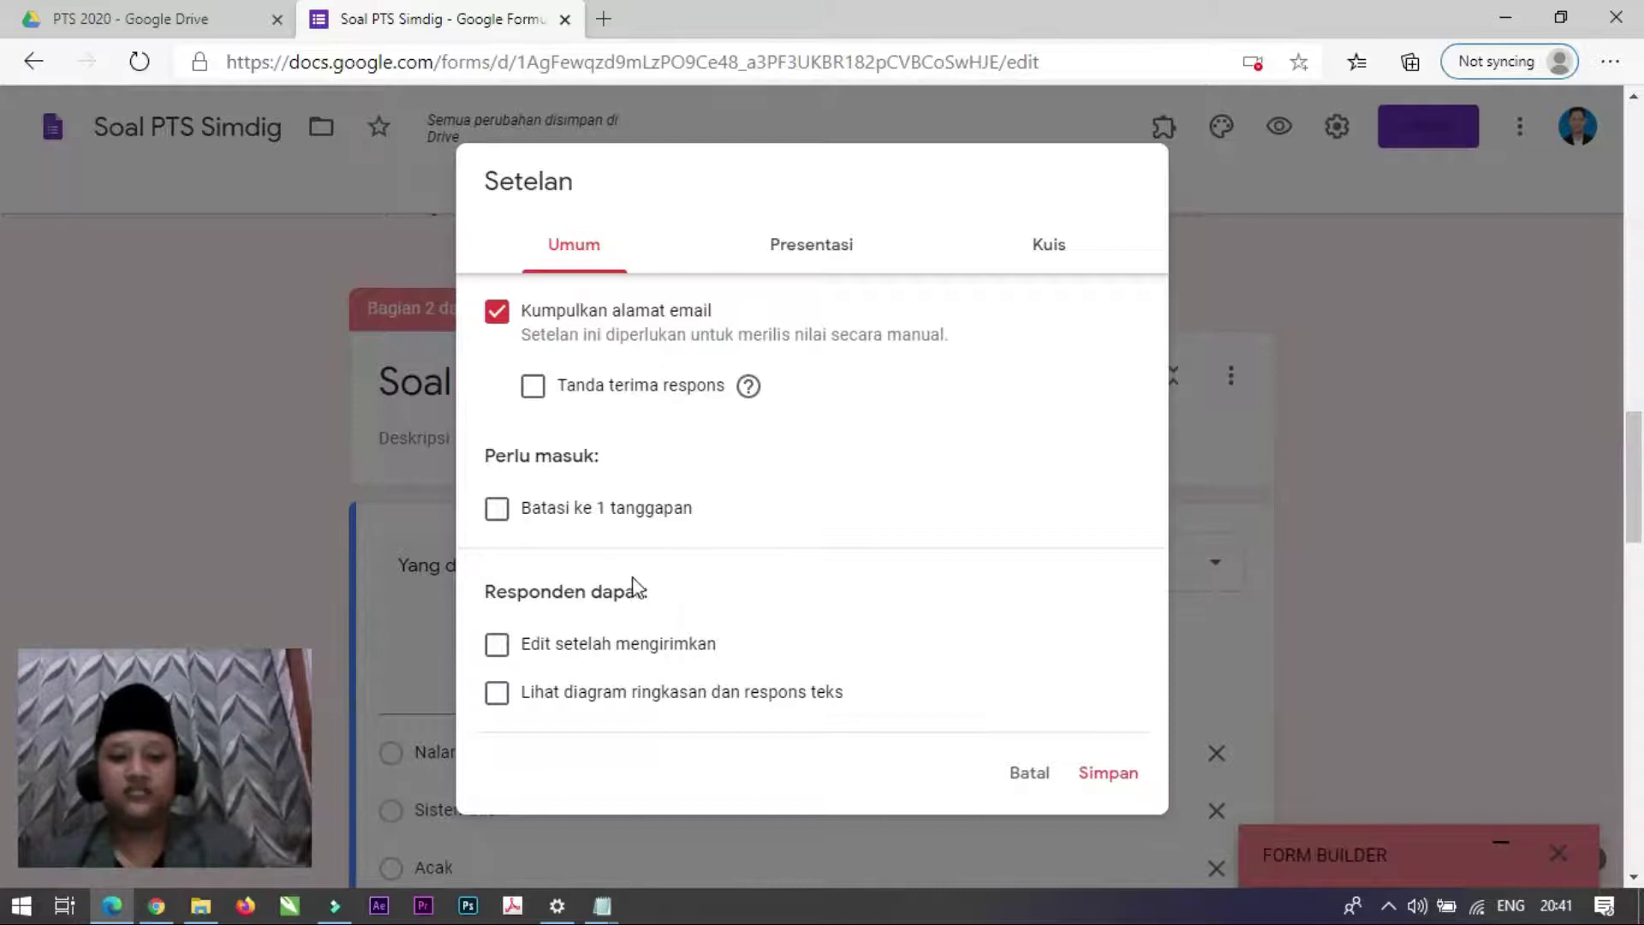
click(1109, 774)
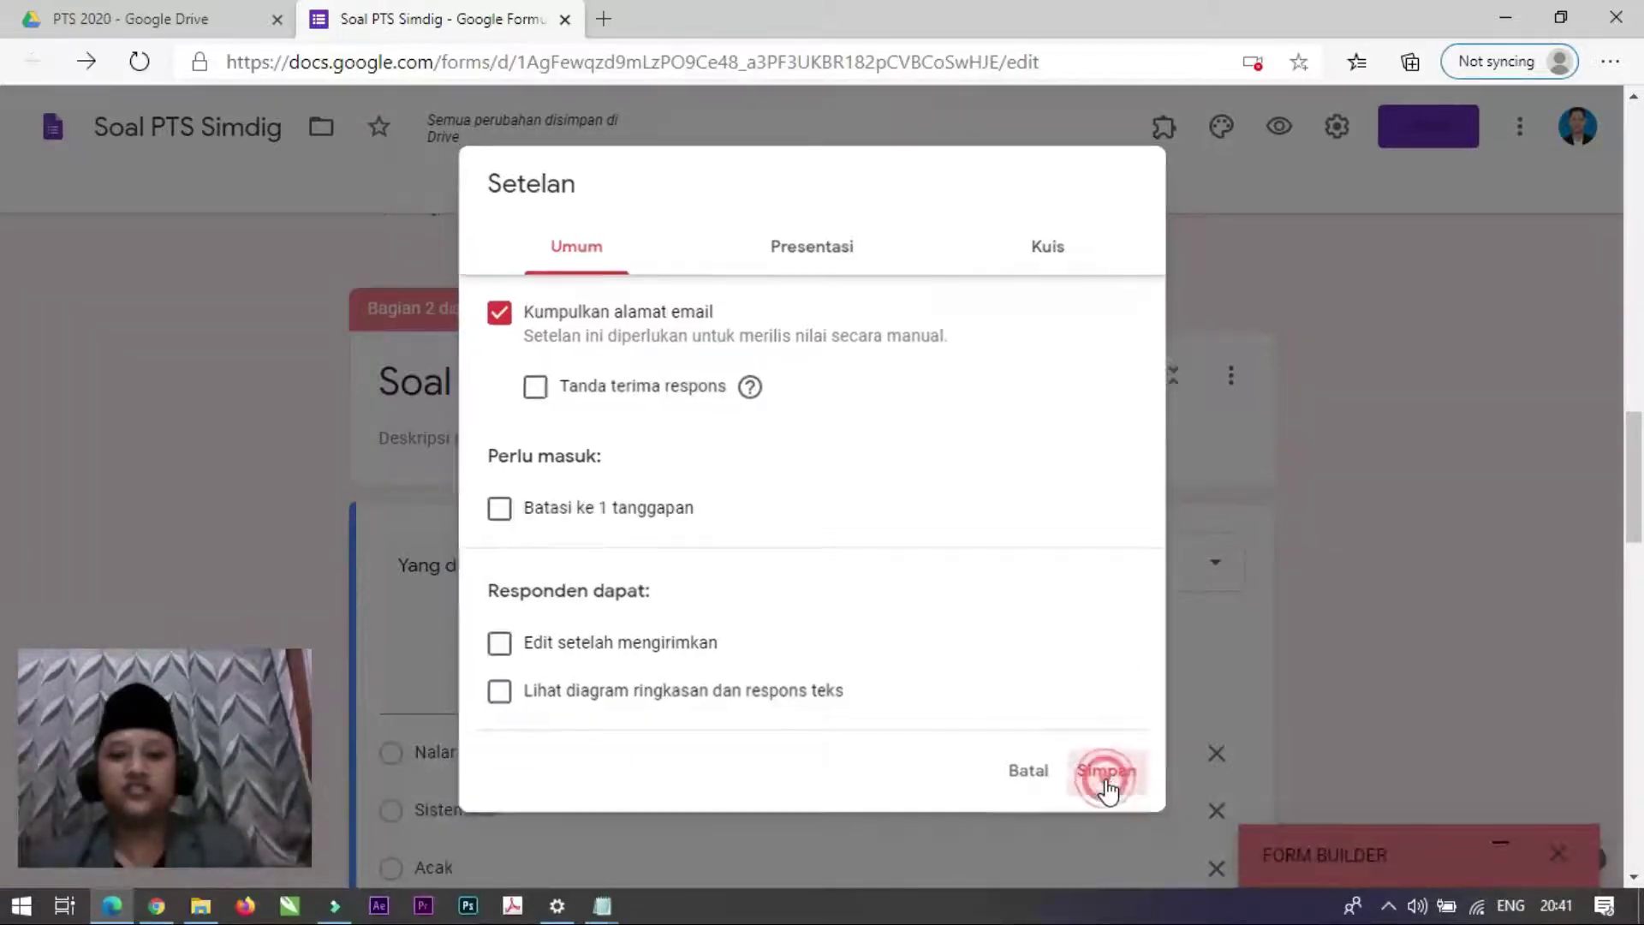
Step: In the Algoritma question's Kunci jawaban, mark Sistematis correct and set it to 1 point
scroll(812, 492, down, 4)
scroll(812, 501, down, 10)
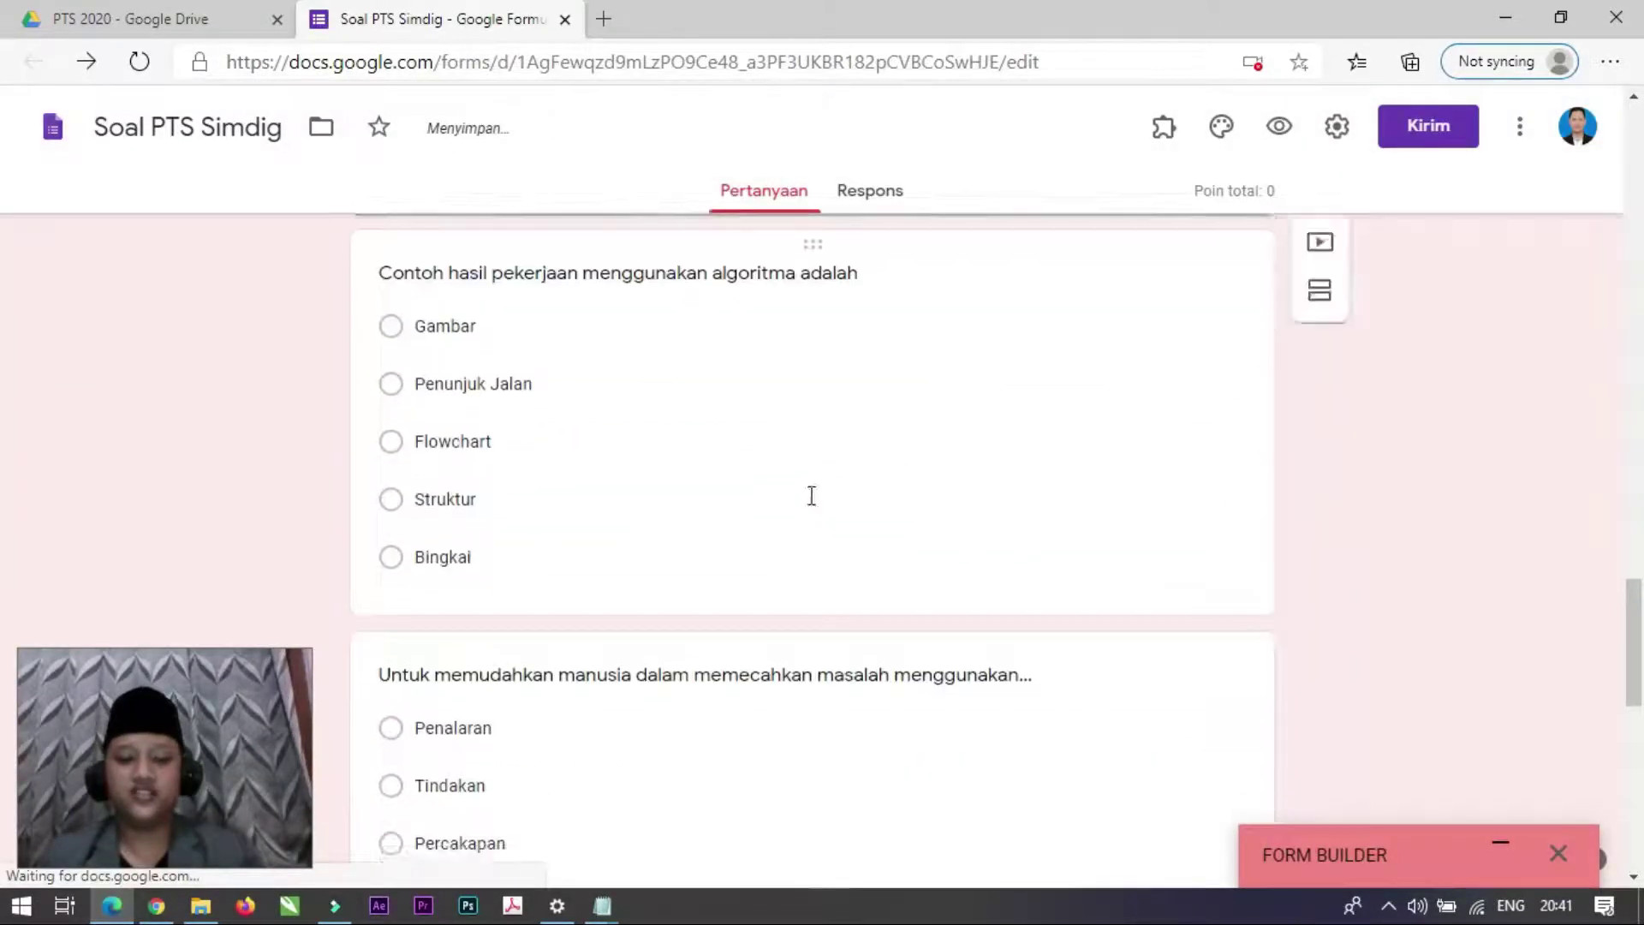
scroll(809, 495, up, 2)
scroll(809, 495, up, 15)
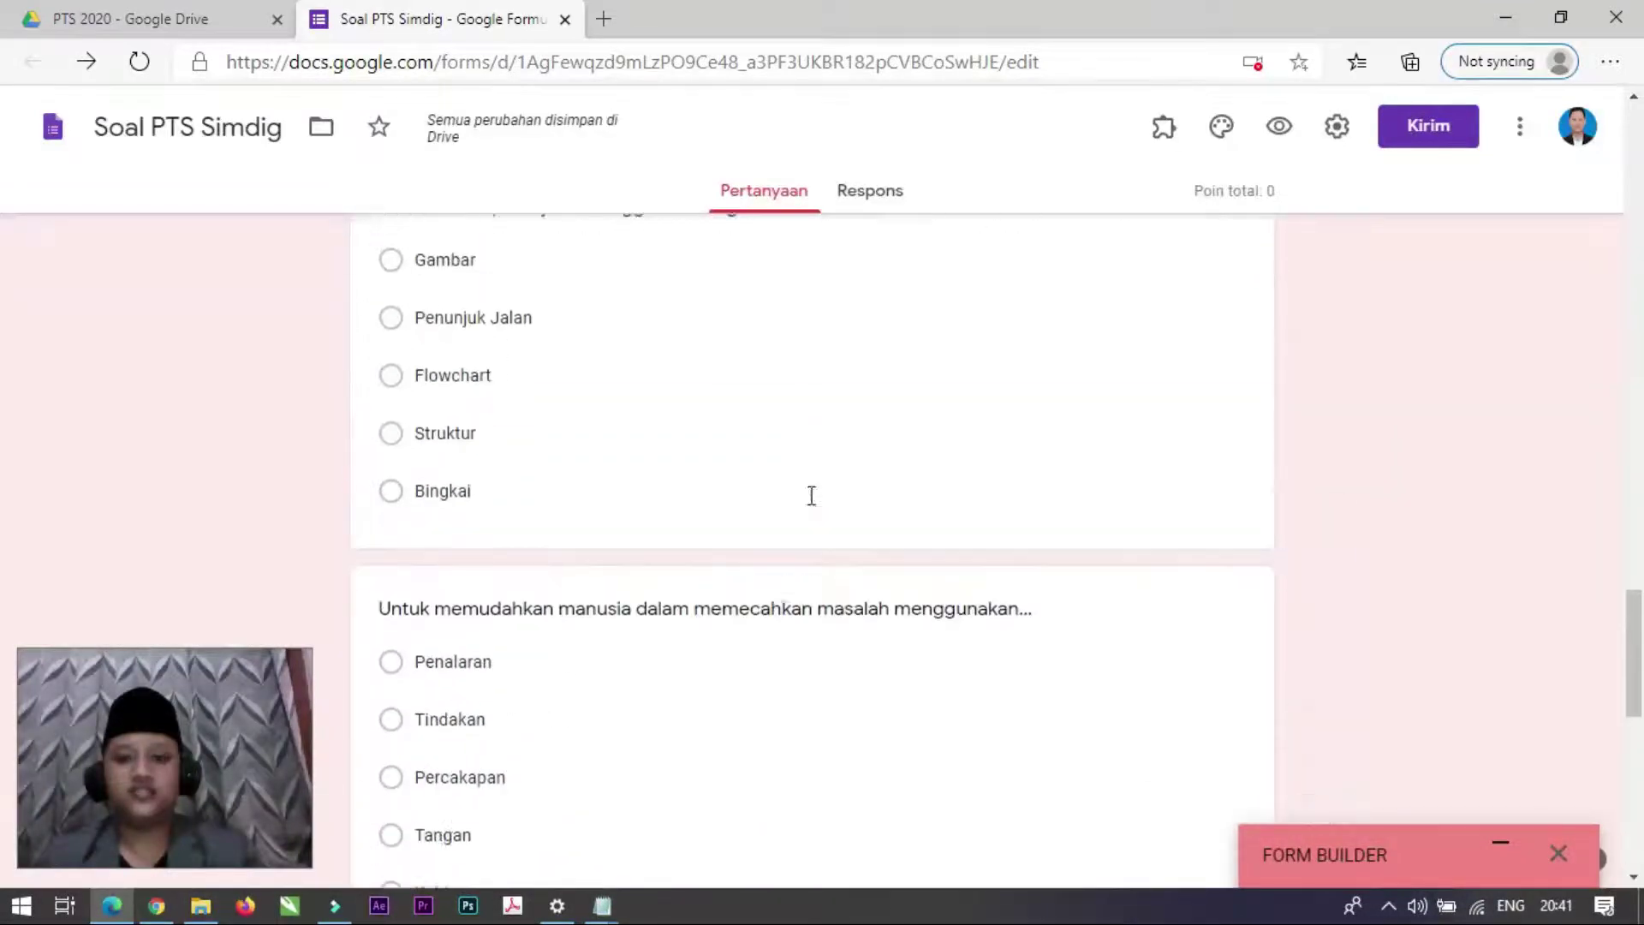
scroll(809, 501, down, 7)
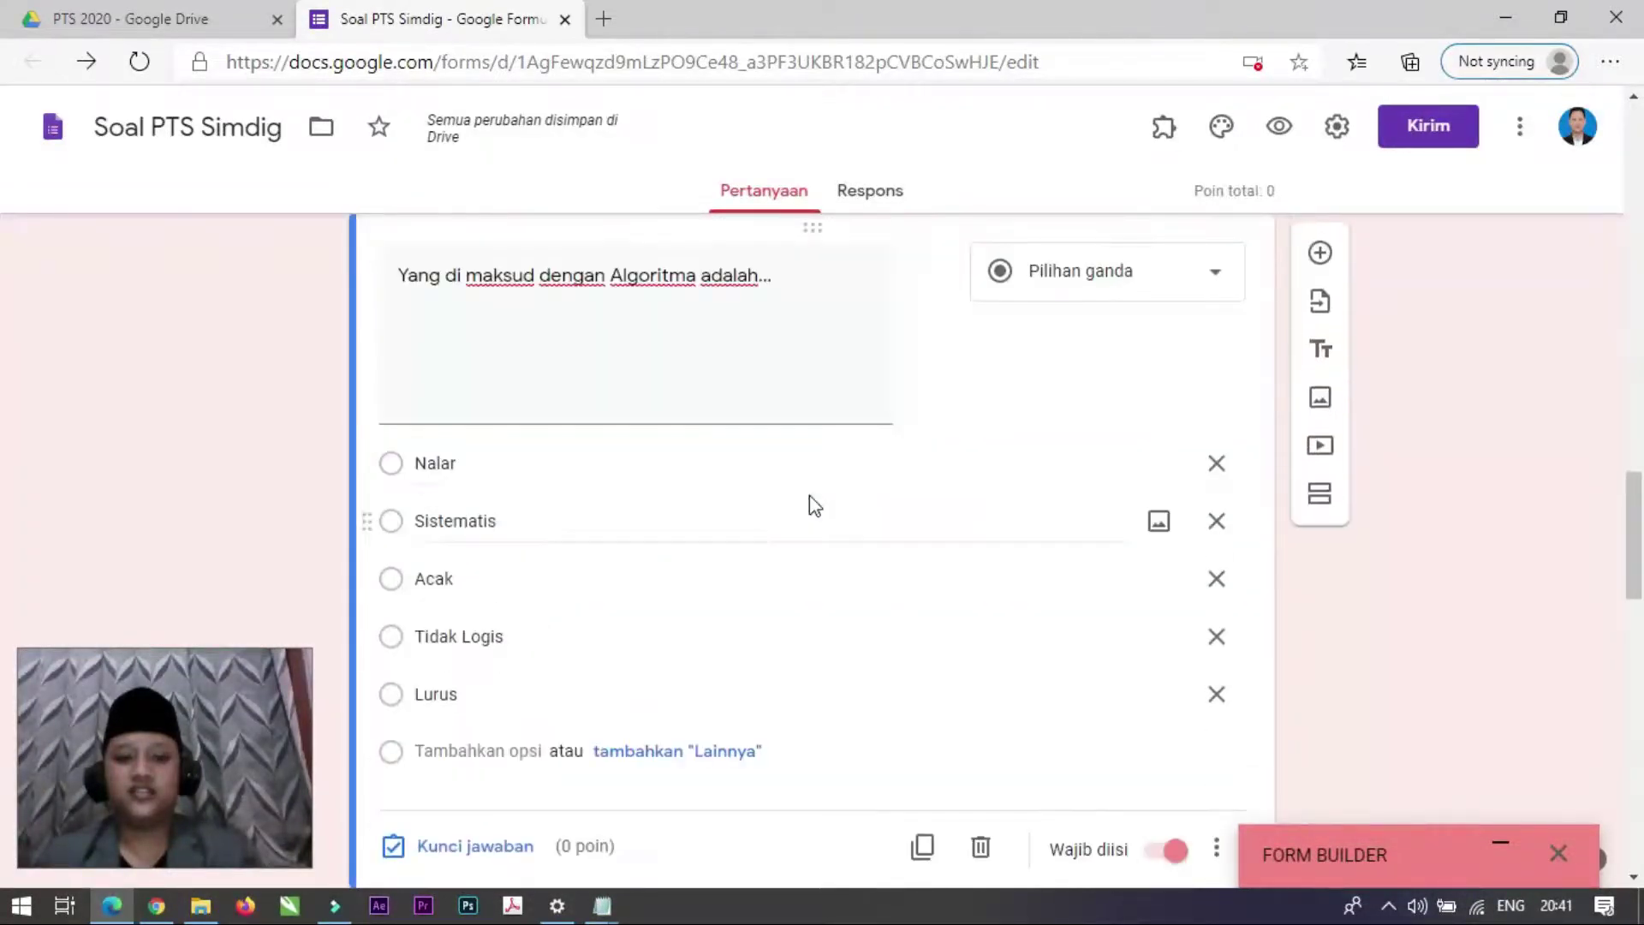
scroll(809, 505, up, 8)
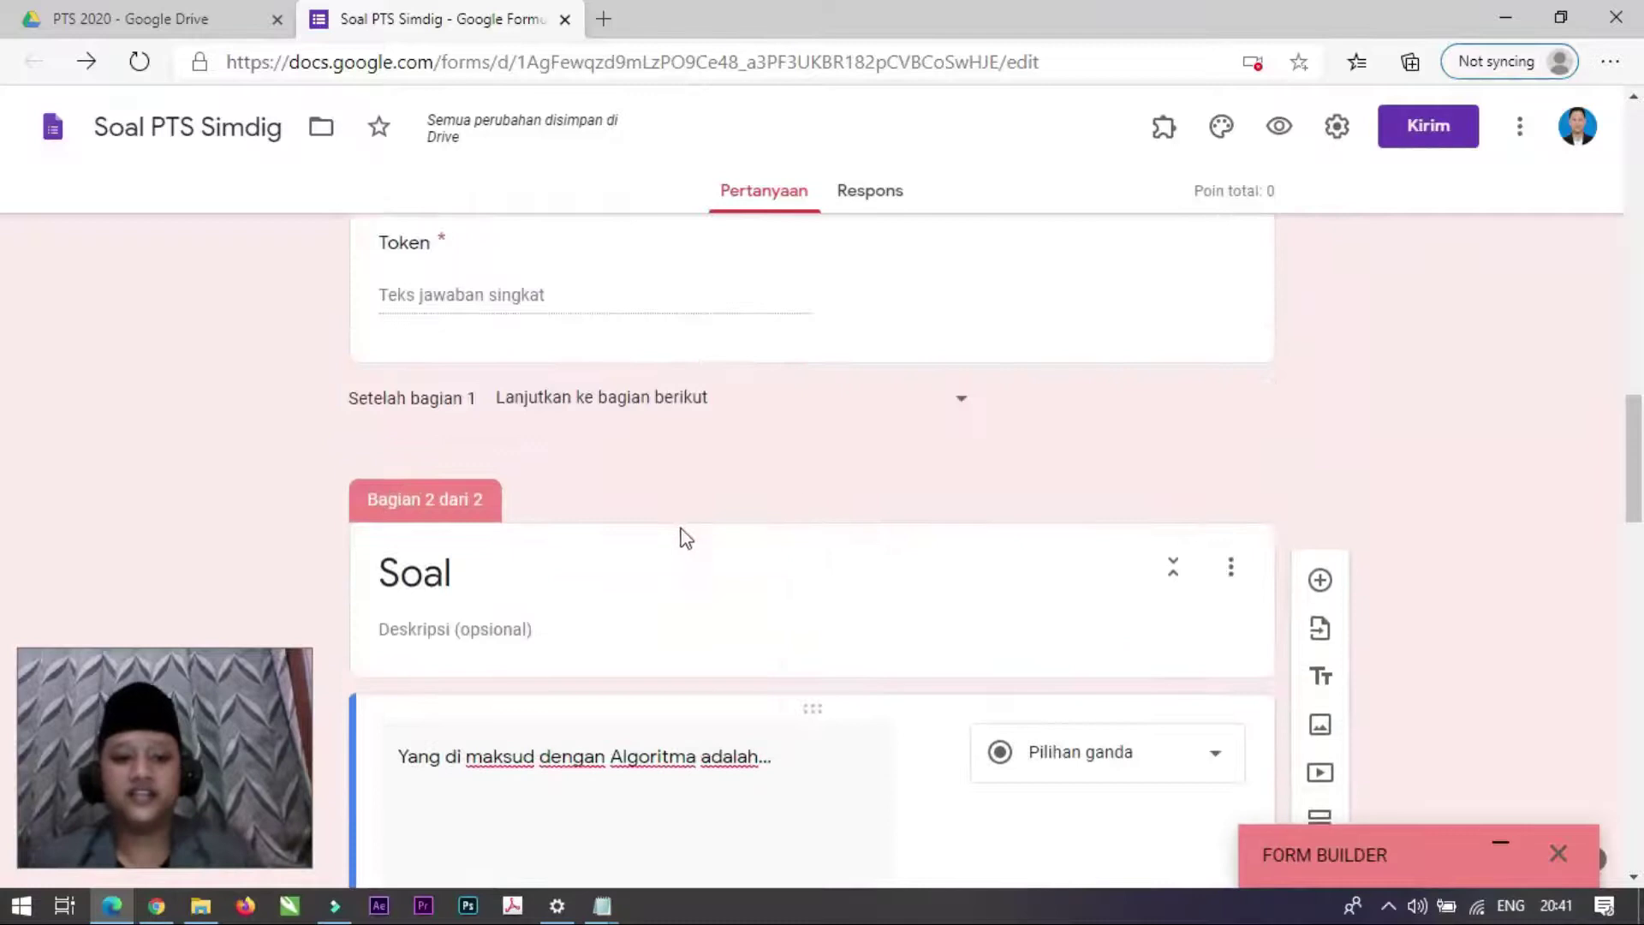
scroll(698, 526, down, 5)
scroll(463, 820, down, 1)
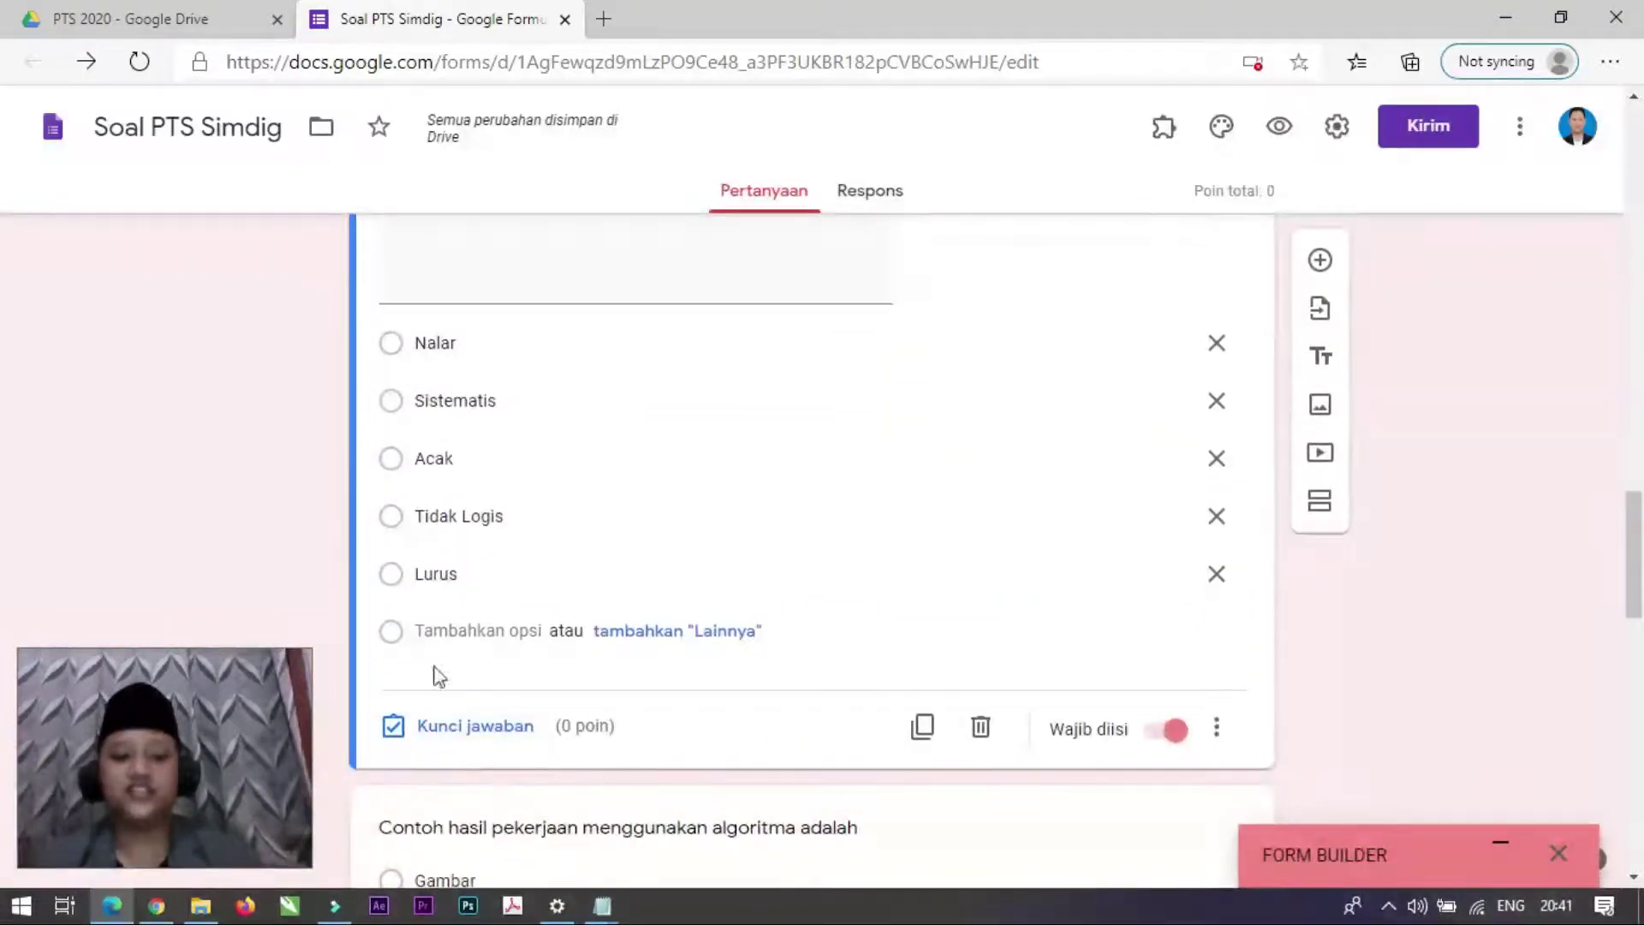
scroll(600, 668, up, 2)
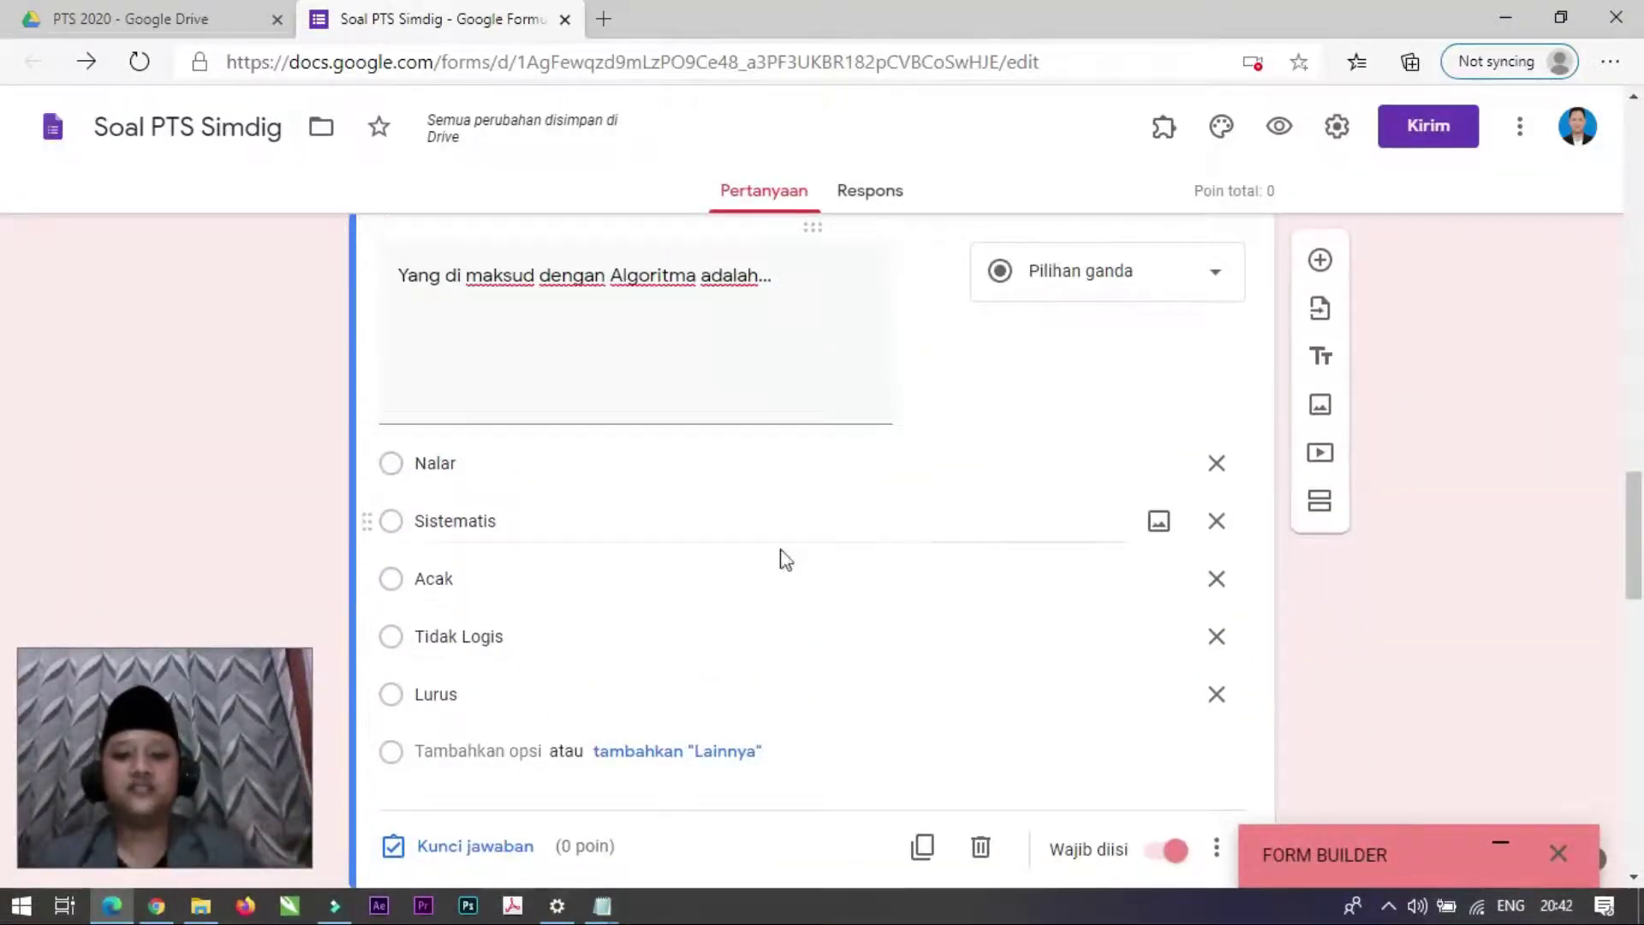
scroll(685, 558, down, 2)
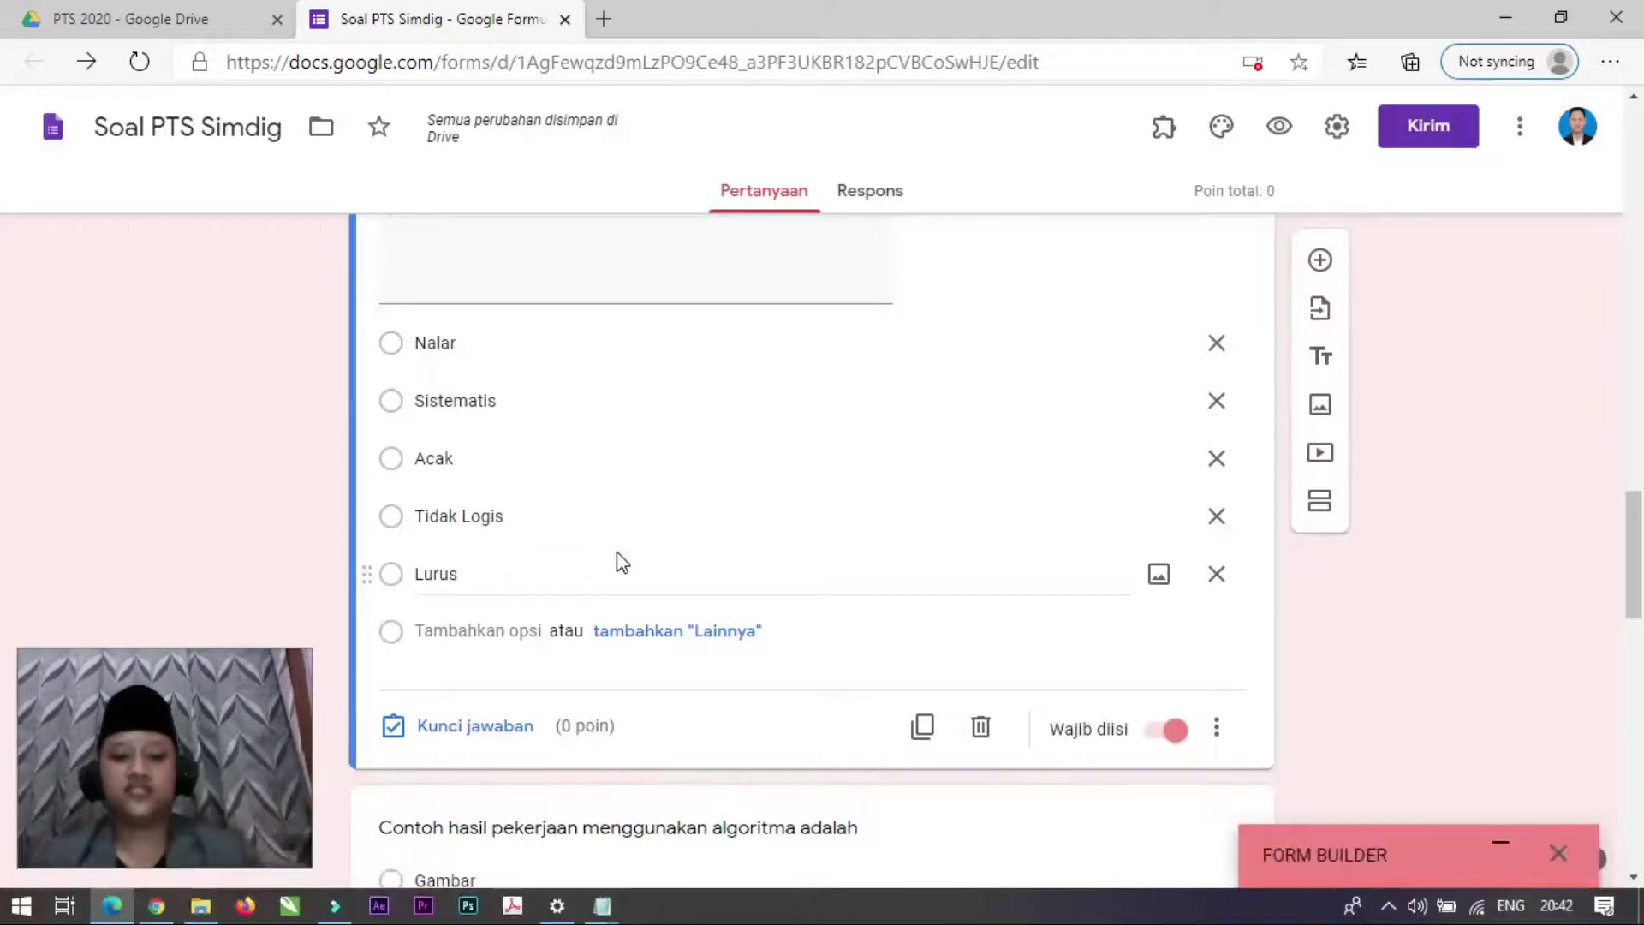
scroll(578, 552, up, 3)
scroll(616, 445, down, 3)
scroll(528, 455, up, 3)
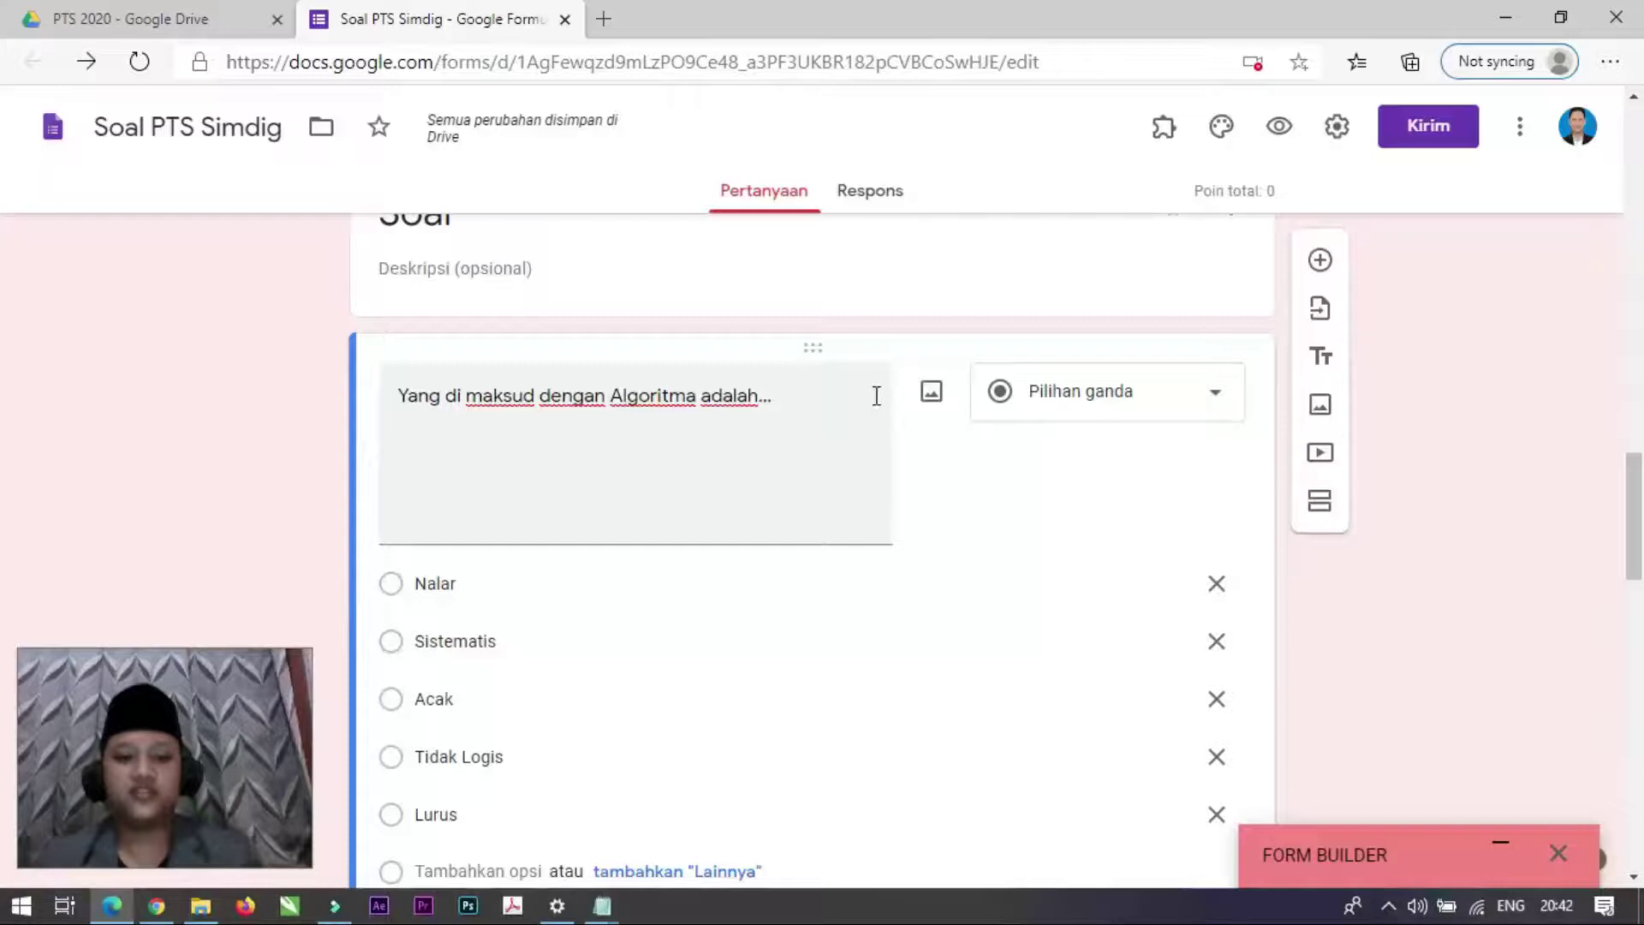
scroll(600, 514, down, 2)
click(396, 525)
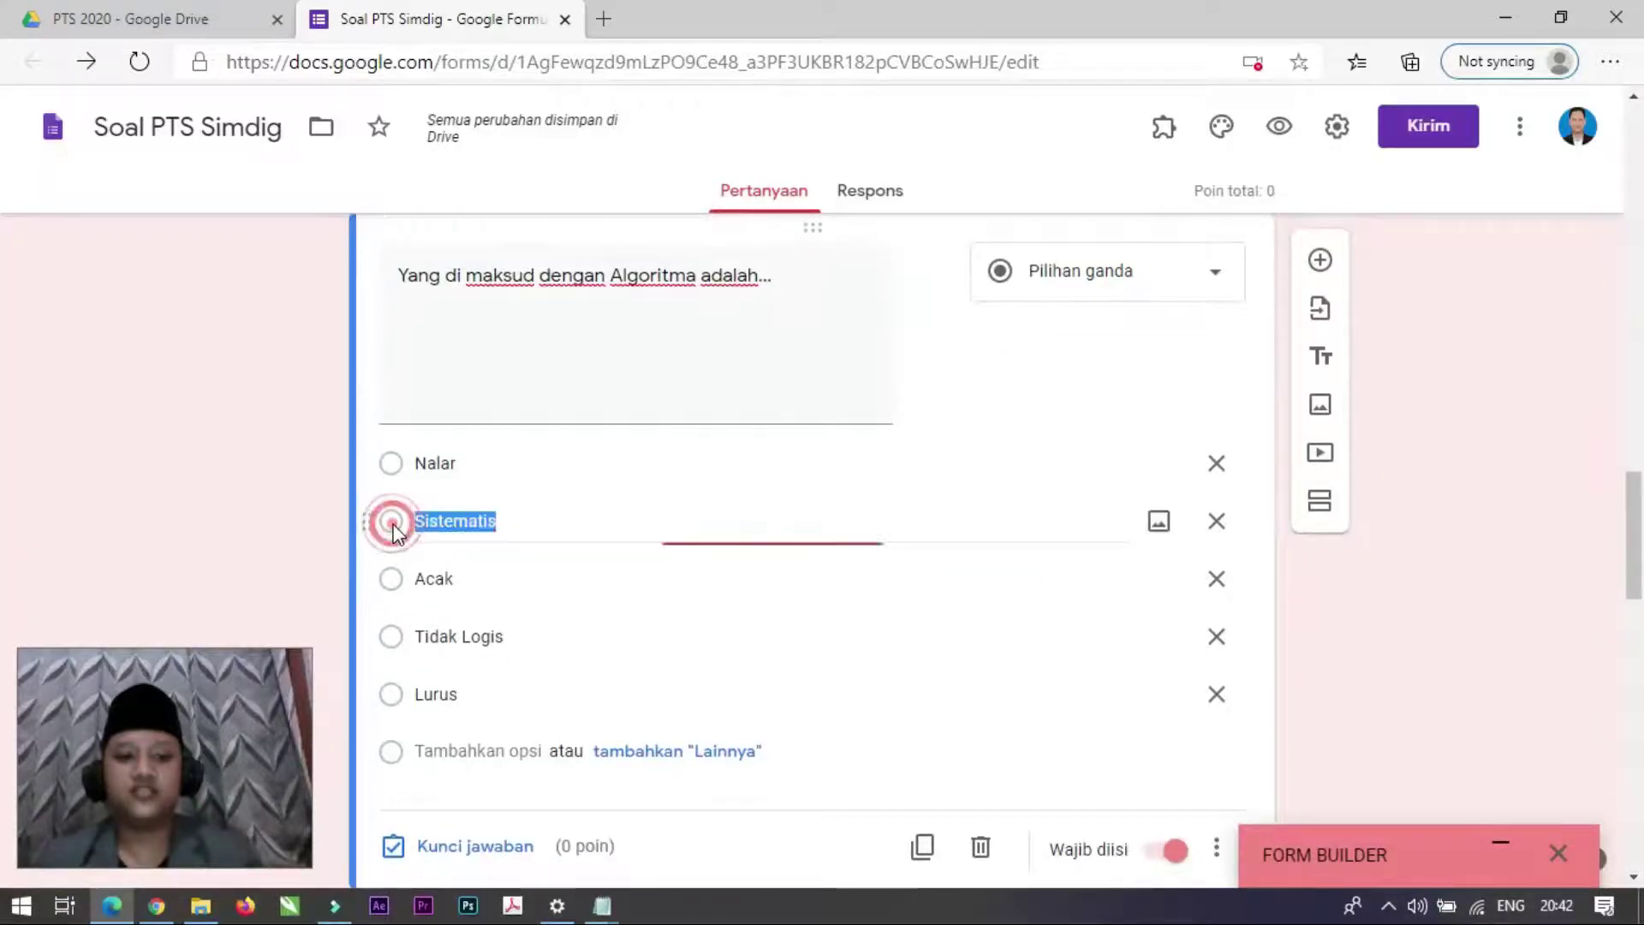
click(476, 845)
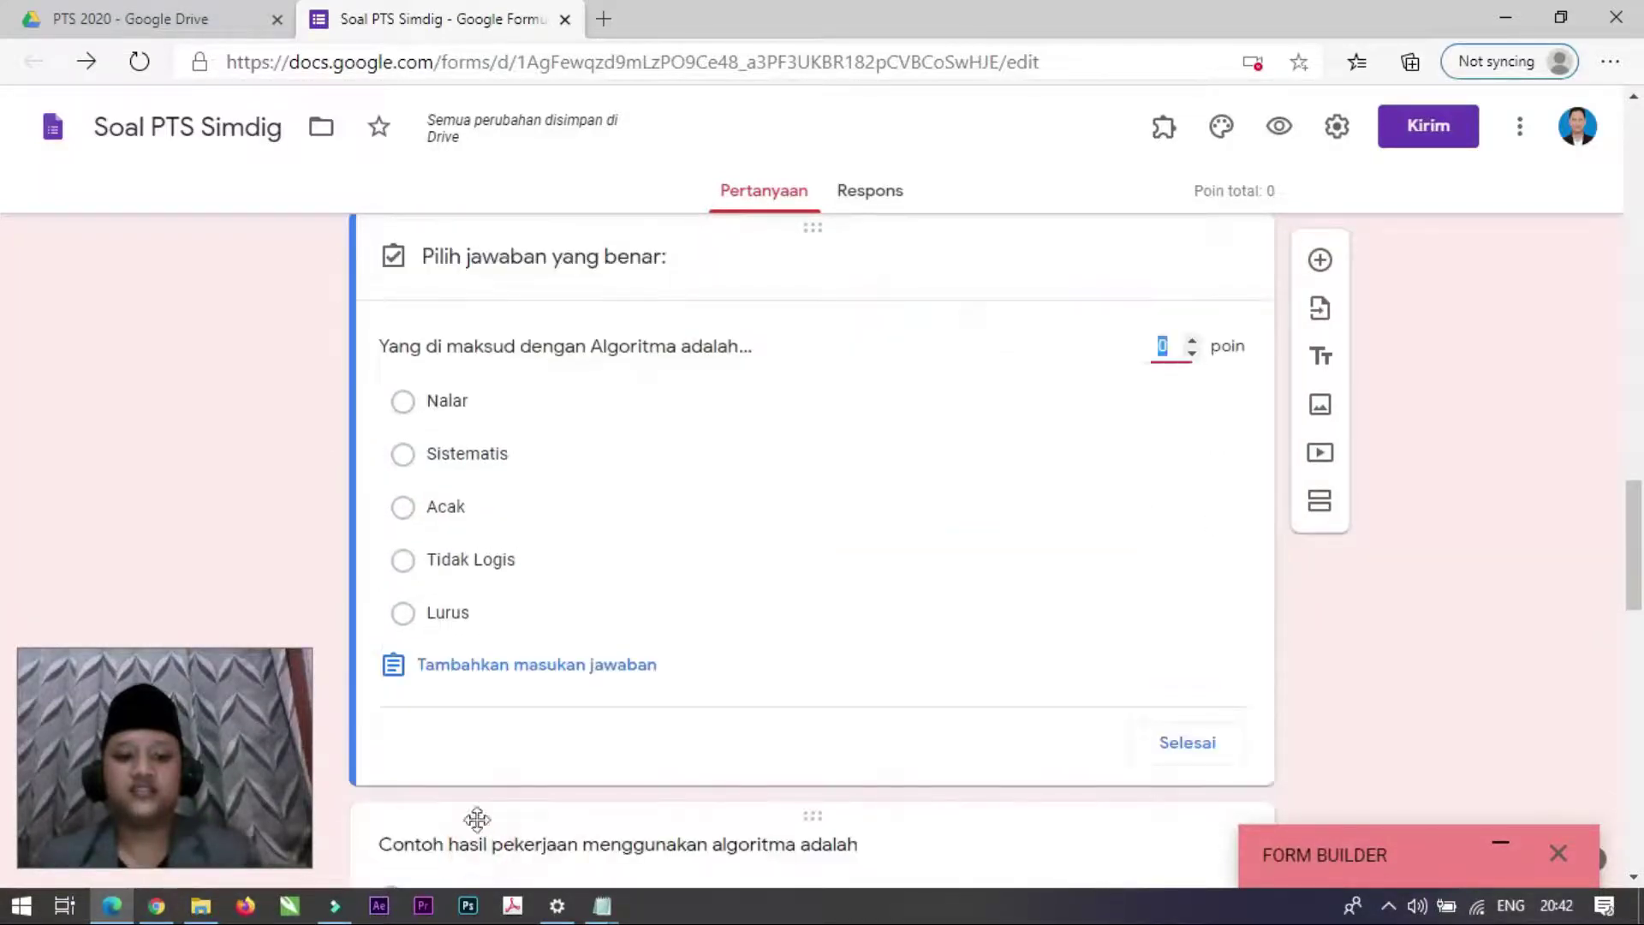
click(455, 462)
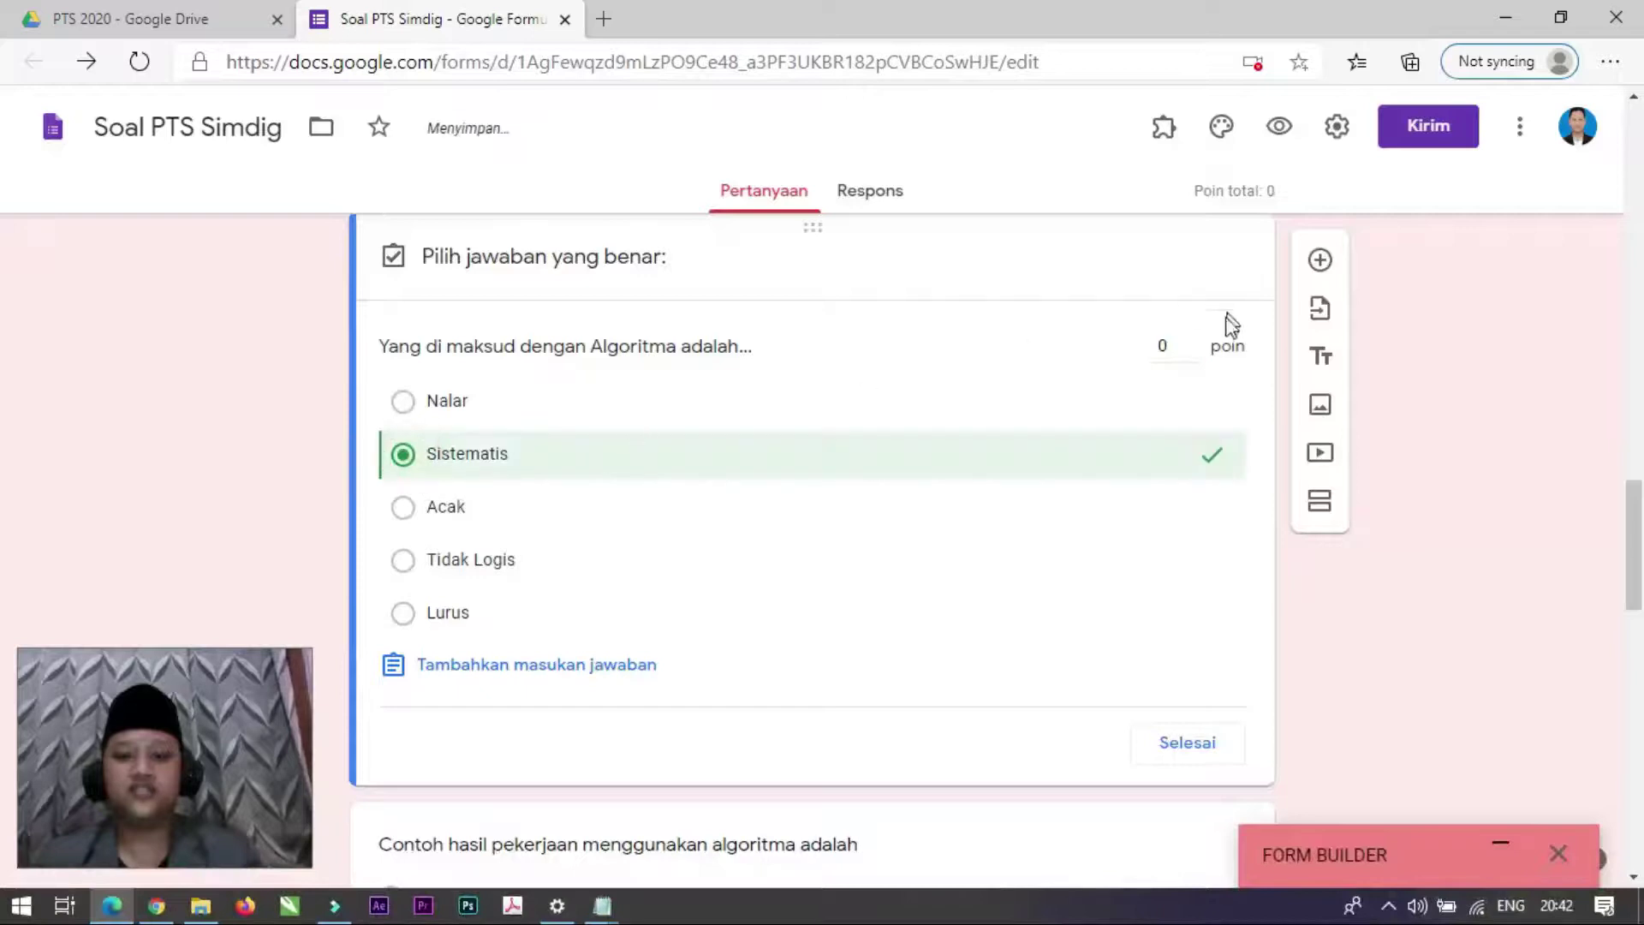
scroll(1199, 444, up, 2)
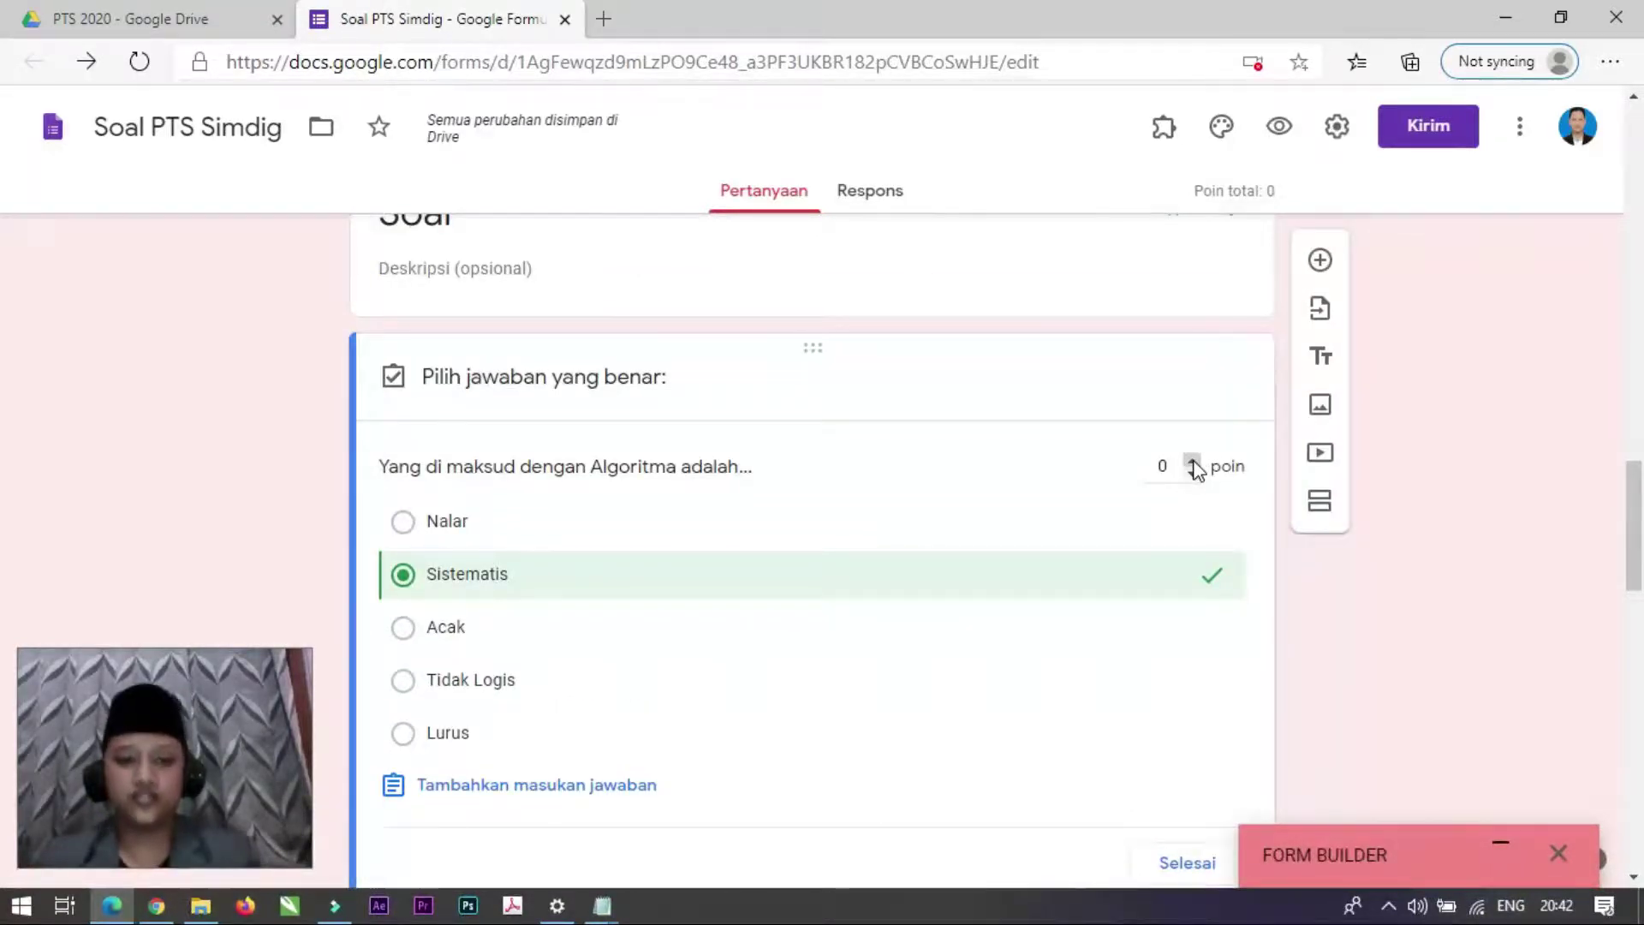
click(1192, 463)
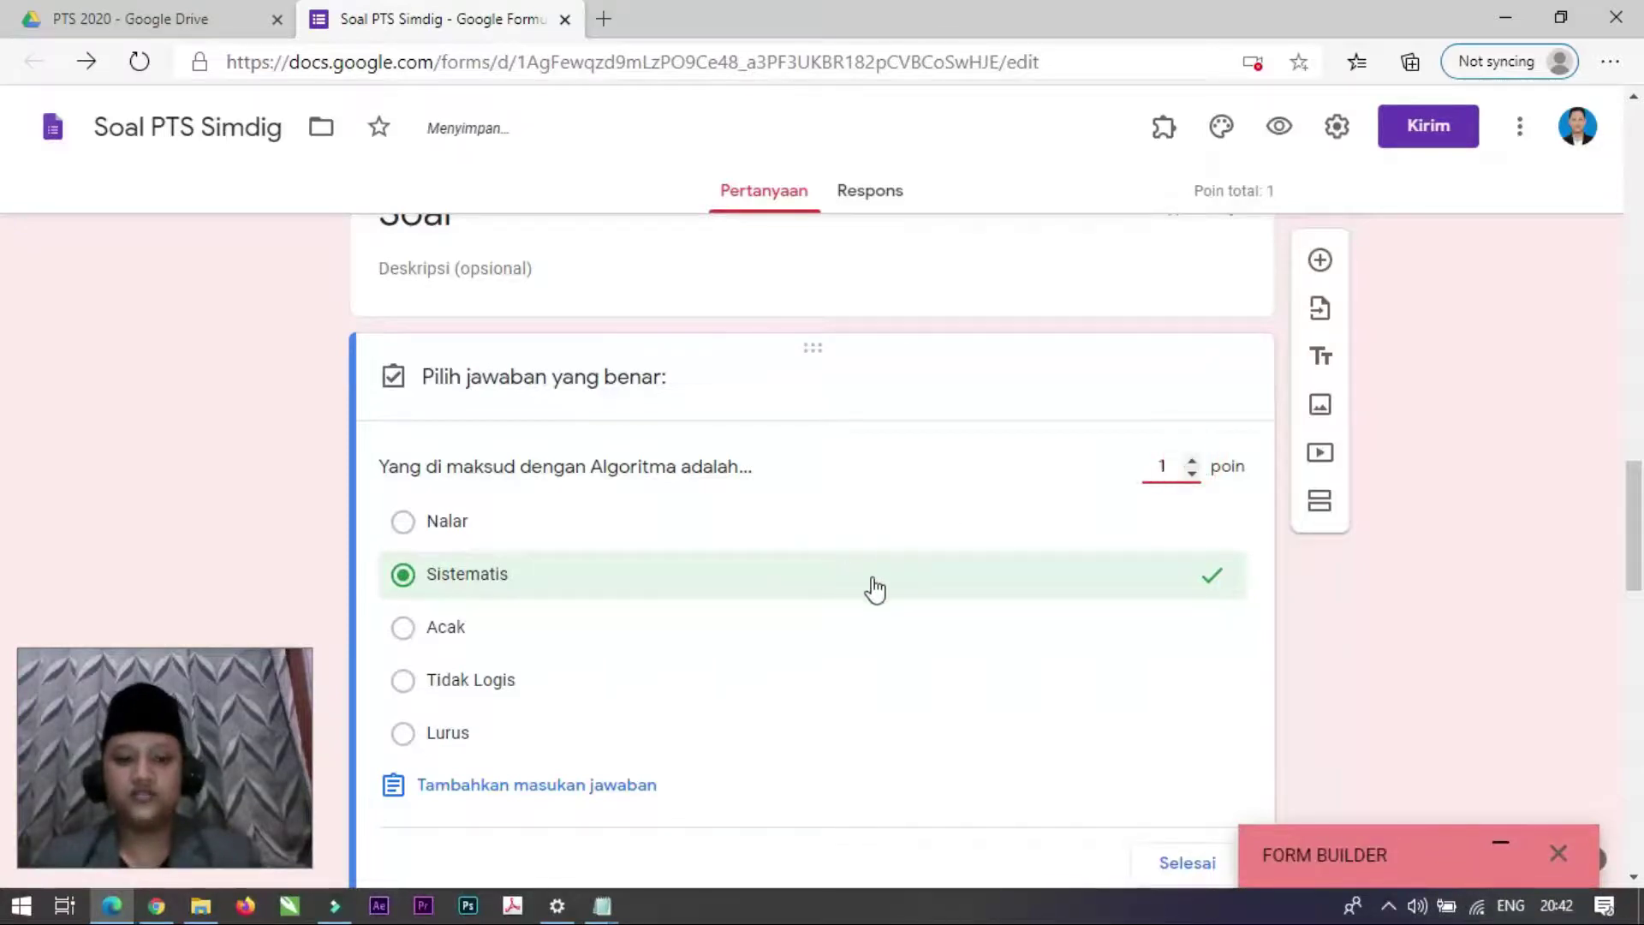
scroll(873, 586, down, 7)
scroll(873, 586, up, 1)
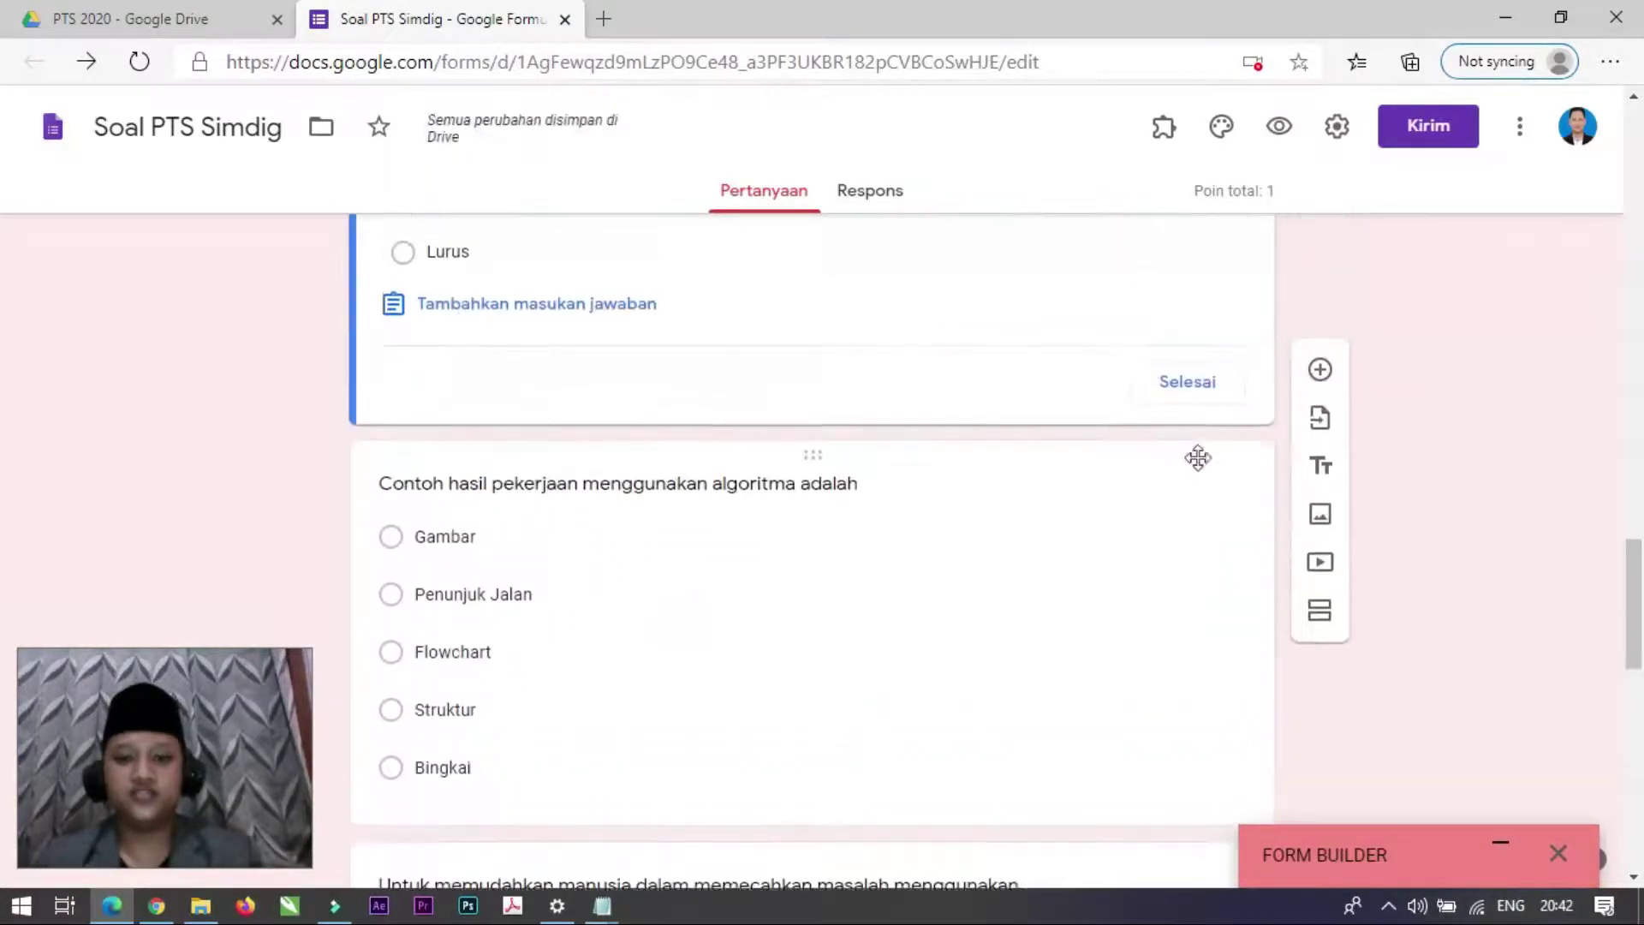
click(1211, 382)
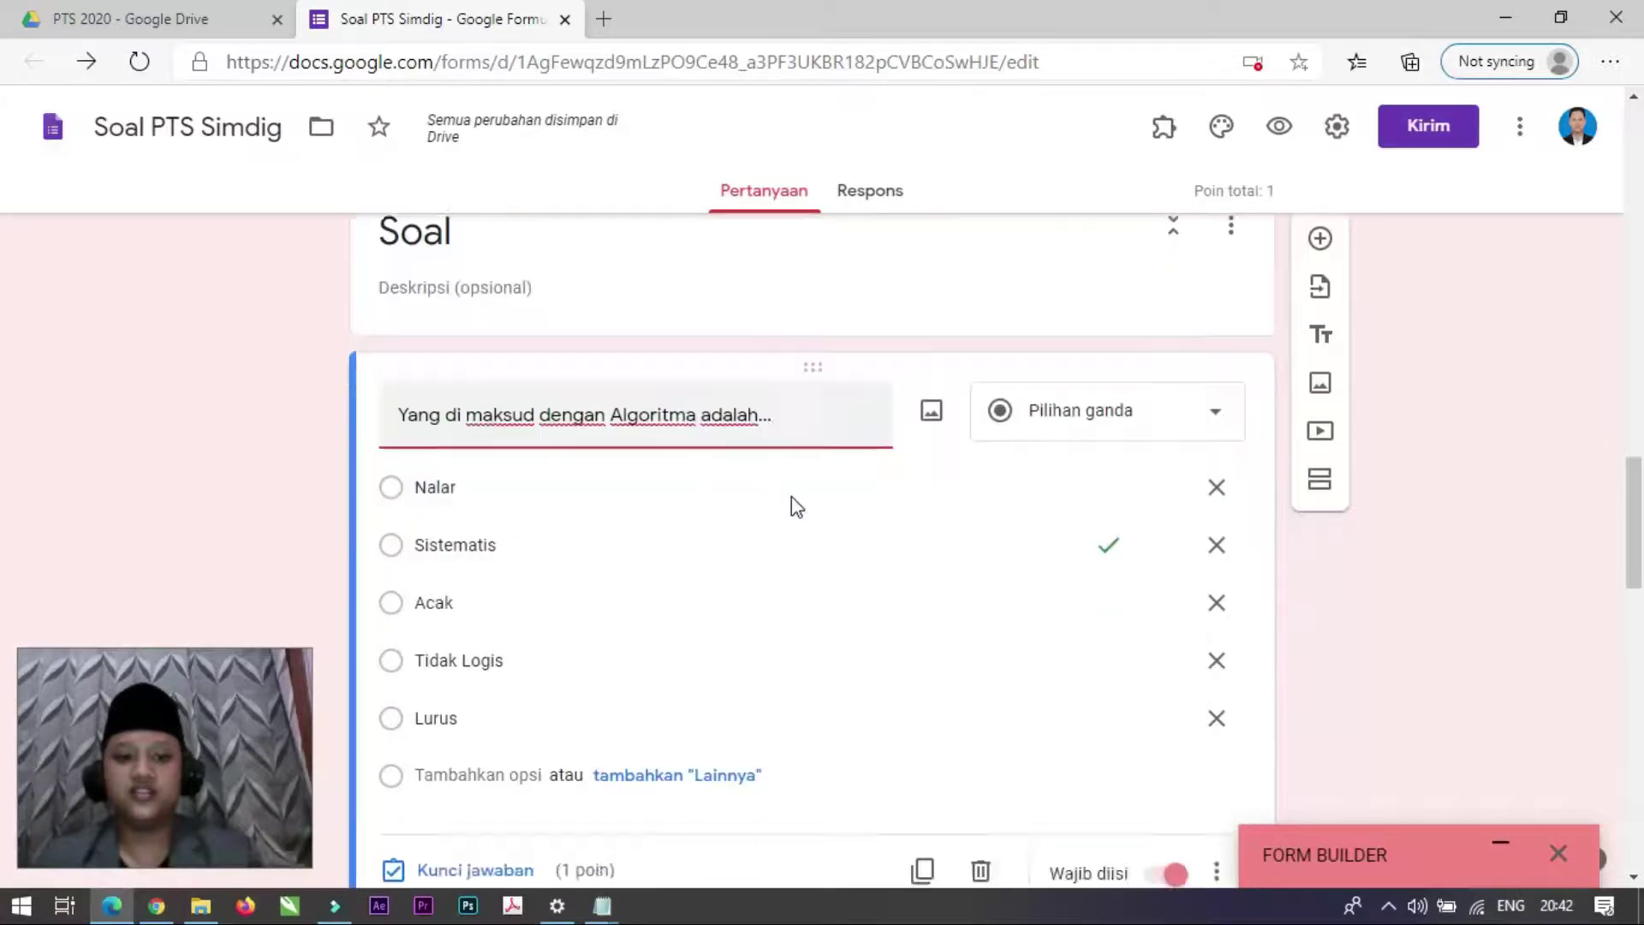
Step: Scroll down and open the algorithm-example question for editing
scroll(791, 496, up, 5)
scroll(791, 497, down, 8)
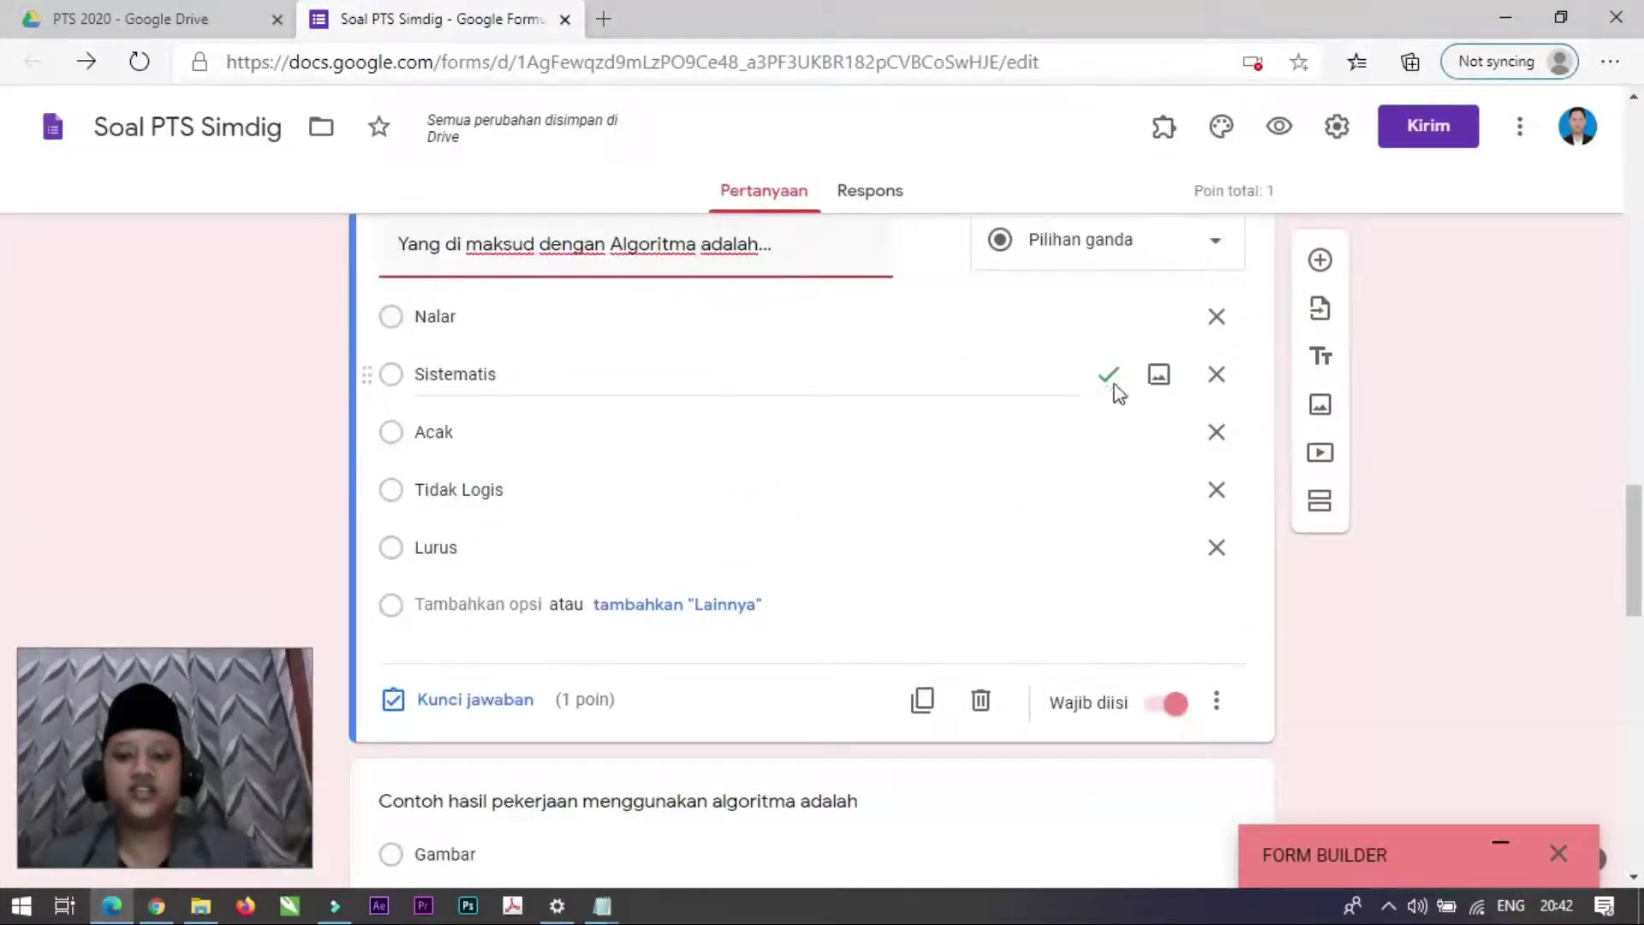
scroll(1028, 548, down, 4)
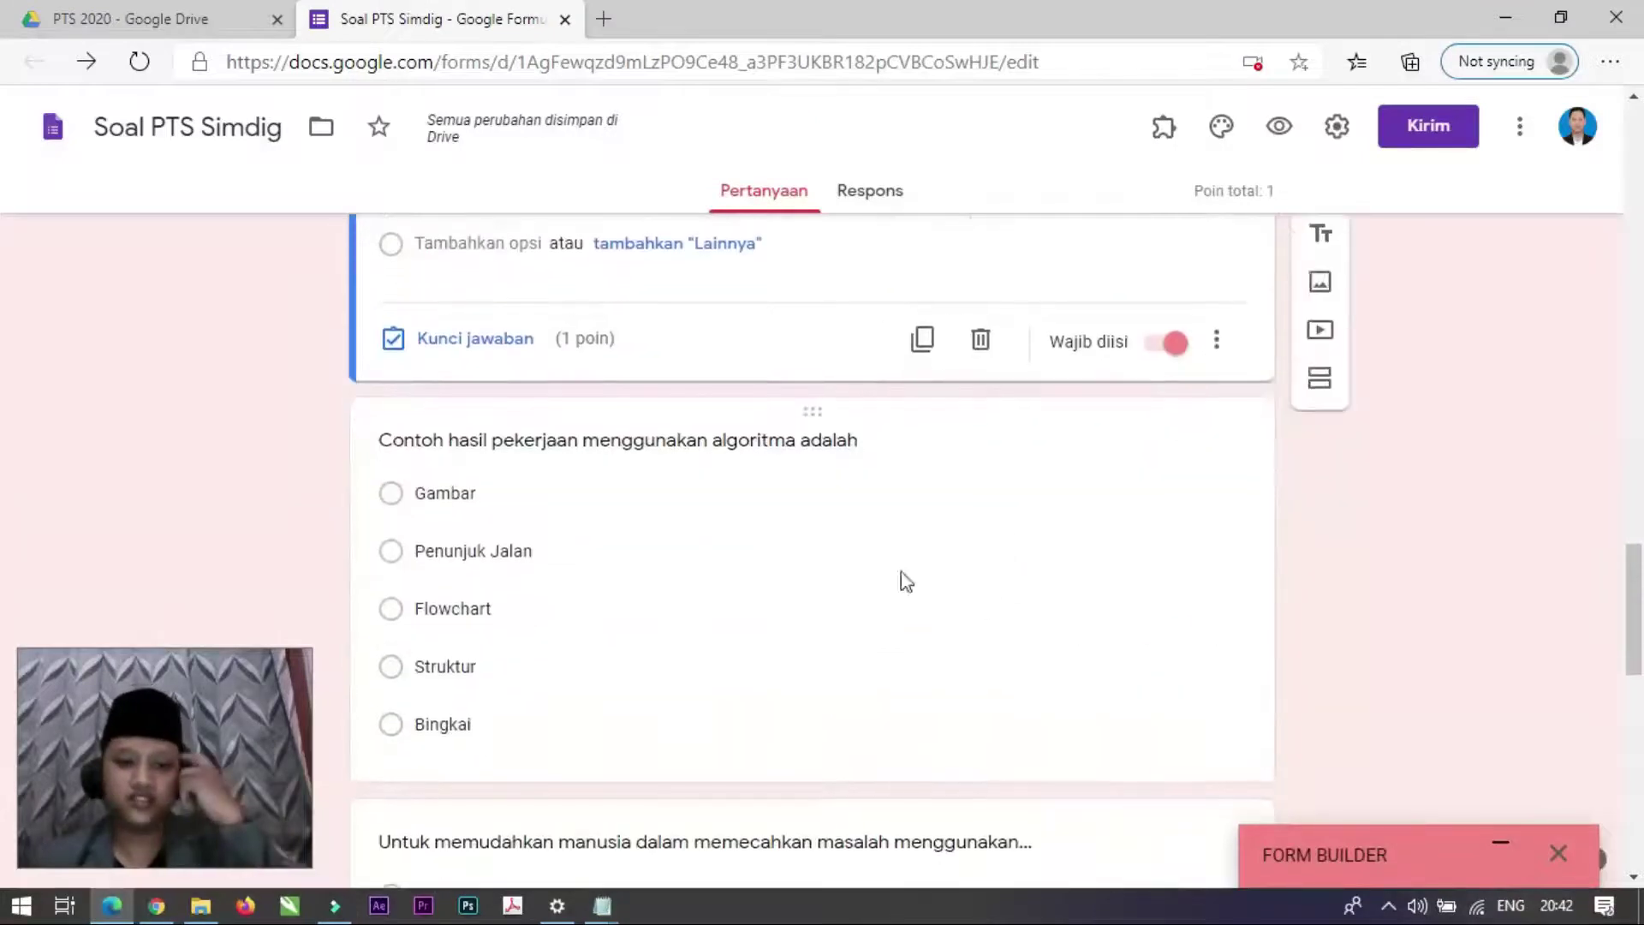
scroll(906, 581, down, 1)
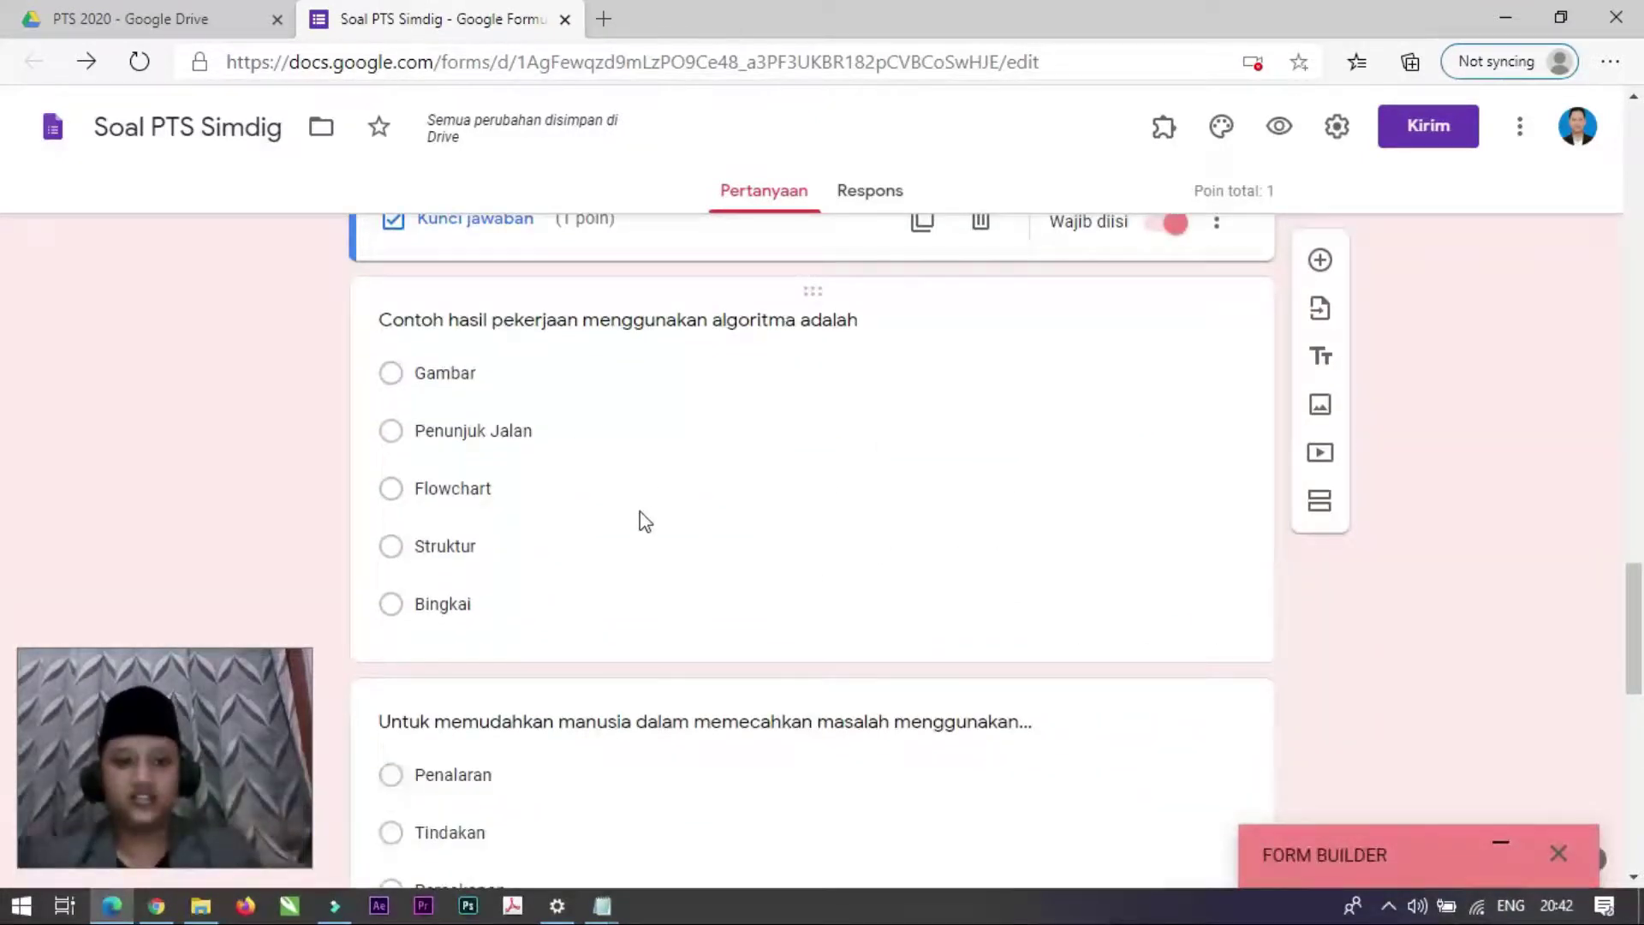
click(943, 491)
scroll(503, 709, down, 1)
Step: Make Flowchart the 1-point correct answer to the algorithm-example question and mark it required
click(459, 675)
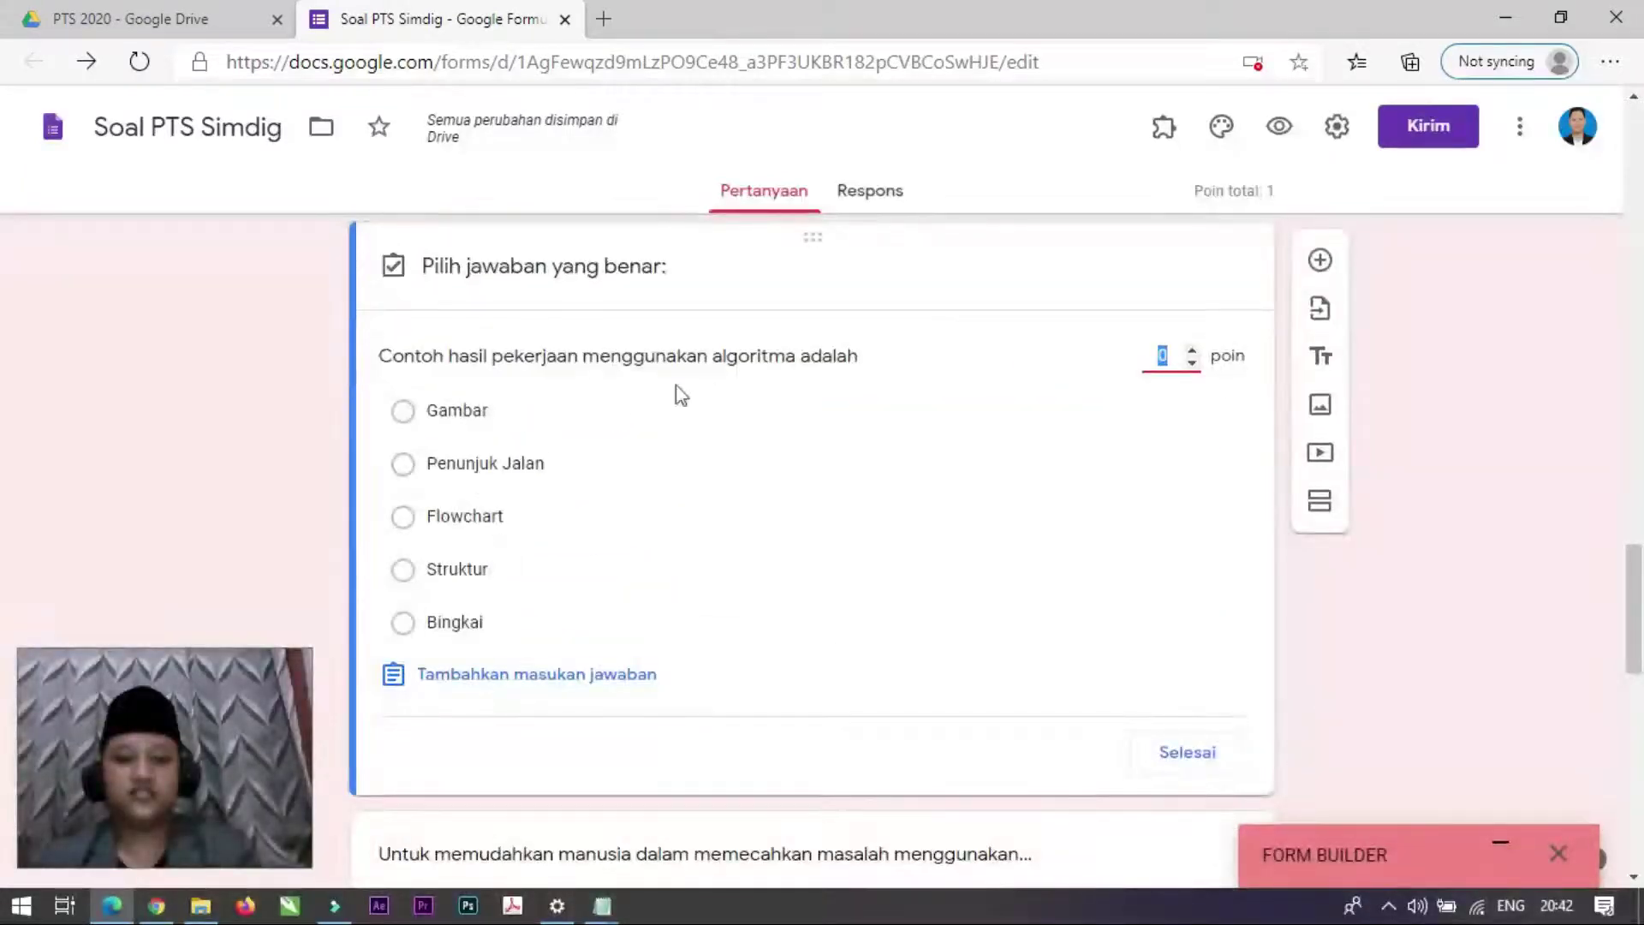
click(403, 519)
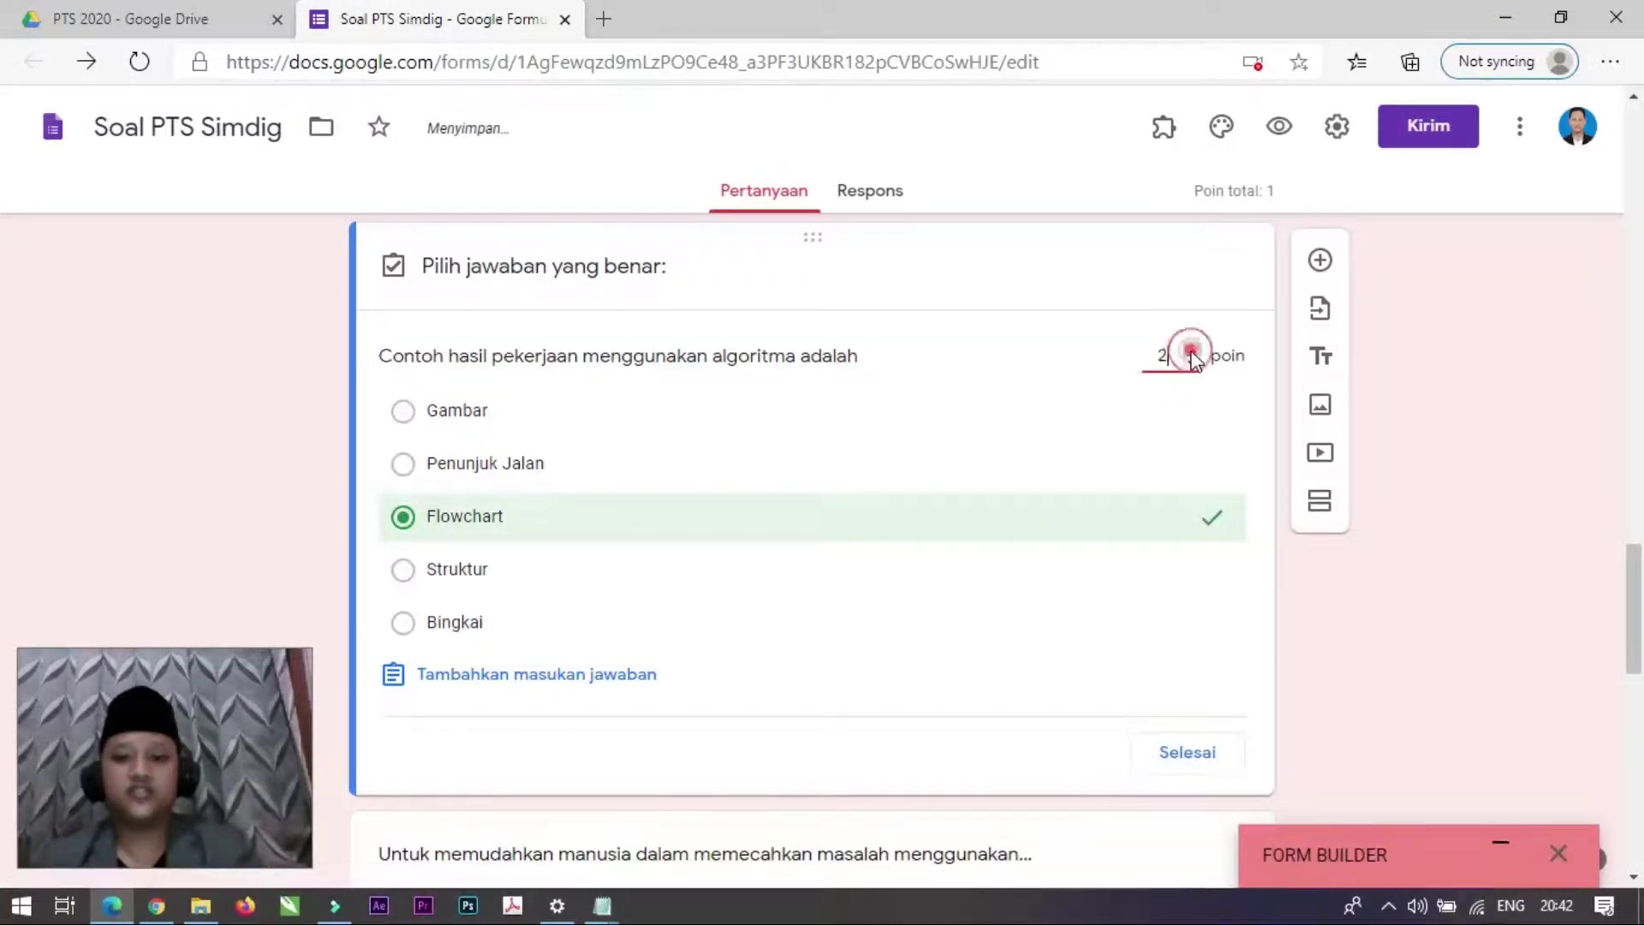
click(1191, 356)
click(1193, 754)
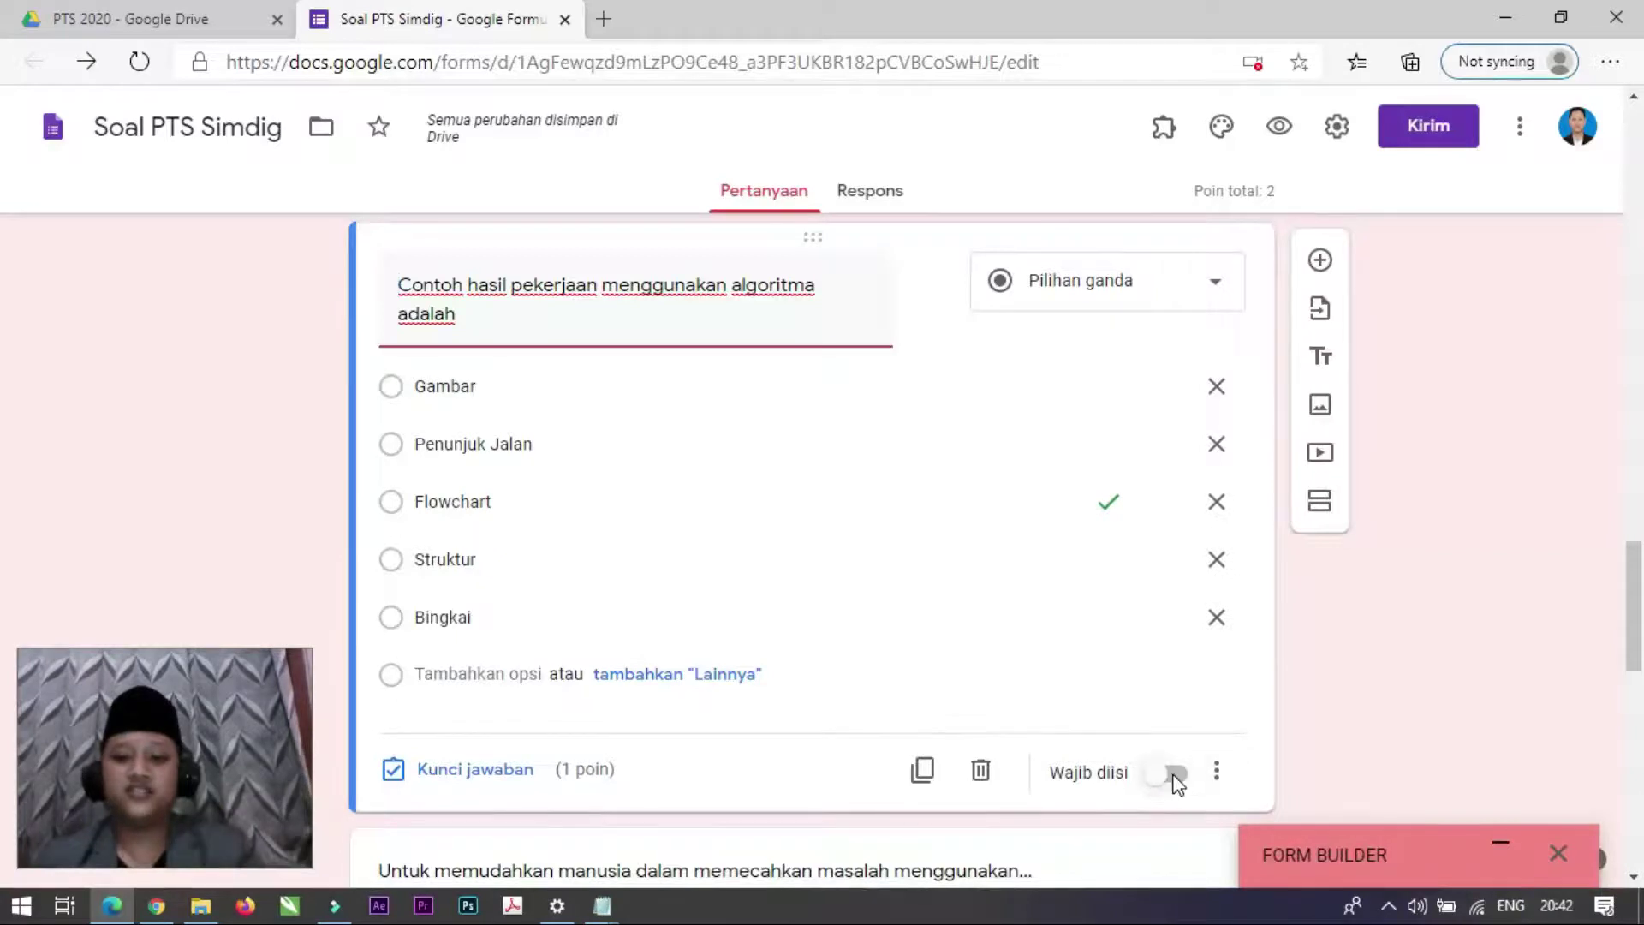
click(1178, 776)
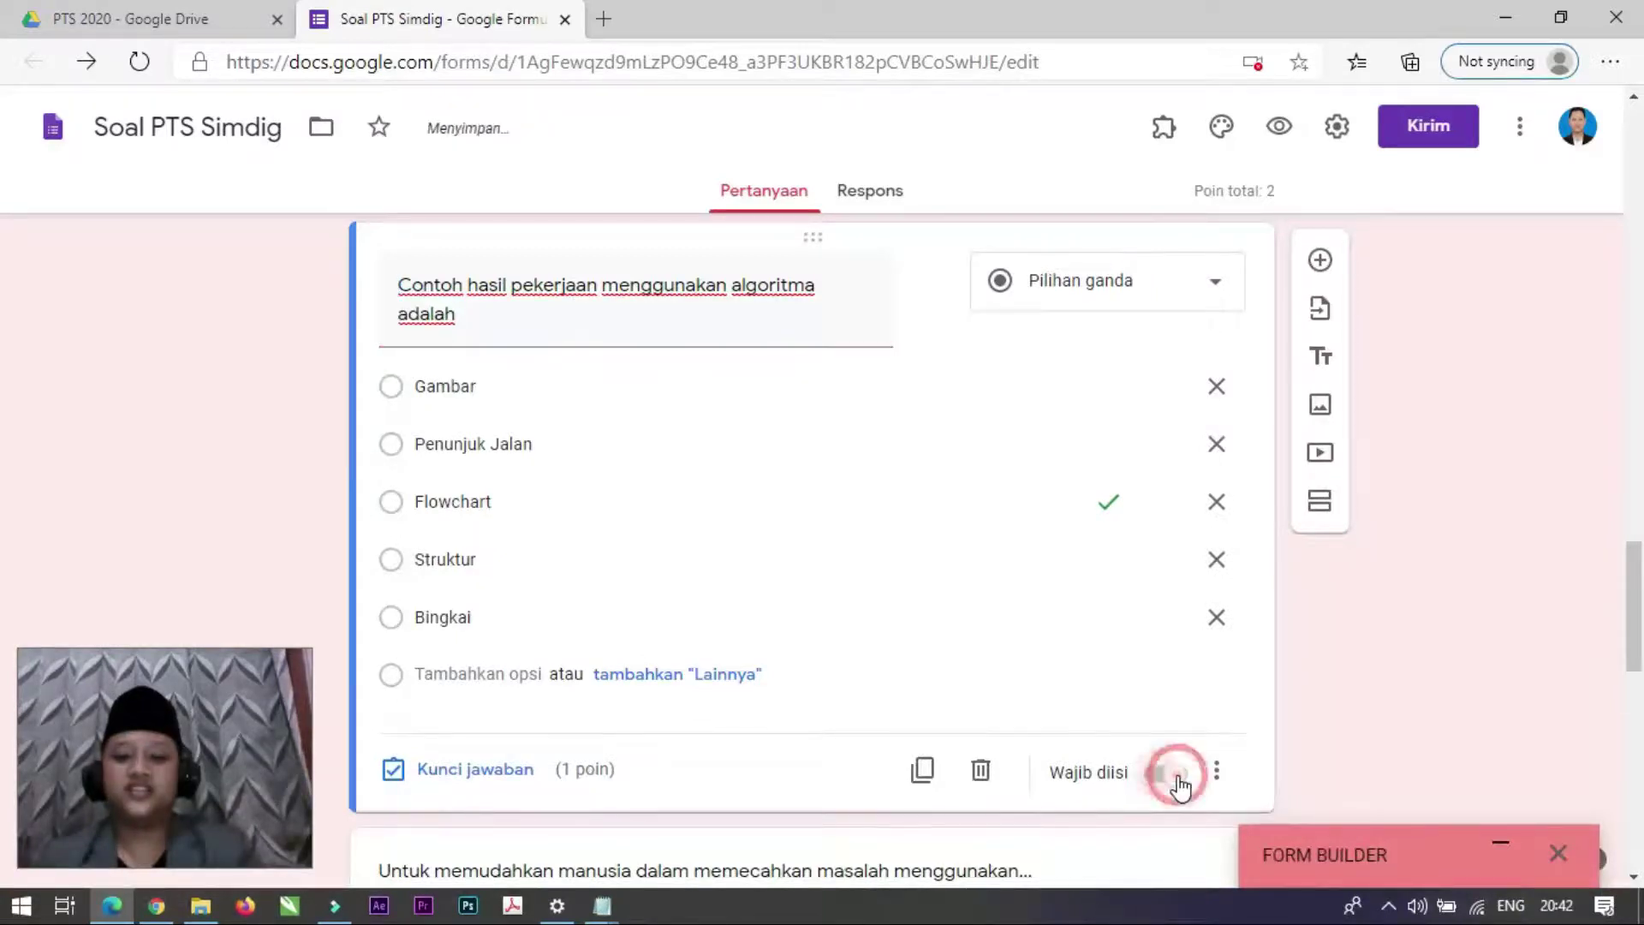
Step: Make the following problem-solving question required
scroll(1142, 686, up, 5)
click(1138, 609)
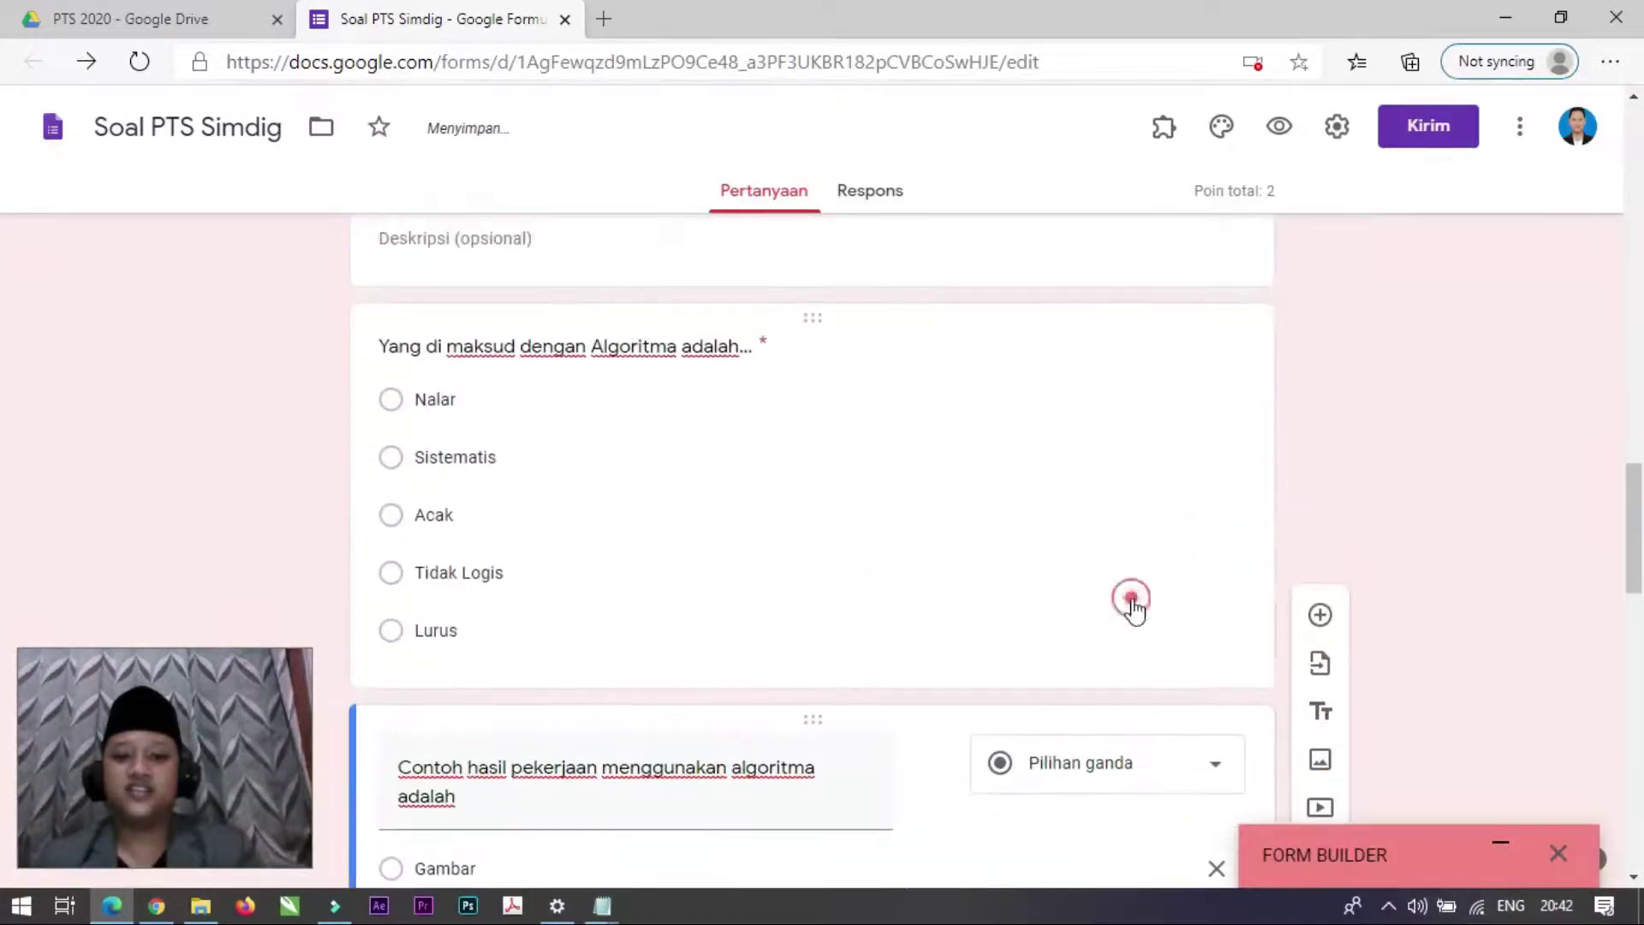
scroll(1164, 676, down, 1)
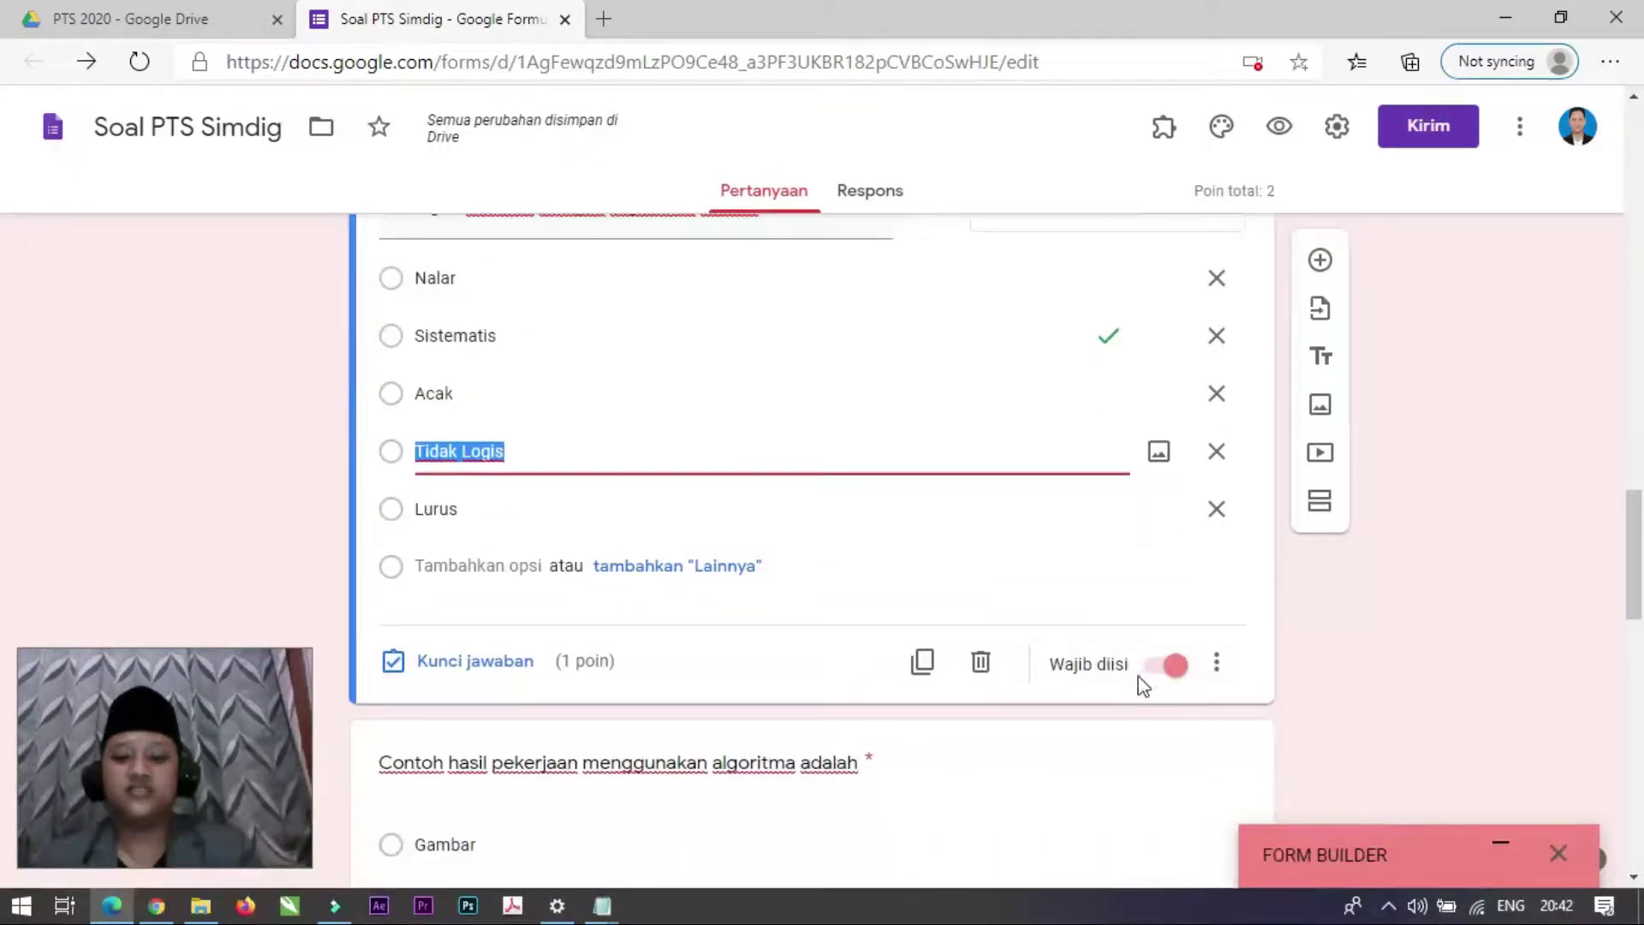
scroll(1142, 682, down, 8)
scroll(1021, 554, up, 3)
scroll(1029, 754, down, 2)
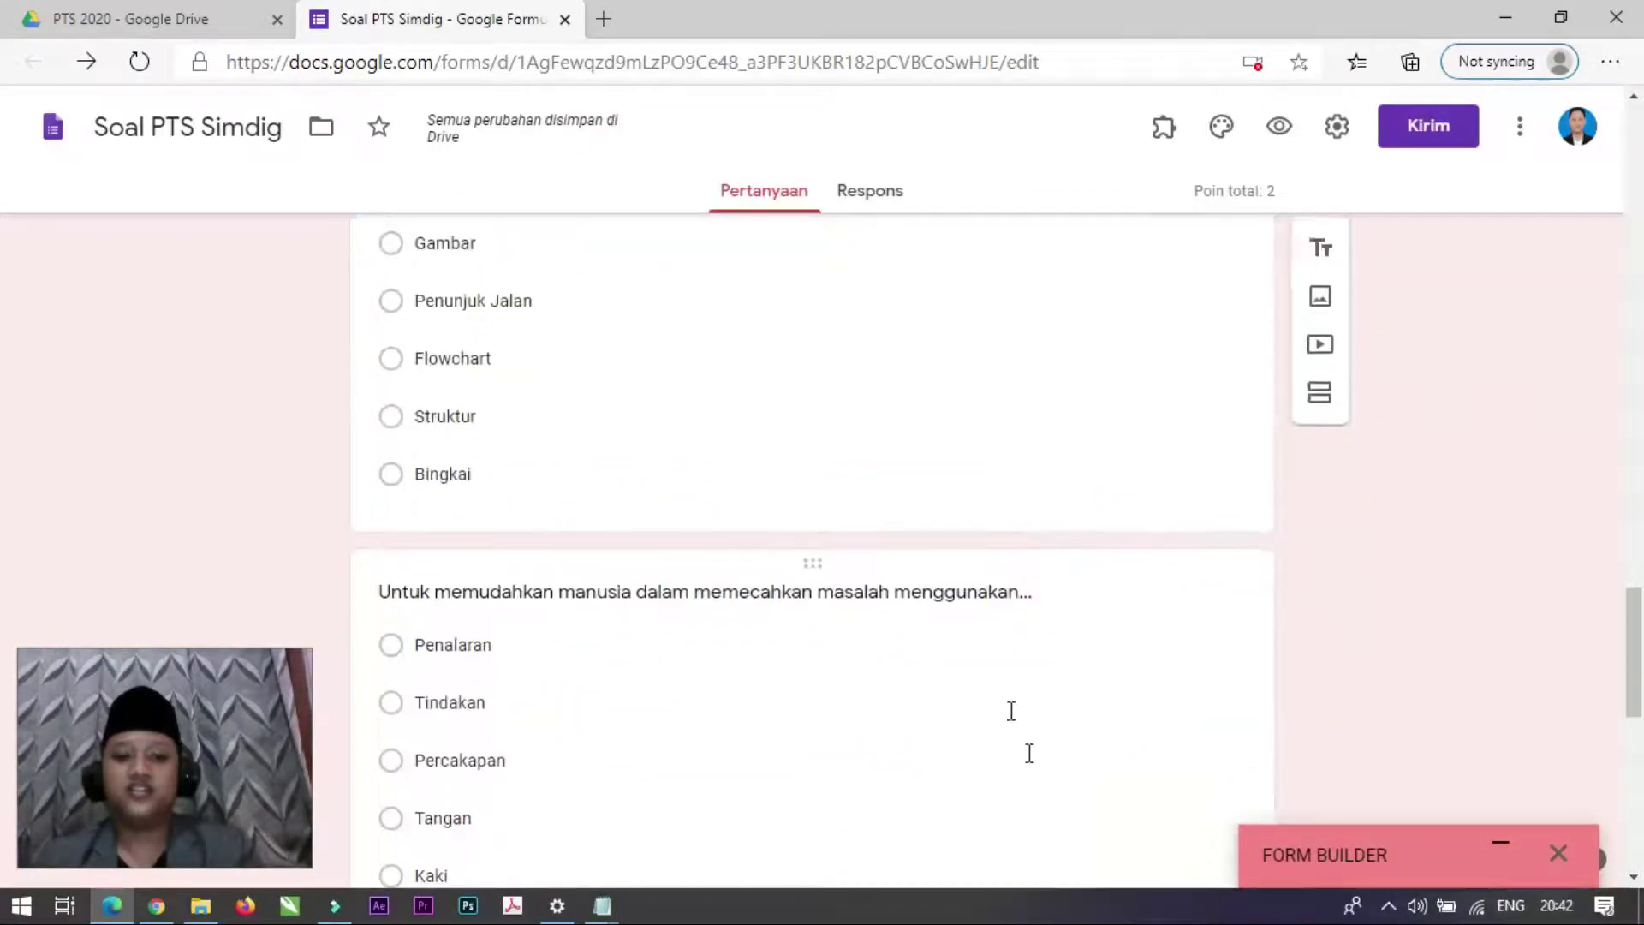
click(1038, 726)
scroll(1038, 726, down, 4)
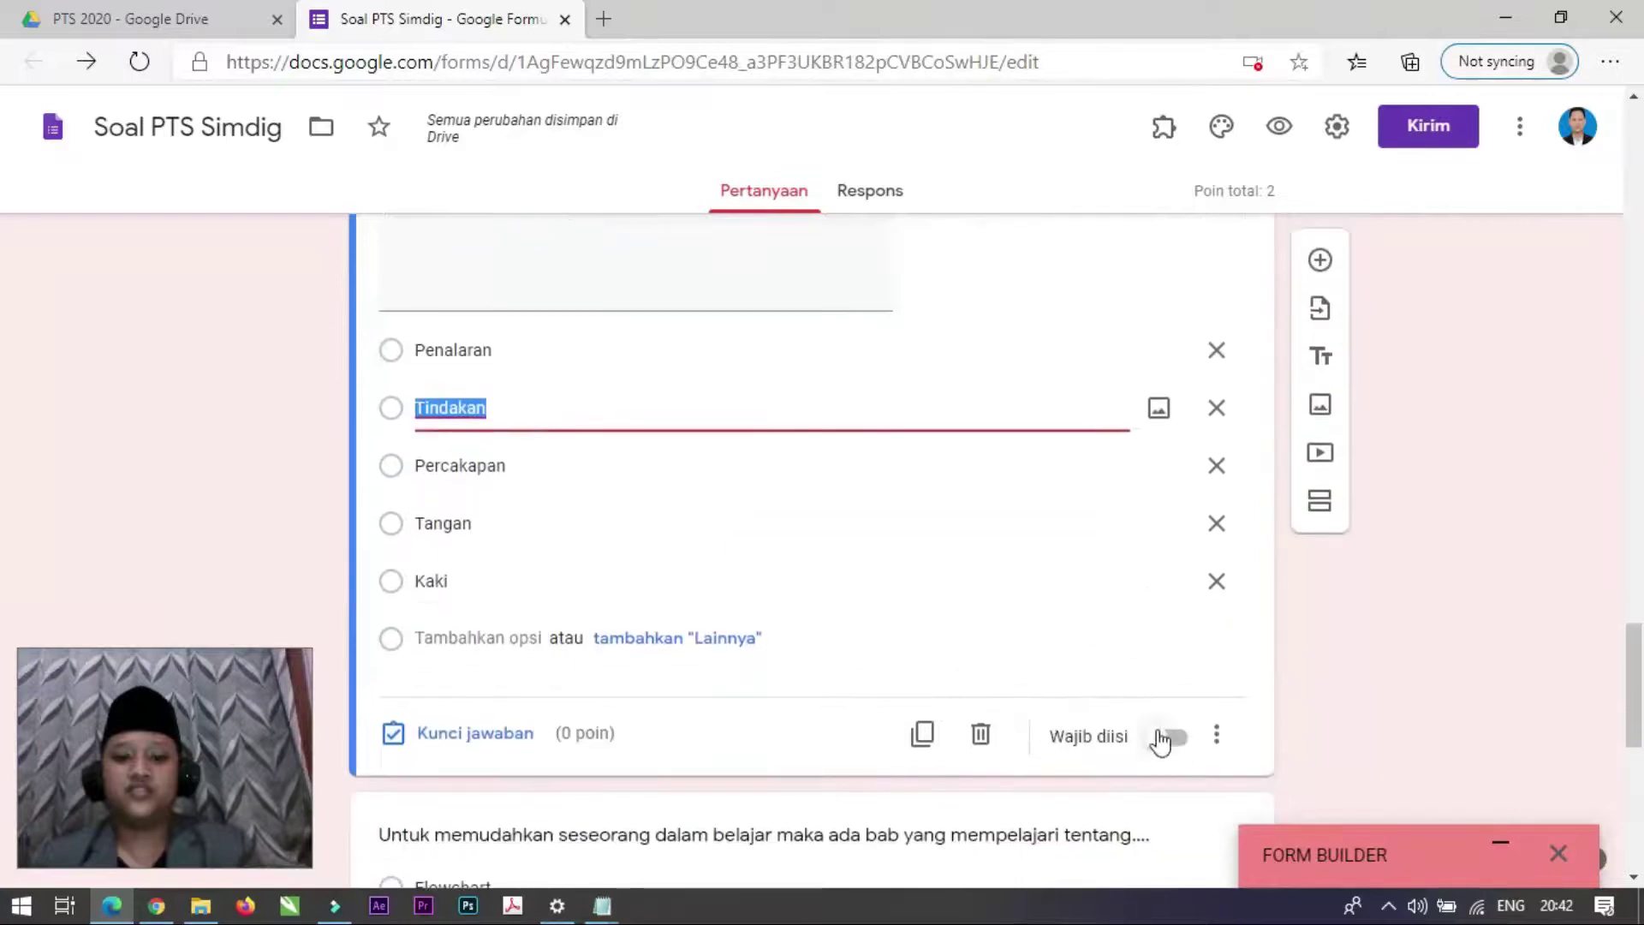
click(1162, 738)
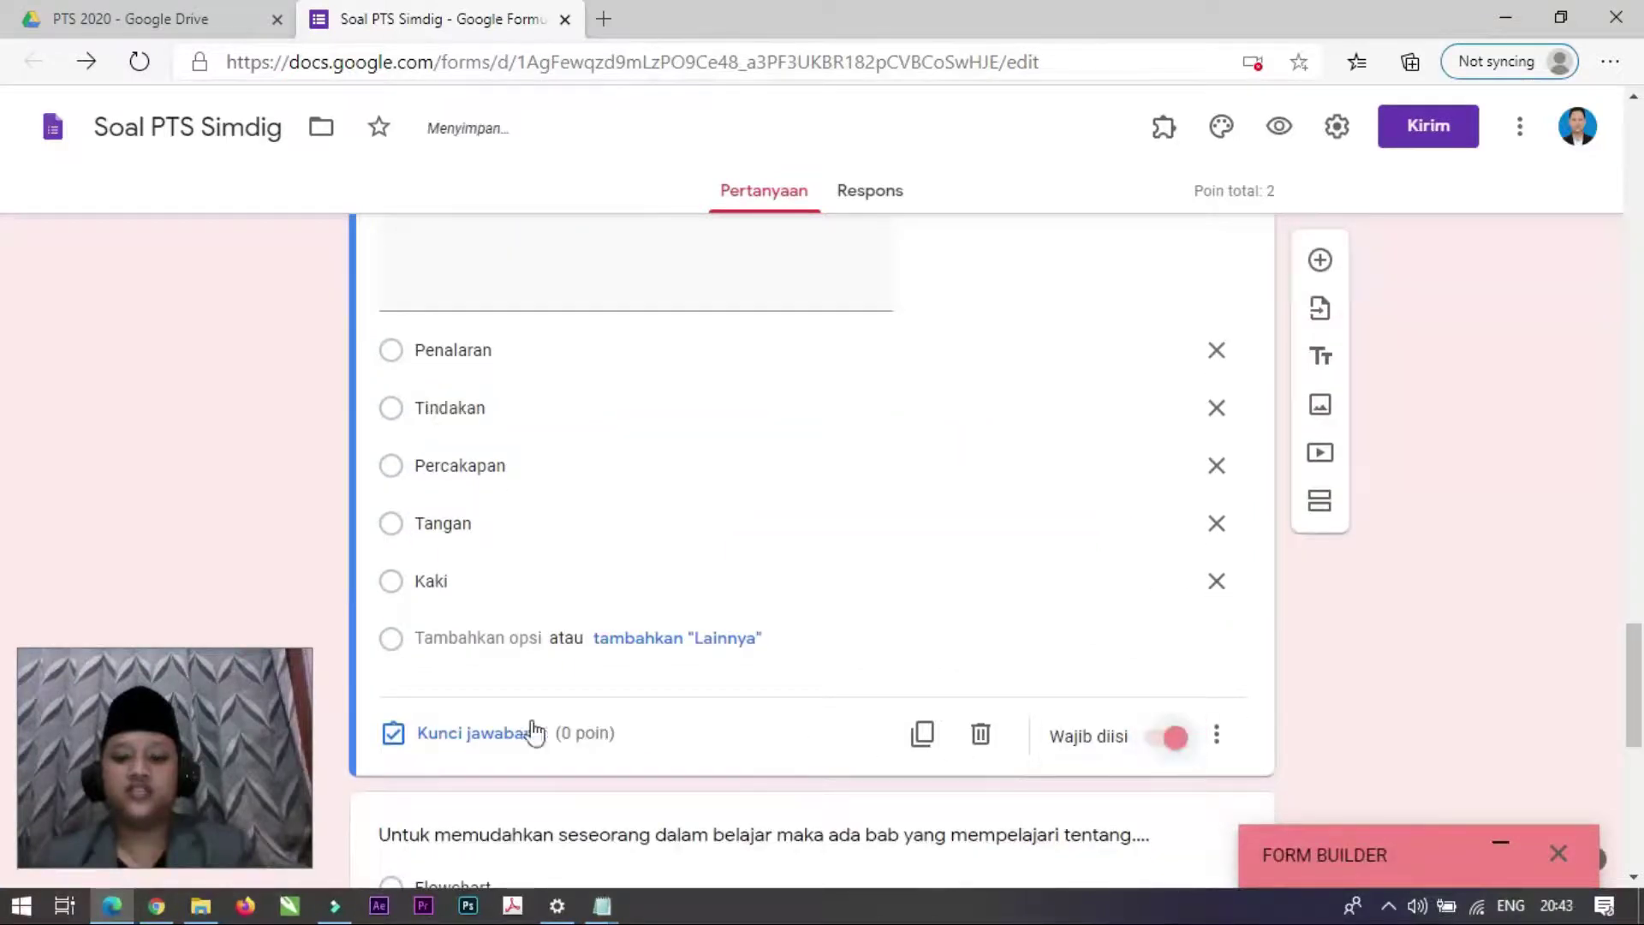
scroll(506, 690, up, 3)
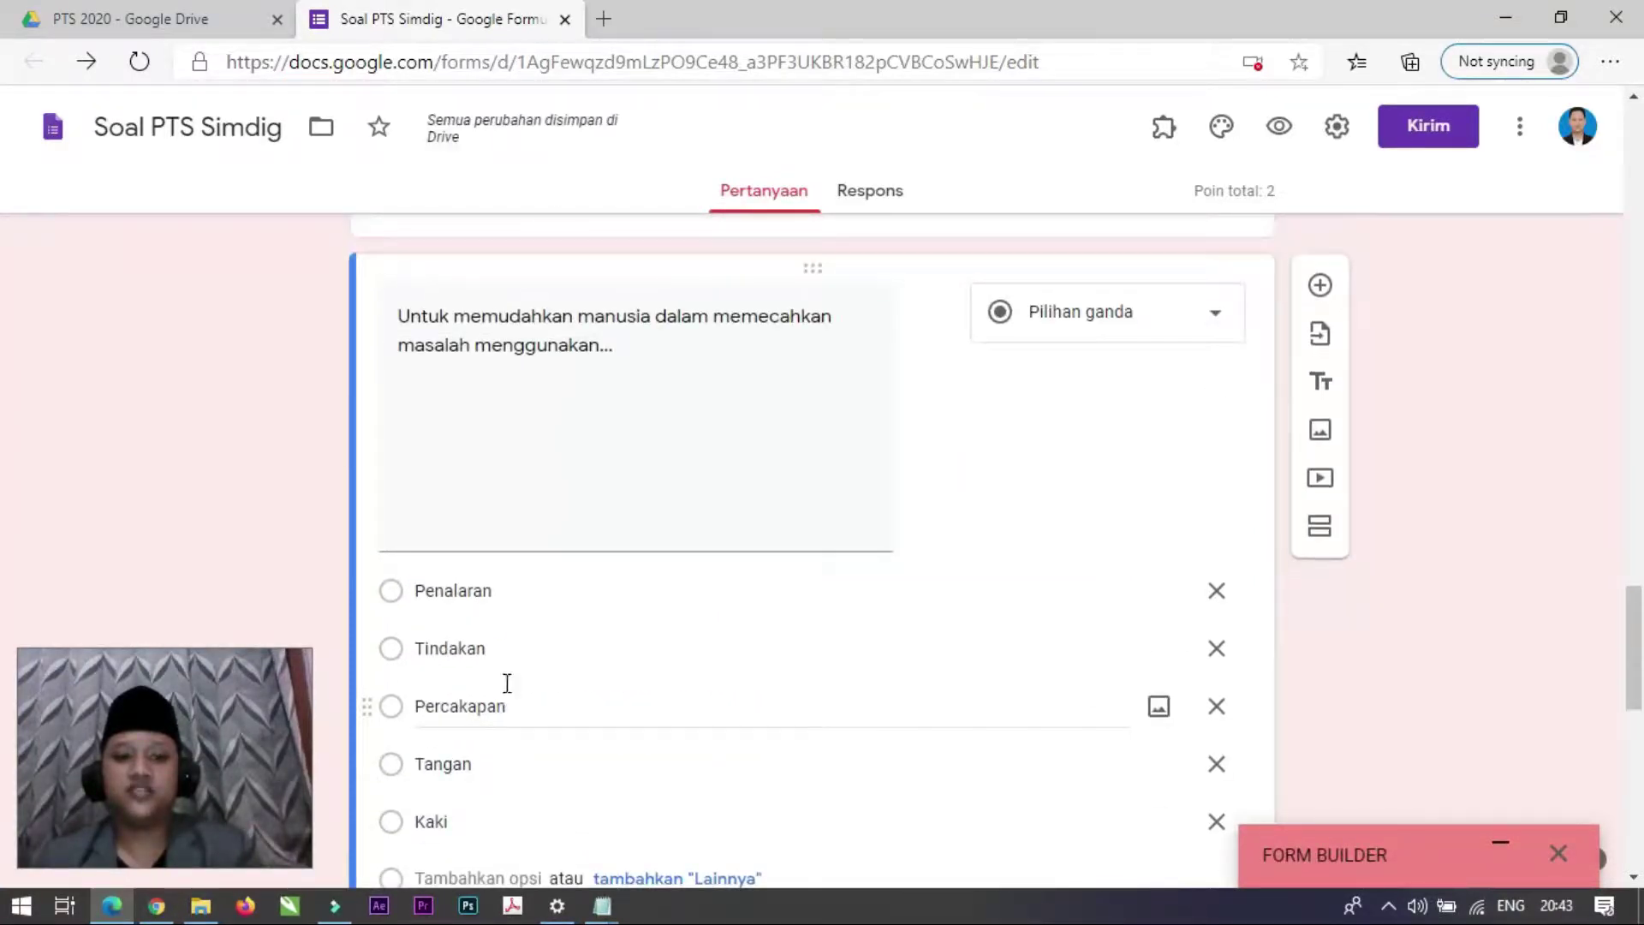
scroll(507, 683, down, 12)
scroll(507, 682, up, 4)
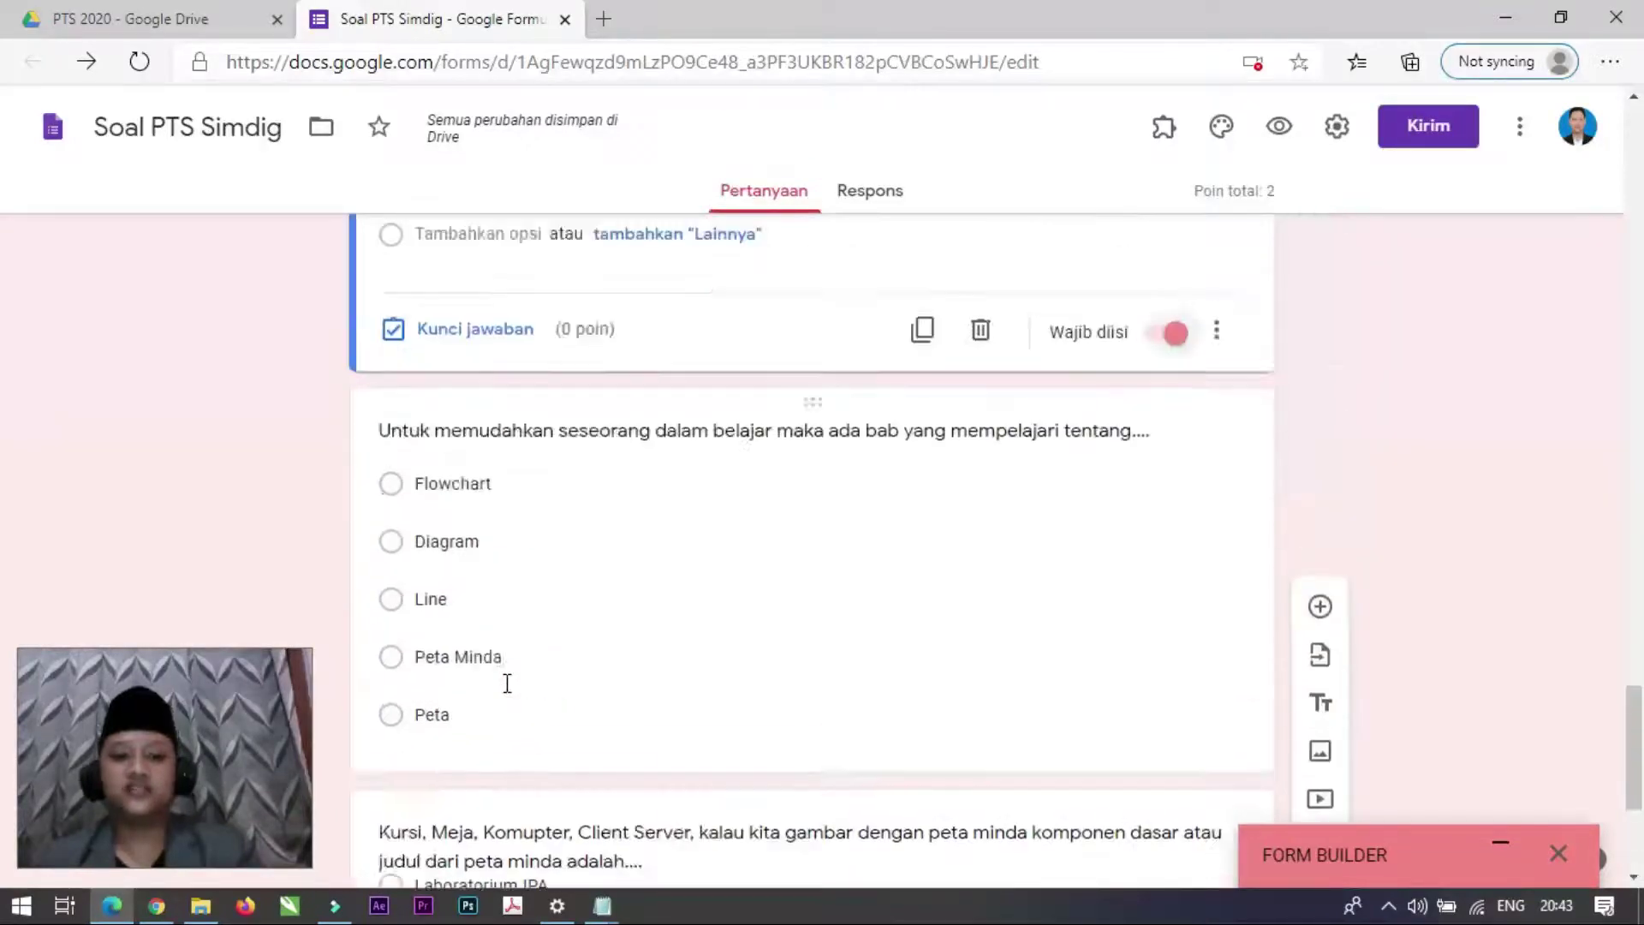
scroll(507, 683, up, 4)
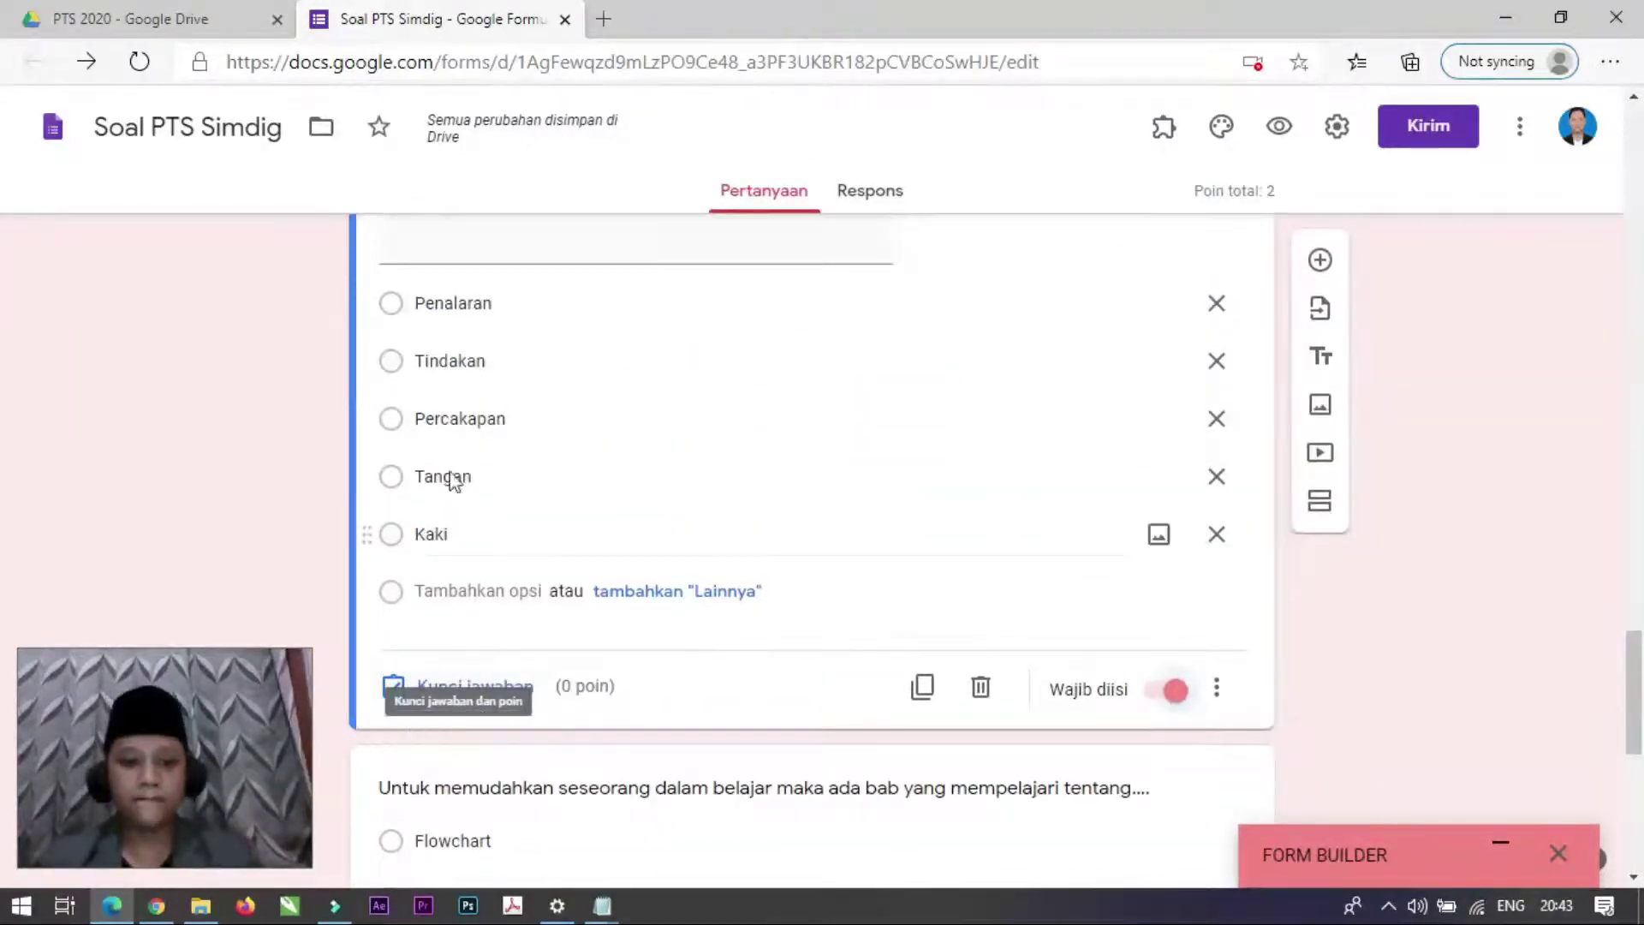
Step: Set Penalaran as the 1-point correct answer to the problem-solving question
click(489, 687)
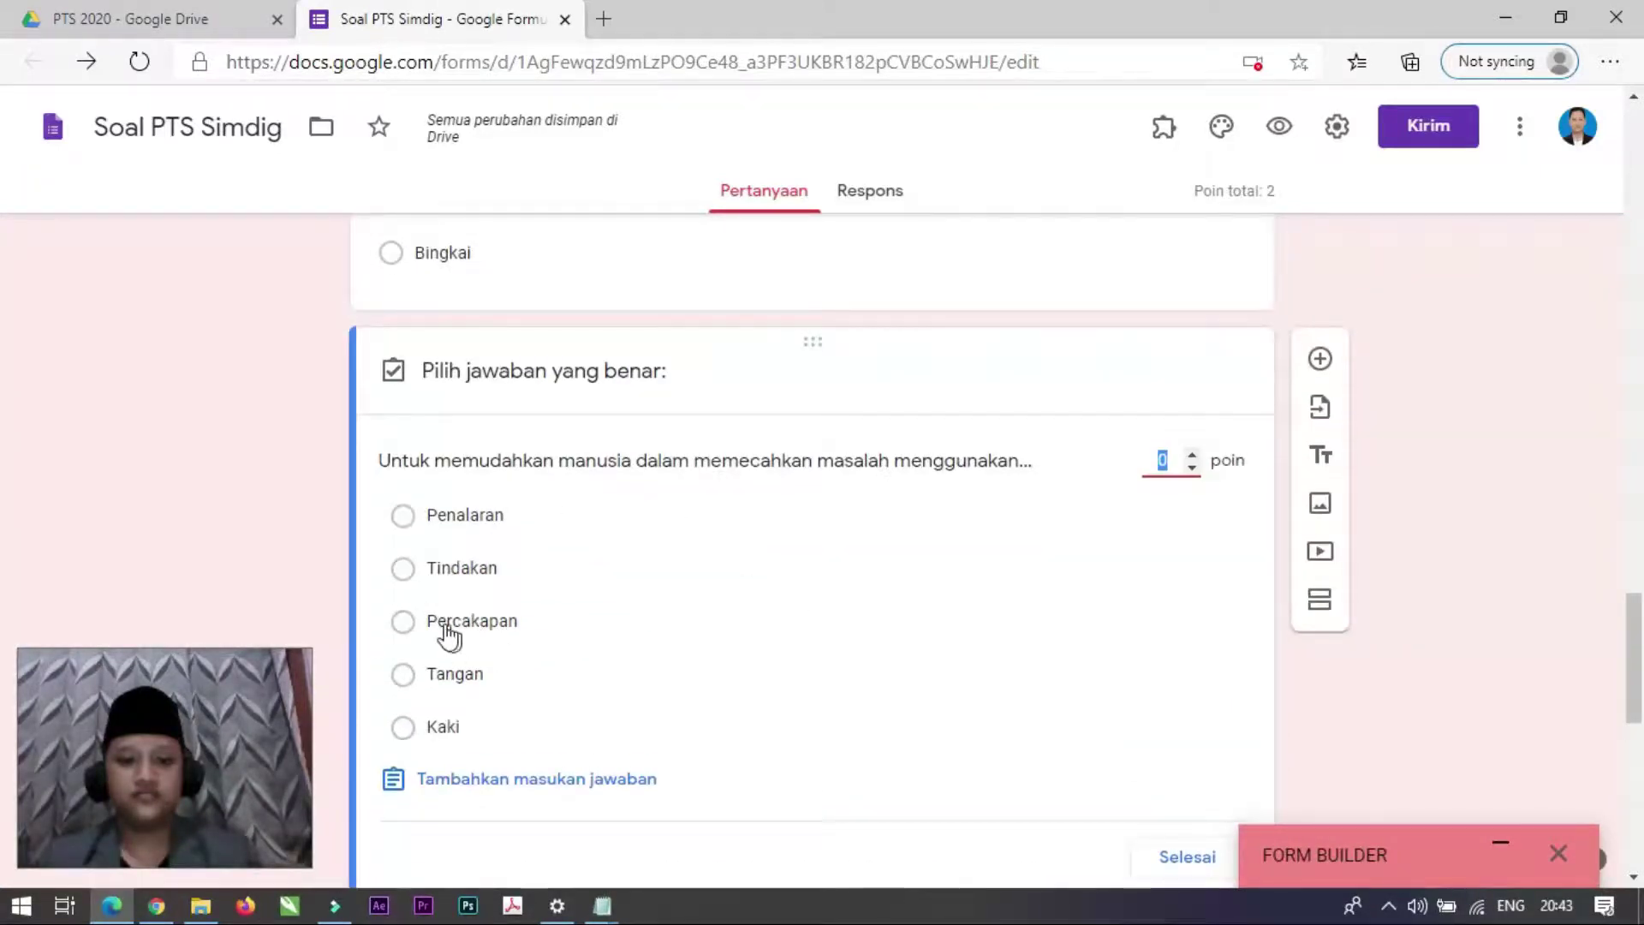
click(401, 517)
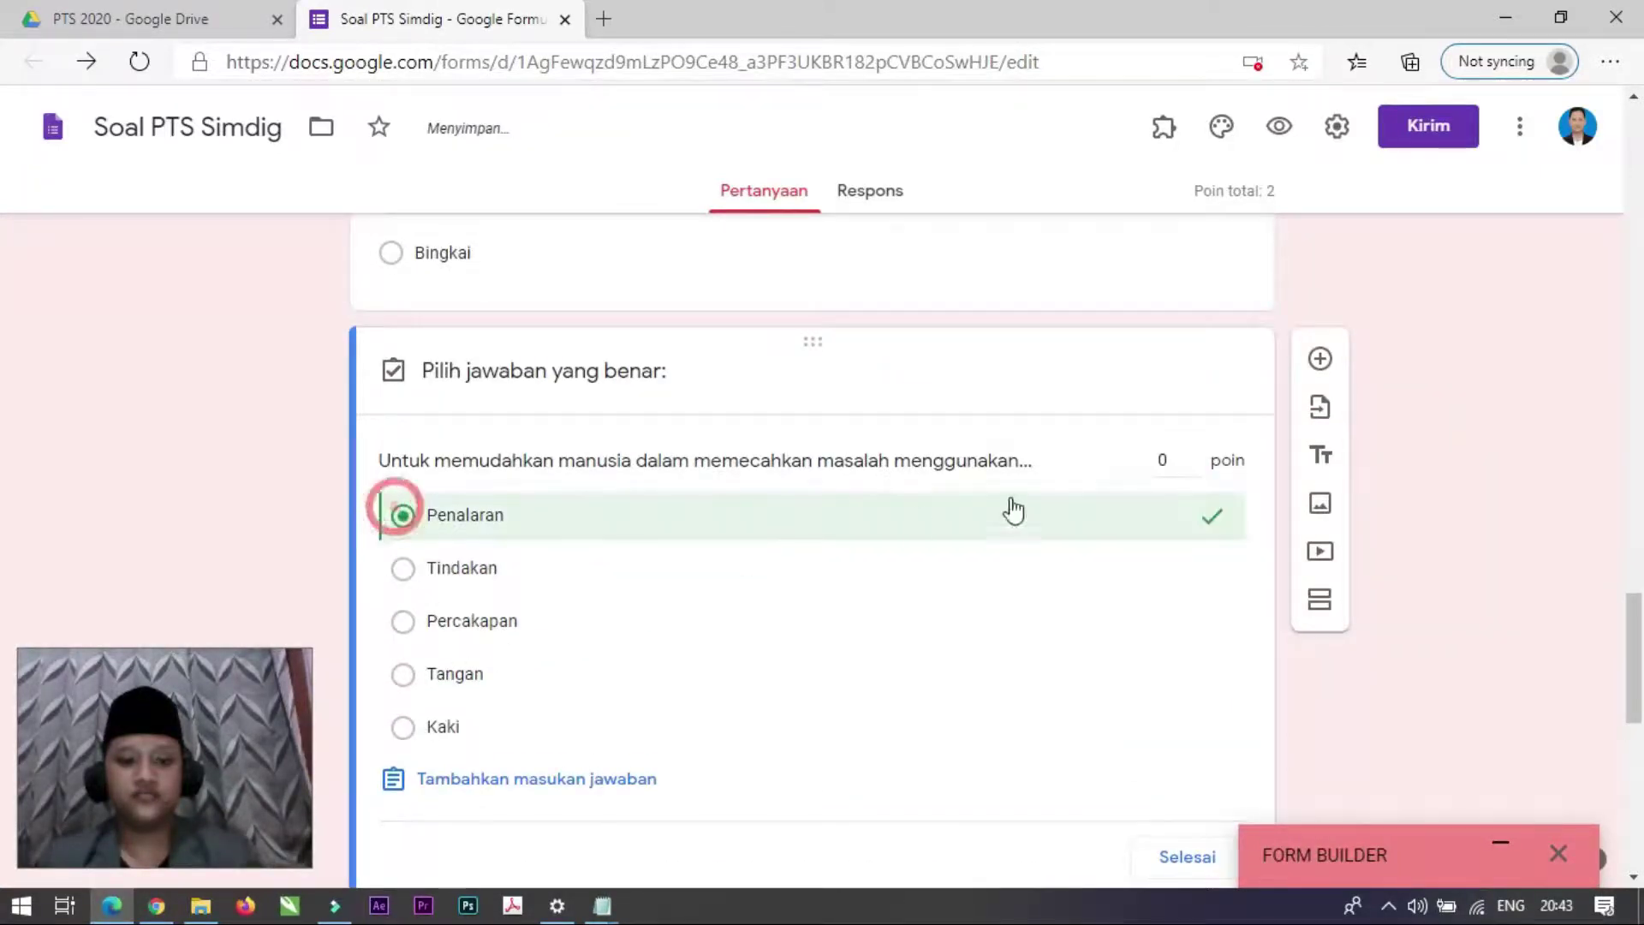
click(1193, 463)
scroll(1160, 561, down, 4)
click(1183, 496)
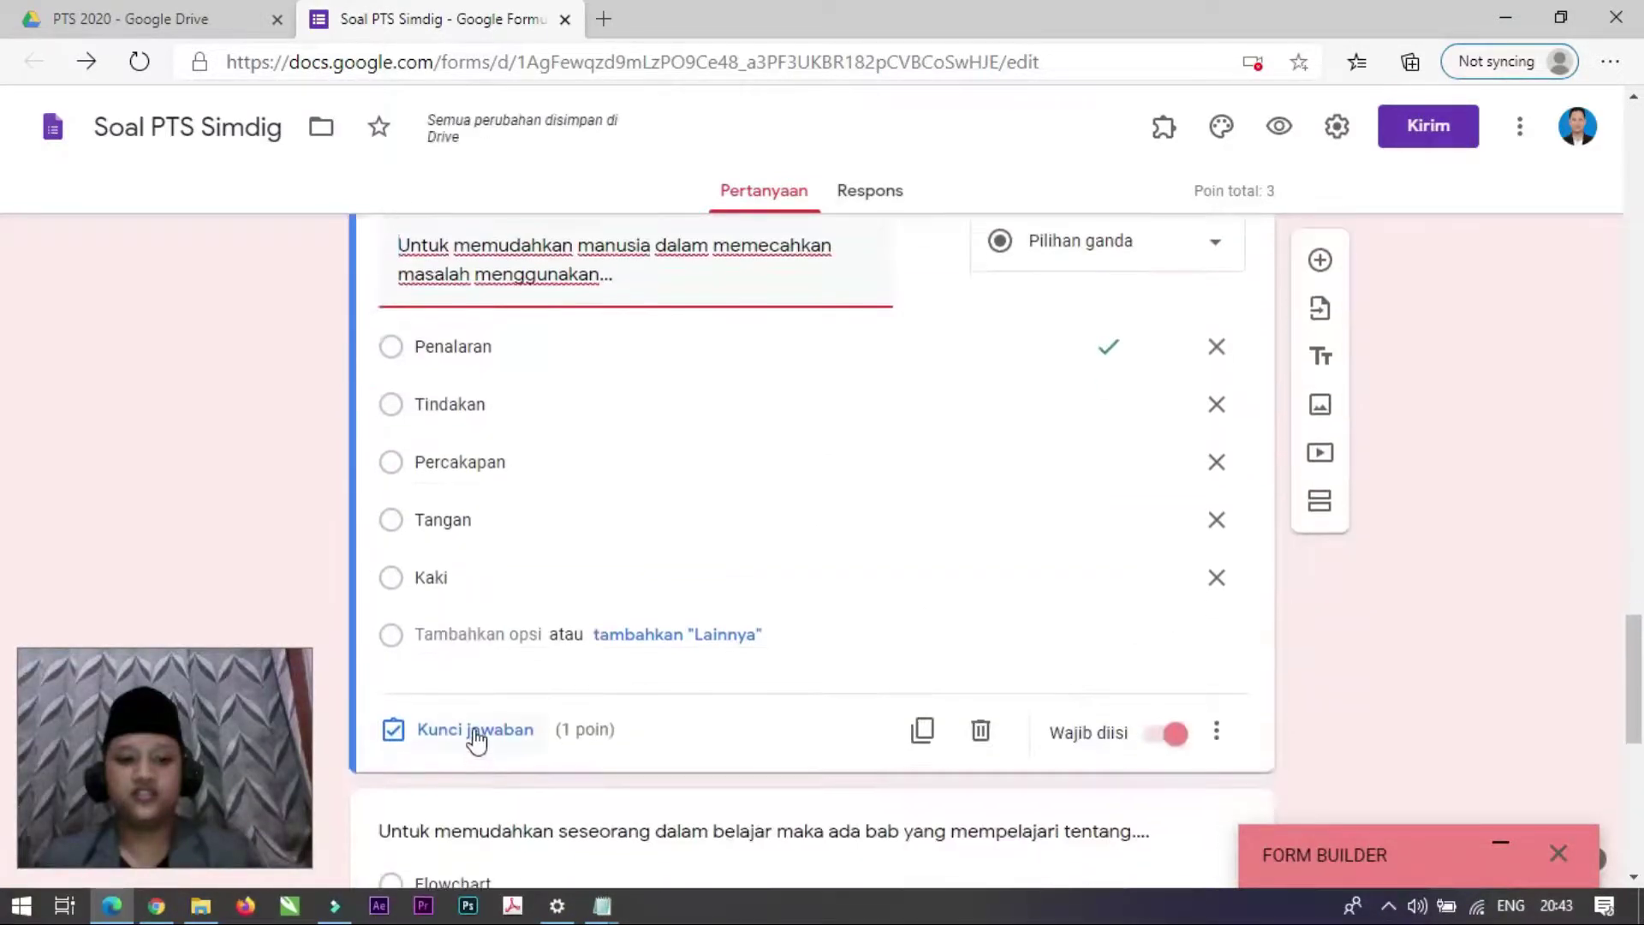
click(473, 727)
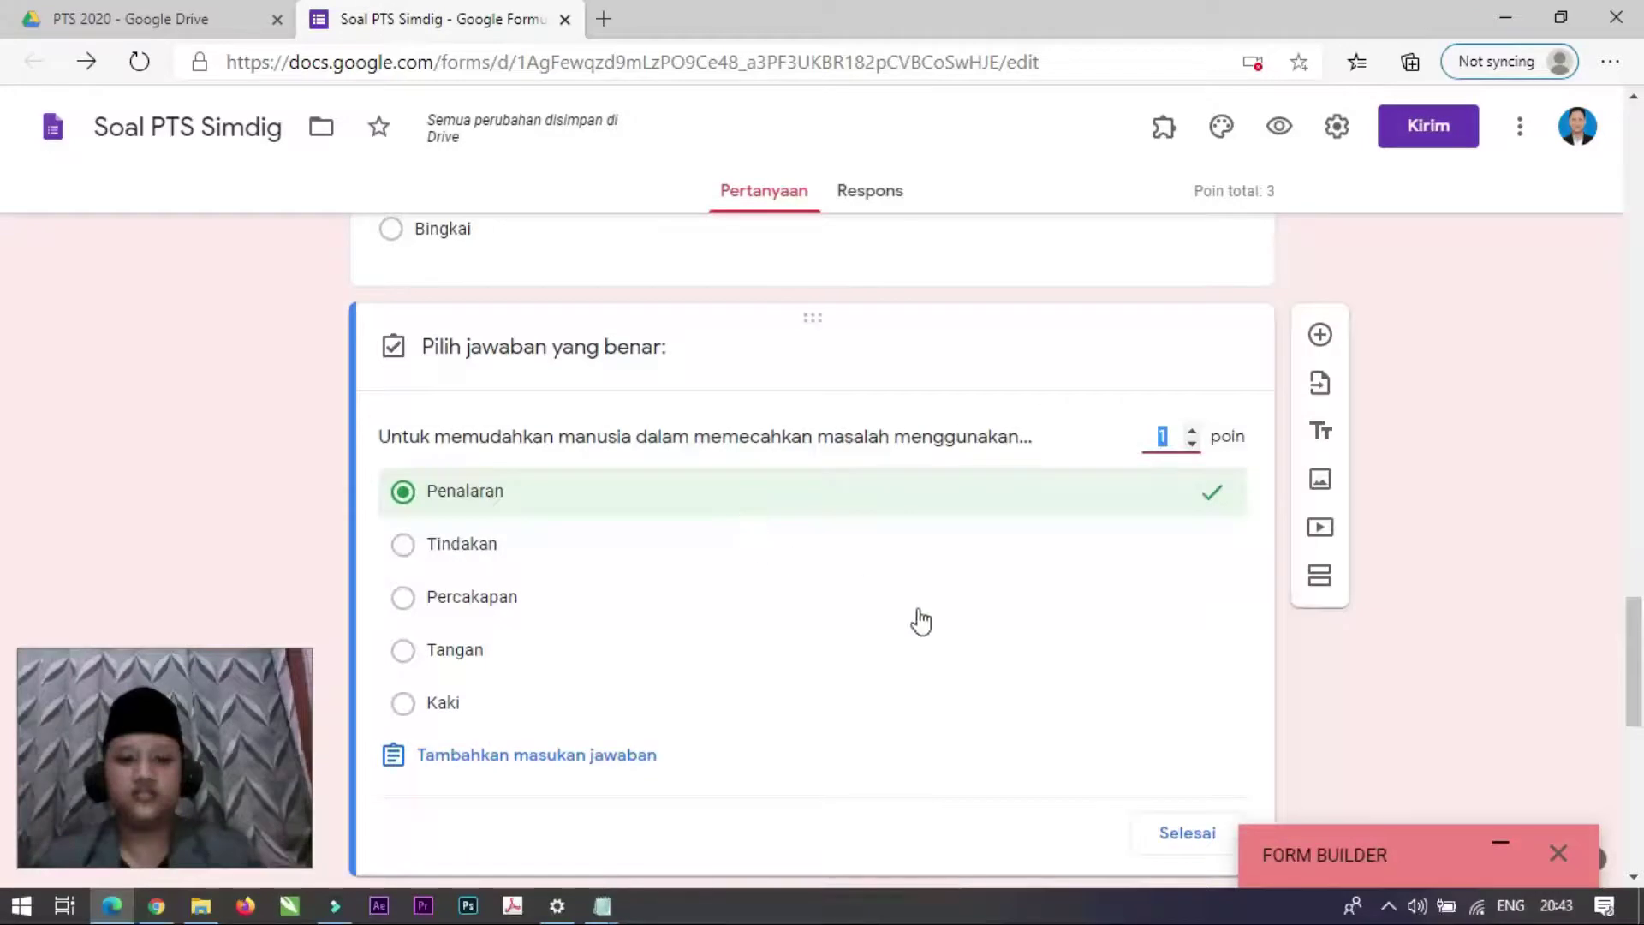
scroll(1156, 561, down, 3)
click(1184, 598)
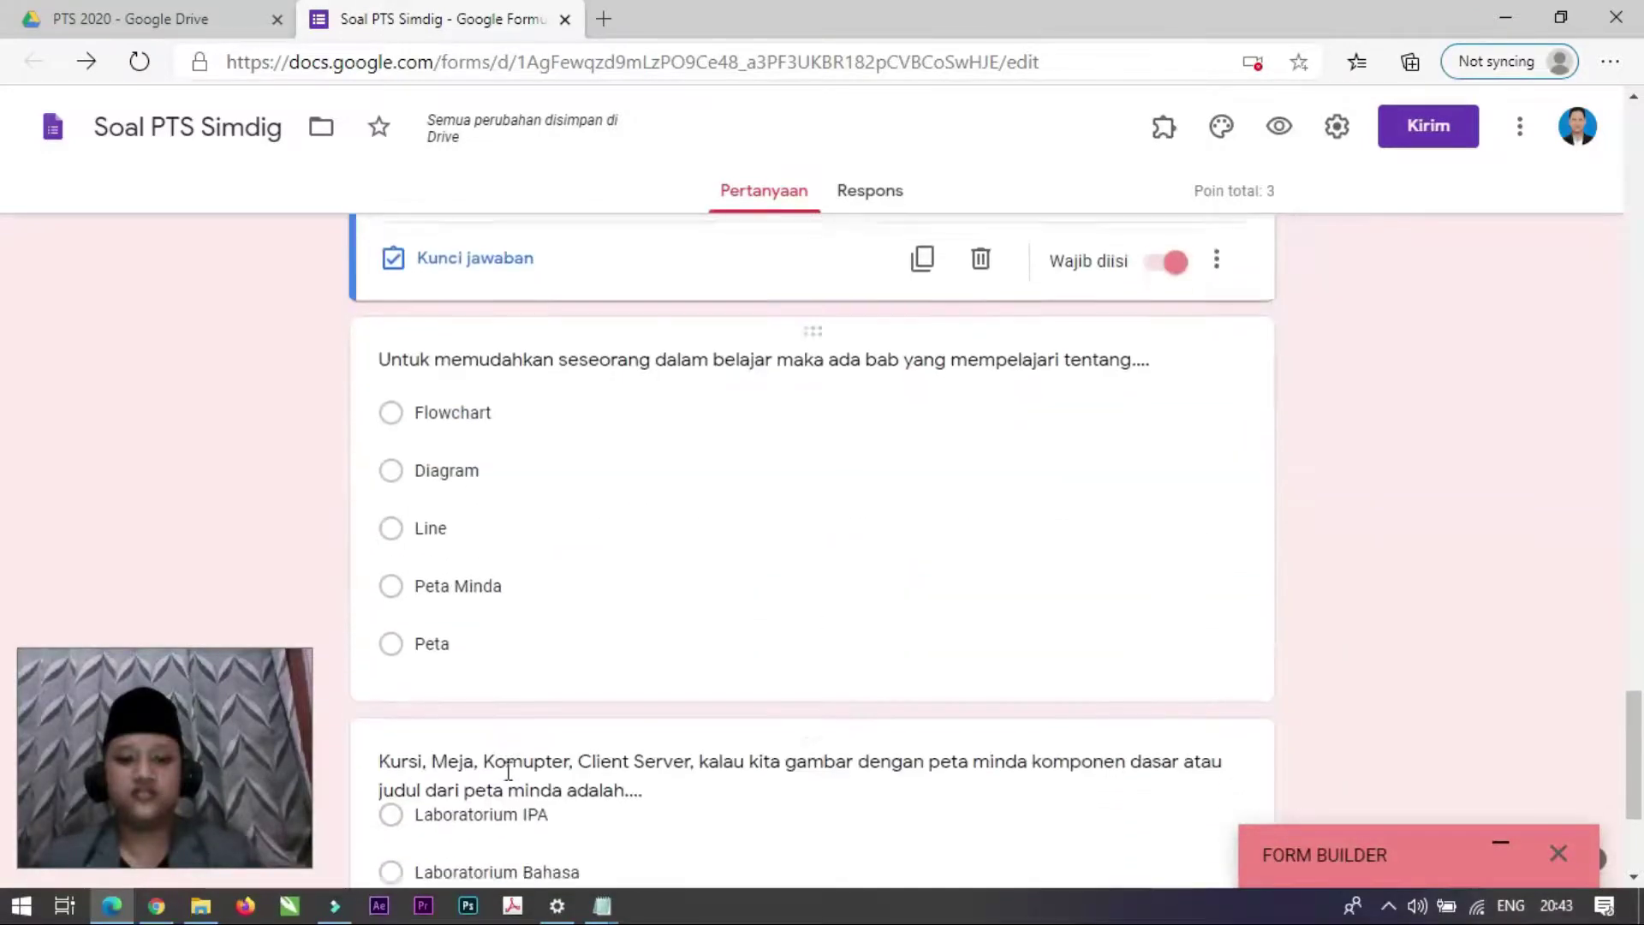
Step: Mark Peta Minda as the correct answer to the 'Untuk memudahkan seseorang' question
click(496, 647)
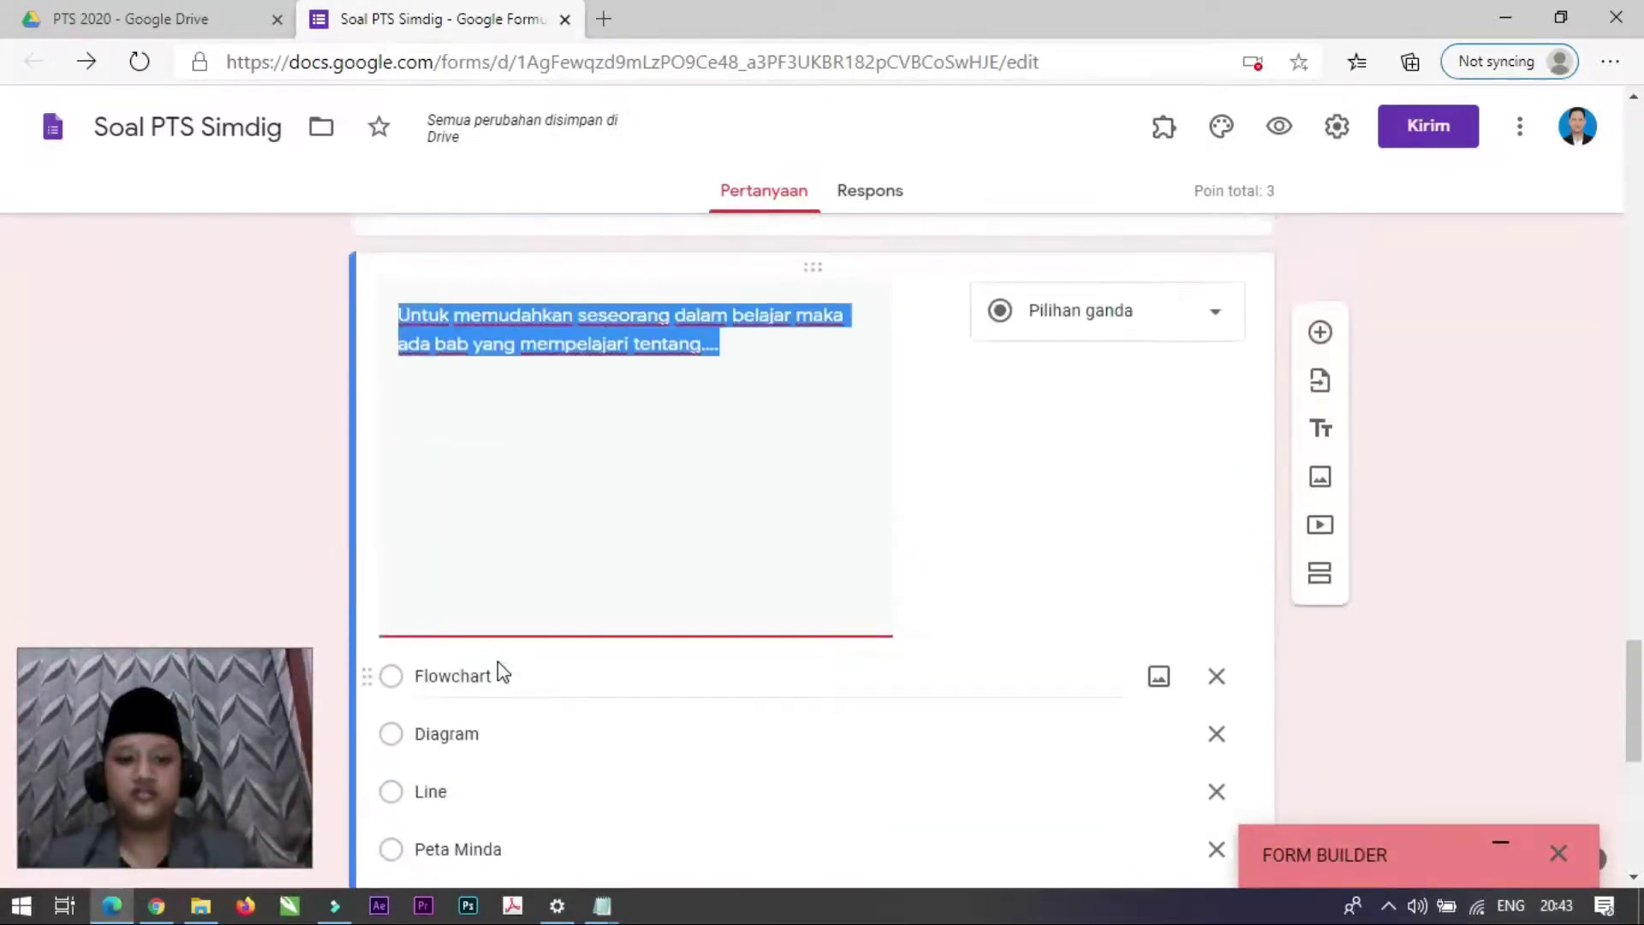
scroll(496, 661, down, 3)
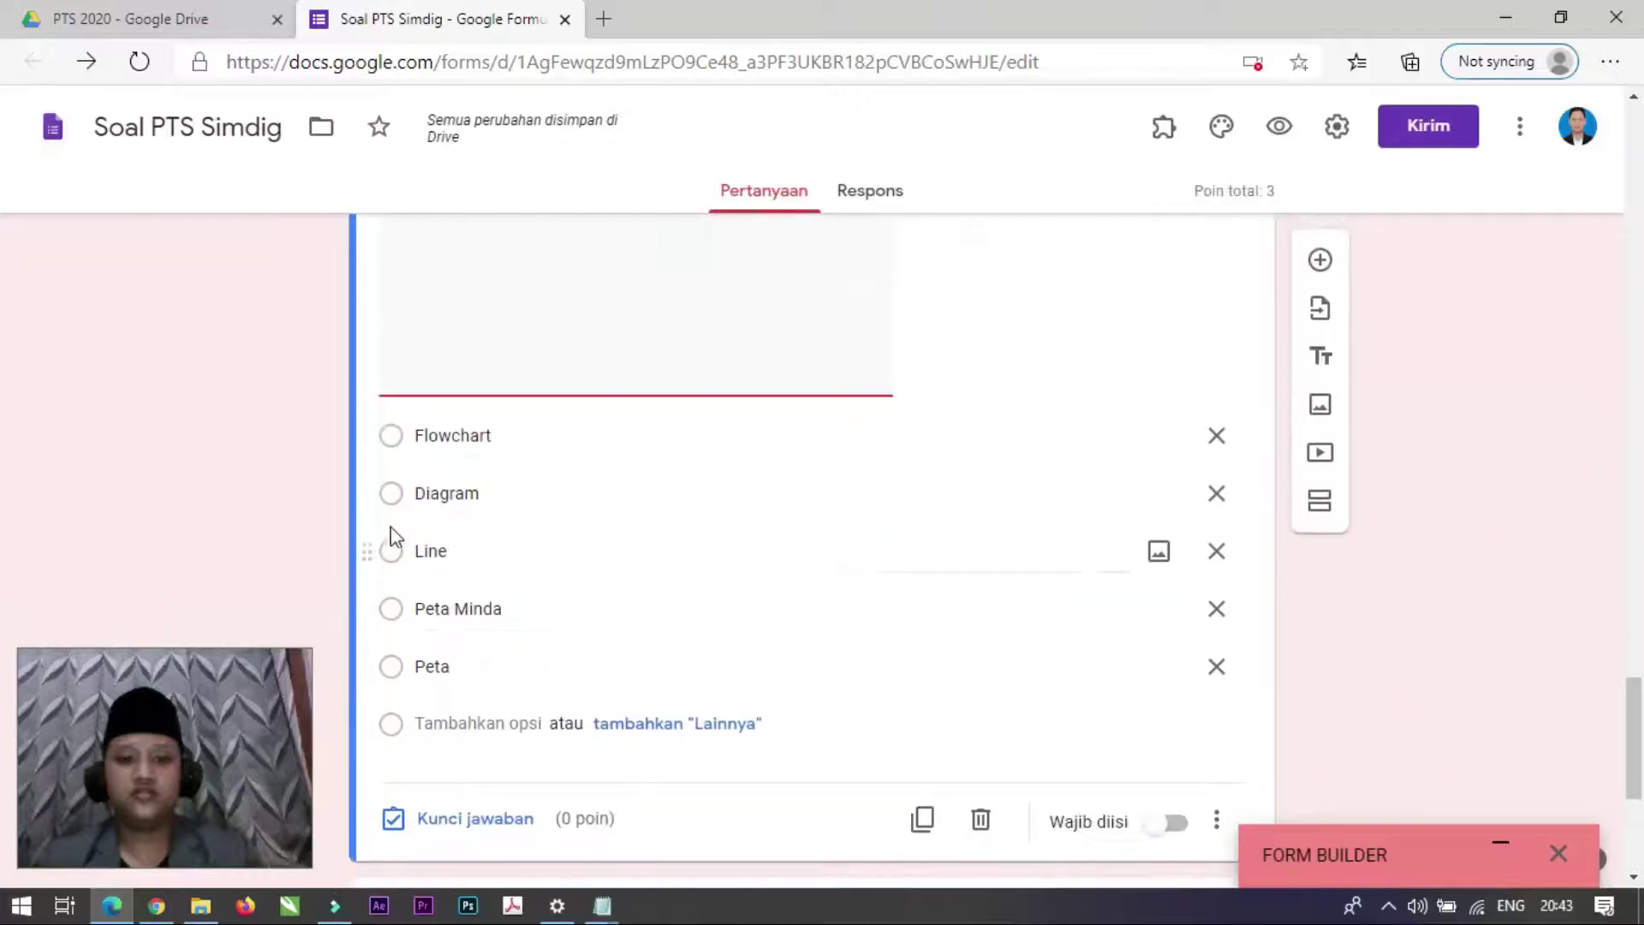
click(454, 607)
triple_click(454, 607)
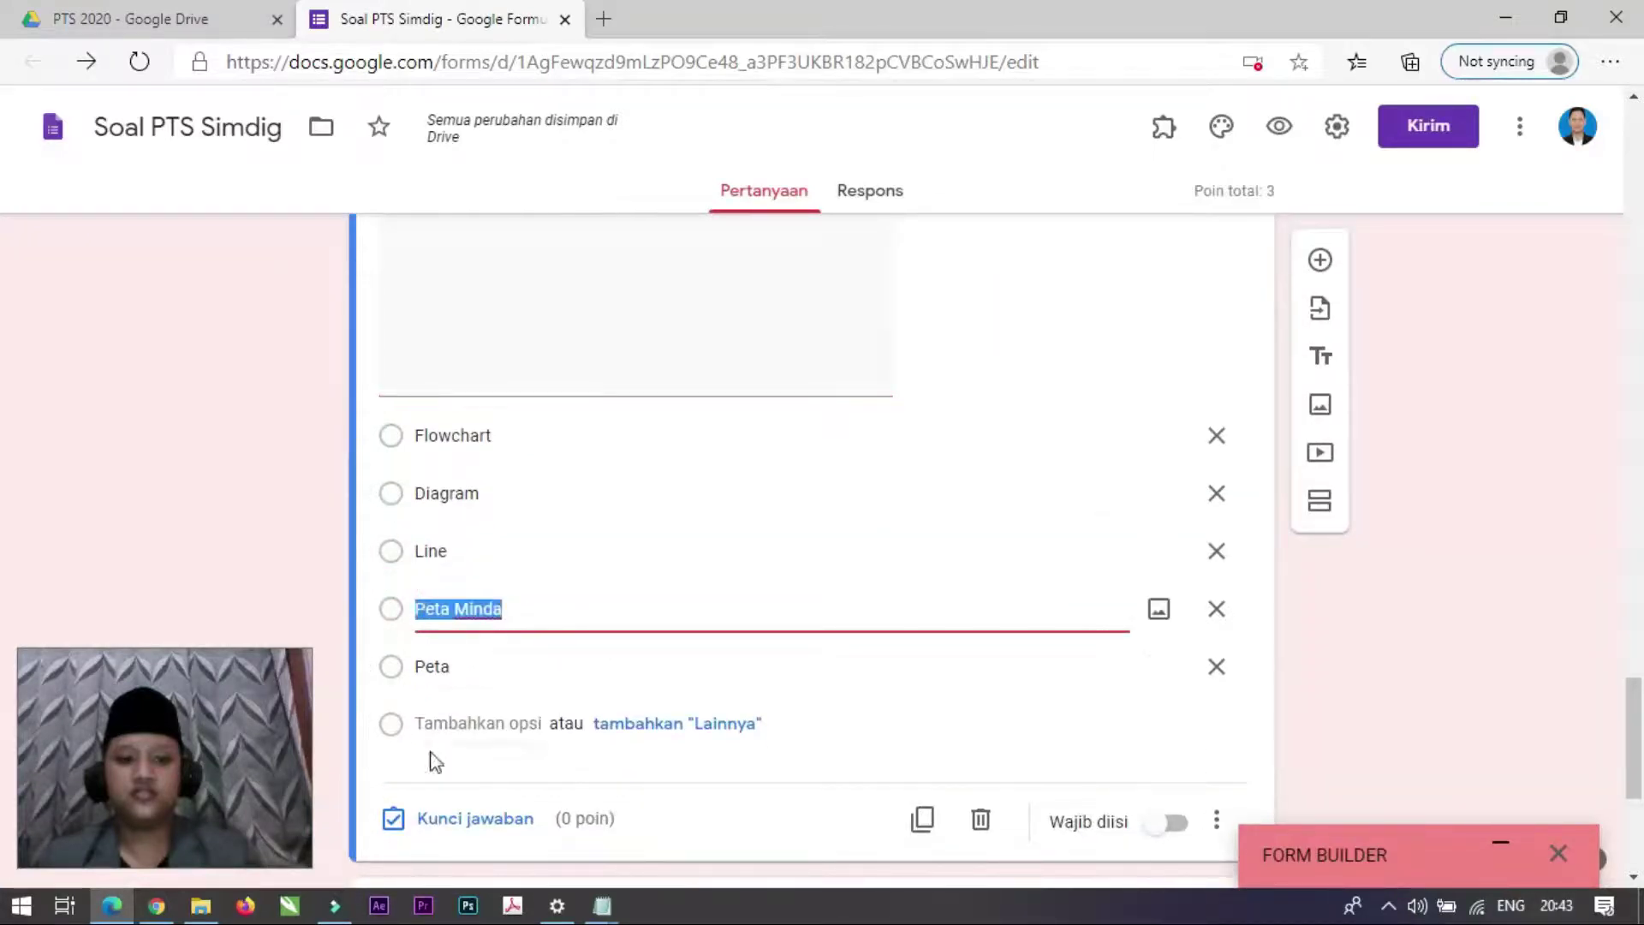
click(470, 822)
click(419, 512)
click(1172, 686)
Step: Make the Peta Minda question required and worth 1 point
scroll(942, 626, down, 2)
click(1169, 565)
scroll(980, 672, up, 2)
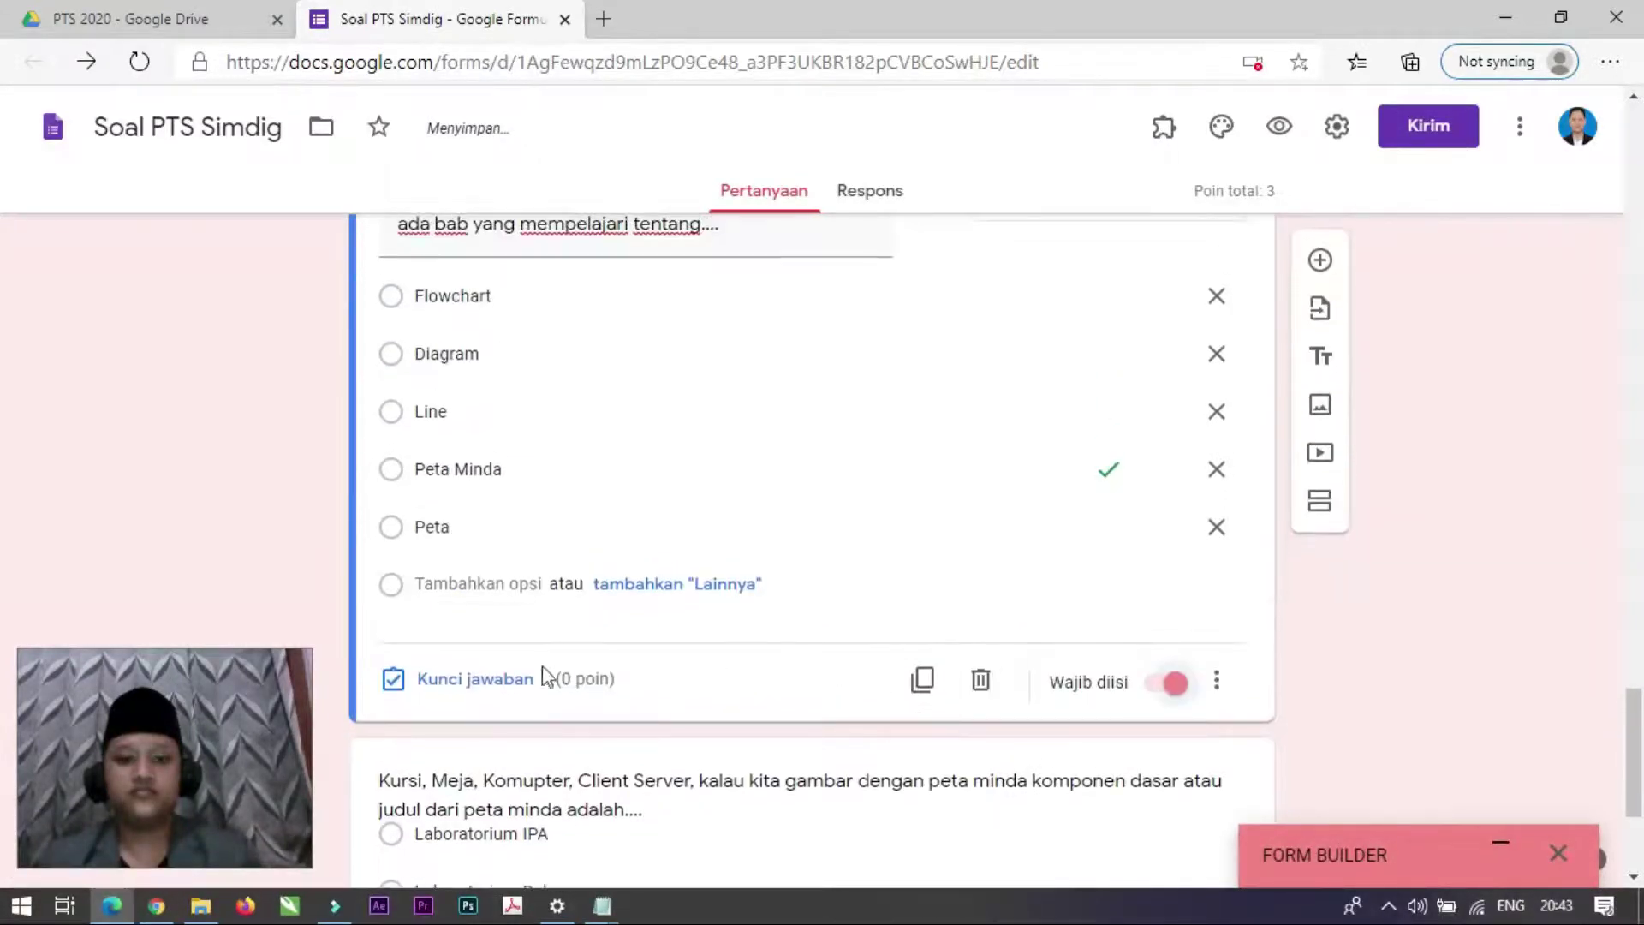
scroll(502, 678, up, 2)
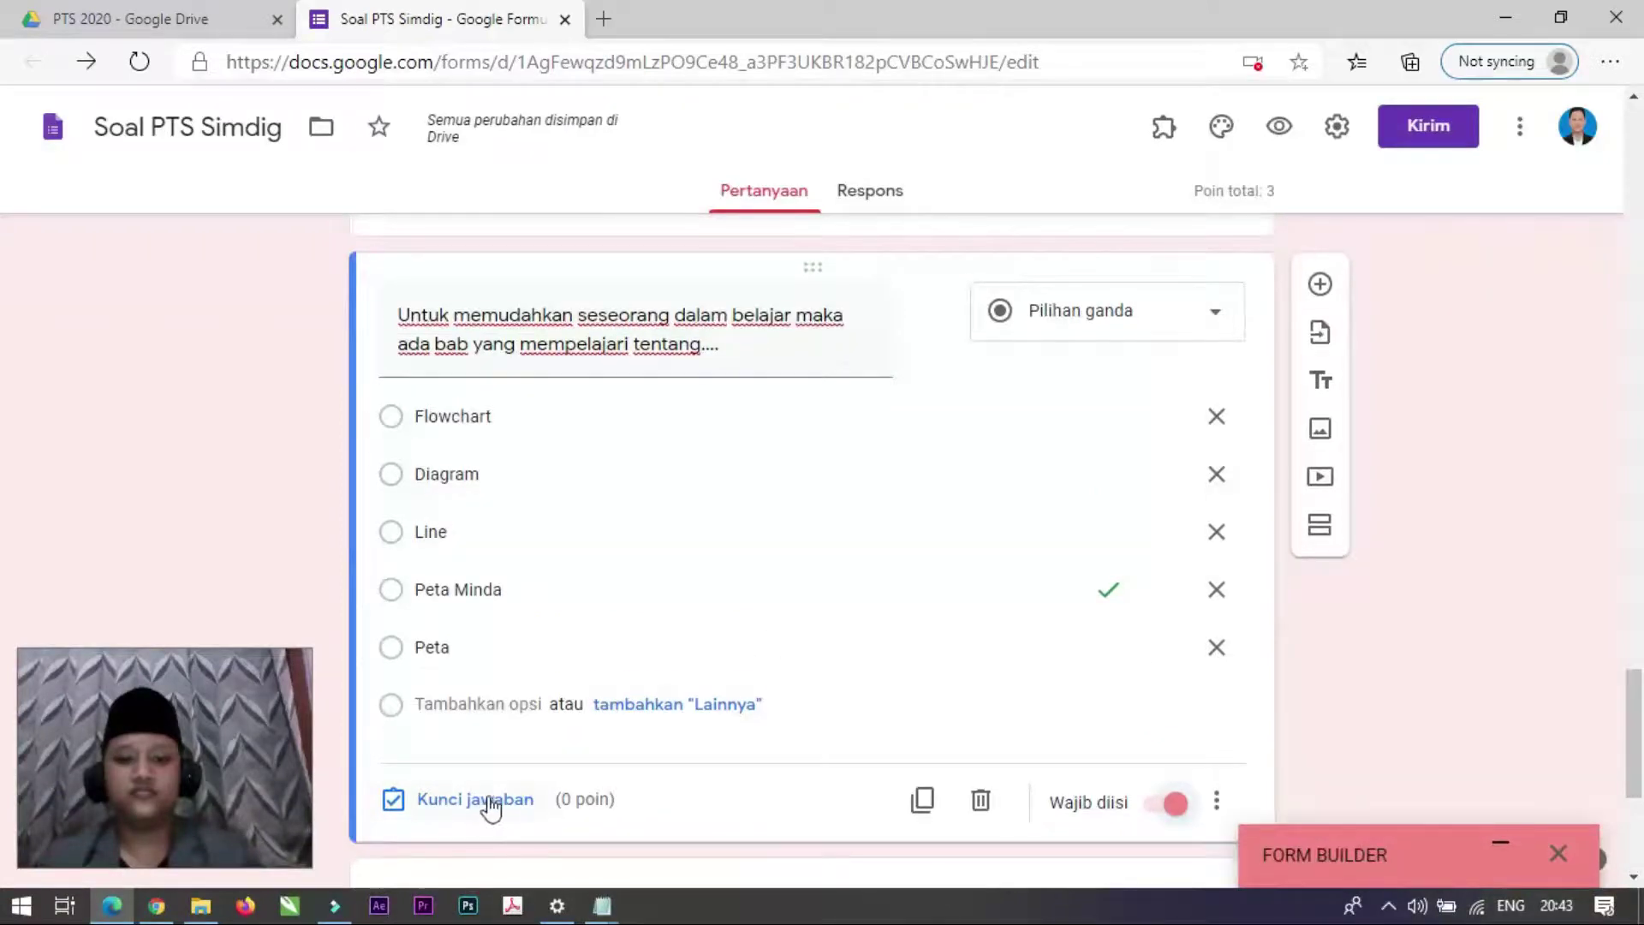
click(489, 800)
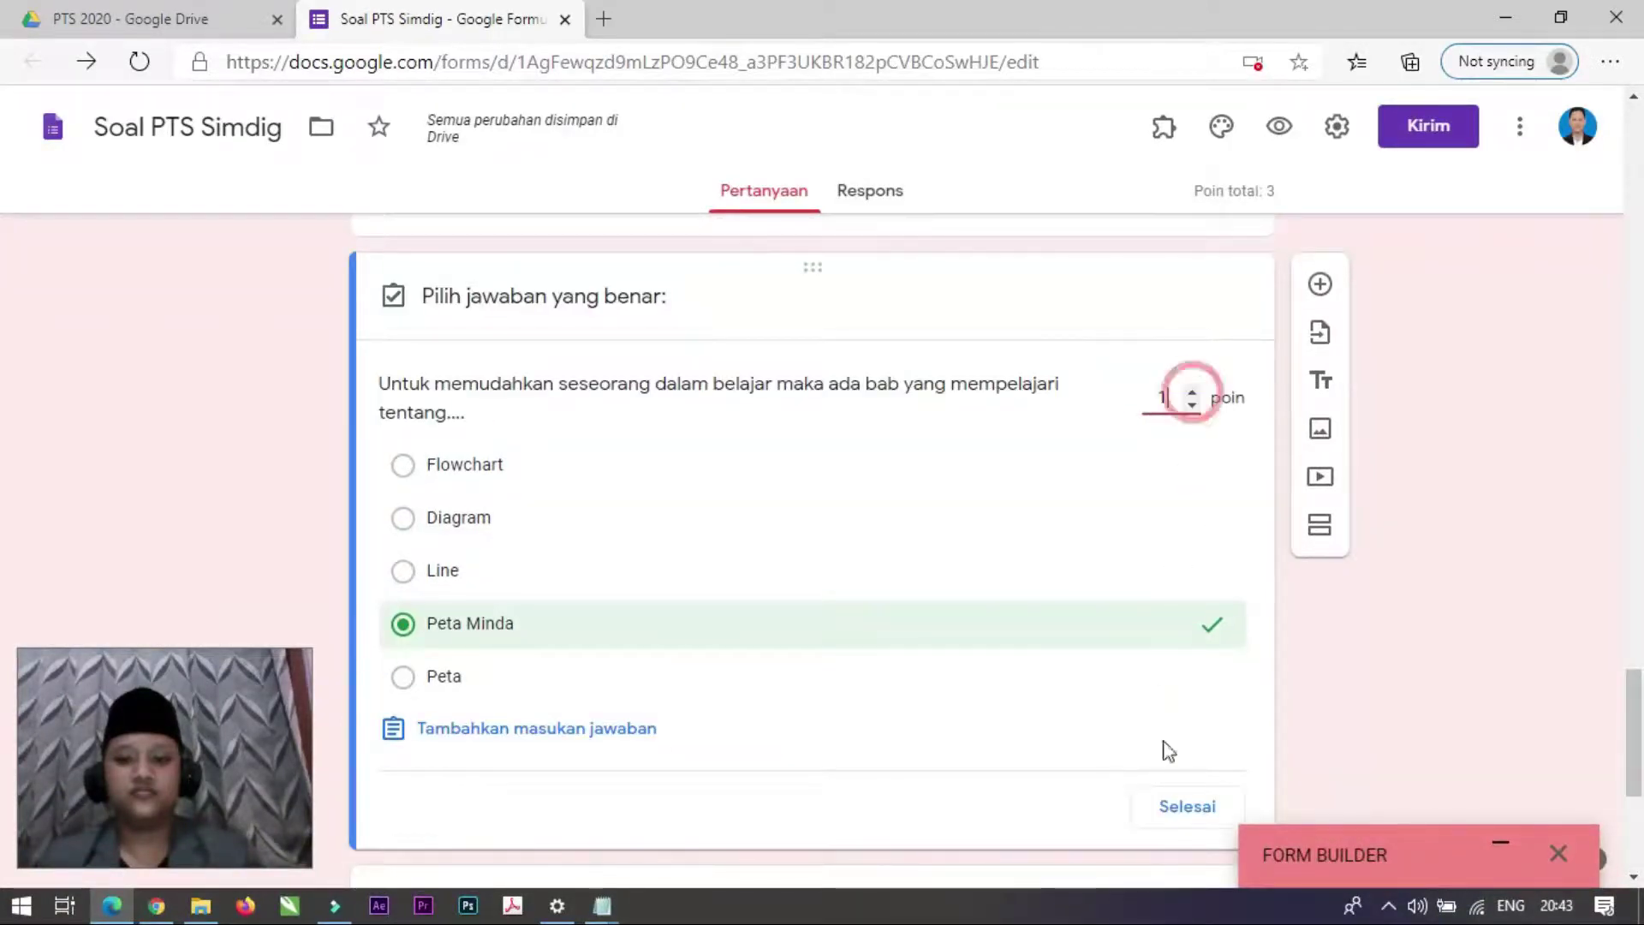
click(1186, 808)
scroll(783, 749, down, 4)
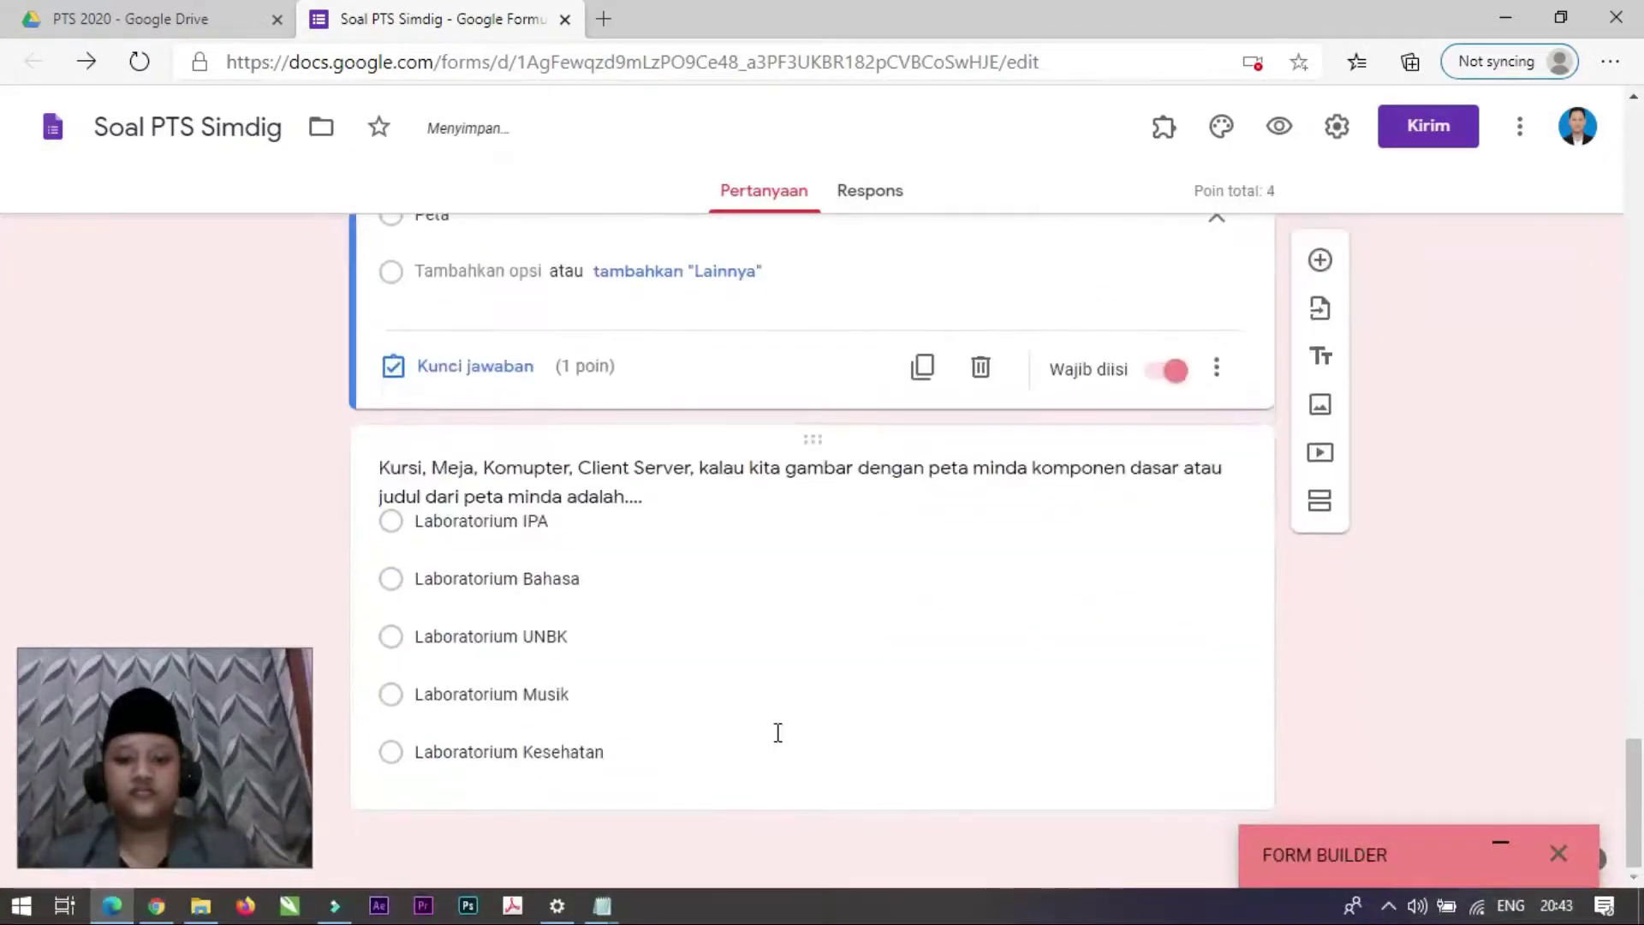
Step: Make the Kursi, Meja question required, worth 1 point, with Laboratorium UNBK as its answer
click(738, 764)
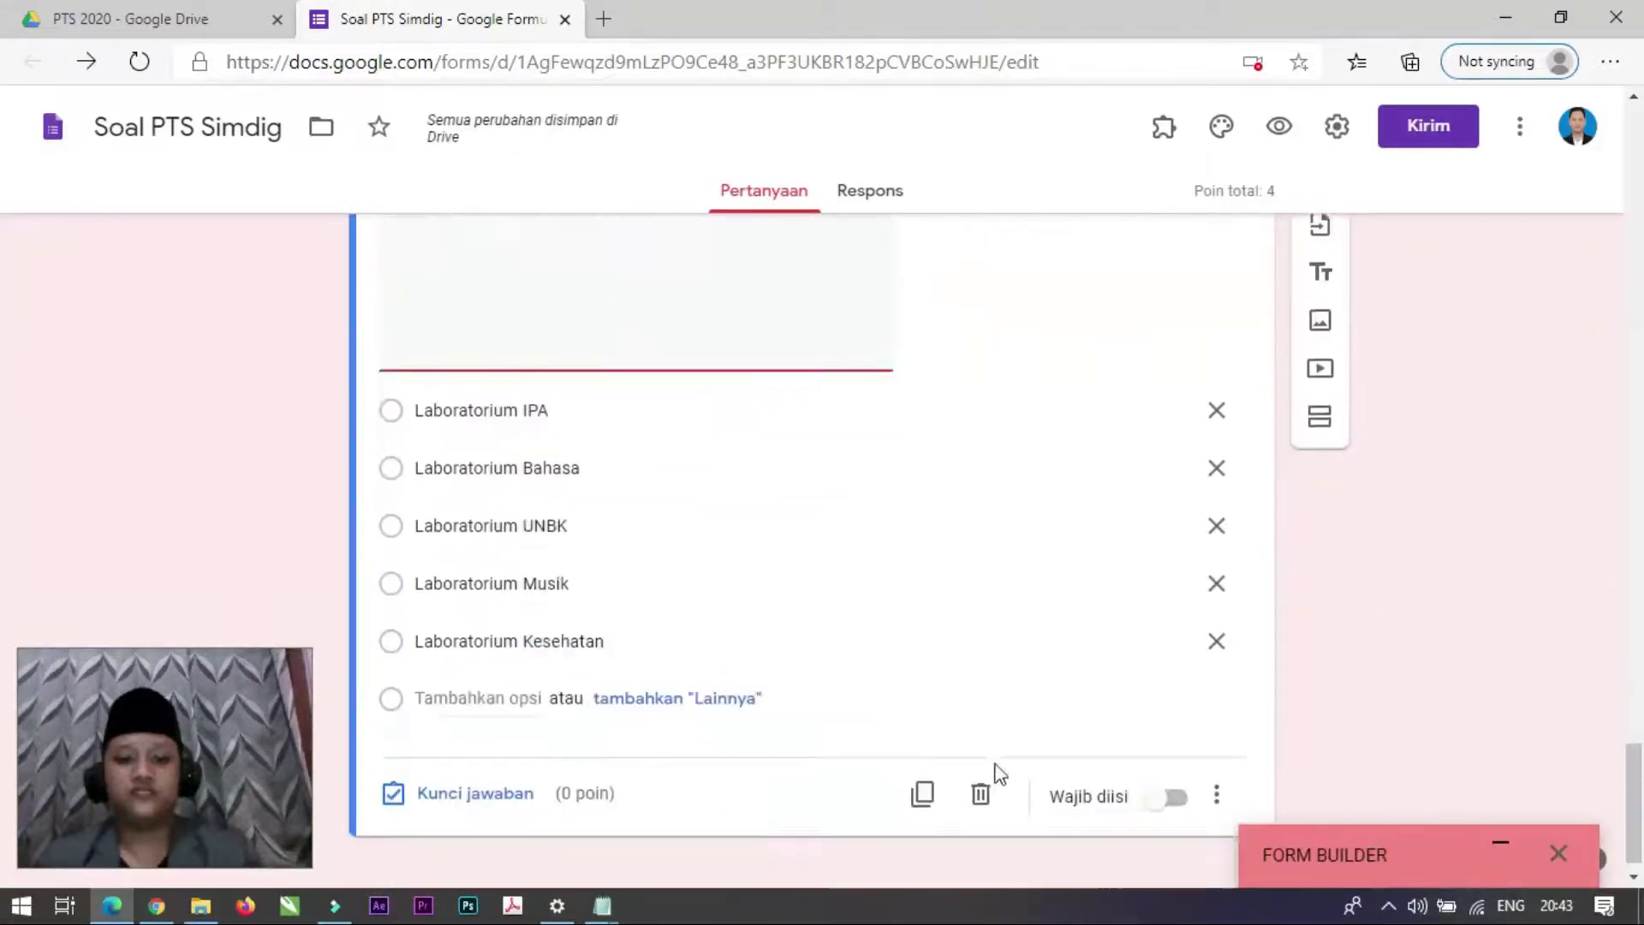
click(1151, 778)
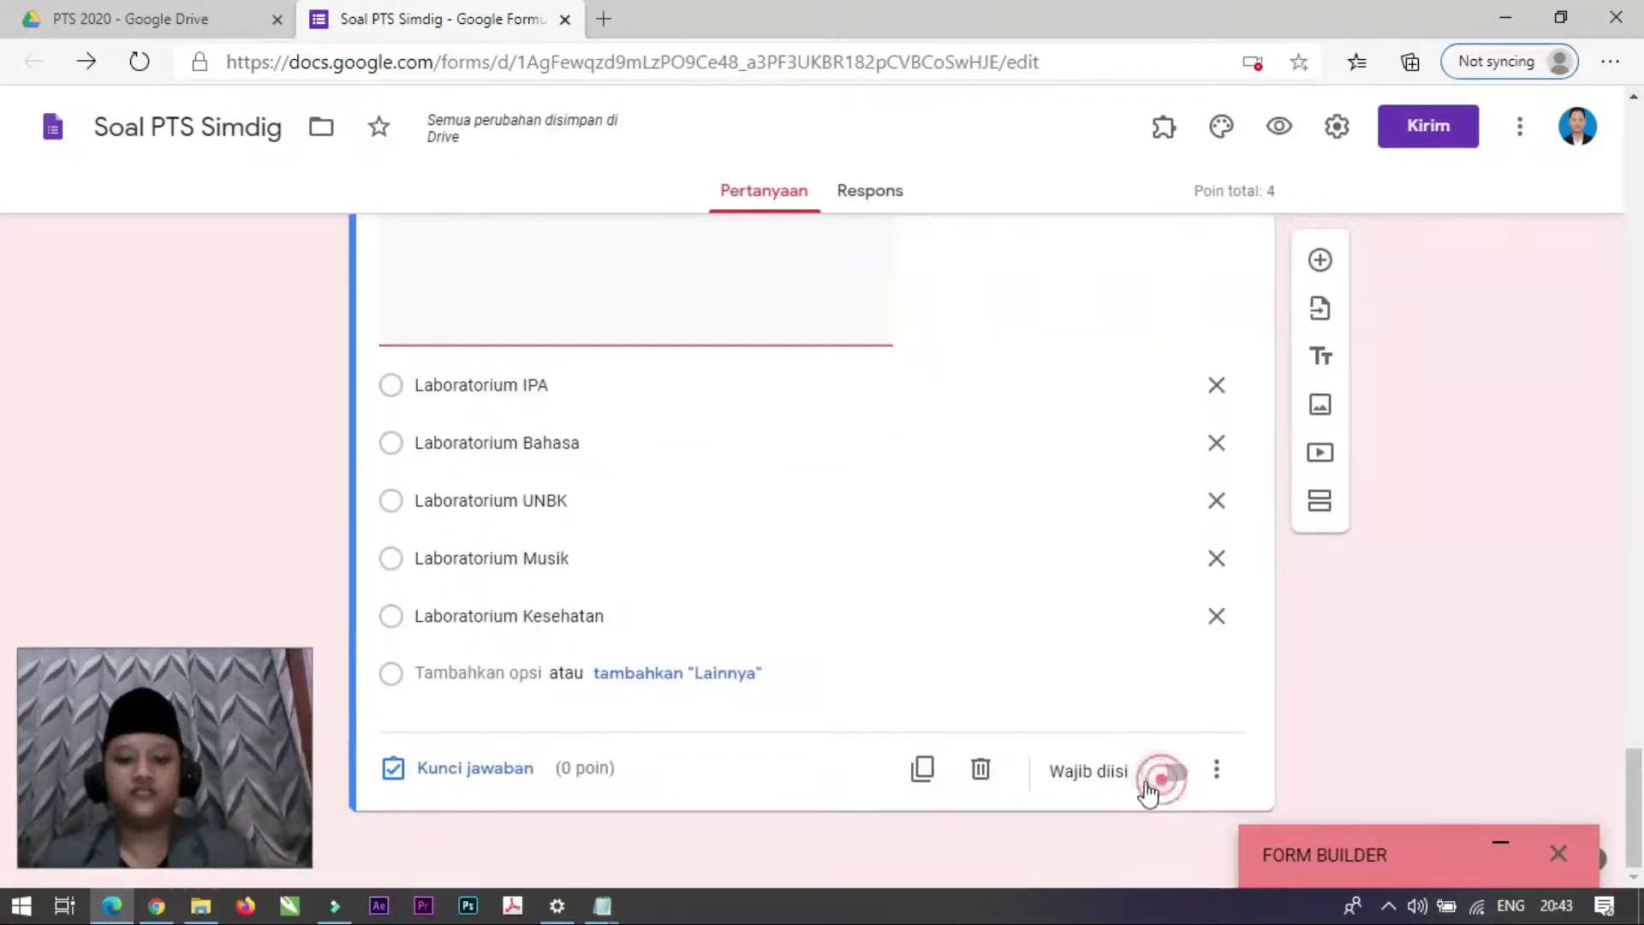
click(450, 768)
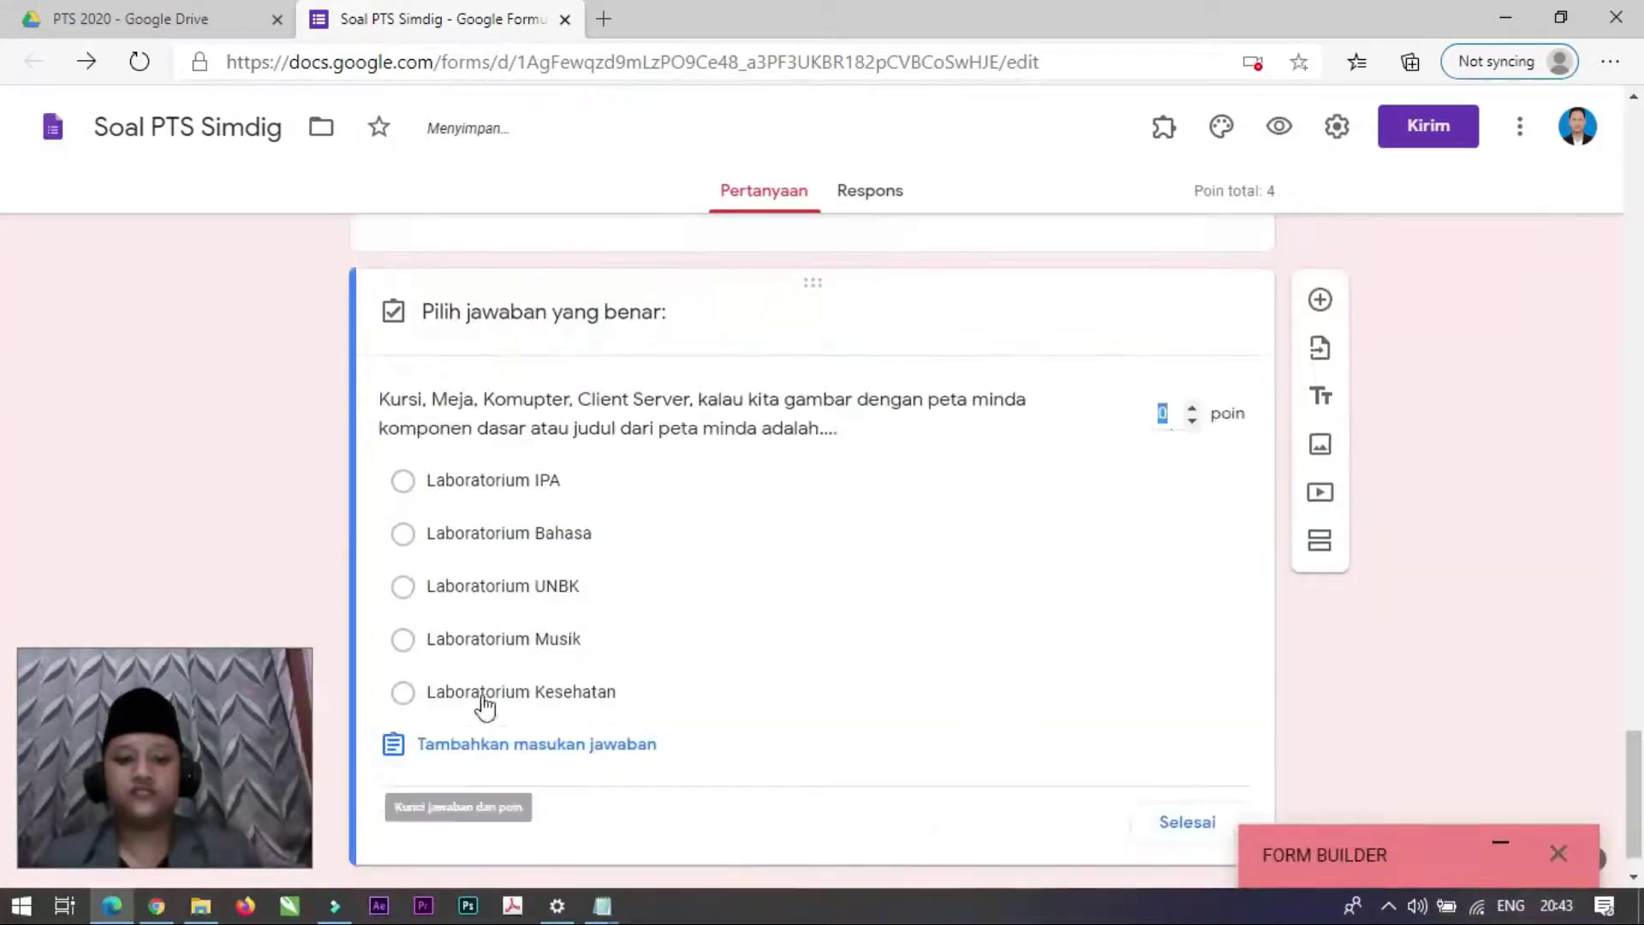
click(1188, 413)
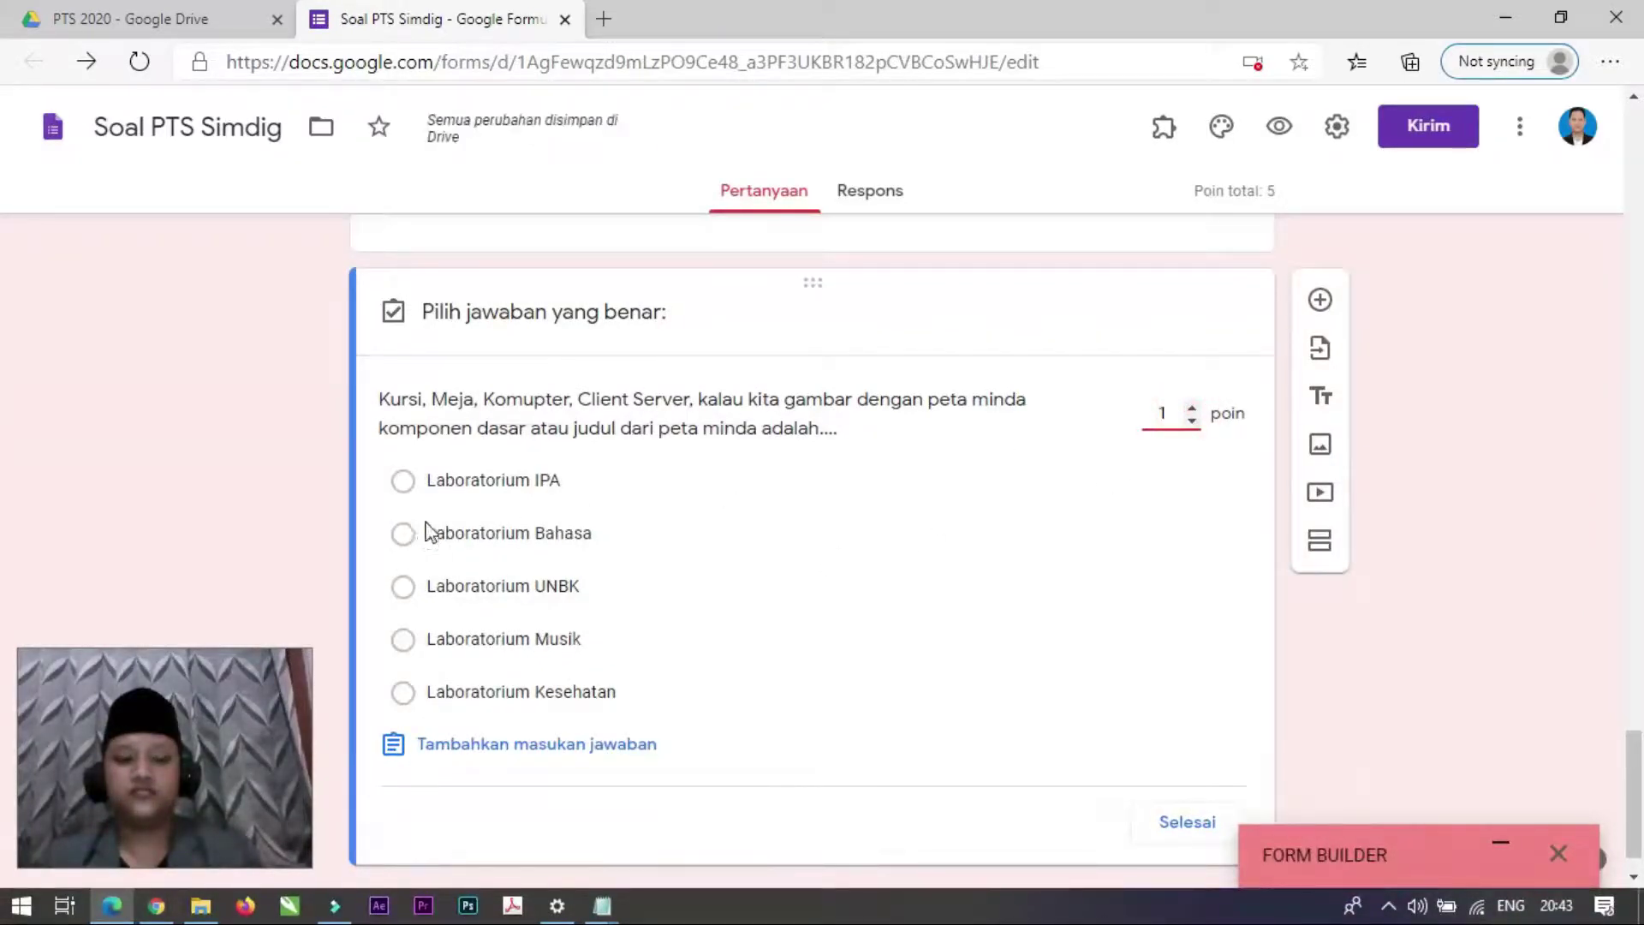
click(404, 586)
click(1191, 821)
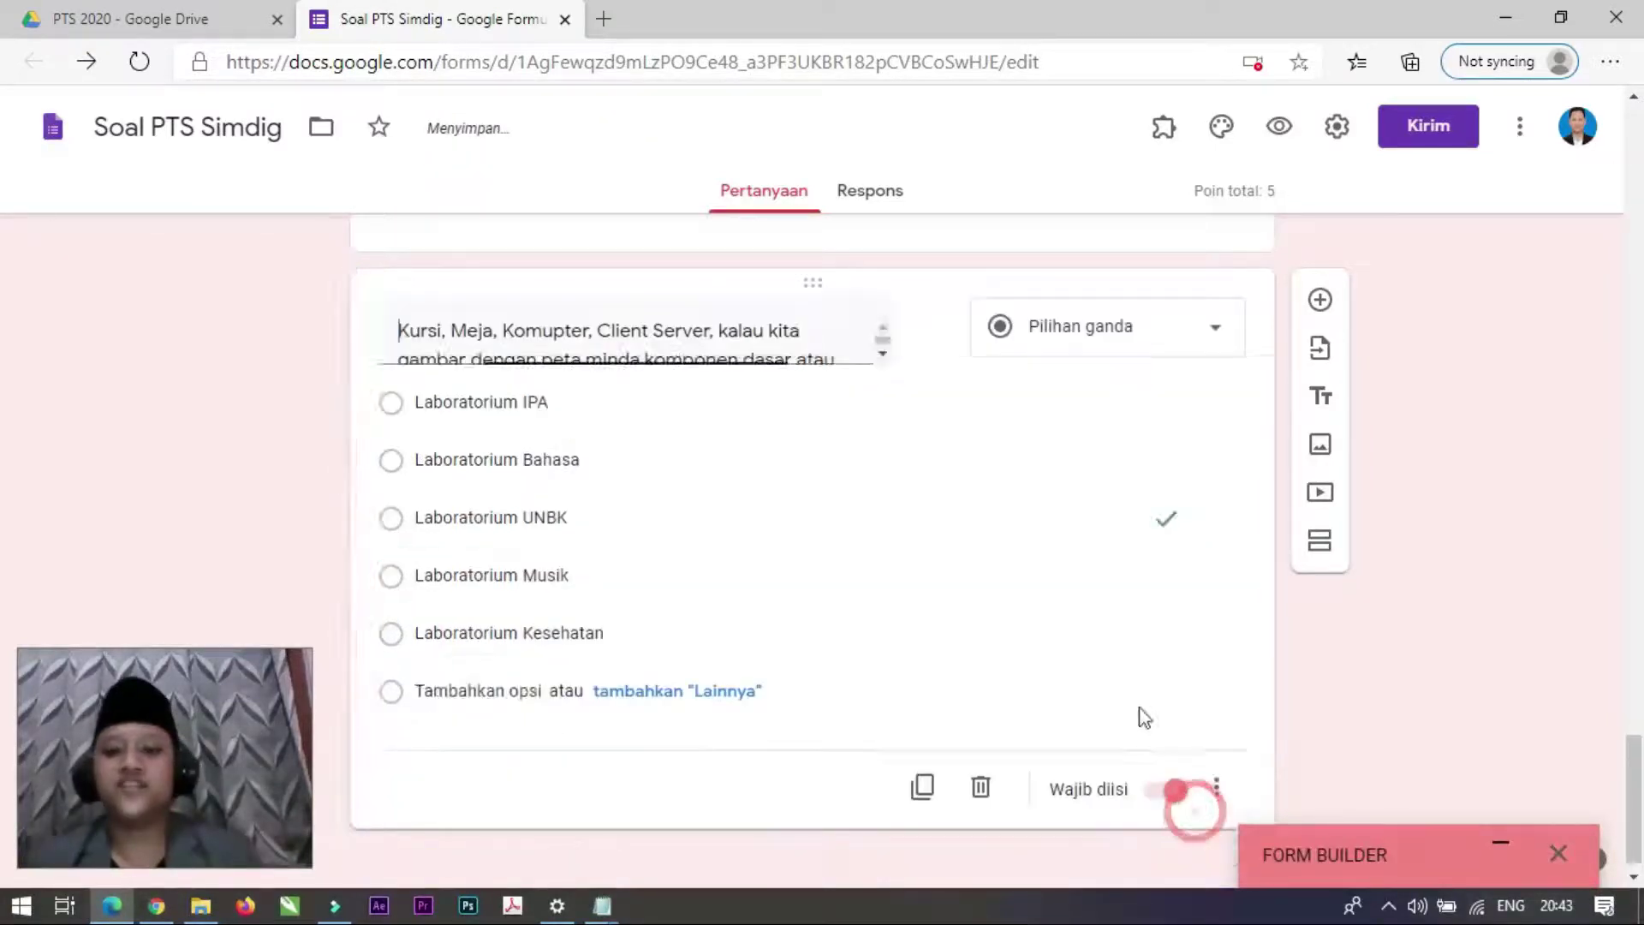
scroll(1033, 603, up, 20)
scroll(1033, 600, up, 6)
scroll(1033, 600, down, 8)
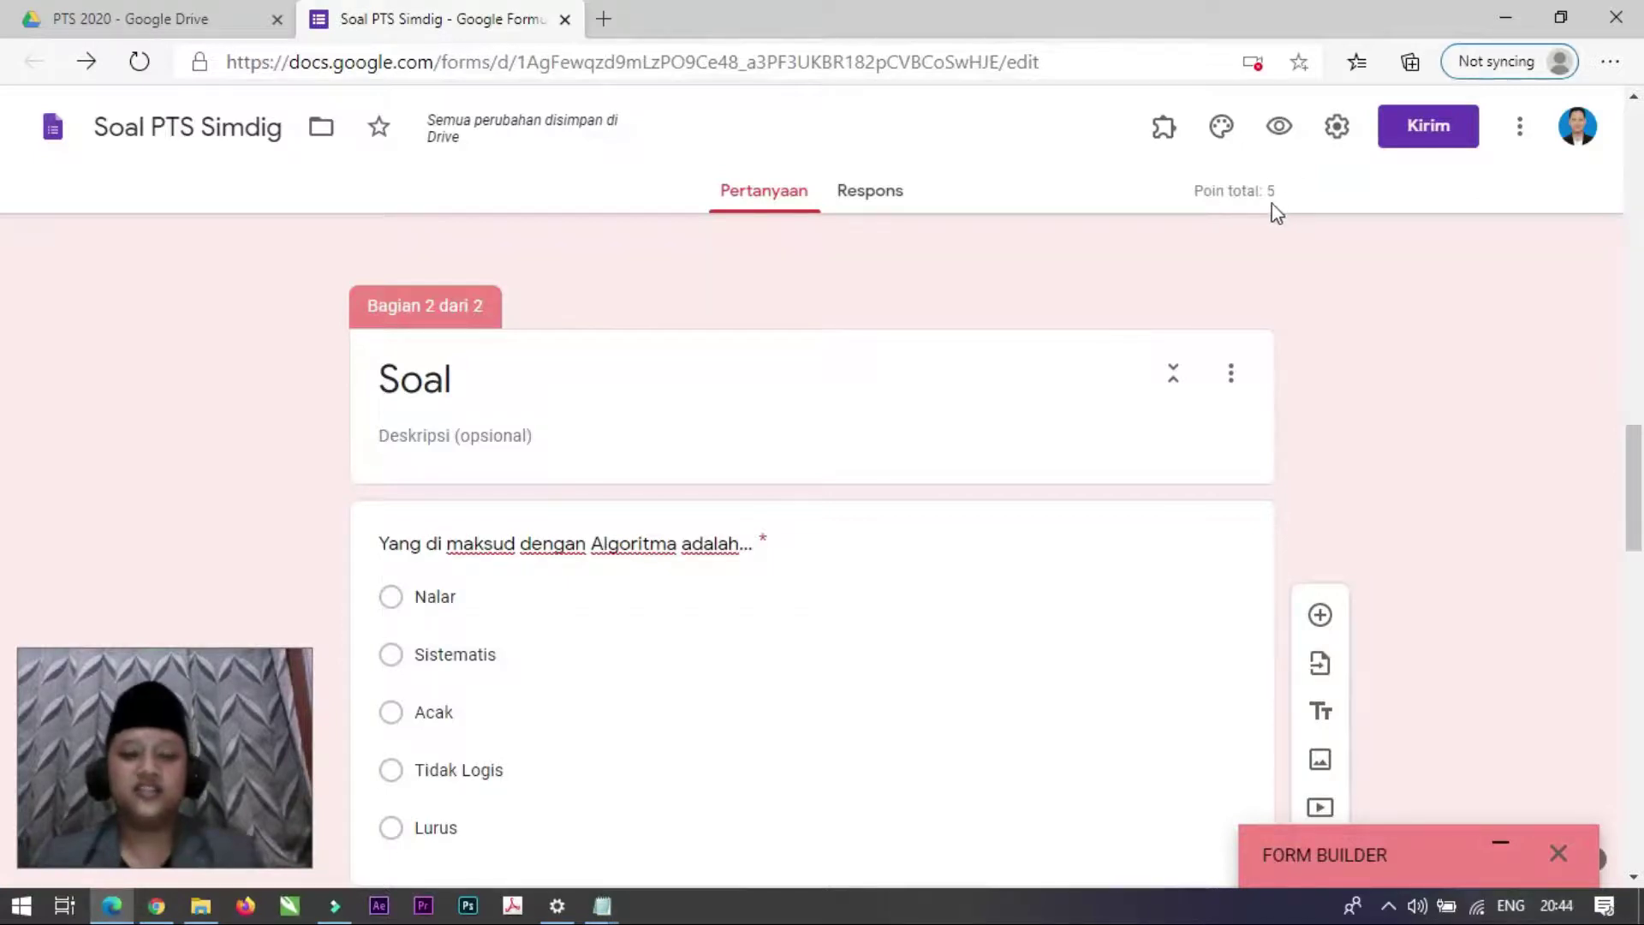
scroll(897, 570, down, 4)
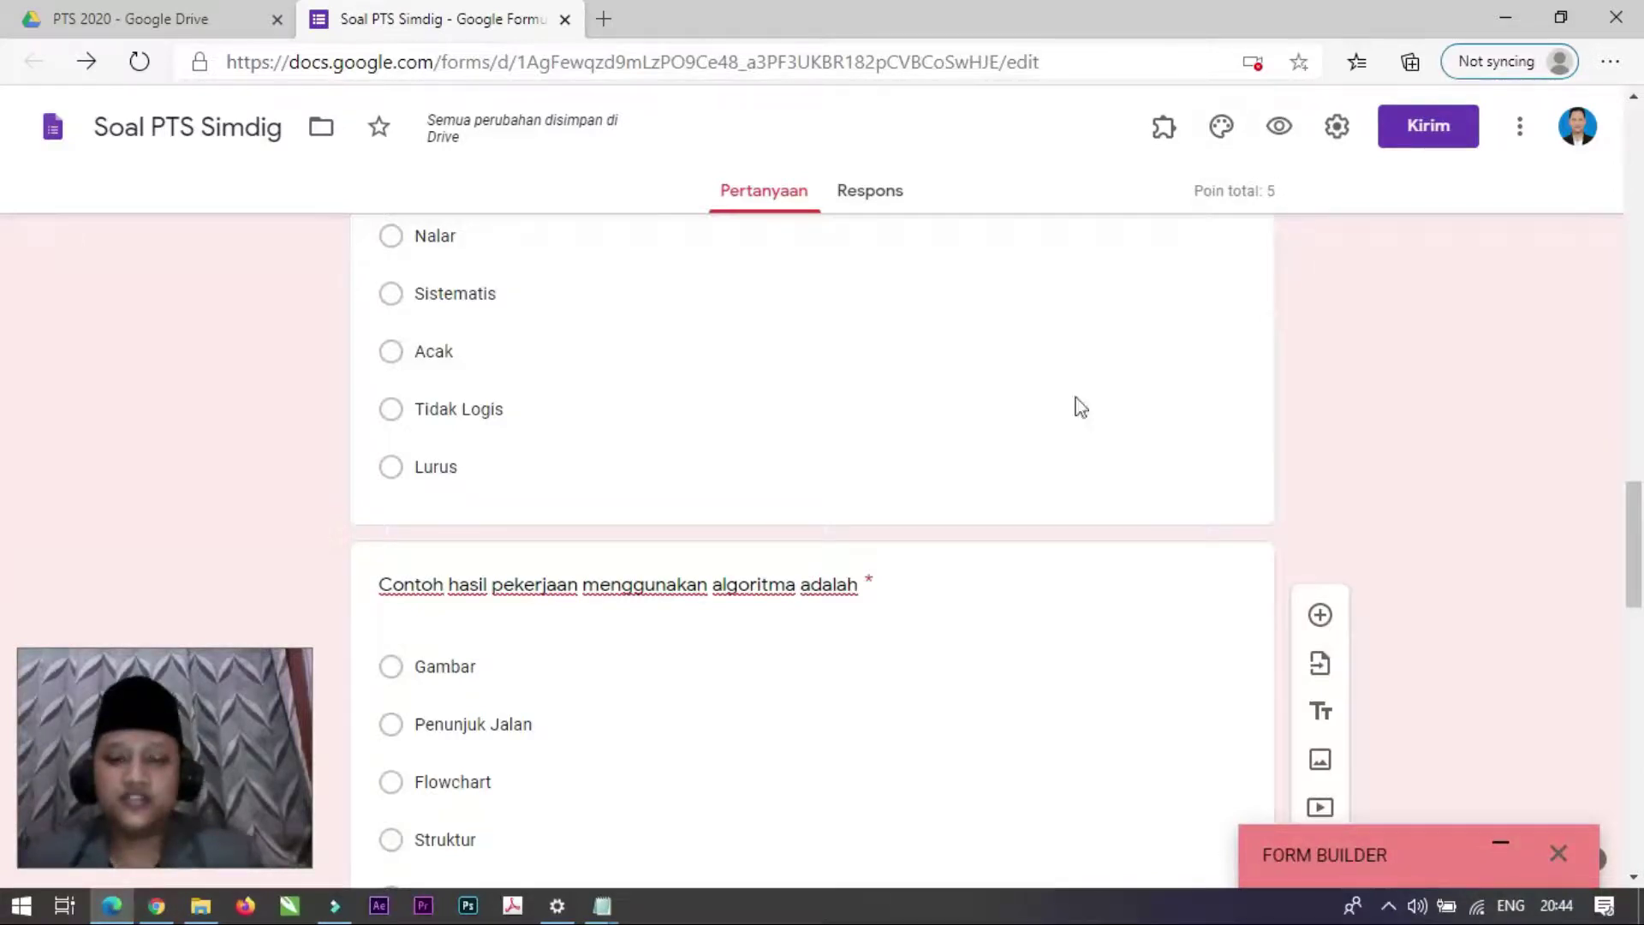
scroll(826, 477, down, 10)
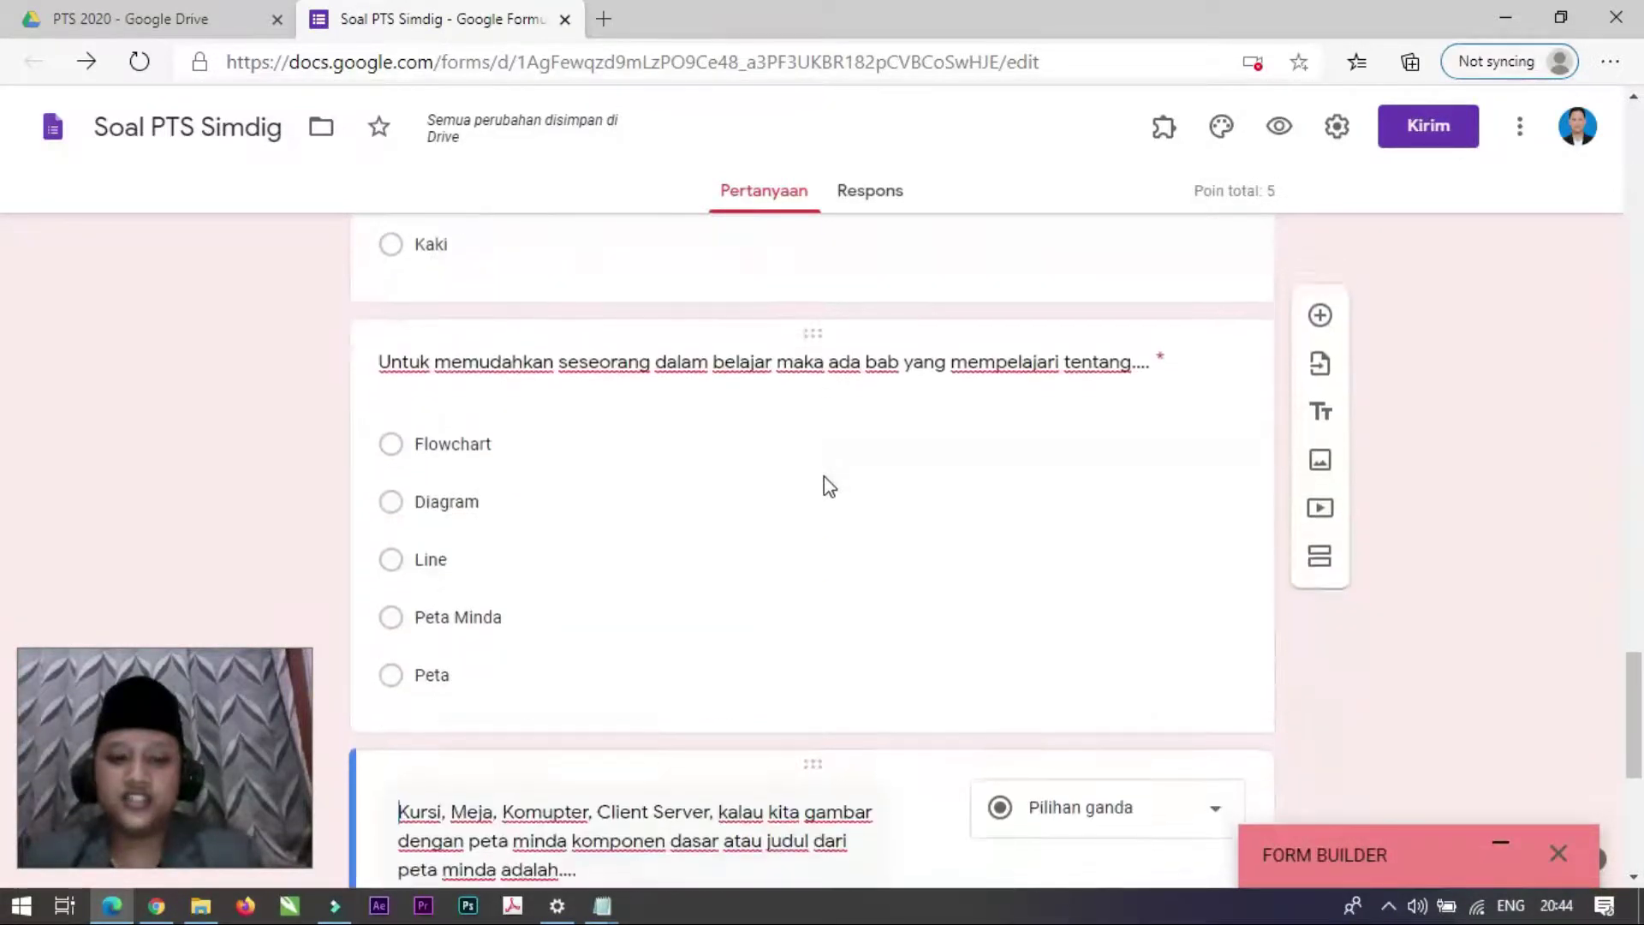
scroll(864, 514, down, 3)
scroll(892, 544, up, 10)
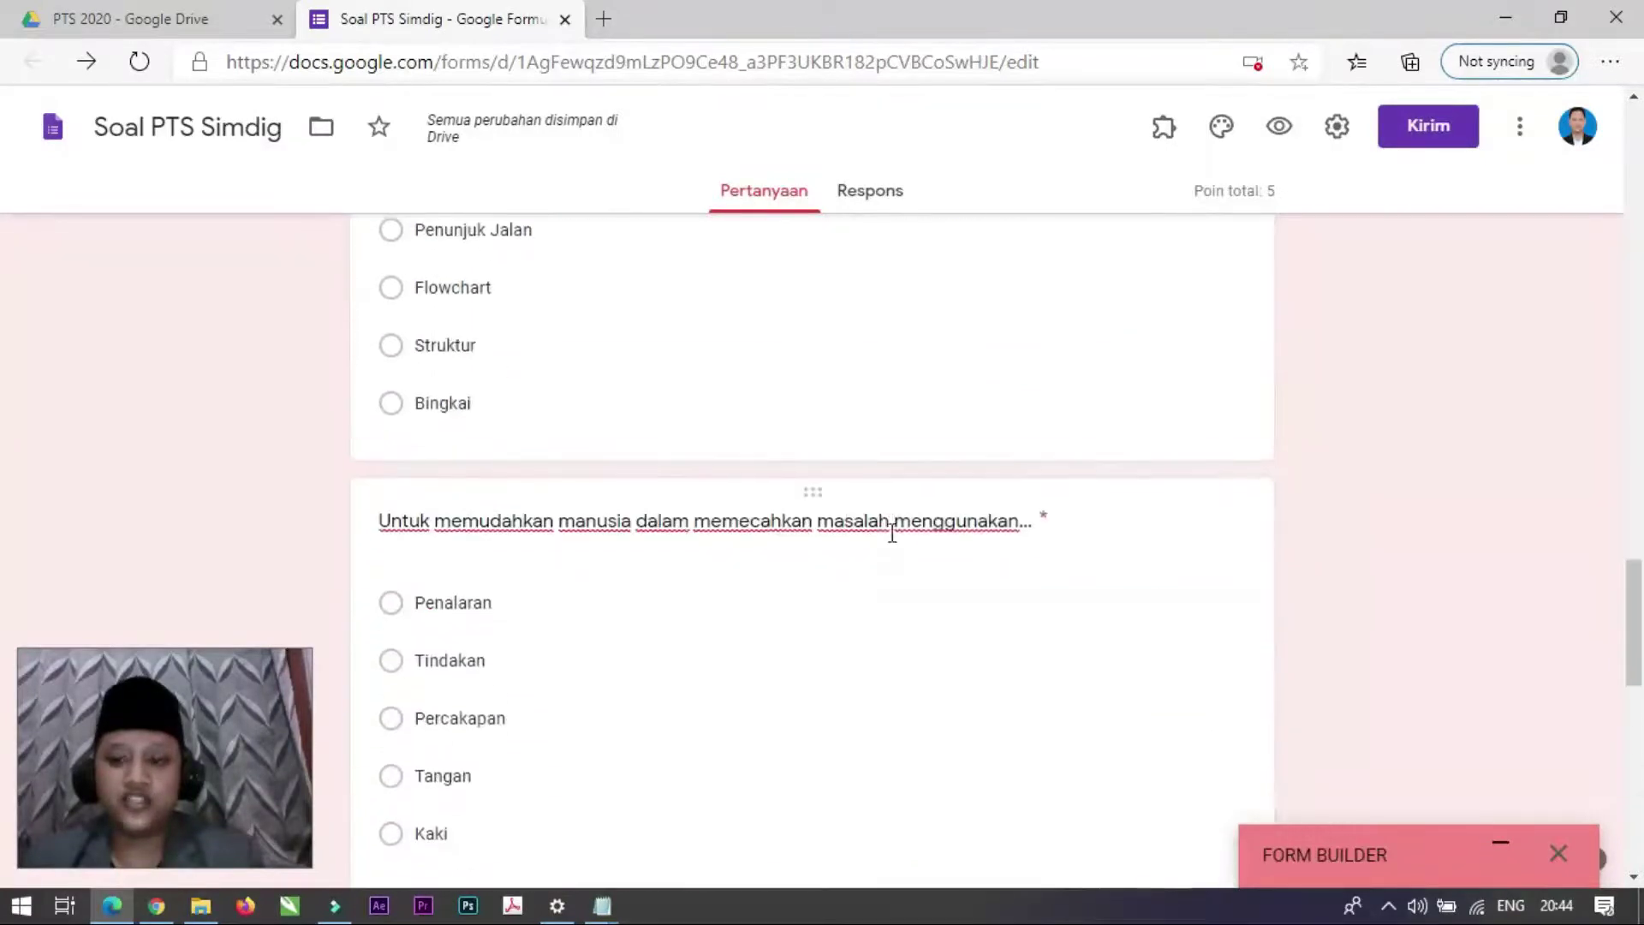
scroll(893, 533, up, 10)
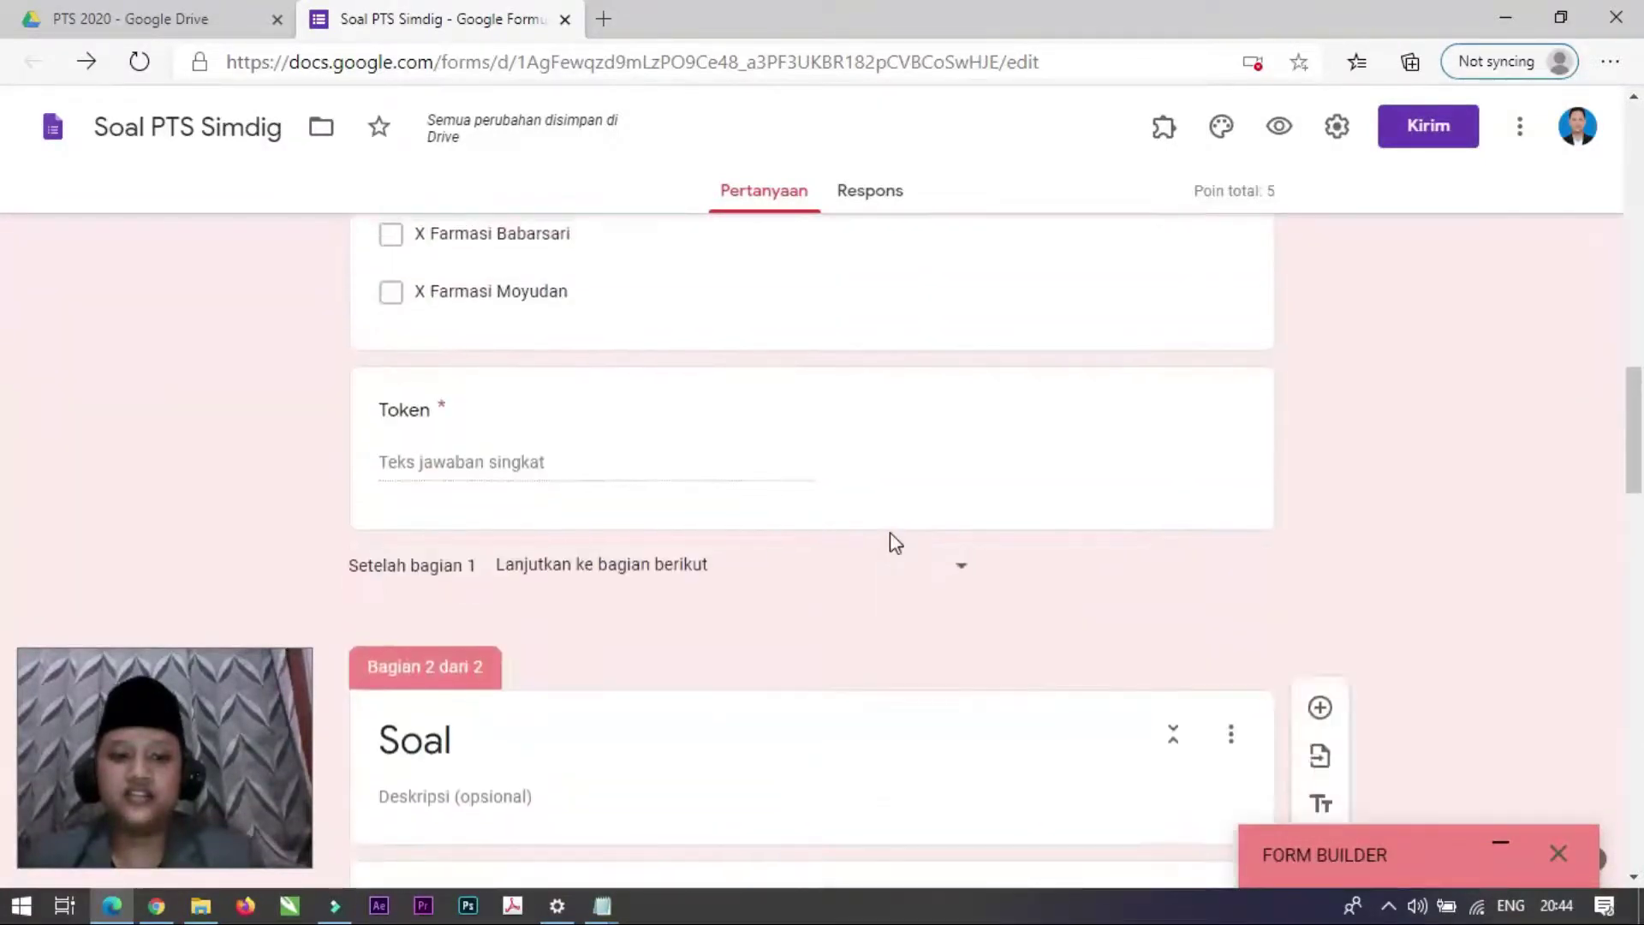
scroll(890, 532, up, 10)
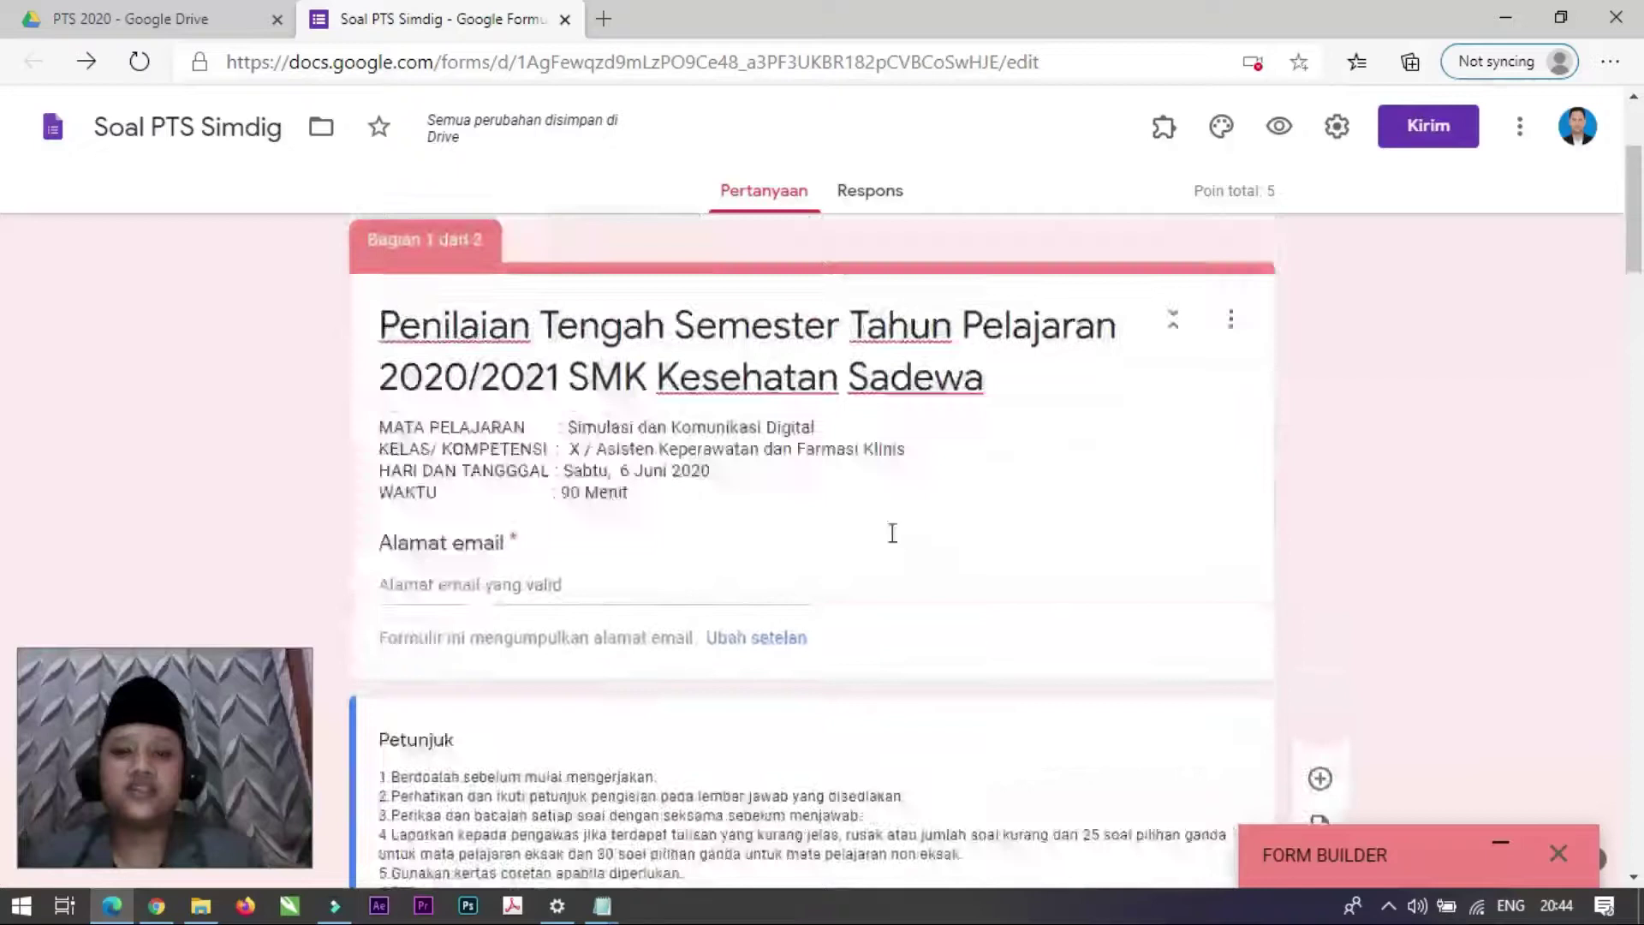
scroll(893, 533, up, 3)
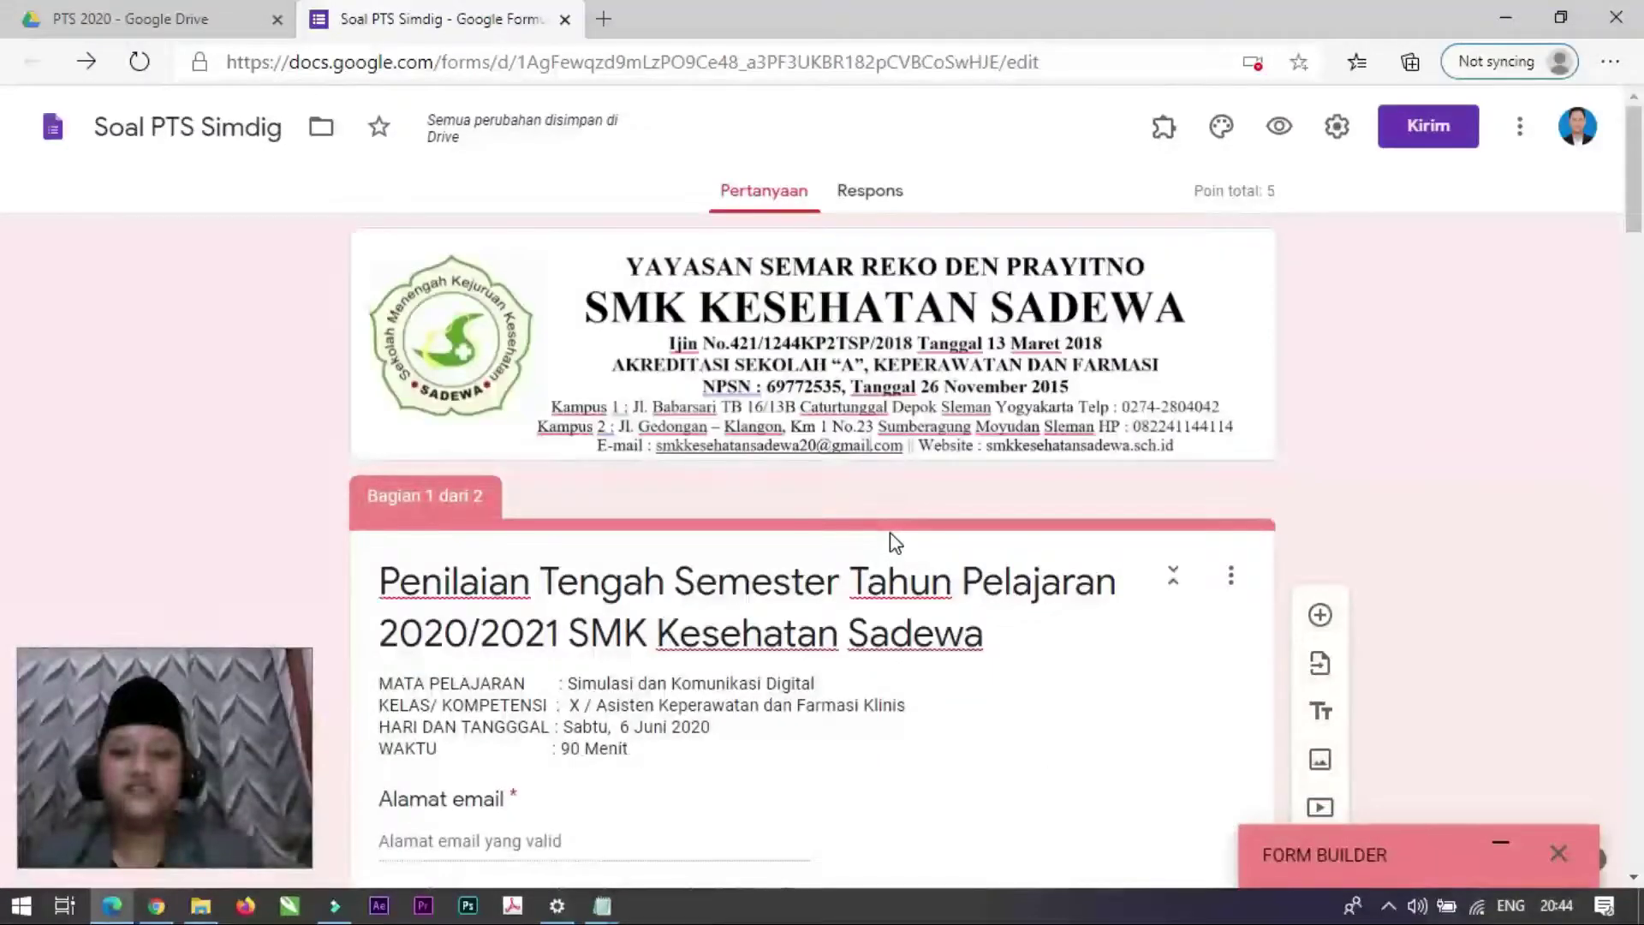
scroll(892, 535, down, 5)
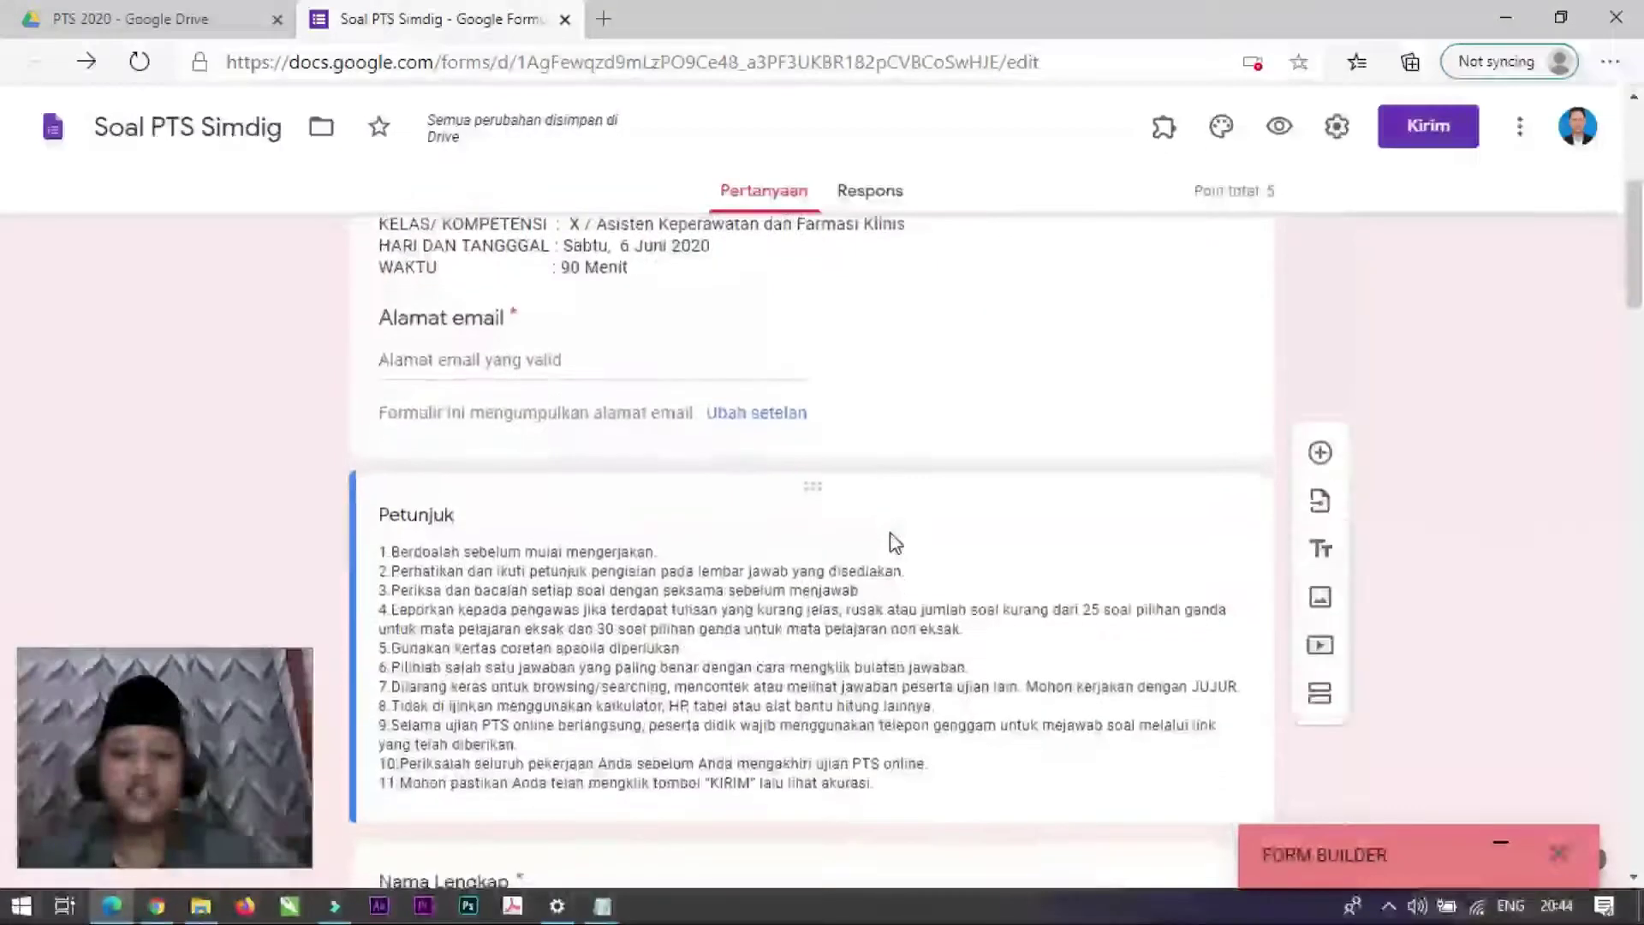
scroll(891, 533, down, 8)
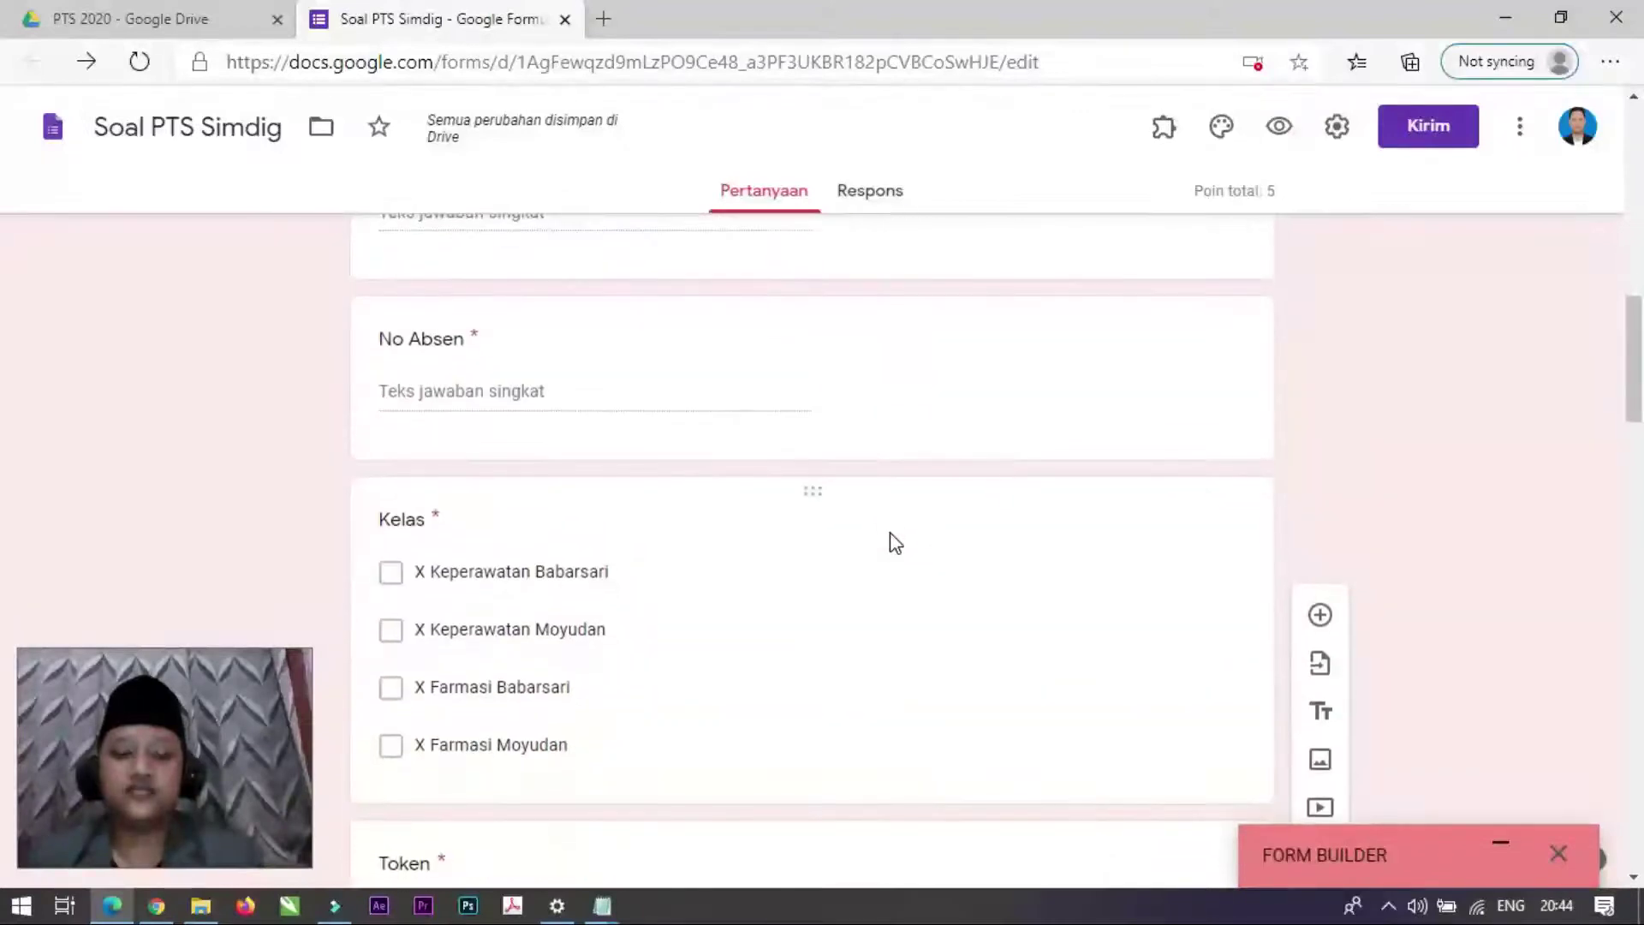
scroll(894, 543, down, 4)
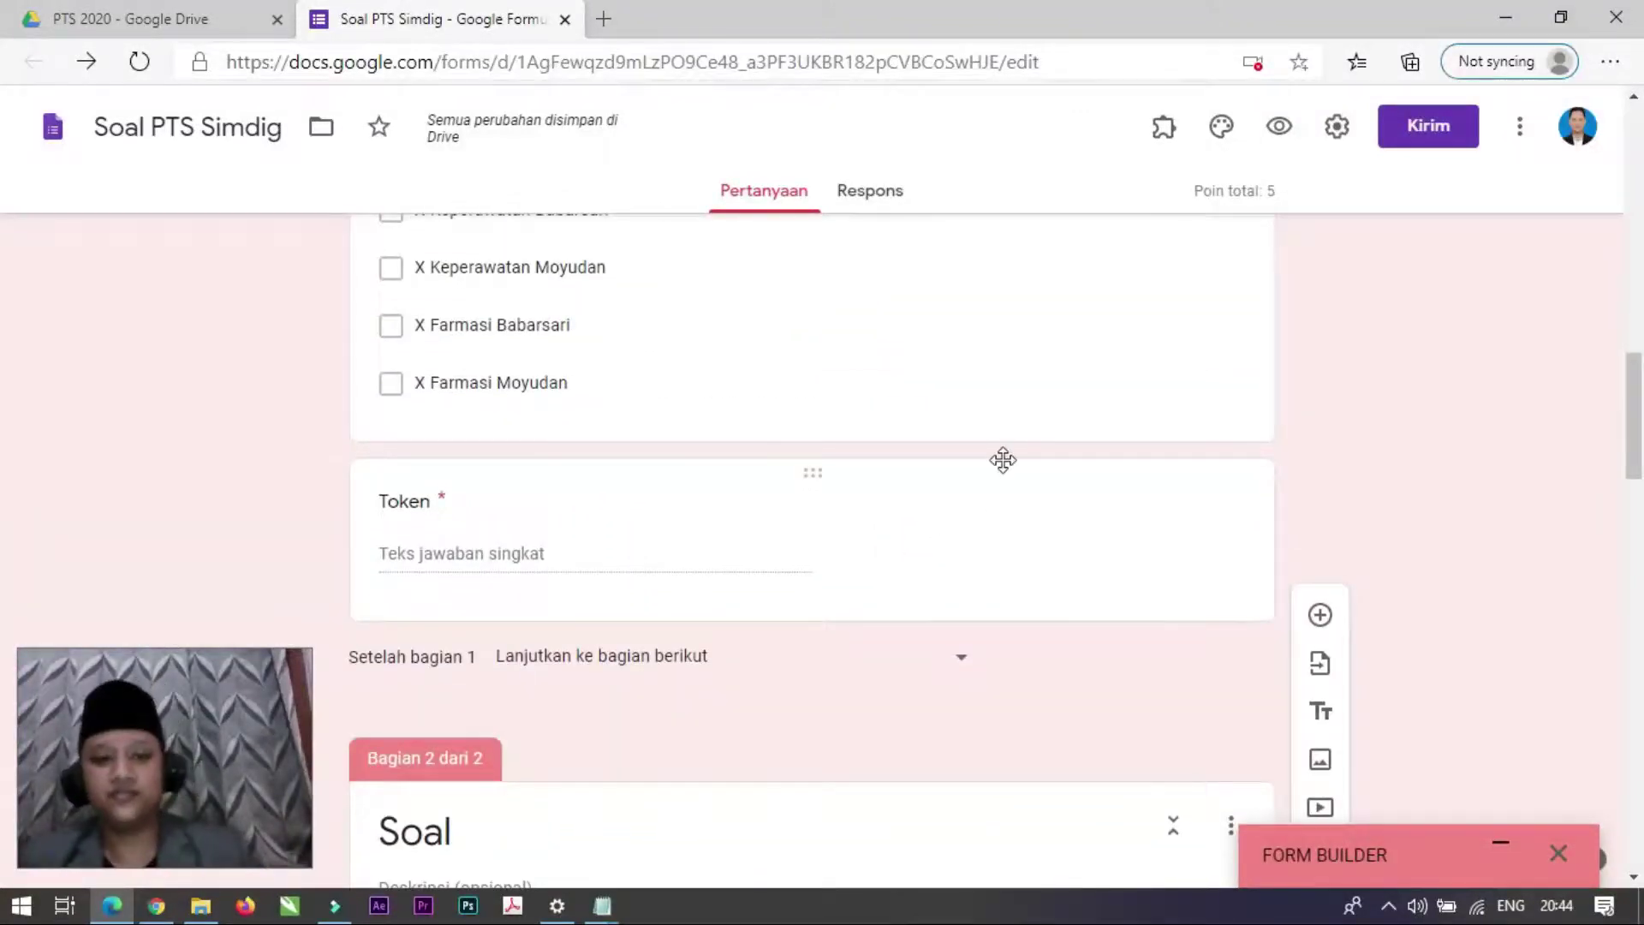
scroll(1006, 549, down, 8)
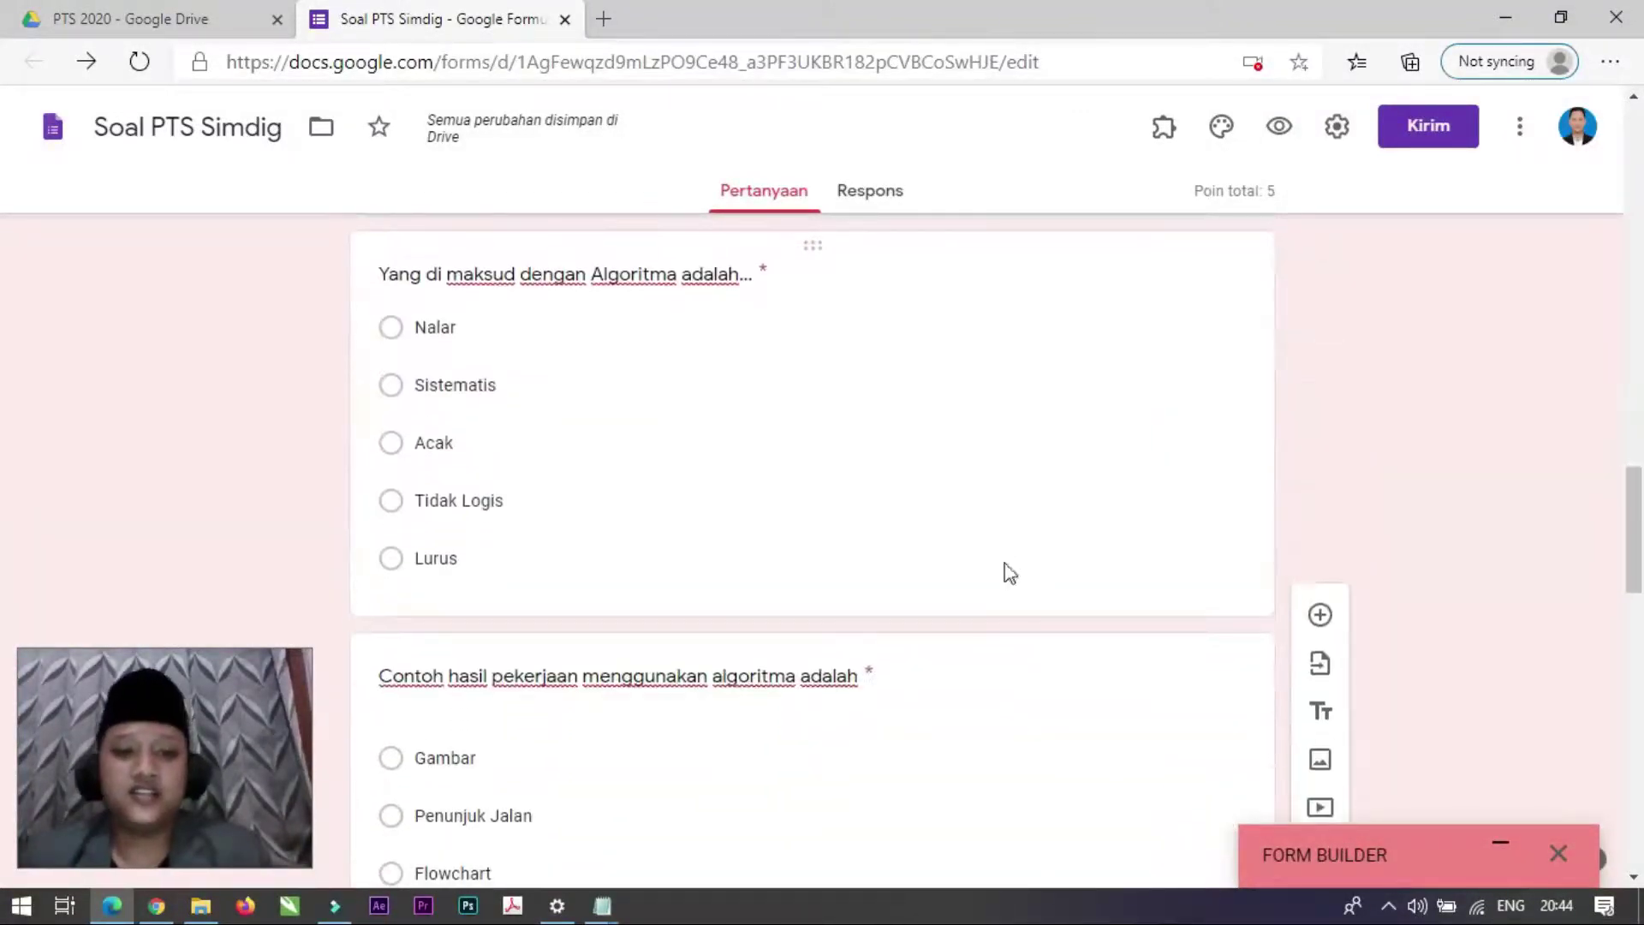
scroll(1071, 514, up, 2)
scroll(1019, 496, up, 2)
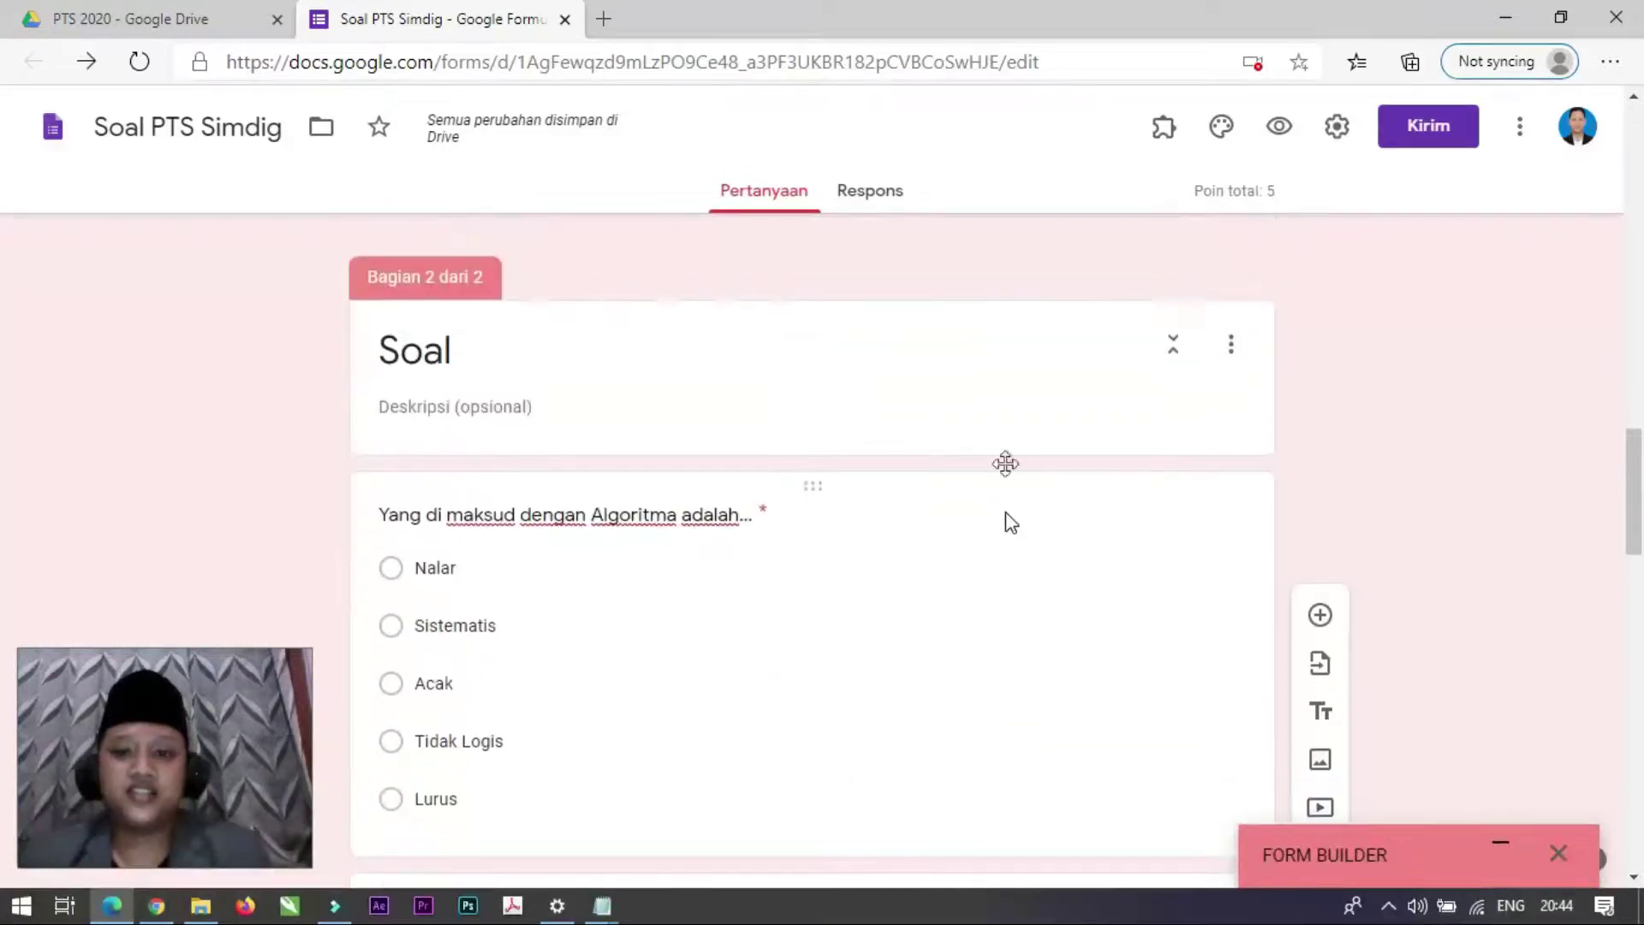
click(1282, 131)
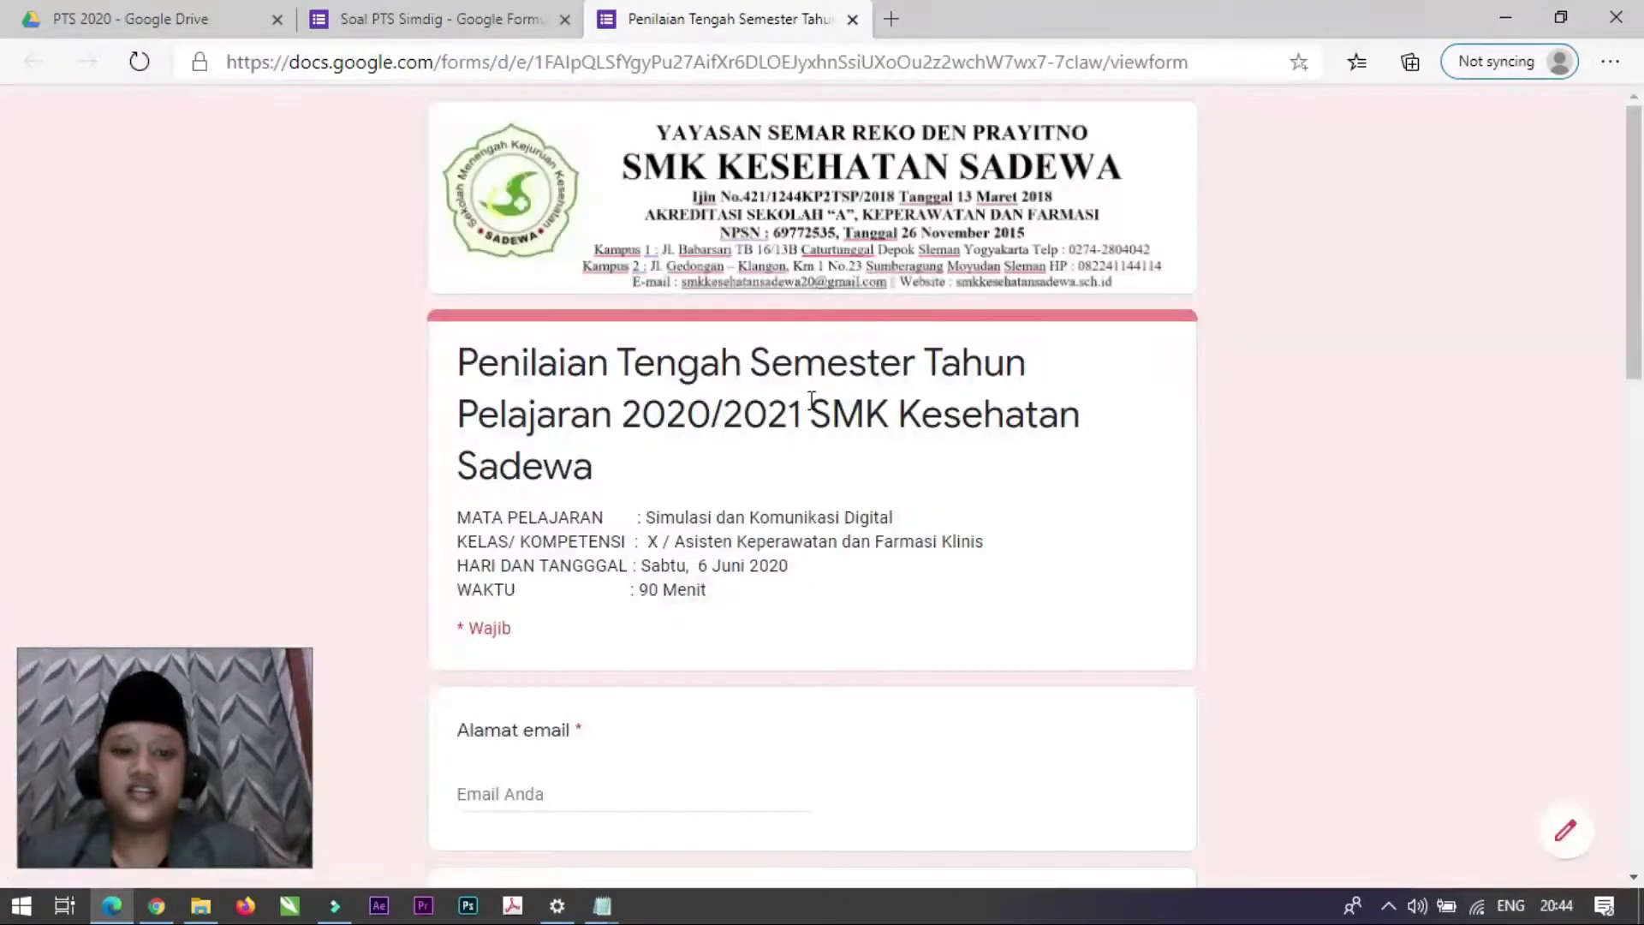
scroll(811, 400, down, 10)
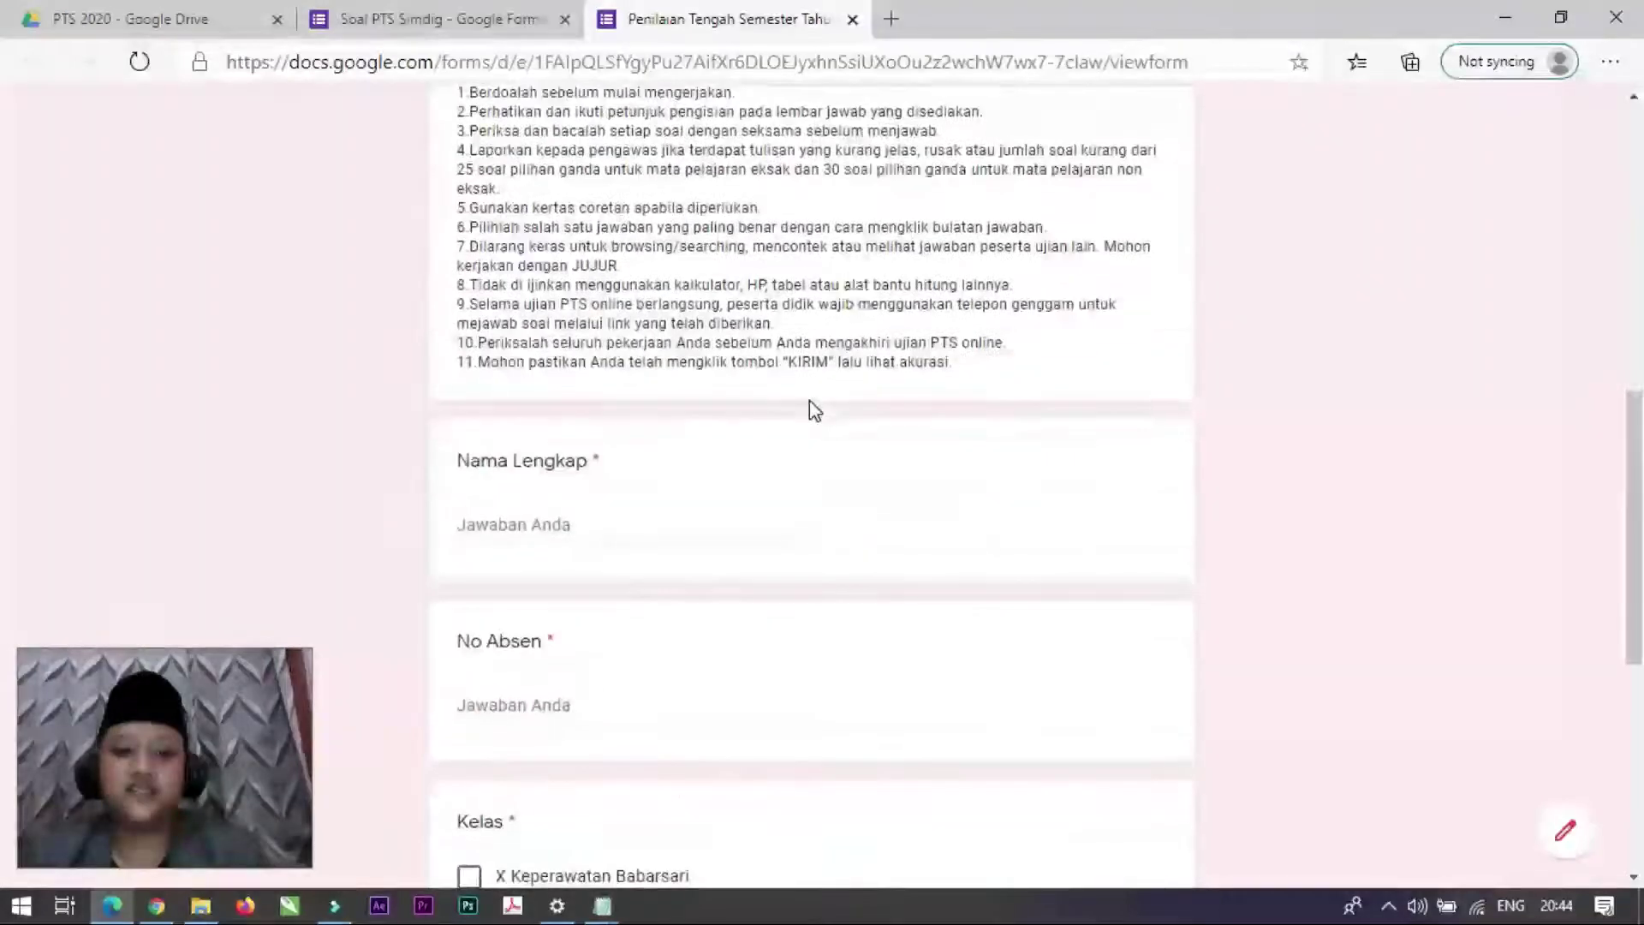
scroll(812, 410, down, 4)
scroll(812, 410, down, 3)
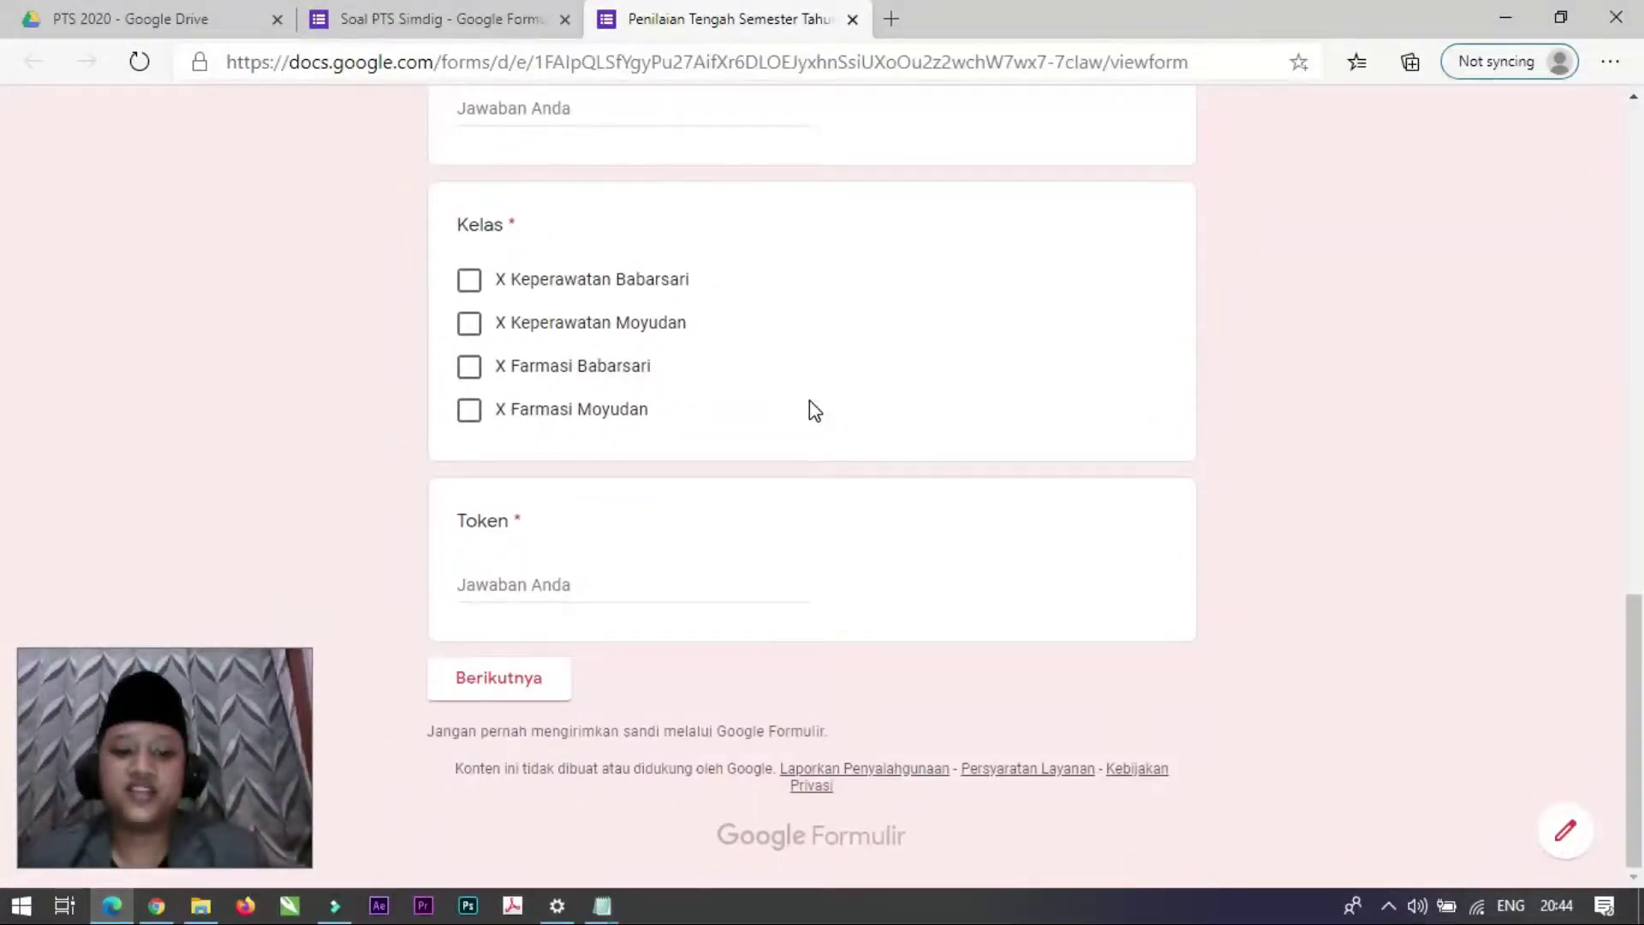
scroll(810, 401, up, 15)
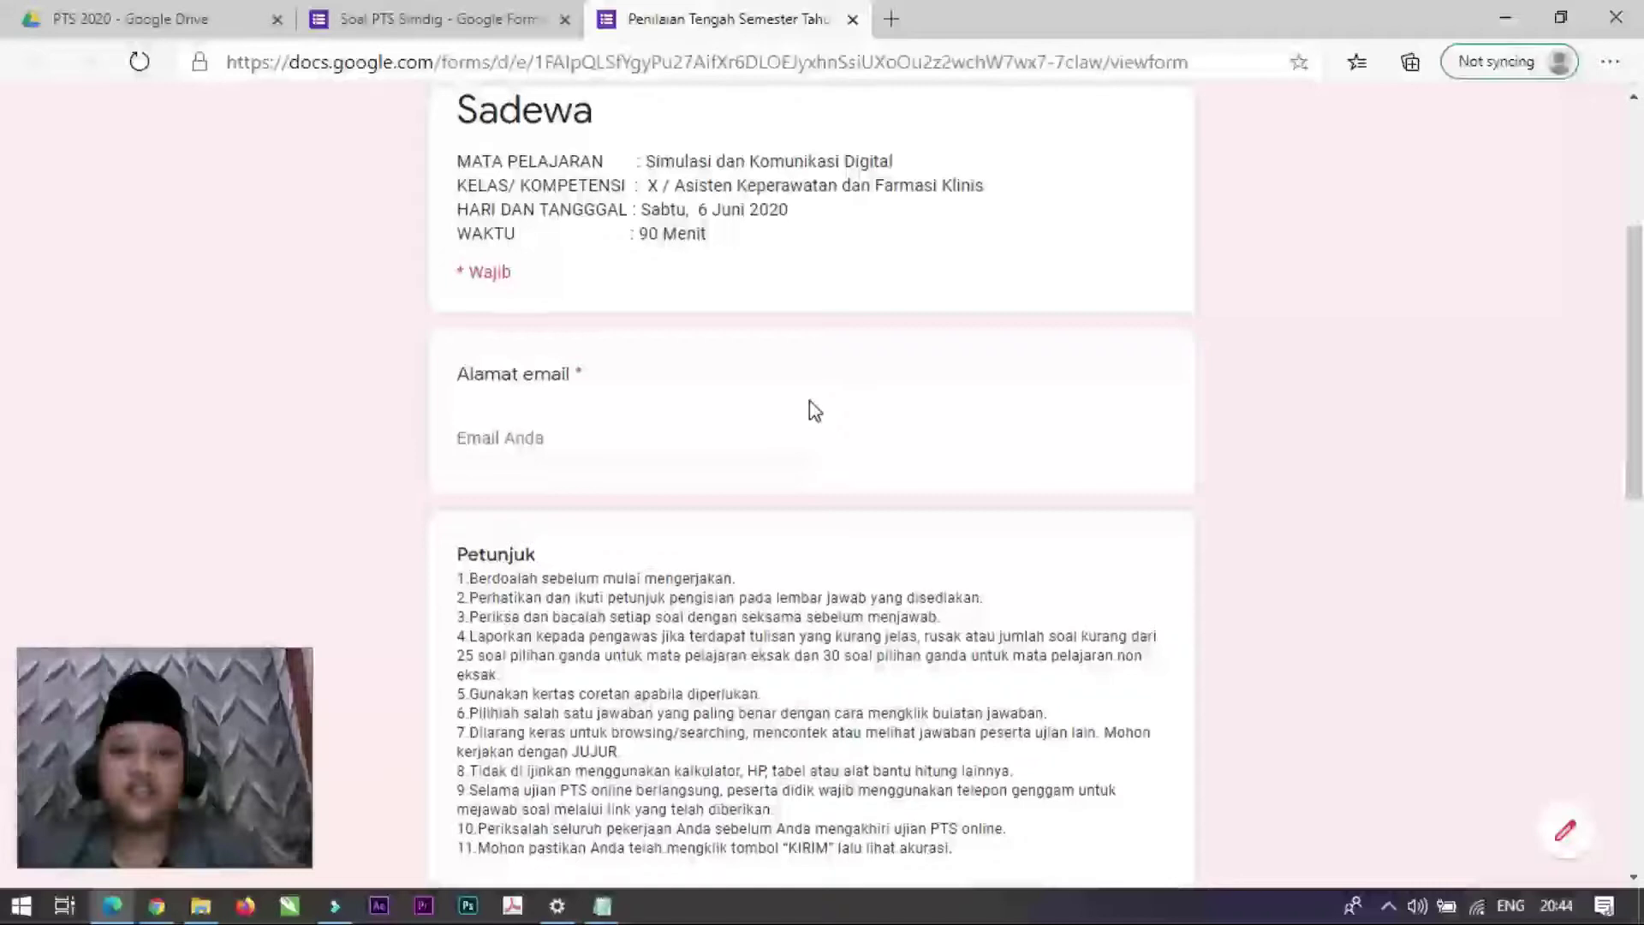
scroll(810, 399, up, 1)
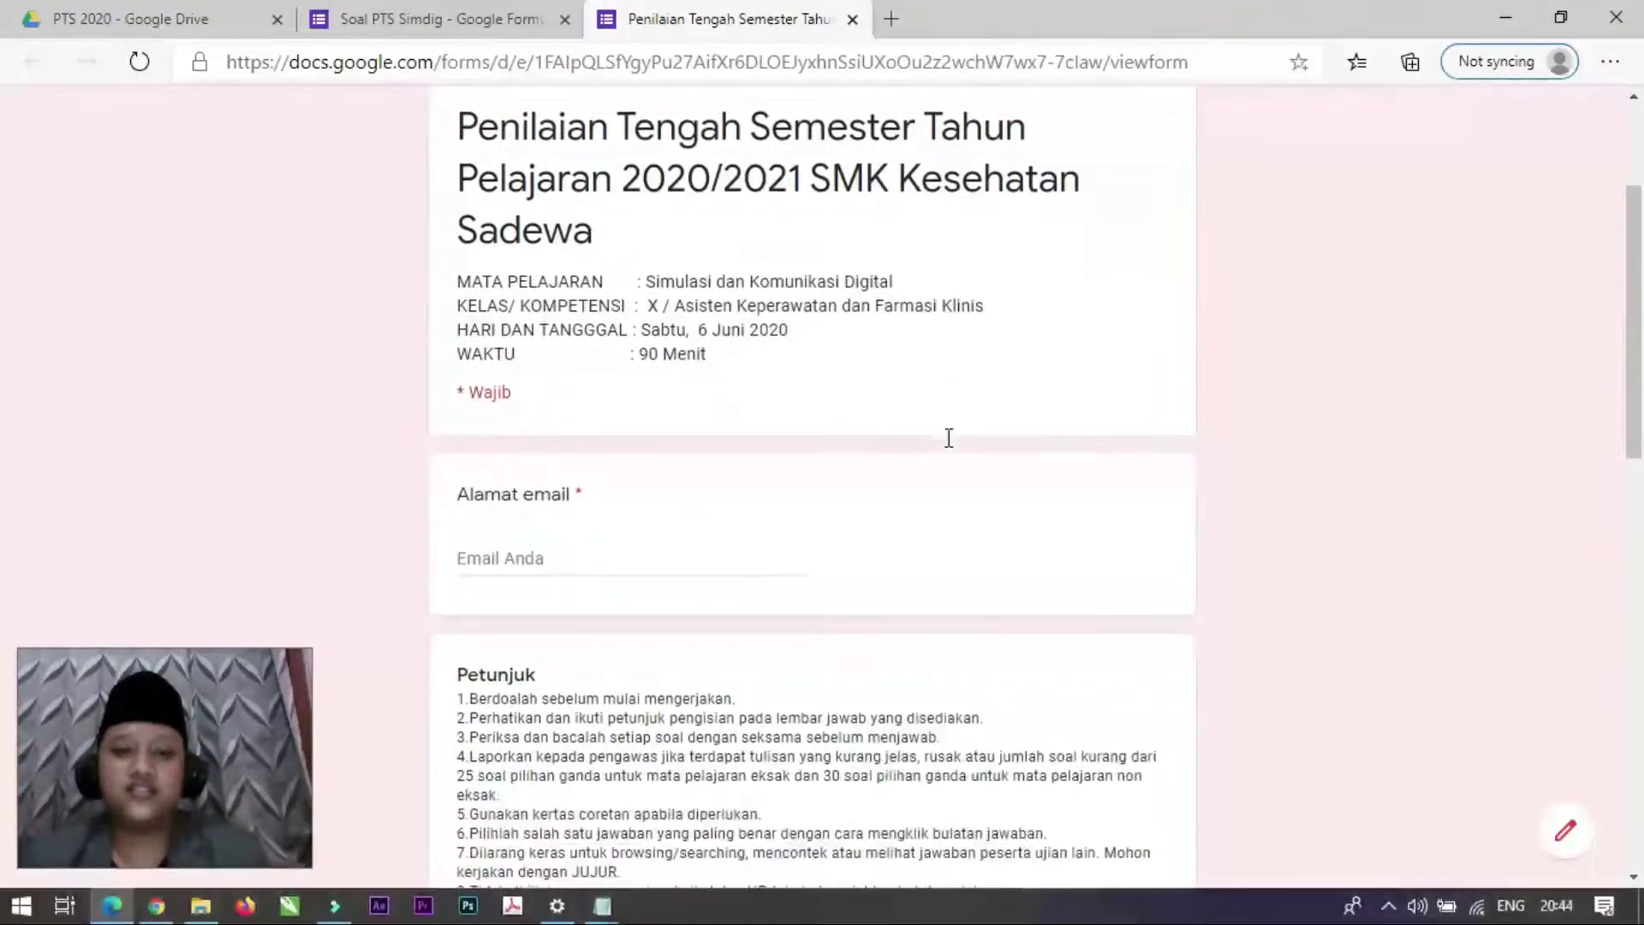
scroll(561, 572, down, 2)
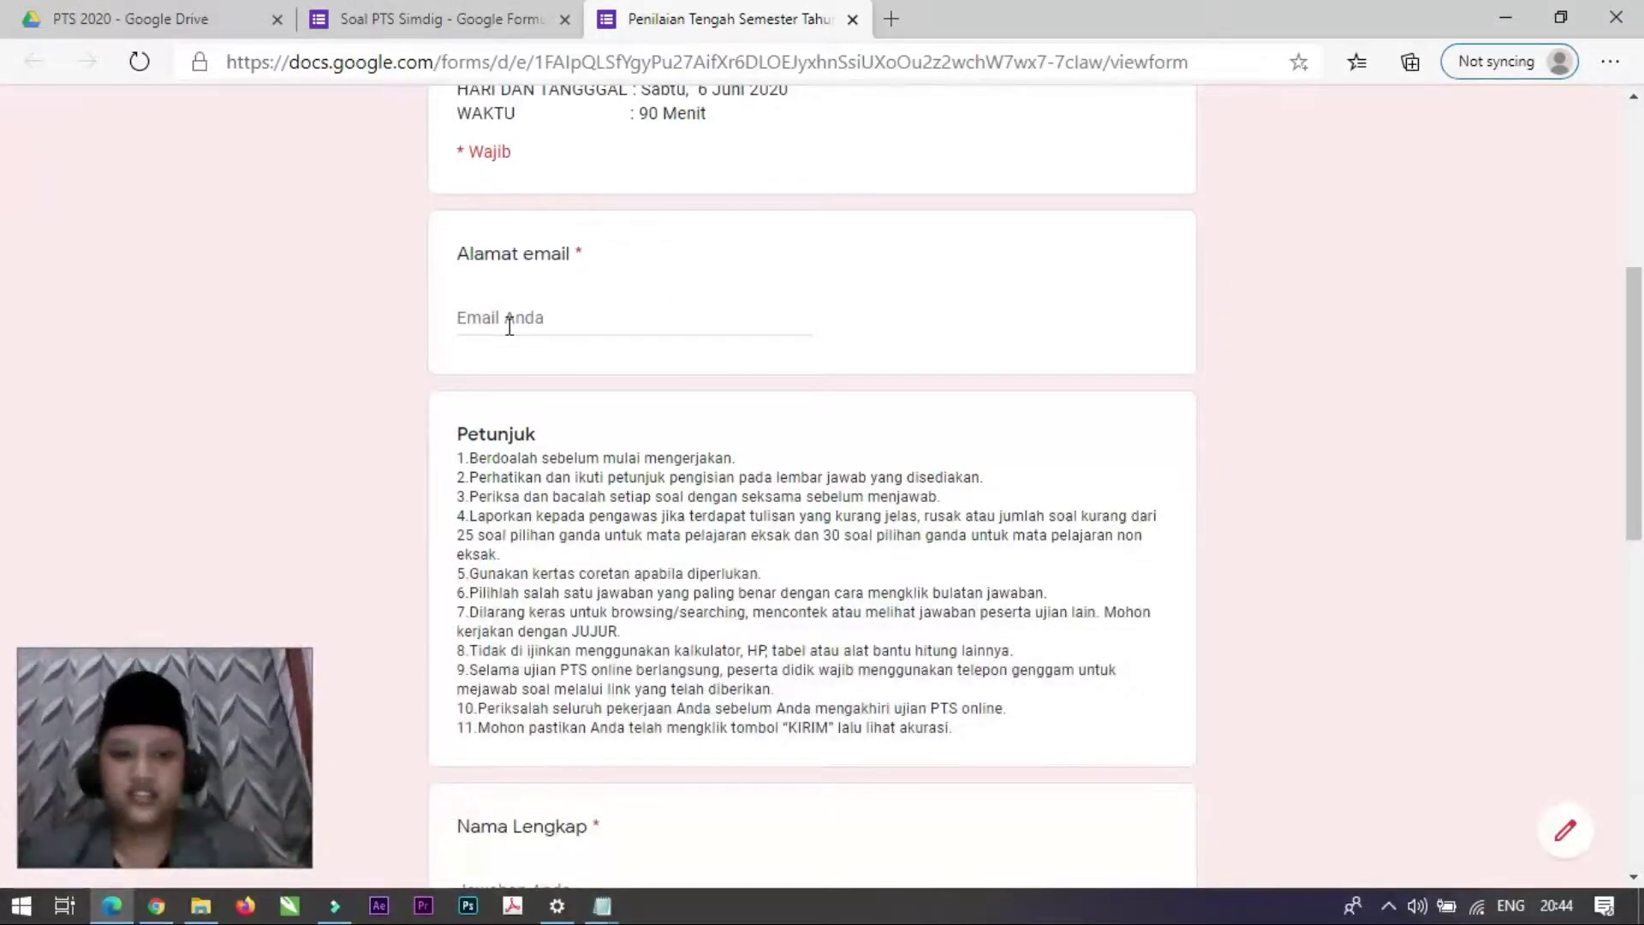
scroll(631, 420, down, 4)
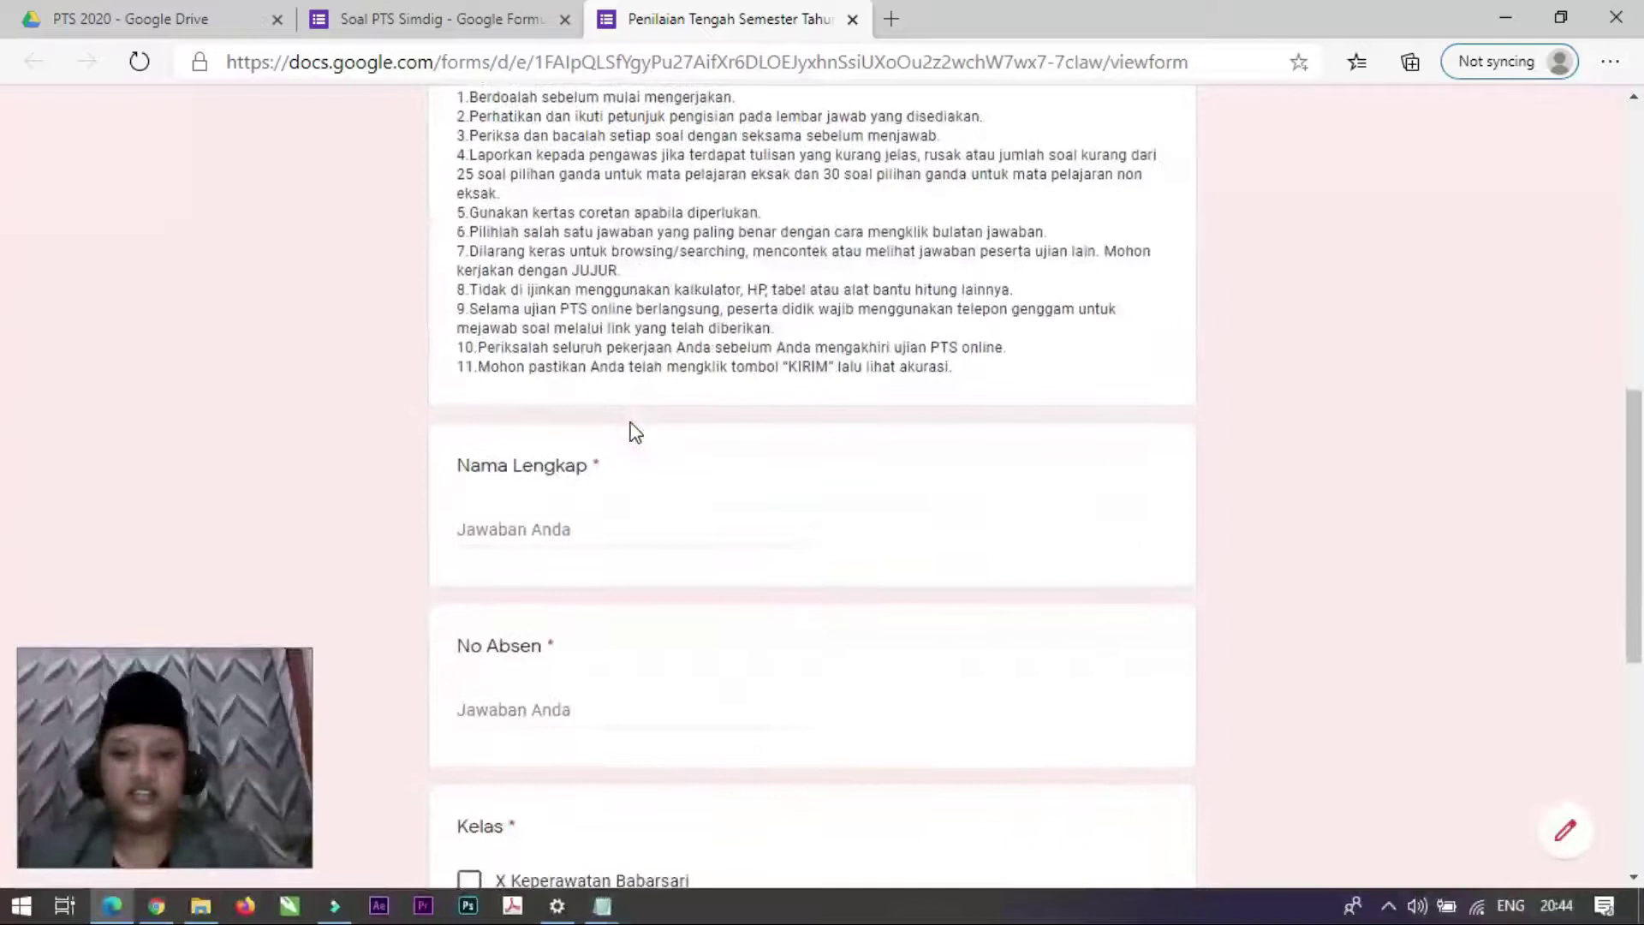
scroll(640, 428, up, 5)
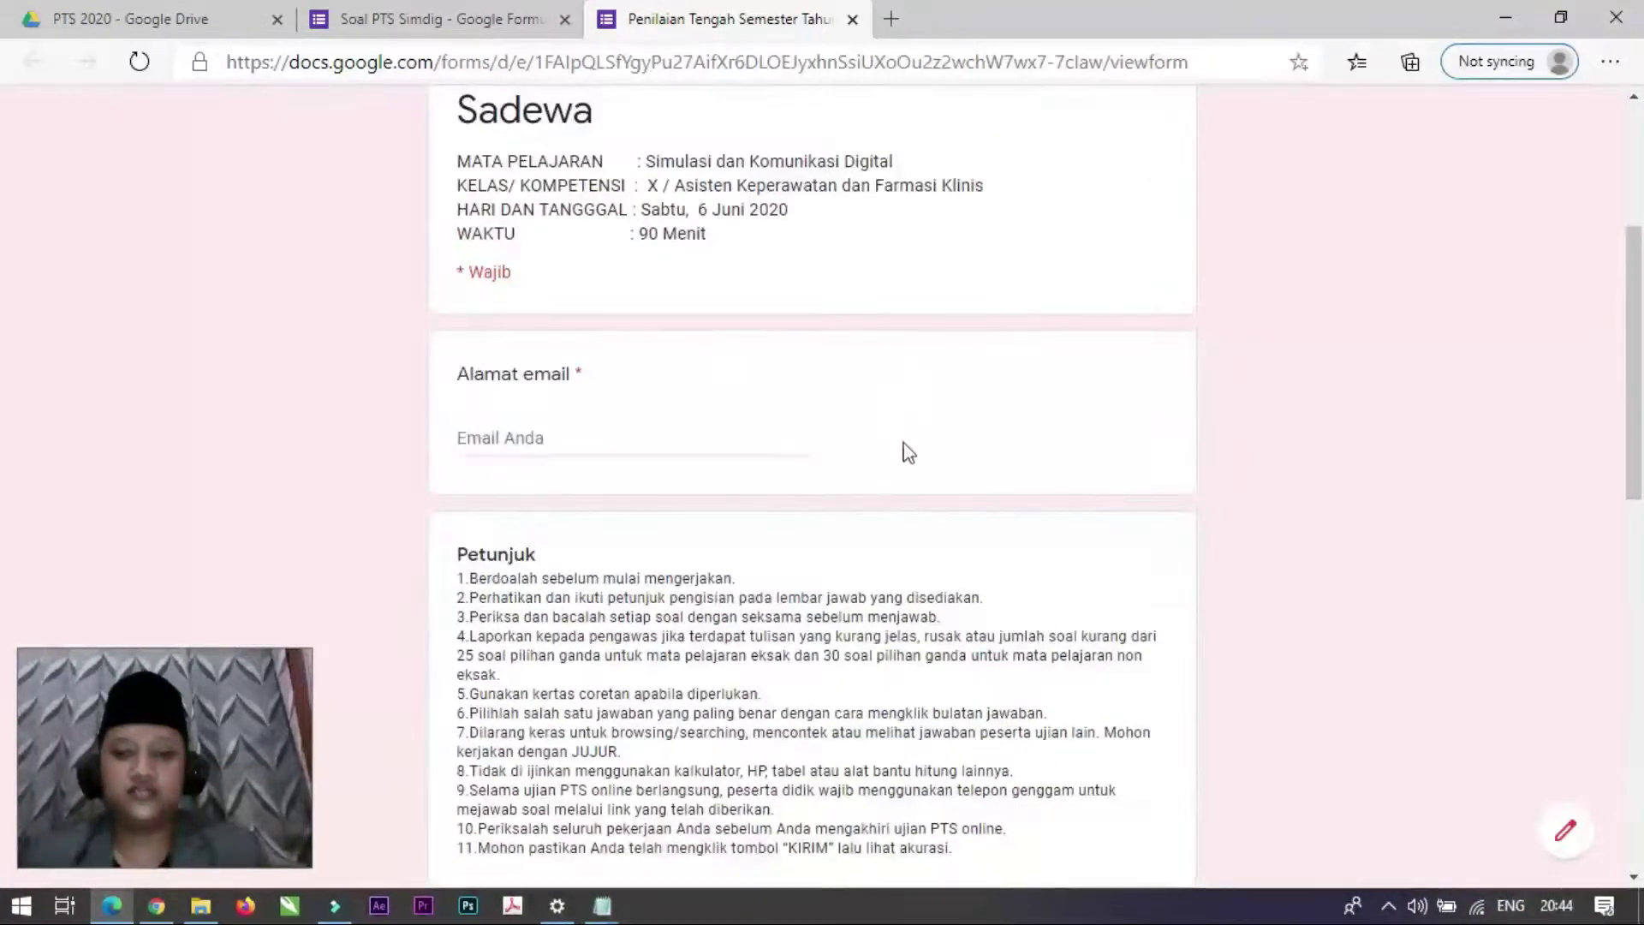
scroll(908, 452, down, 5)
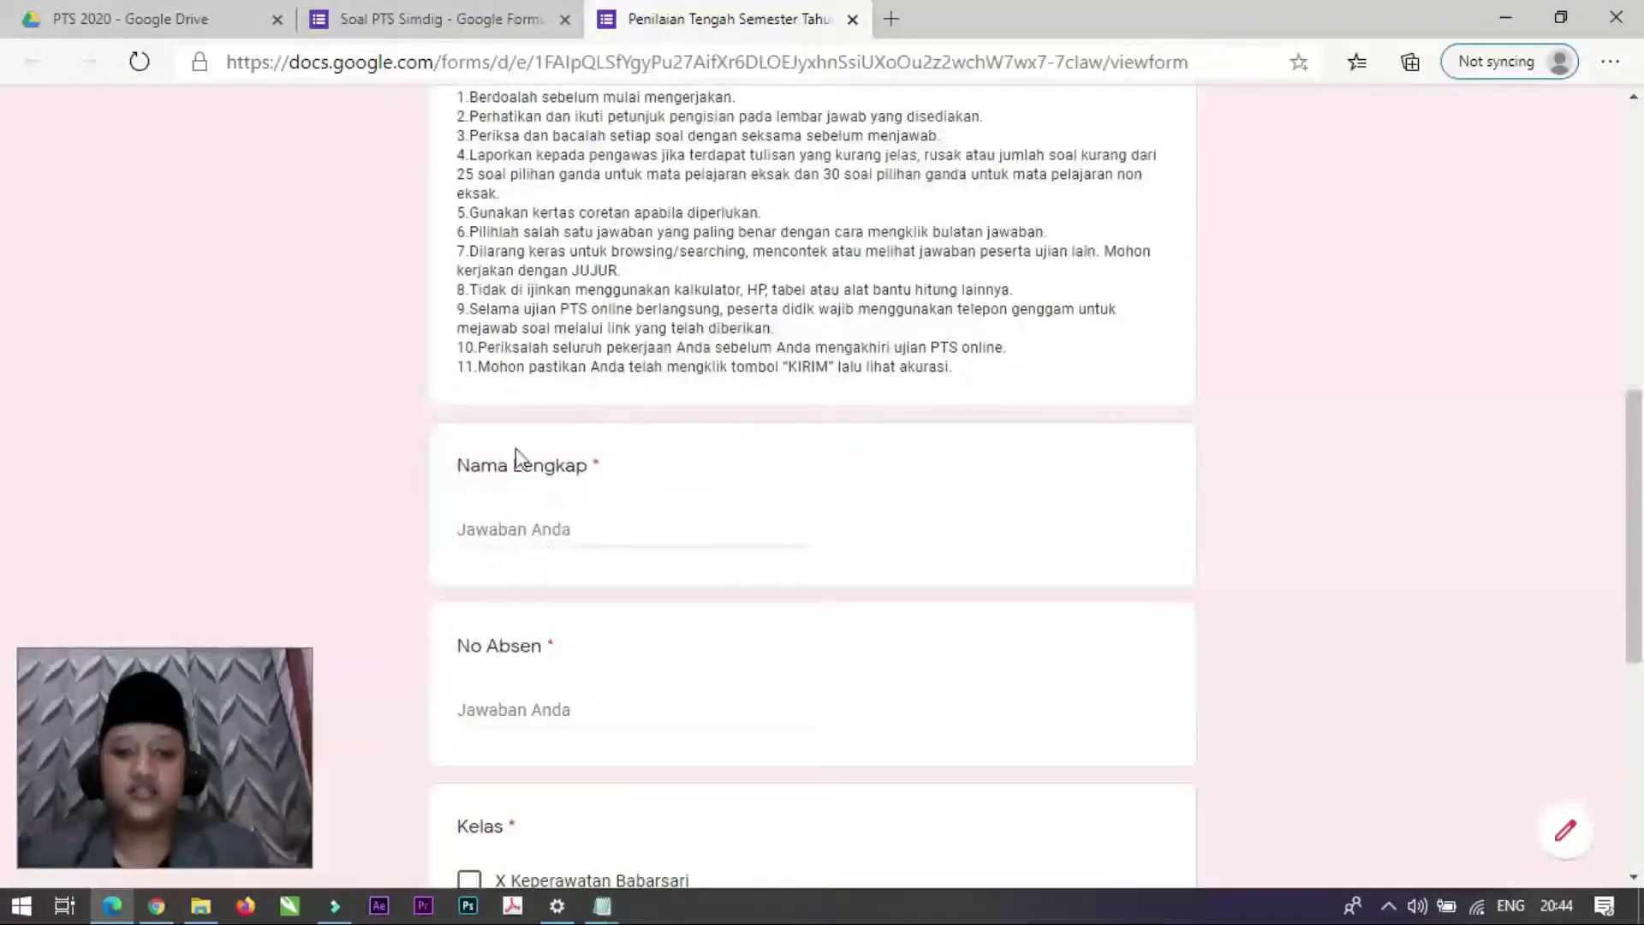
scroll(595, 639, down, 3)
scroll(638, 447, down, 4)
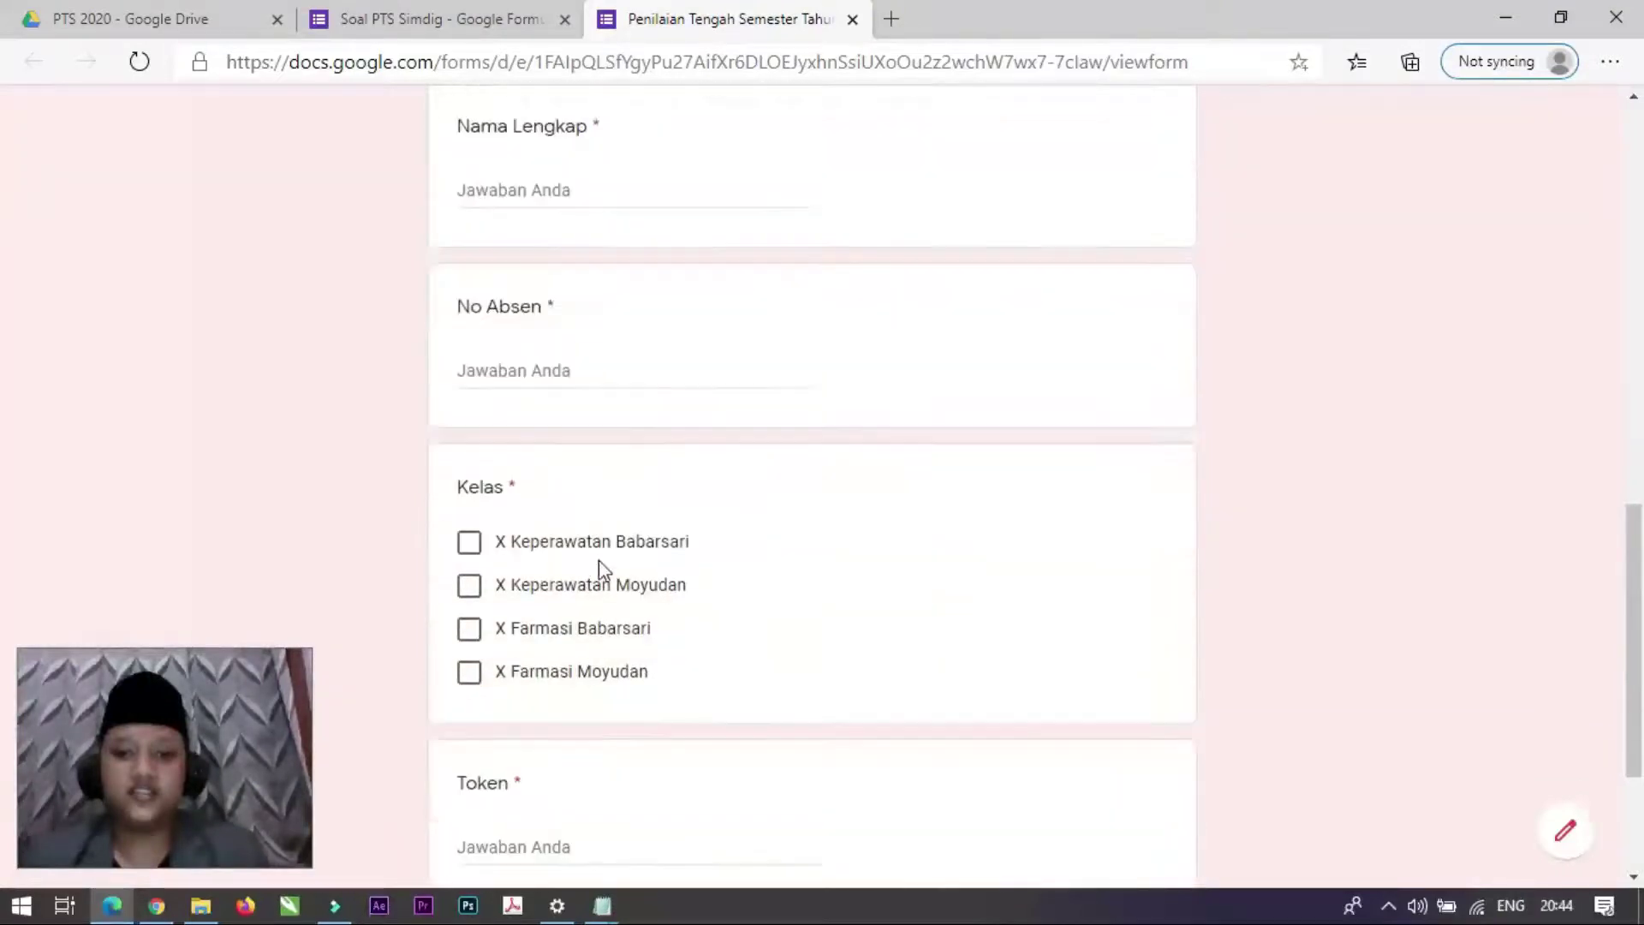
scroll(617, 531, up, 5)
scroll(563, 426, up, 4)
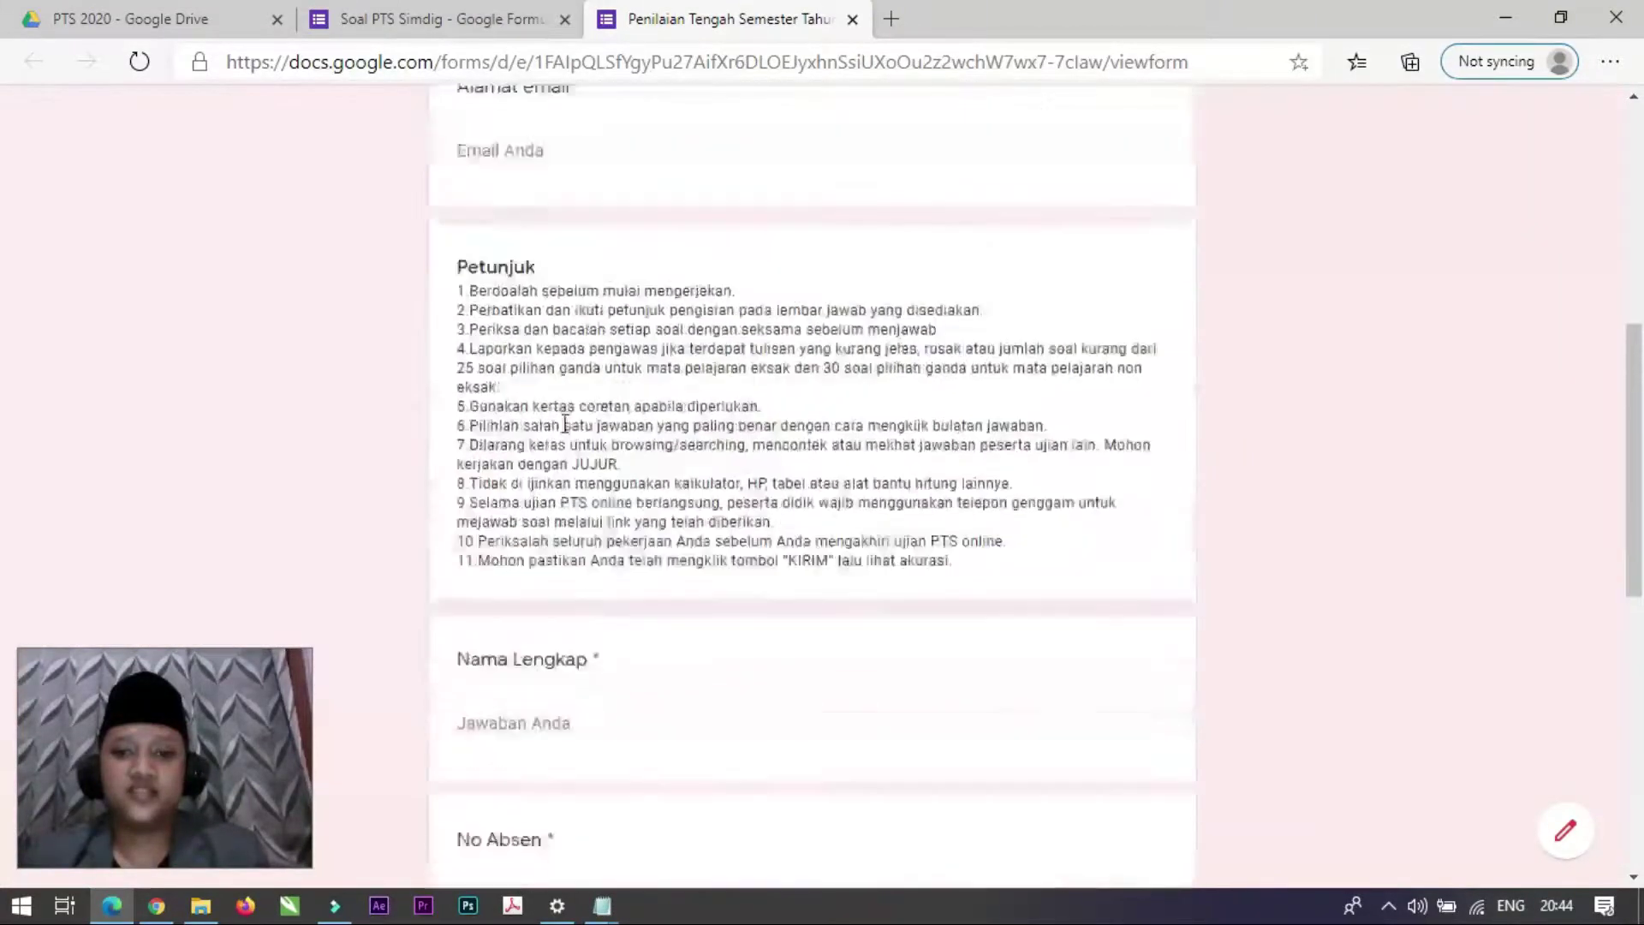
Step: Enter a test email address and the respondent's full name in the form preview
click(553, 193)
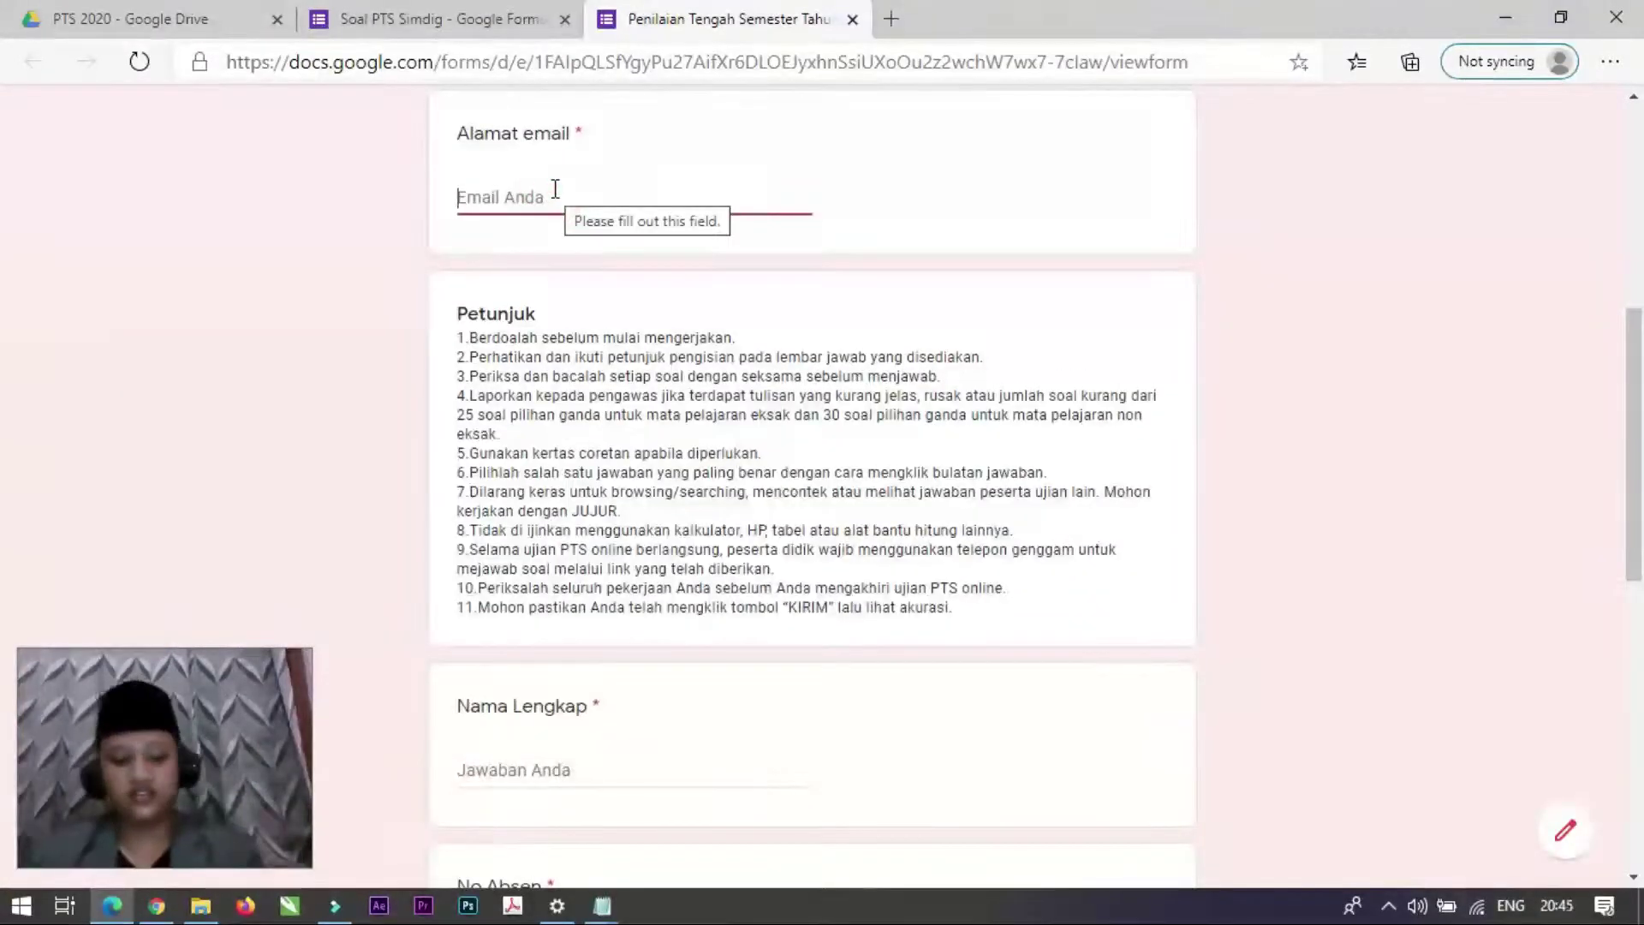
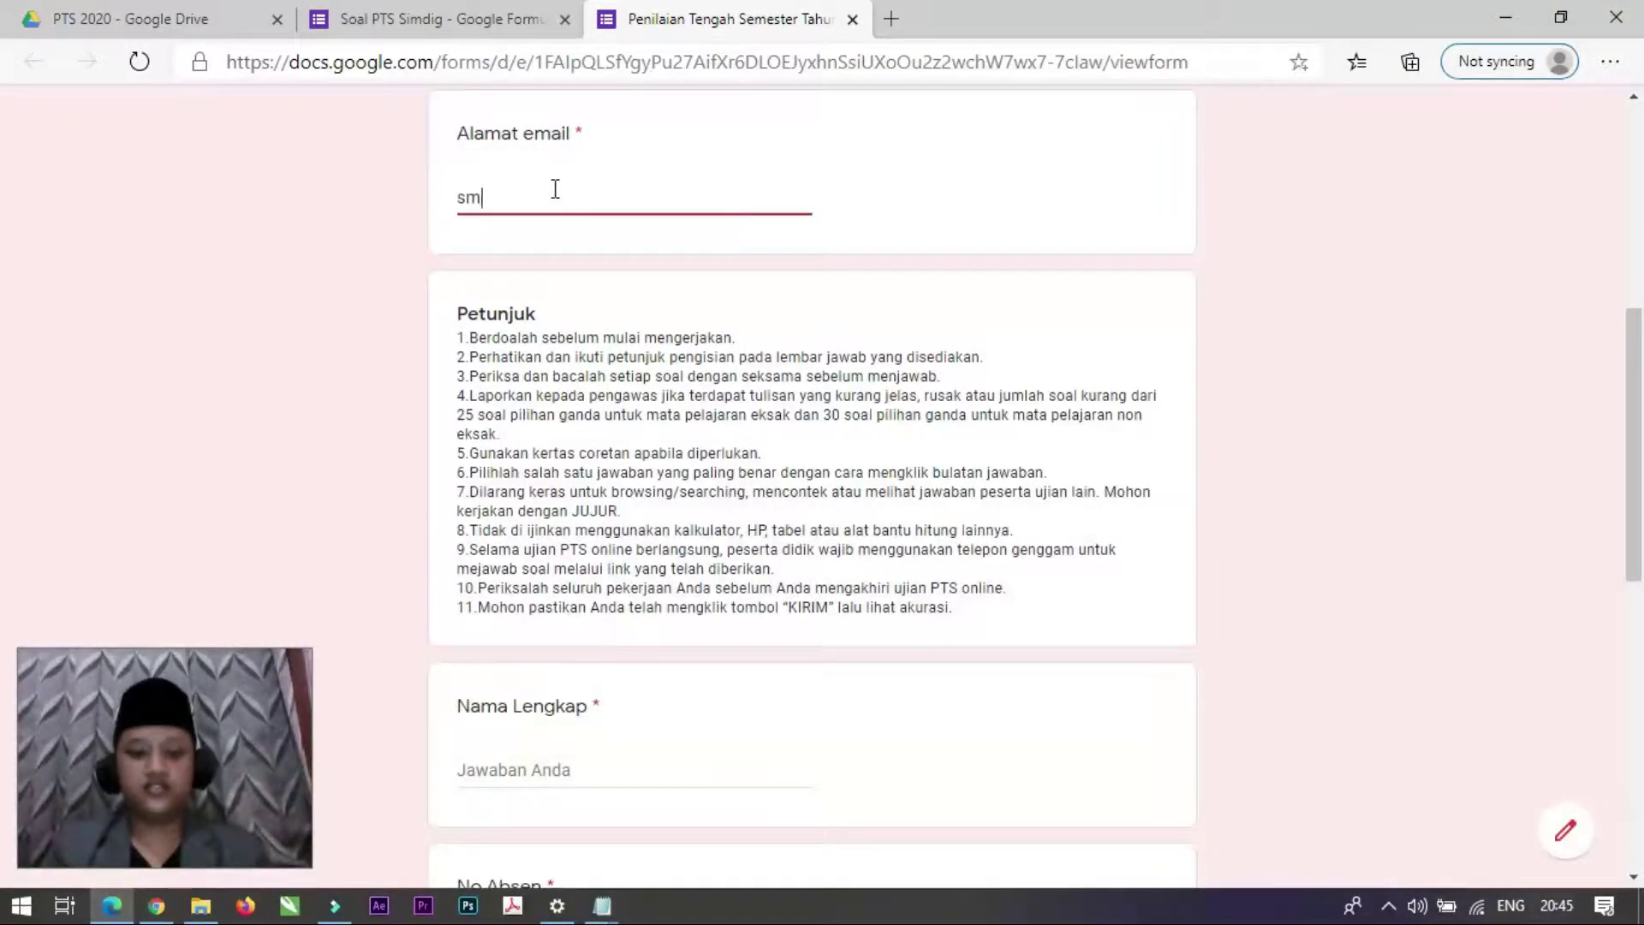
key(Tab)
scroll(642, 514, down, 4)
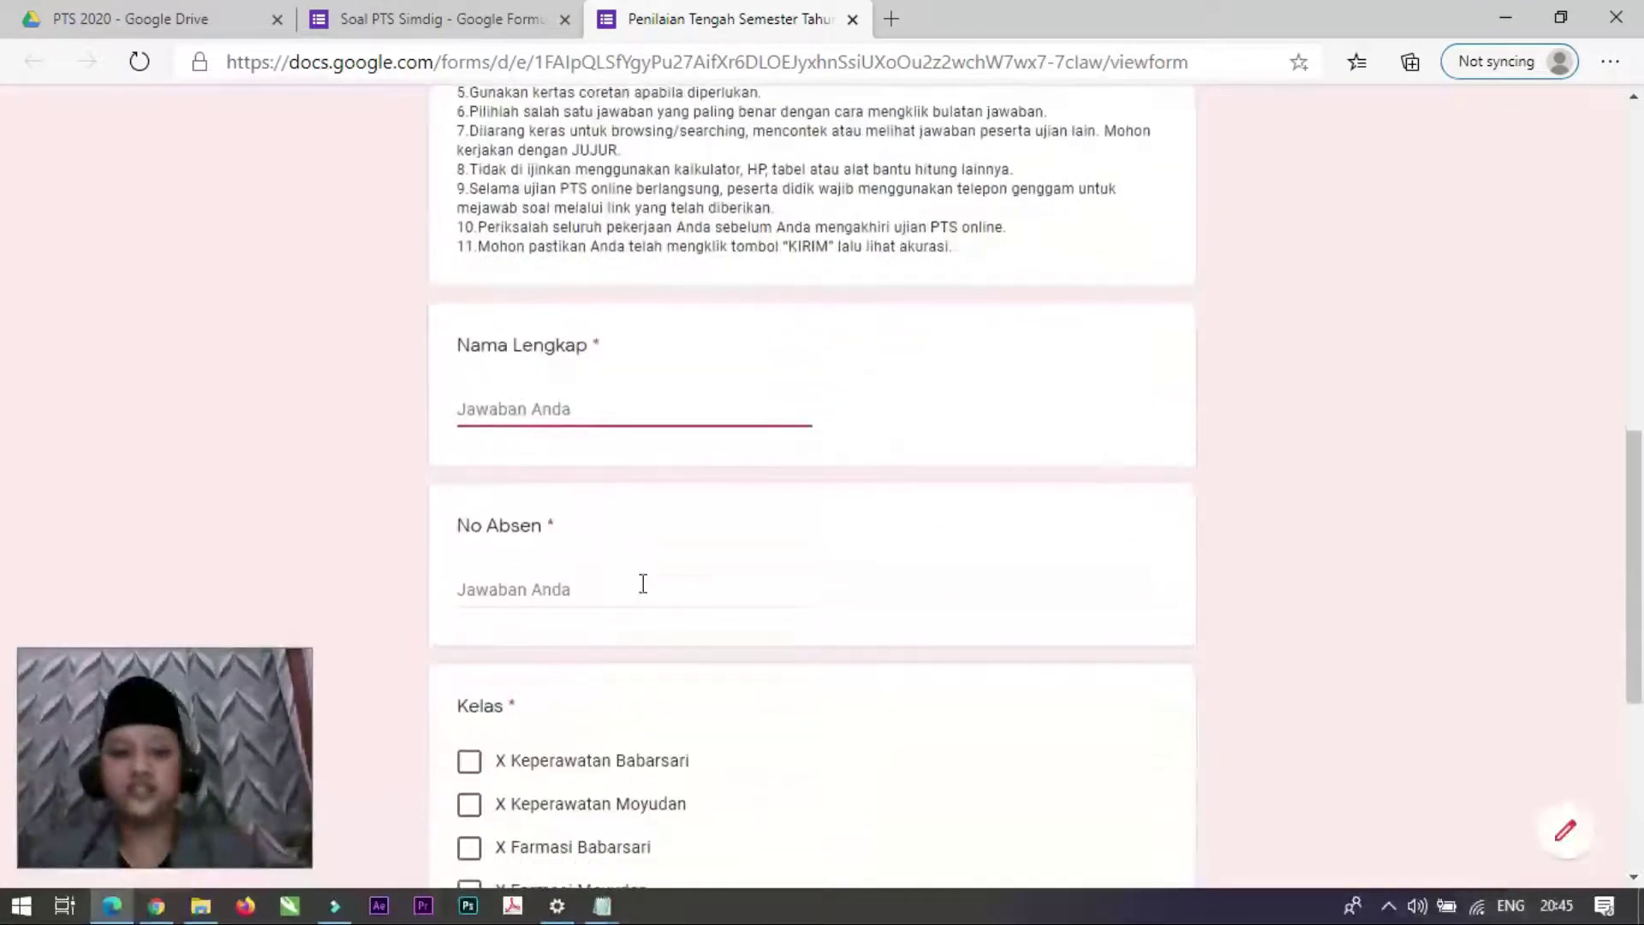
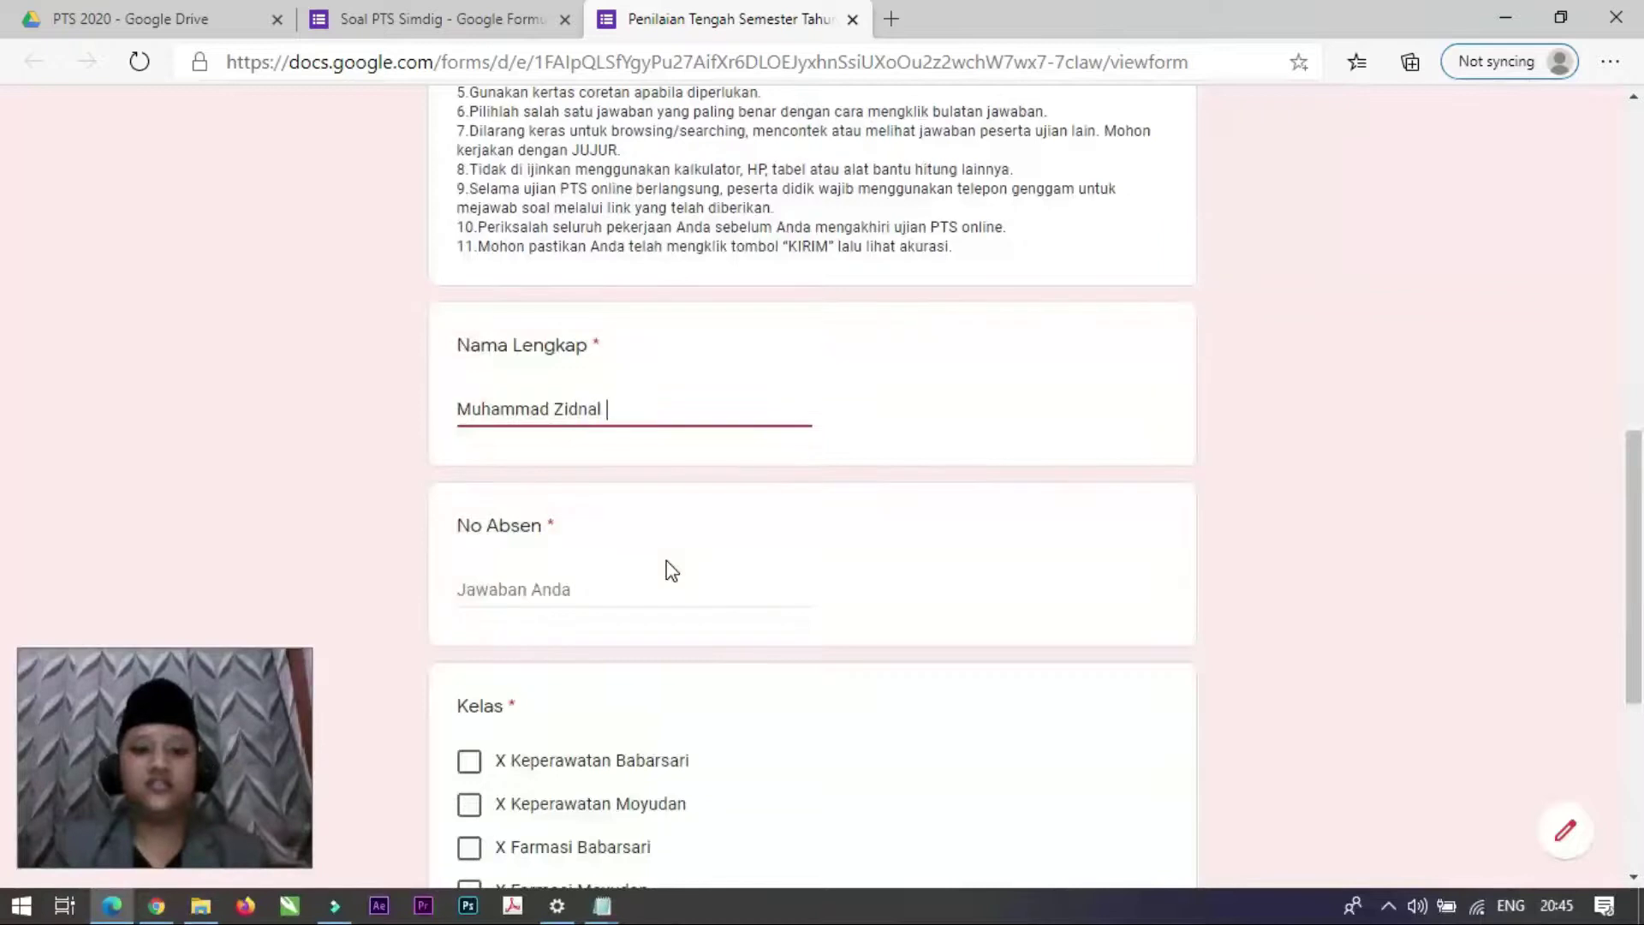
Step: Enter No Absen 20, tick class X Keperawatan Babarsari, and return to the editor
click(626, 591)
text(20)
scroll(626, 591, down, 3)
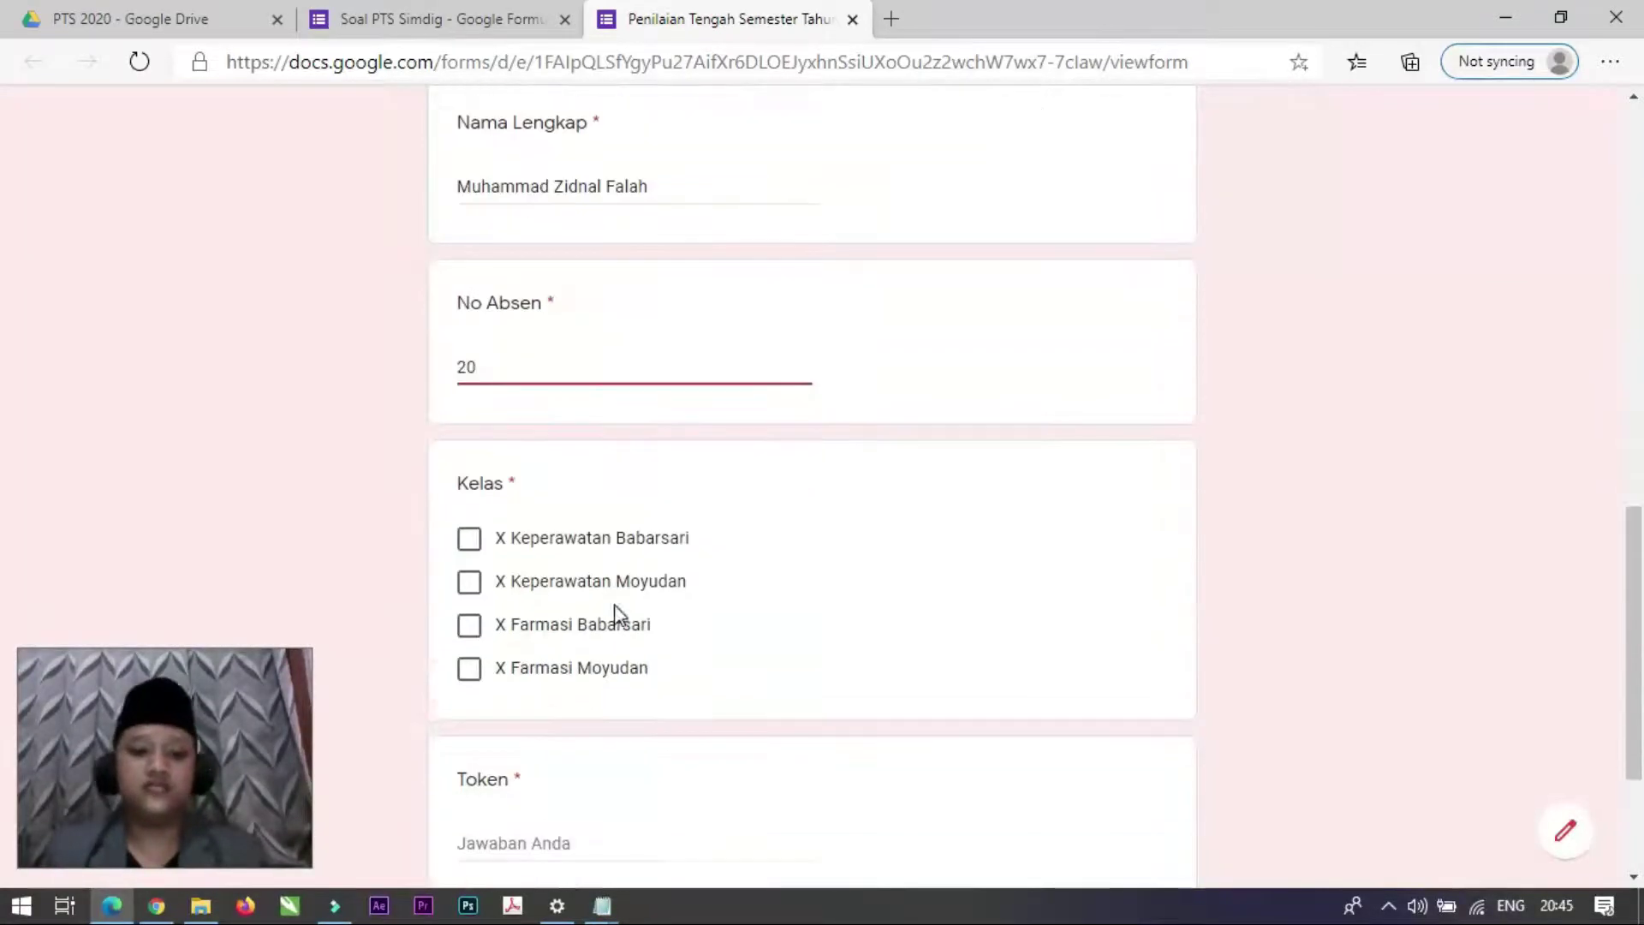
click(469, 518)
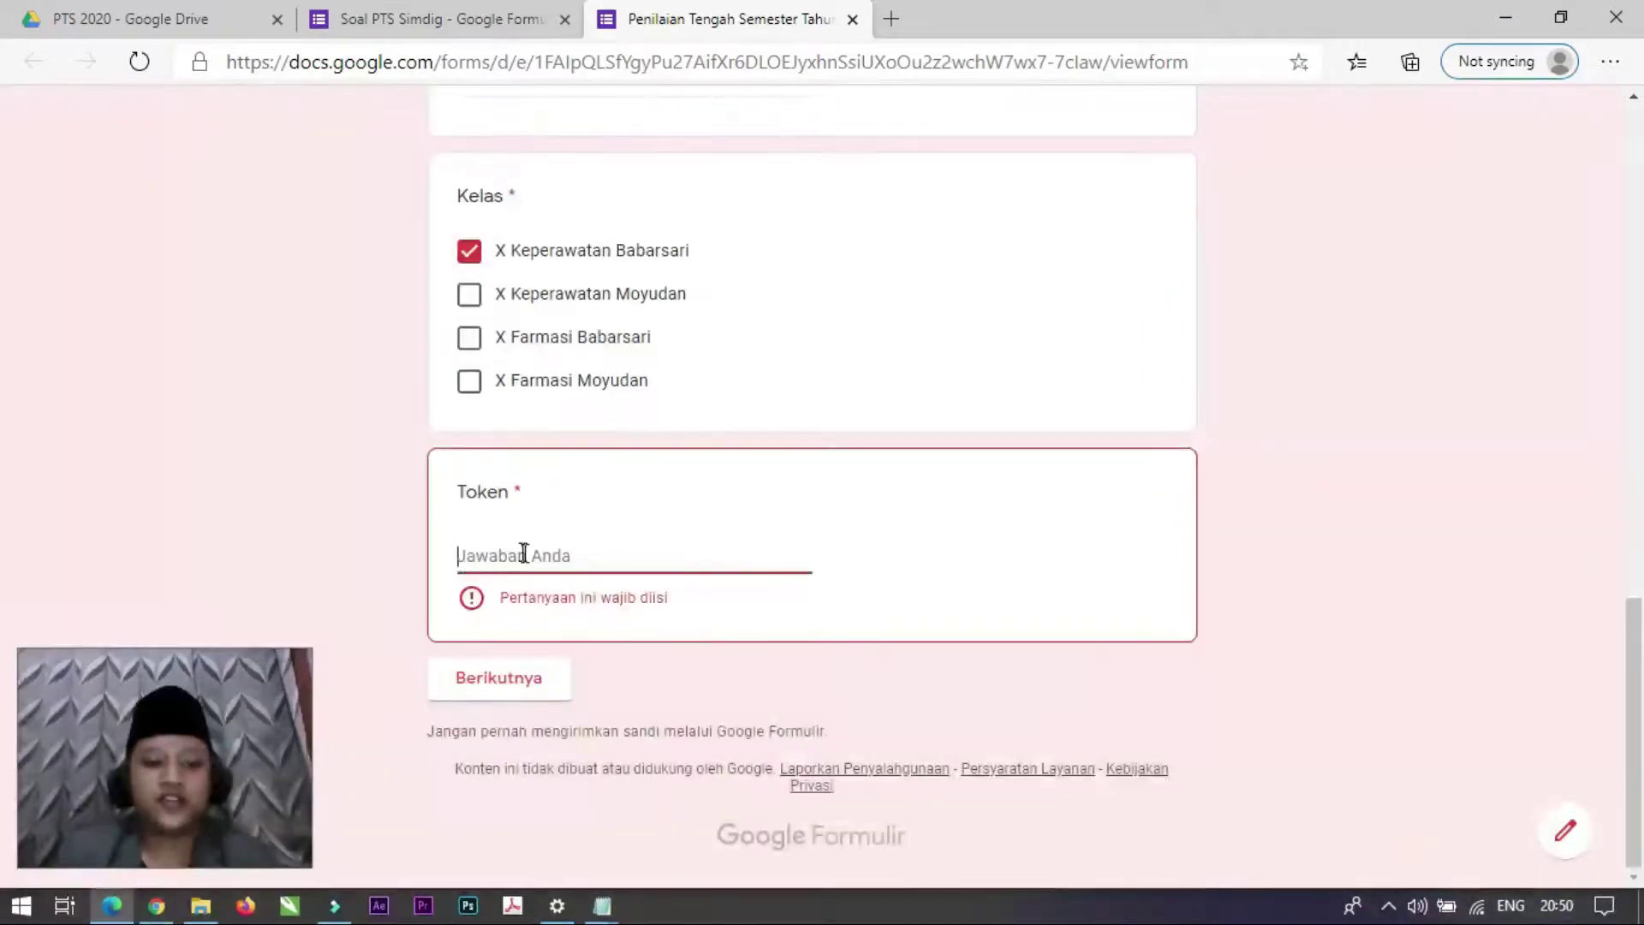
click(517, 548)
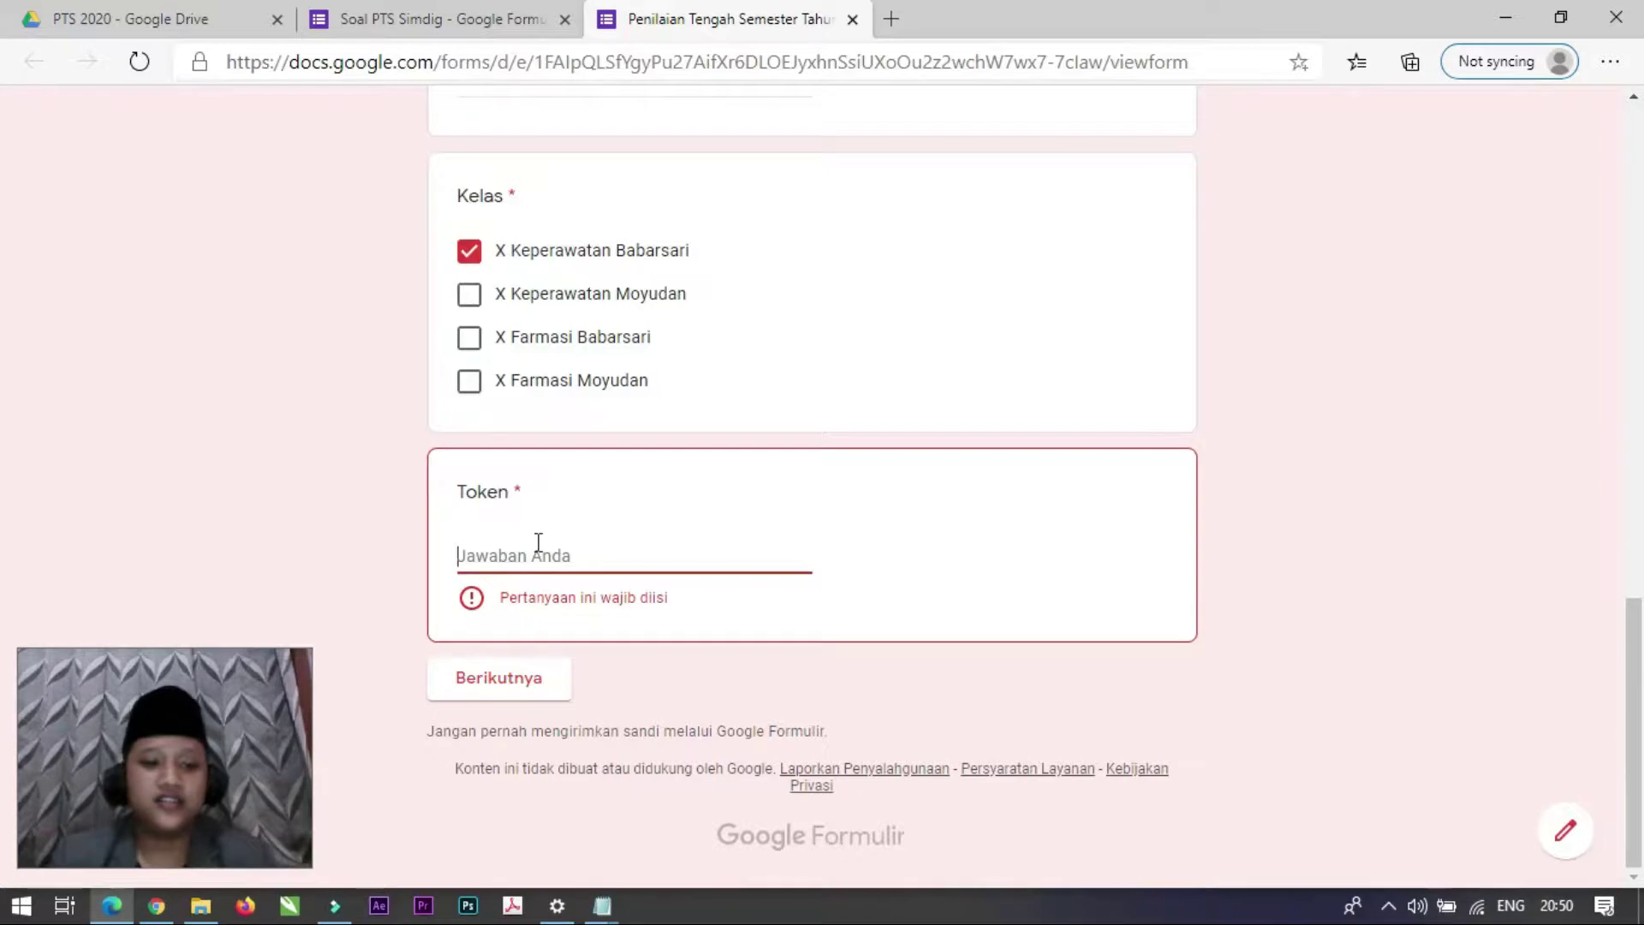
click(396, 10)
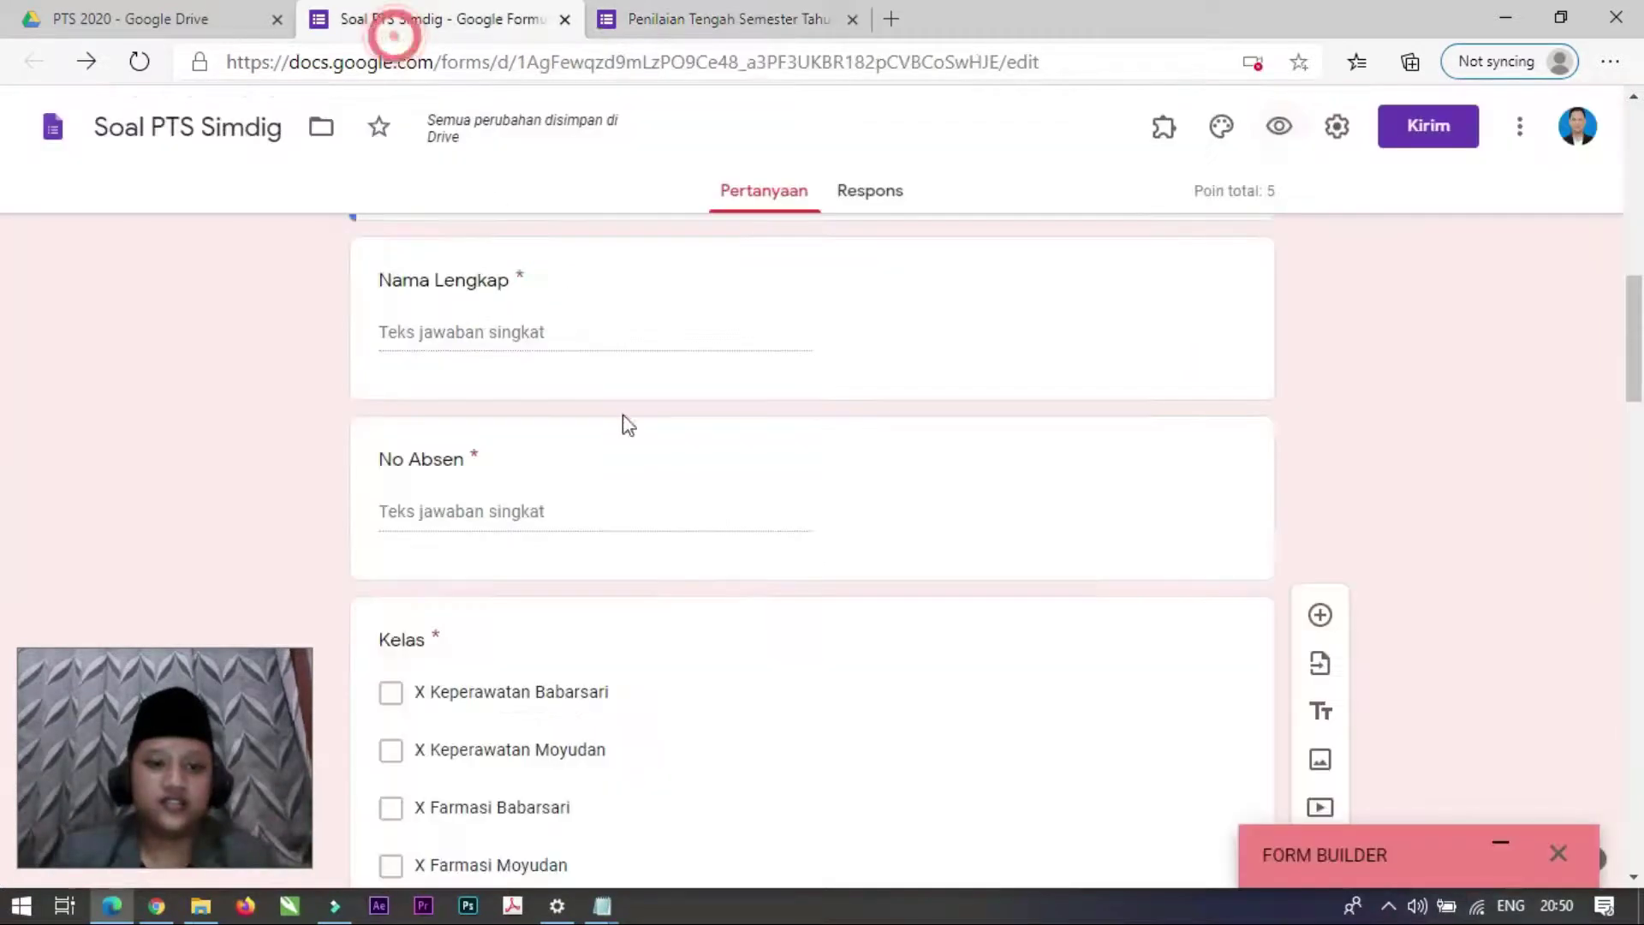
scroll(676, 668, down, 7)
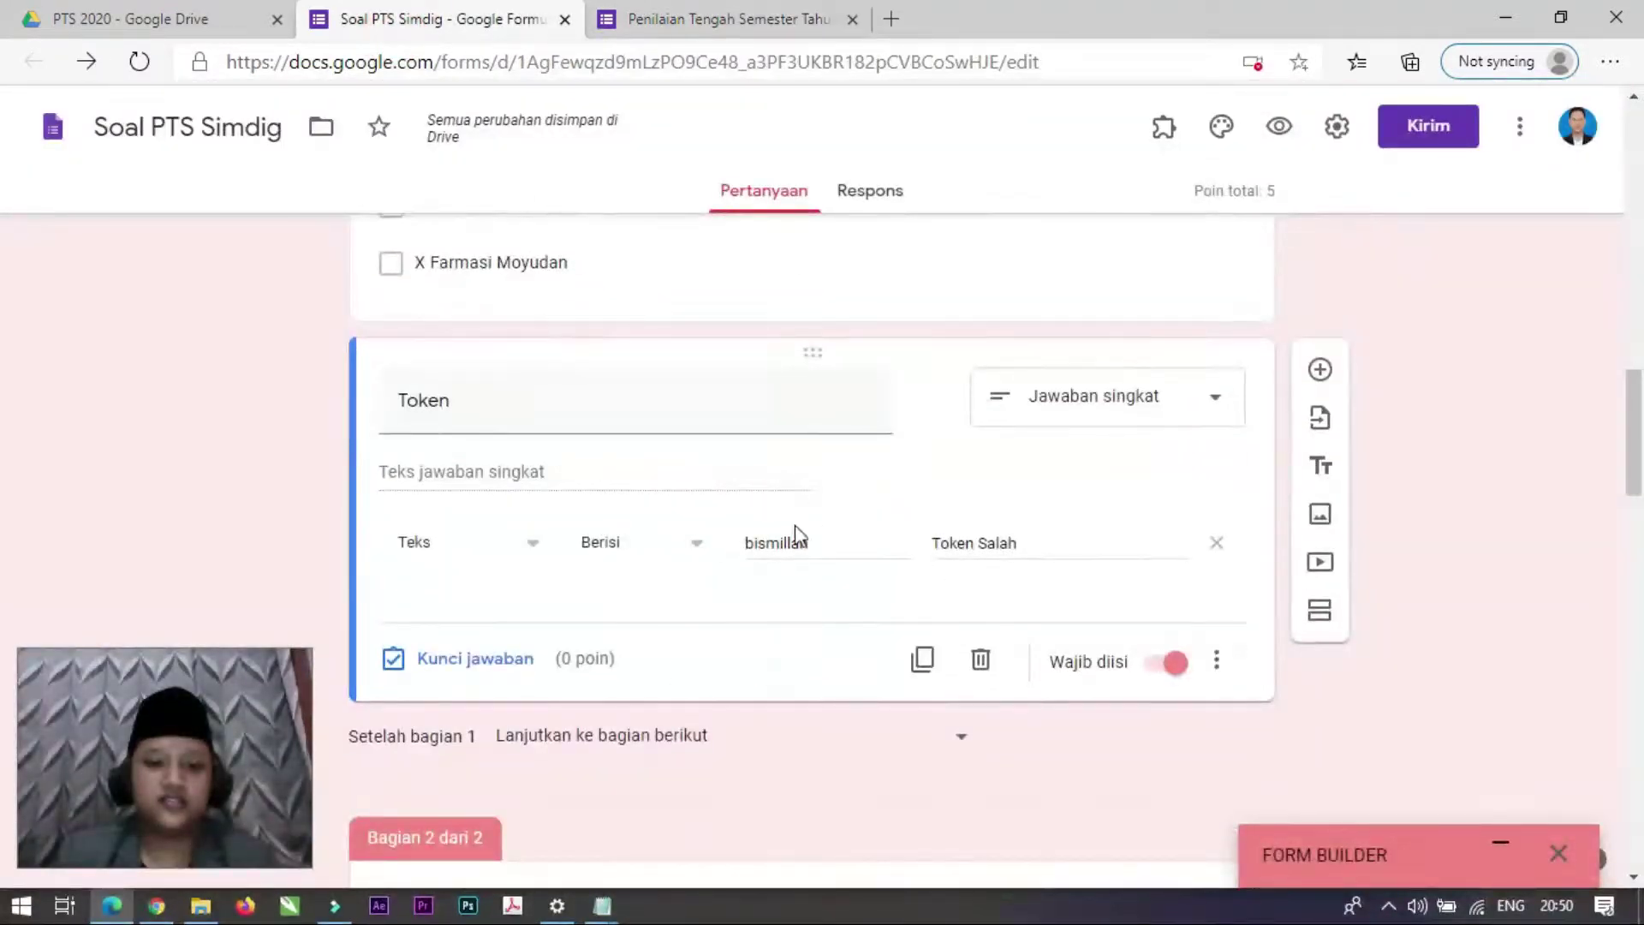
Step: Enter a wrong token to trigger 'Token Salah', and check the validation message in the editor
click(762, 18)
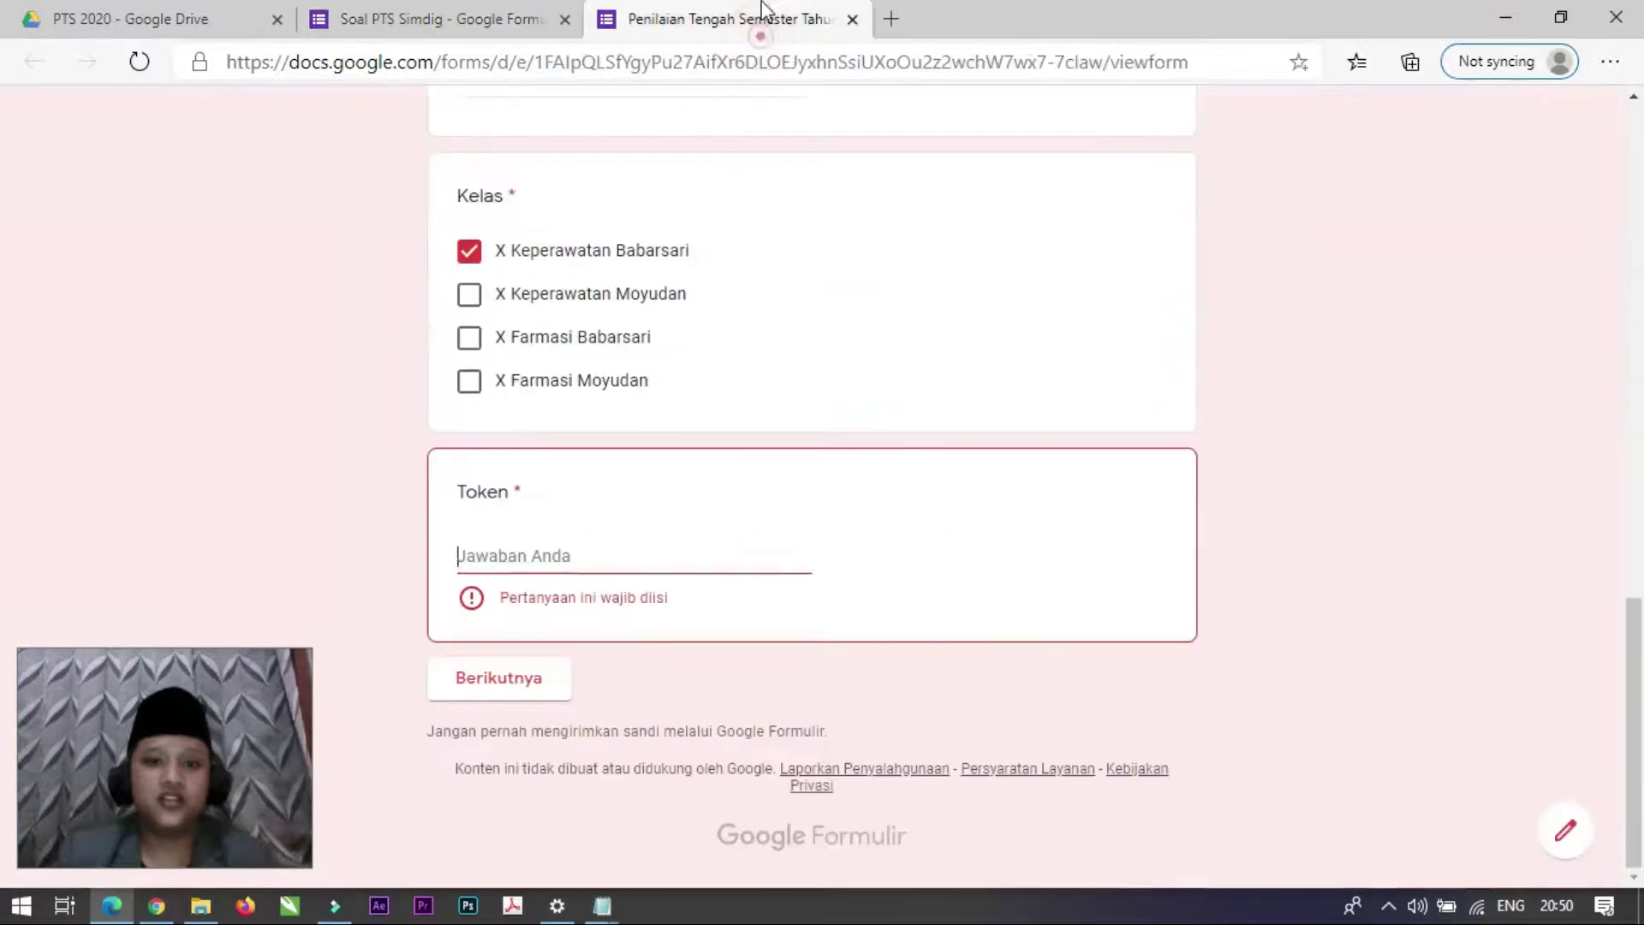
click(624, 550)
text(Bis)
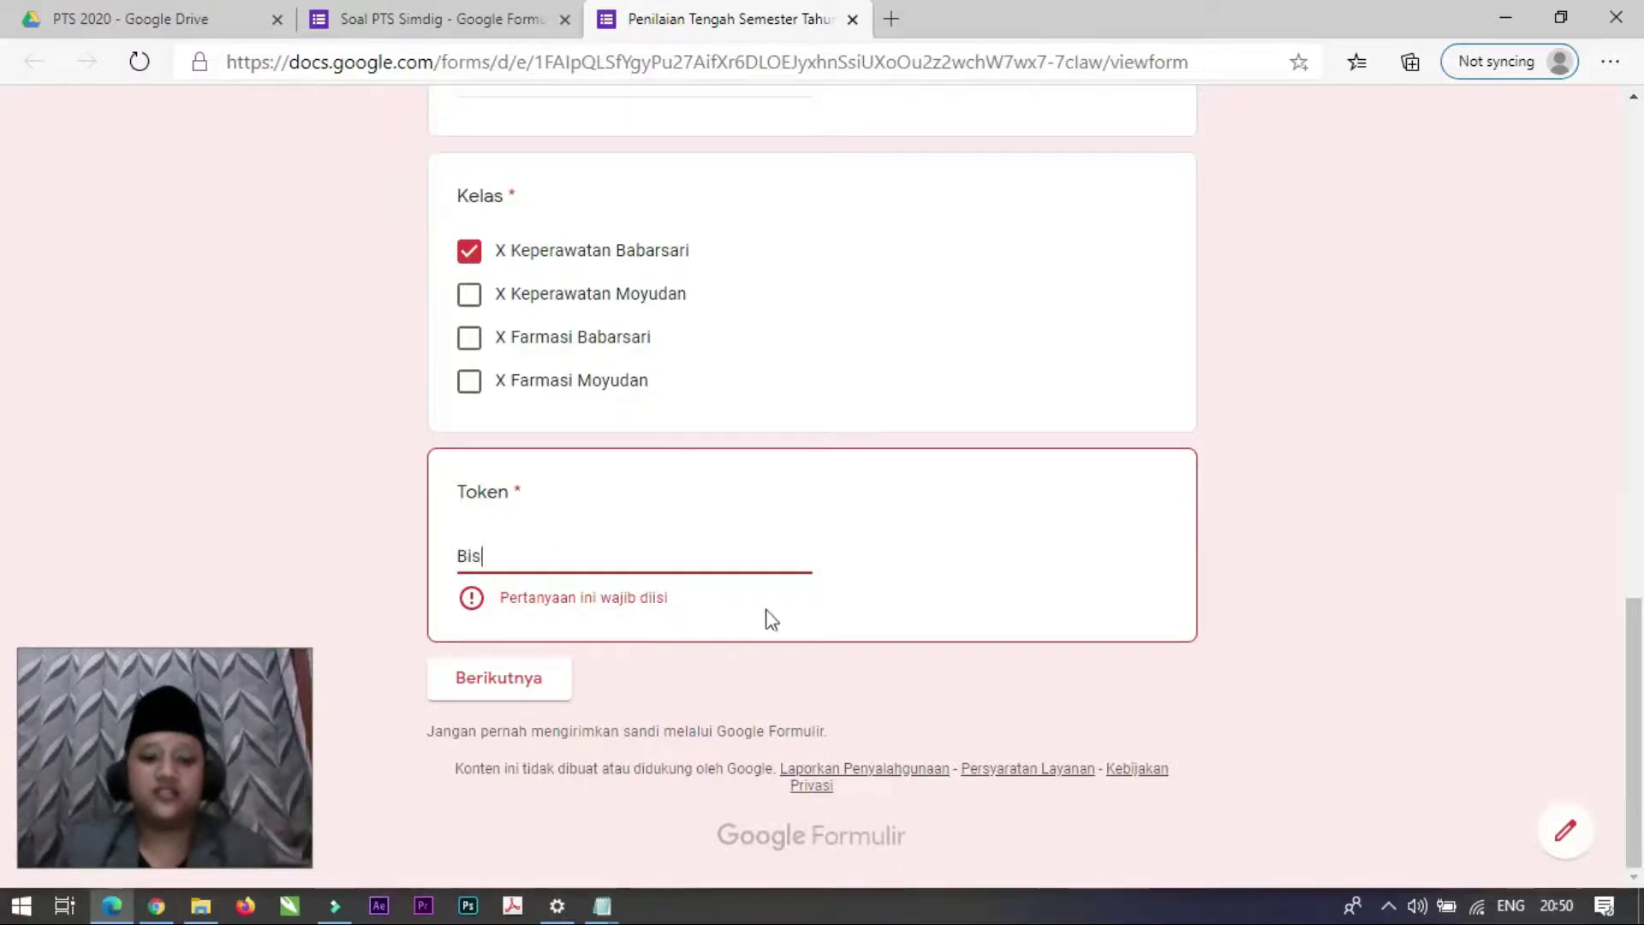
click(769, 614)
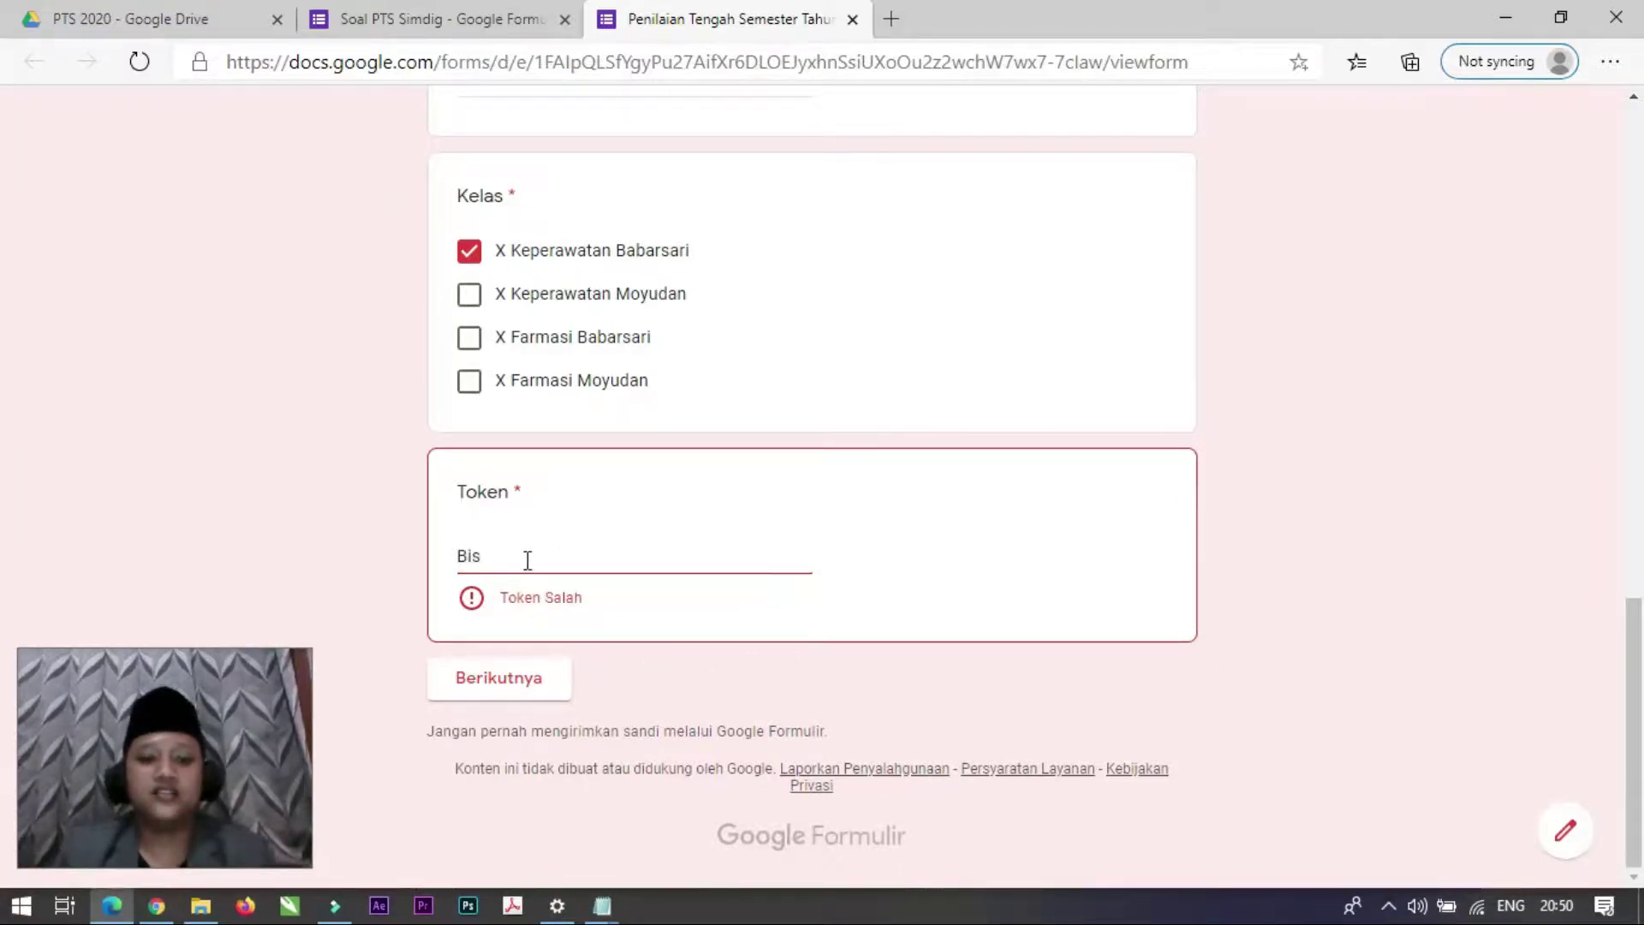
click(446, 20)
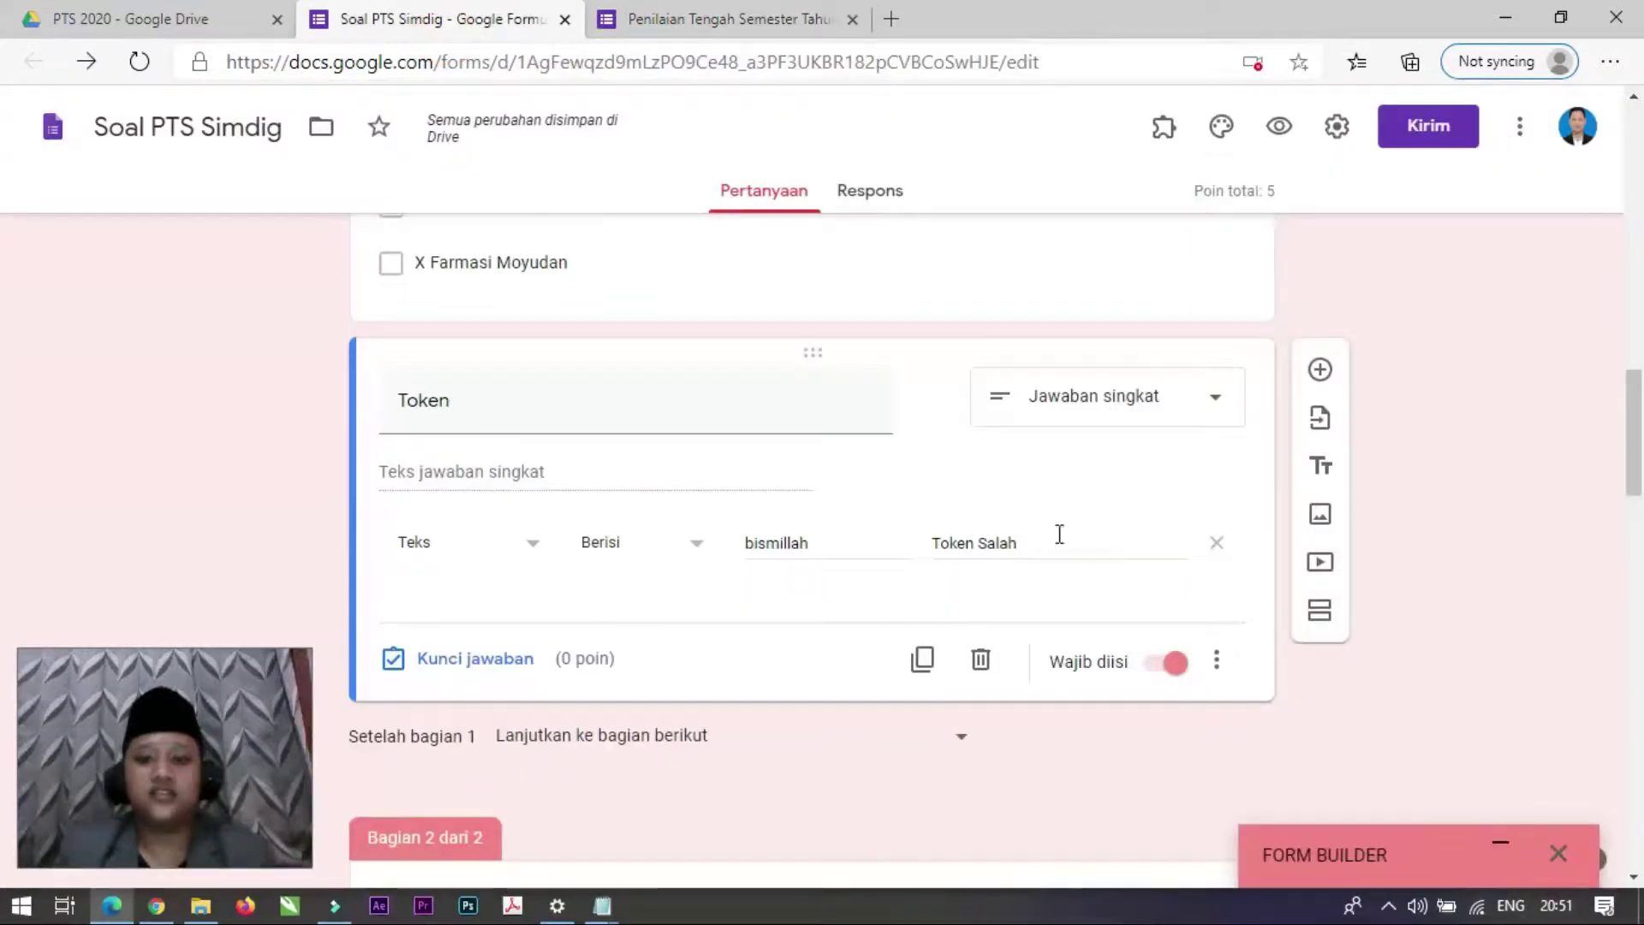
click(1020, 542)
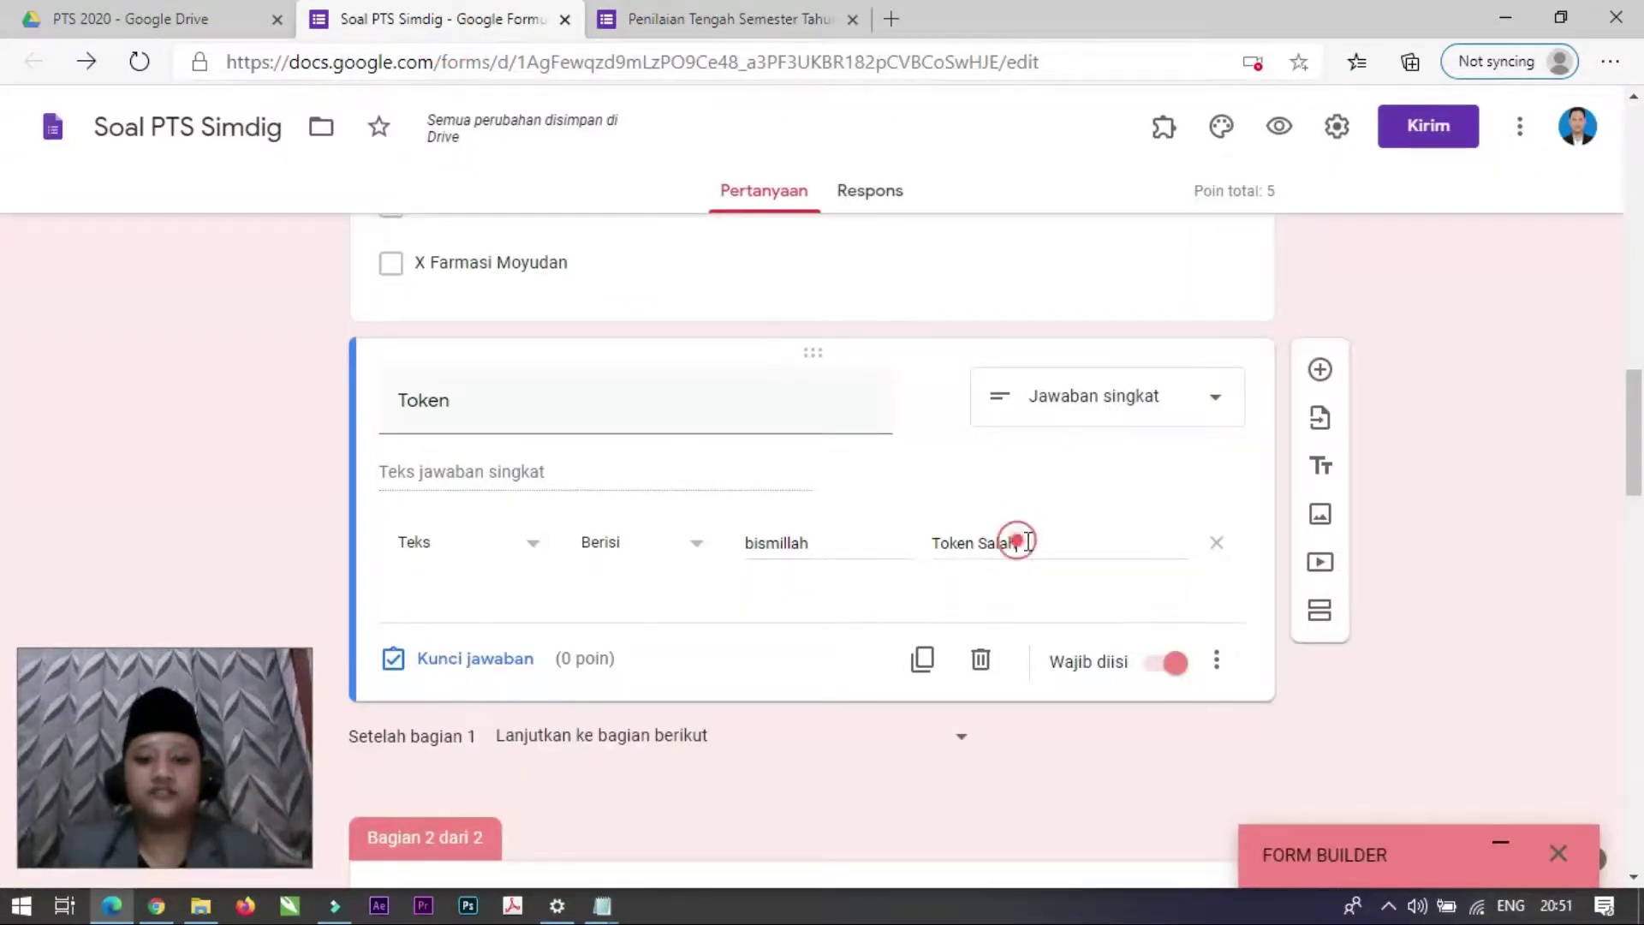
Step: Replace the wrong token with the correct token in the preview
click(719, 19)
drag(539, 563, 412, 553)
text(bismillah)
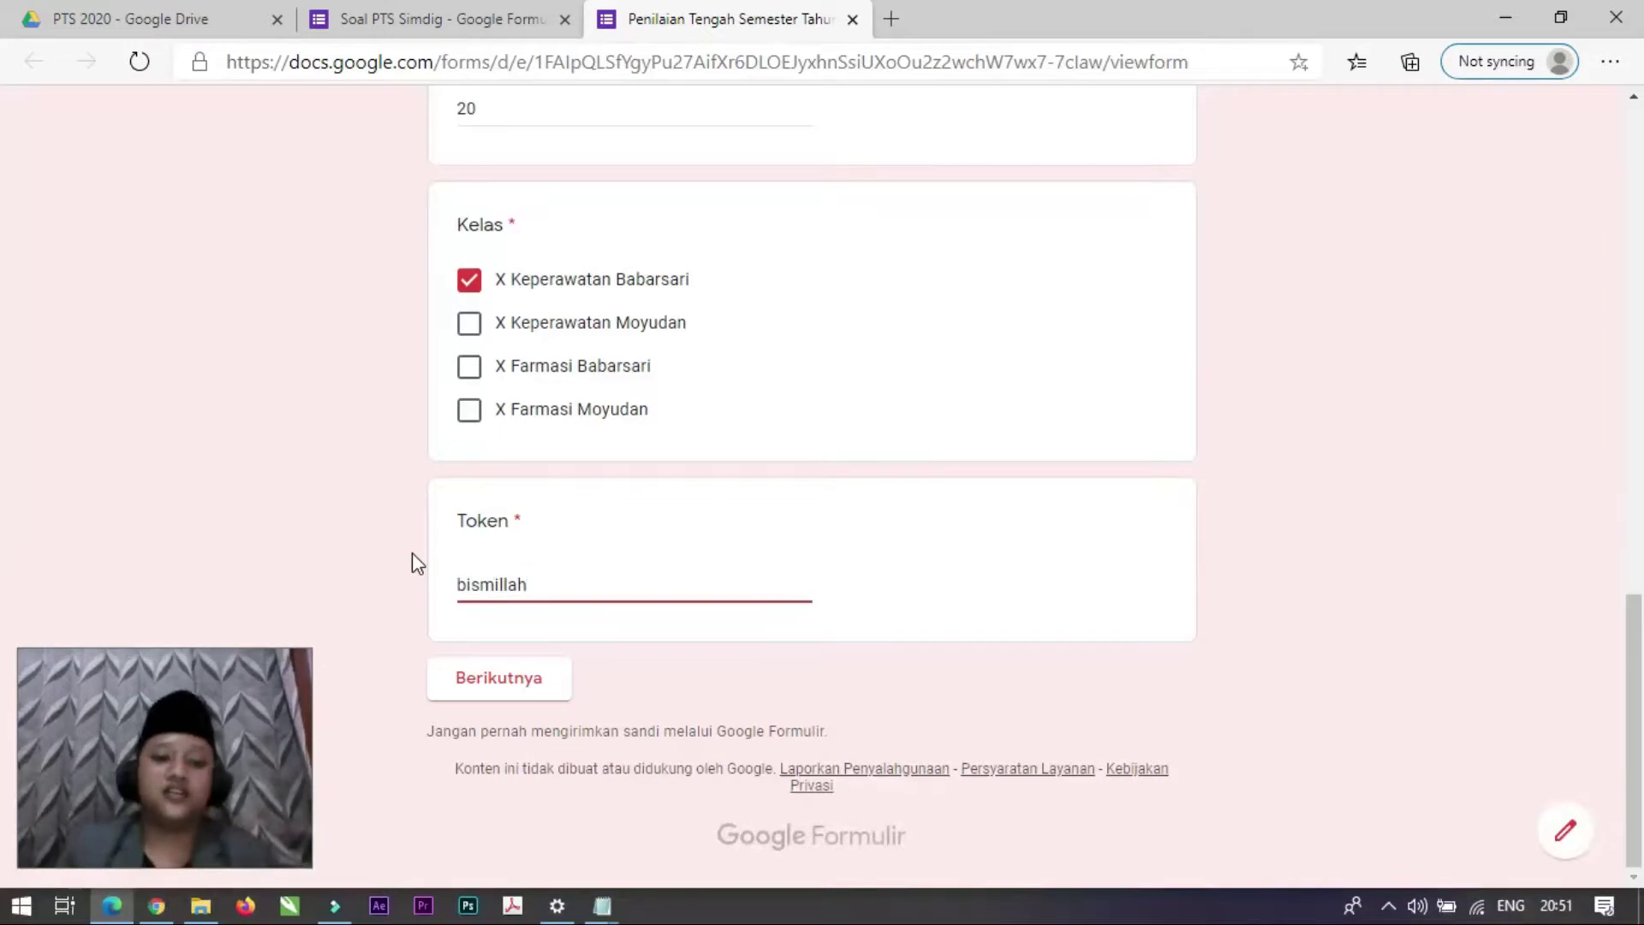
click(775, 681)
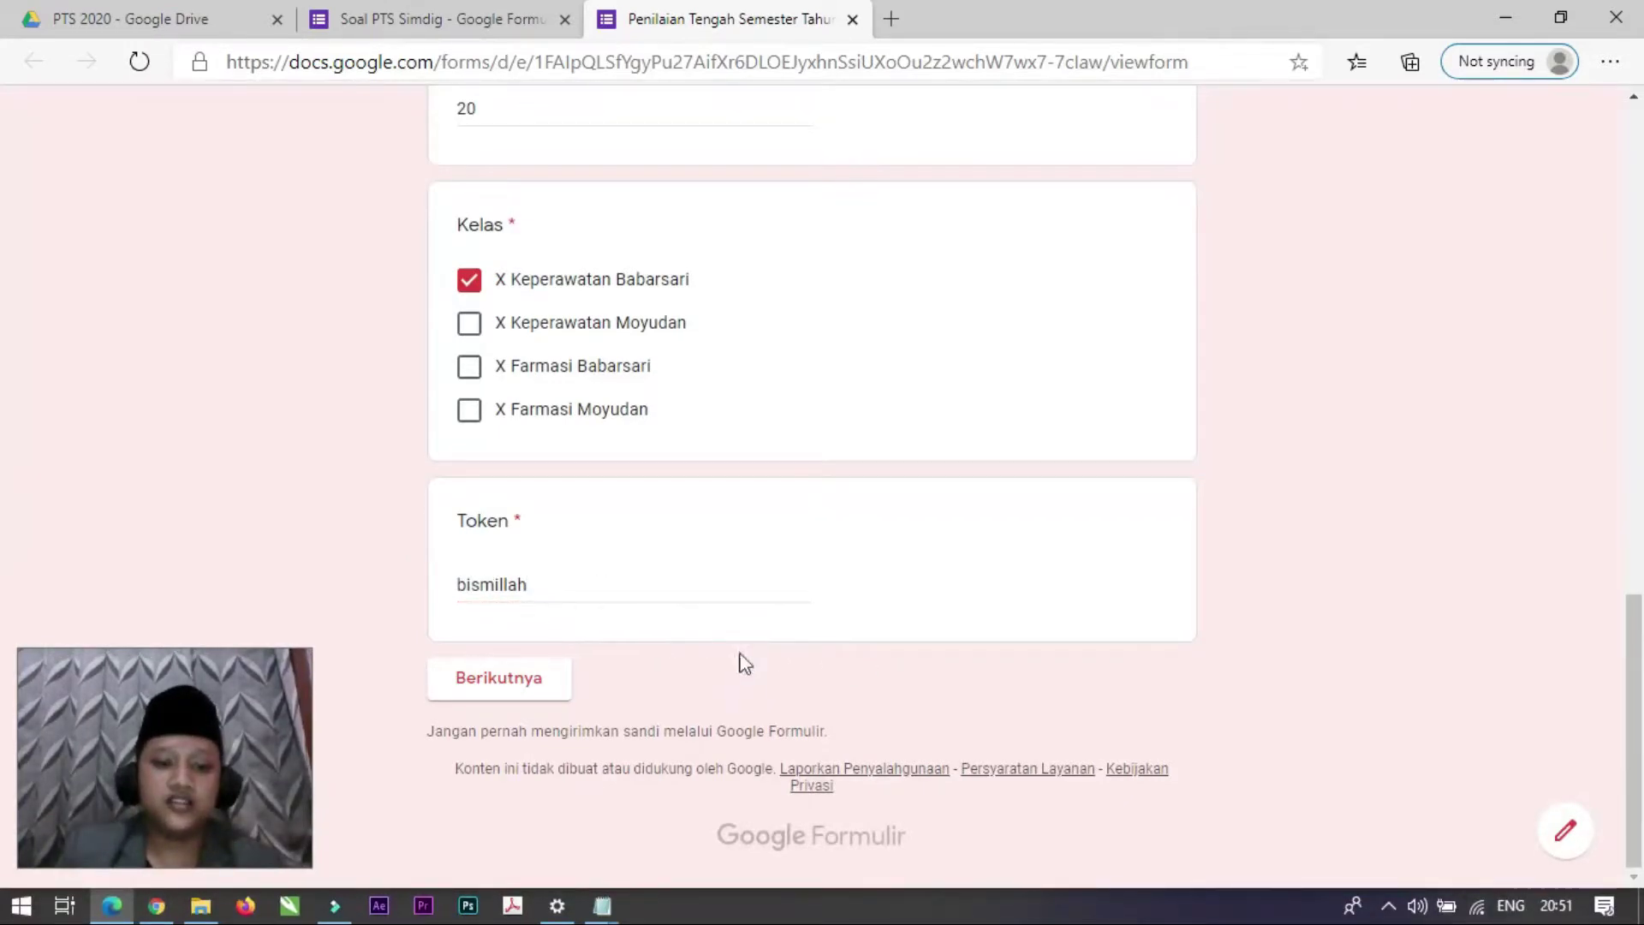
Step: Answer the first two quiz questions with Sistematis and Flowchart
click(503, 681)
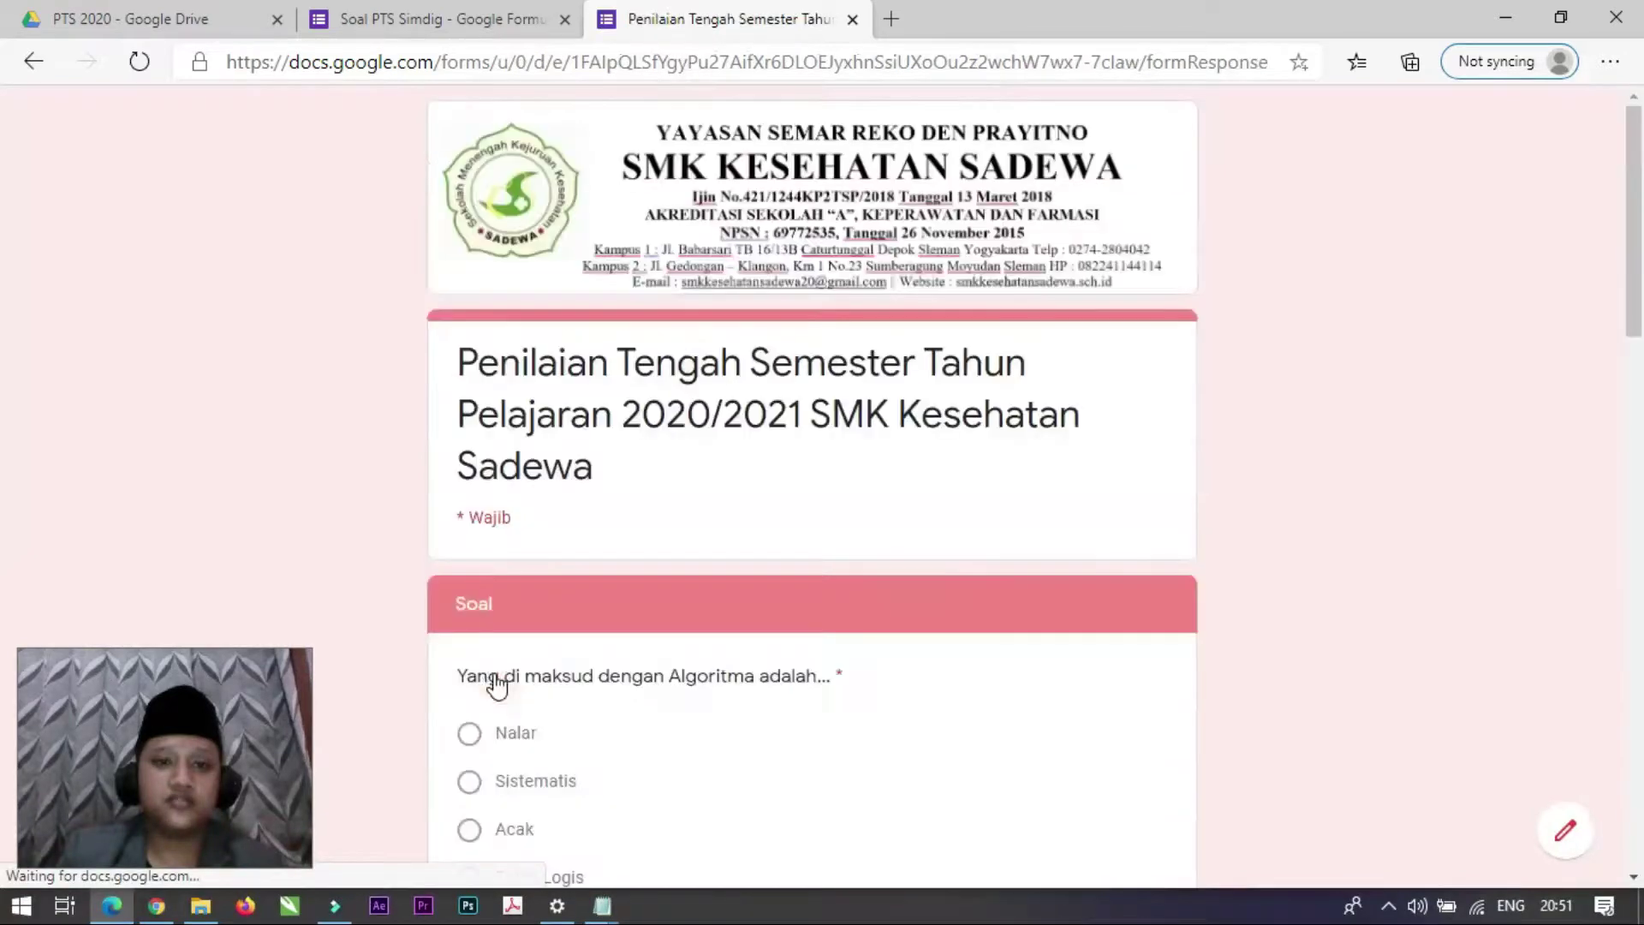
scroll(533, 594, down, 10)
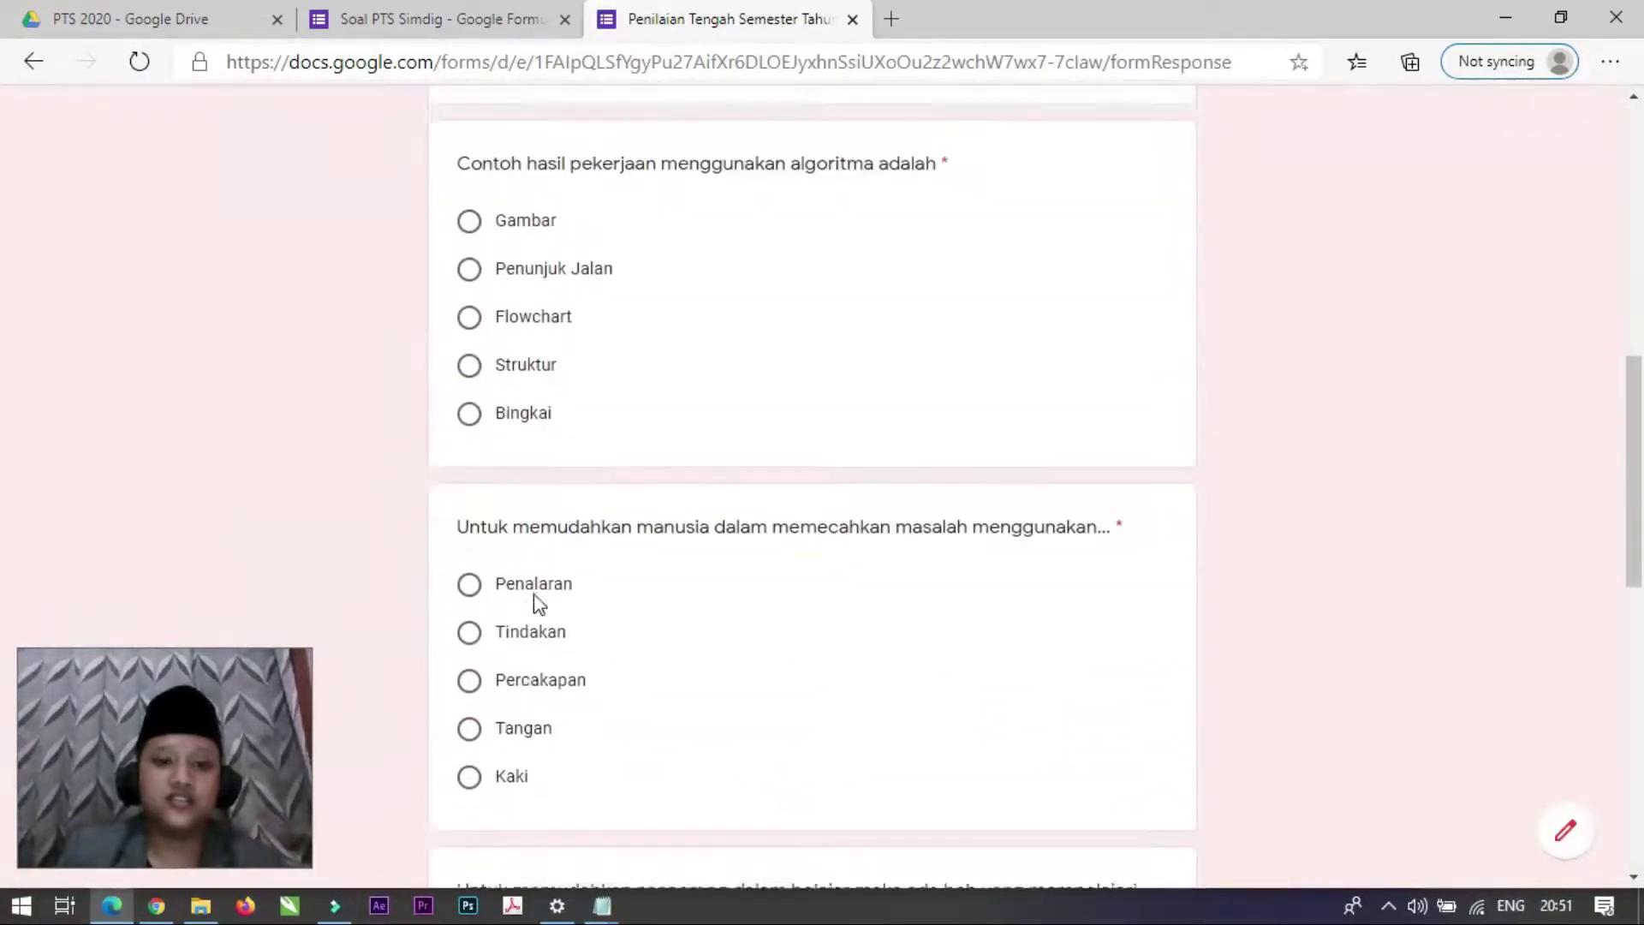
scroll(534, 595, down, 8)
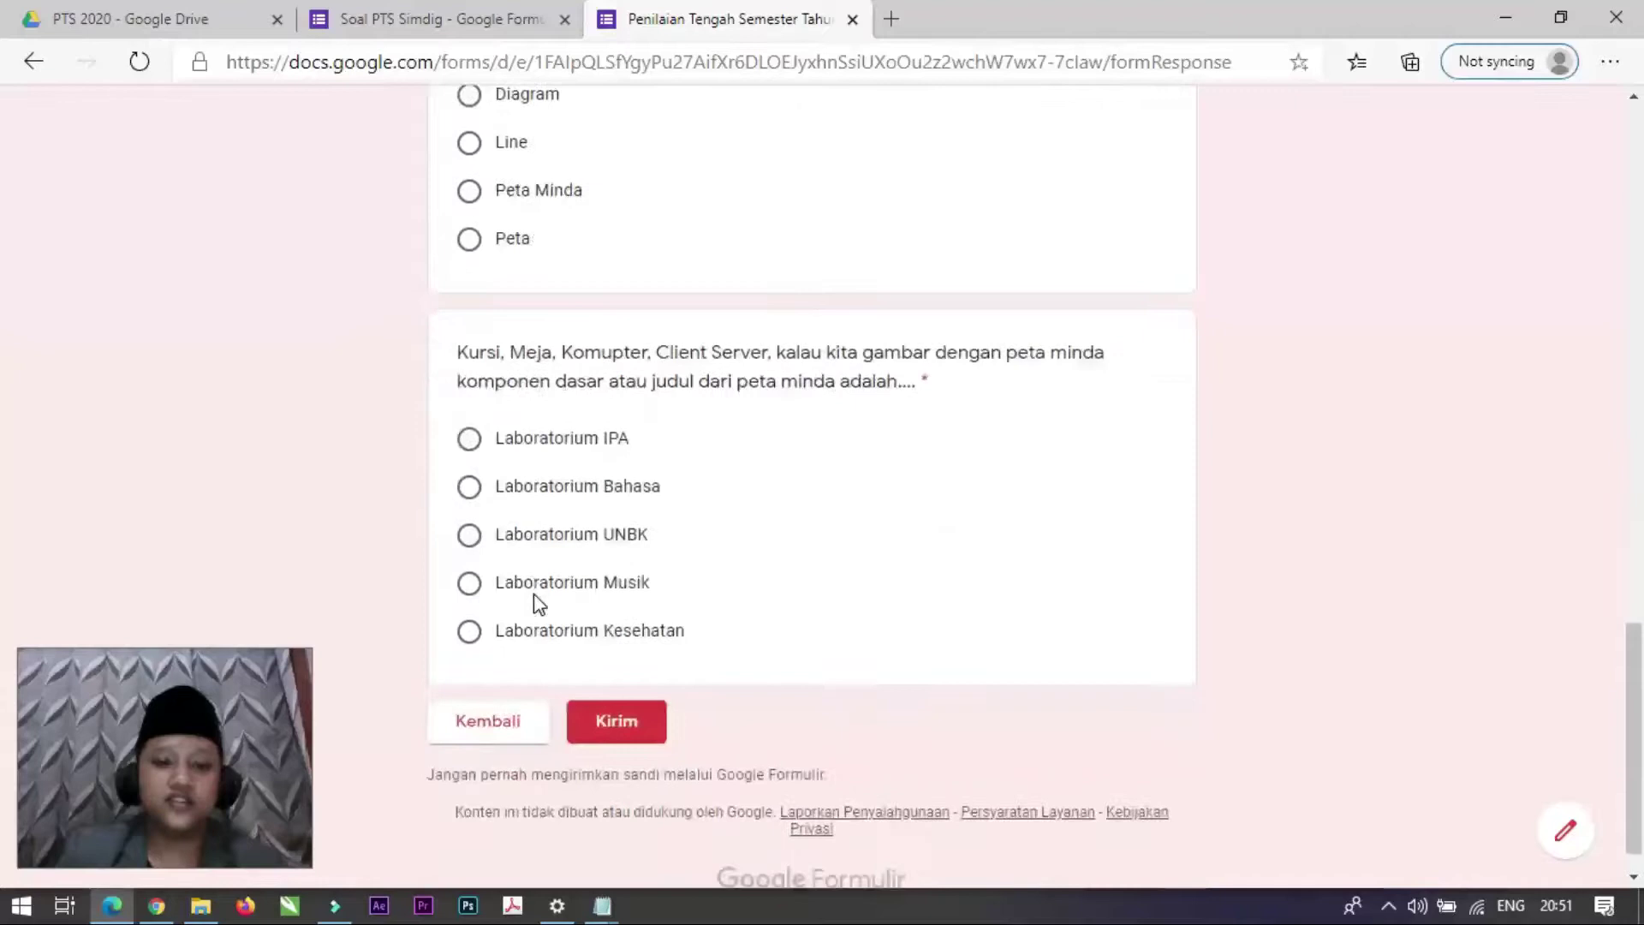
scroll(536, 602, up, 10)
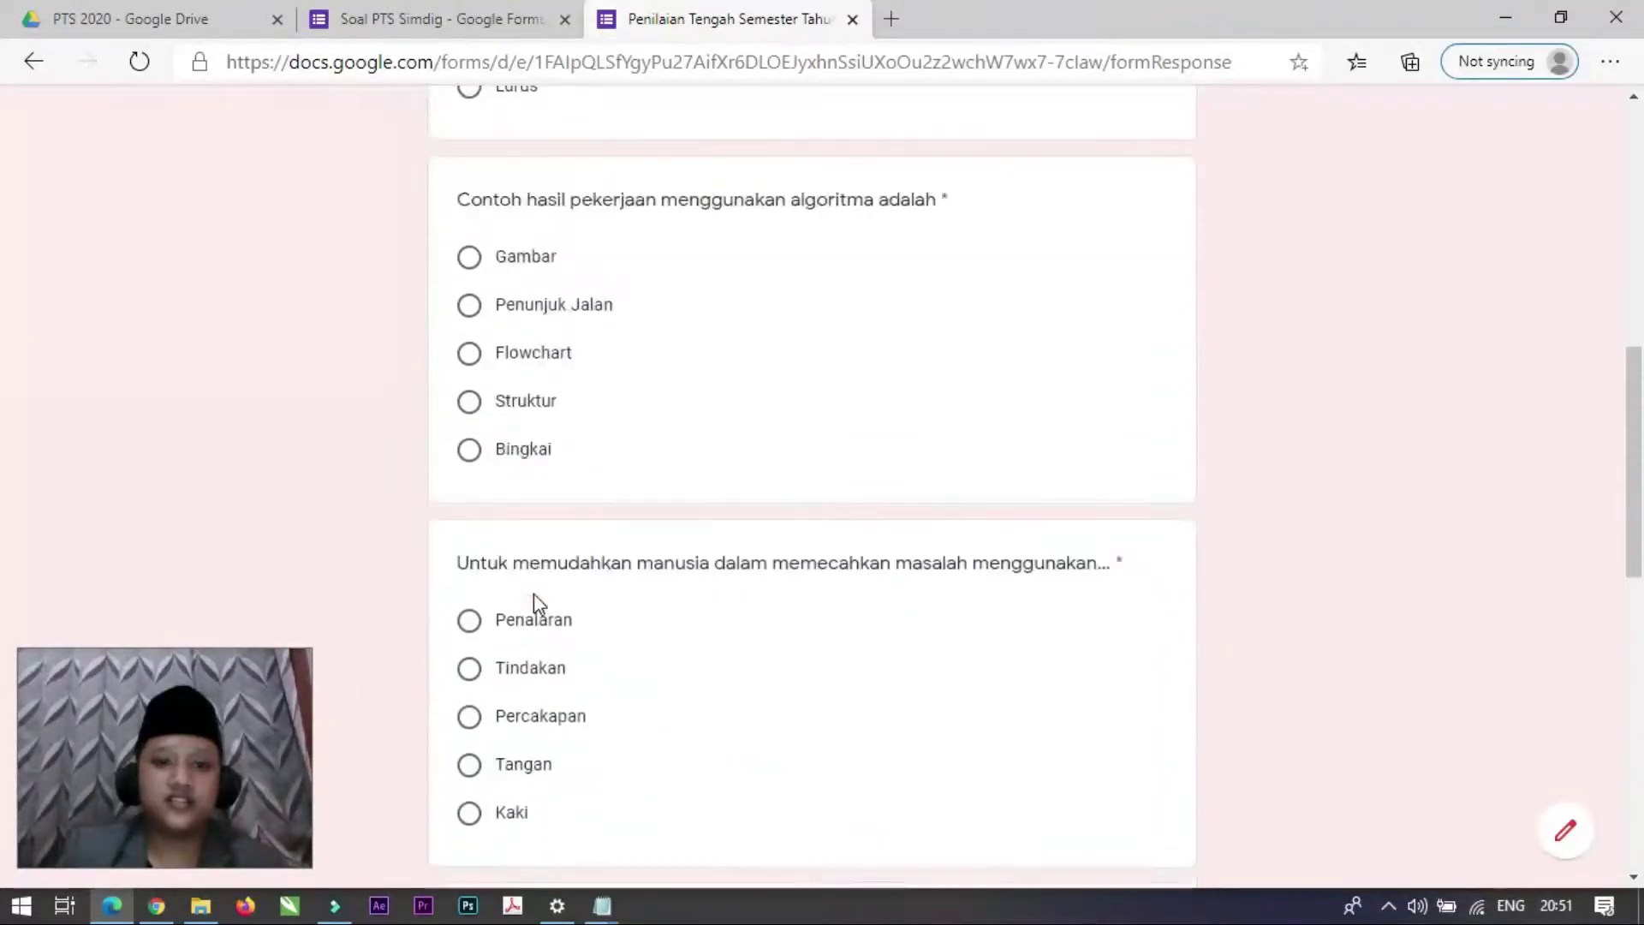
scroll(533, 594, up, 7)
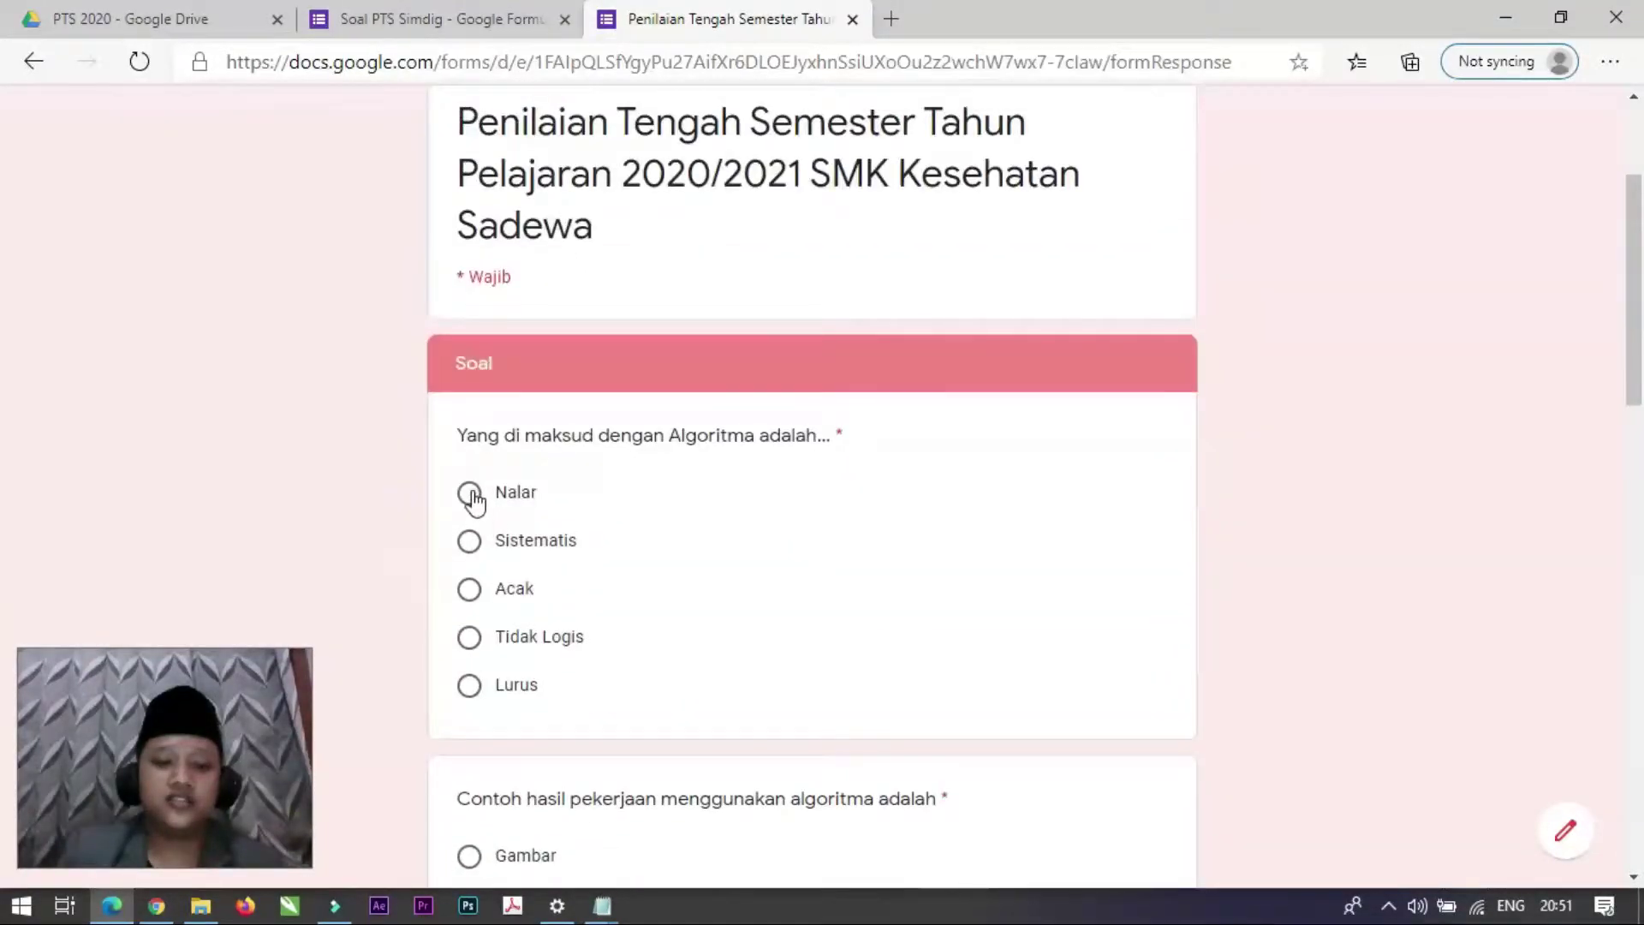
click(470, 541)
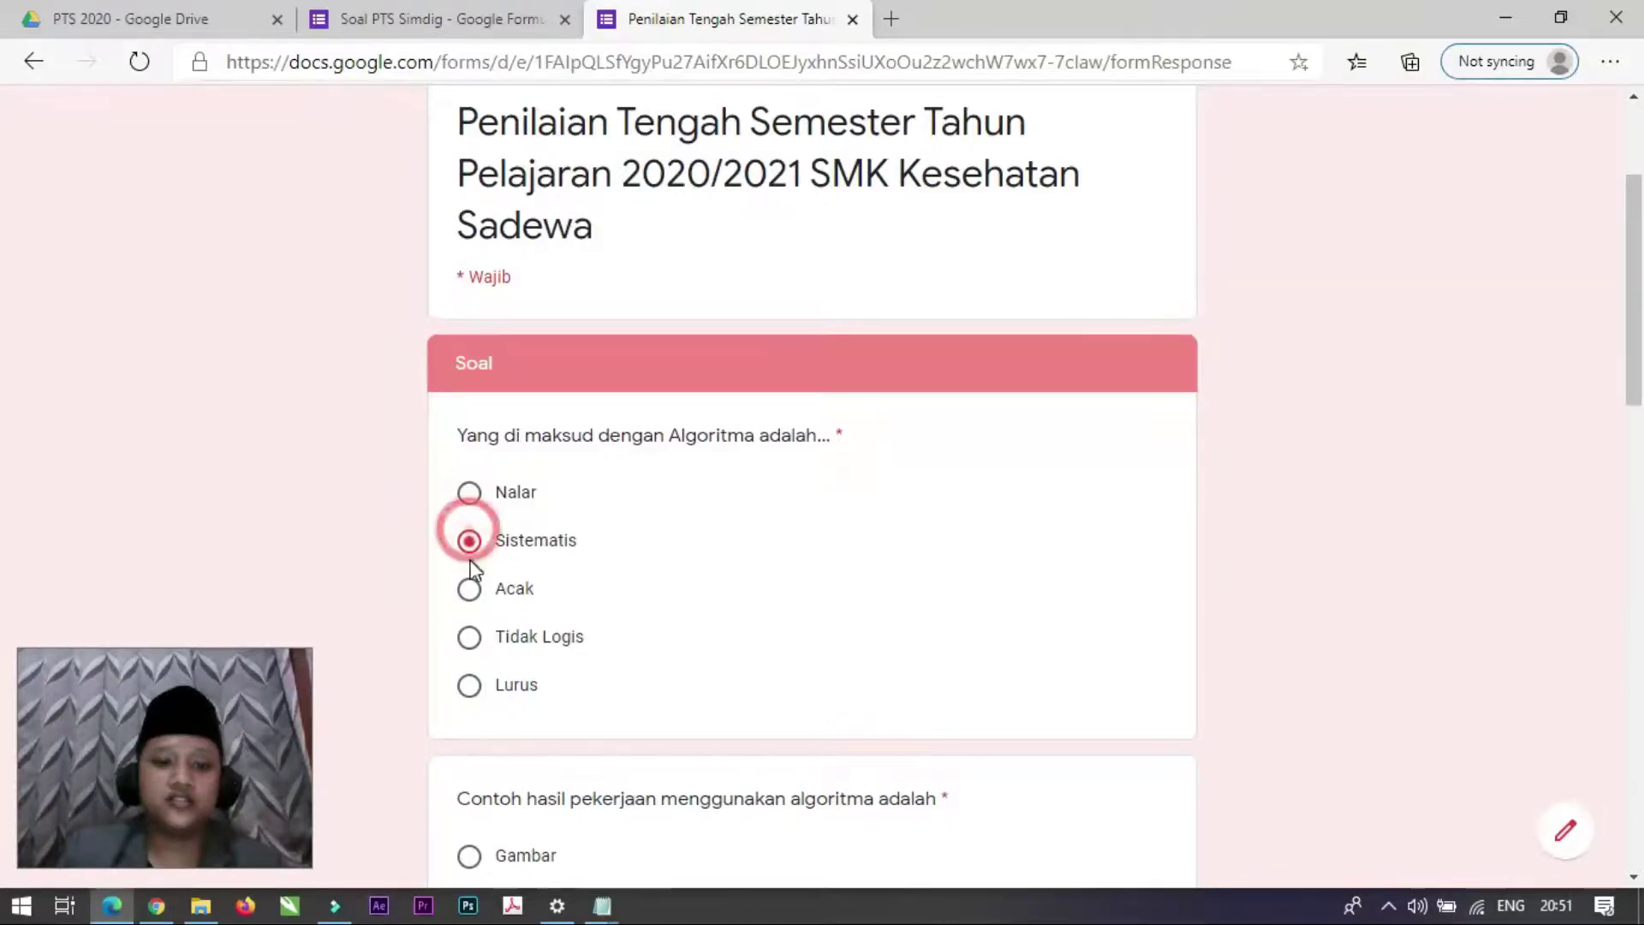
scroll(479, 591, down, 4)
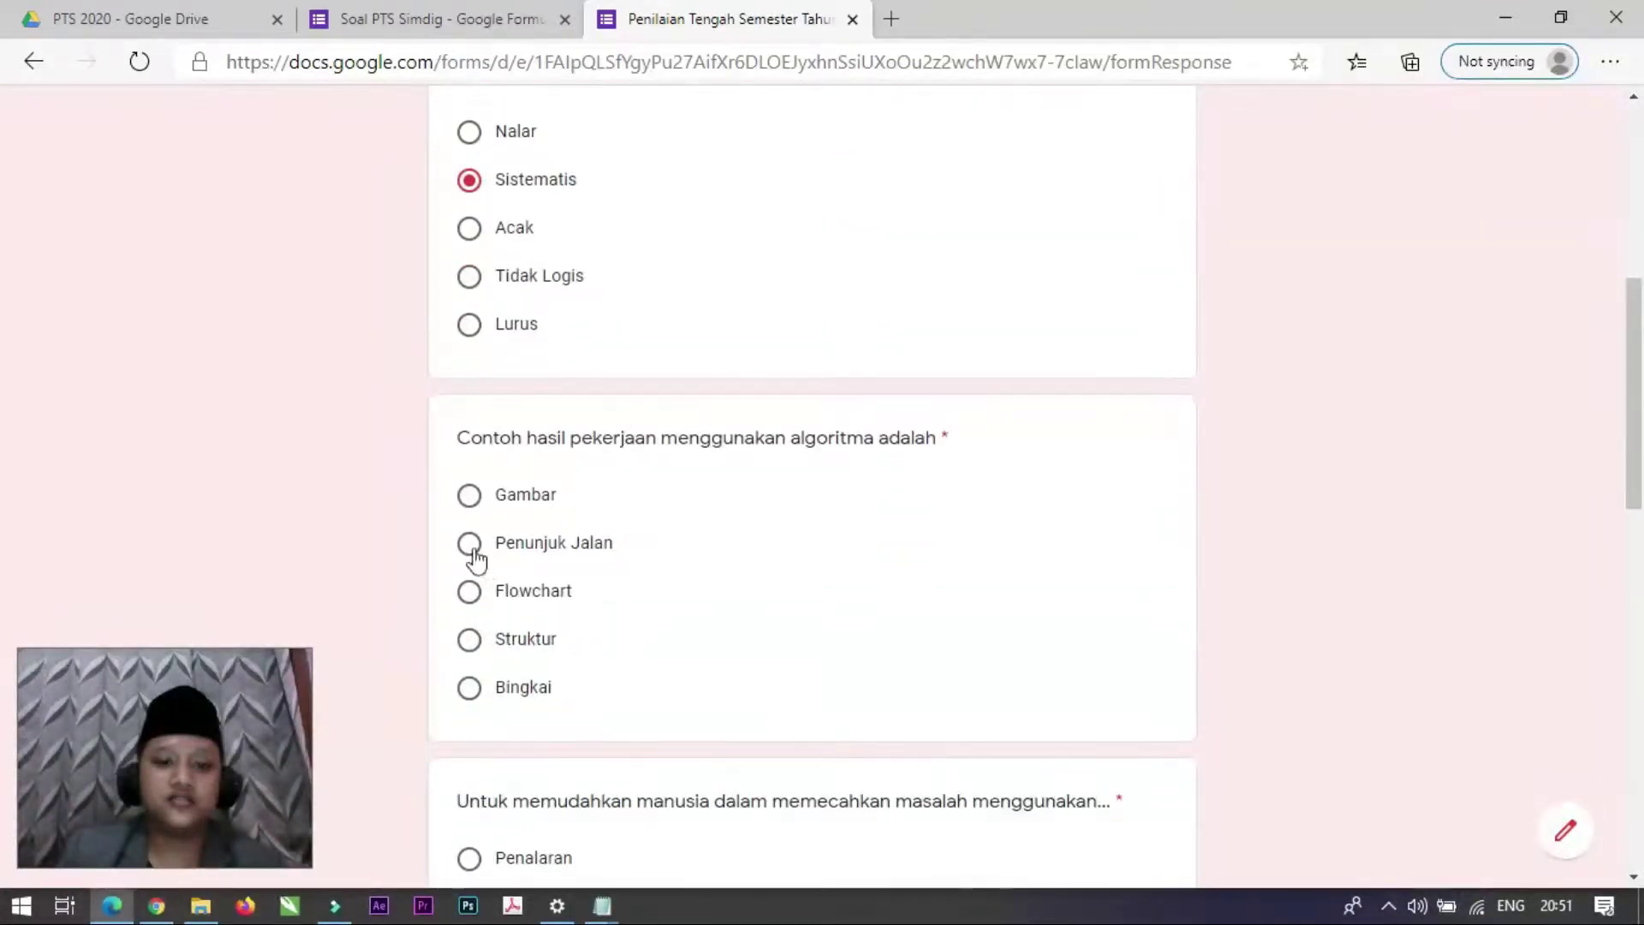
click(469, 591)
Step: Answer Penalaran, Peta Minda and Laboratorium UNBK, submit the quiz, and return to the editor
scroll(480, 599, down, 5)
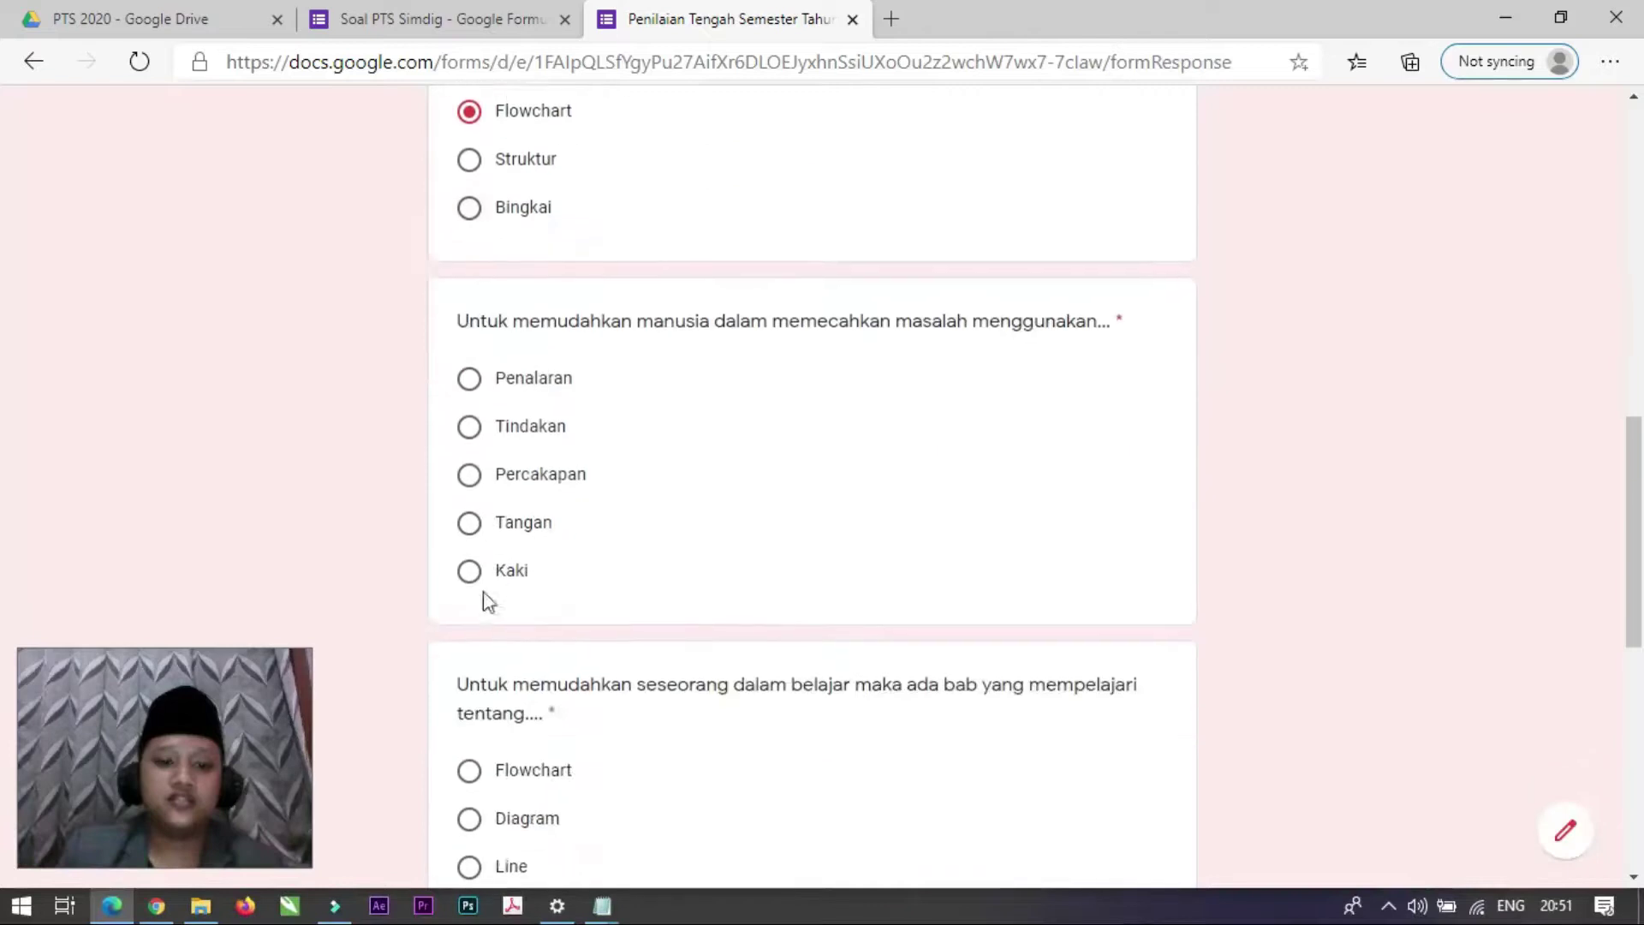
click(471, 379)
scroll(493, 497, down, 3)
scroll(479, 598, down, 2)
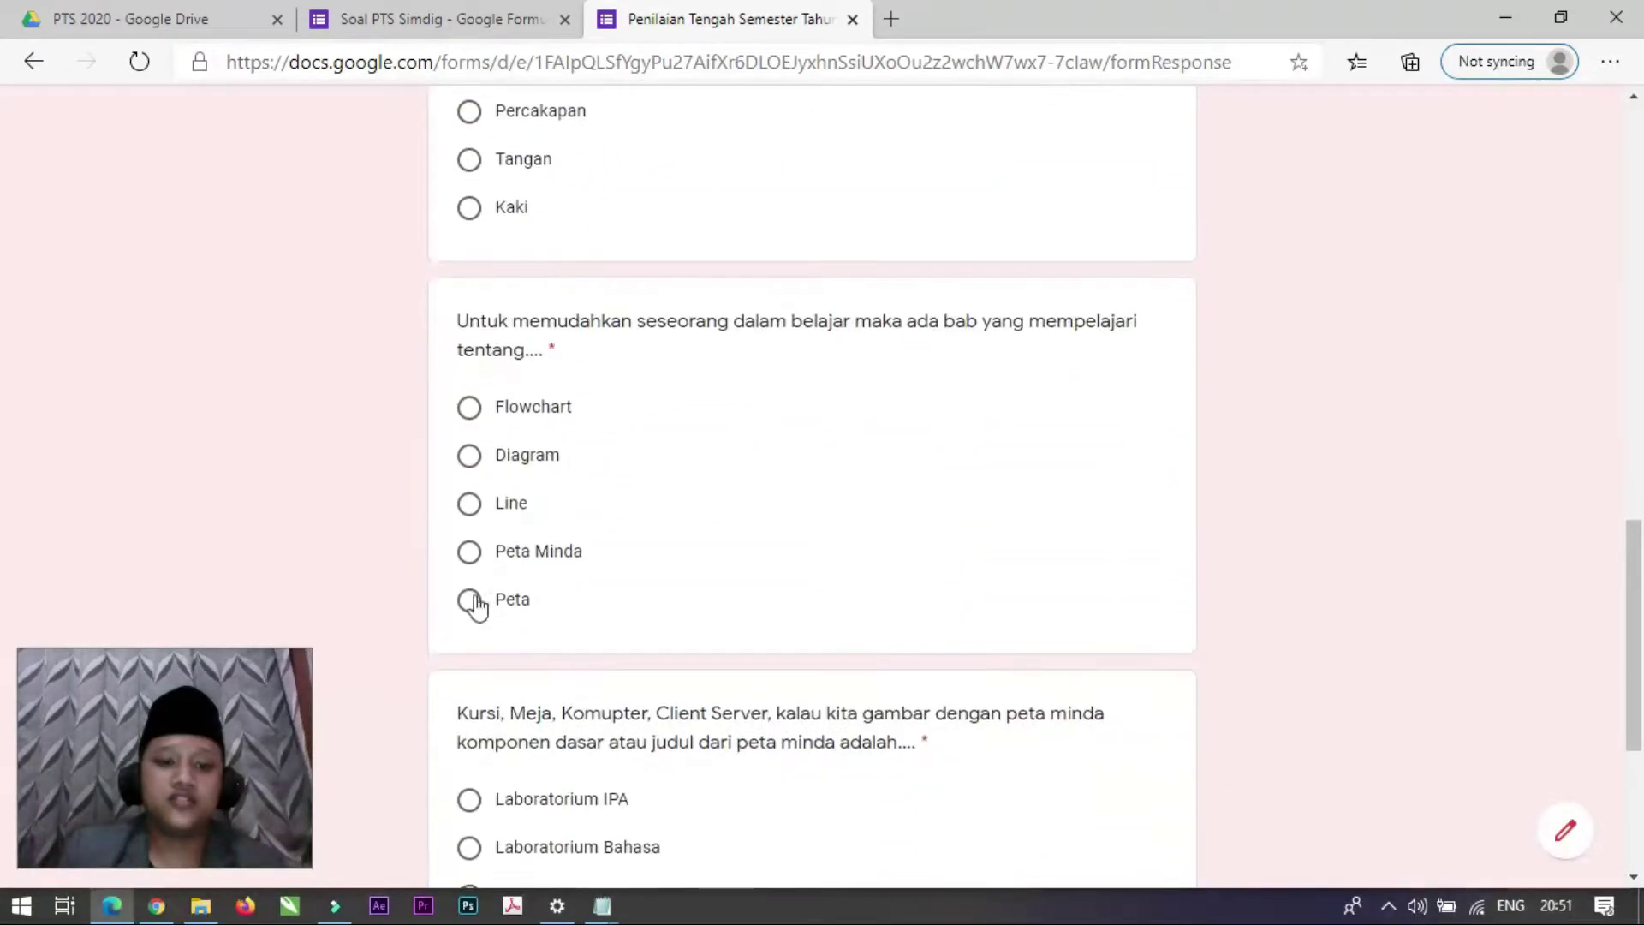
click(470, 553)
scroll(549, 617, down, 3)
click(470, 655)
scroll(514, 668, down, 2)
click(618, 685)
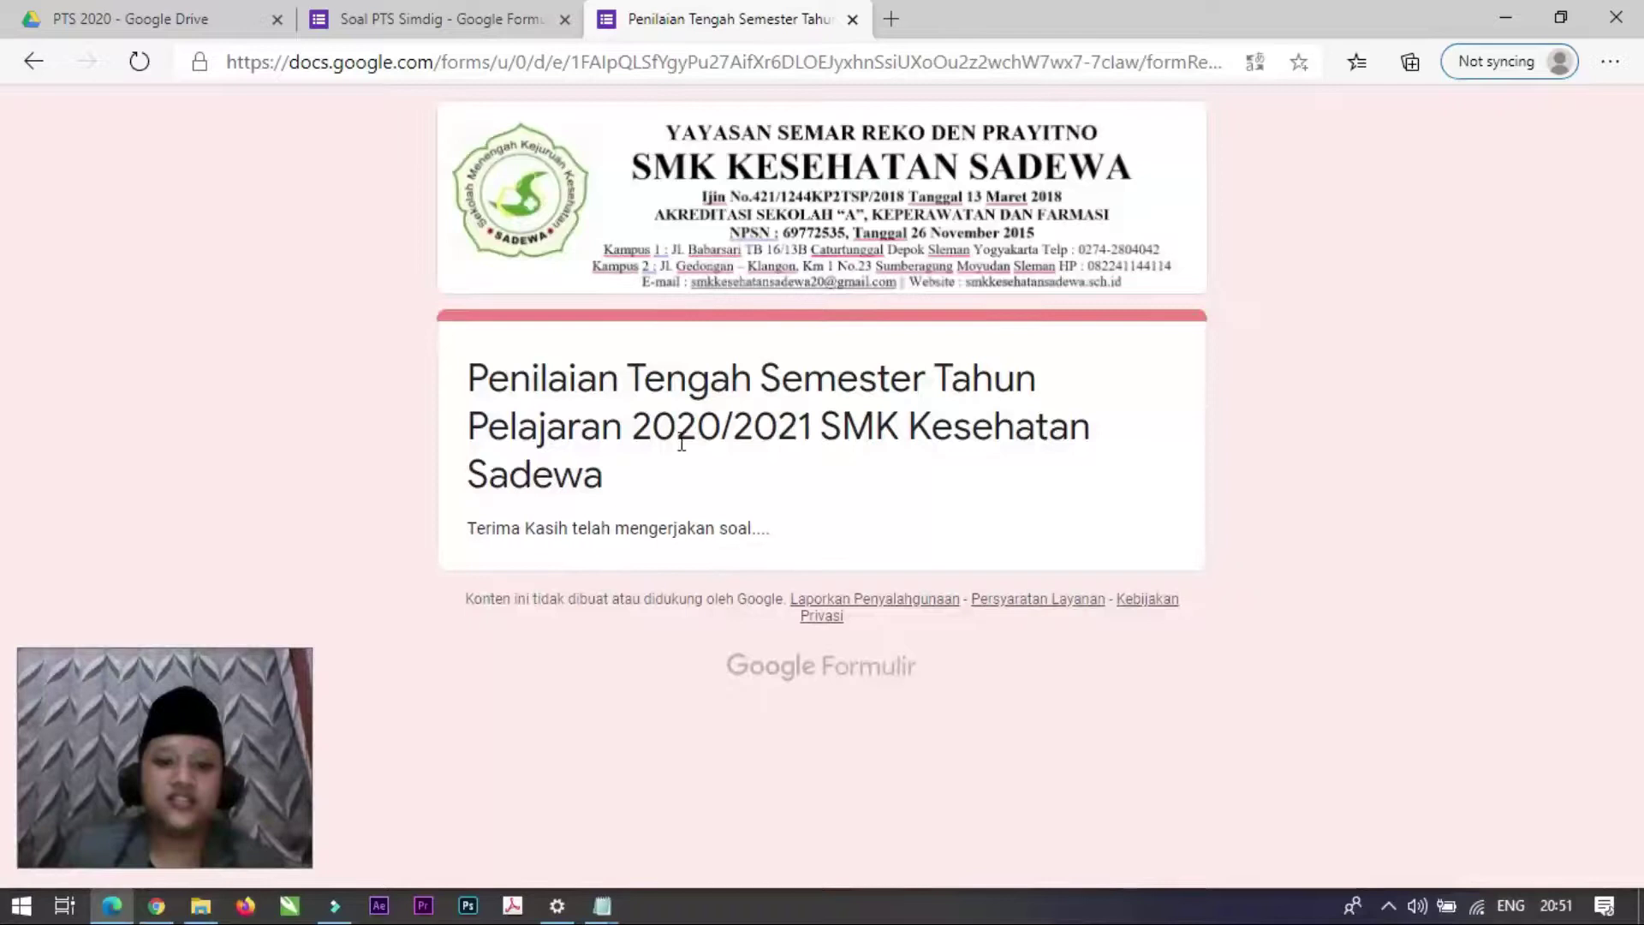
click(436, 12)
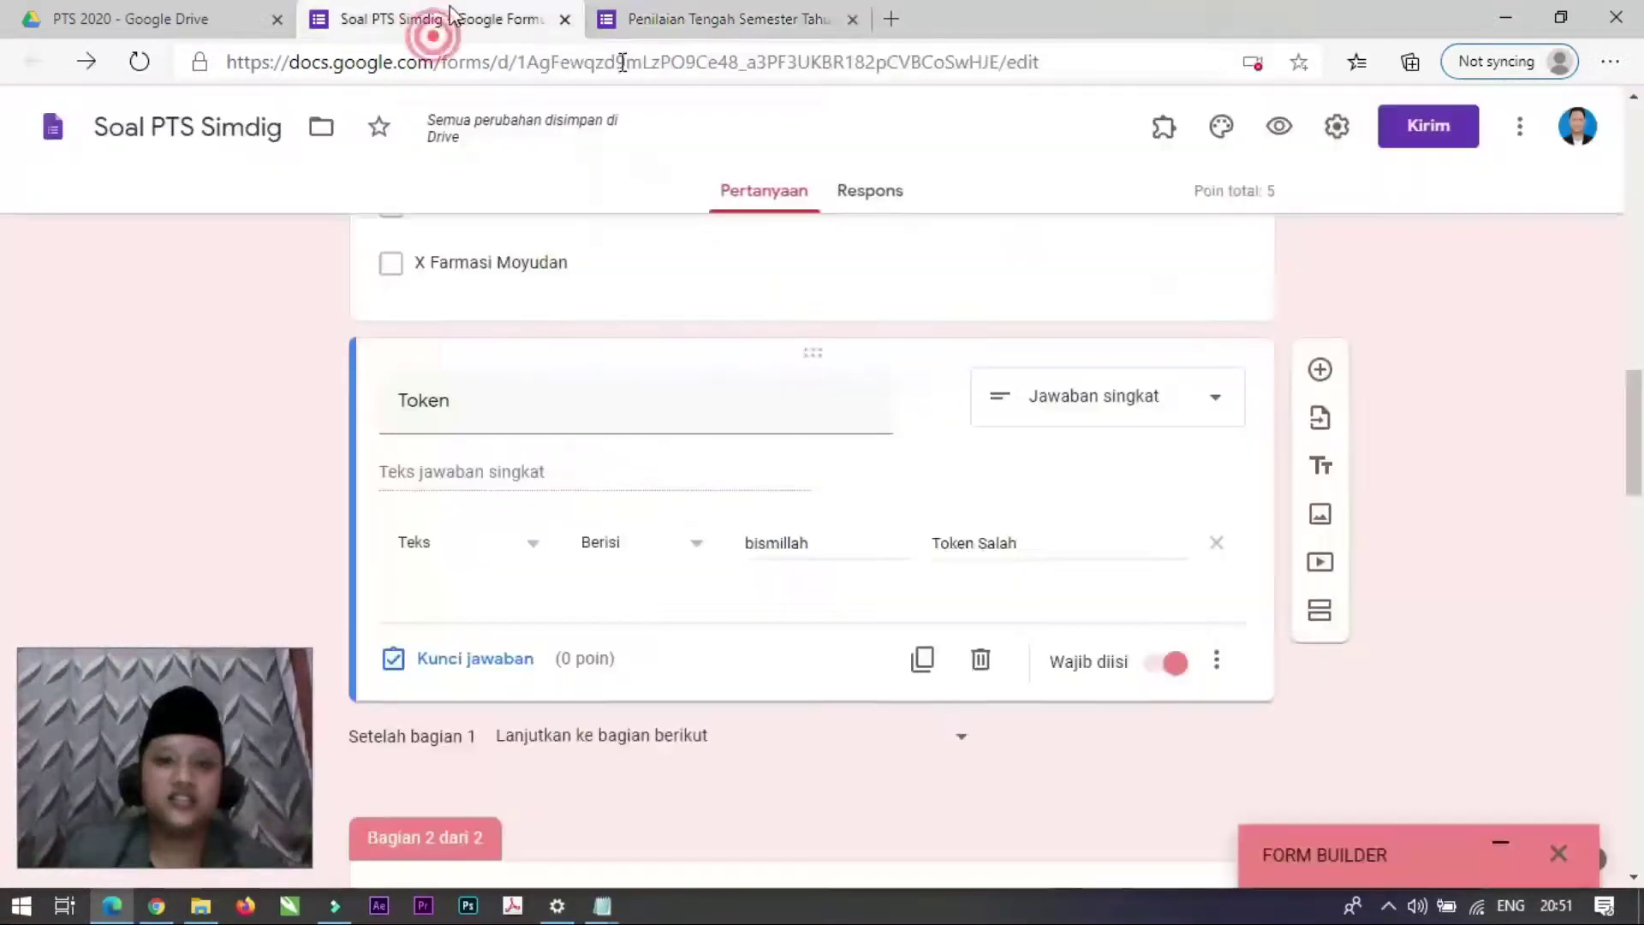
Step: Save the Presentasi confirmation-message settings, close the Form Builder panel, and show the add-ons list
click(1337, 126)
click(810, 236)
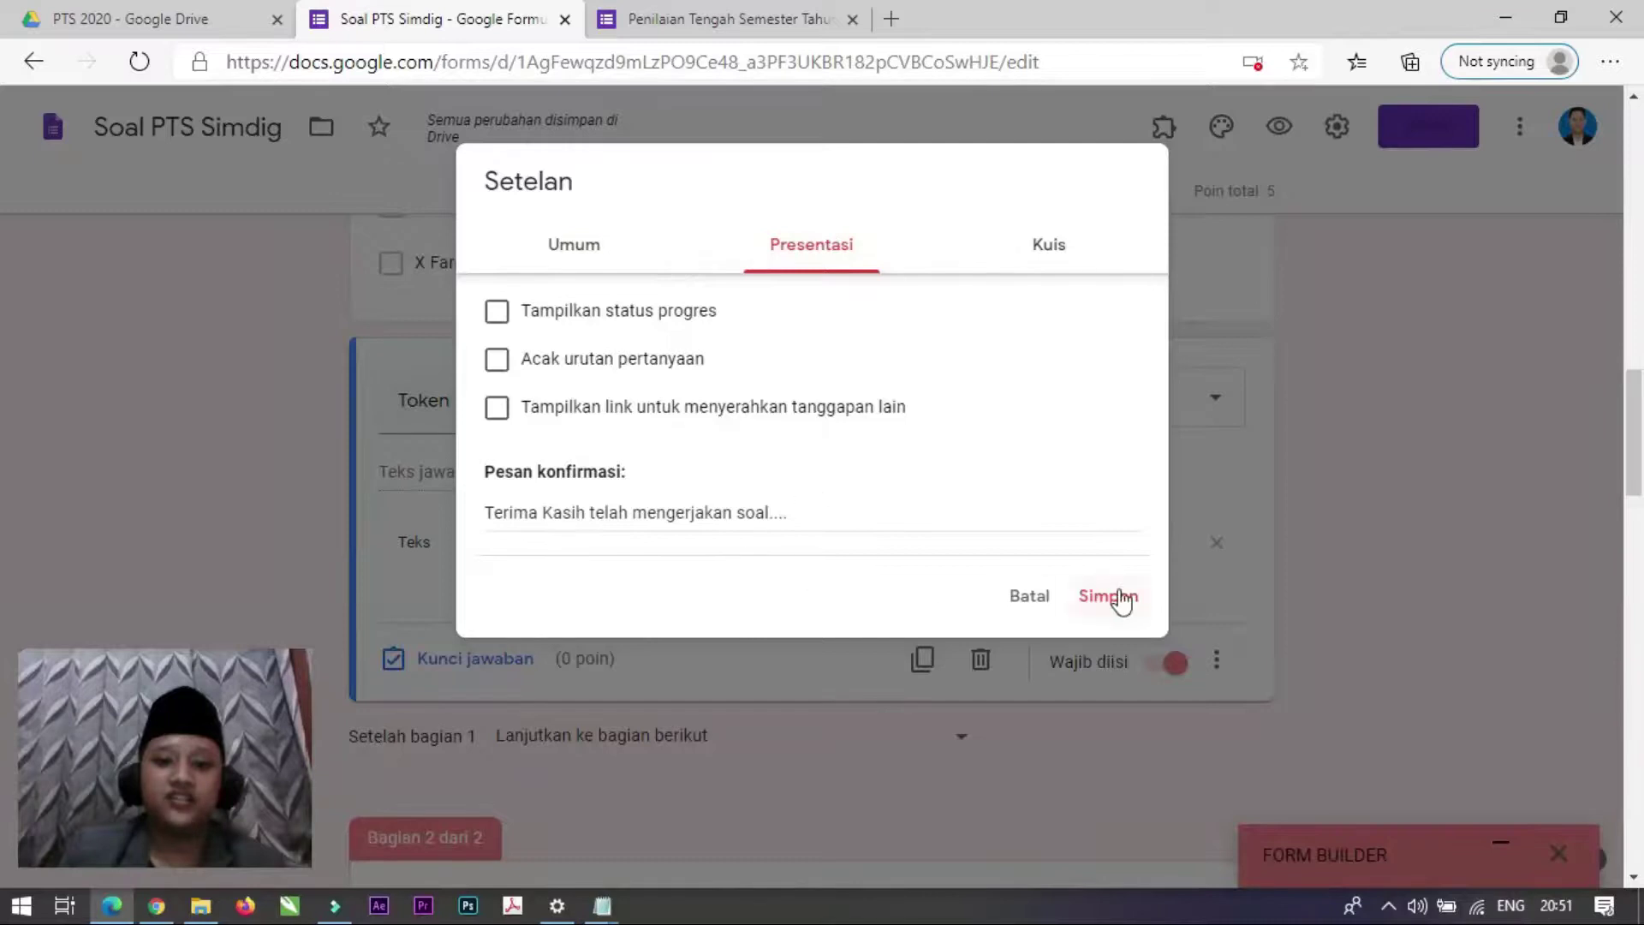
click(1110, 596)
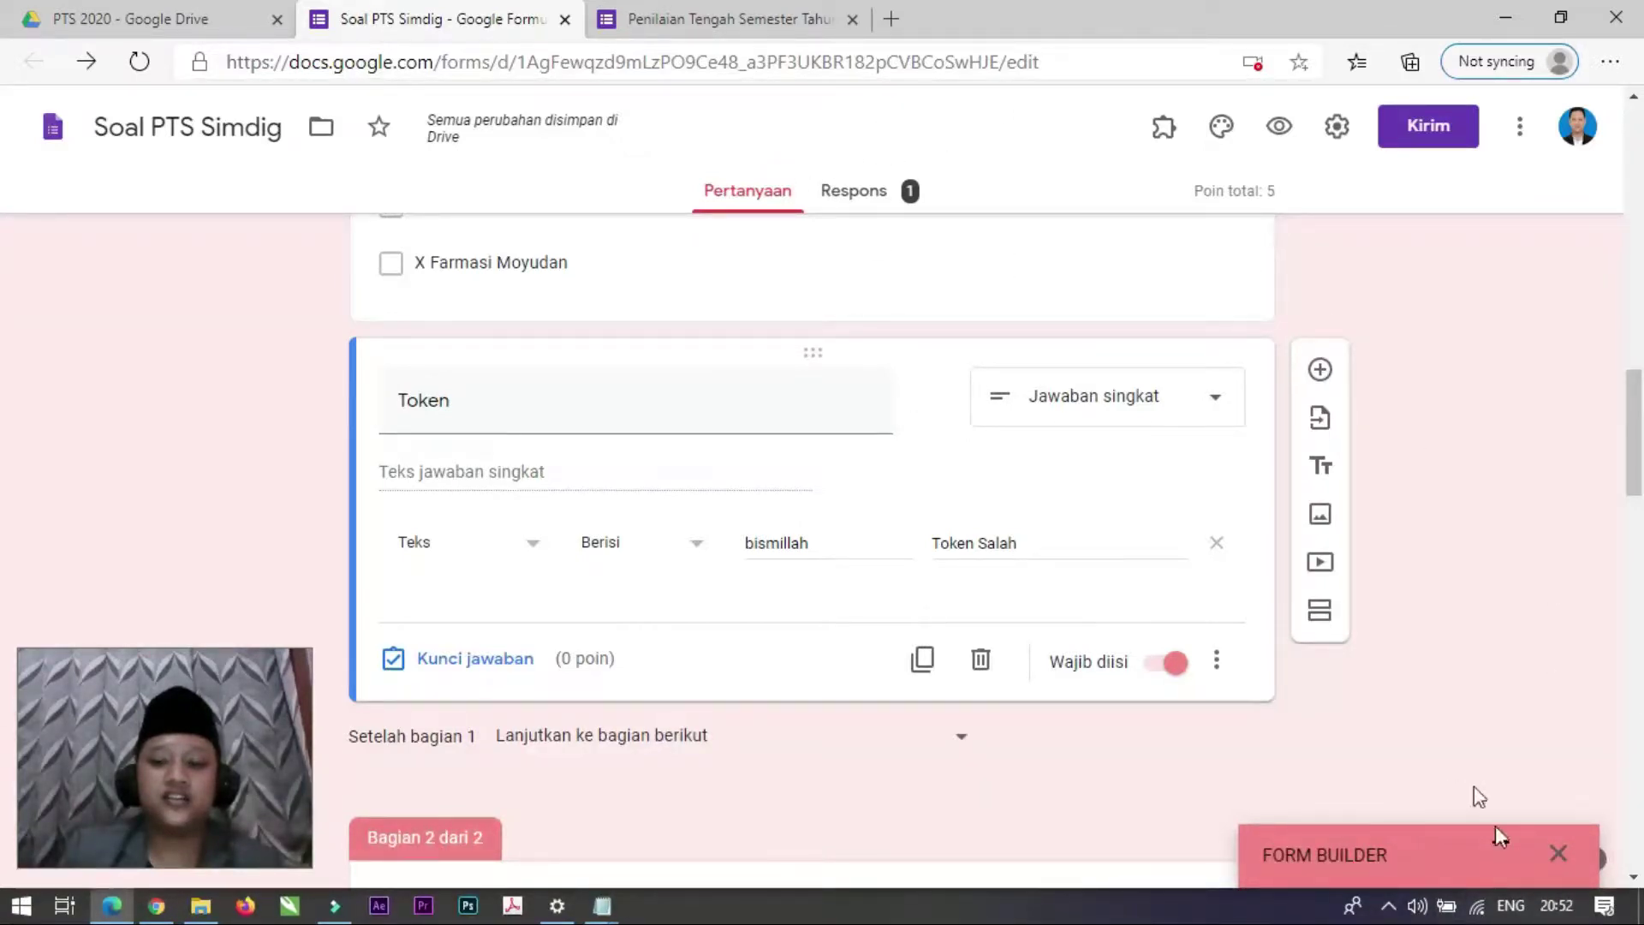
click(1560, 855)
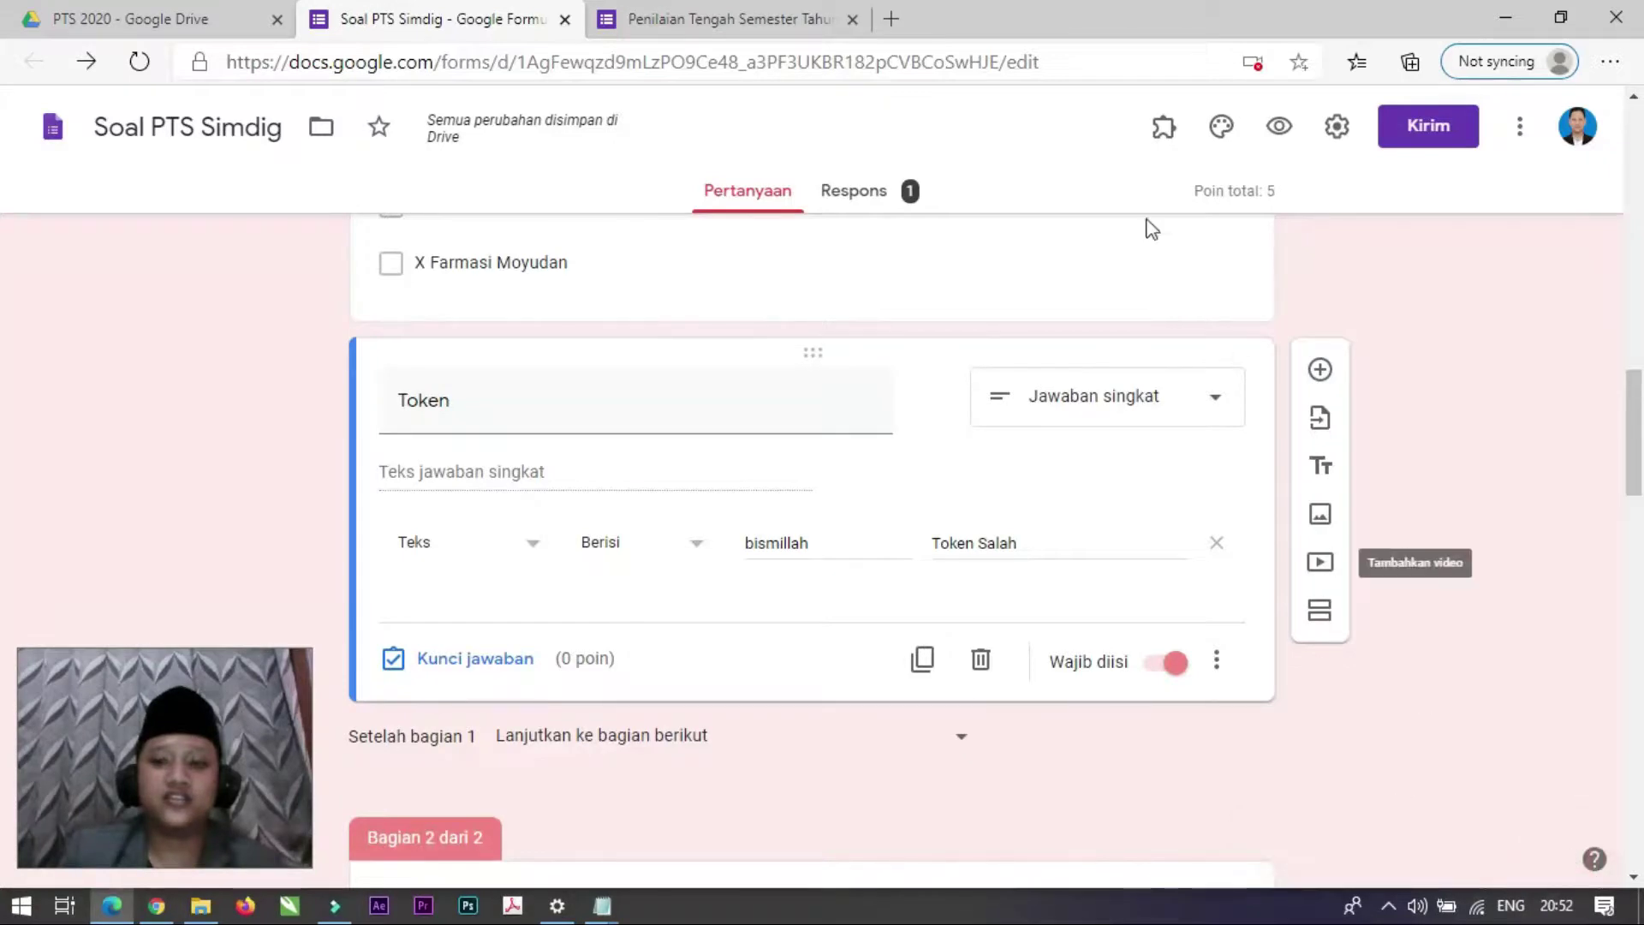
click(1168, 133)
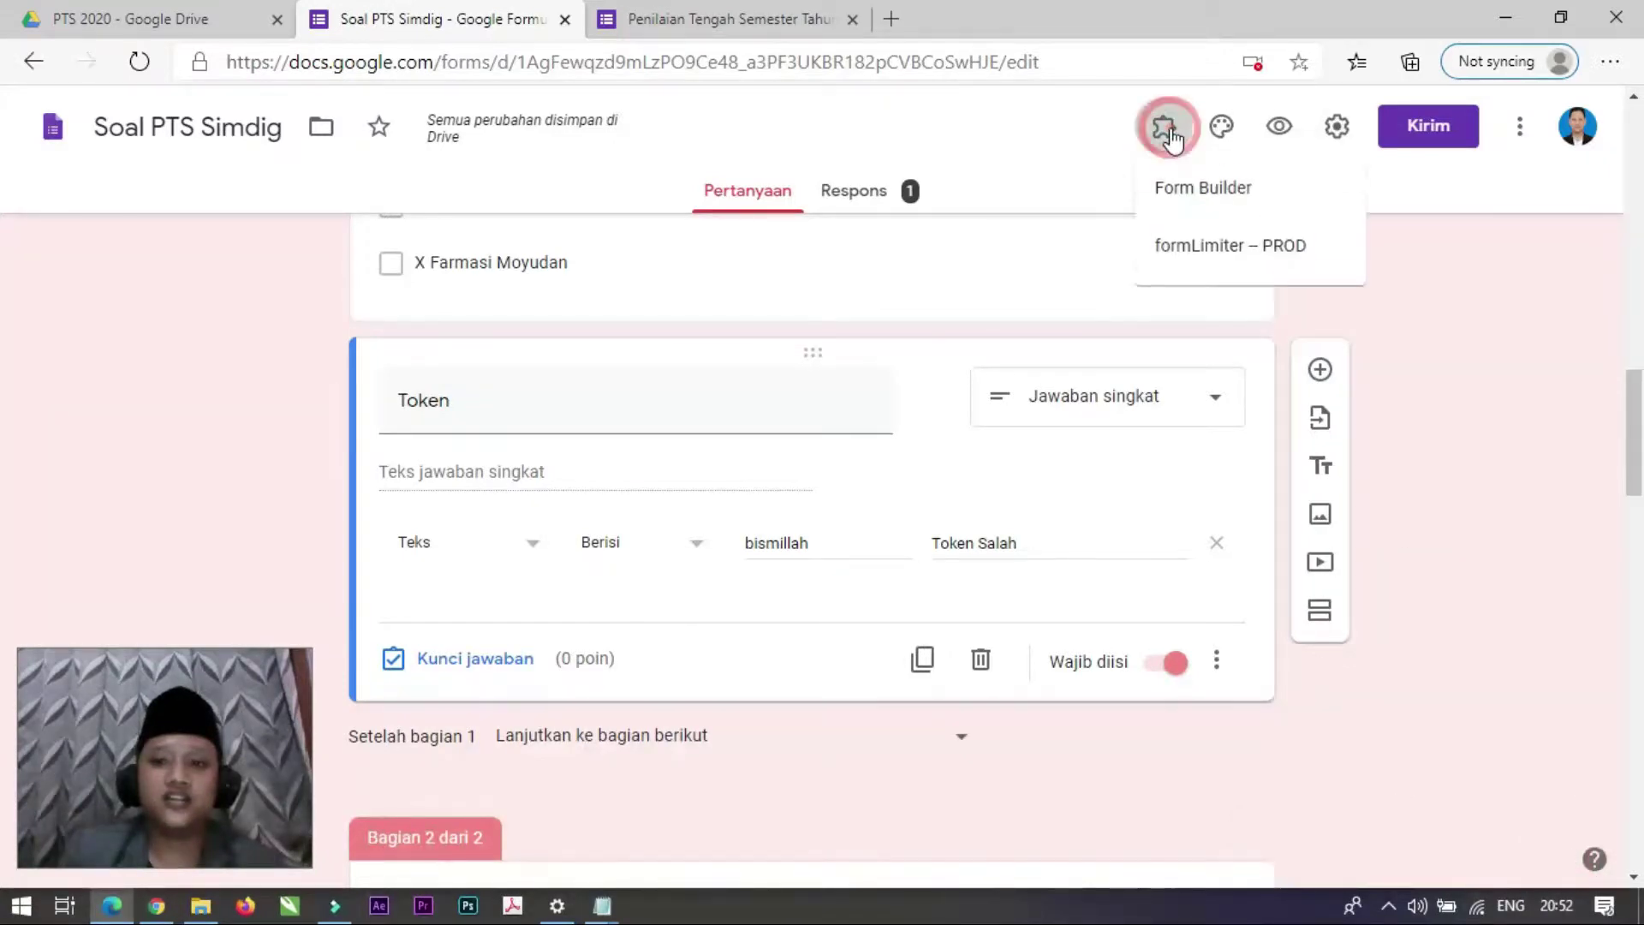
Step: In formLimiter's Set limit, switch the limit type to date and time
click(1209, 252)
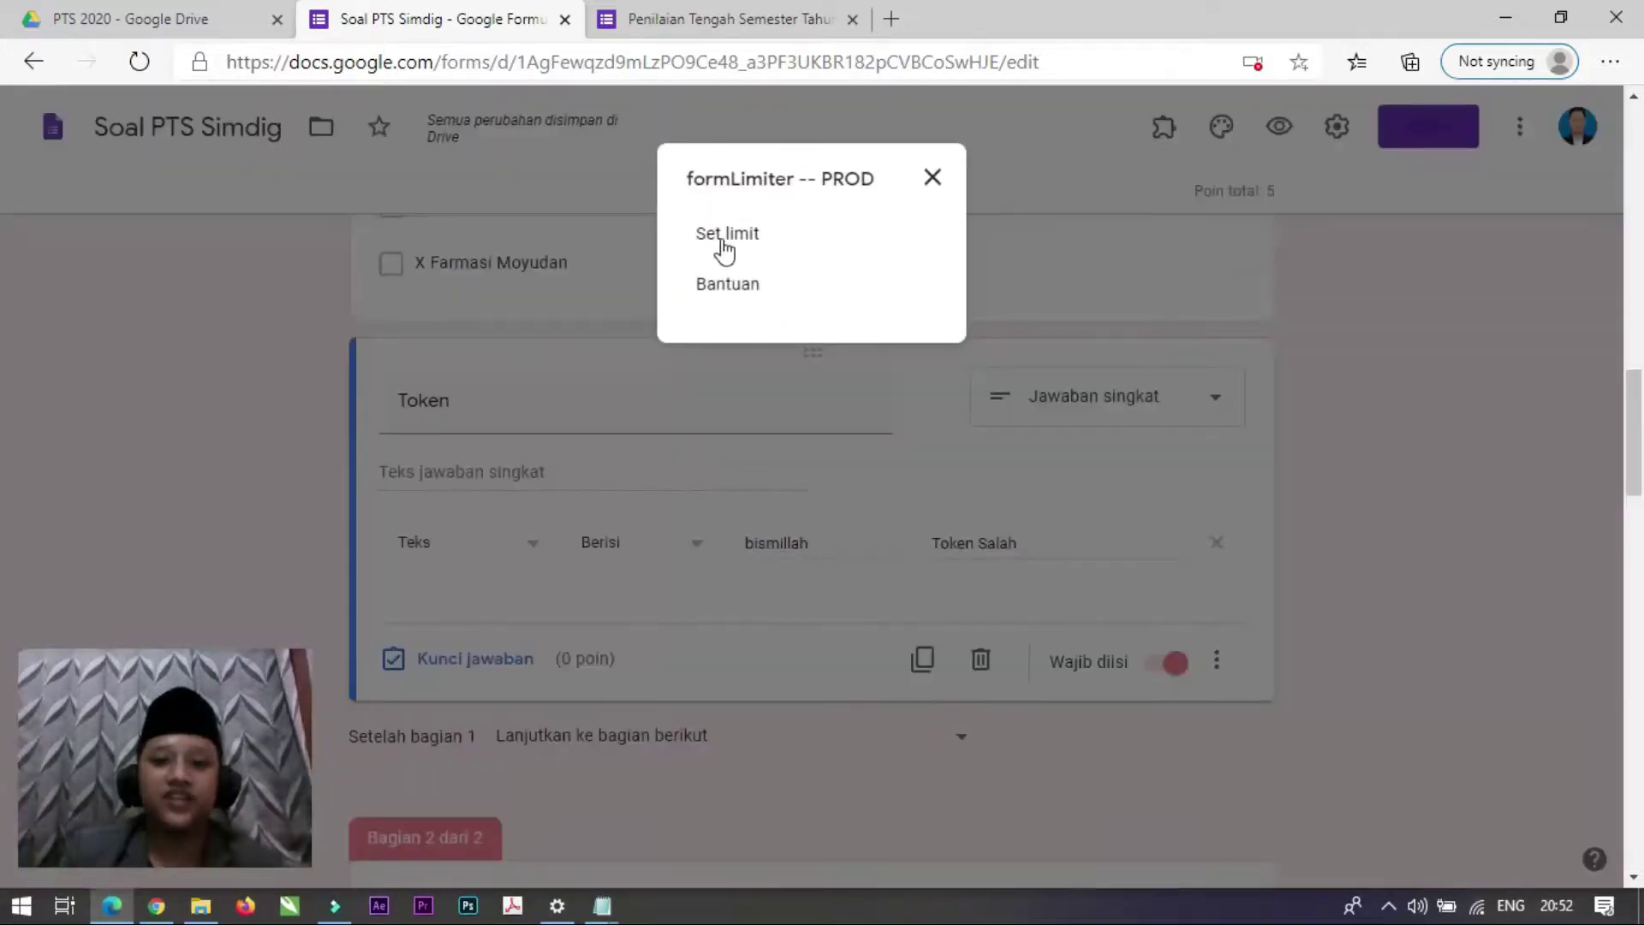
click(738, 247)
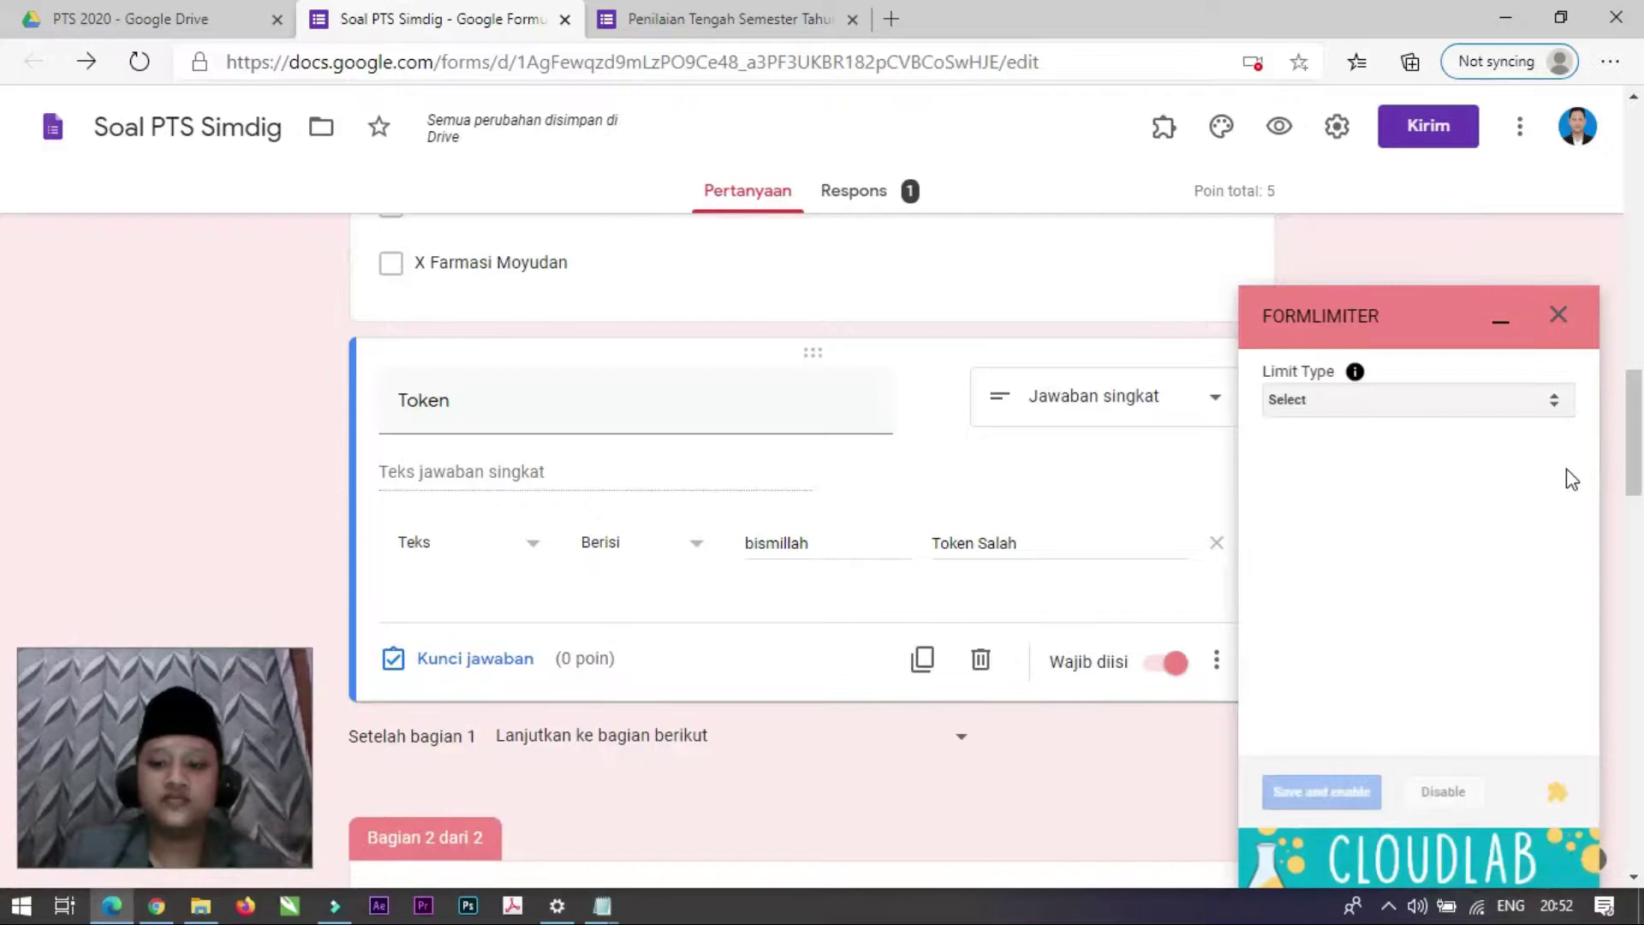
click(1367, 402)
click(1352, 447)
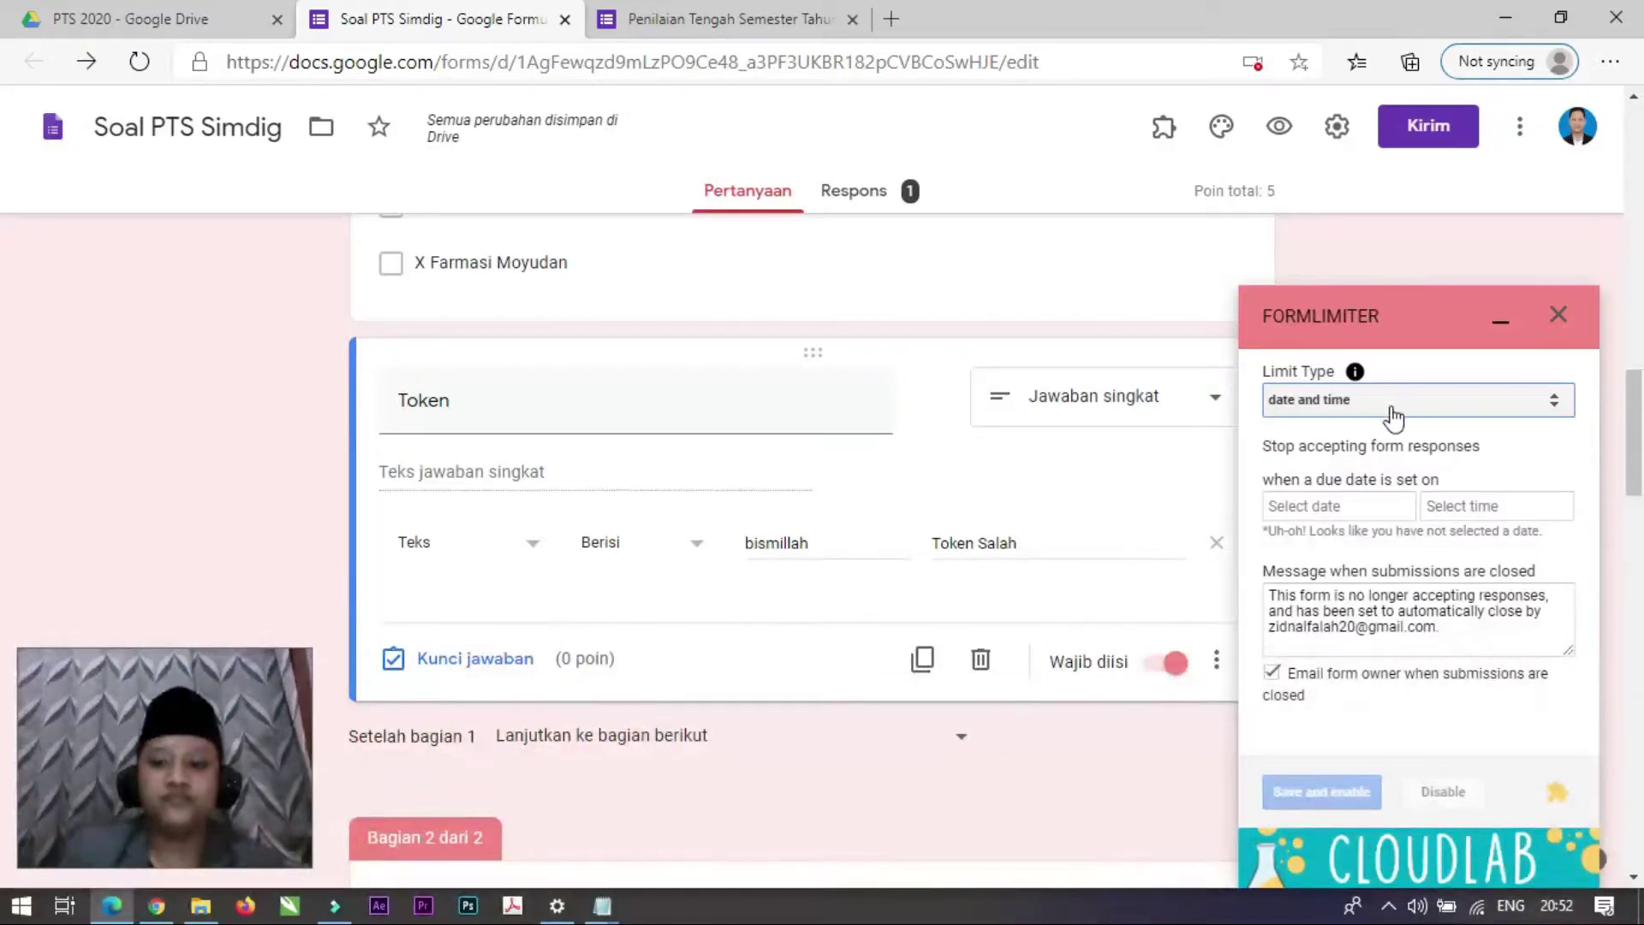
click(1393, 412)
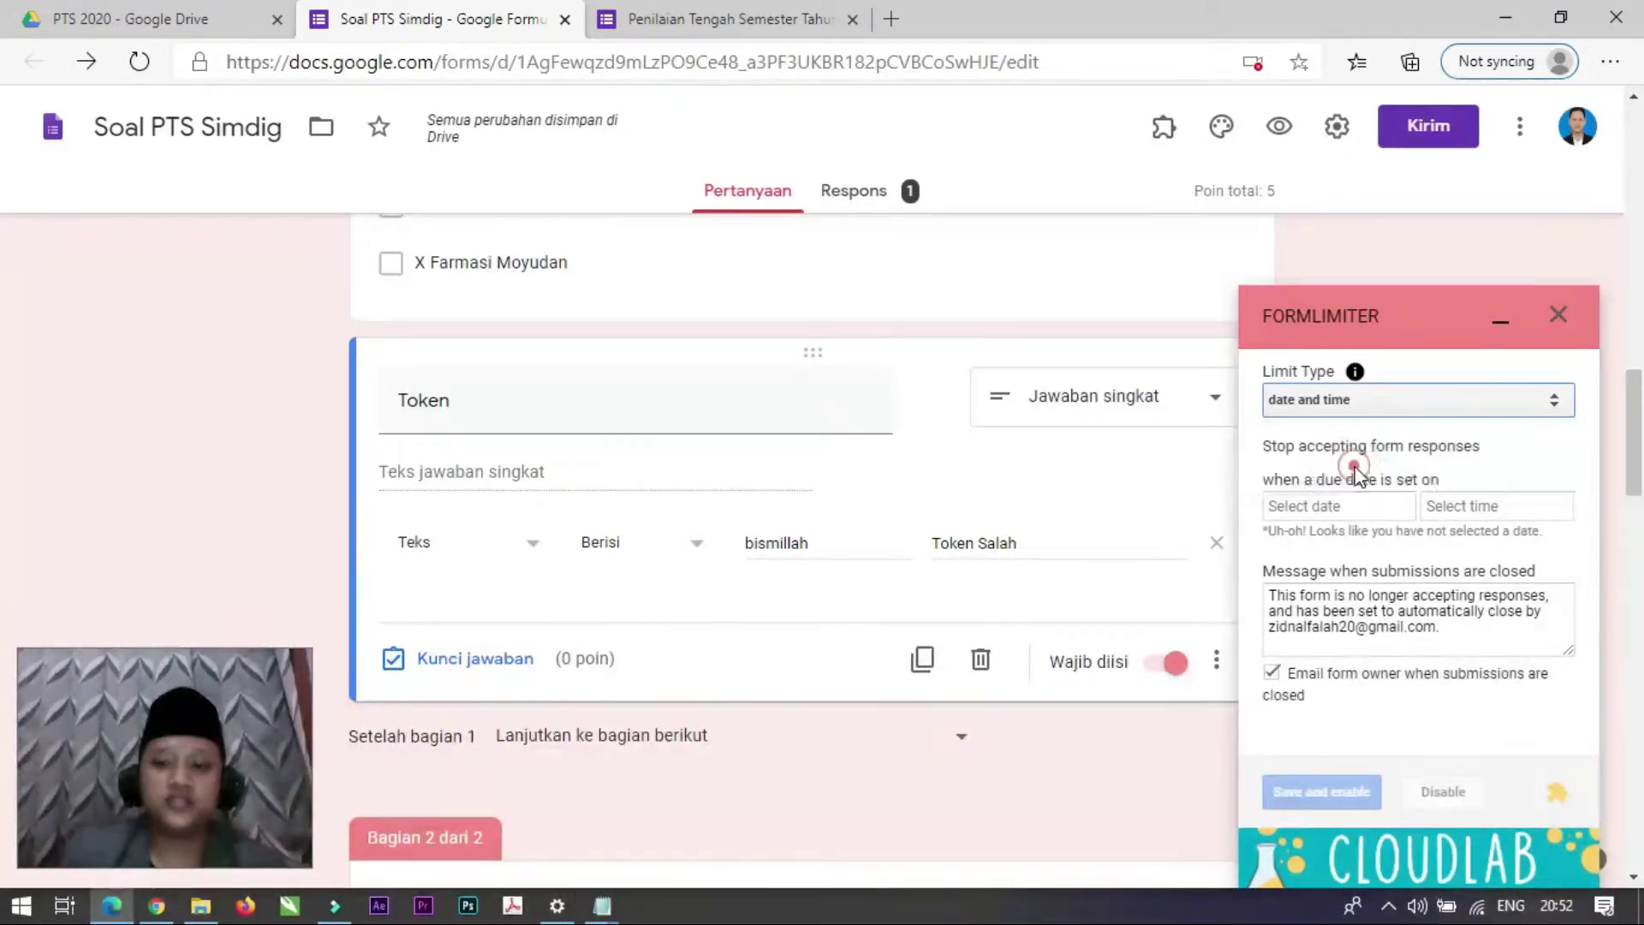
click(1349, 466)
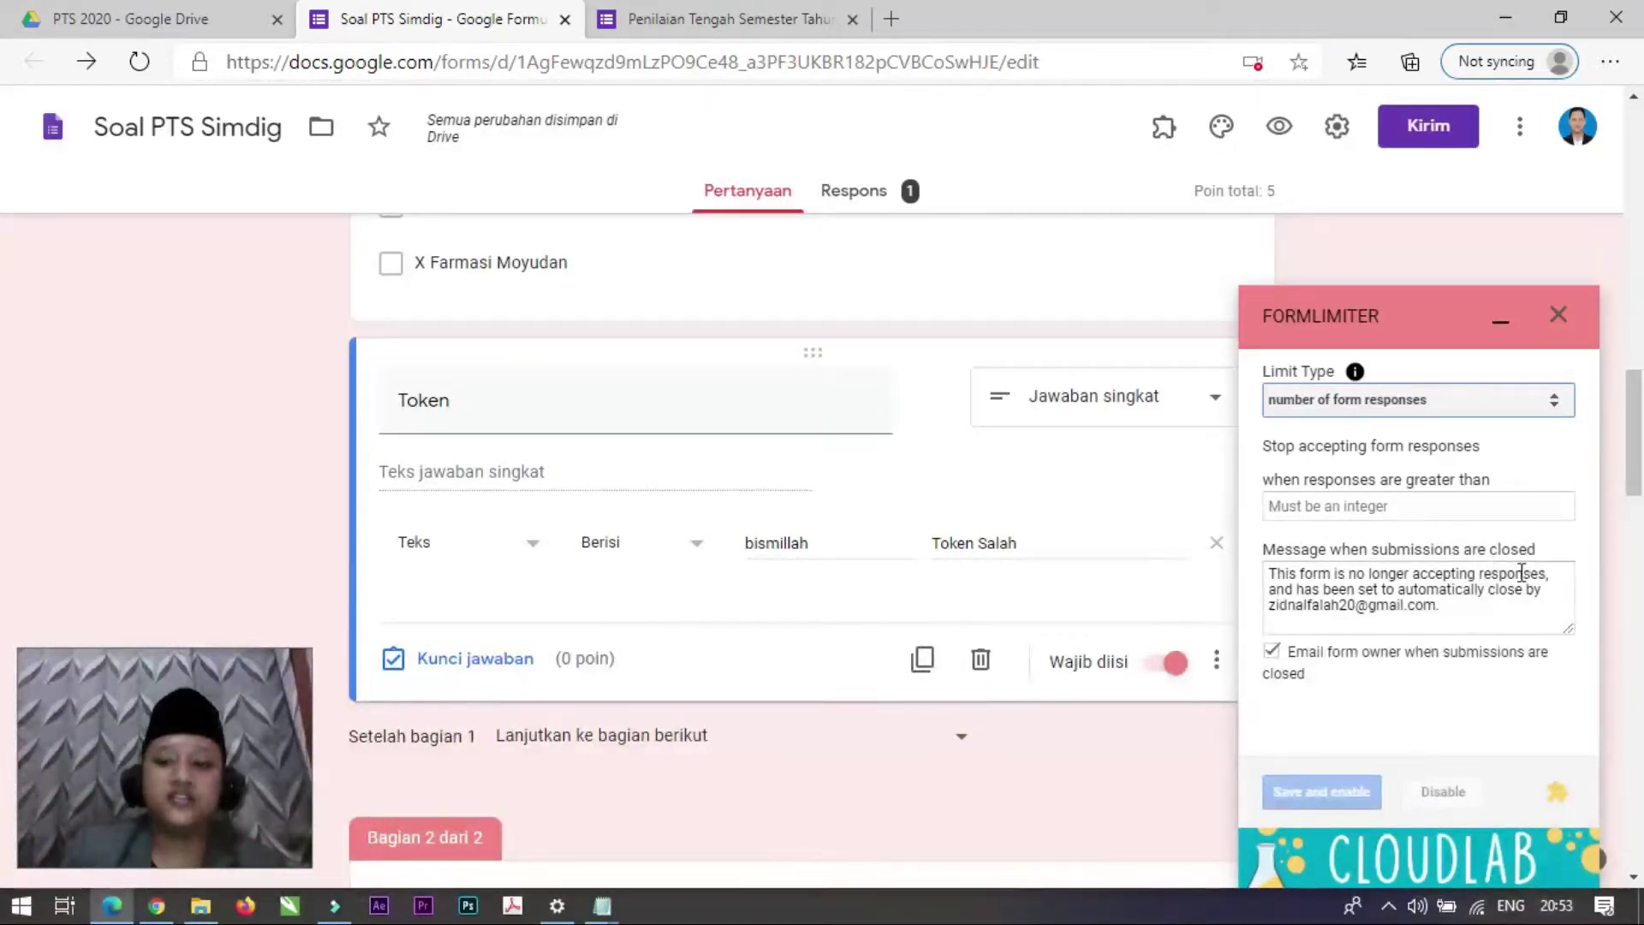
click(1377, 411)
click(1328, 444)
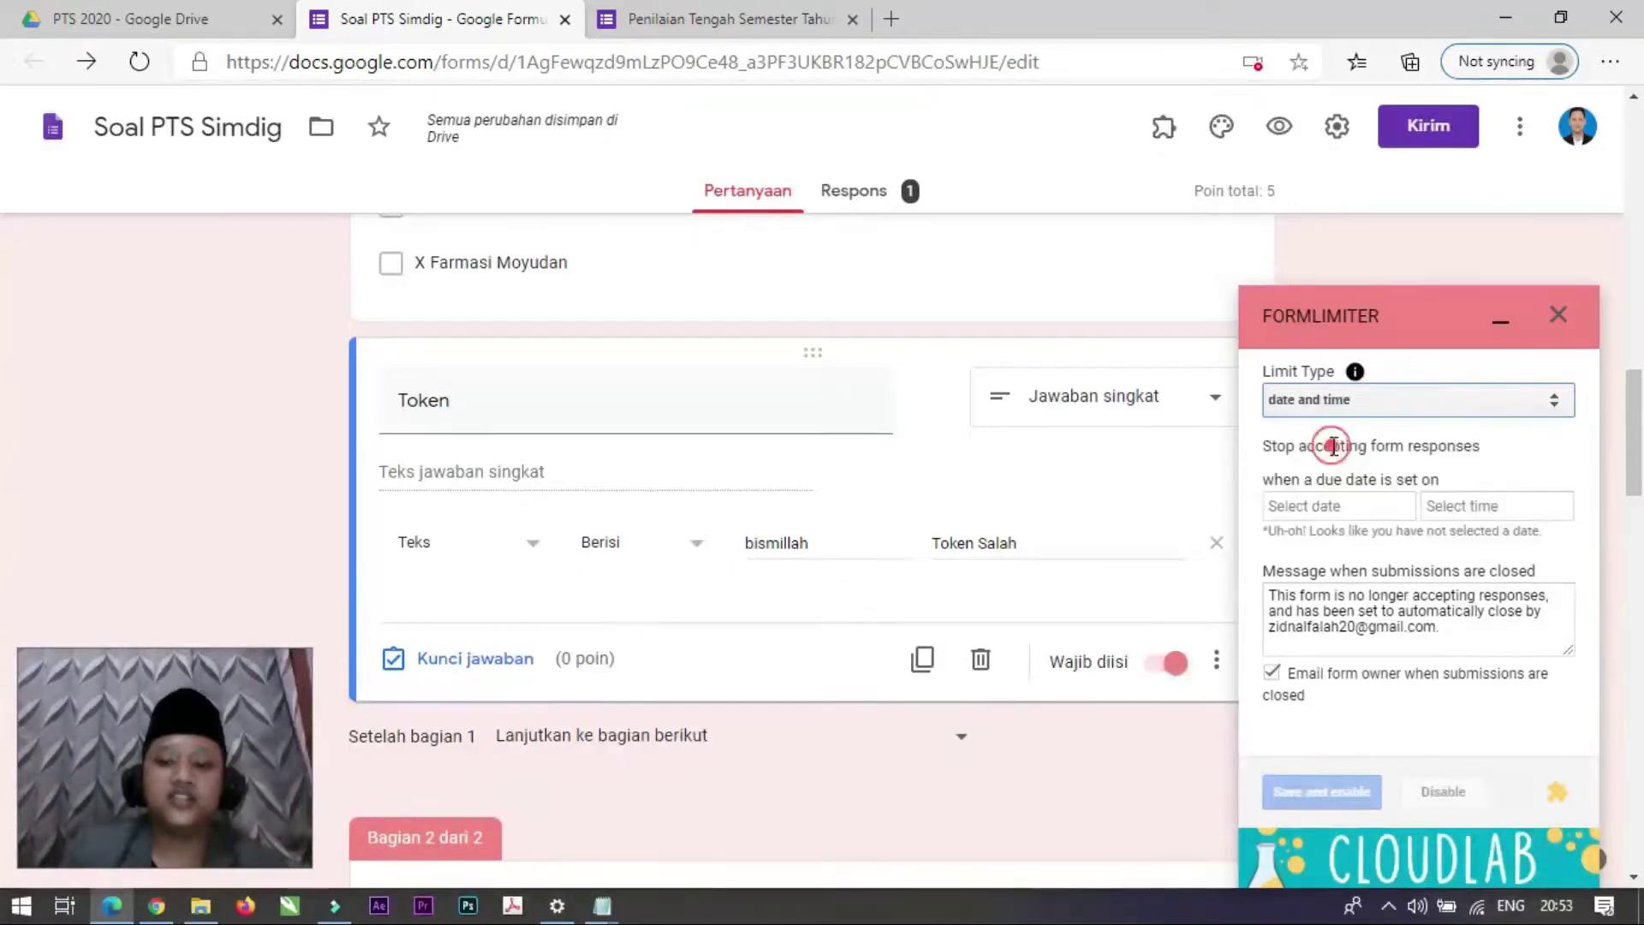
click(1353, 509)
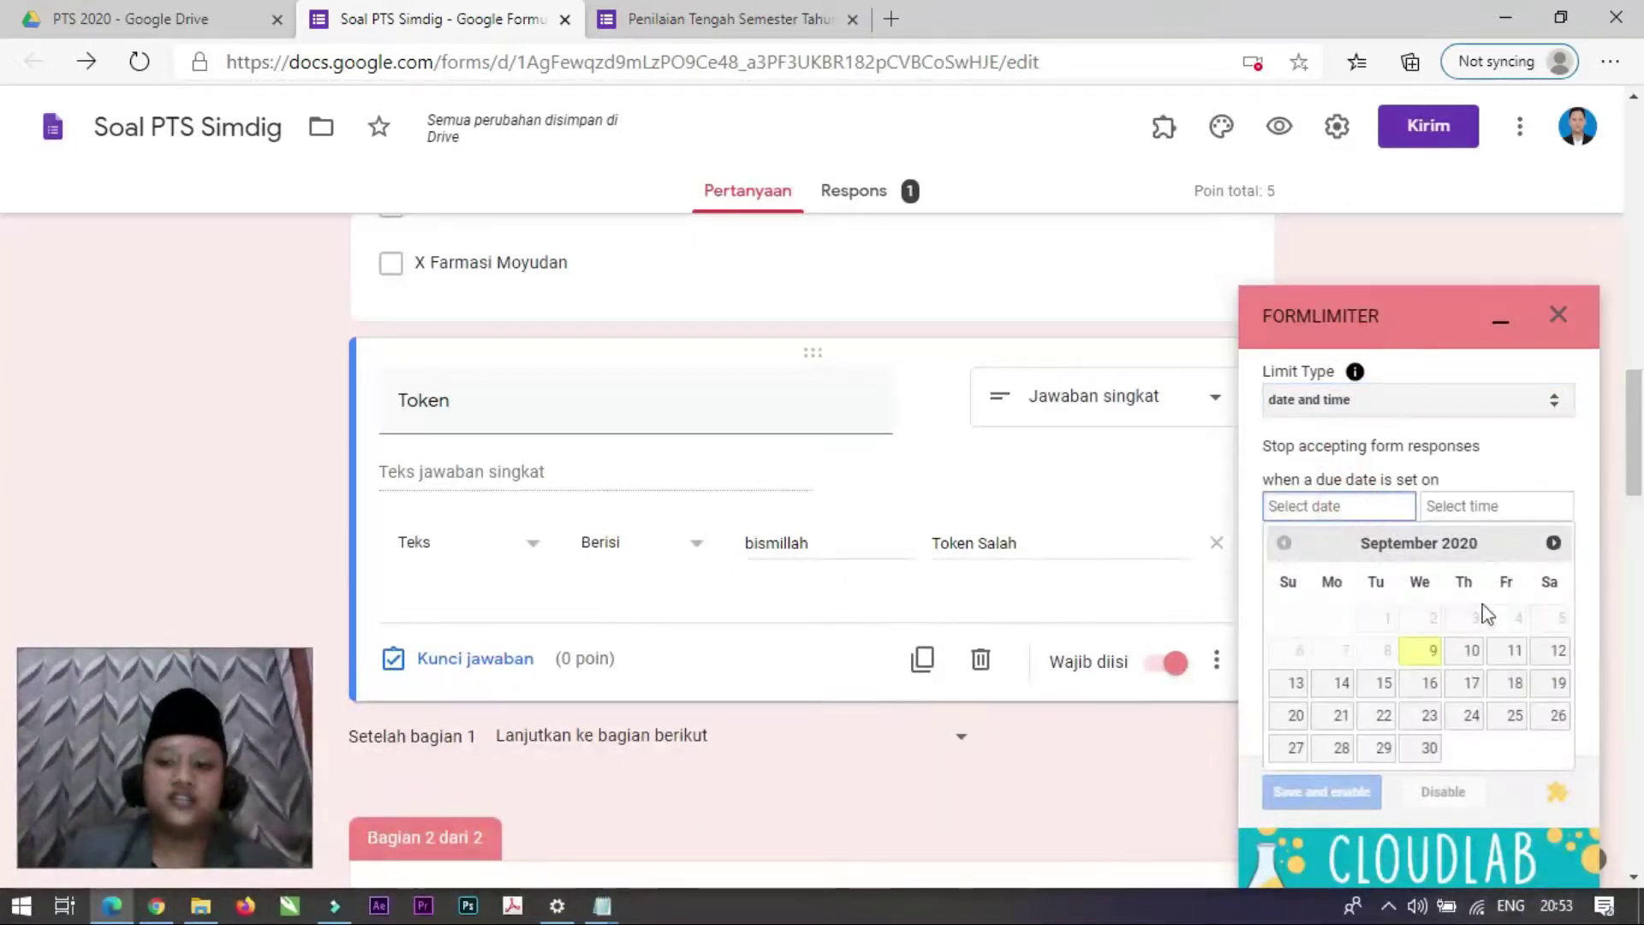
Step: Set formLimiter to close the form on 09/10/2020 at 8:00 AM, then save and enable
click(1472, 655)
click(1483, 504)
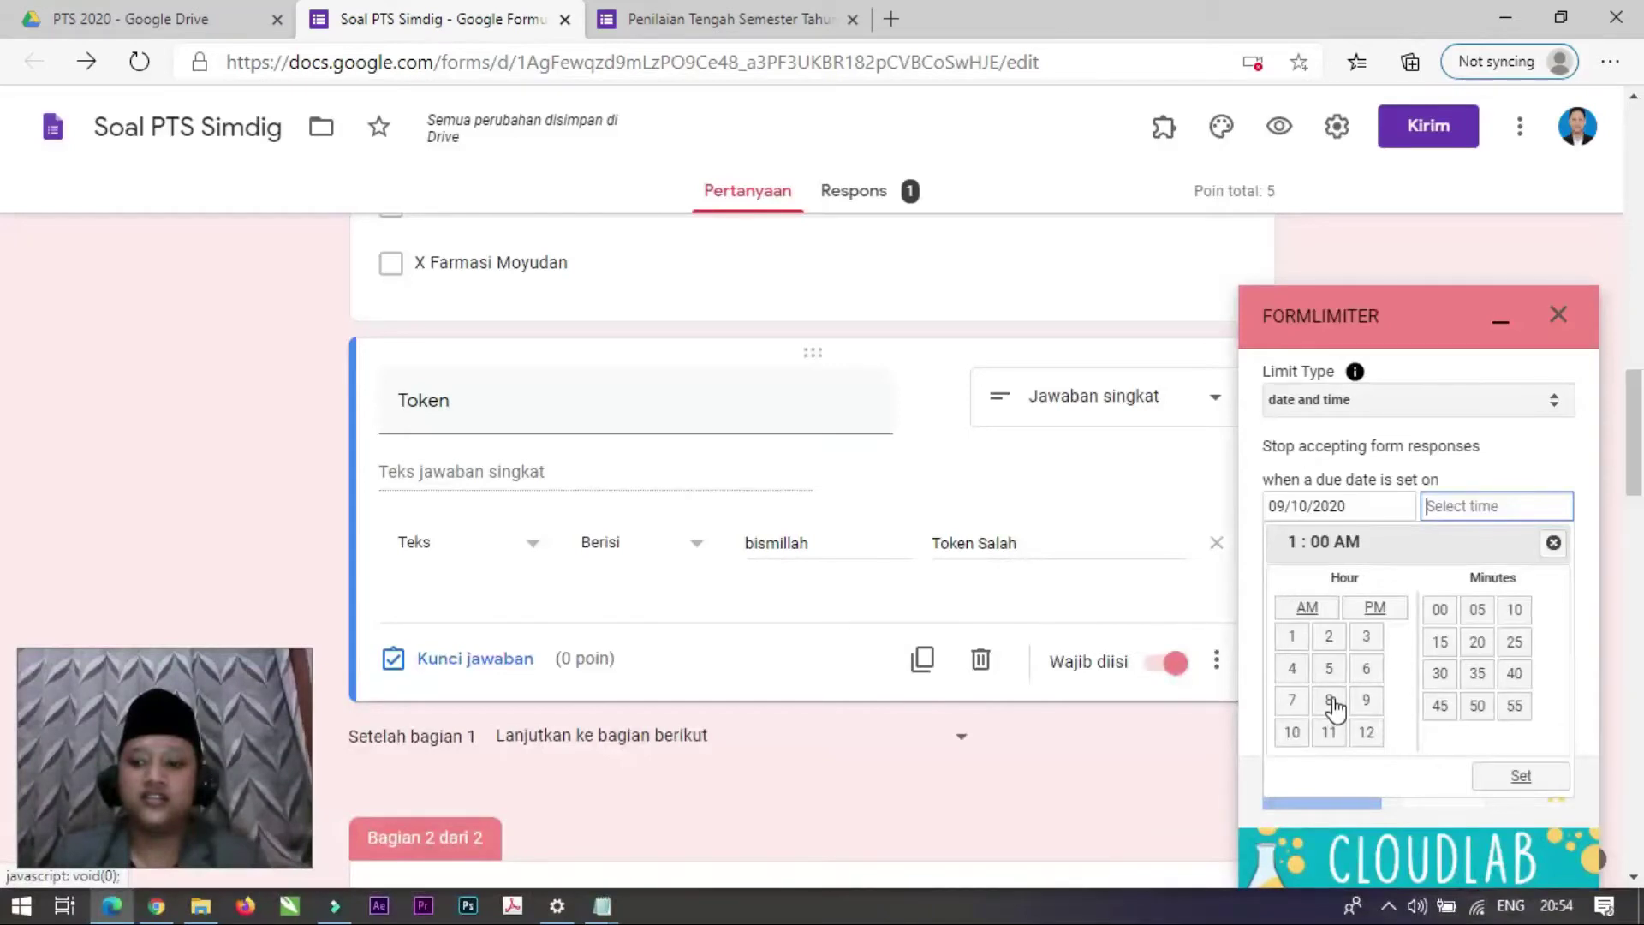
click(1332, 701)
click(1523, 777)
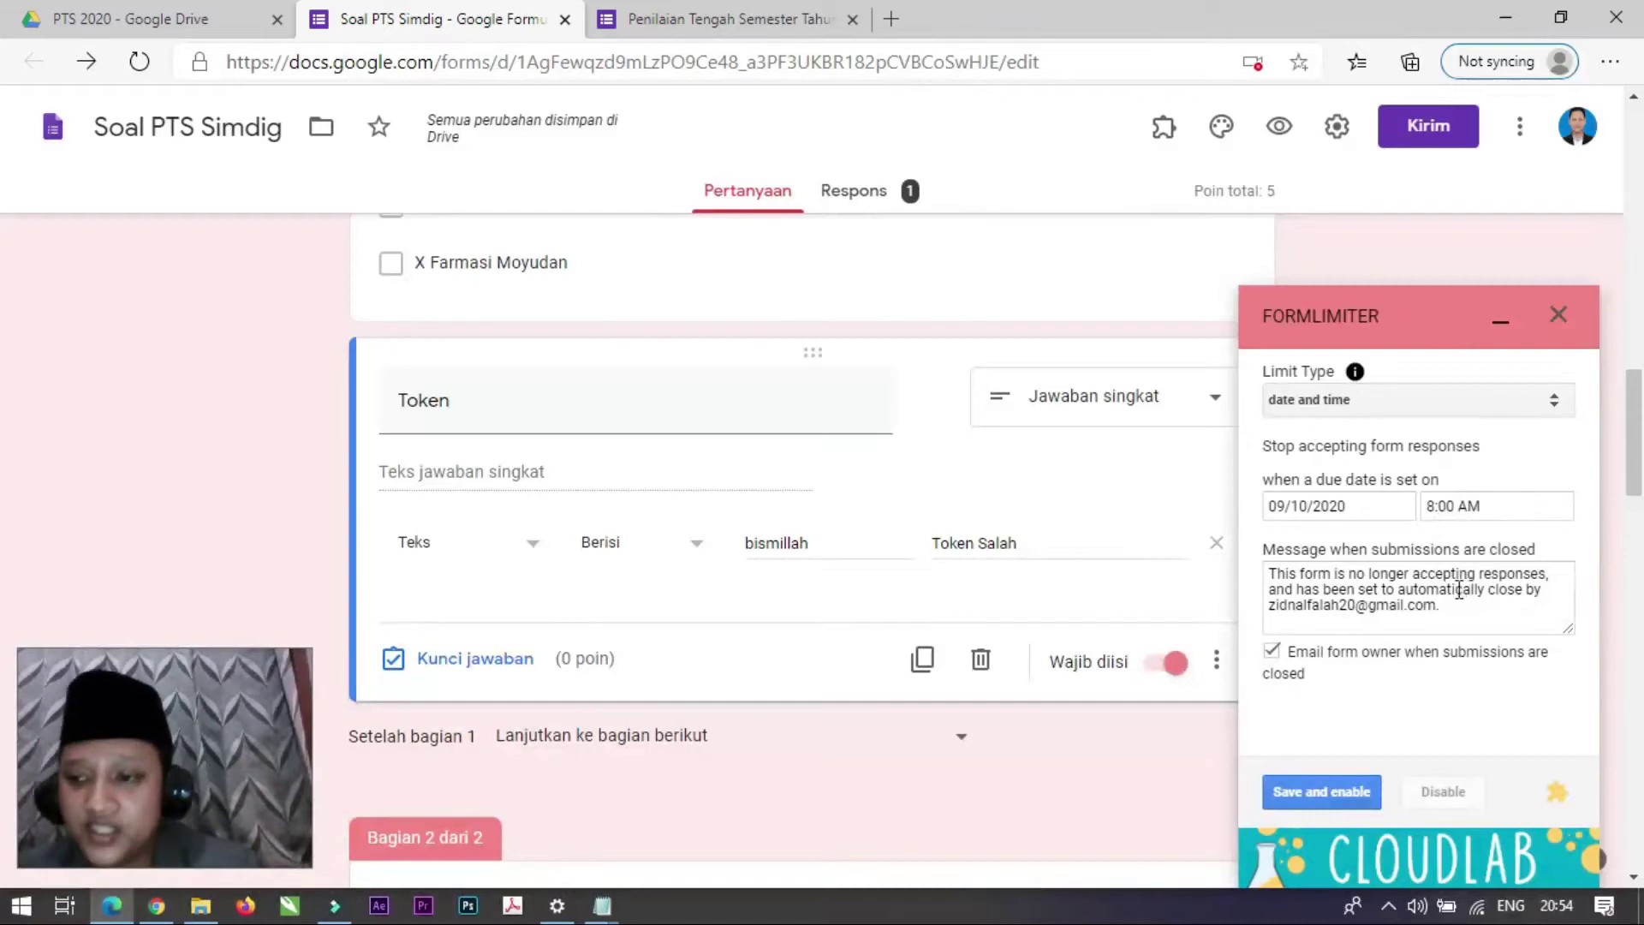
click(1317, 797)
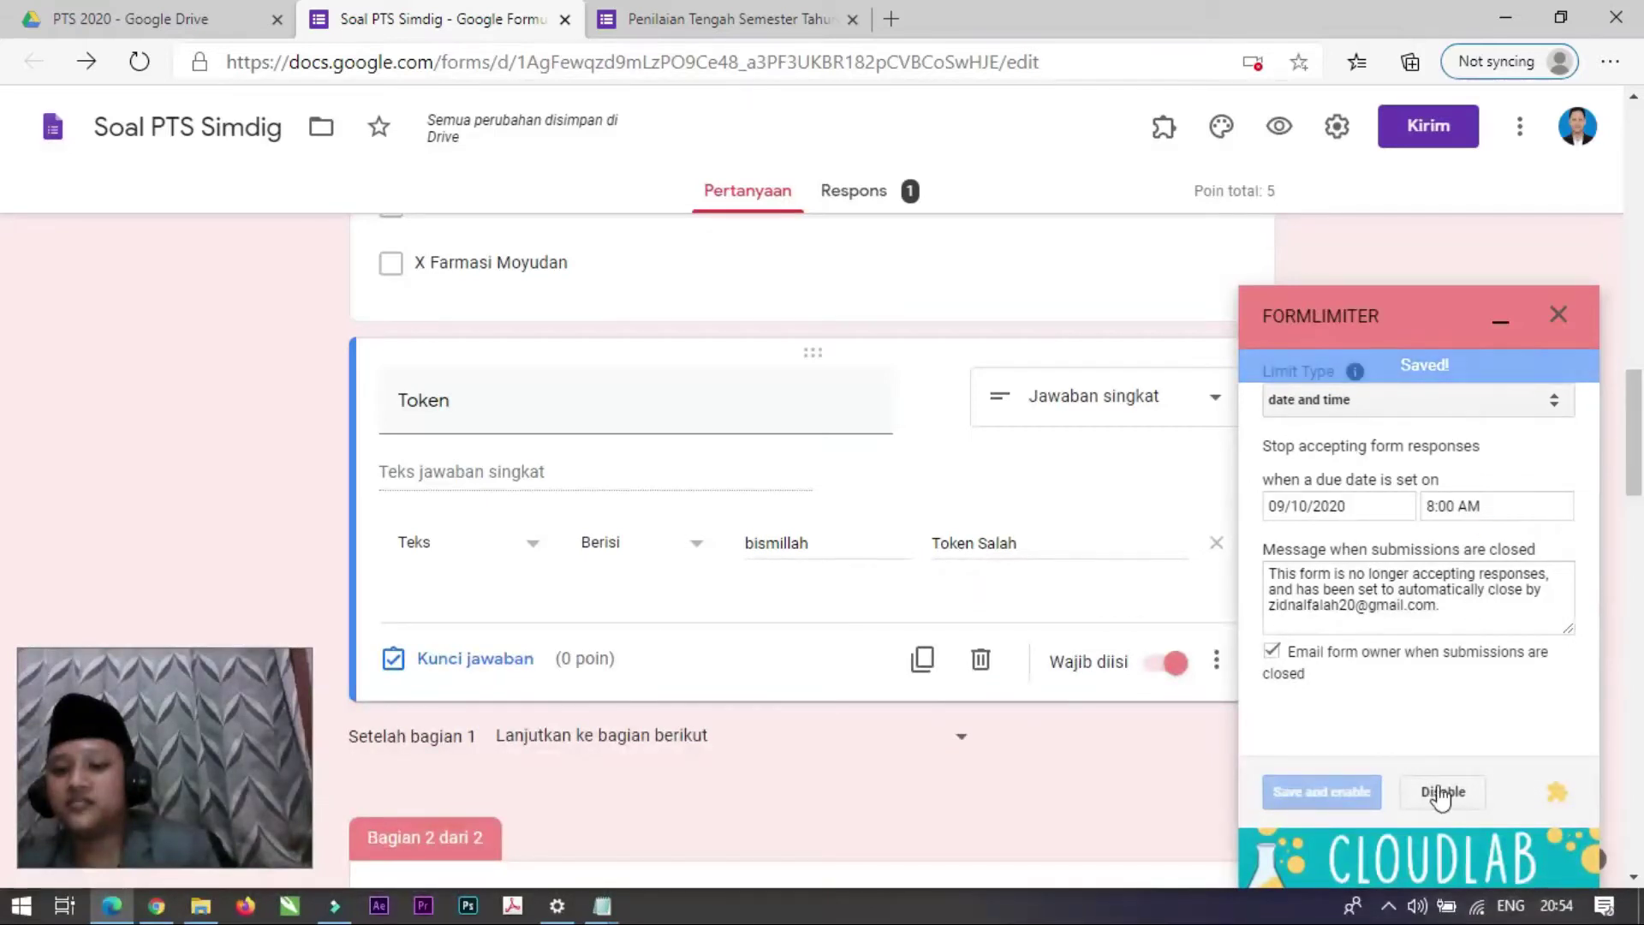
Step: Close the formLimiter panel and review the questions down to the Token check
click(1559, 313)
scroll(907, 585, up, 12)
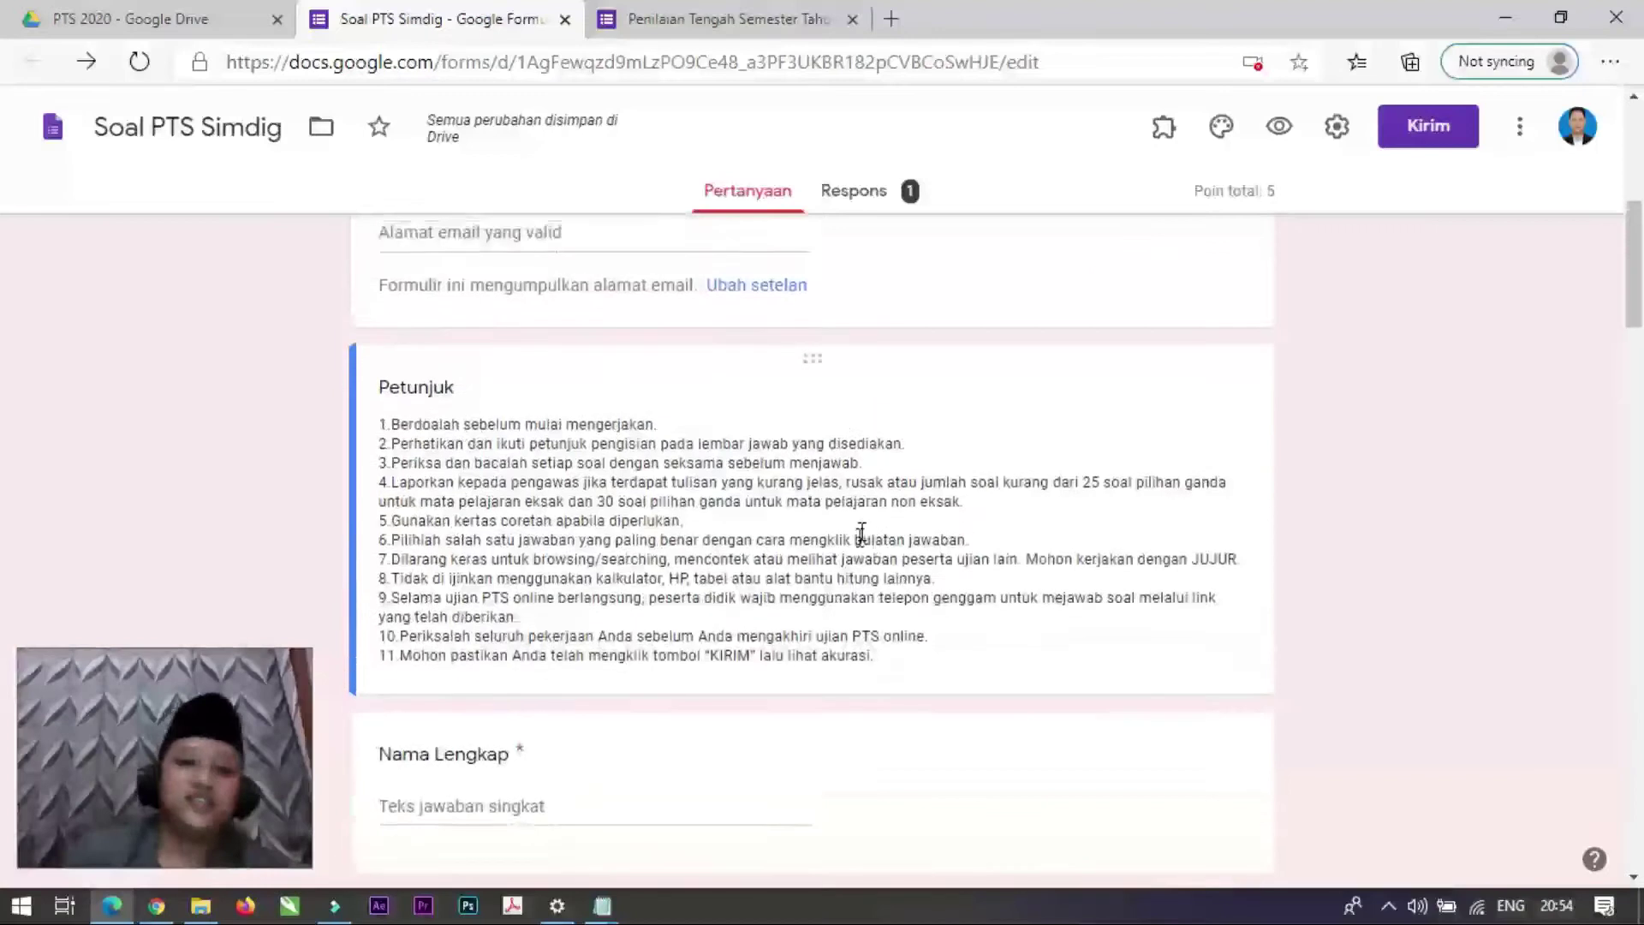
scroll(863, 536, down, 4)
scroll(1127, 522, down, 5)
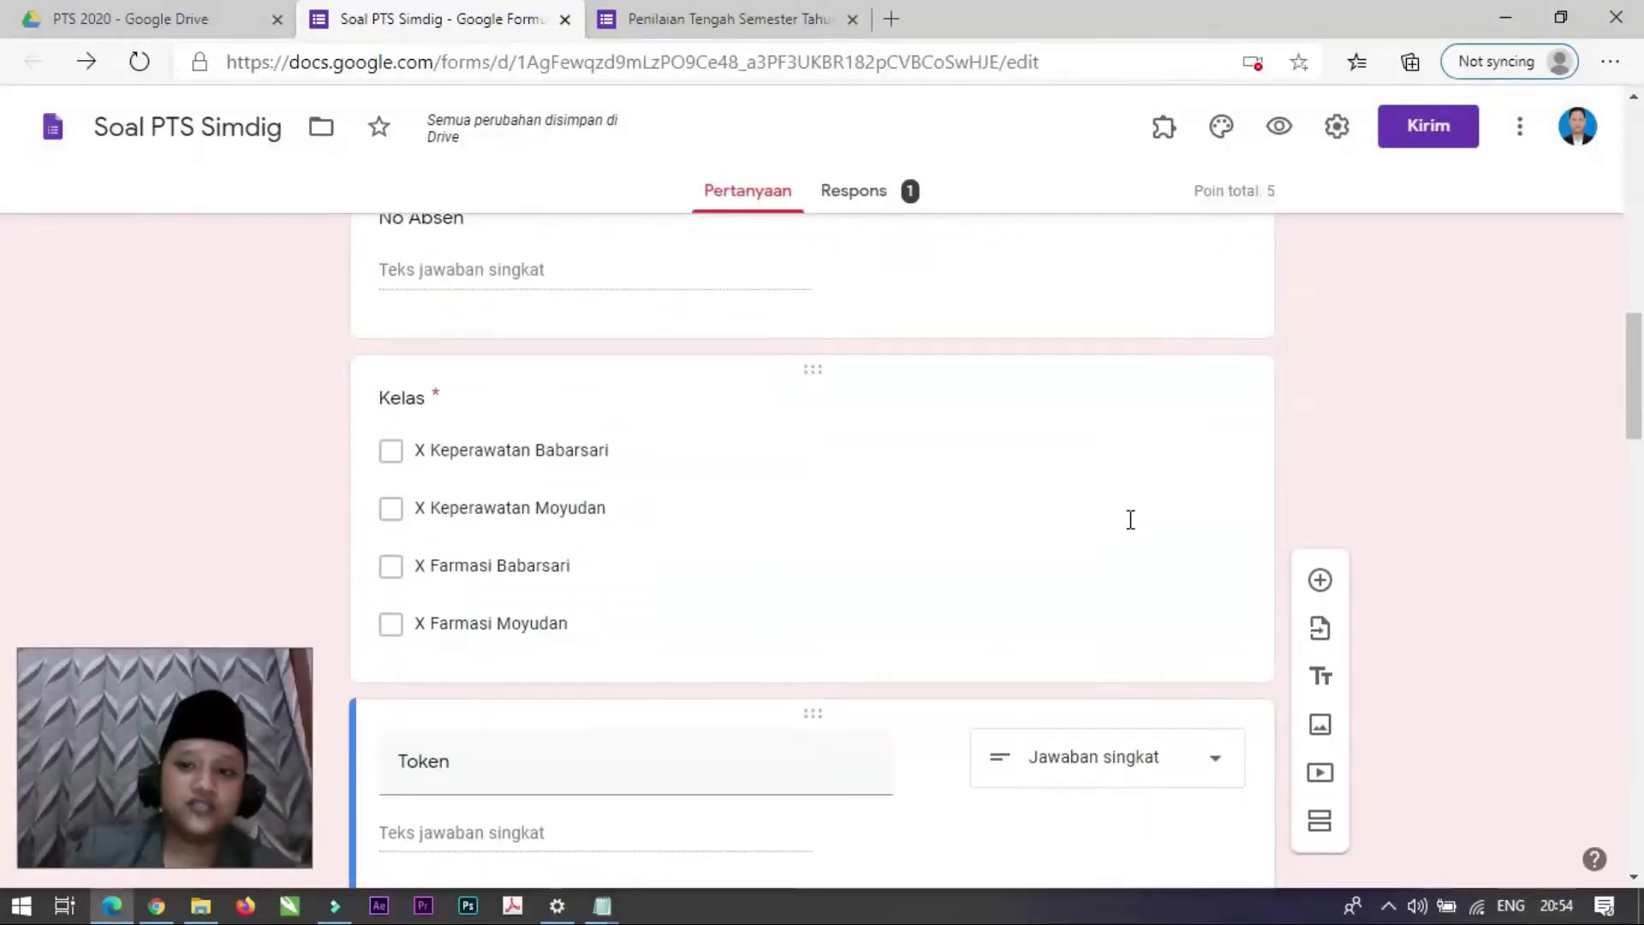
scroll(1128, 519, down, 2)
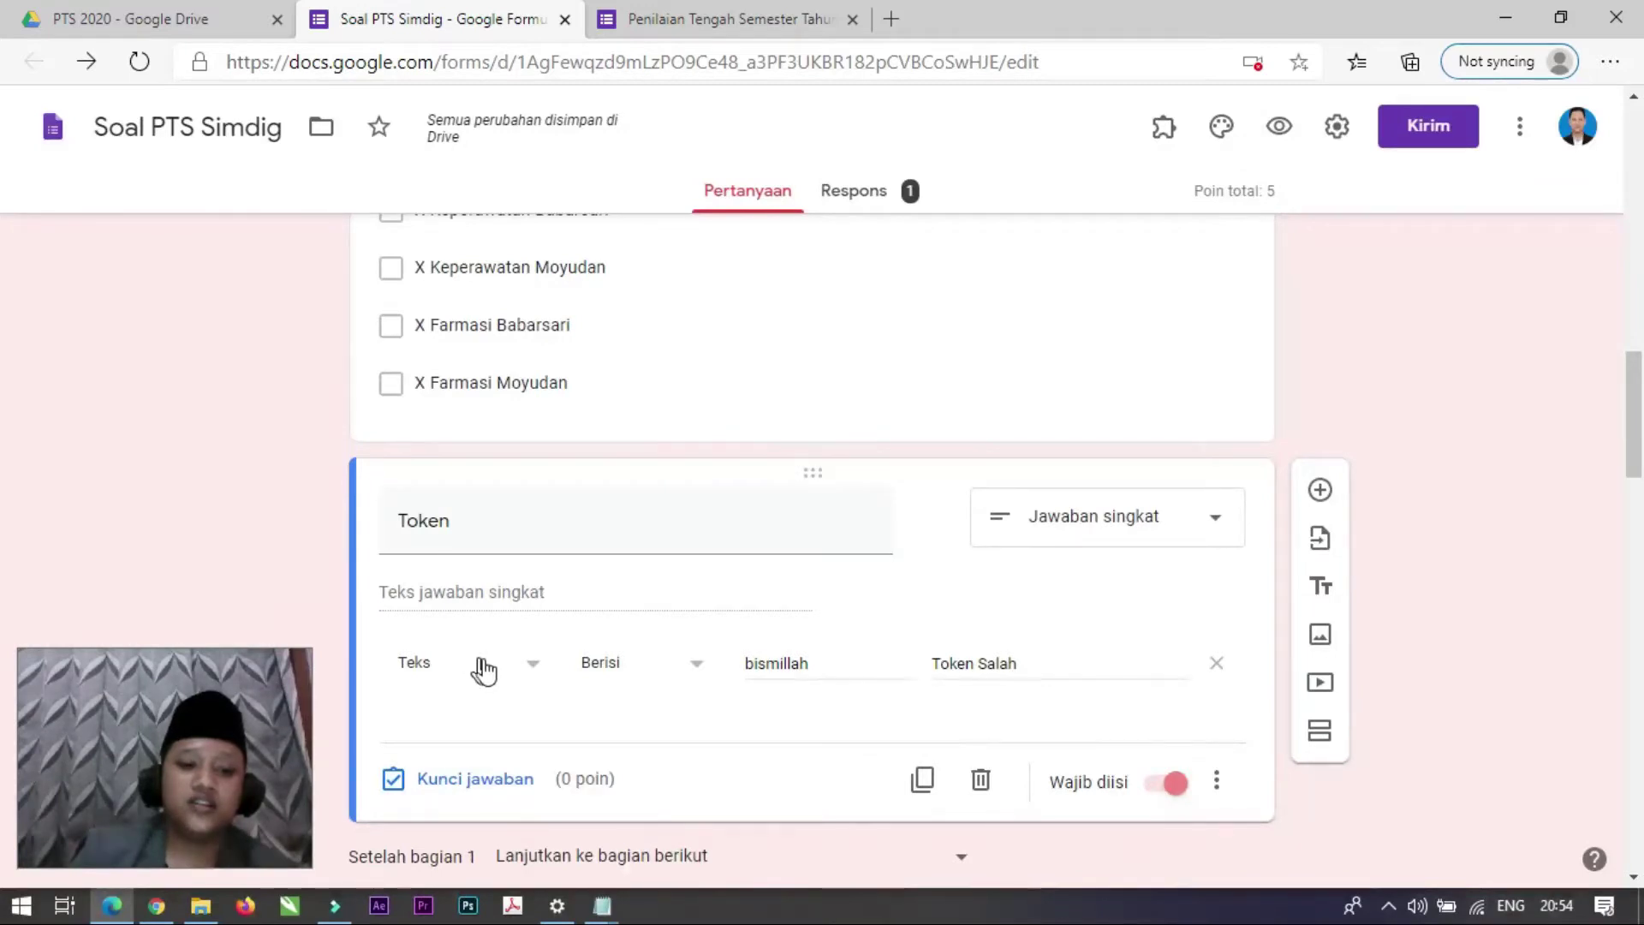
scroll(582, 762, down, 3)
scroll(566, 527, up, 1)
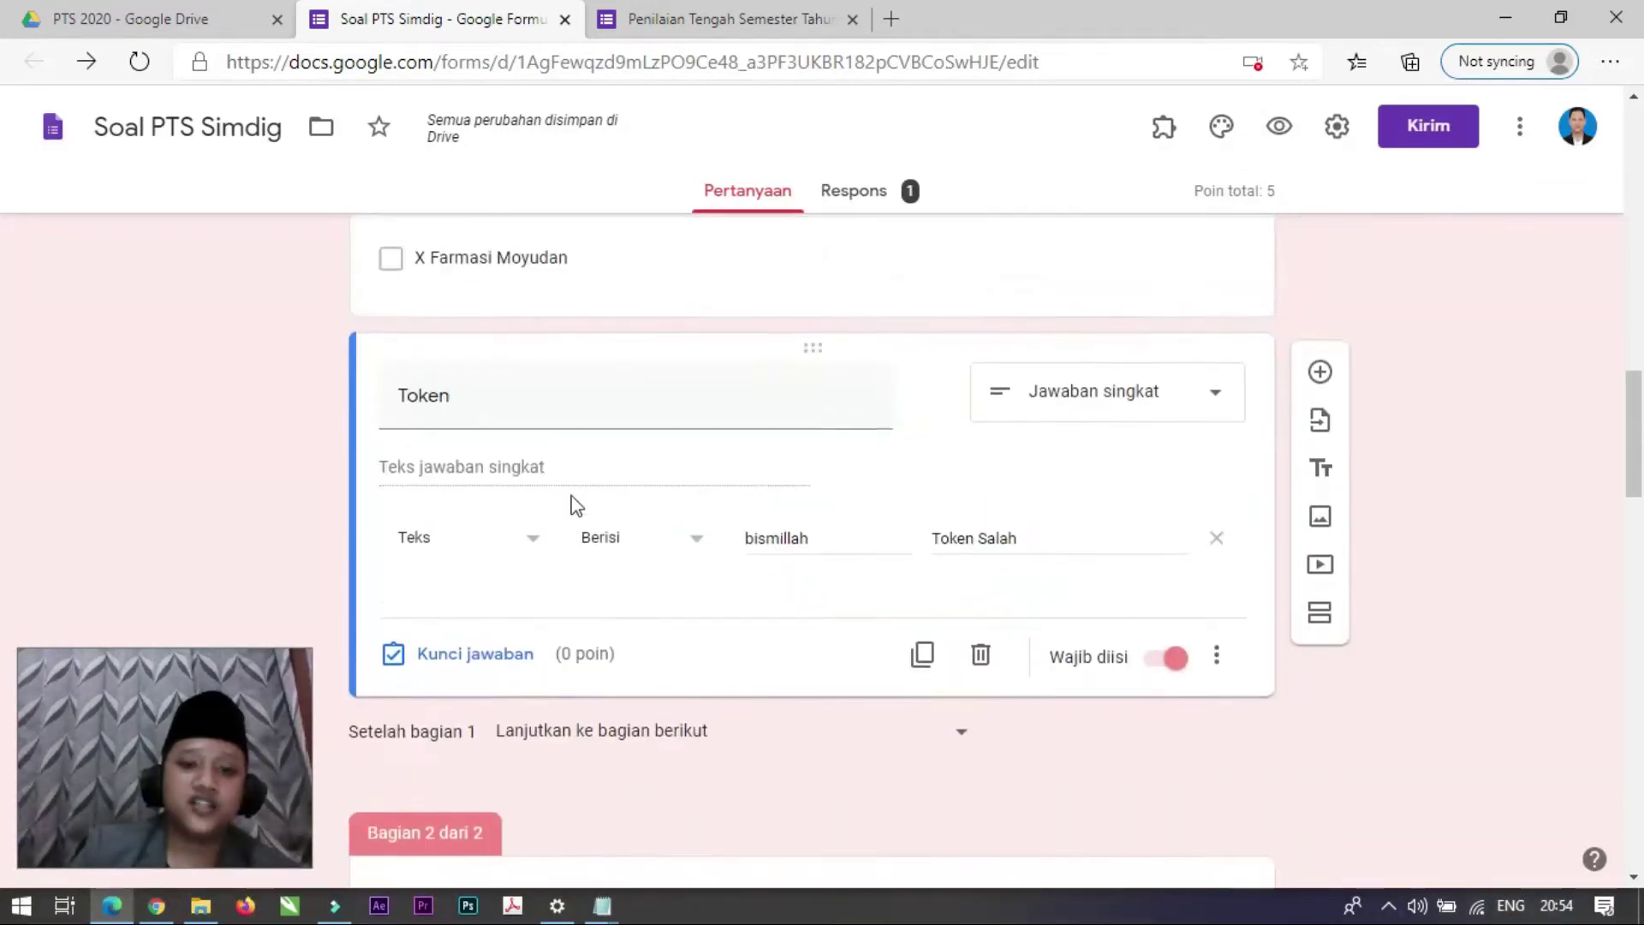
scroll(575, 506, up, 1)
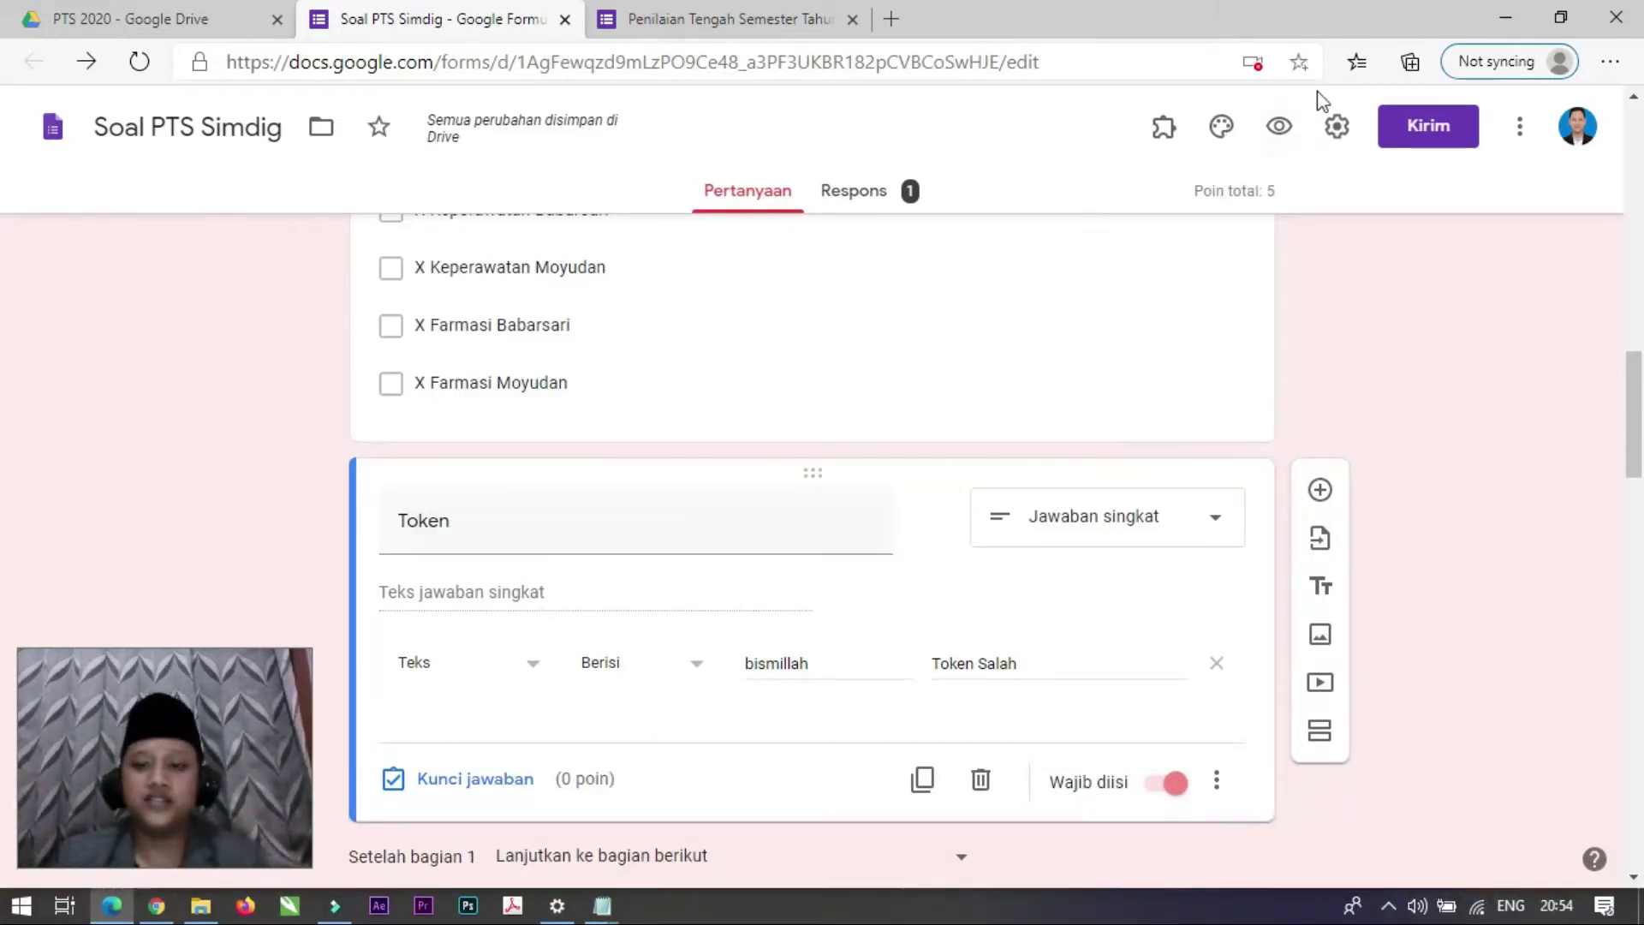
click(1457, 131)
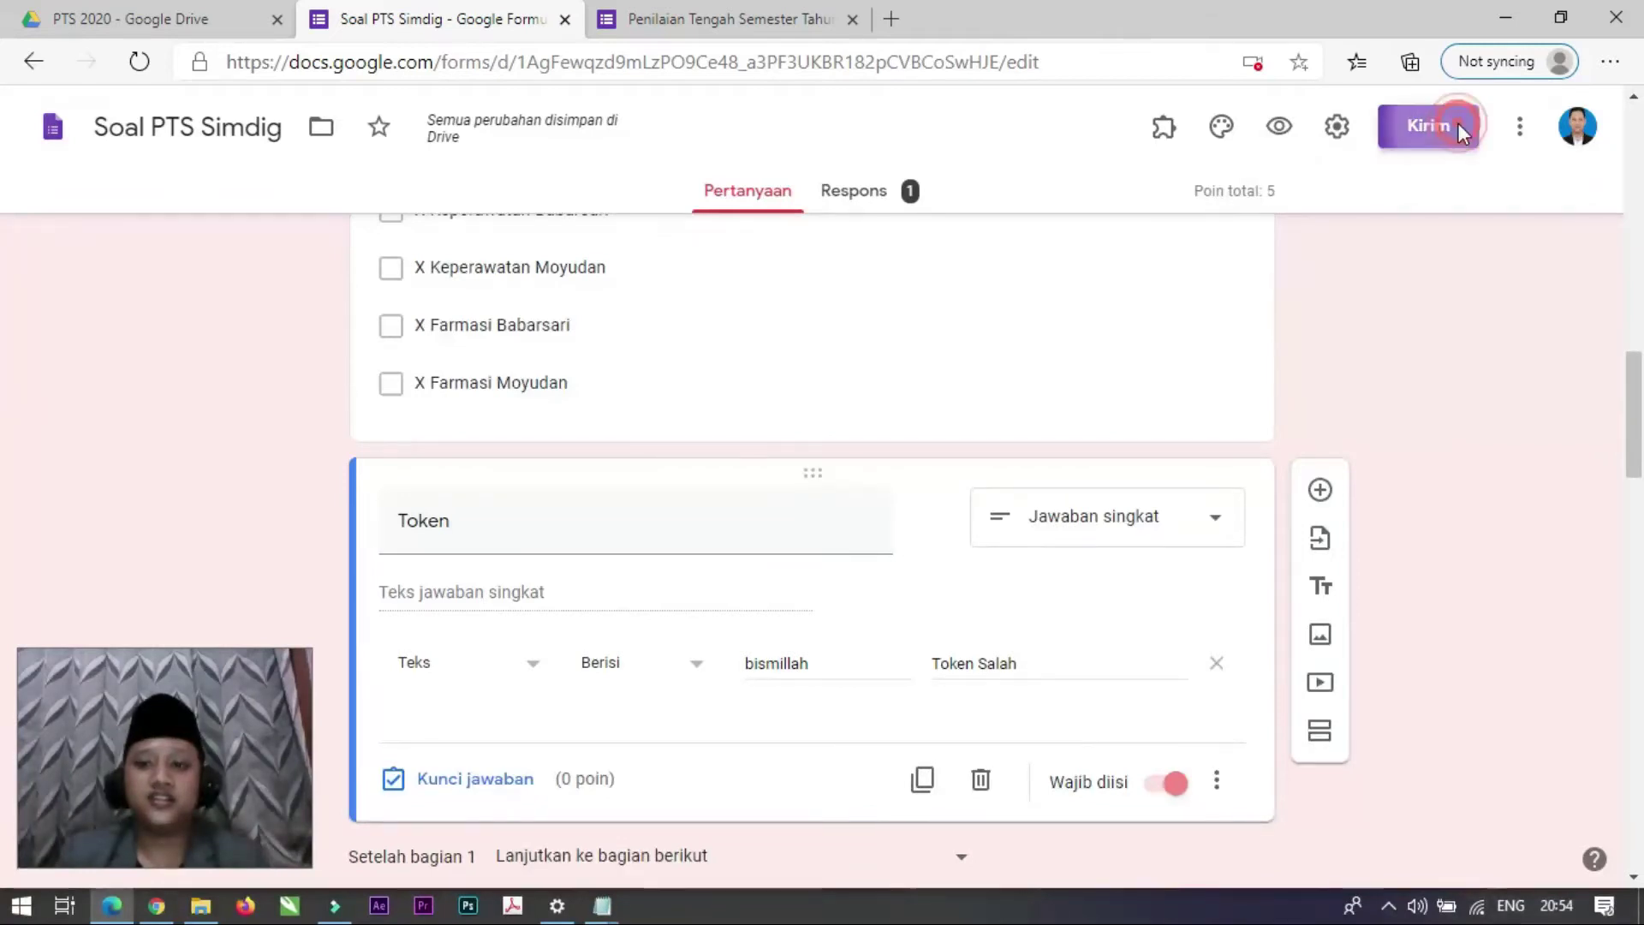
Step: Shorten the quiz's share link to a forms.gle URL, then return to the top of the form
click(736, 322)
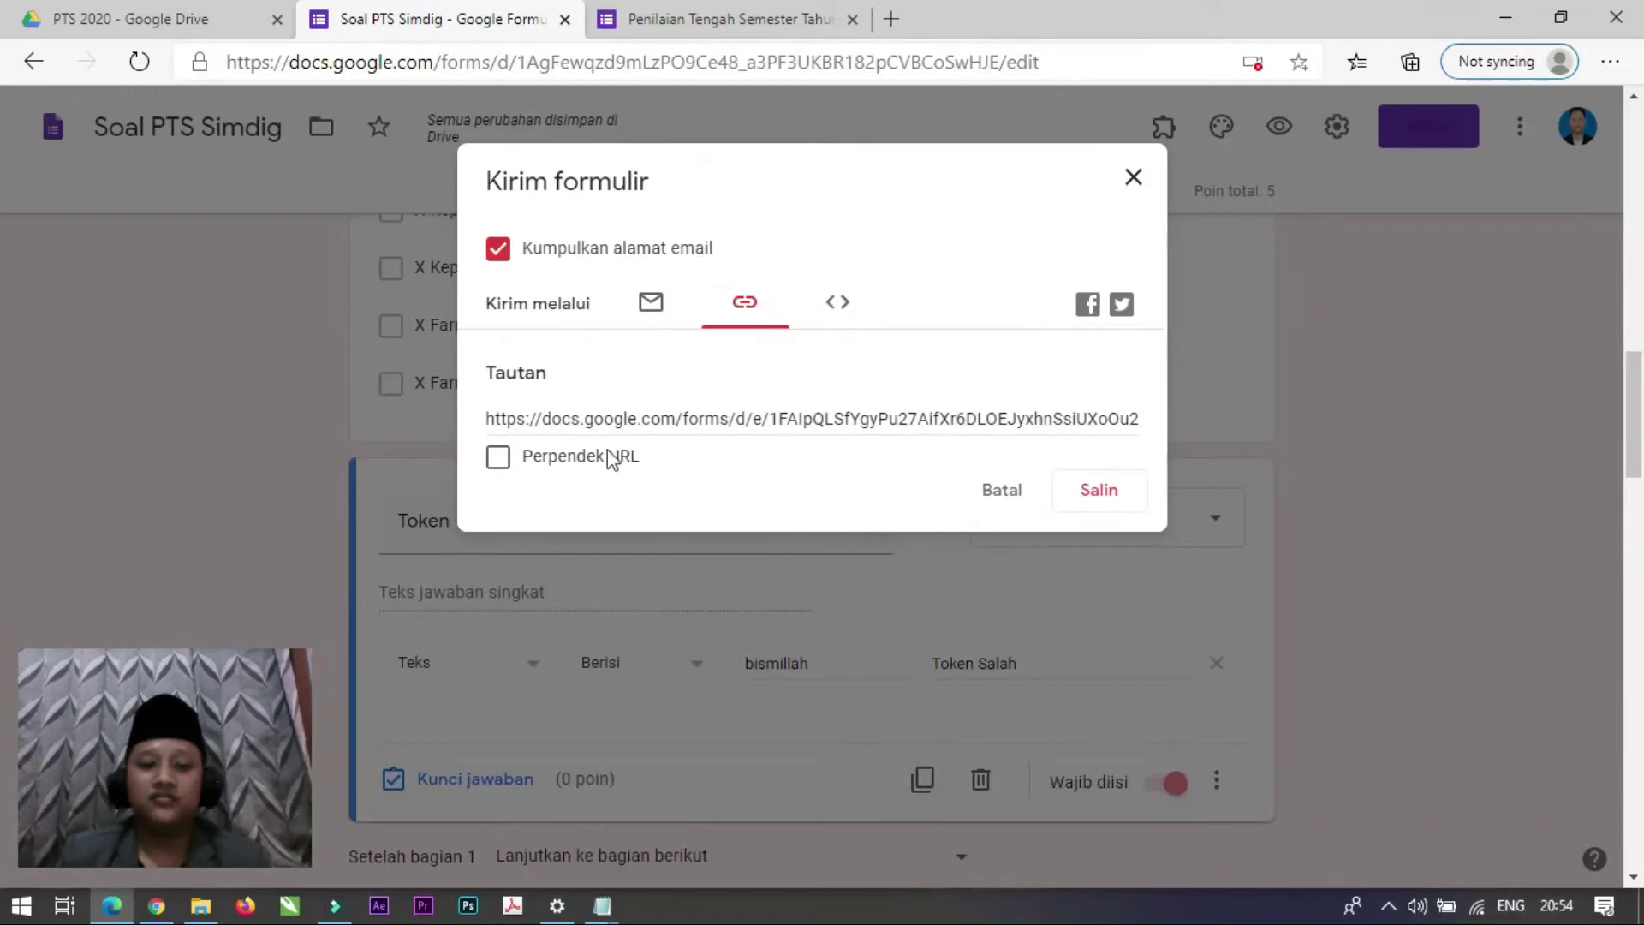
click(499, 457)
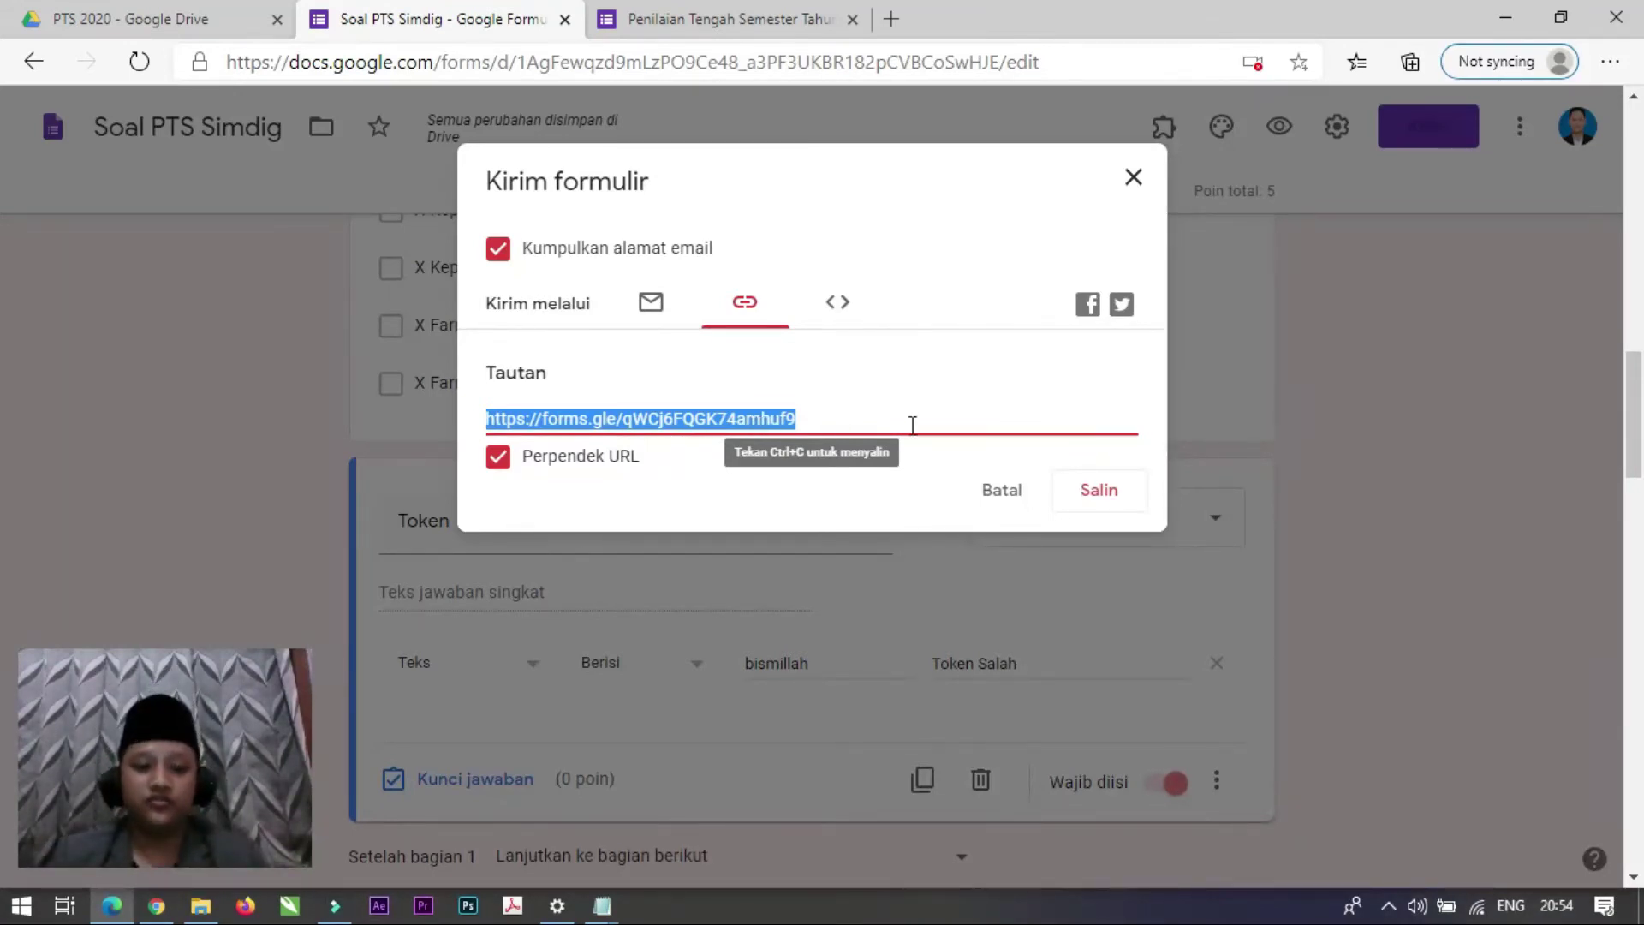
click(1132, 179)
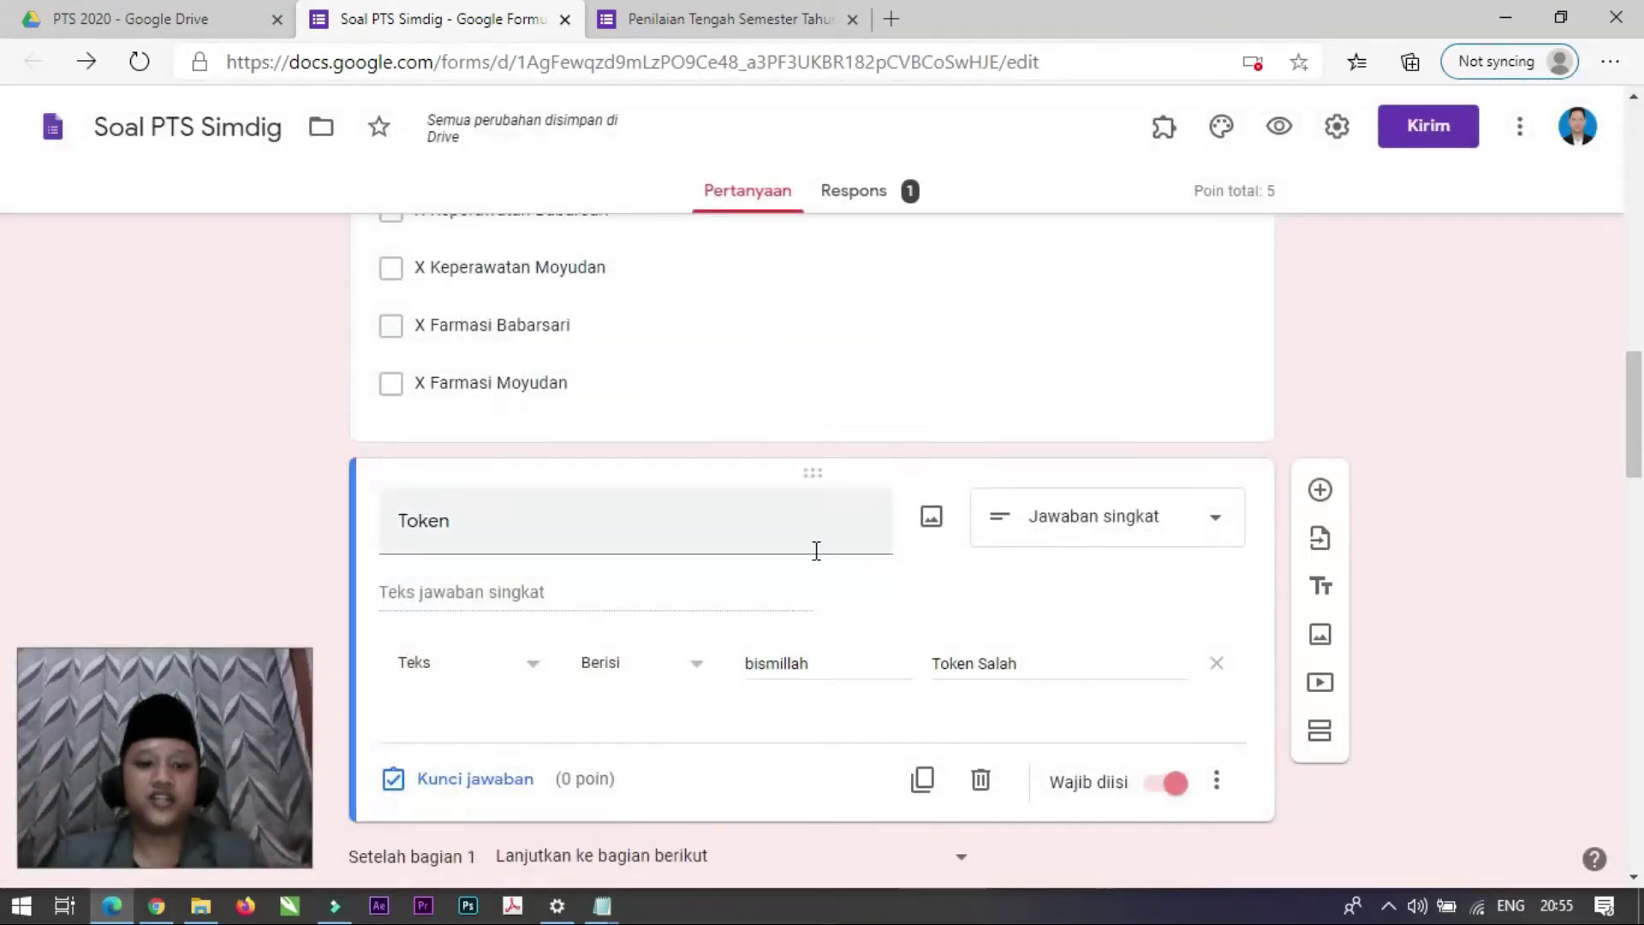
scroll(816, 551, up, 12)
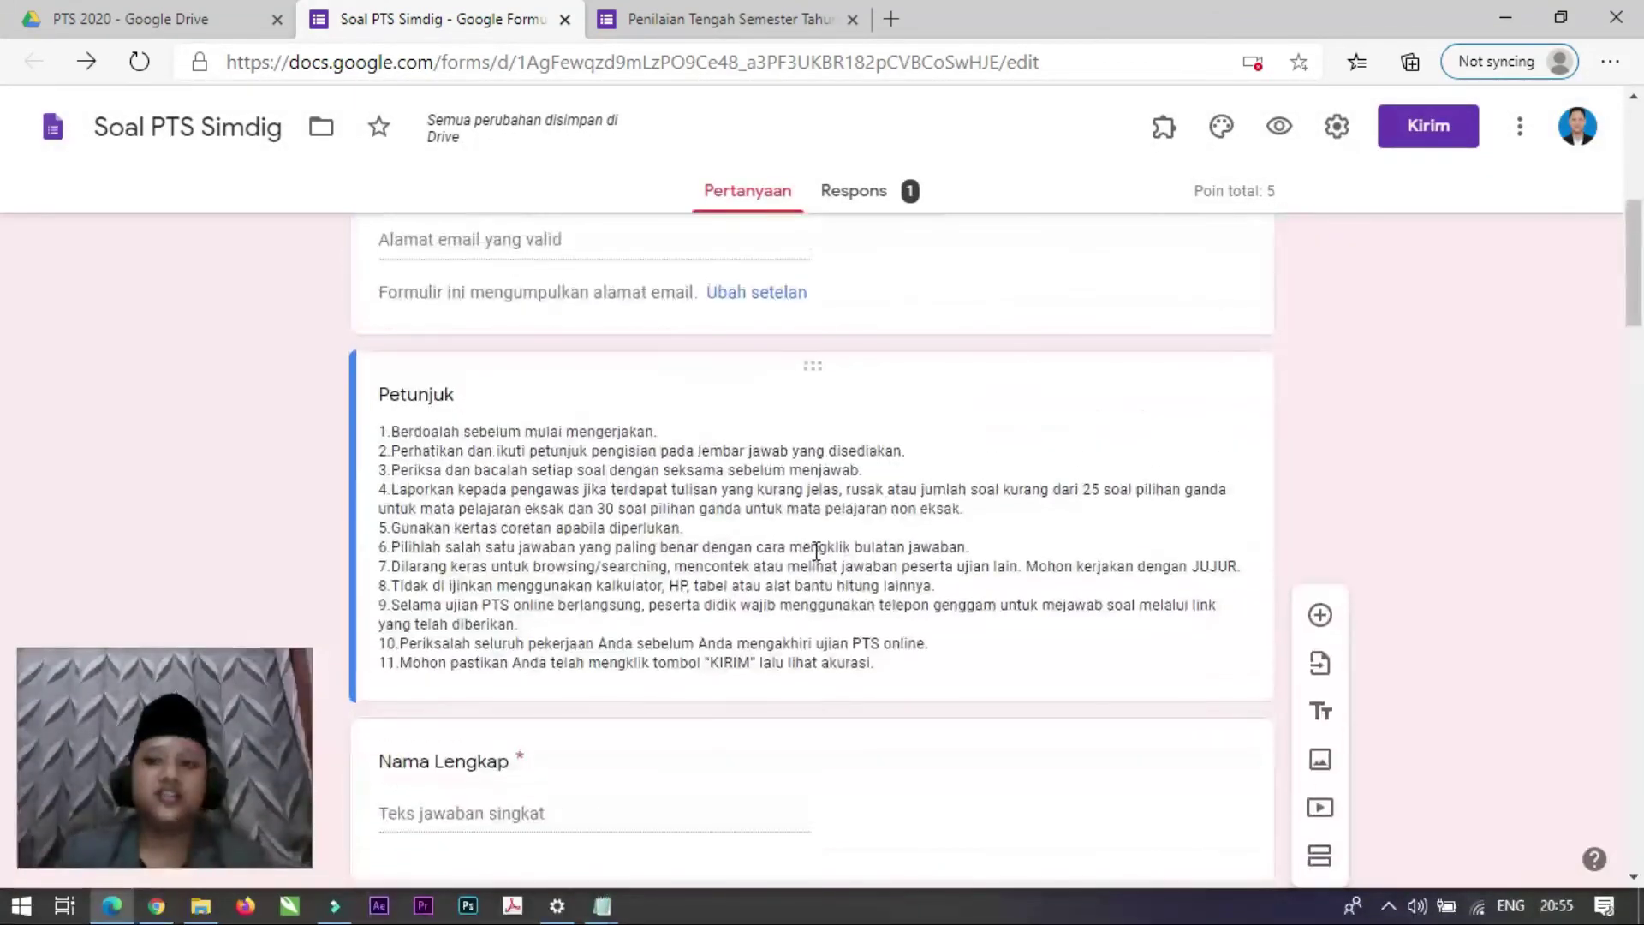
scroll(816, 550, up, 7)
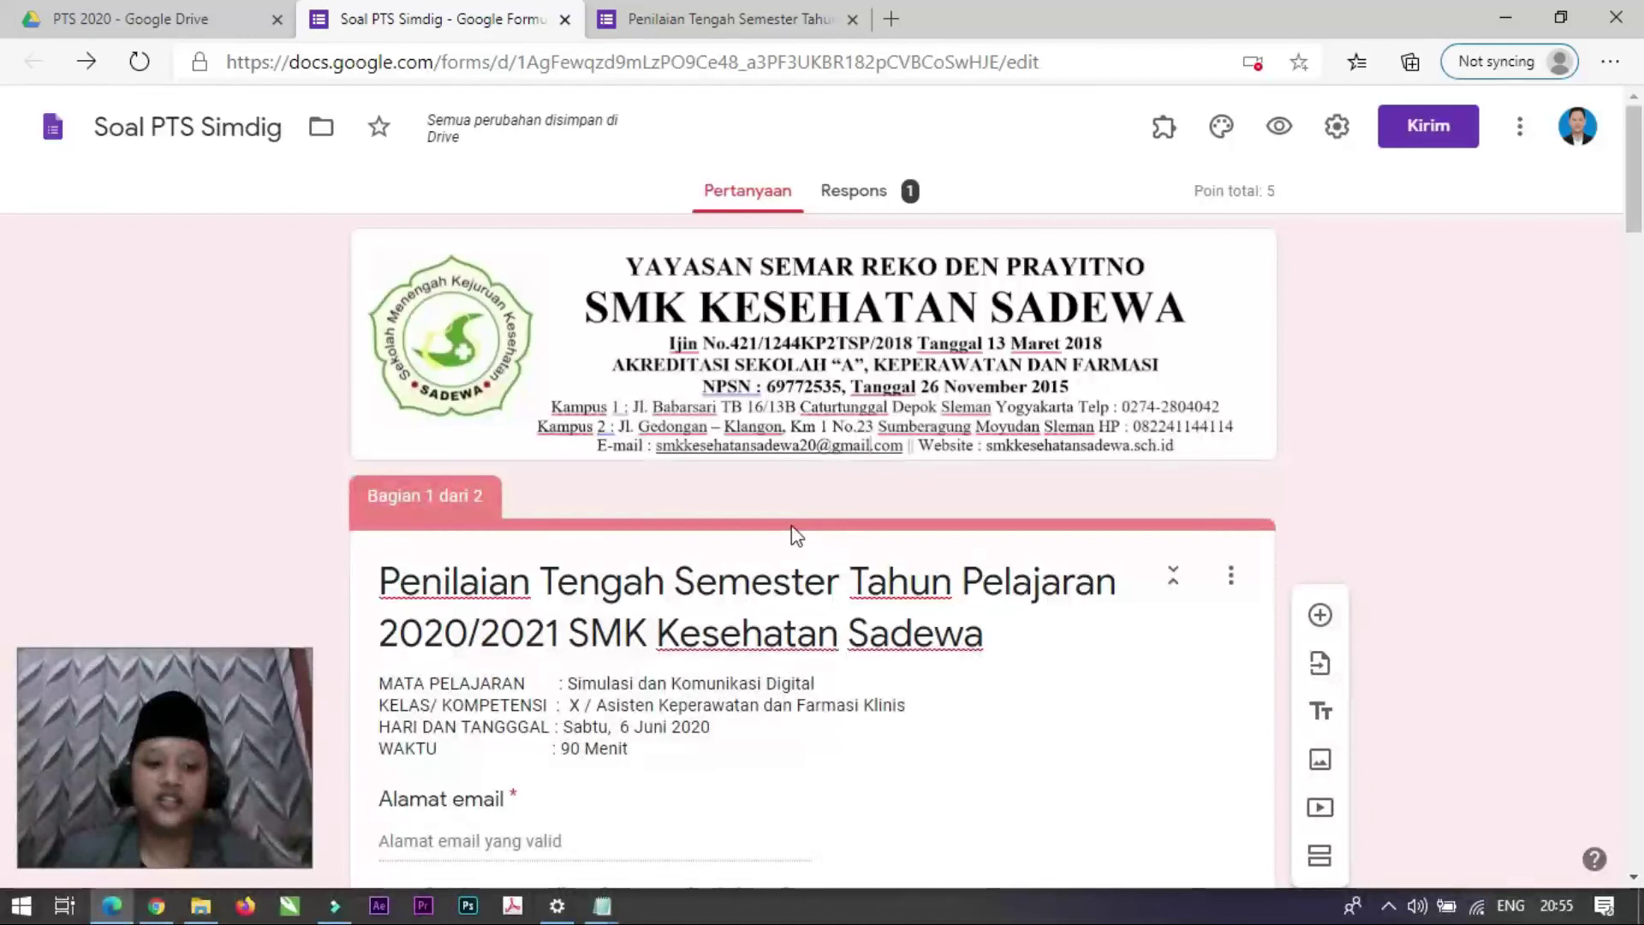
scroll(807, 624, down, 3)
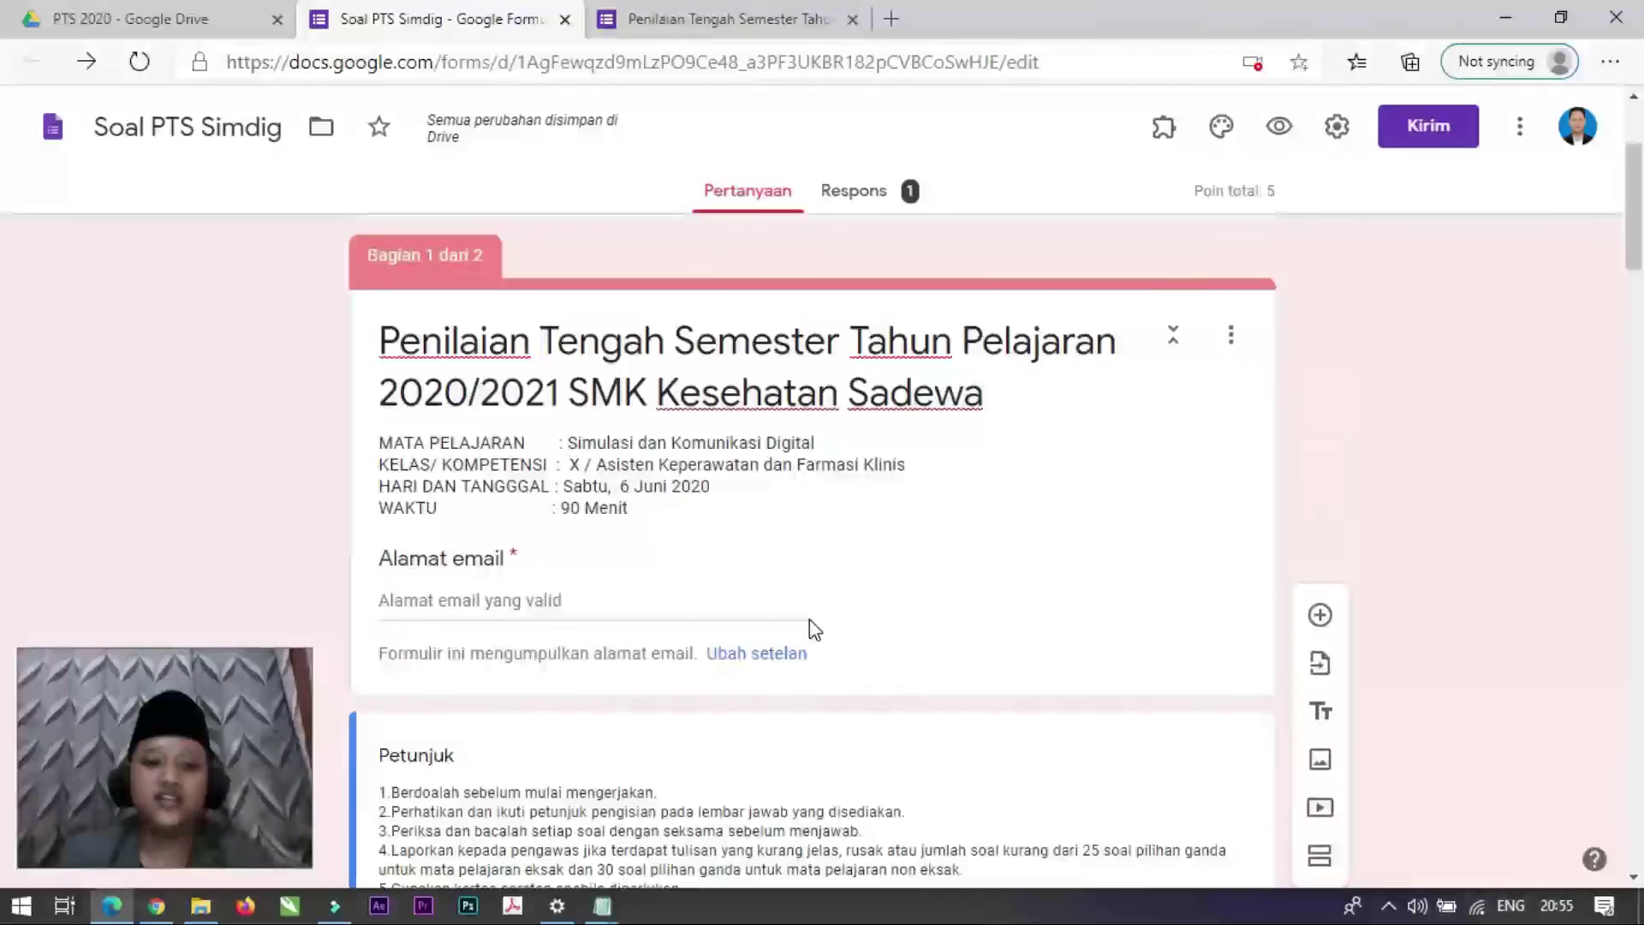